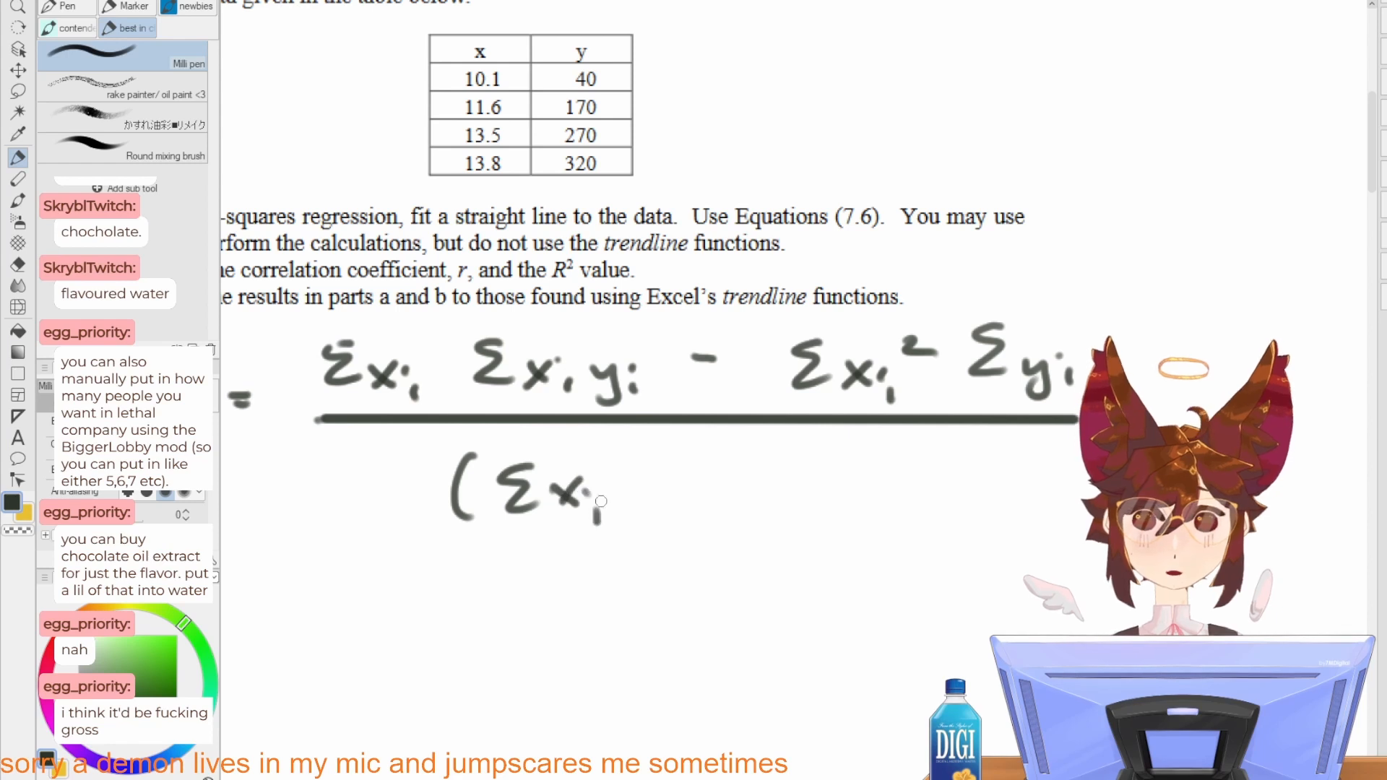
Step: Finish handwriting the denominator of the a0 formula so that it reads (Σxi)² − n Σxi²
left_click_drag(620, 468, 623, 518)
mouse_move(643, 457)
left_mouse_down()
mouse_move(647, 473)
mouse_move(733, 485)
left_mouse_up()
mouse_move(775, 508)
left_mouse_down()
mouse_move(787, 484)
mouse_move(802, 508)
left_mouse_up()
mouse_move(878, 454)
left_mouse_down()
mouse_move(856, 488)
mouse_move(923, 505)
left_mouse_up()
mouse_move(923, 472)
left_mouse_down()
mouse_move(900, 506)
mouse_move(948, 522)
left_mouse_up()
mouse_move(962, 474)
left_mouse_down()
mouse_move(973, 462)
mouse_move(996, 477)
left_mouse_up()
left_click_drag(901, 523, 935, 566)
scroll(935, 566, "down", 1)
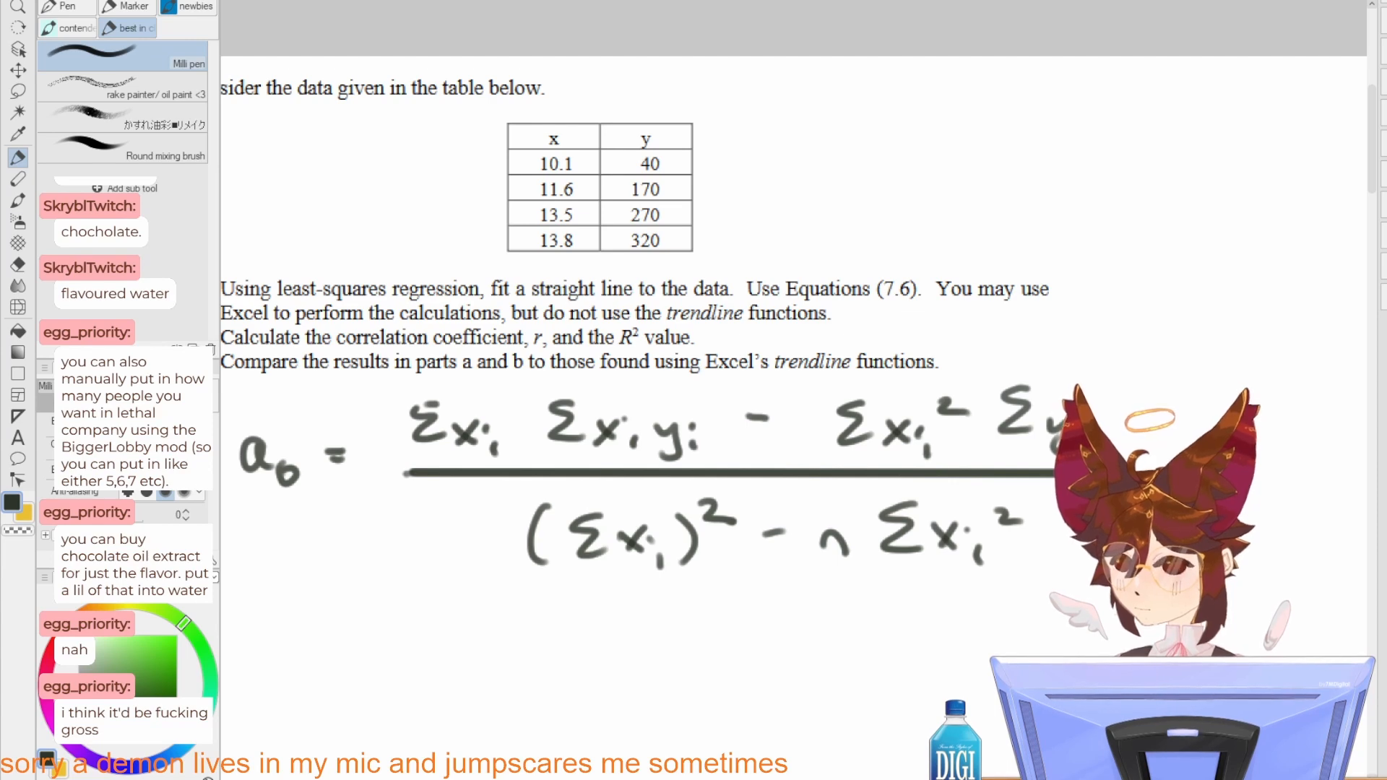
Step: Switch to the Excel sheet and enter the x values 10.1, 11.6, 13.5 and 13.8 in B3:B6
key("alt+Tab")
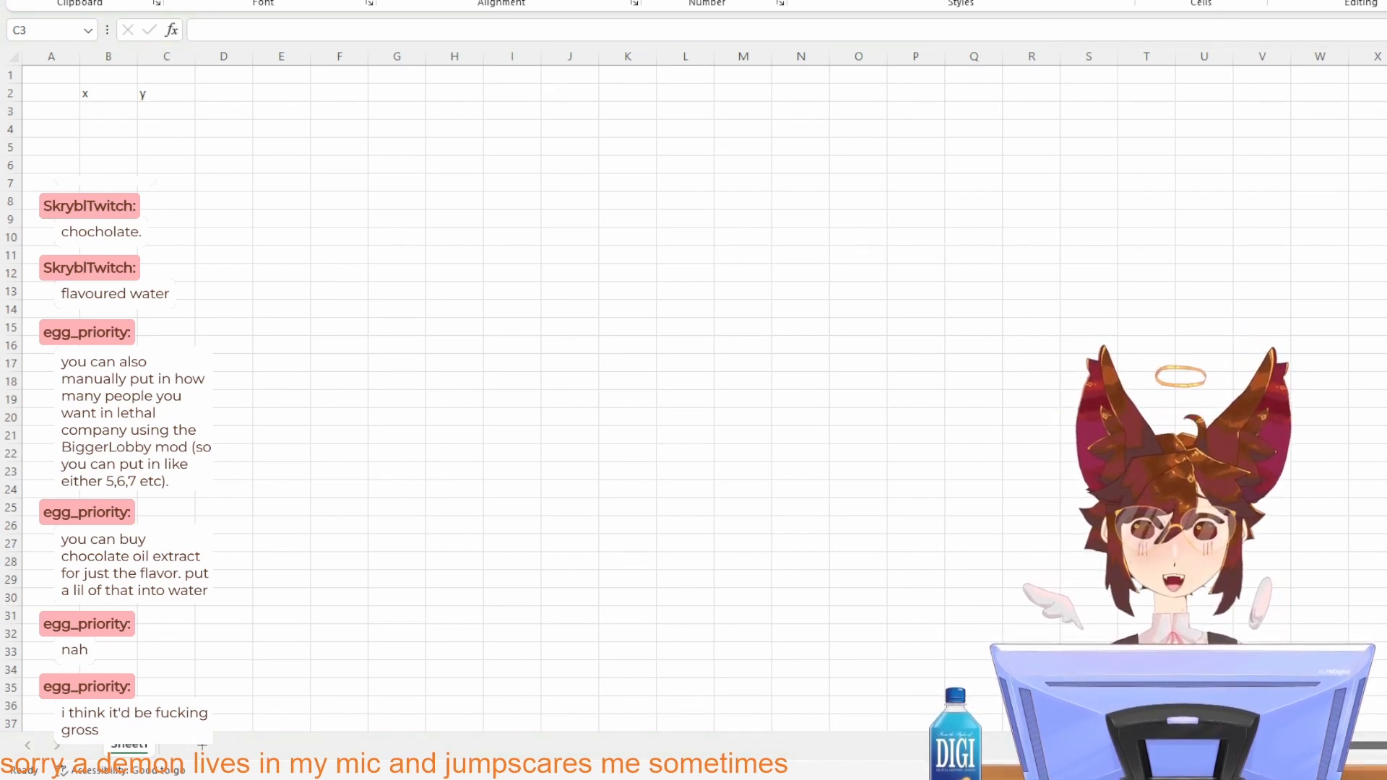
left_click(103, 110)
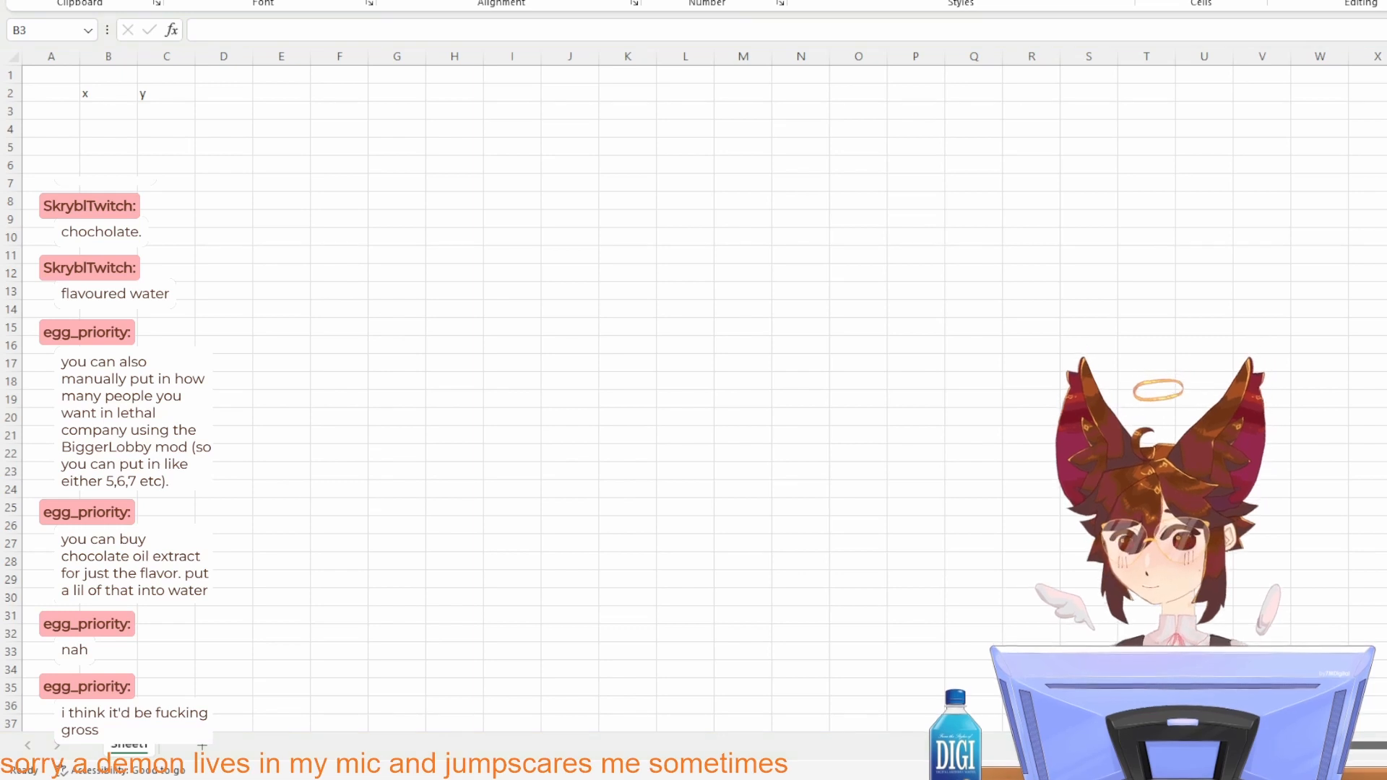
type("10.1")
key("Return")
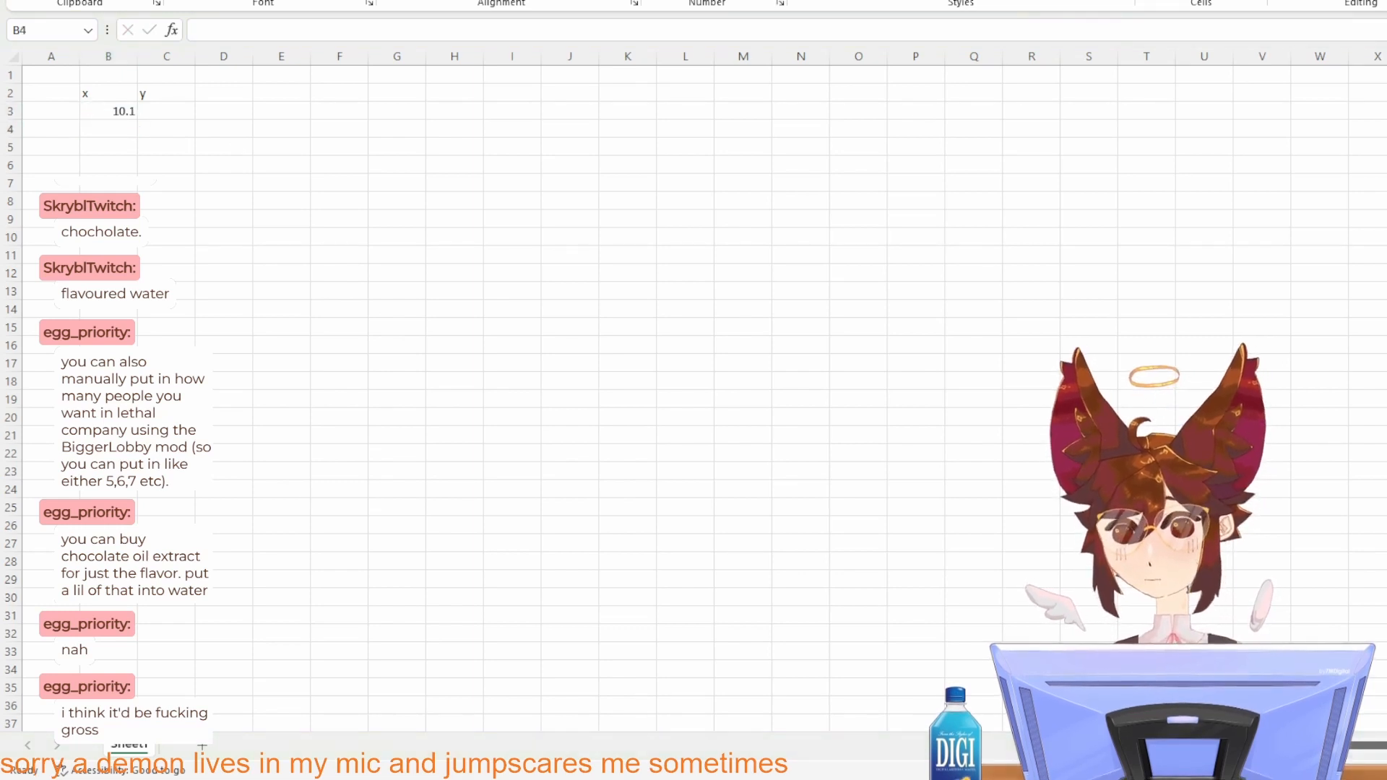
type("11.6")
key("Return")
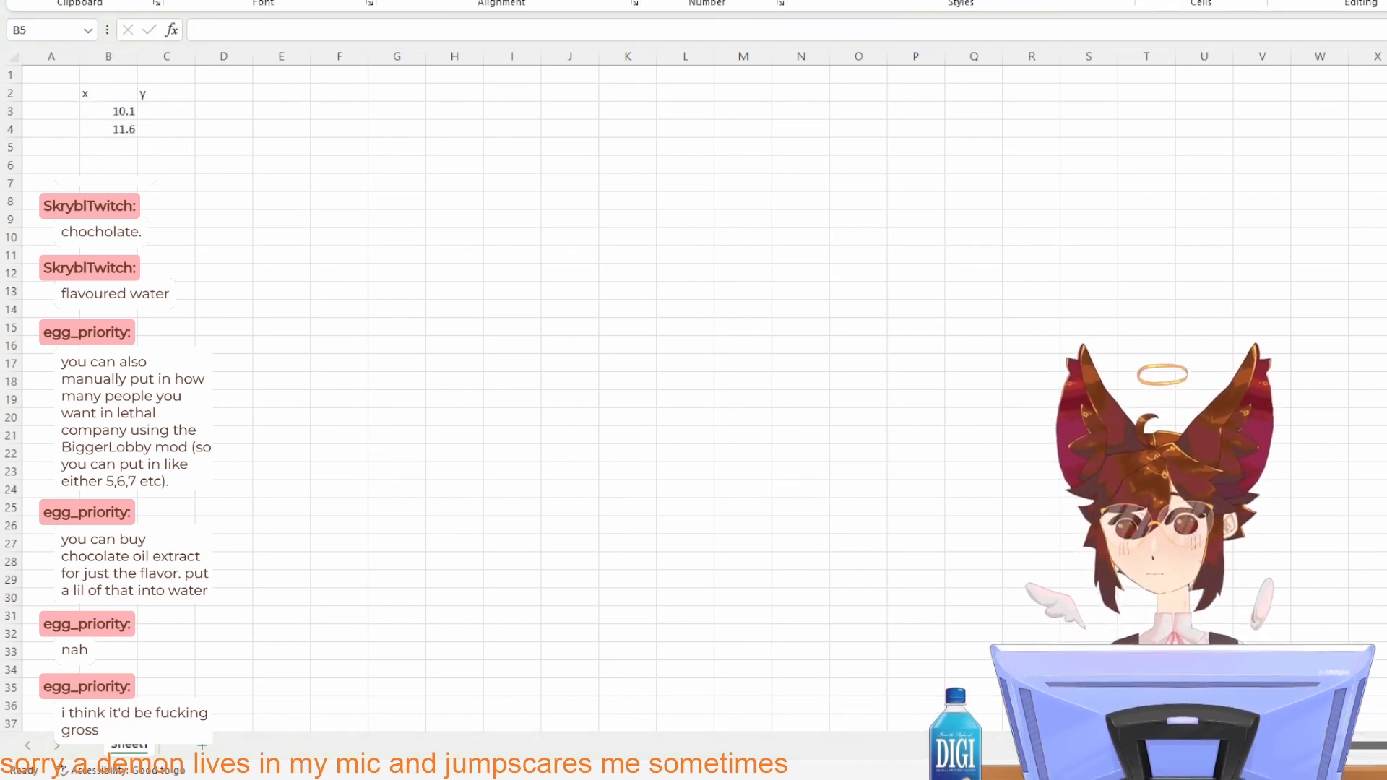
type("13.5")
key("Return")
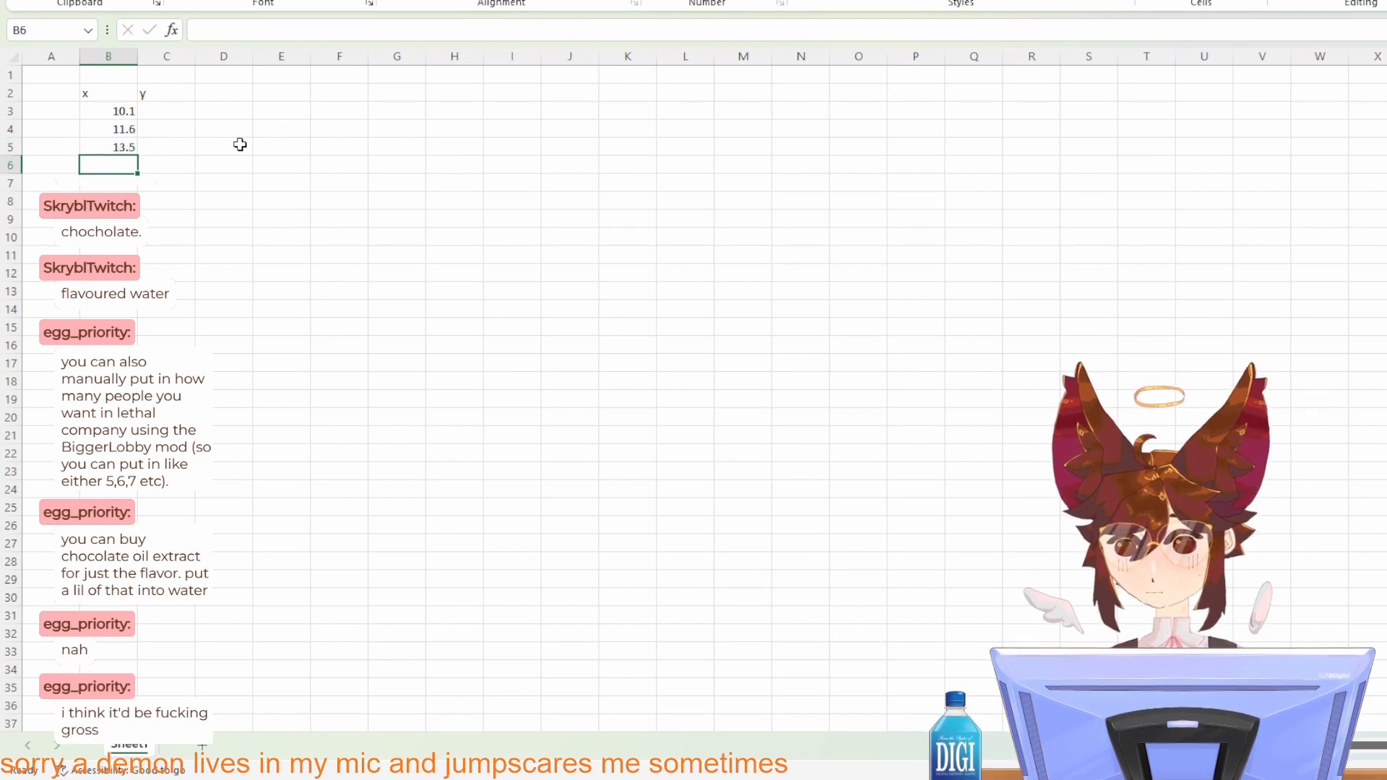
type("13.8")
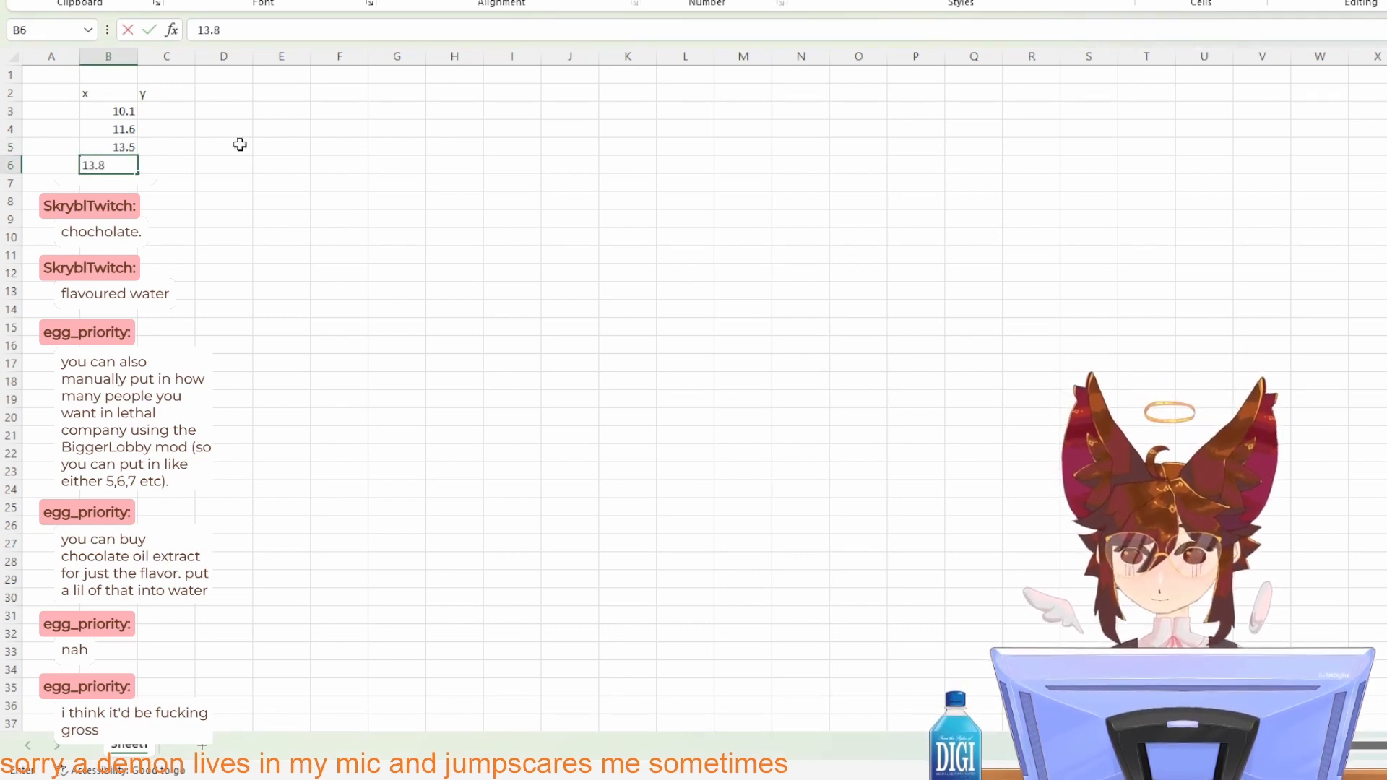
key("Return")
Step: Enter the y values 40, 170, 270 and 320 in C3:C6
left_click(176, 110)
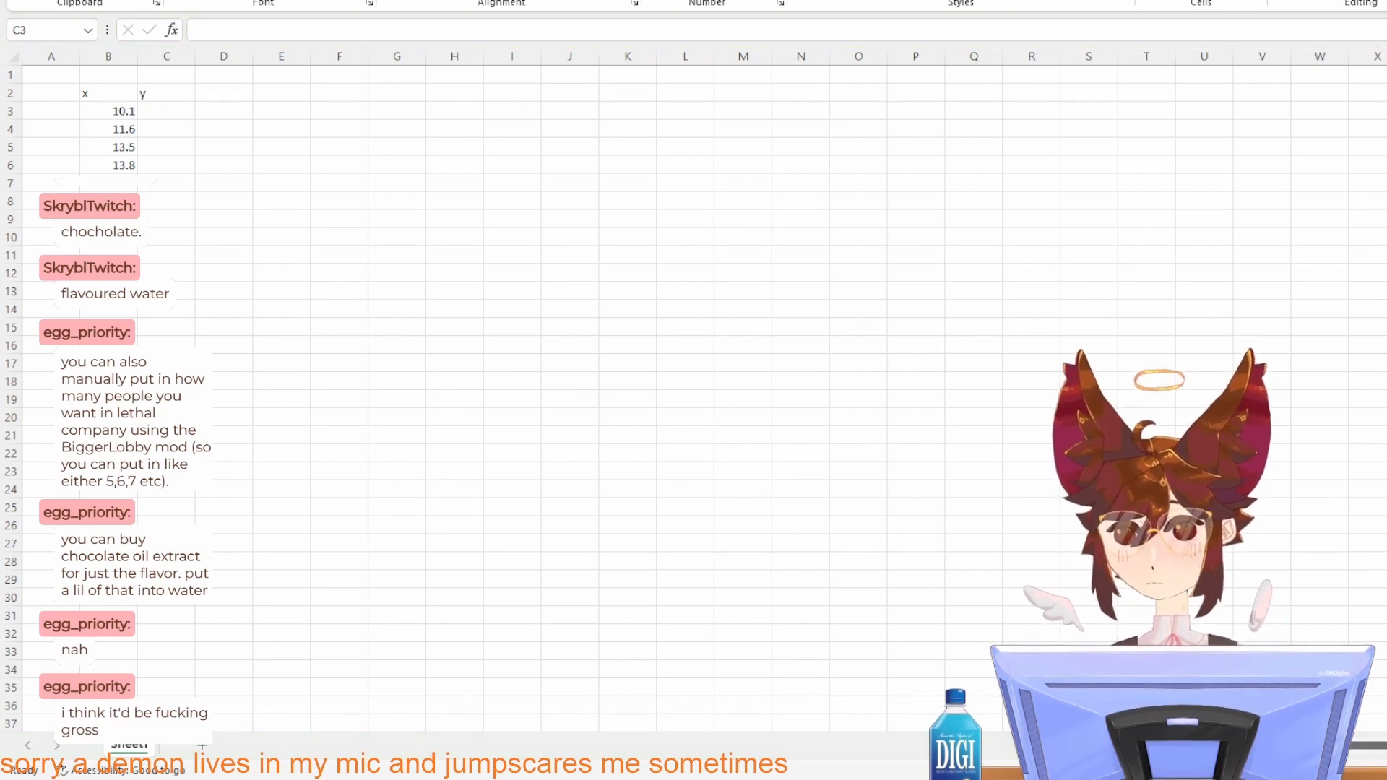
type("40")
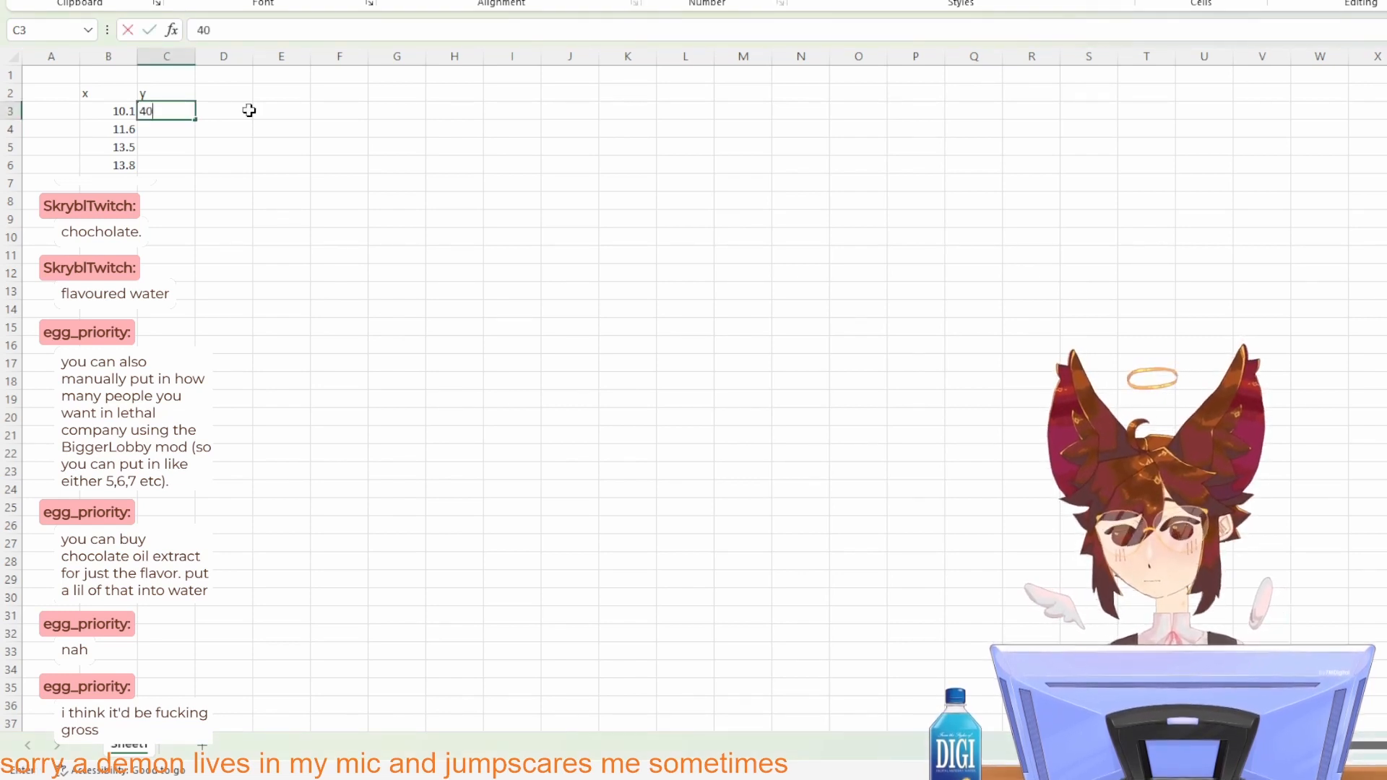
key("Return")
type("170")
key("Return")
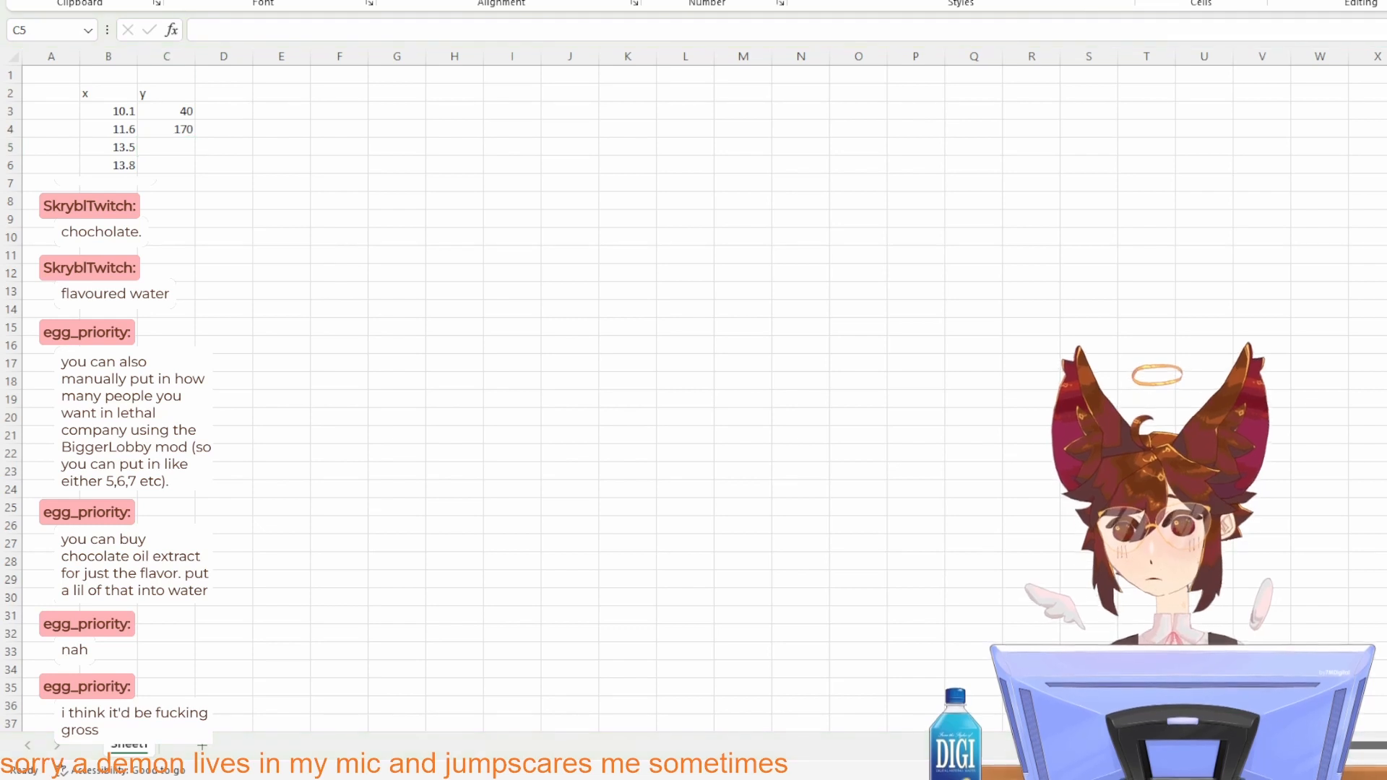
left_click(243, 114)
type("270")
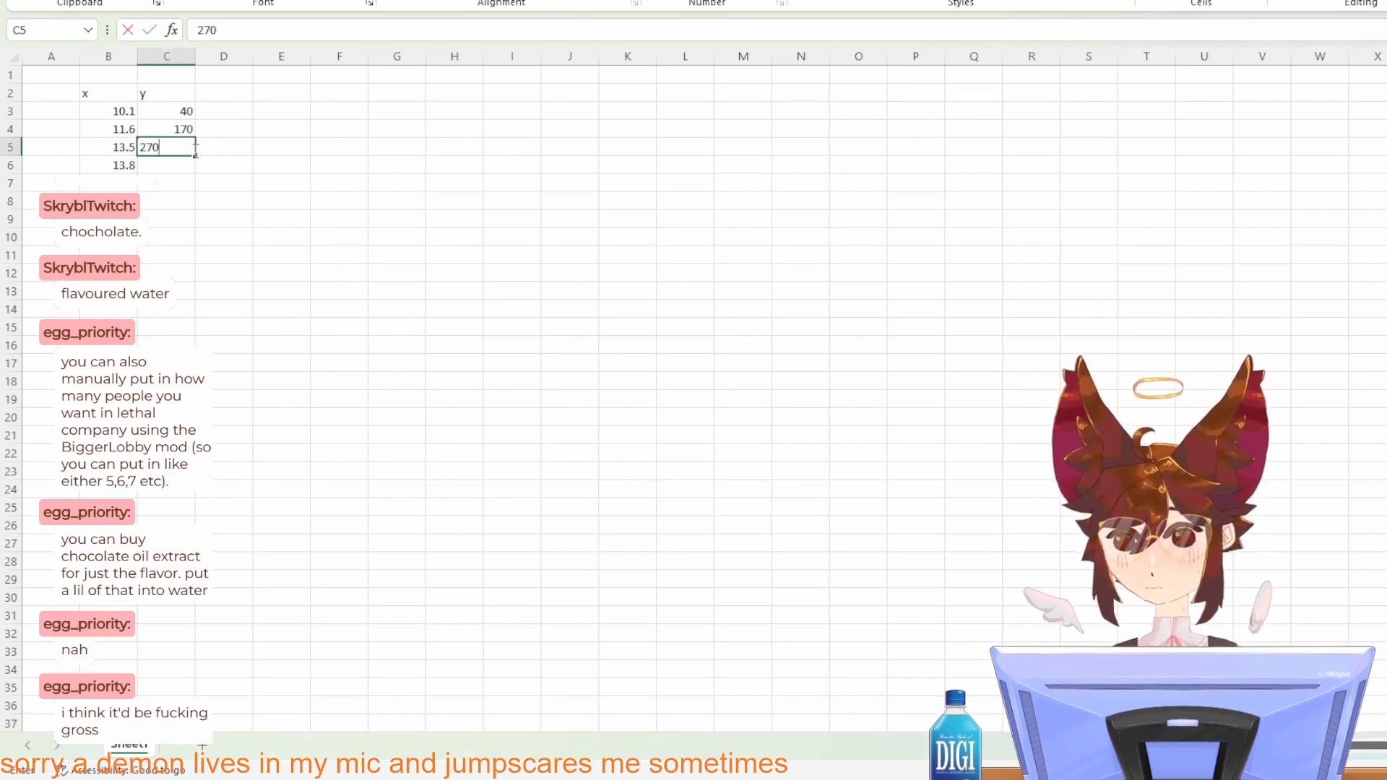
key("Return")
type("320")
key("Return")
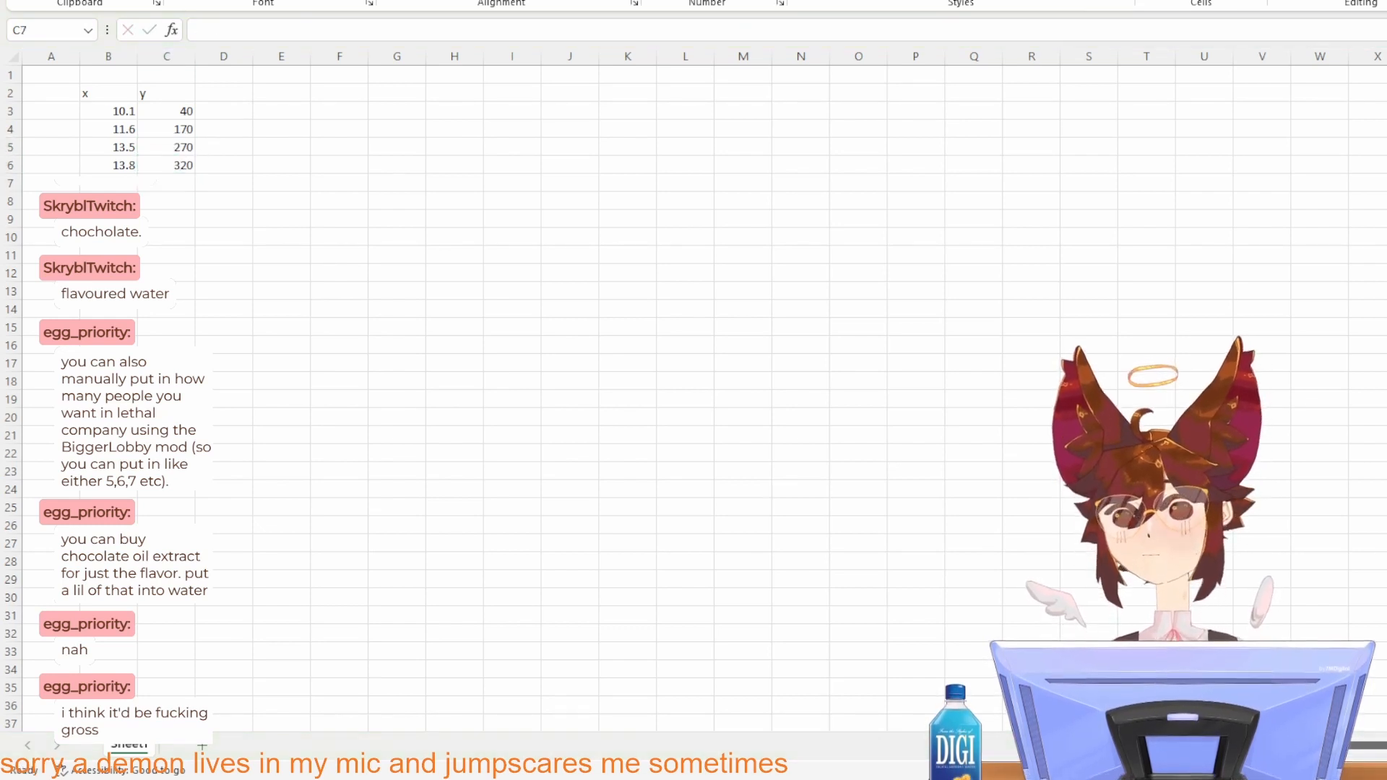
left_click(295, 112)
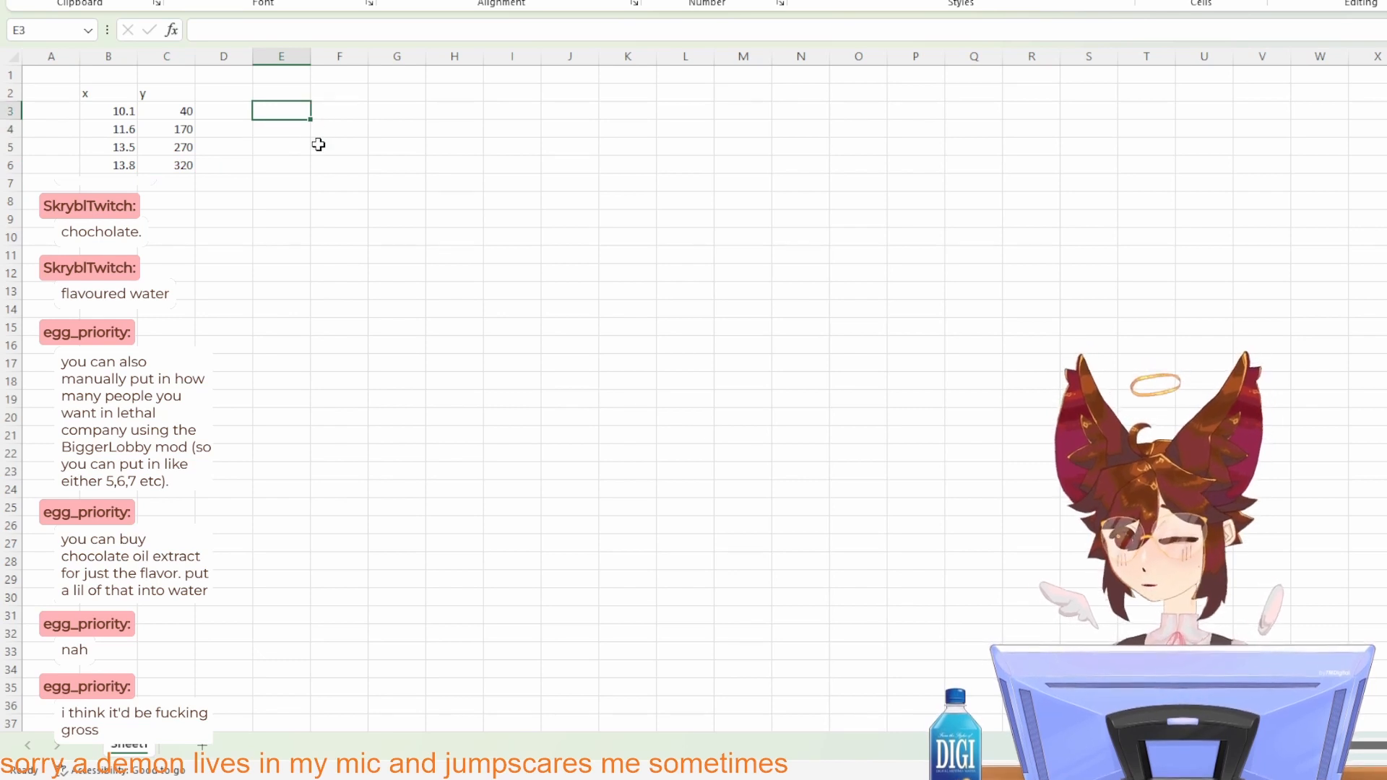
key("alt+Tab")
key("alt+Tab")
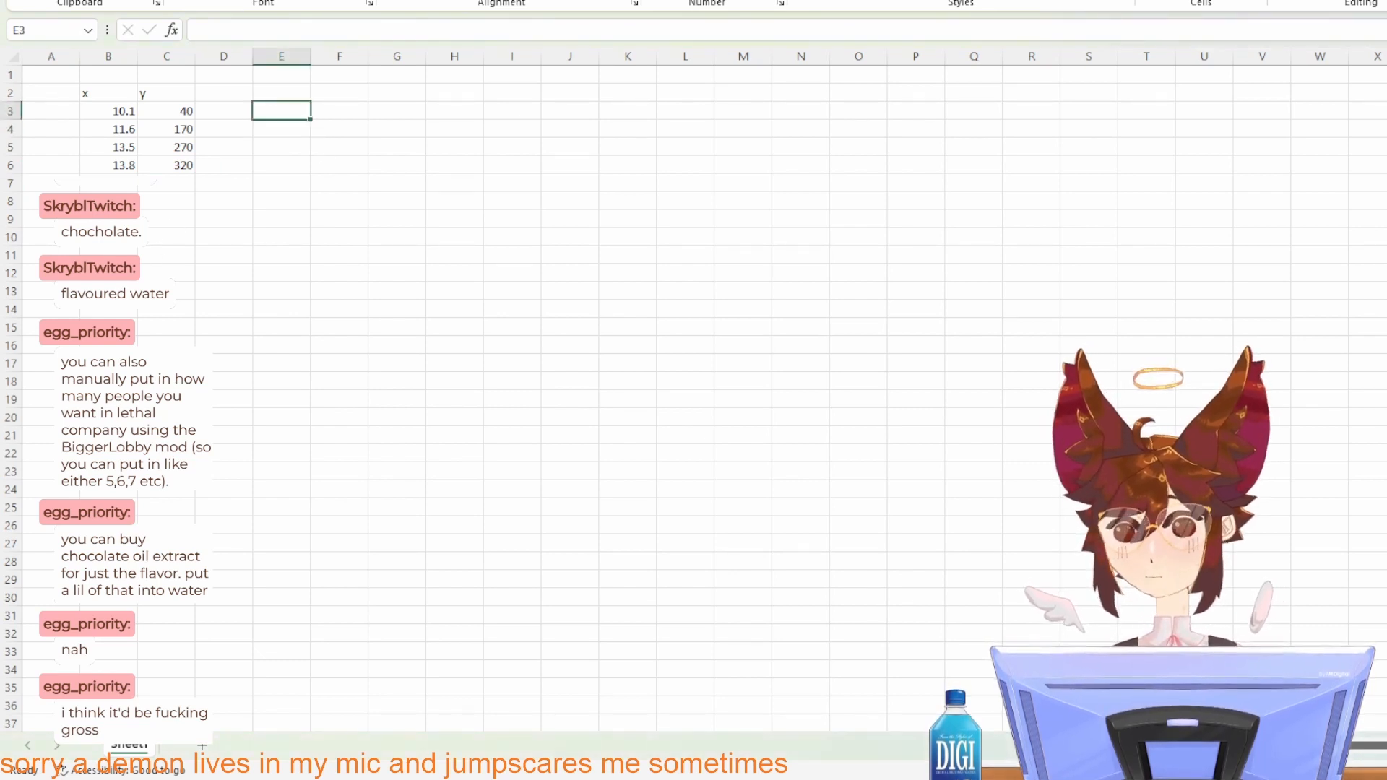
left_click(115, 189)
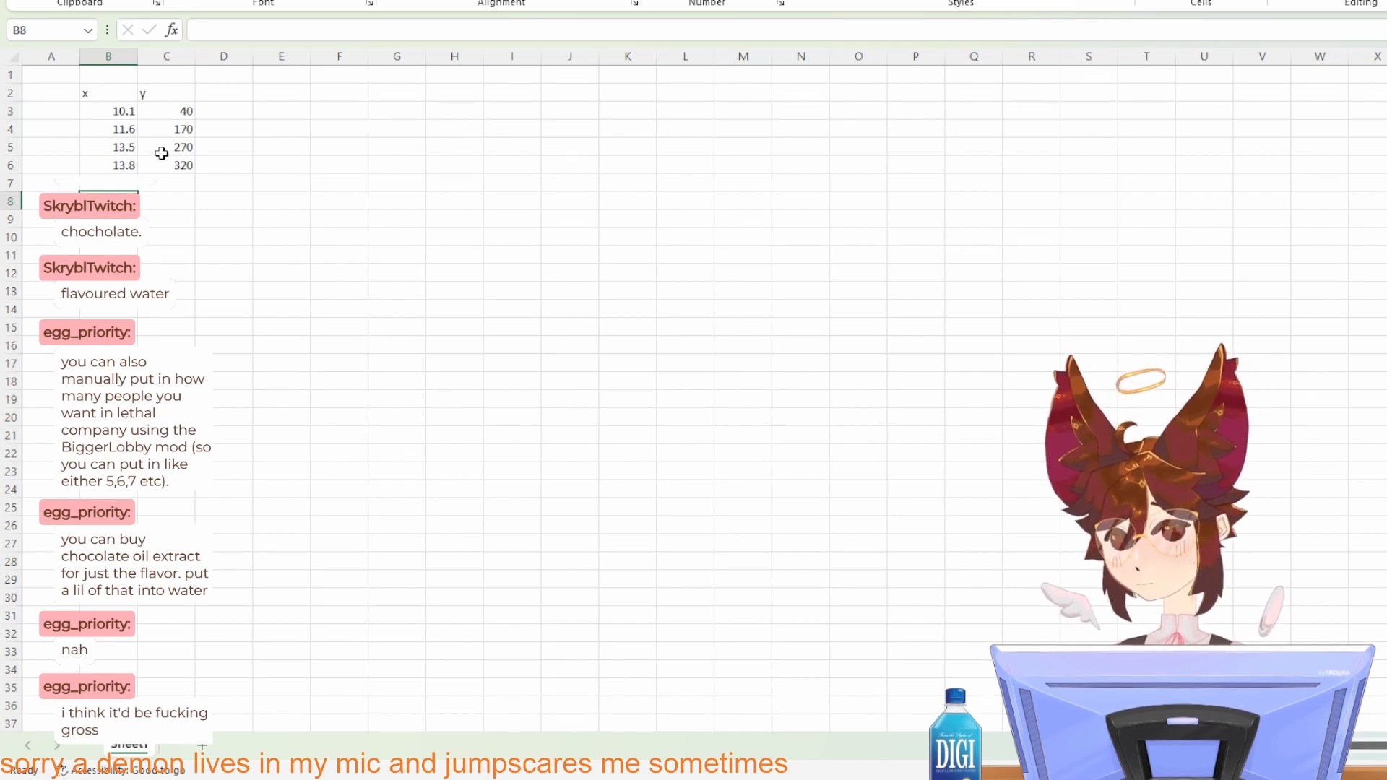
key("alt+Tab")
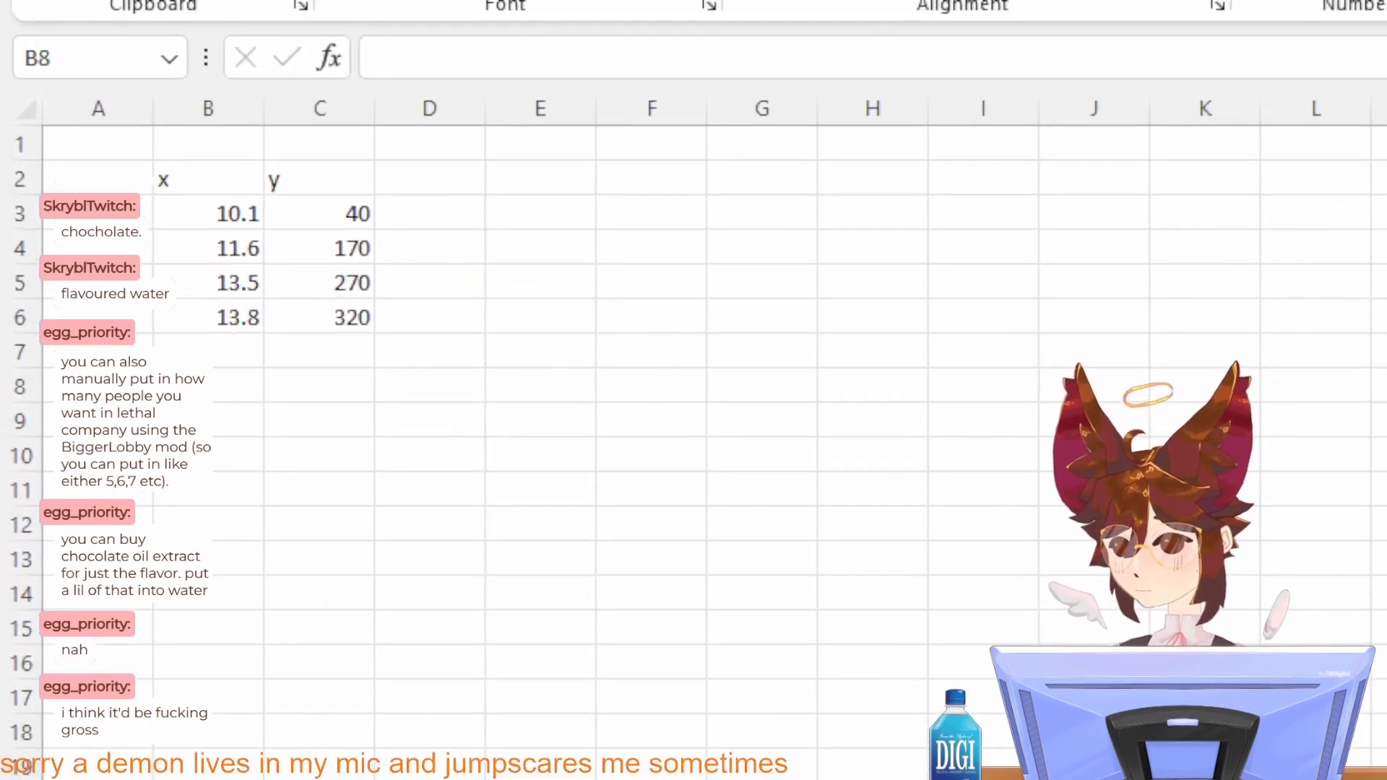
Step: Total the x values B3:B6 in cell B8 with the SUM function
left_click(219, 378)
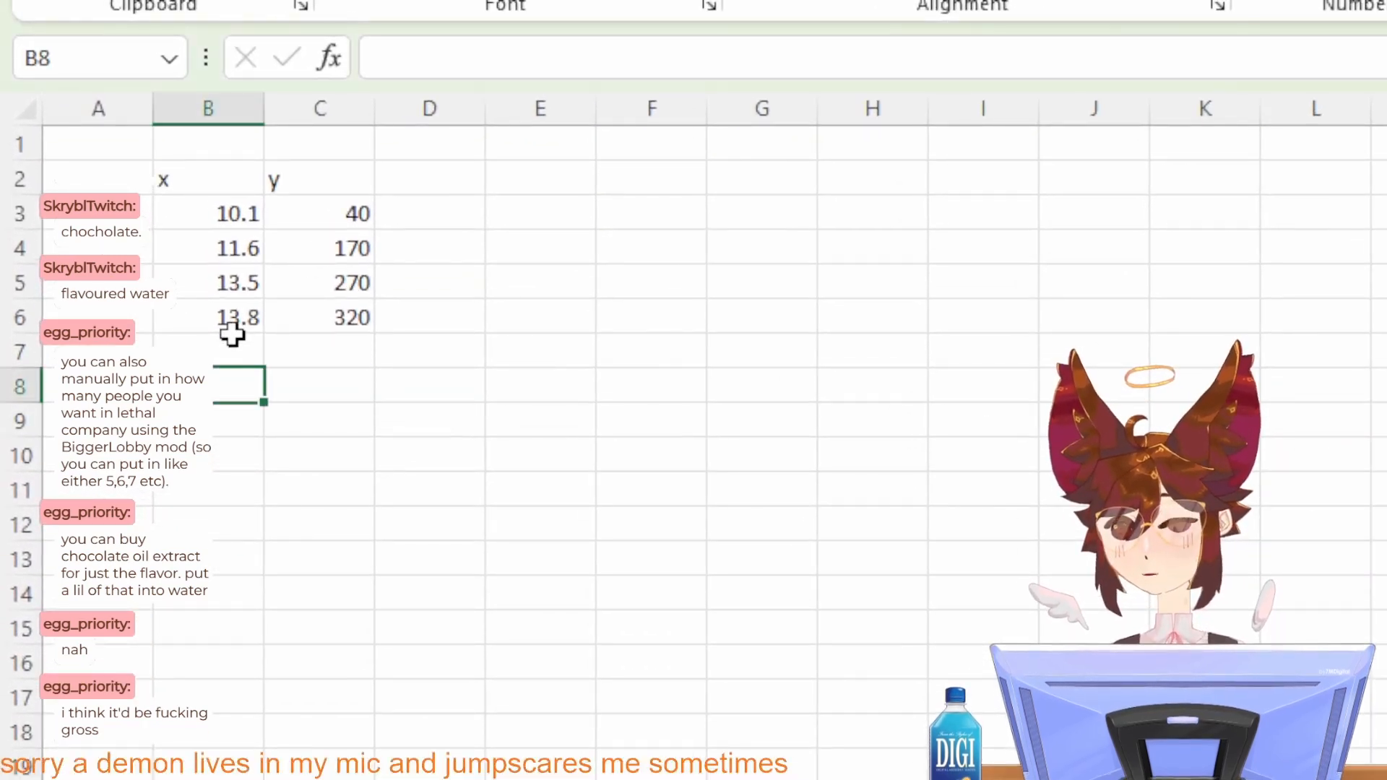
type("=sum")
key("Return")
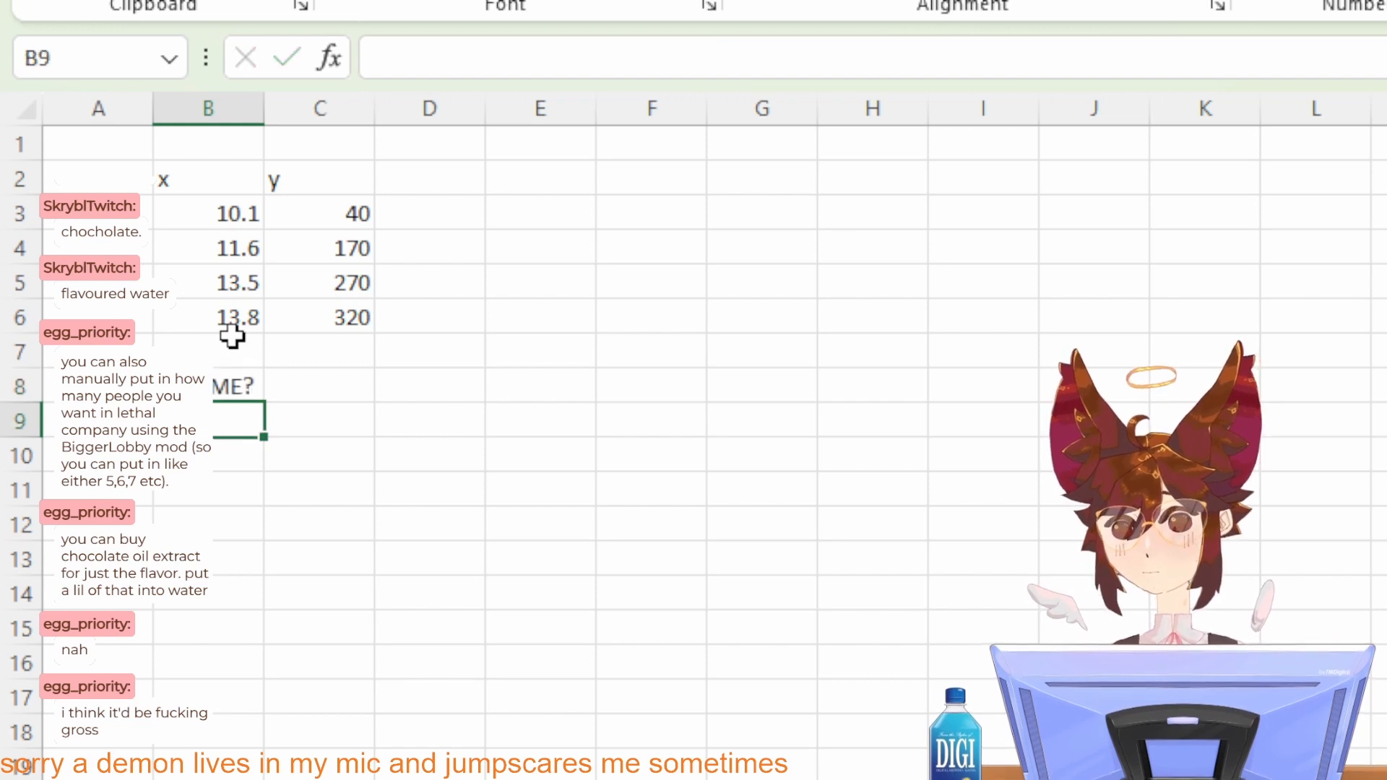
left_click(226, 385)
left_click(448, 59)
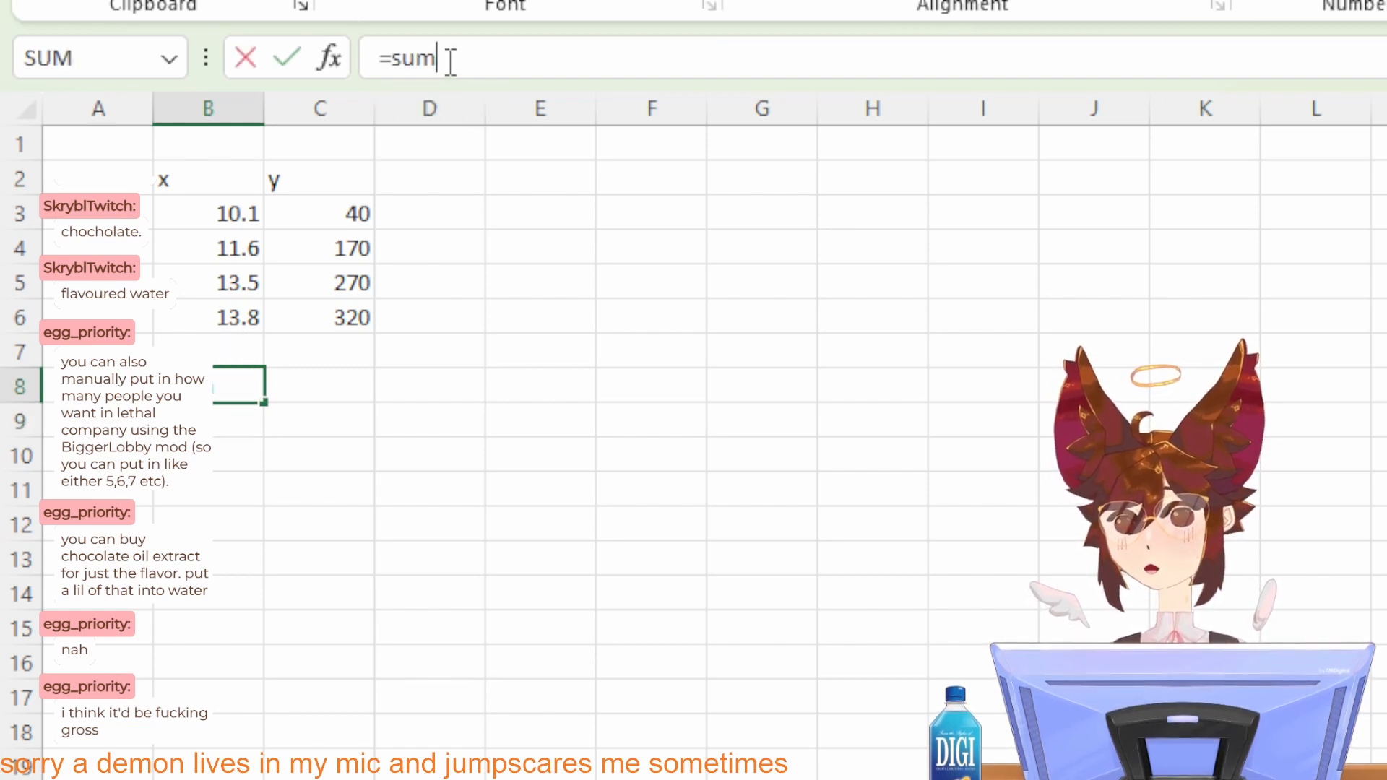
key("BackSpace")
key("BackSpace")
key("BackSpace")
type("Sum")
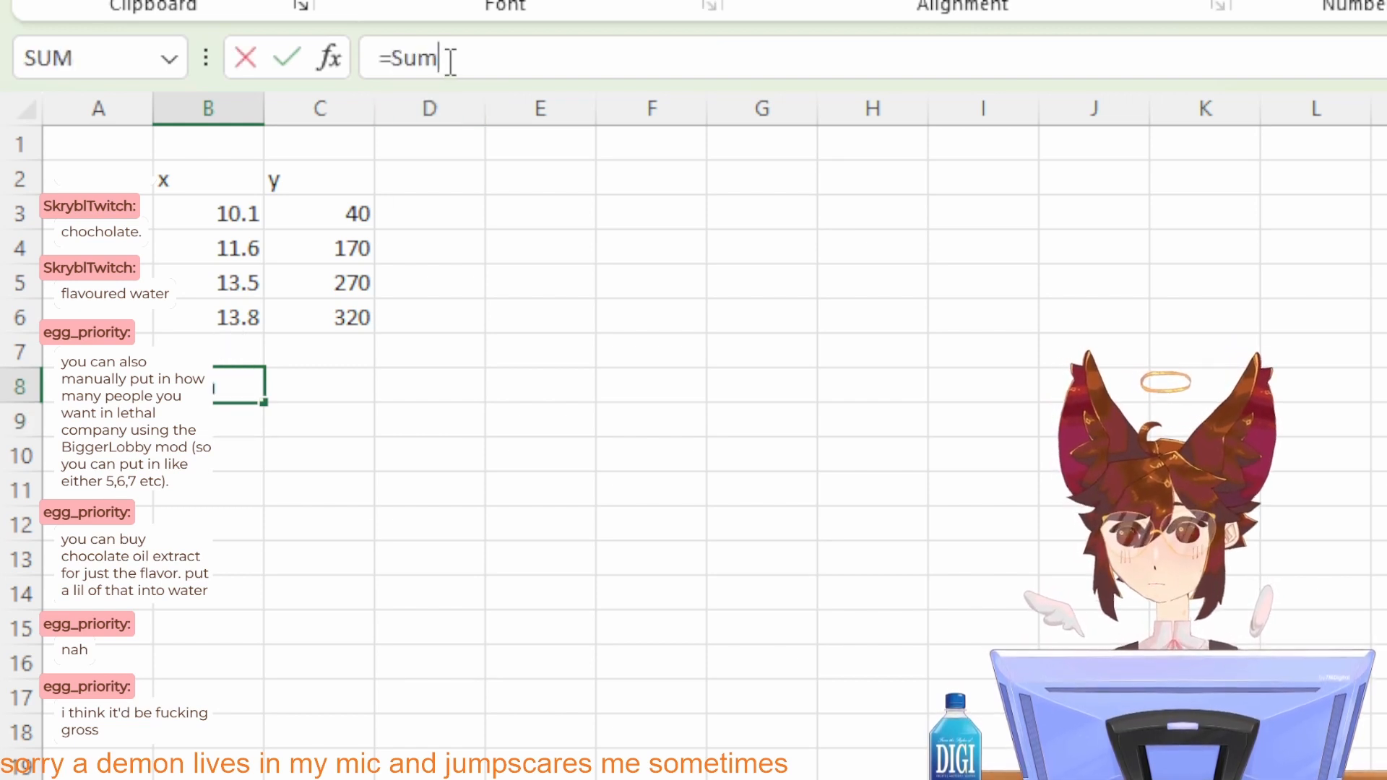
key("Tab")
left_click_drag(192, 318, 219, 215)
key("Return")
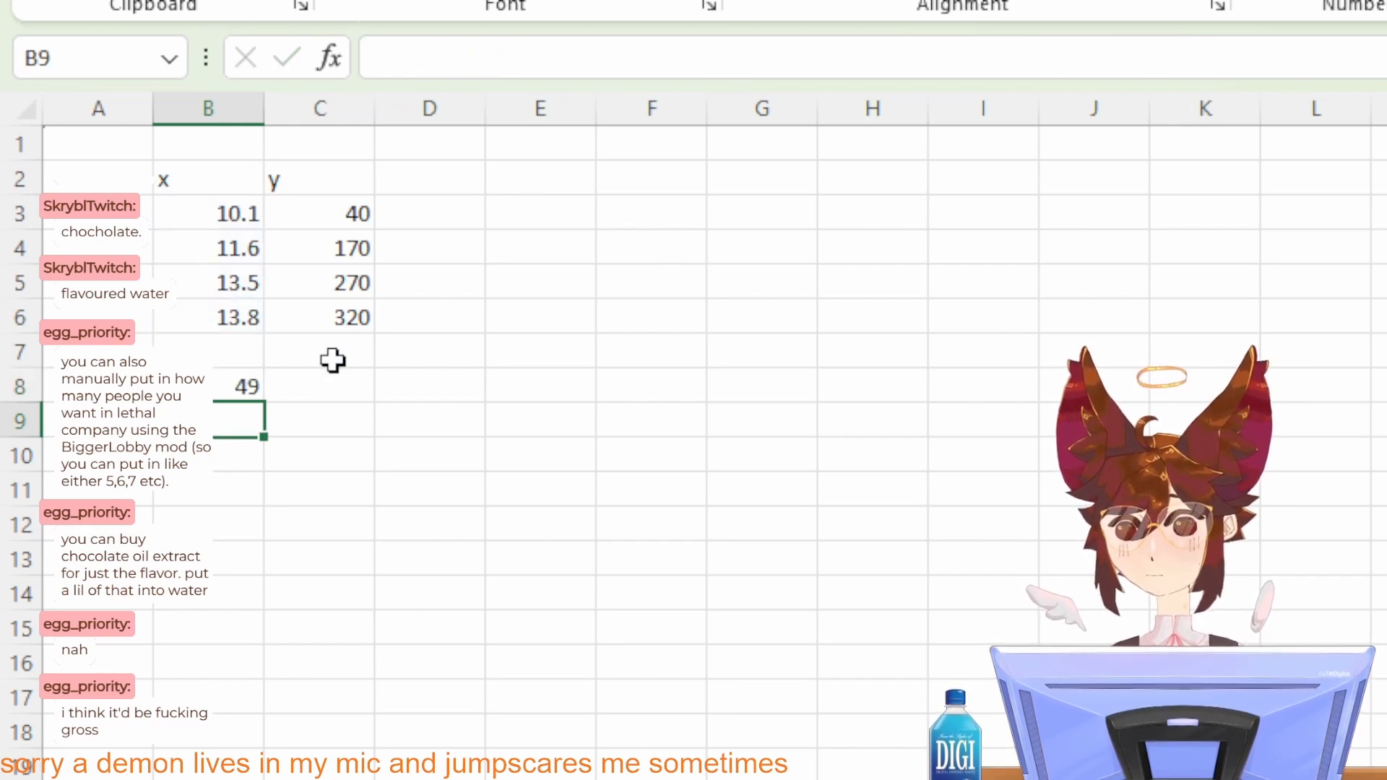
Step: Copy the sum formula from B8 across to C8 to total the y values
left_click(216, 385)
left_click_drag(264, 401, 361, 396)
left_click(470, 374)
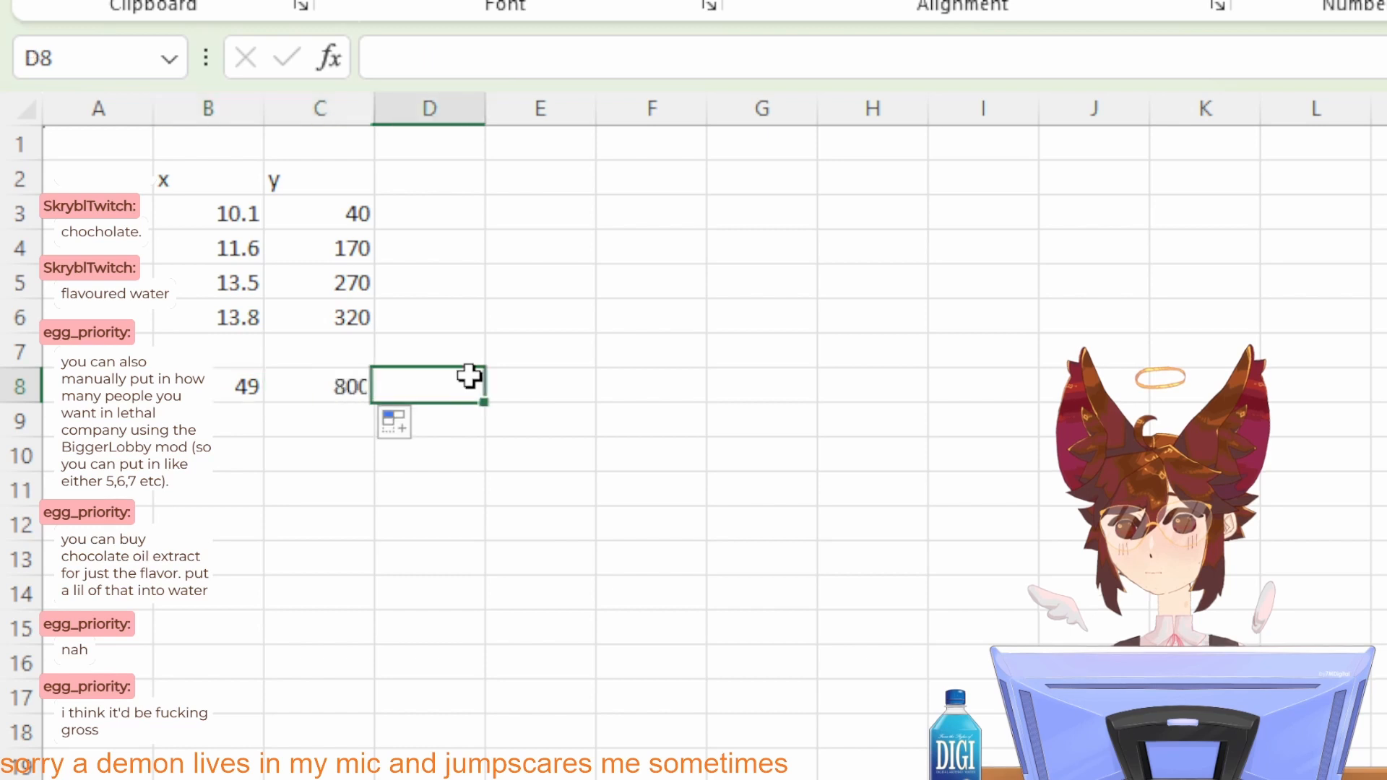
left_click(312, 379)
left_click(223, 426)
left_click(318, 417)
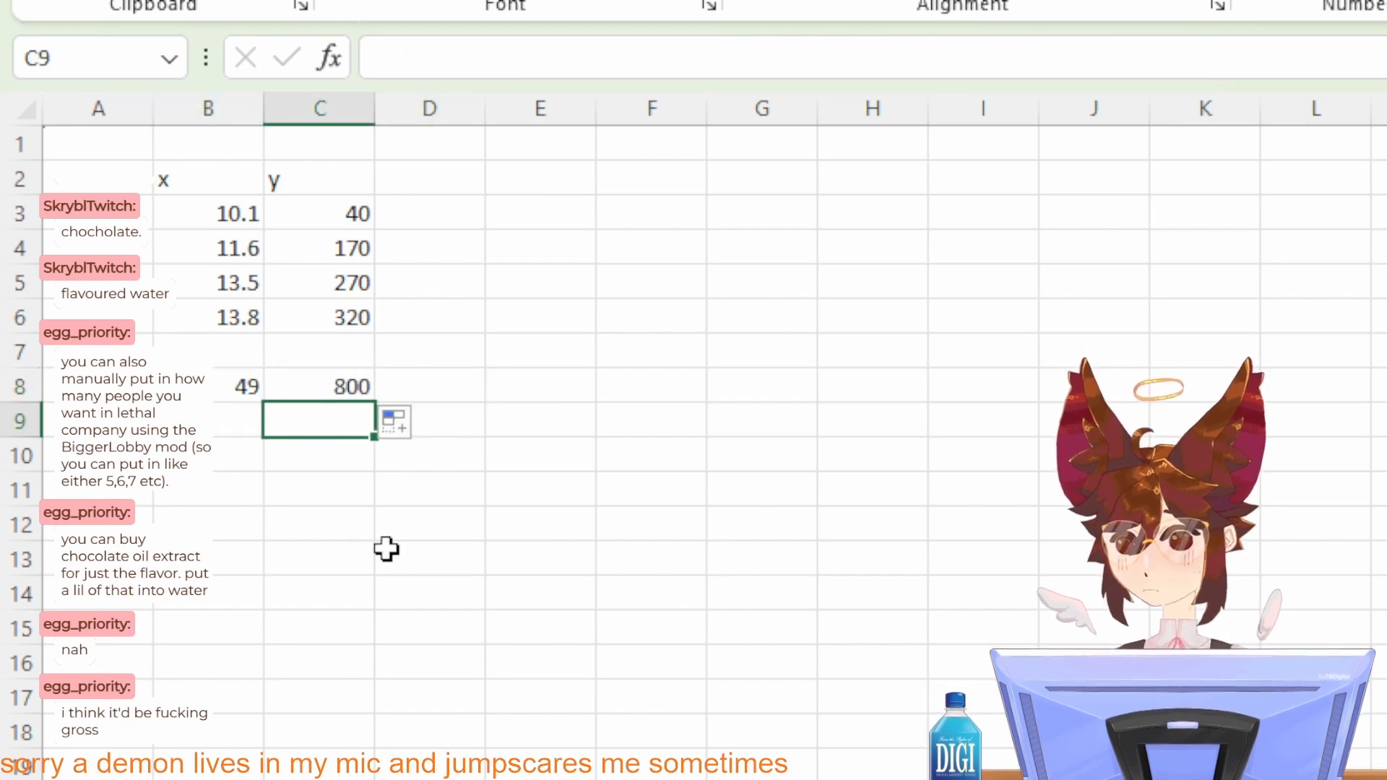
type("=")
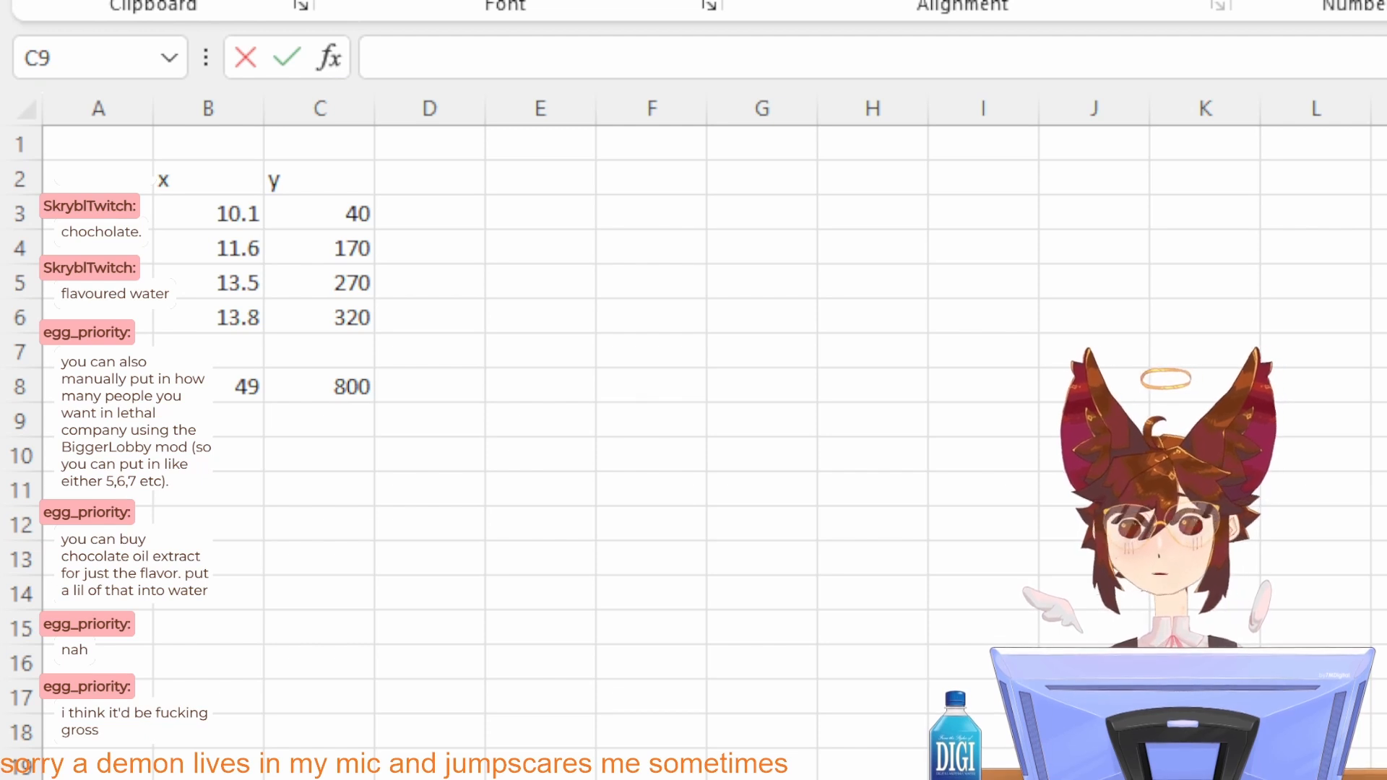
Step: Add the column headings x^2 in D2 and xiyi in E2
left_click(464, 176)
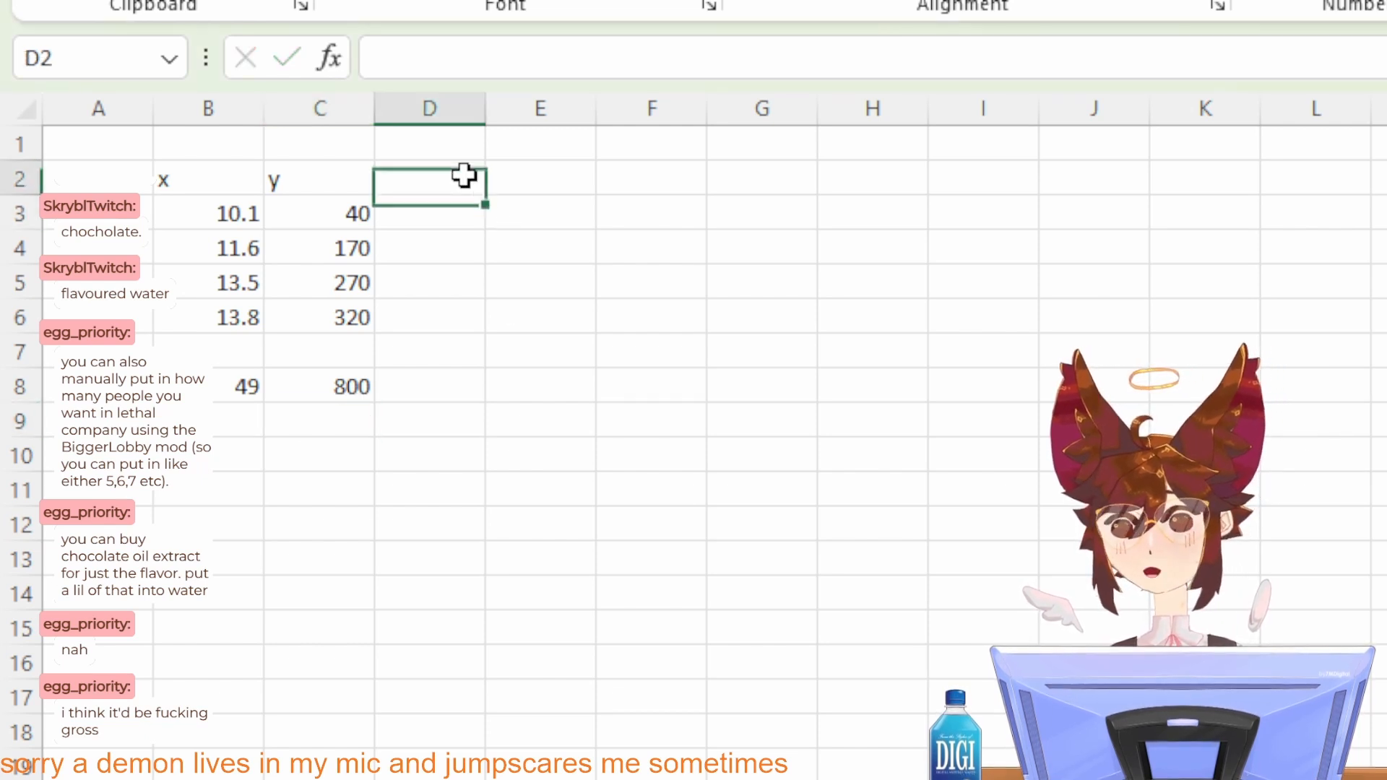
type("x^2")
key("Return")
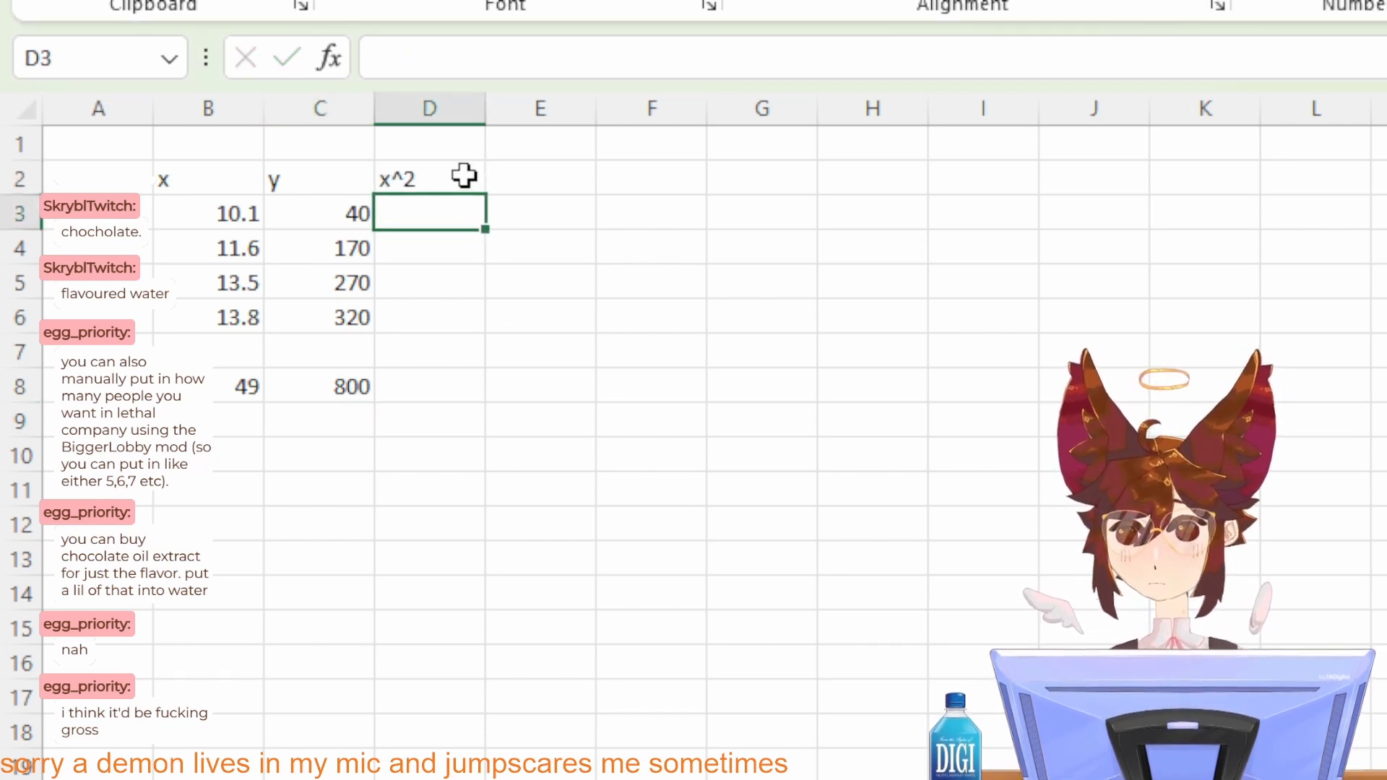
left_click(582, 175)
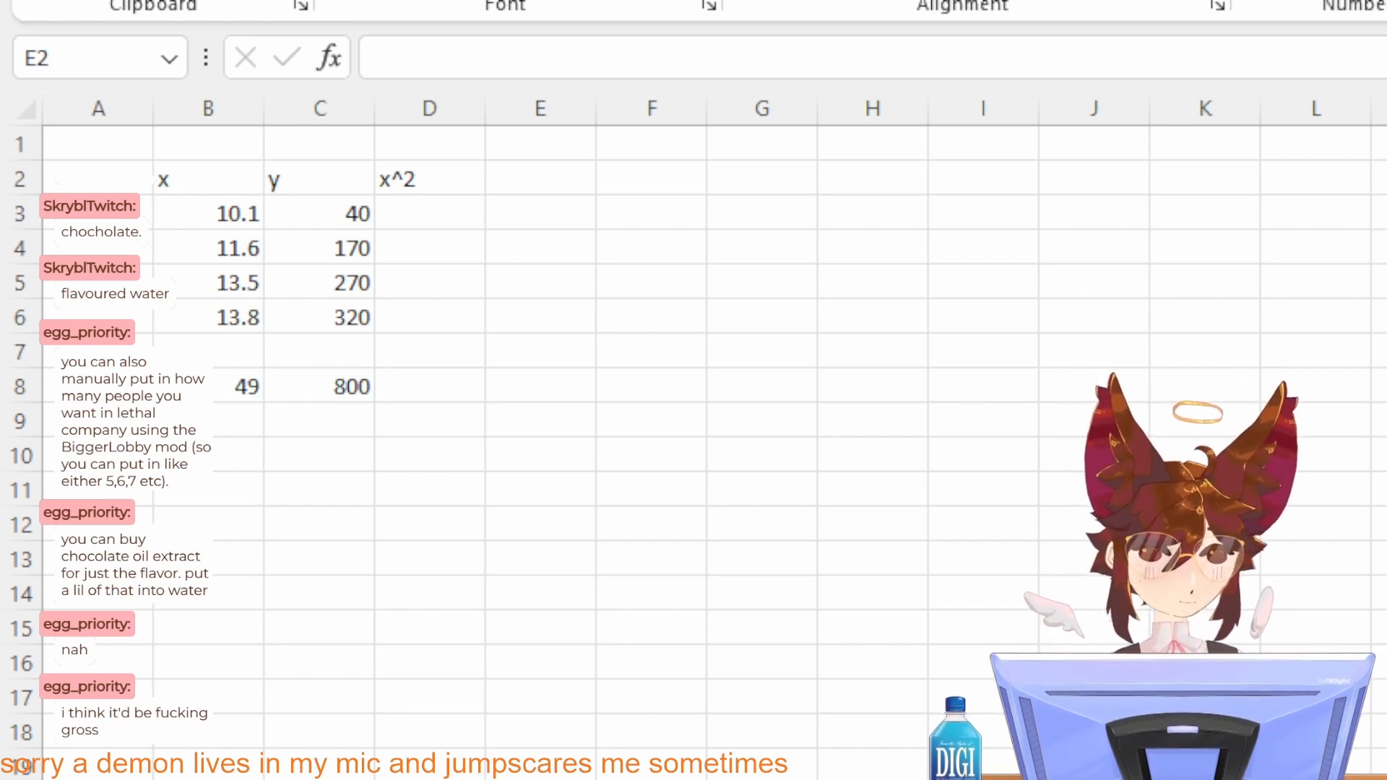
key("alt+Tab")
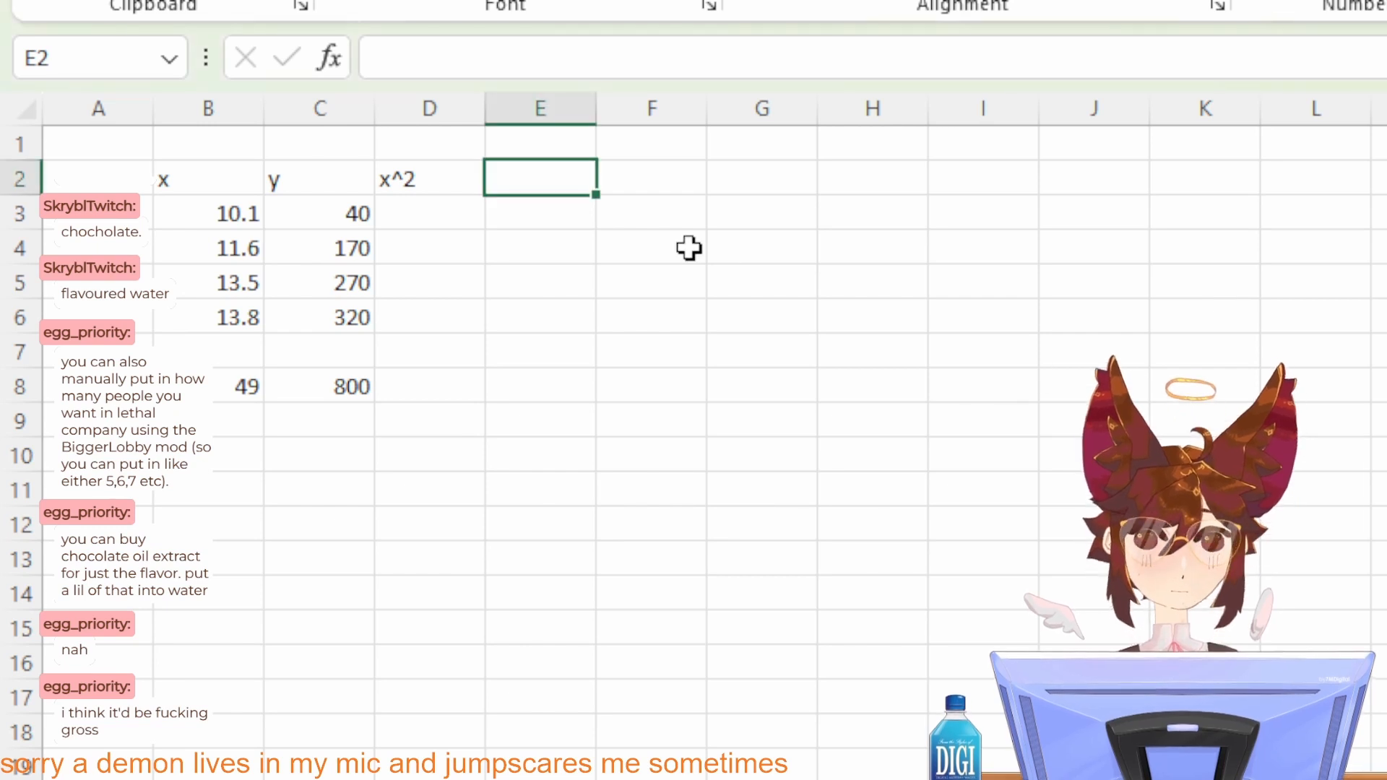
type("xiyi")
key("Return")
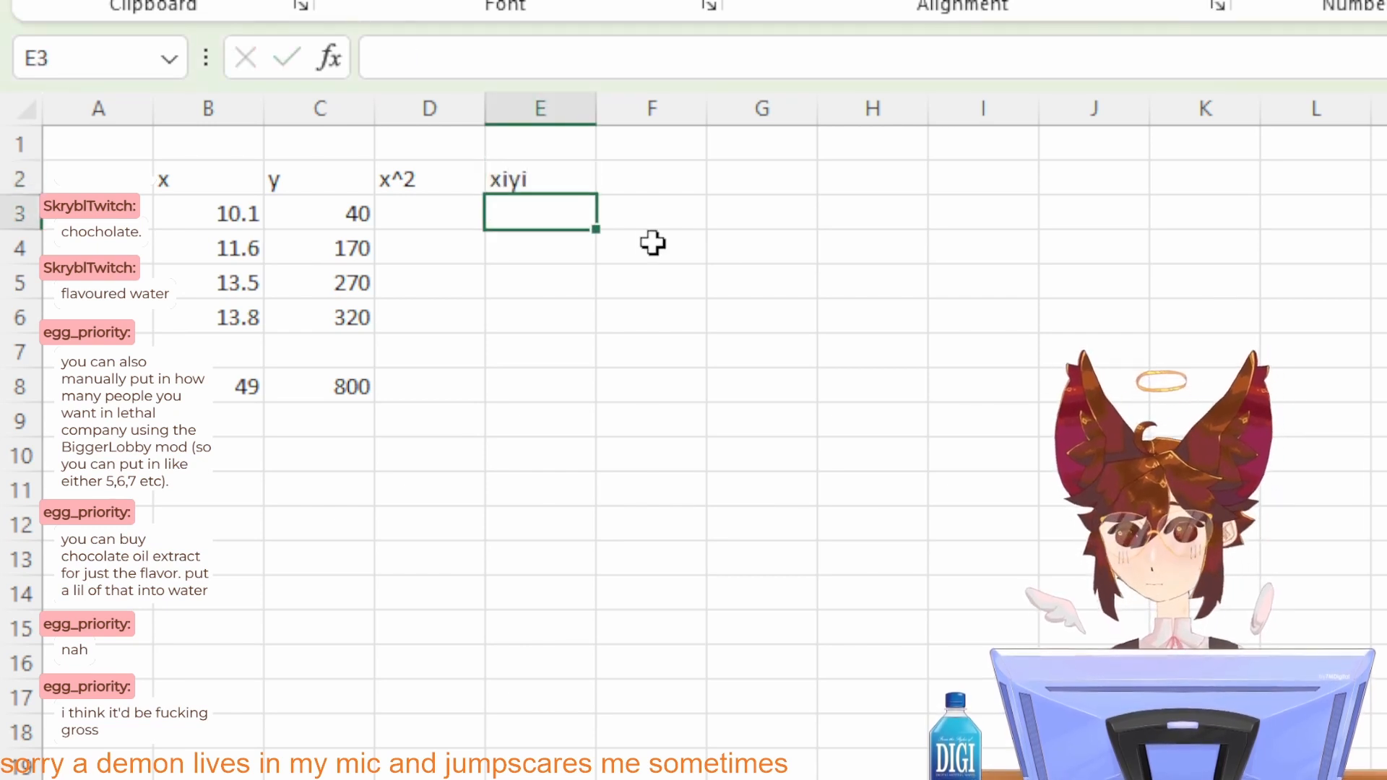
Step: Calculate the xiyi product in E3 with =B3*C3 and fill the formula down to E6
left_click(400, 214)
left_click(514, 219)
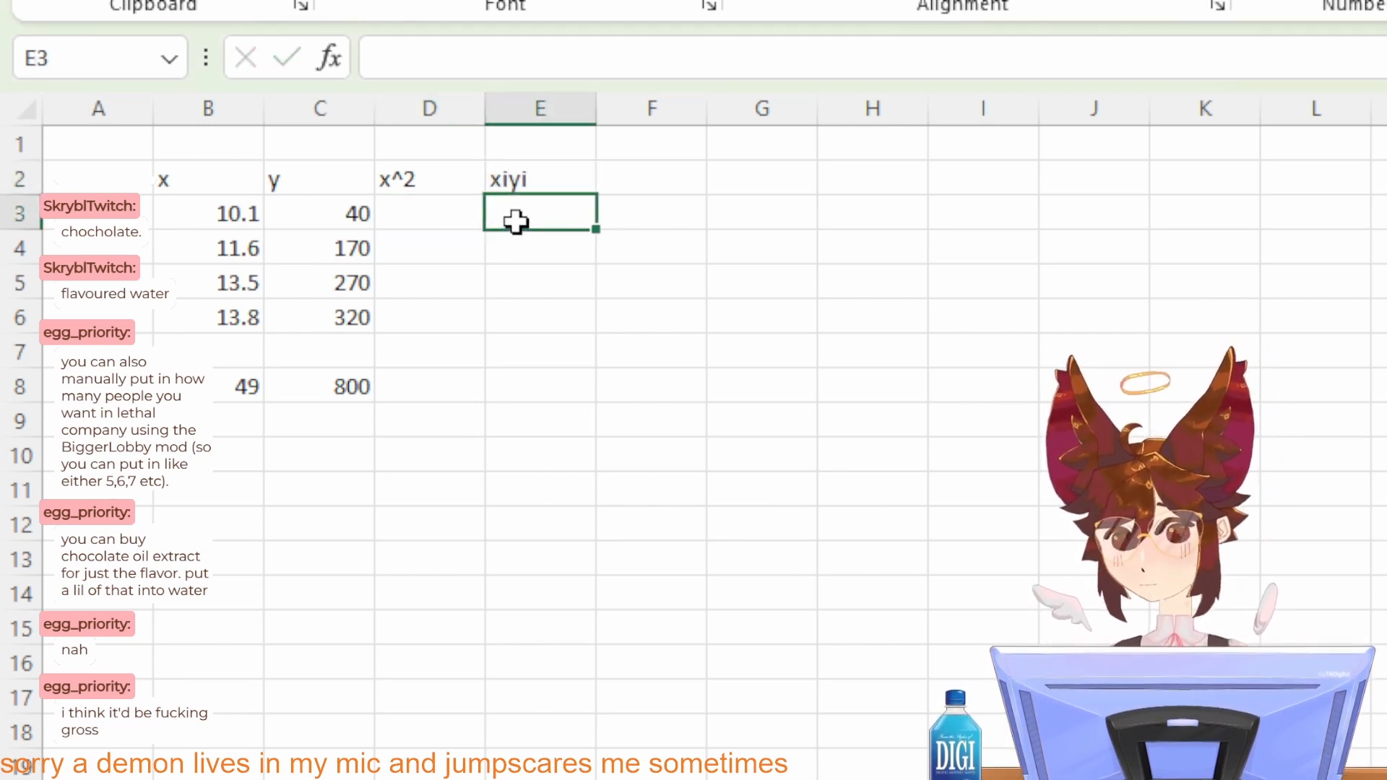
type("=")
left_click(224, 213)
type("*")
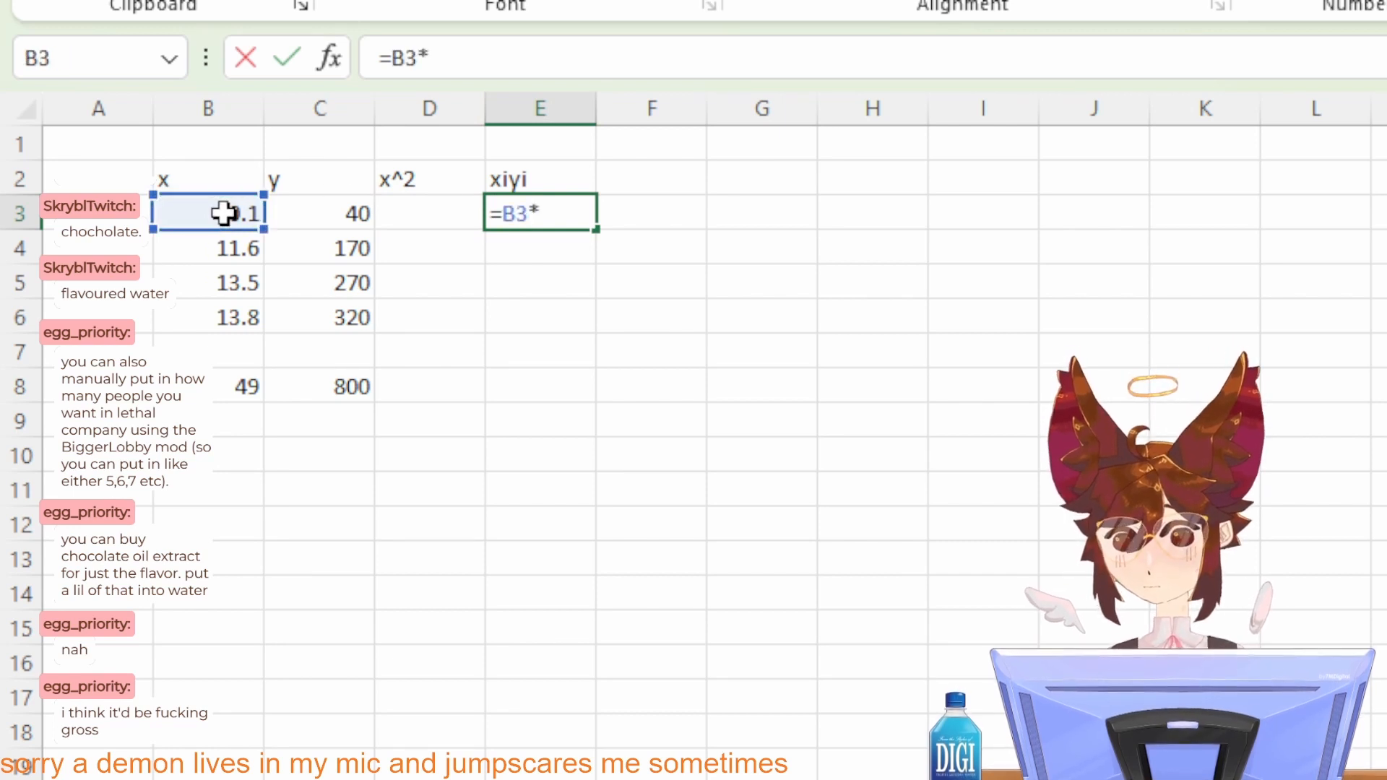
left_click(354, 207)
key("Return")
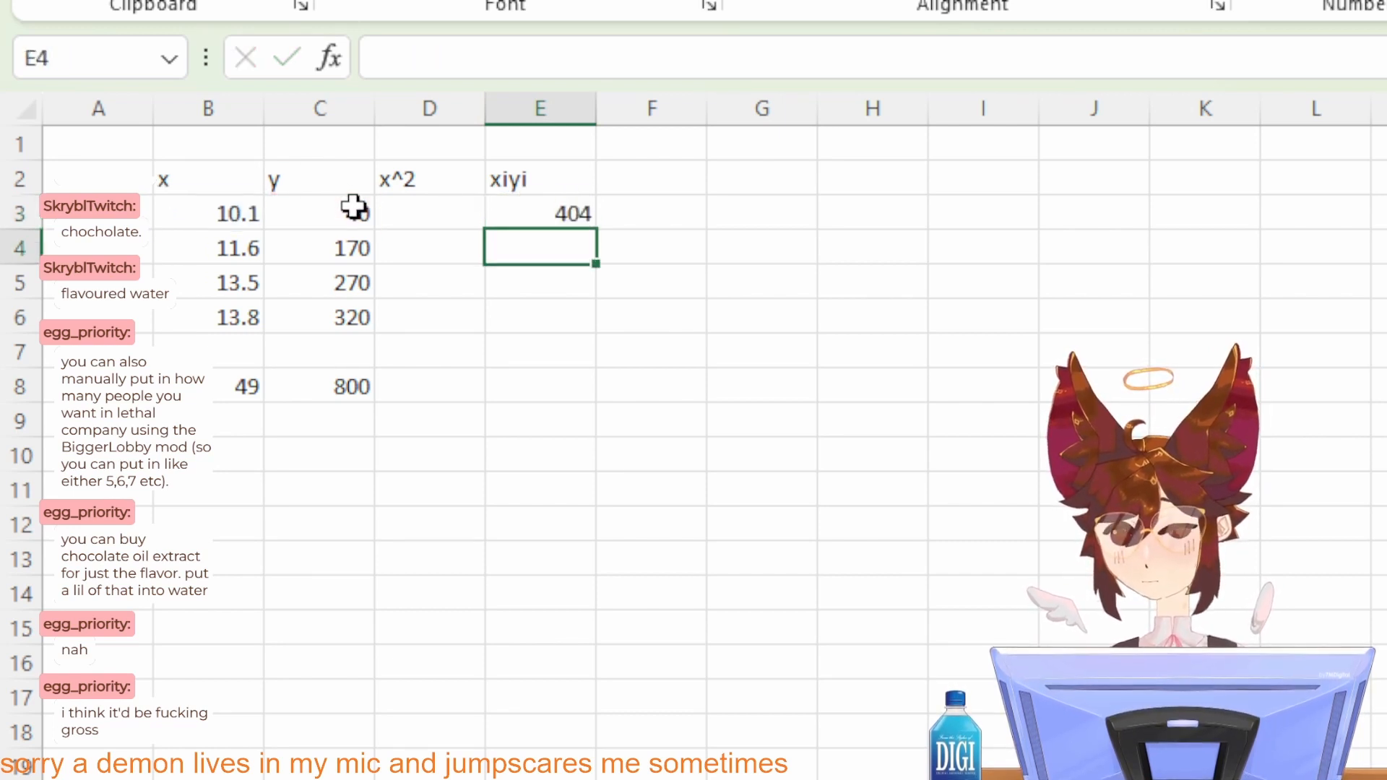
left_click(518, 209)
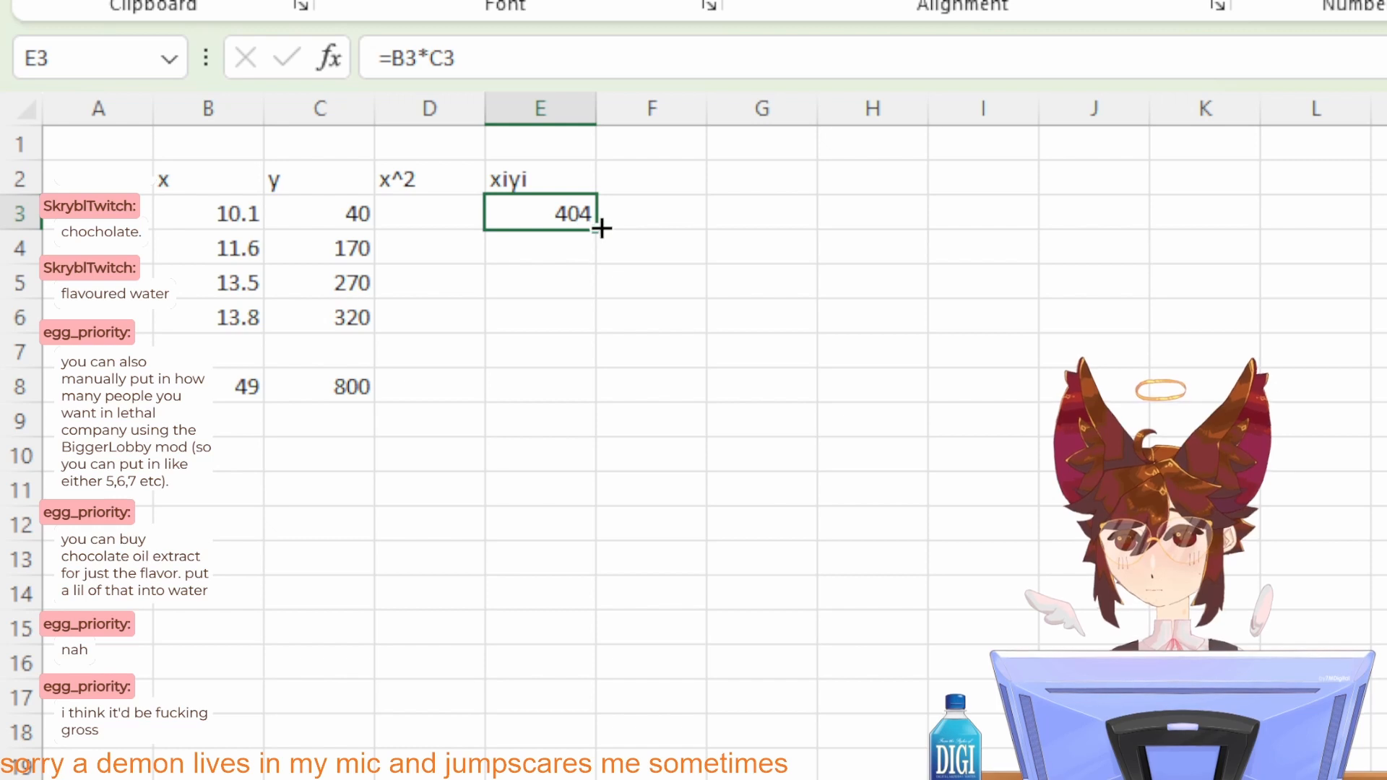
left_click_drag(596, 226, 574, 326)
Step: Copy the sum formula from C8 across to E8 to total the x^2 and xiyi columns
left_click(527, 376)
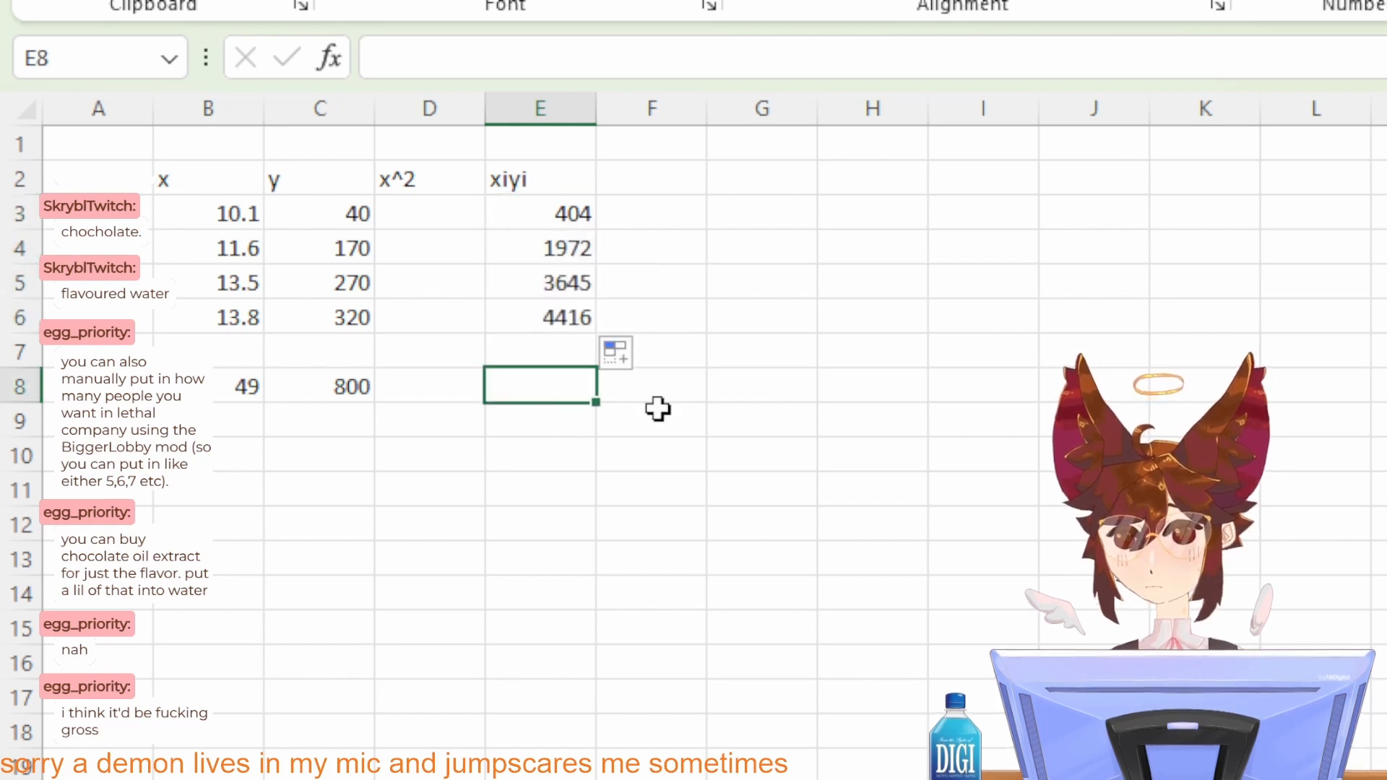
key("alt+Tab")
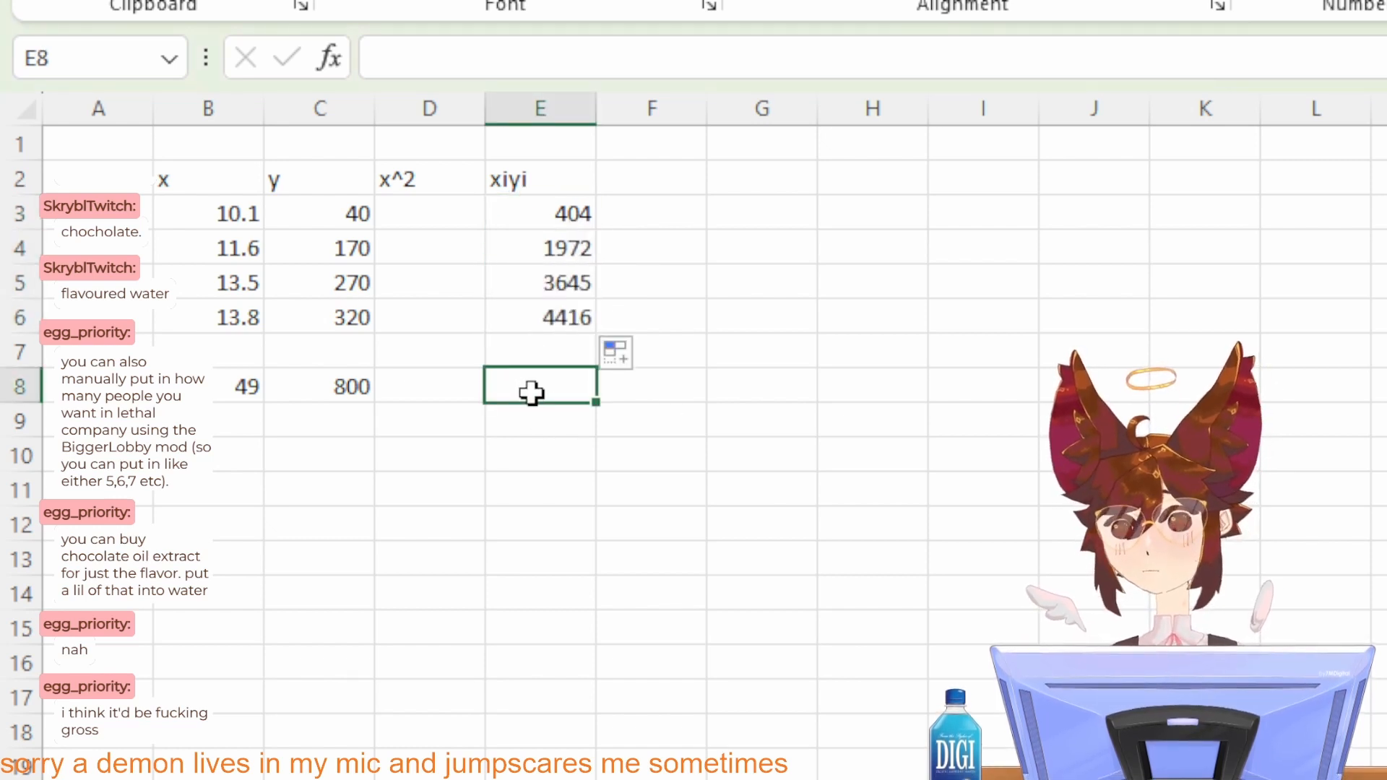
type("=")
key("Escape")
left_click(348, 383)
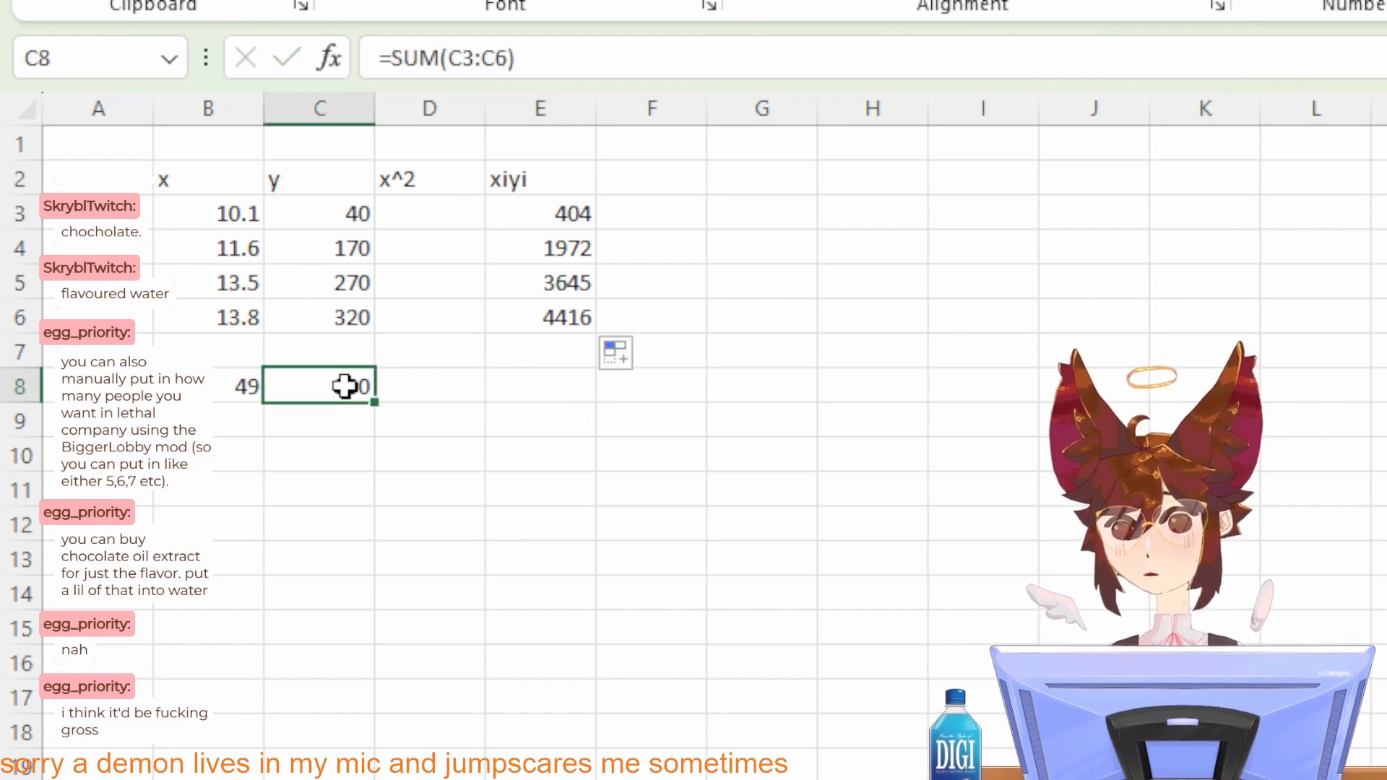
left_click_drag(373, 399, 549, 397)
left_click(551, 480)
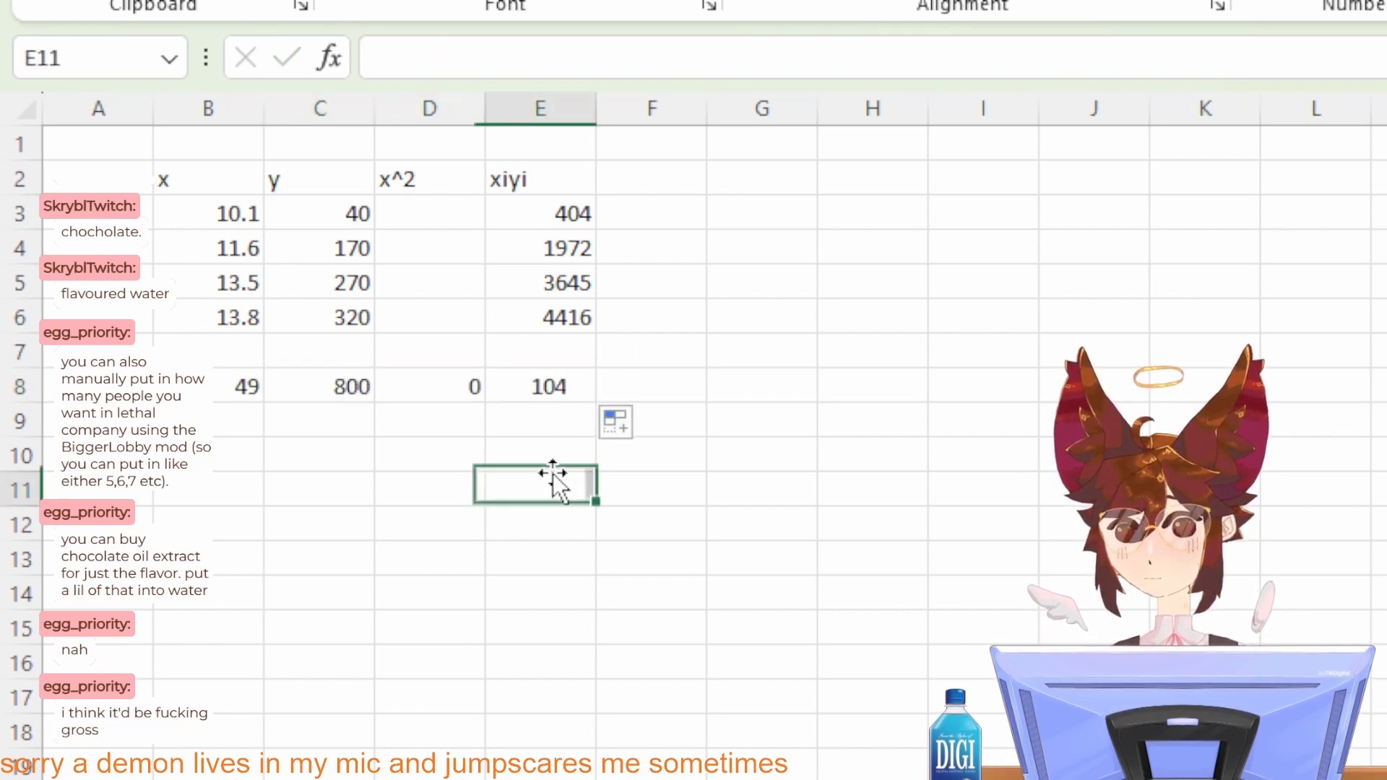
Step: Calculate the square of x in D3 with =B3^2 and fill the formula down to D6
left_click(417, 215)
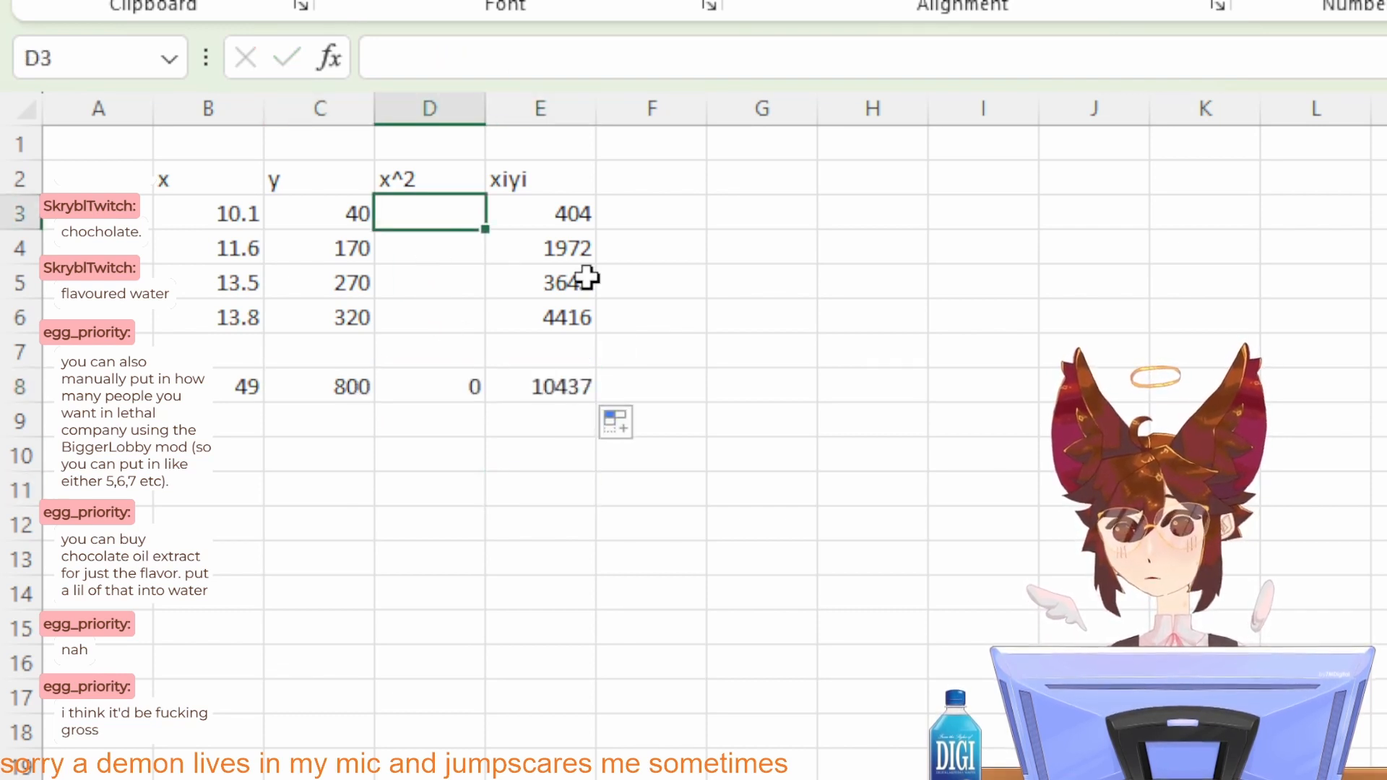
type("=")
left_click(214, 208)
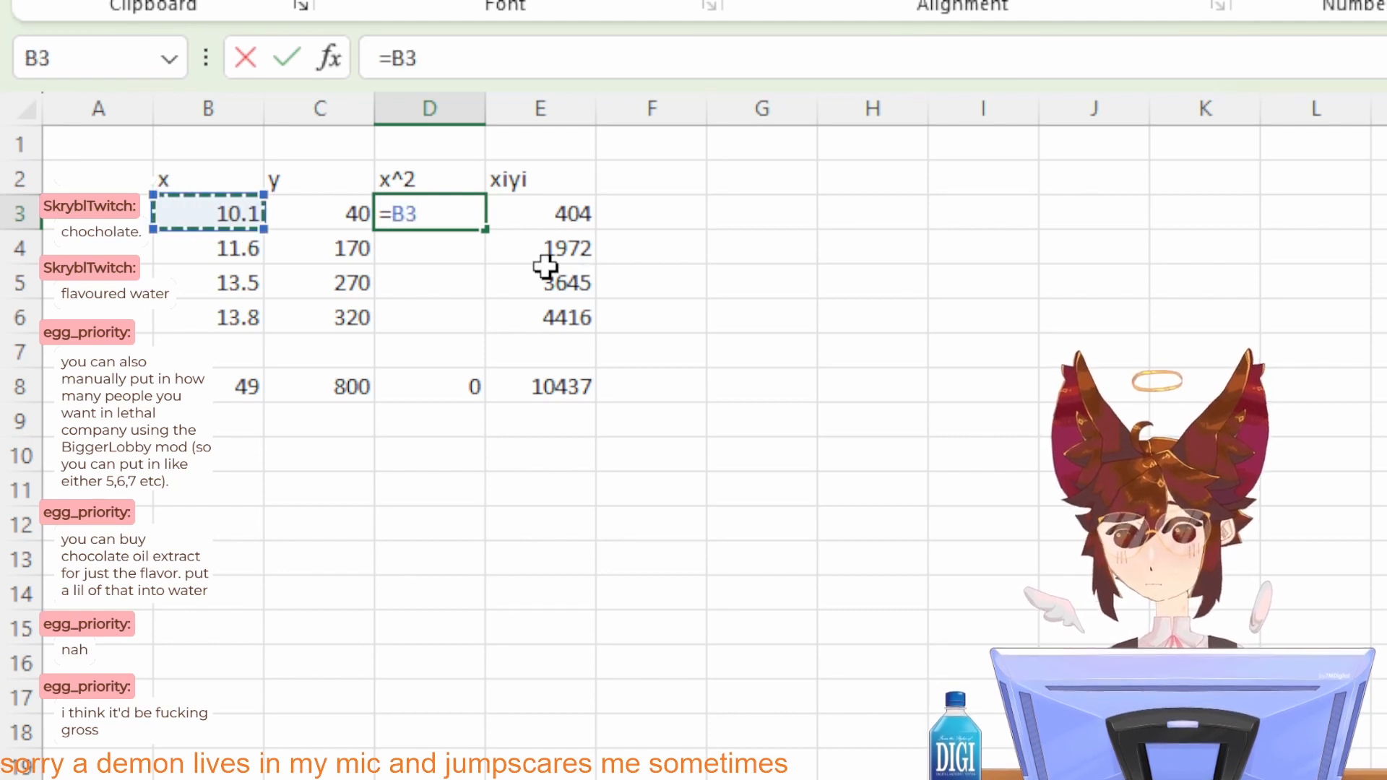
type("^2")
key("Return")
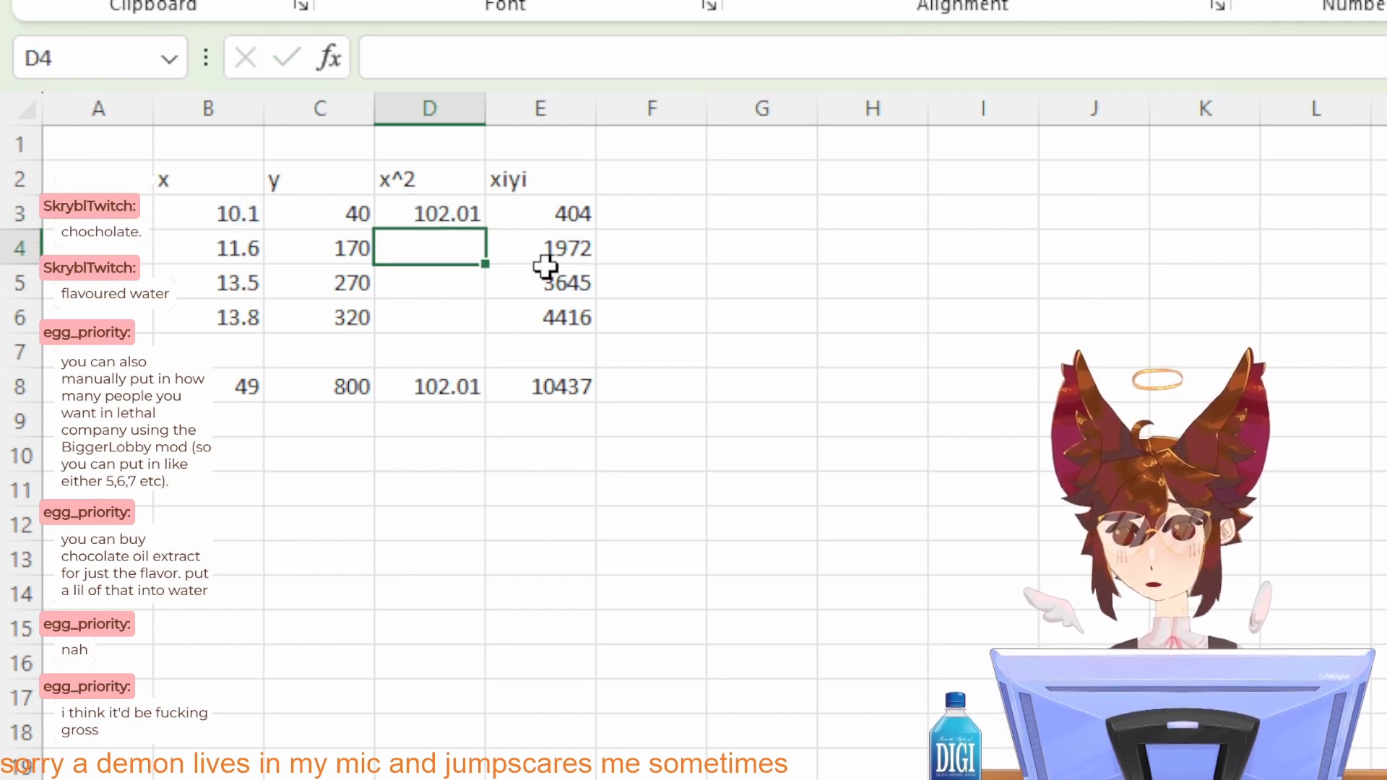
left_click(436, 215)
left_click_drag(484, 229, 480, 318)
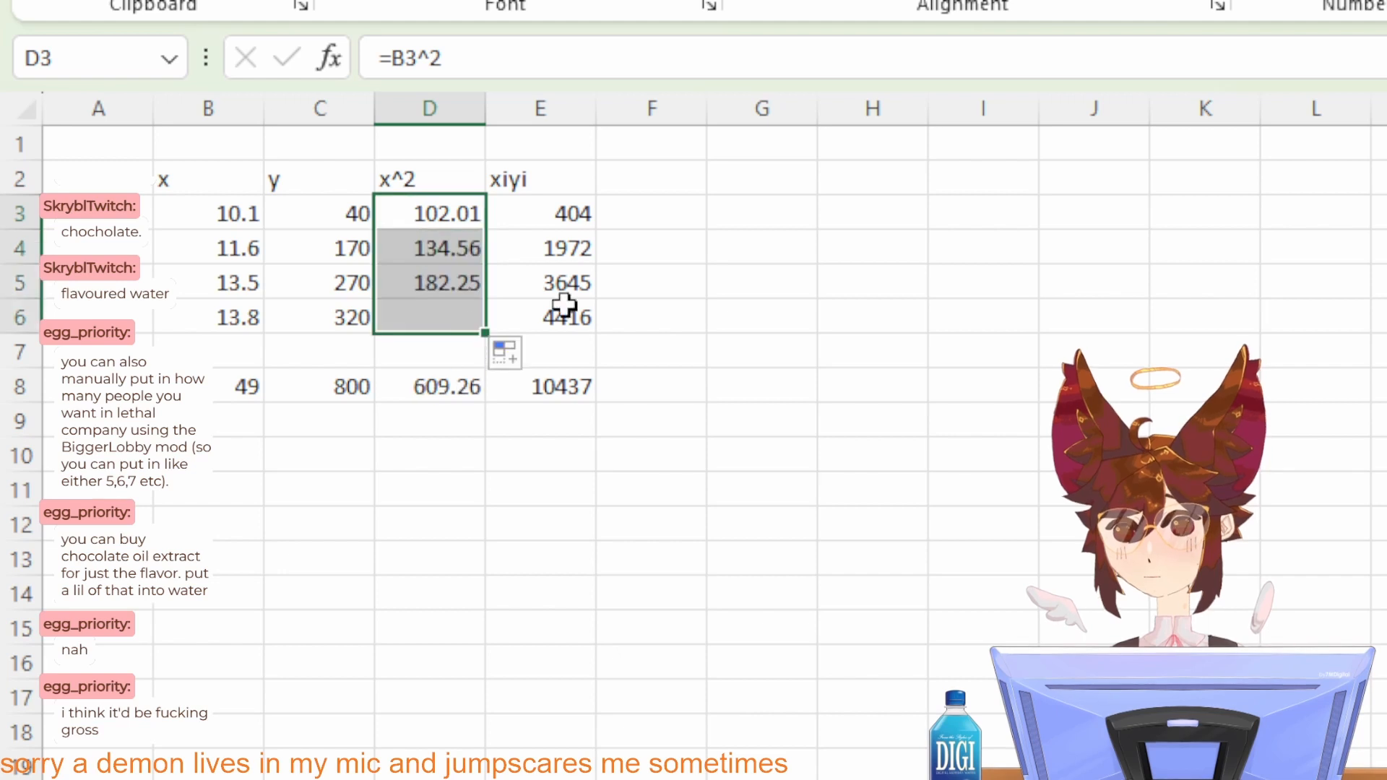
left_click_drag(564, 305, 564, 305)
left_click(767, 296)
left_click(254, 384)
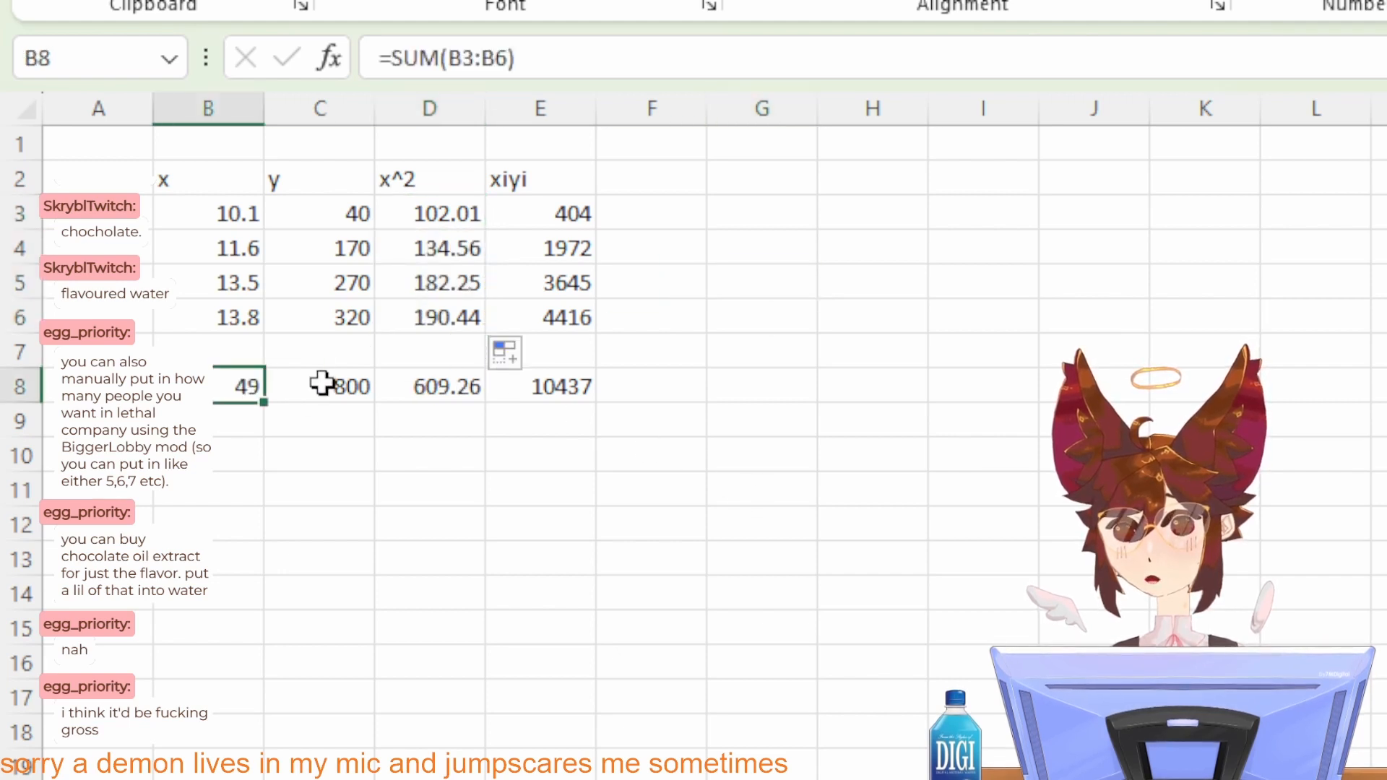
key("alt+Tab")
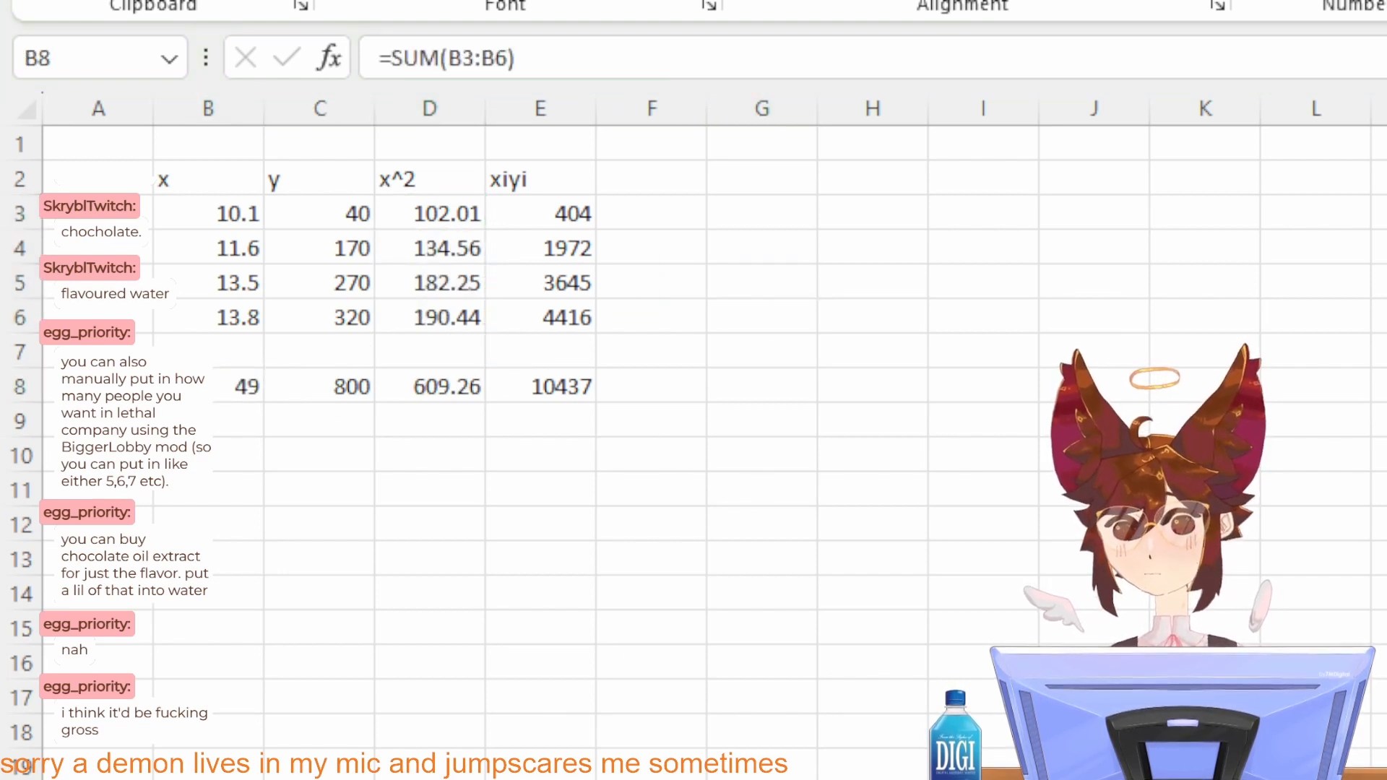
key("alt+Tab")
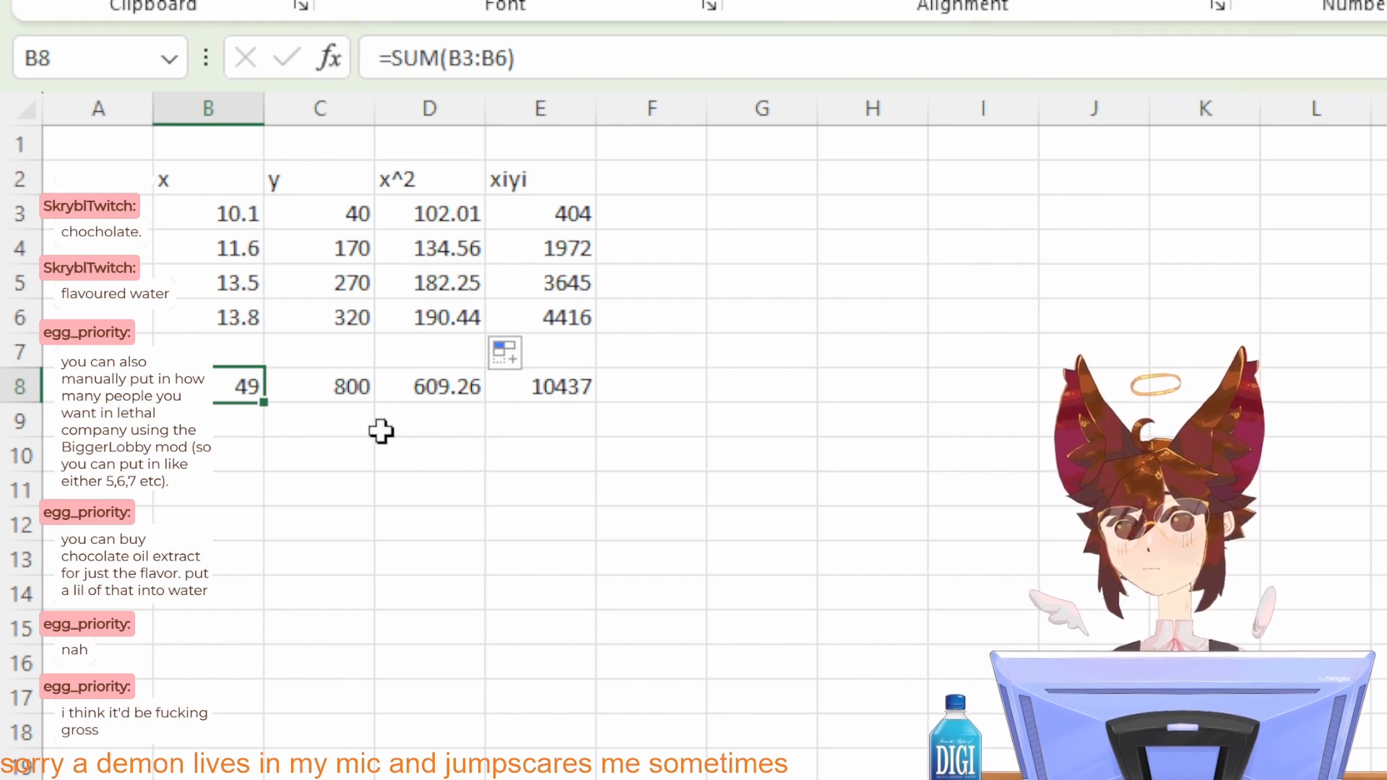
left_click(384, 426)
key("alt+Tab")
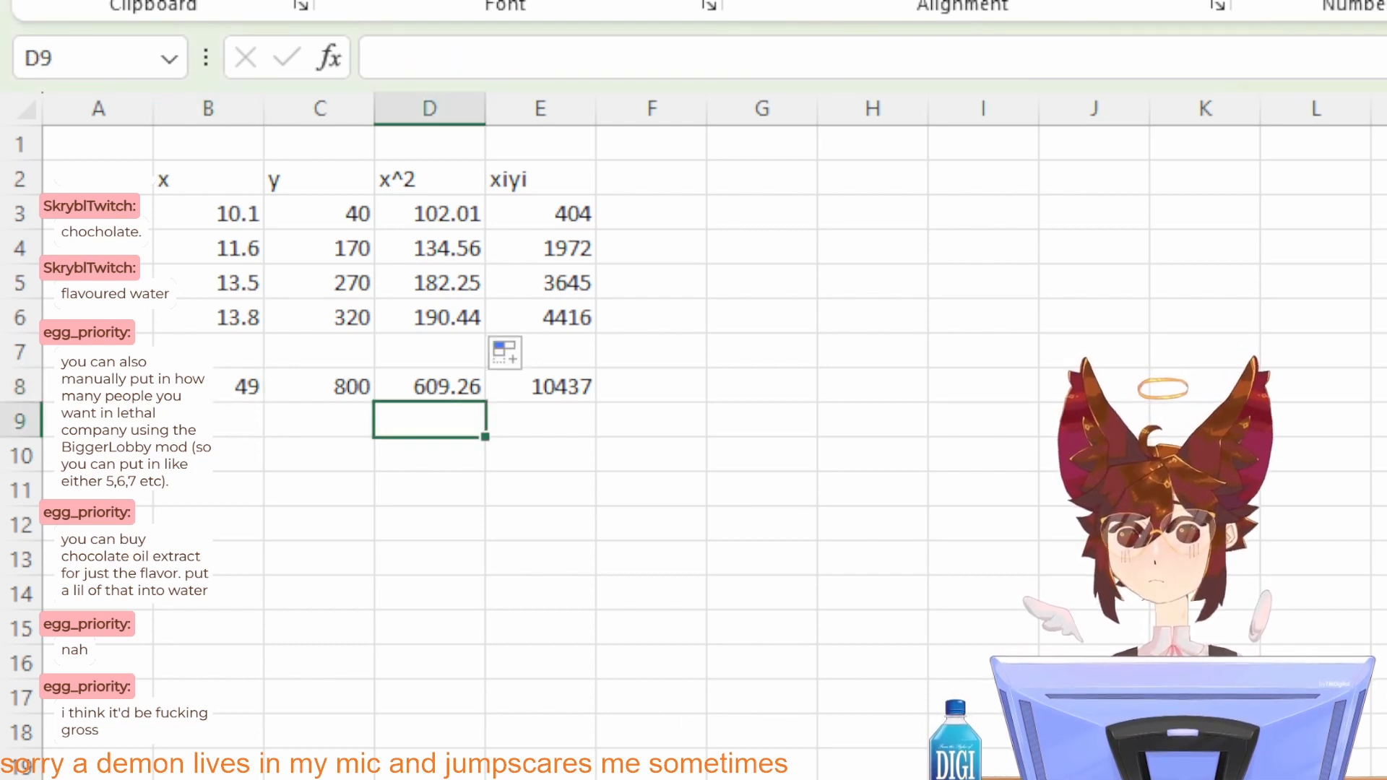
Step: Enter the row label SUM in cells A8 and A9
key("Left")
key("Left")
key("Up")
key("Left")
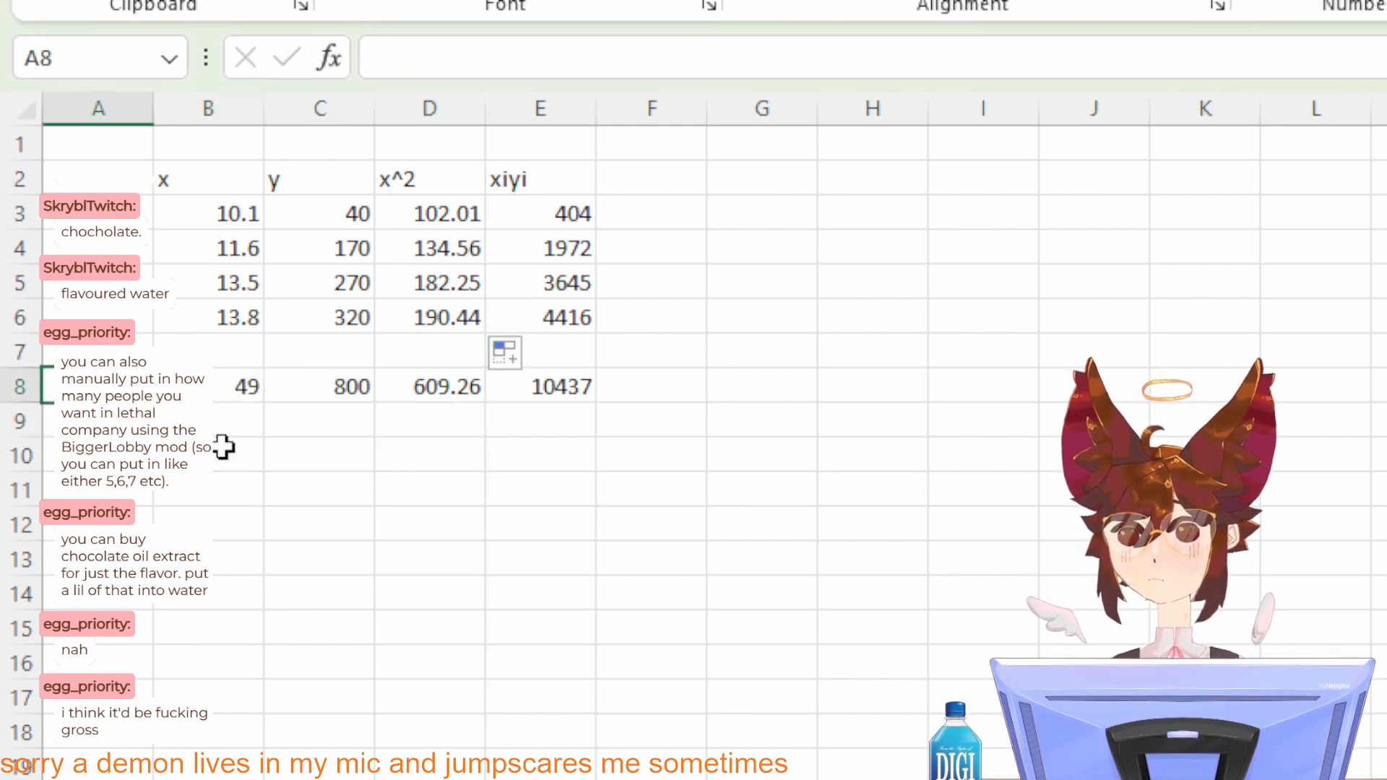
type("SUM")
key("Return")
type("SUM")
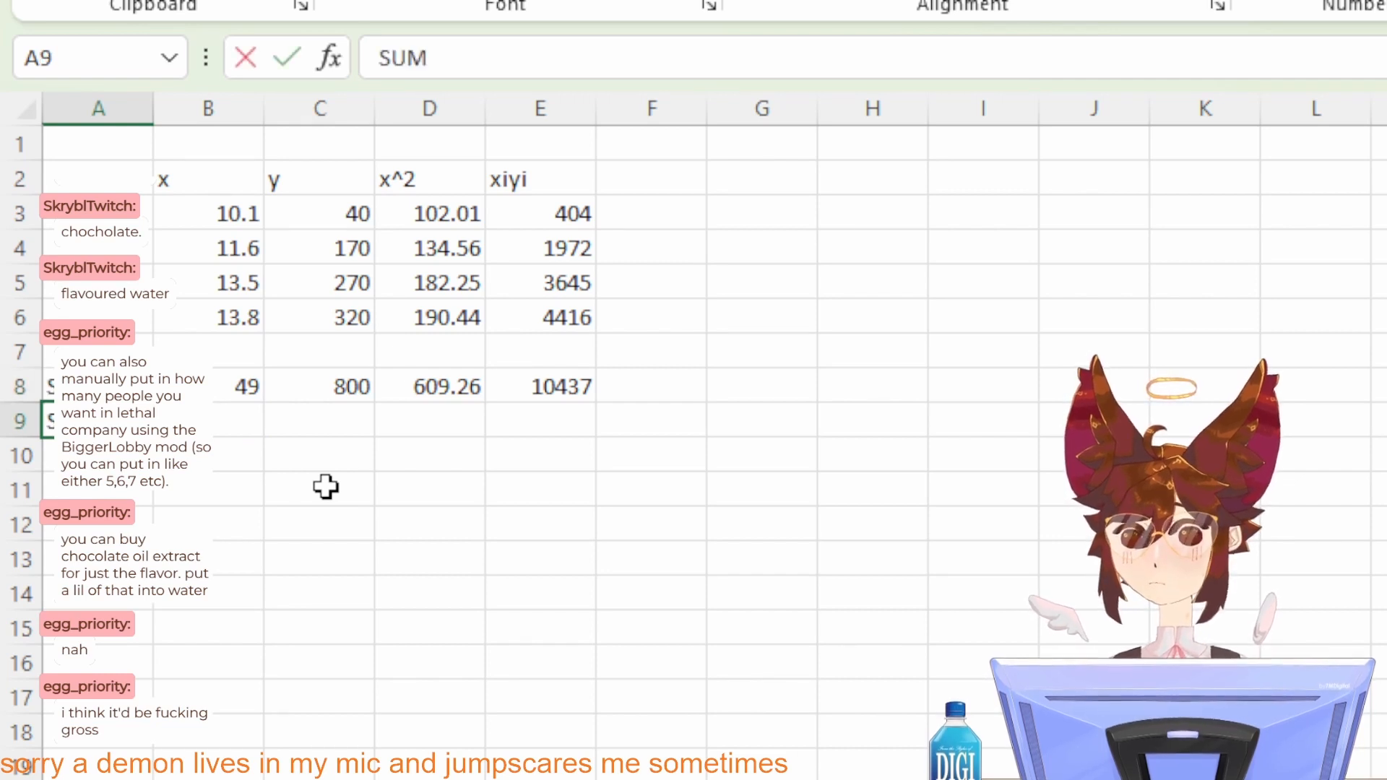
key("Return")
Step: Square the x total in cell B9 with the formula =B8^2
left_click(241, 410)
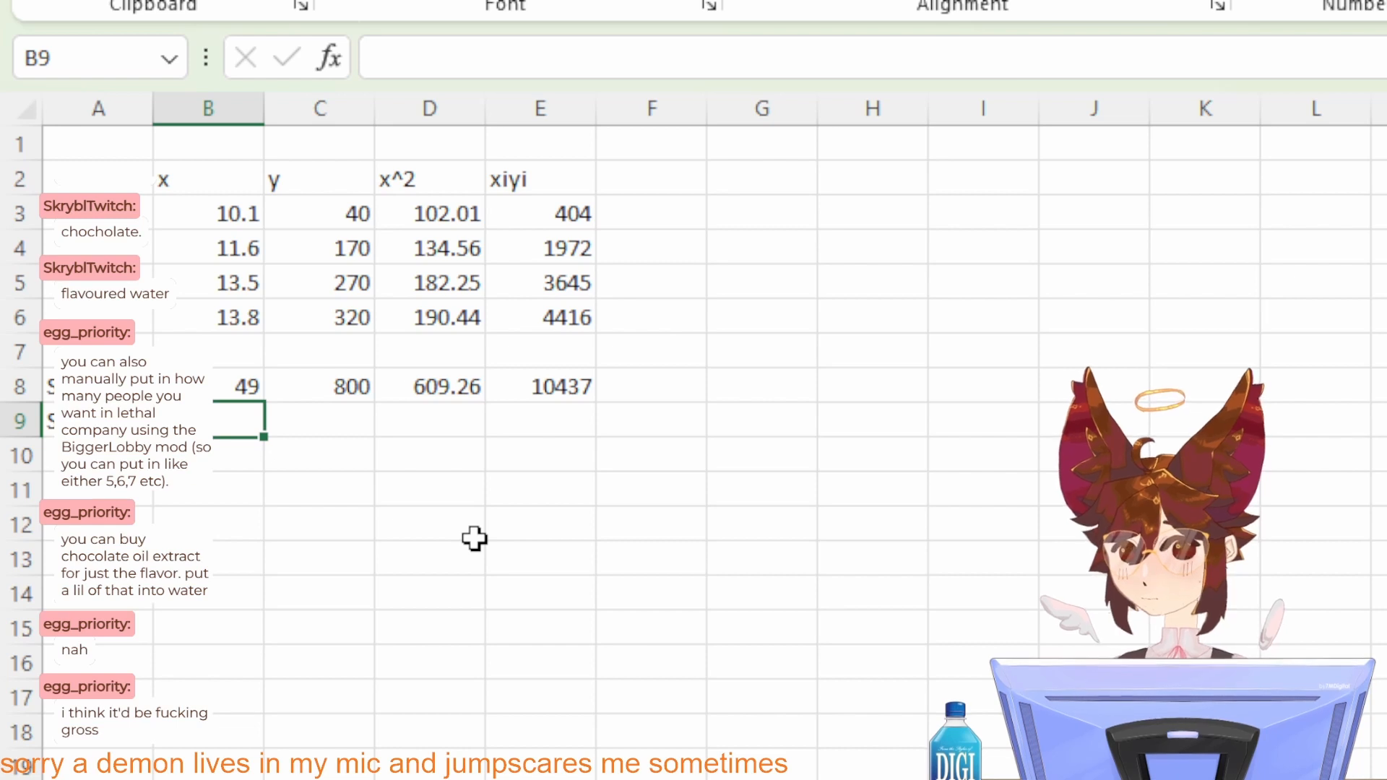
type("=")
key("Up")
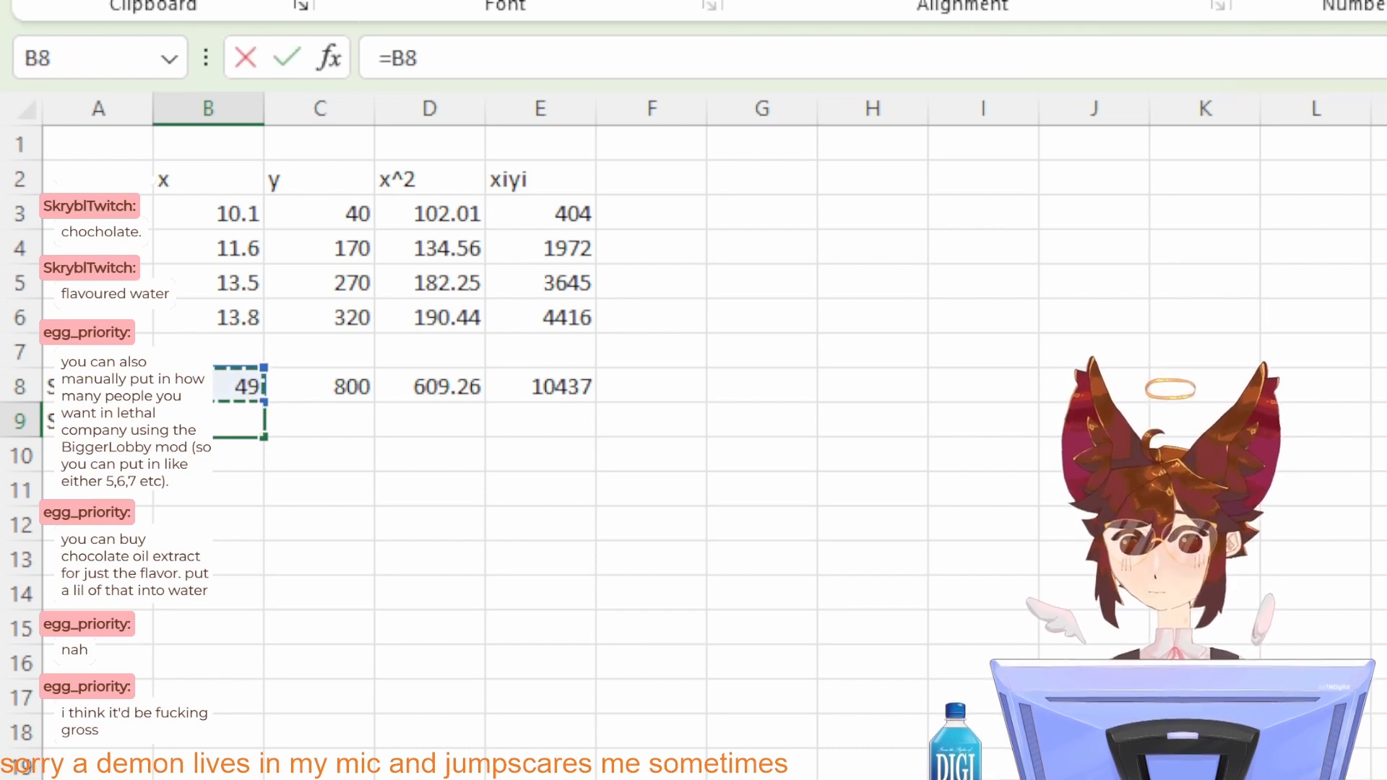
type("^2")
key("Return")
left_click(322, 455)
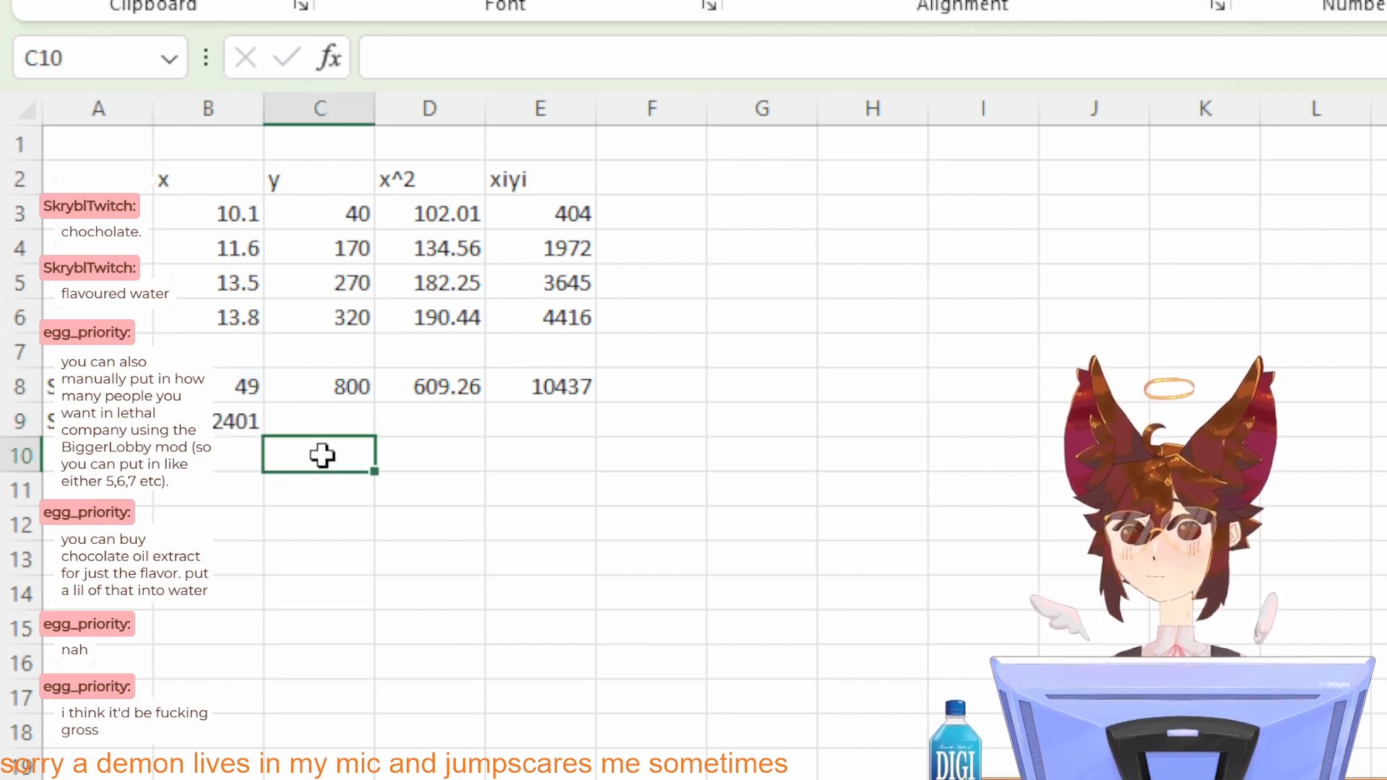
Step: Switch to Clip Studio Paint and handwrite 49 · 10437 followed by a minus sign beneath the a0 formula
key("alt+Tab")
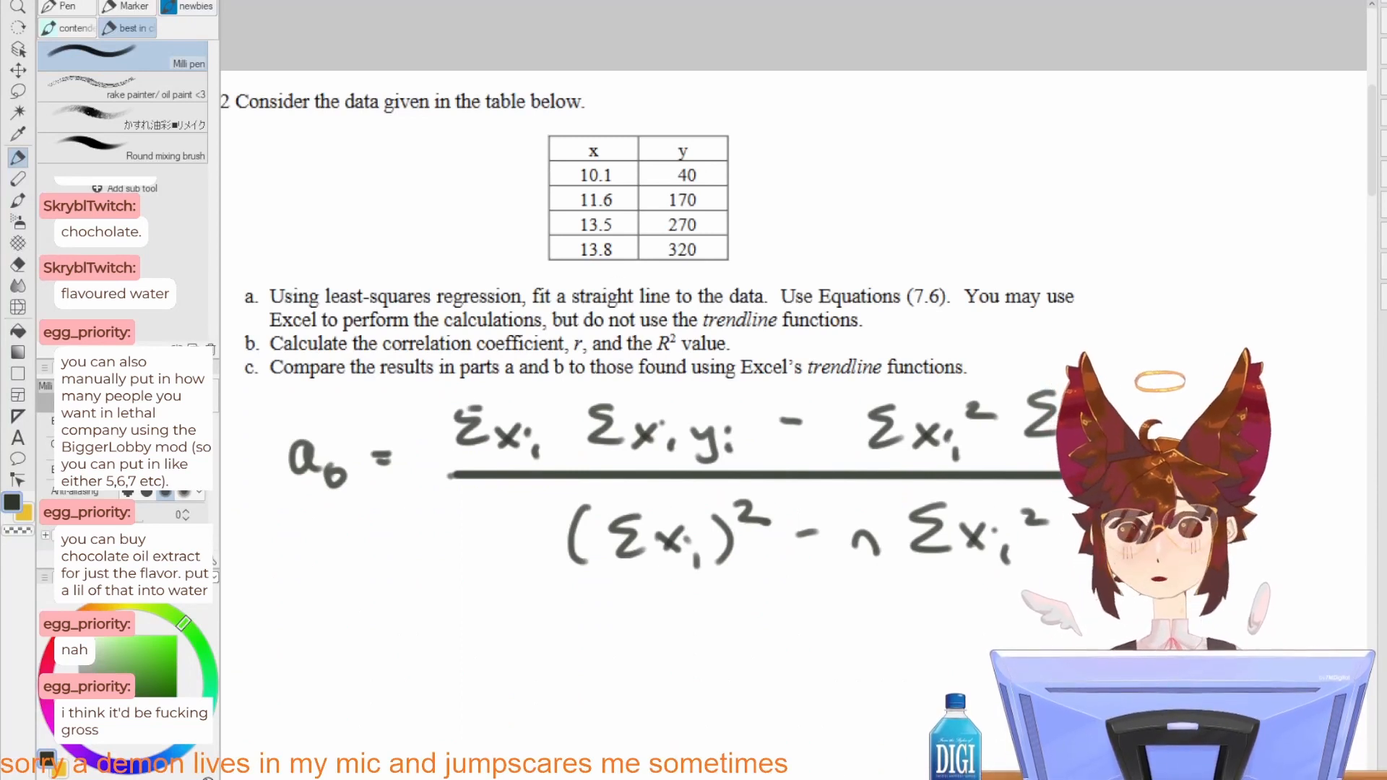
mouse_move(668, 573)
left_mouse_down()
mouse_move(834, 501)
mouse_move(667, 592)
mouse_move(666, 608)
left_mouse_up()
mouse_move(692, 584)
left_mouse_down()
mouse_move(682, 593)
mouse_move(697, 612)
left_mouse_up()
left_click(724, 596)
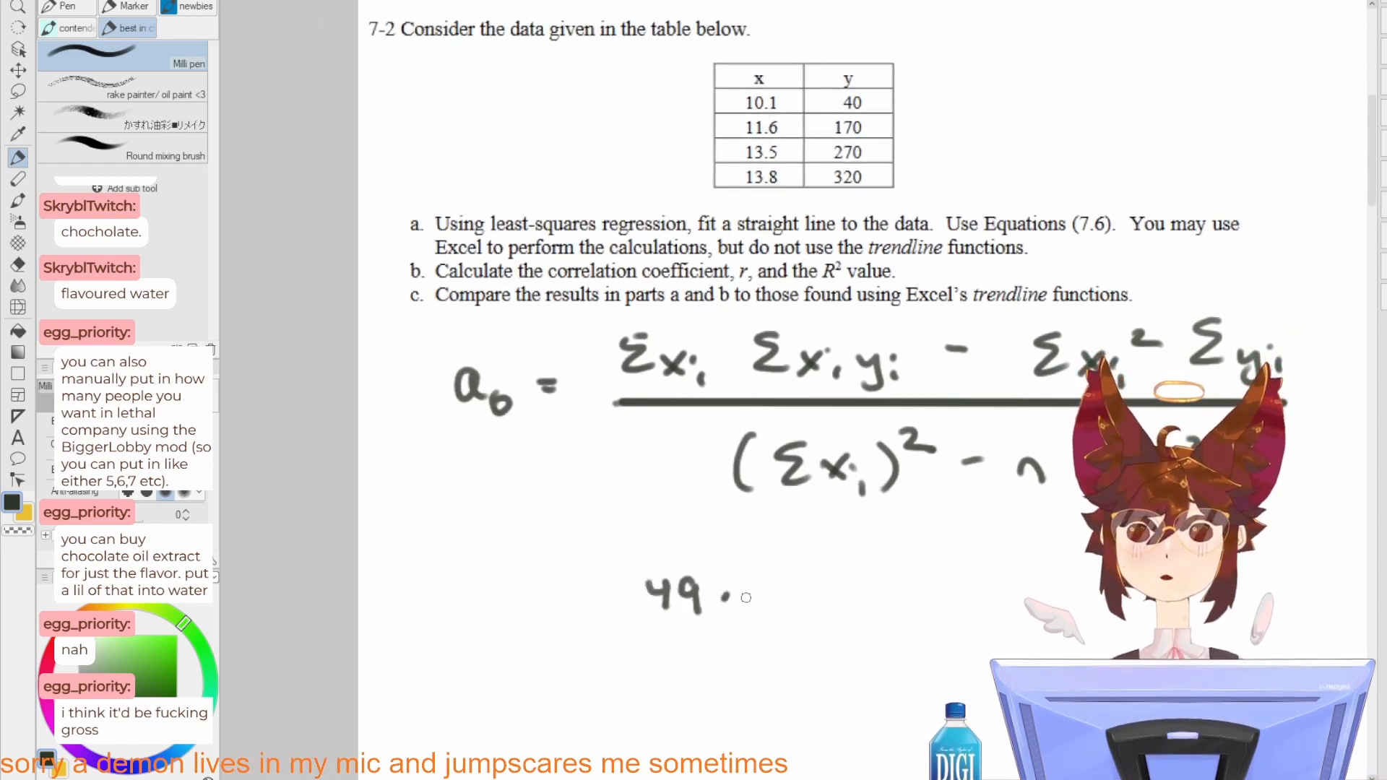
left_click_drag(748, 585, 747, 613)
mouse_move(777, 583)
left_mouse_down()
mouse_move(764, 608)
mouse_move(779, 584)
mouse_move(812, 596)
left_mouse_up()
mouse_move(806, 578)
left_mouse_down()
mouse_move(803, 607)
mouse_move(871, 616)
mouse_move(890, 598)
left_mouse_up()
left_click_drag(957, 593, 872, 604)
left_click_drag(1022, 599, 869, 583)
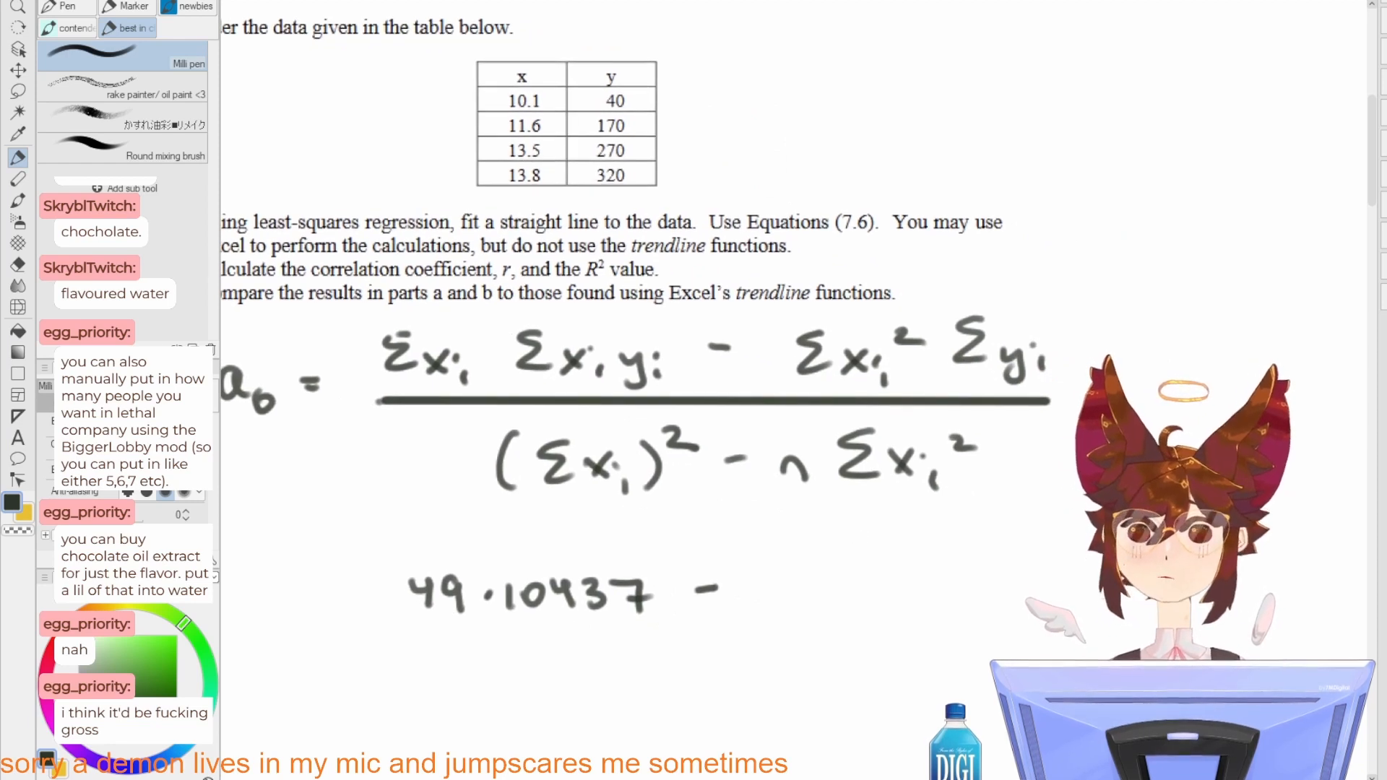
Step: Complete the handwritten numerator with 609.26 · 800 and draw a straight fraction bar under it
mouse_move(772, 578)
left_mouse_down()
mouse_move(759, 607)
mouse_move(767, 594)
left_mouse_up()
mouse_move(803, 585)
left_mouse_down()
mouse_move(851, 597)
mouse_move(897, 582)
mouse_move(924, 594)
mouse_move(946, 566)
left_mouse_up()
left_click(851, 600)
left_click(935, 591)
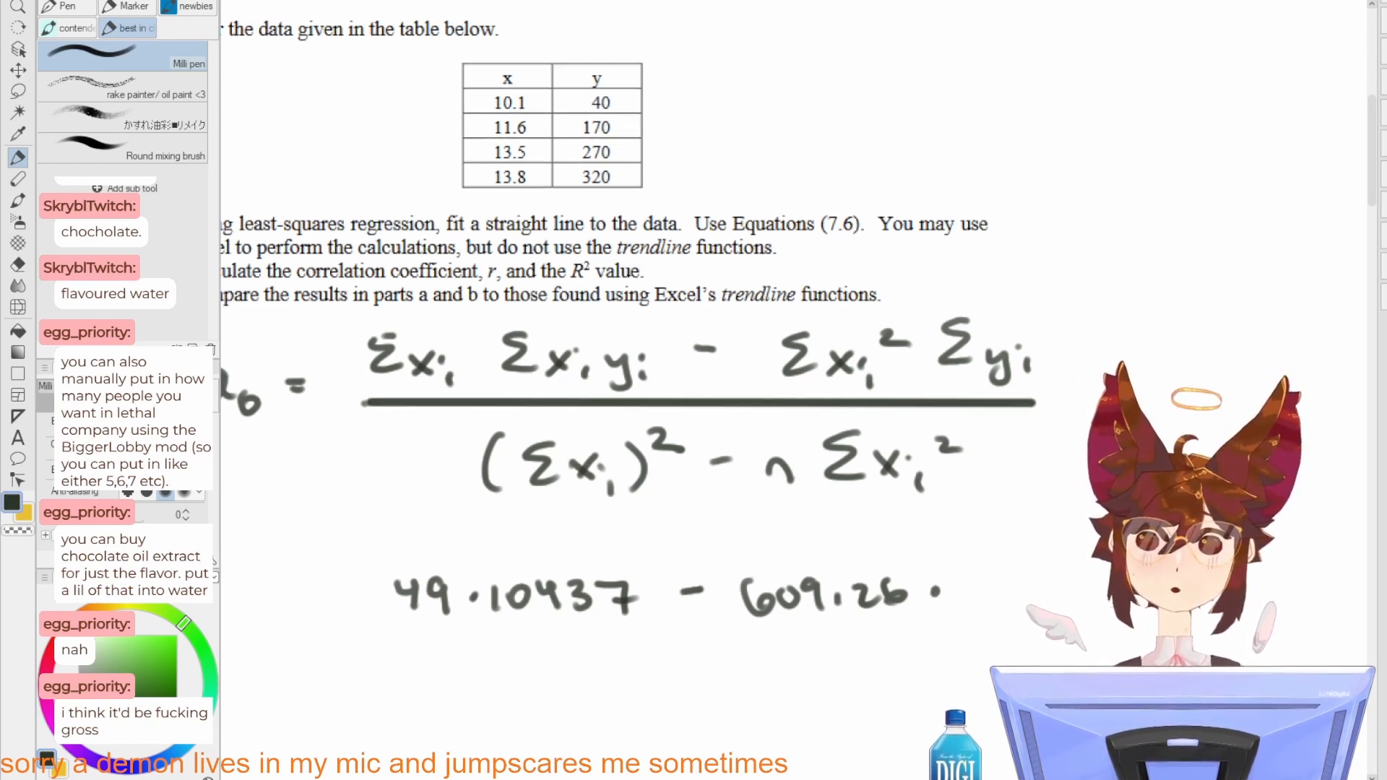
mouse_move(967, 575)
left_mouse_down()
mouse_move(961, 593)
mouse_move(1033, 579)
left_mouse_up()
left_click_drag(943, 596, 1036, 568)
left_click(494, 606)
left_click(1134, 604, "shift")
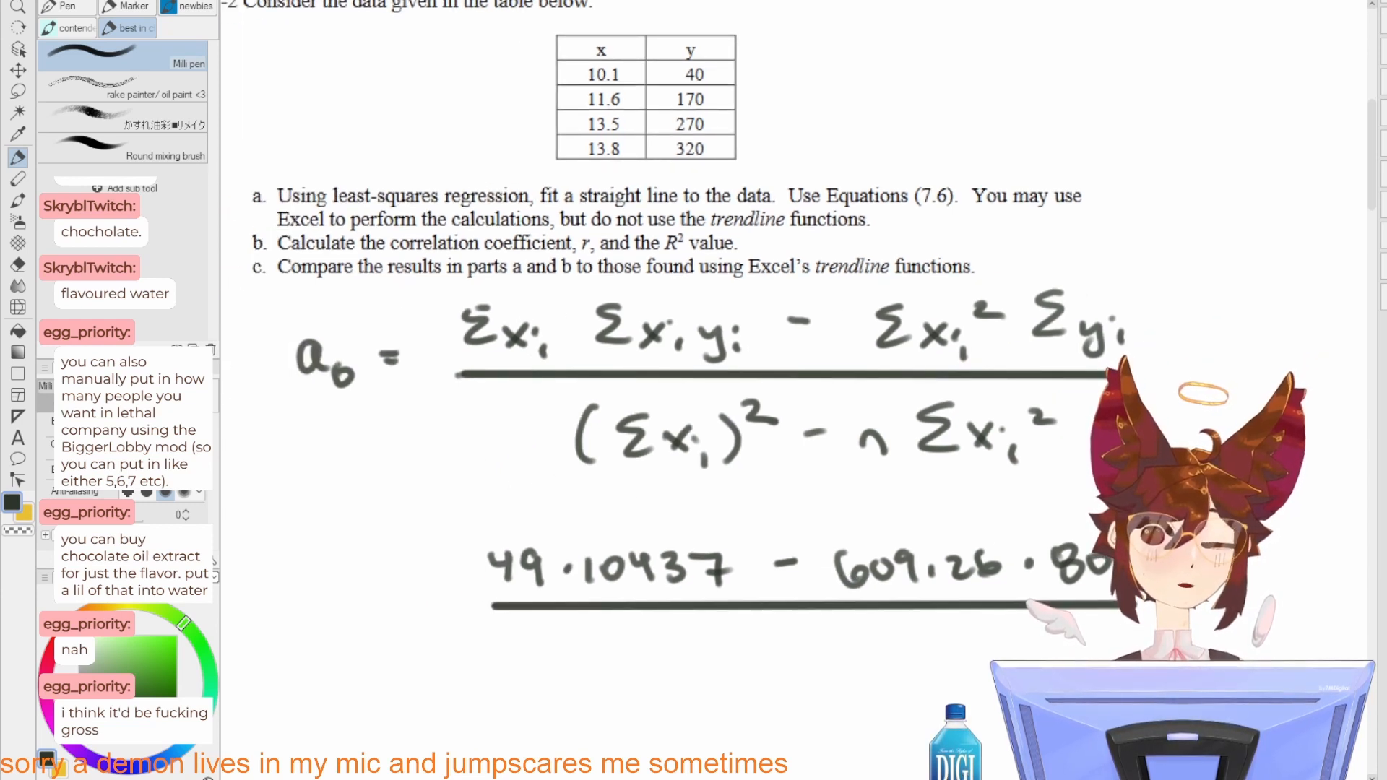
Step: Handwrite the denominator 2041 − 4 · 609.26 under the fraction bar
left_click_drag(594, 641, 621, 665)
left_click_drag(637, 639, 683, 654)
mouse_move(697, 638)
left_mouse_down()
mouse_move(699, 665)
mouse_move(867, 654)
left_mouse_up()
left_click_drag(860, 643, 862, 674)
left_click(896, 660)
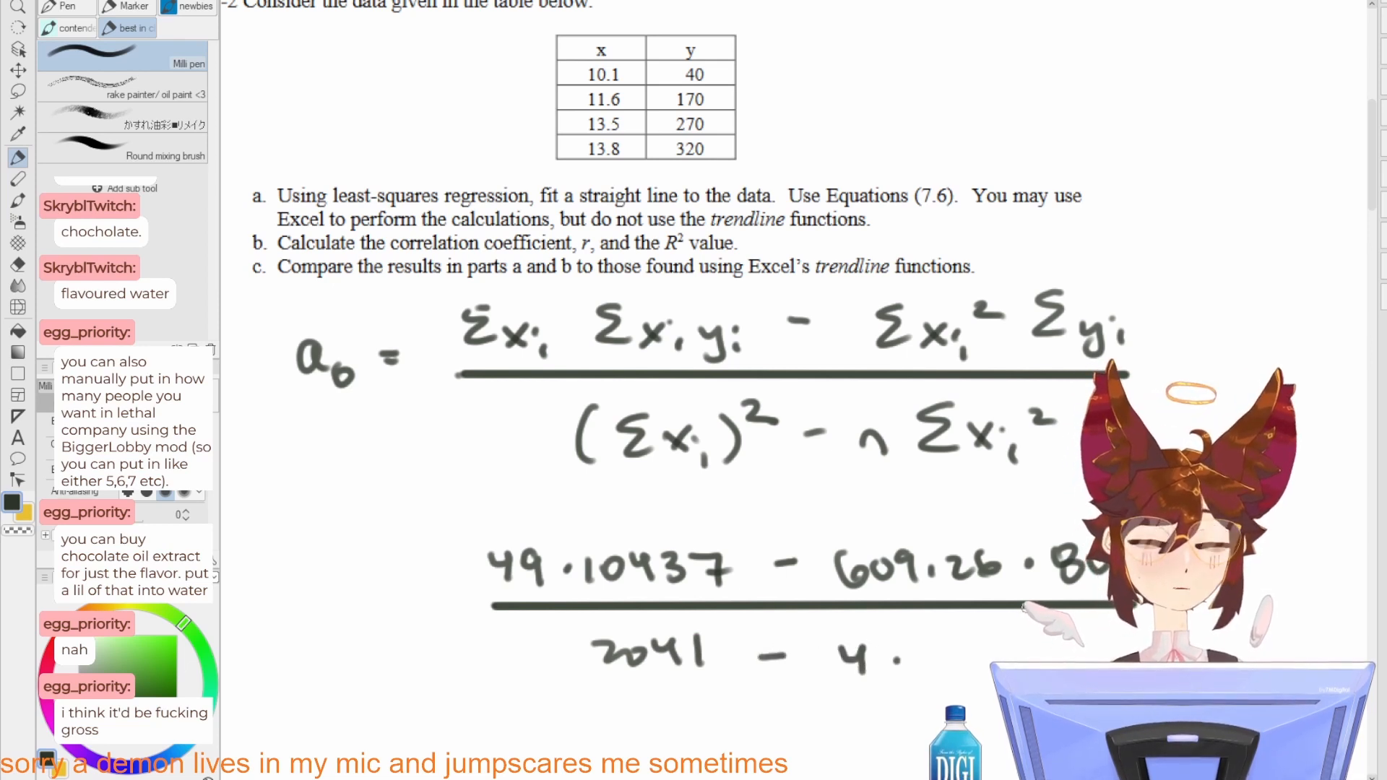
left_click_drag(932, 588, 921, 564)
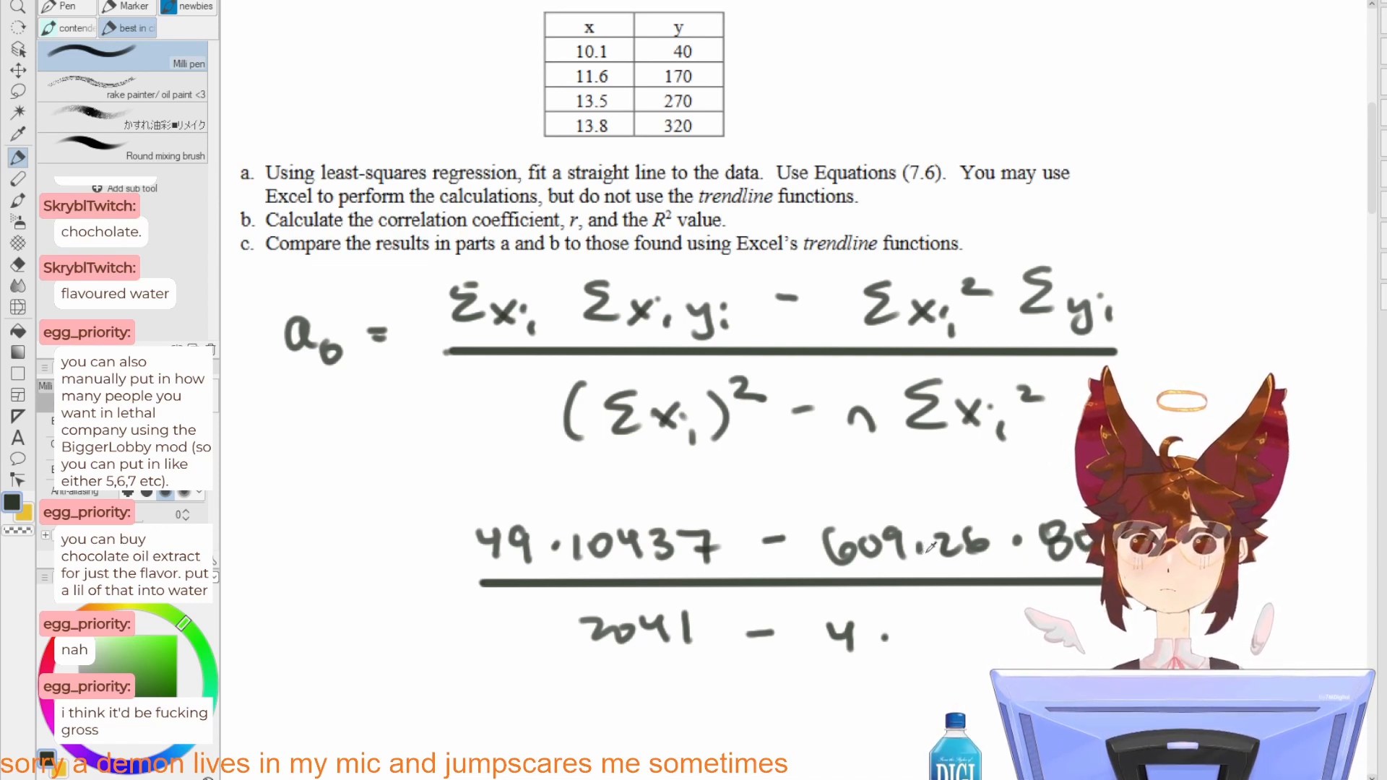
left_click_drag(931, 620, 928, 637)
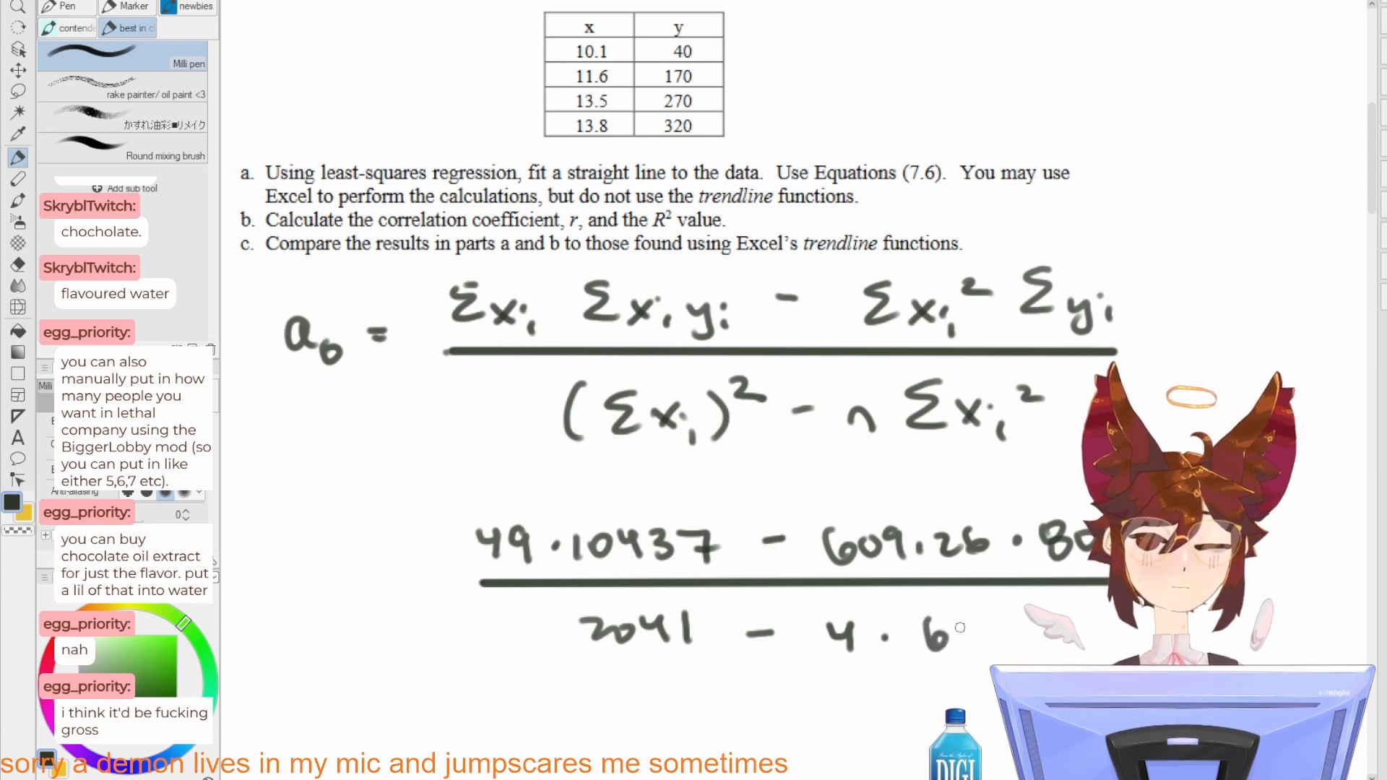
left_click_drag(1083, 631, 1071, 640)
Step: Handwrite "a0 =" in front of the numeric fraction and once more on a new line below it
left_click_drag(717, 561, 780, 500)
left_click_drag(472, 509, 495, 517)
mouse_move(408, 513)
left_mouse_down()
mouse_move(422, 535)
mouse_move(430, 527)
left_mouse_up()
mouse_move(482, 685)
left_mouse_down()
mouse_move(498, 684)
mouse_move(500, 699)
left_mouse_up()
mouse_move(406, 686)
left_mouse_down()
mouse_move(429, 705)
mouse_move(442, 696)
left_mouse_up()
left_click_drag(668, 653, 658, 466)
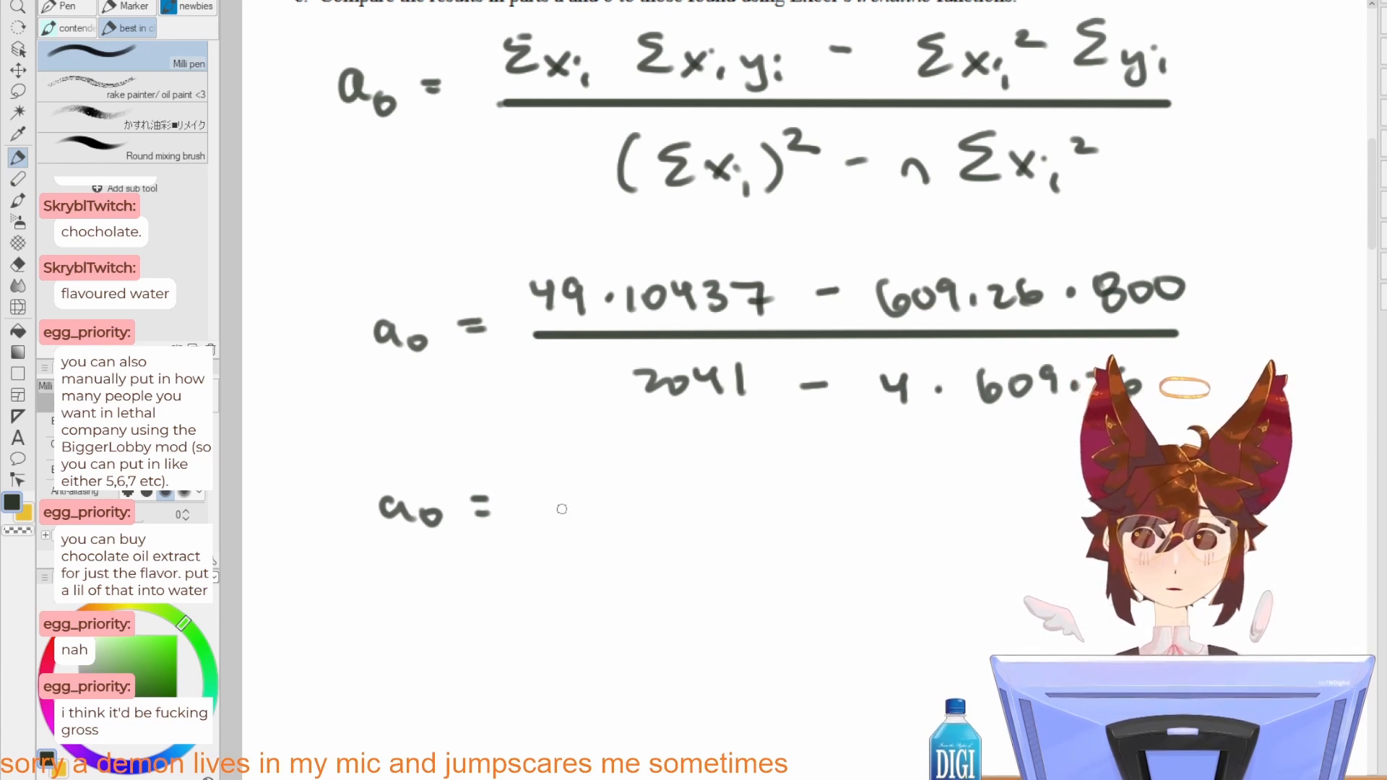
Step: Handwrite −60.61 as the result after the lower "a0 ="
left_click_drag(557, 506, 576, 505)
mouse_move(589, 488)
left_mouse_down()
mouse_move(582, 514)
mouse_move(592, 500)
left_mouse_up()
mouse_move(621, 497)
left_mouse_down()
mouse_move(610, 516)
mouse_move(621, 497)
left_mouse_up()
left_click(654, 506)
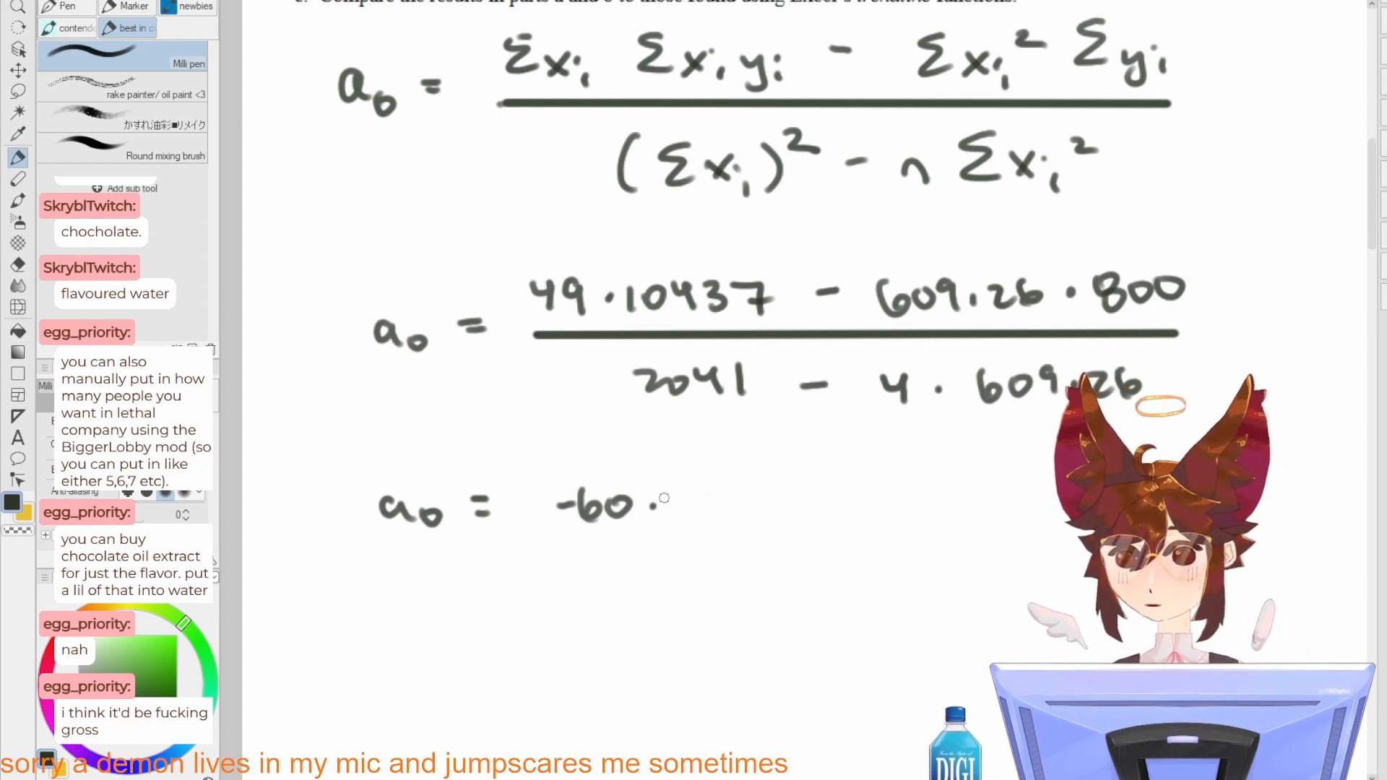
mouse_move(692, 488)
left_mouse_down()
mouse_move(680, 502)
mouse_move(722, 505)
mouse_move(666, 506)
left_mouse_up()
key("e")
key("p")
left_click(644, 512)
left_click_drag(695, 484, 695, 518)
left_click_drag(724, 420, 732, 668)
mouse_move(748, 500)
left_mouse_down()
mouse_move(751, 574)
mouse_move(778, 488)
left_mouse_up()
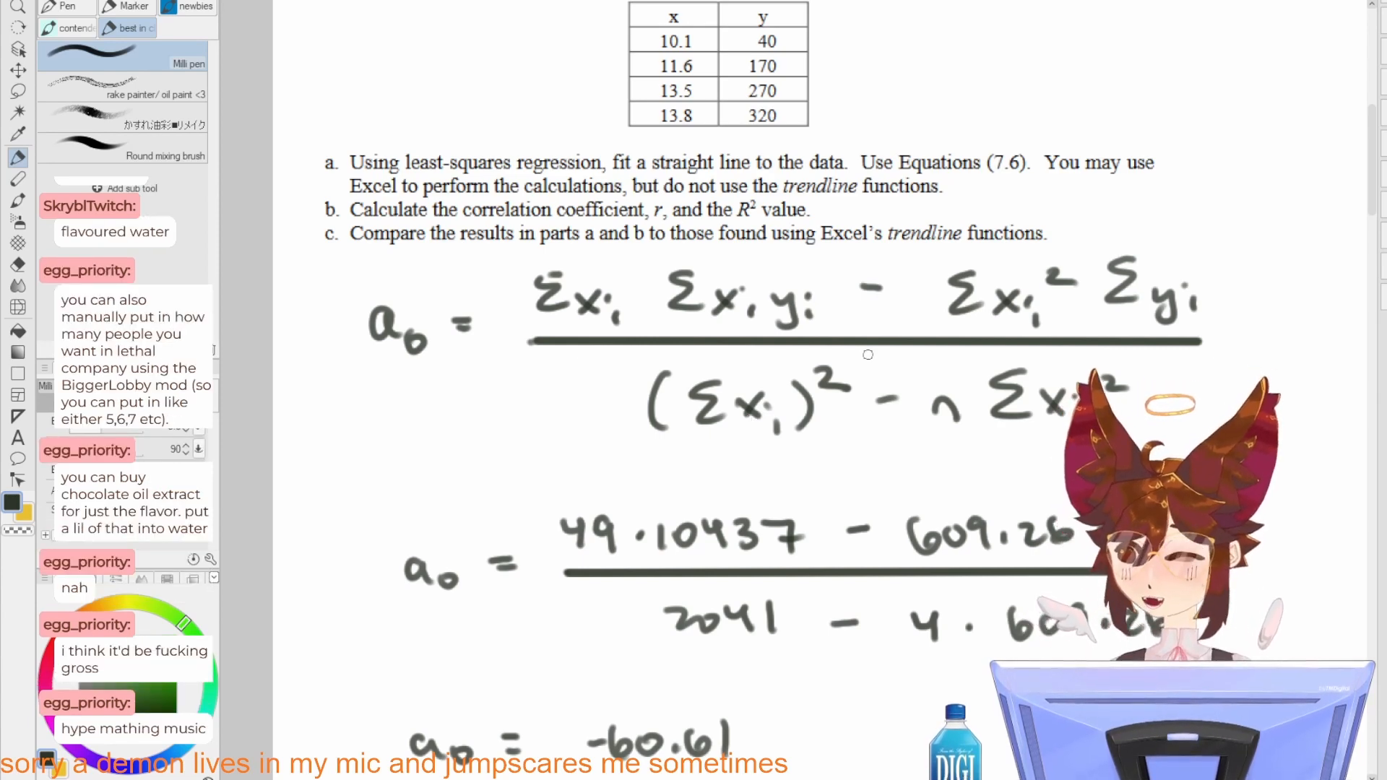
mouse_move(841, 504)
left_mouse_down()
mouse_move(850, 403)
mouse_move(927, 296)
left_mouse_up()
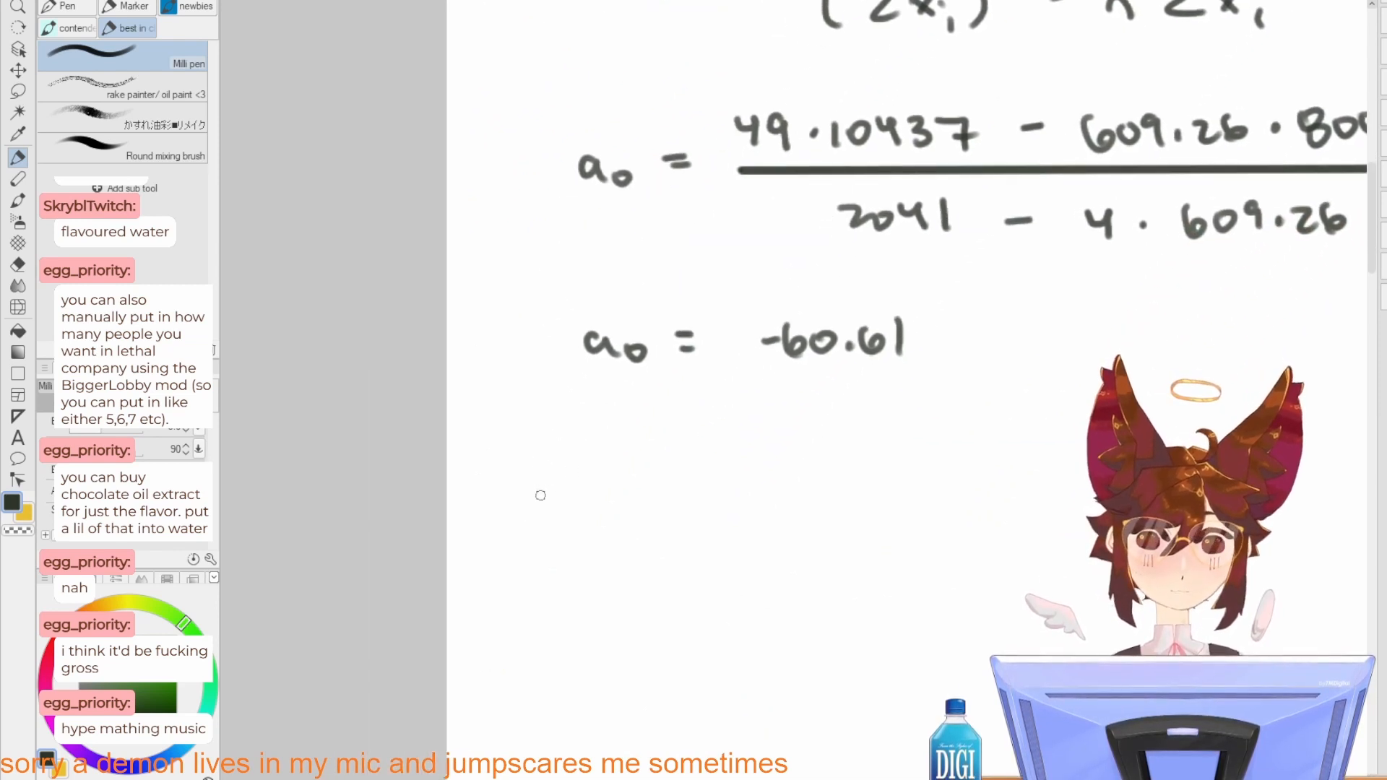
mouse_move(556, 483)
left_mouse_down()
mouse_move(555, 510)
mouse_move(568, 513)
left_mouse_up()
mouse_move(582, 503)
left_mouse_down()
mouse_move(583, 517)
mouse_move(661, 486)
left_mouse_up()
key("ctrl+z")
key("ctrl+z")
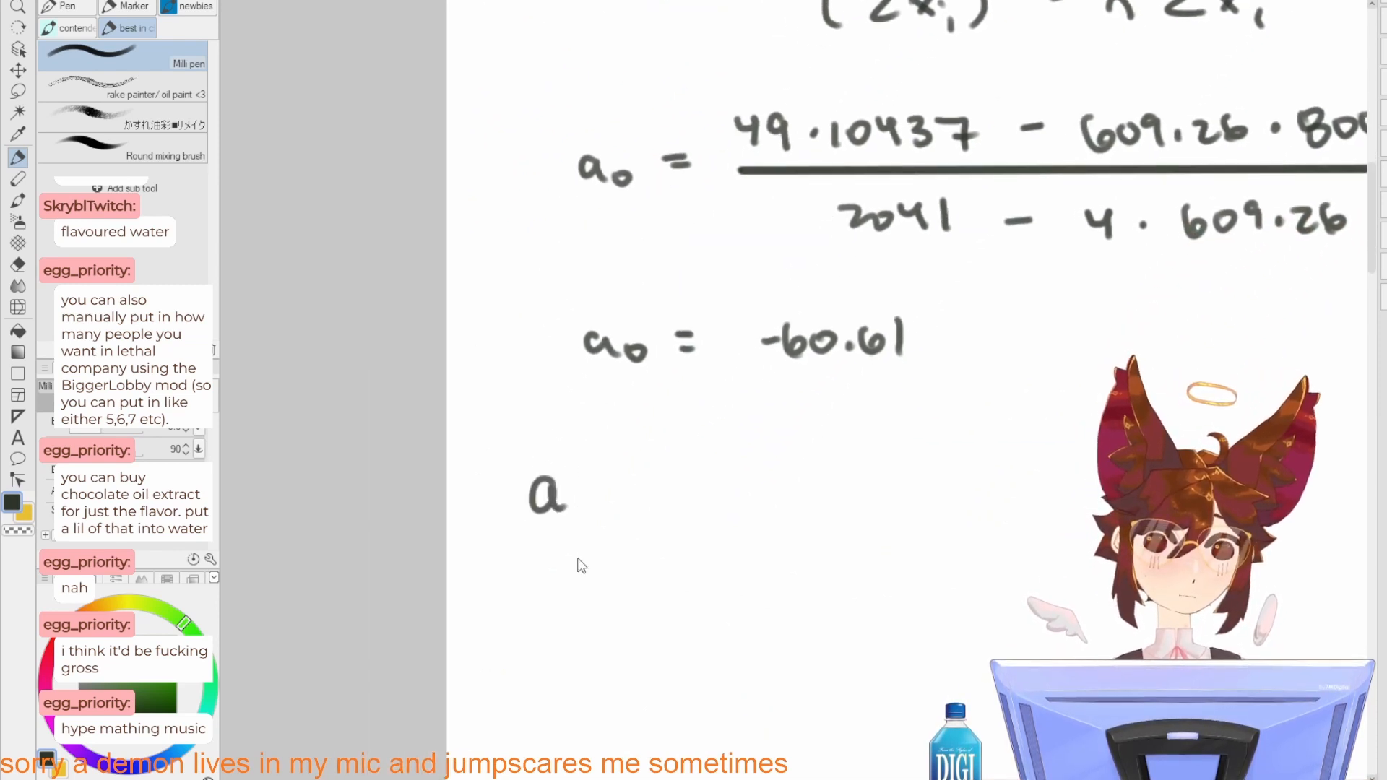
key("ctrl+z")
Step: Handwrite "a1 =" in the blank space below the a0 result
mouse_move(562, 537)
left_mouse_down()
mouse_move(550, 539)
mouse_move(597, 582)
left_mouse_up()
left_click_drag(641, 544, 670, 549)
left_click_drag(642, 559, 671, 558)
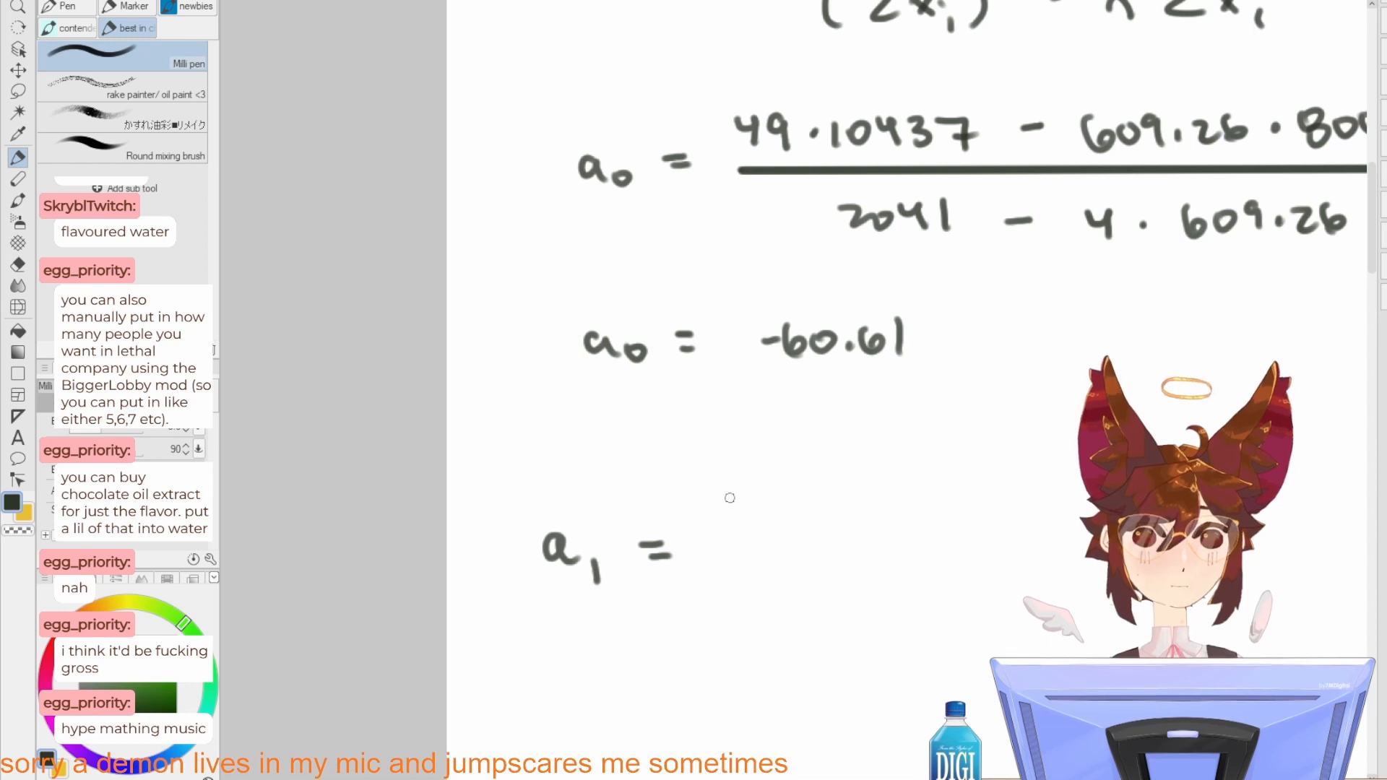
Step: Handwrite the numerator Σxi Σyi − n Σxiyi of the a1 formula
mouse_move(791, 483)
left_mouse_down()
mouse_move(772, 505)
mouse_move(795, 522)
left_mouse_up()
left_click_drag(808, 510, 828, 533)
left_click_drag(827, 508, 808, 533)
left_click_drag(840, 507, 843, 514)
left_click_drag(848, 525, 851, 537)
mouse_move(927, 488)
left_mouse_down()
mouse_move(913, 507)
mouse_move(925, 526)
left_mouse_up()
mouse_move(942, 511)
left_mouse_down()
mouse_move(947, 549)
mouse_move(983, 538)
mouse_move(979, 512)
left_mouse_up()
key("ctrl+z")
mouse_move(979, 521)
left_mouse_down()
mouse_move(981, 533)
mouse_move(1036, 512)
left_mouse_up()
left_click_drag(1064, 515, 956, 520)
left_click_drag(970, 513, 991, 535)
mouse_move(1064, 485)
left_mouse_down()
mouse_move(1033, 492)
mouse_move(1065, 531)
left_mouse_up()
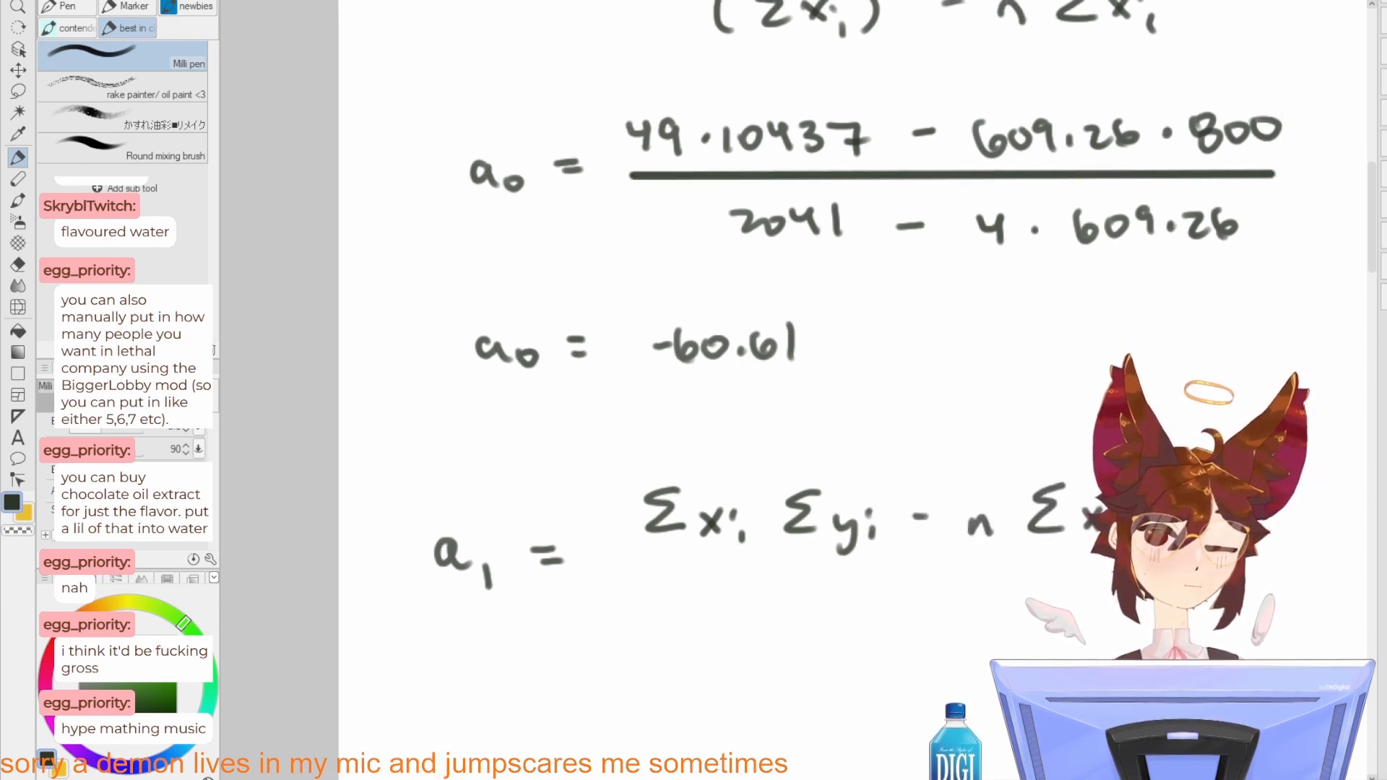
Step: Draw a straight fraction bar under the full width of the a1 numerator
left_click_drag(634, 530, 612, 515)
left_click(631, 554)
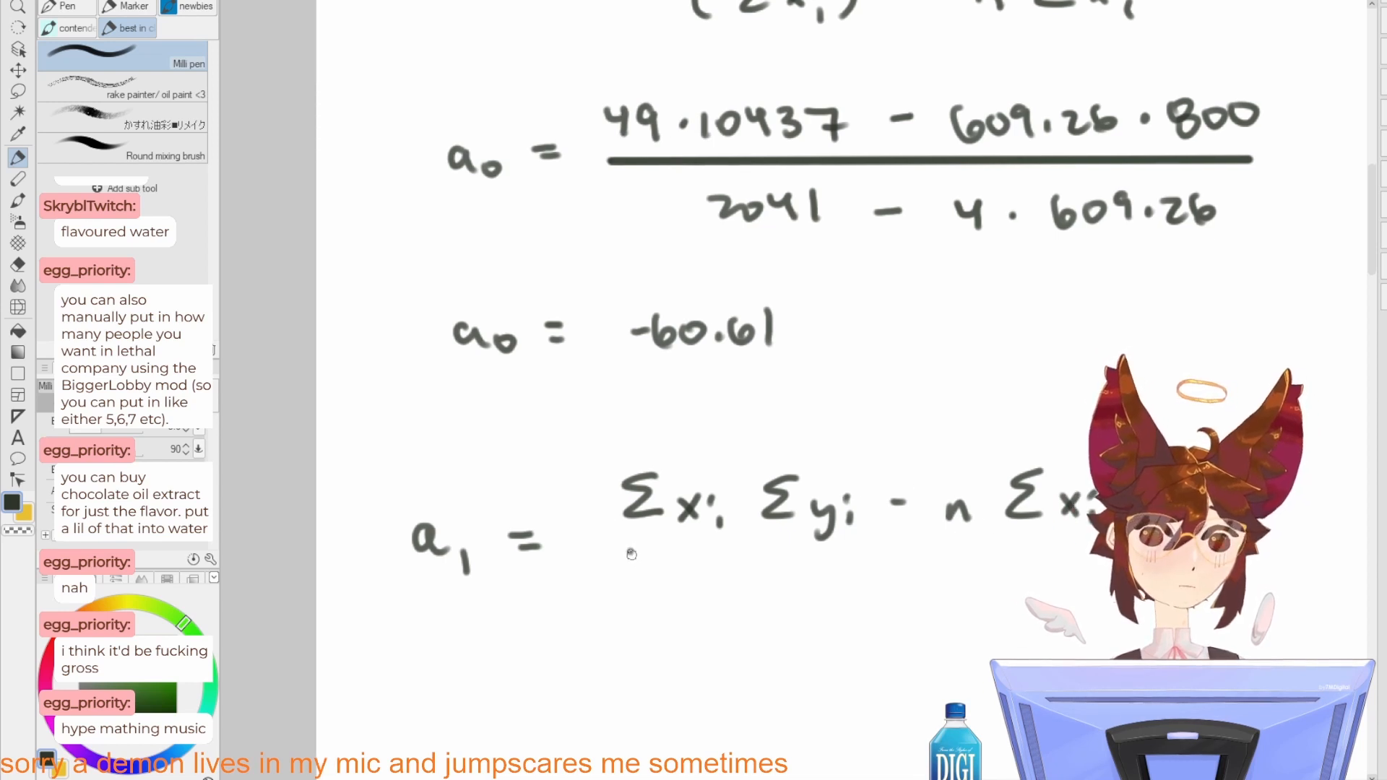
left_click(1154, 556, "shift")
left_click_drag(1154, 556, 1004, 448)
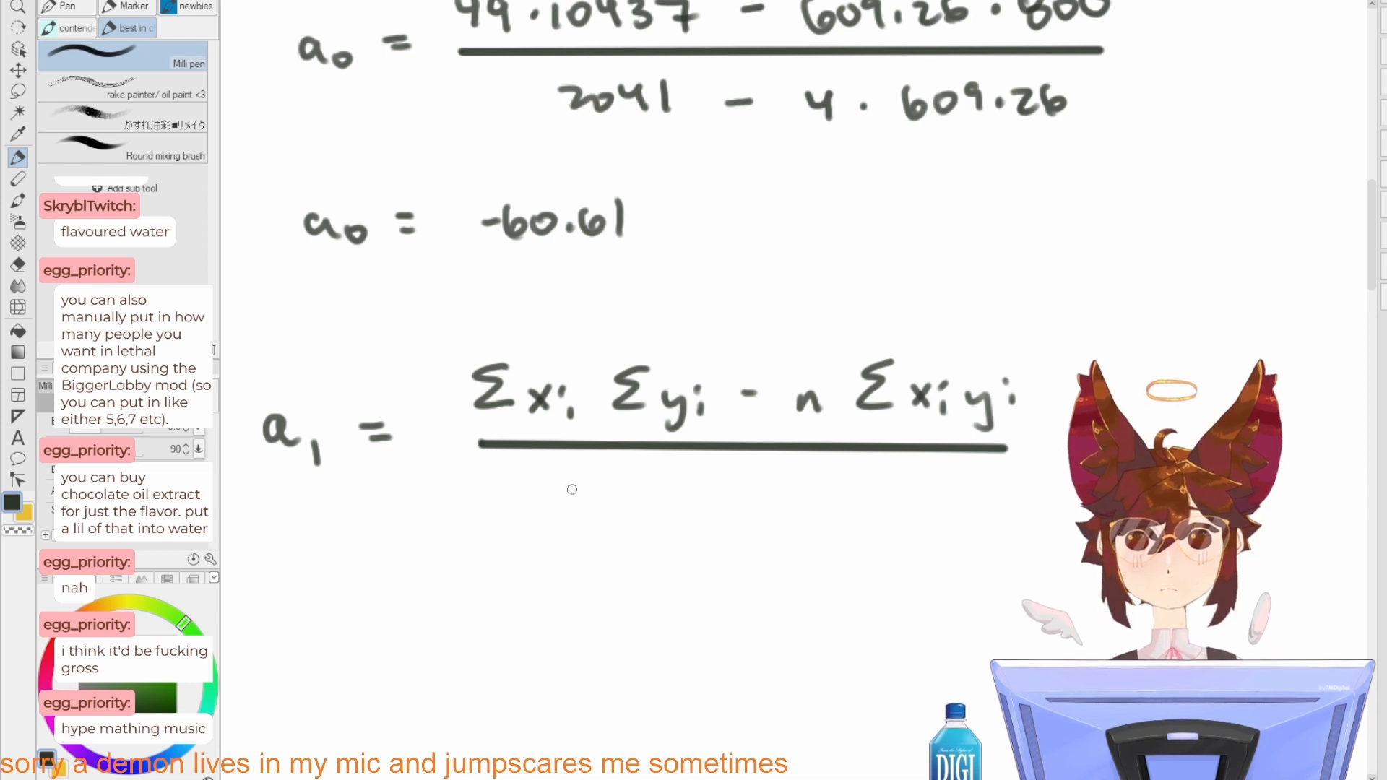
Step: Handwrite the denominator (Σxi)² − n Σxi² under the a1 fraction bar
mouse_move(594, 483)
left_mouse_down()
mouse_move(575, 508)
mouse_move(600, 521)
left_mouse_up()
mouse_move(608, 503)
left_mouse_down()
mouse_move(628, 519)
mouse_move(606, 523)
left_mouse_up()
left_click_drag(645, 515, 647, 534)
left_click_drag(672, 488, 674, 528)
left_click_drag(561, 489, 549, 536)
left_click_drag(690, 482, 832, 528)
mouse_move(894, 483)
left_mouse_down()
mouse_move(872, 514)
mouse_move(940, 525)
mouse_move(920, 526)
left_mouse_up()
left_click_drag(960, 512, 967, 542)
left_click_drag(990, 478, 1009, 498)
mouse_move(883, 553)
left_mouse_down()
mouse_move(956, 509)
mouse_move(956, 542)
mouse_move(929, 462)
left_mouse_up()
left_click_drag(849, 478, 1033, 416)
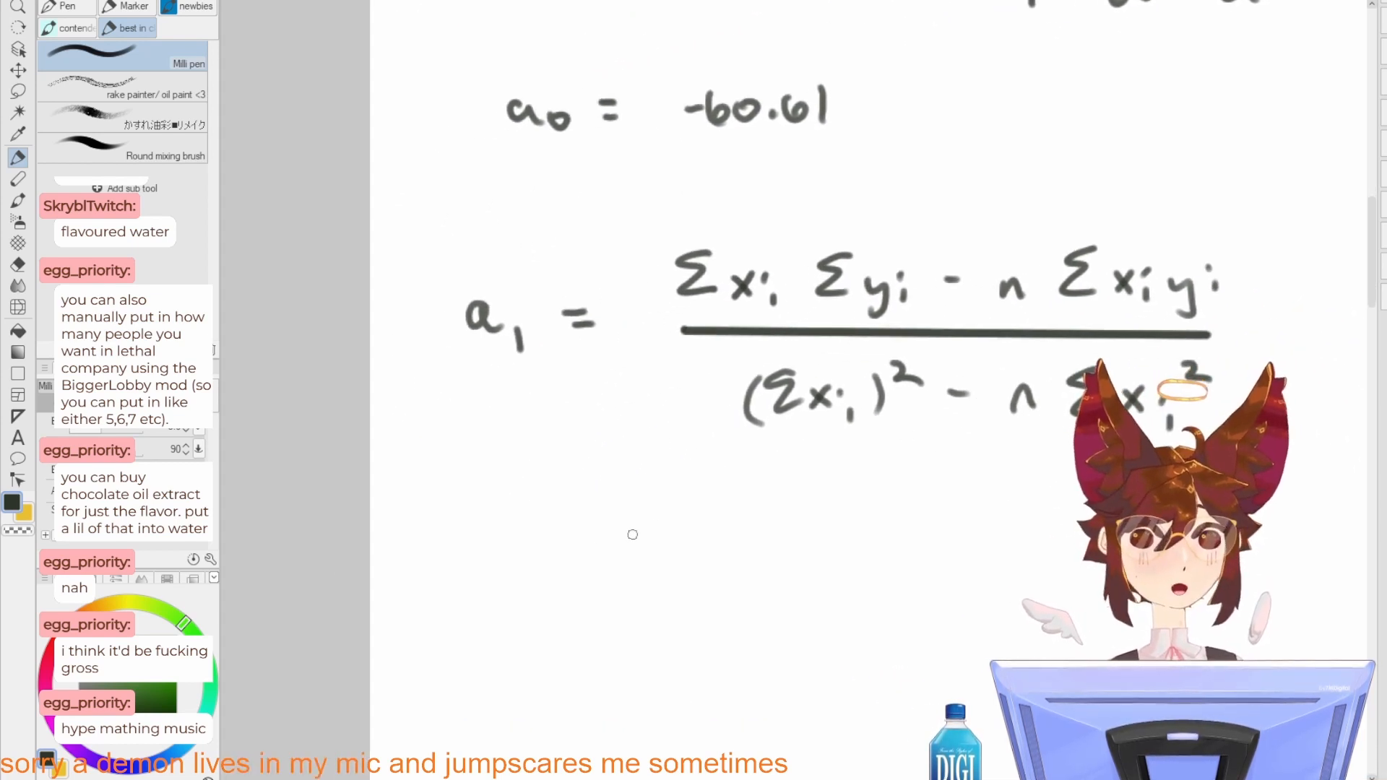
Step: Handwrite an equals sign and the substituted numerator 49·800 − 4(10437) below the a1 formula
mouse_move(596, 545)
left_mouse_down()
mouse_move(611, 556)
mouse_move(605, 573)
left_mouse_up()
key("ctrl+z")
key("ctrl+z")
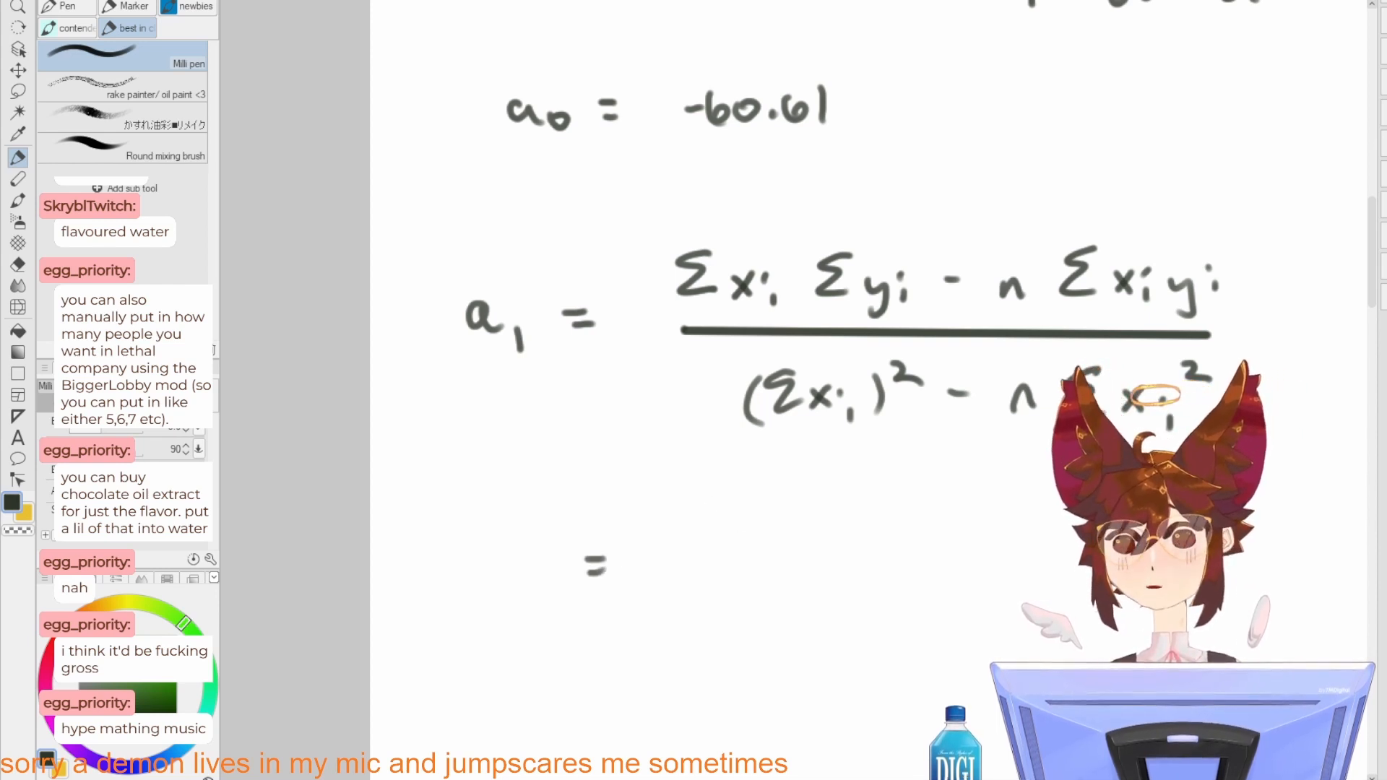
left_click_drag(708, 525, 724, 548)
mouse_move(718, 526)
left_mouse_down()
mouse_move(720, 561)
mouse_move(754, 569)
left_mouse_up()
left_click(773, 551)
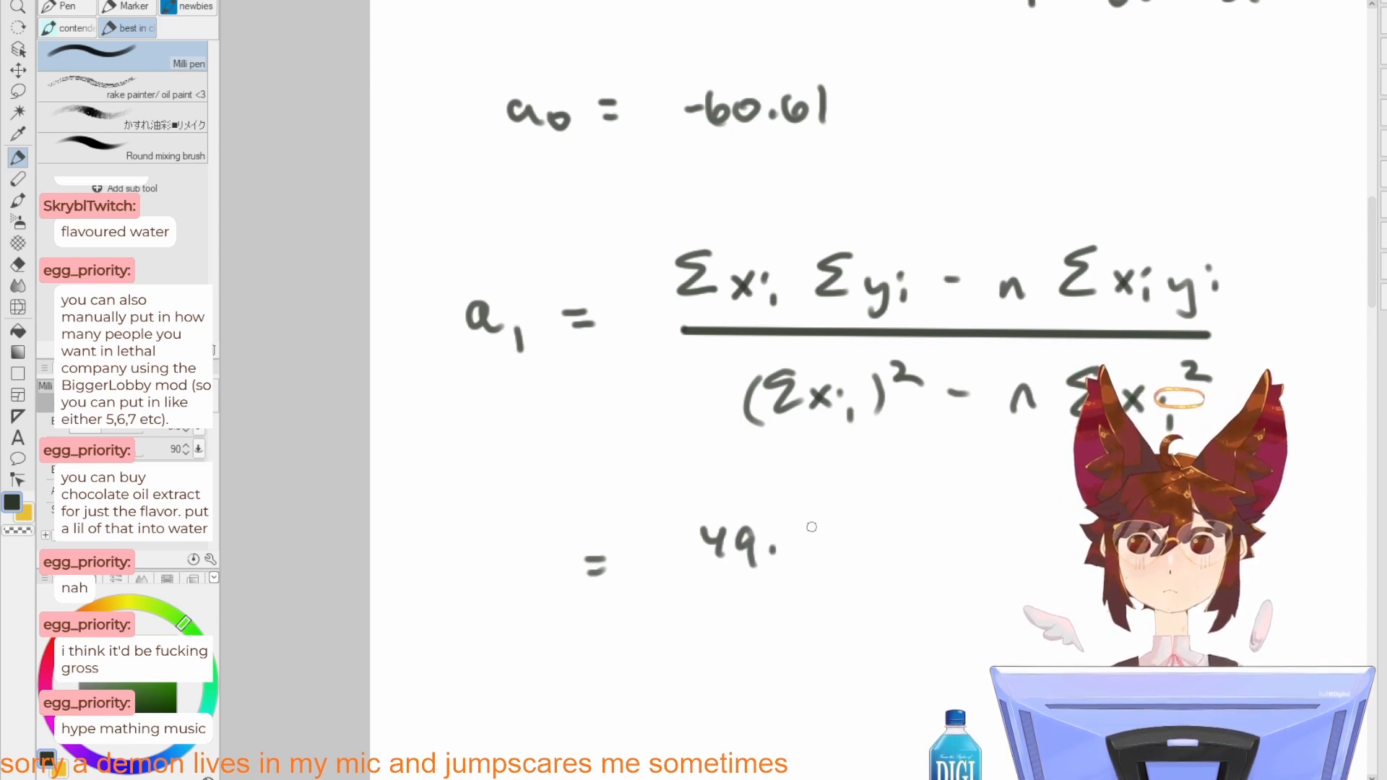
mouse_move(811, 528)
left_mouse_down()
mouse_move(803, 540)
mouse_move(843, 525)
left_mouse_up()
mouse_move(871, 524)
left_mouse_down()
mouse_move(930, 539)
mouse_move(893, 549)
mouse_move(915, 535)
left_mouse_up()
left_click_drag(908, 524, 908, 556)
mouse_move(952, 509)
left_mouse_down()
mouse_move(943, 562)
mouse_move(972, 562)
left_mouse_up()
mouse_move(1008, 543)
left_mouse_down()
mouse_move(991, 553)
mouse_move(1010, 541)
left_mouse_up()
left_click_drag(1018, 536, 1033, 544)
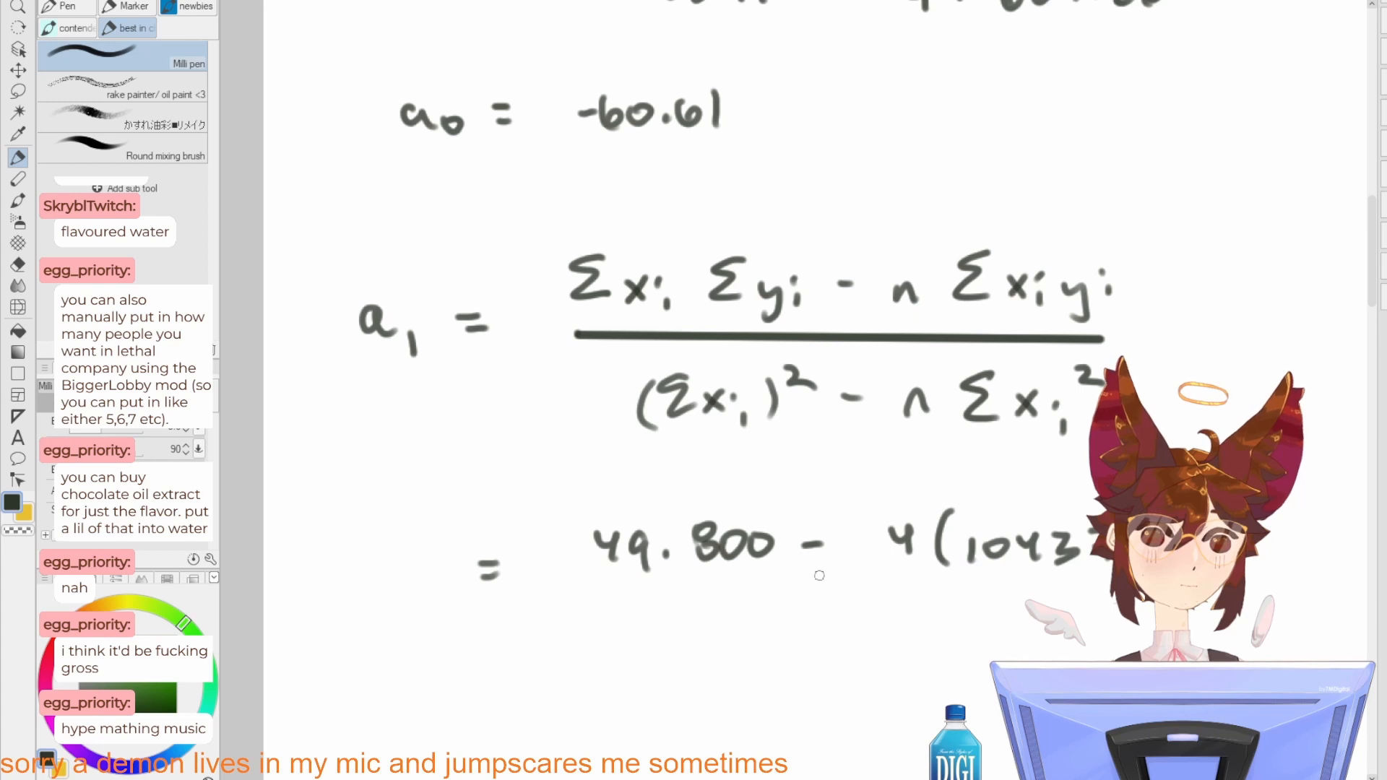
Step: Draw a straight fraction bar under the substituted a1 numerator and handwrite the denominator 2401 − 4·609.26 beneath it
mouse_move(606, 591)
left_mouse_down()
mouse_move(1074, 594)
mouse_move(1020, 453)
left_mouse_up()
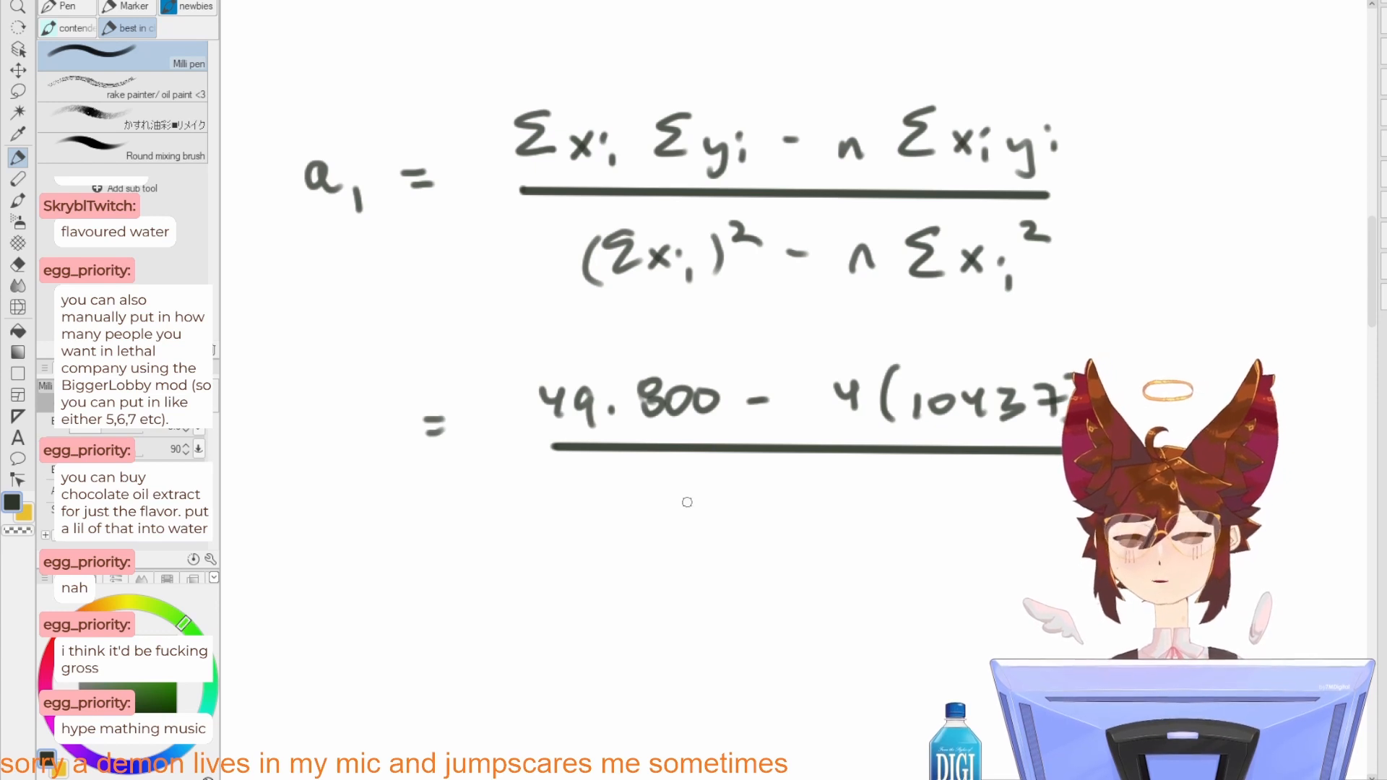
mouse_move(610, 489)
left_mouse_down()
mouse_move(630, 510)
mouse_move(659, 501)
left_mouse_up()
left_click_drag(656, 485, 653, 516)
mouse_move(679, 486)
left_mouse_down()
mouse_move(675, 506)
mouse_move(681, 486)
left_mouse_up()
mouse_move(704, 482)
left_mouse_down()
mouse_move(711, 517)
mouse_move(771, 493)
left_mouse_up()
mouse_move(808, 491)
left_mouse_down()
mouse_move(805, 508)
mouse_move(835, 508)
mouse_move(831, 524)
left_mouse_up()
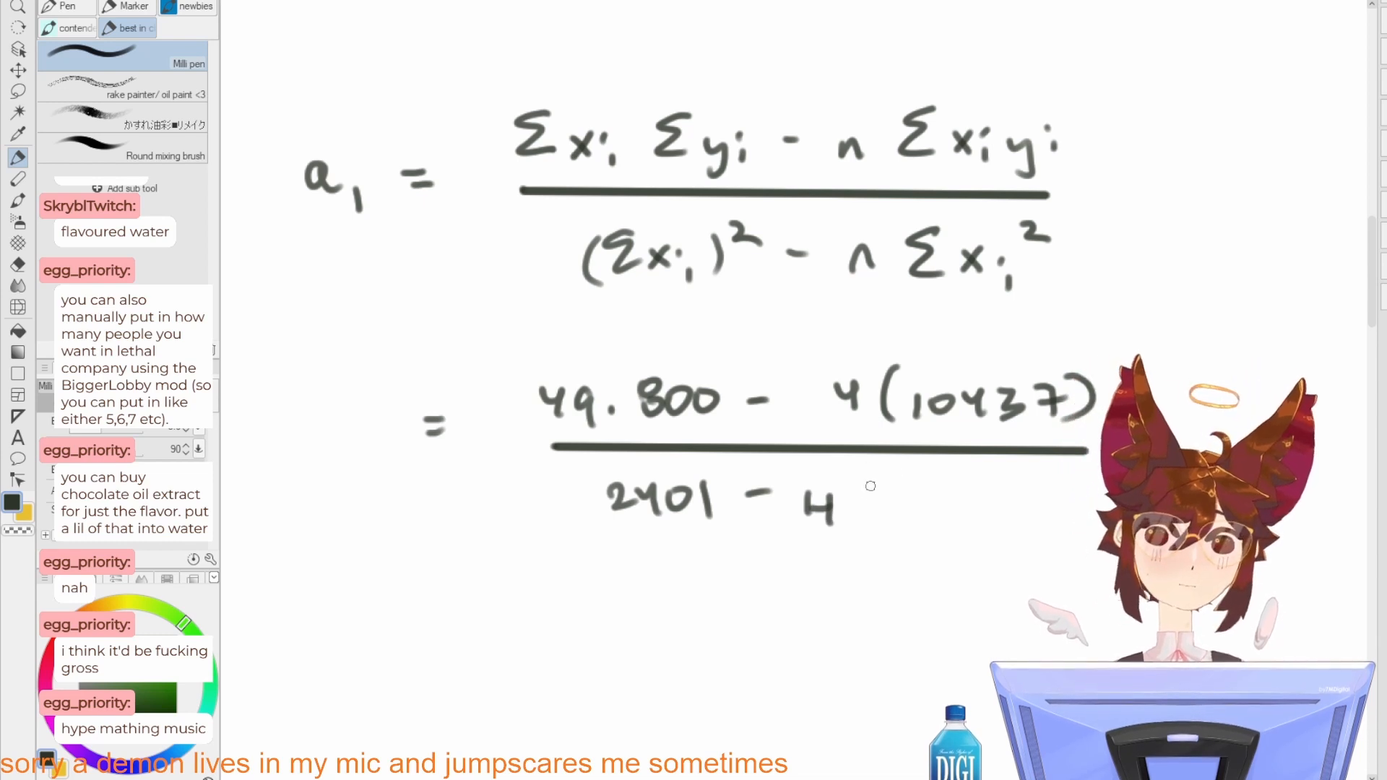
left_click(869, 498)
mouse_move(915, 483)
left_mouse_down()
mouse_move(907, 506)
mouse_move(942, 494)
mouse_move(970, 517)
left_mouse_up()
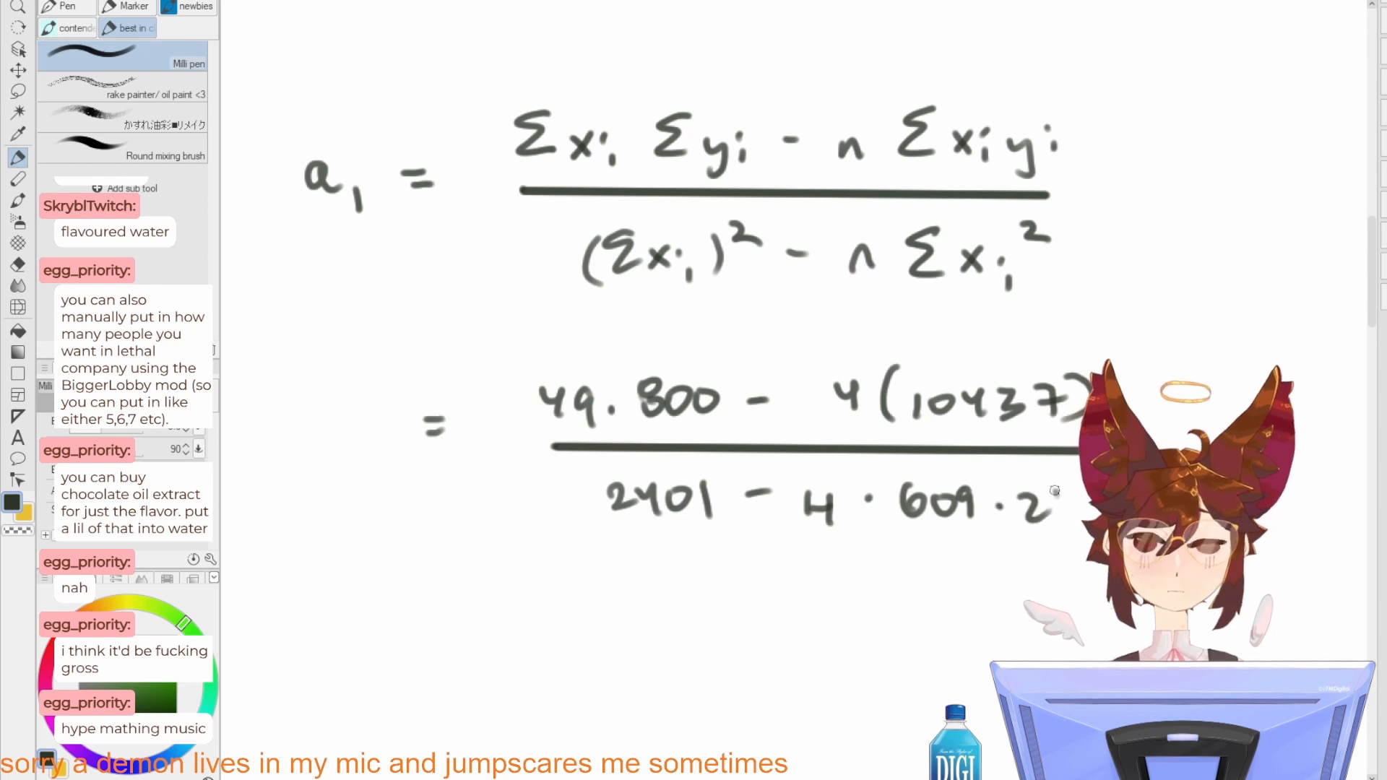
left_click_drag(1054, 491, 1058, 509)
Step: Handwrite the a1 result "= 70.6992" below the substituted fraction
left_click_drag(824, 578, 912, 548)
left_click_drag(520, 580, 533, 580)
left_click_drag(522, 591, 535, 591)
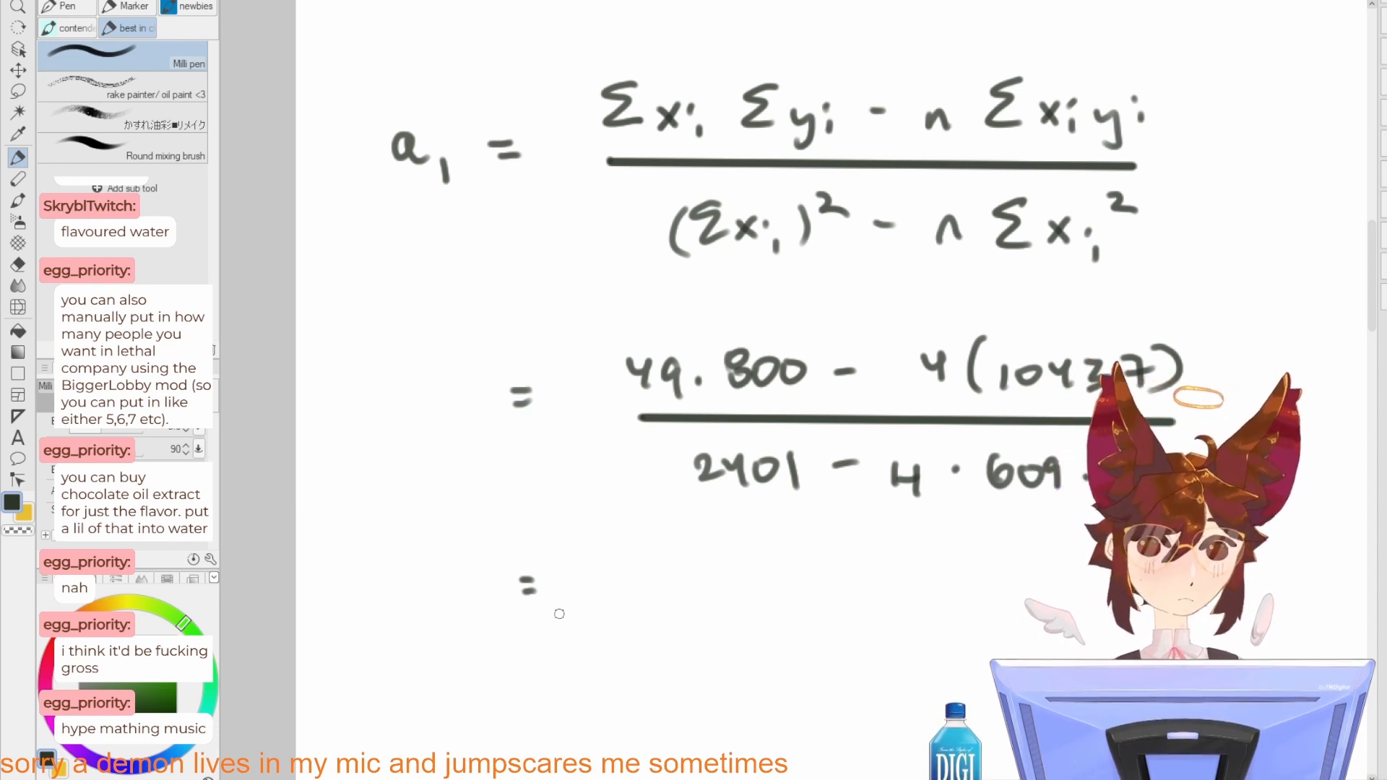
mouse_move(578, 575)
left_mouse_down()
mouse_move(598, 613)
mouse_move(625, 583)
mouse_move(716, 619)
mouse_move(761, 580)
mouse_move(738, 607)
mouse_move(761, 598)
left_mouse_up()
left_click(640, 600)
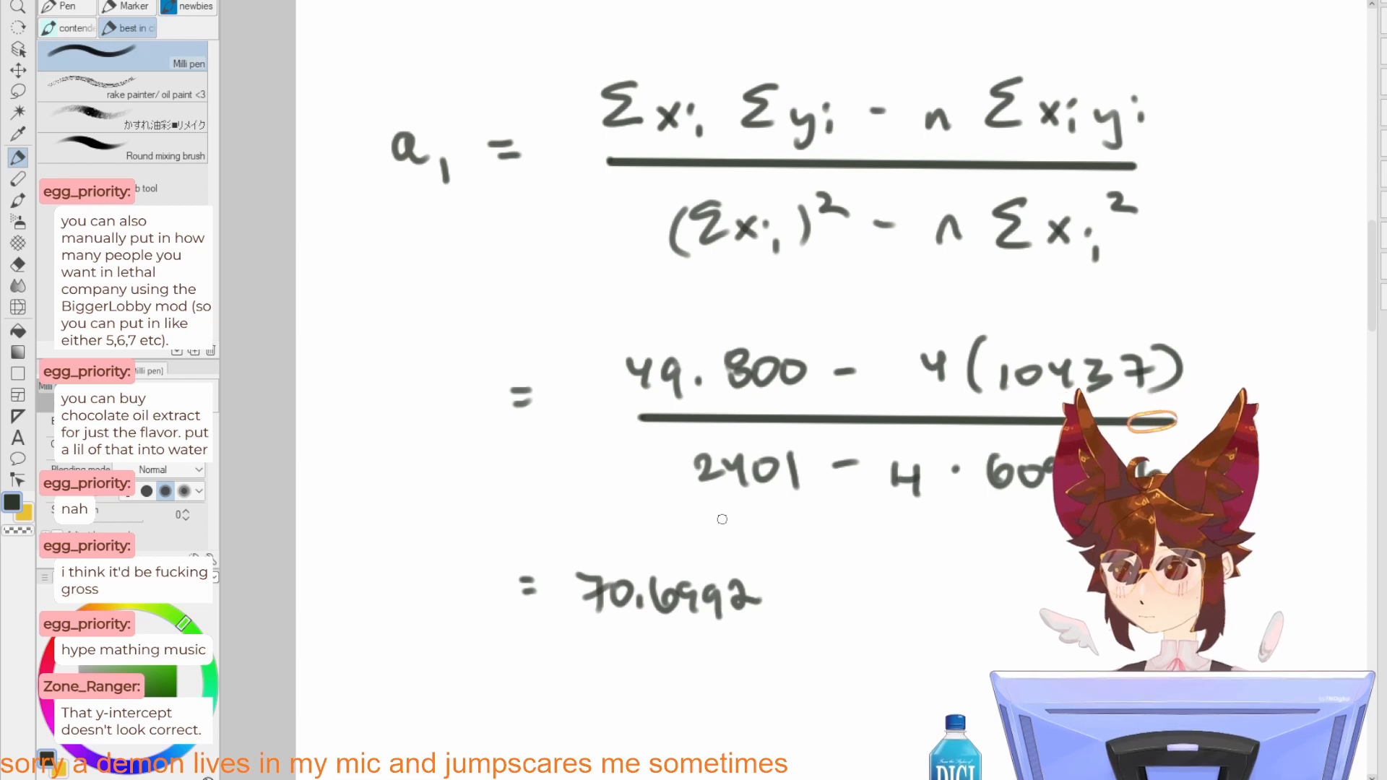
Step: Review the handwritten a0 and a1 calculations against the problem statement and its data table
scroll(723, 520, "down", 2)
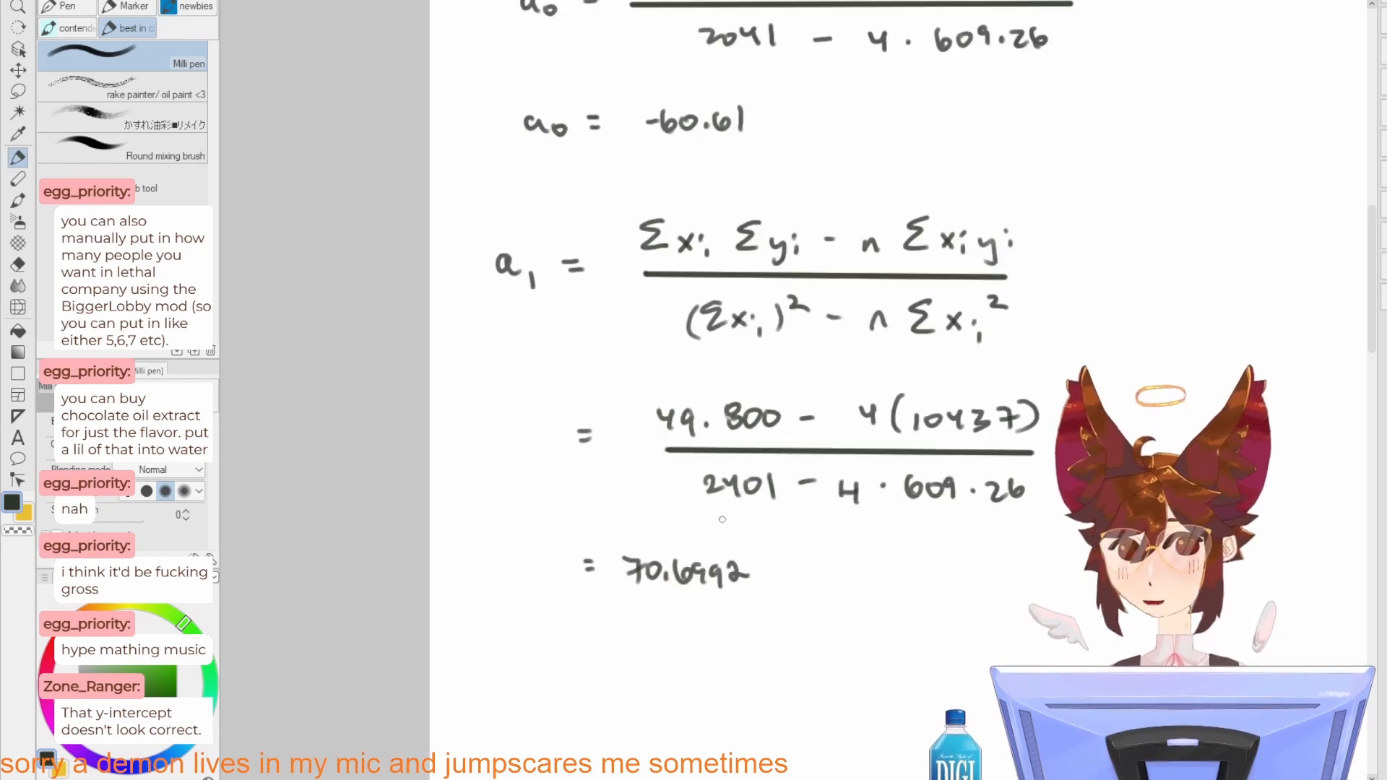
left_click_drag(813, 165, 779, 570)
left_click_drag(744, 403, 769, 517)
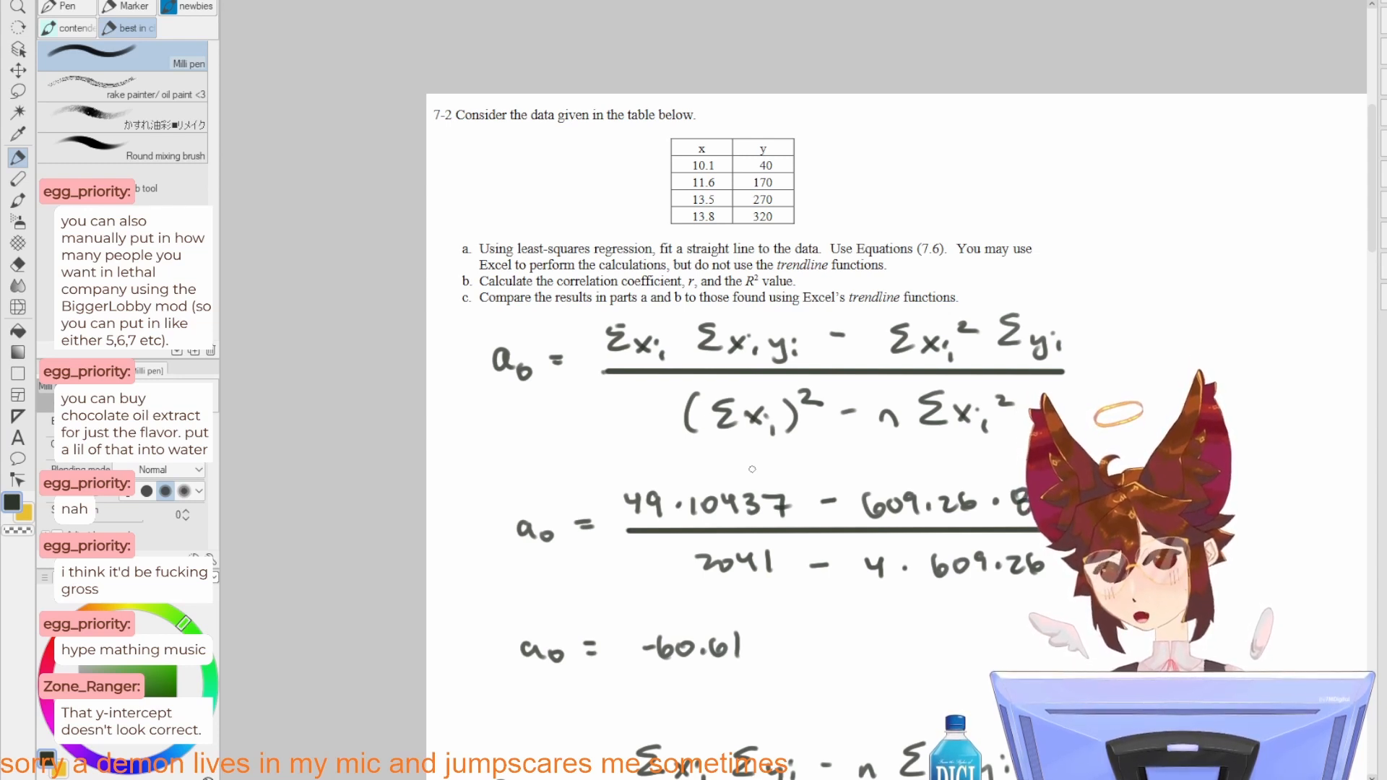
scroll(752, 468, "down", 1)
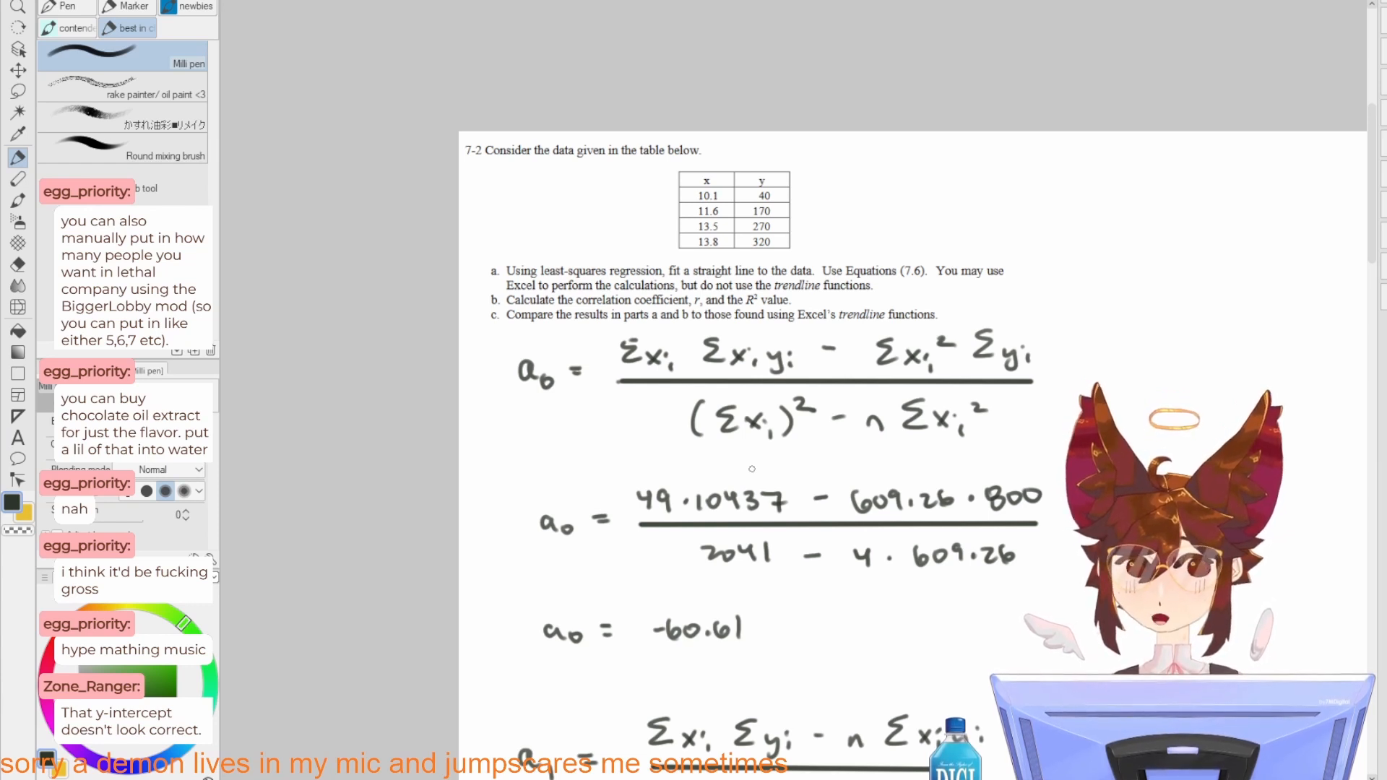
left_click_drag(775, 624, 692, 459)
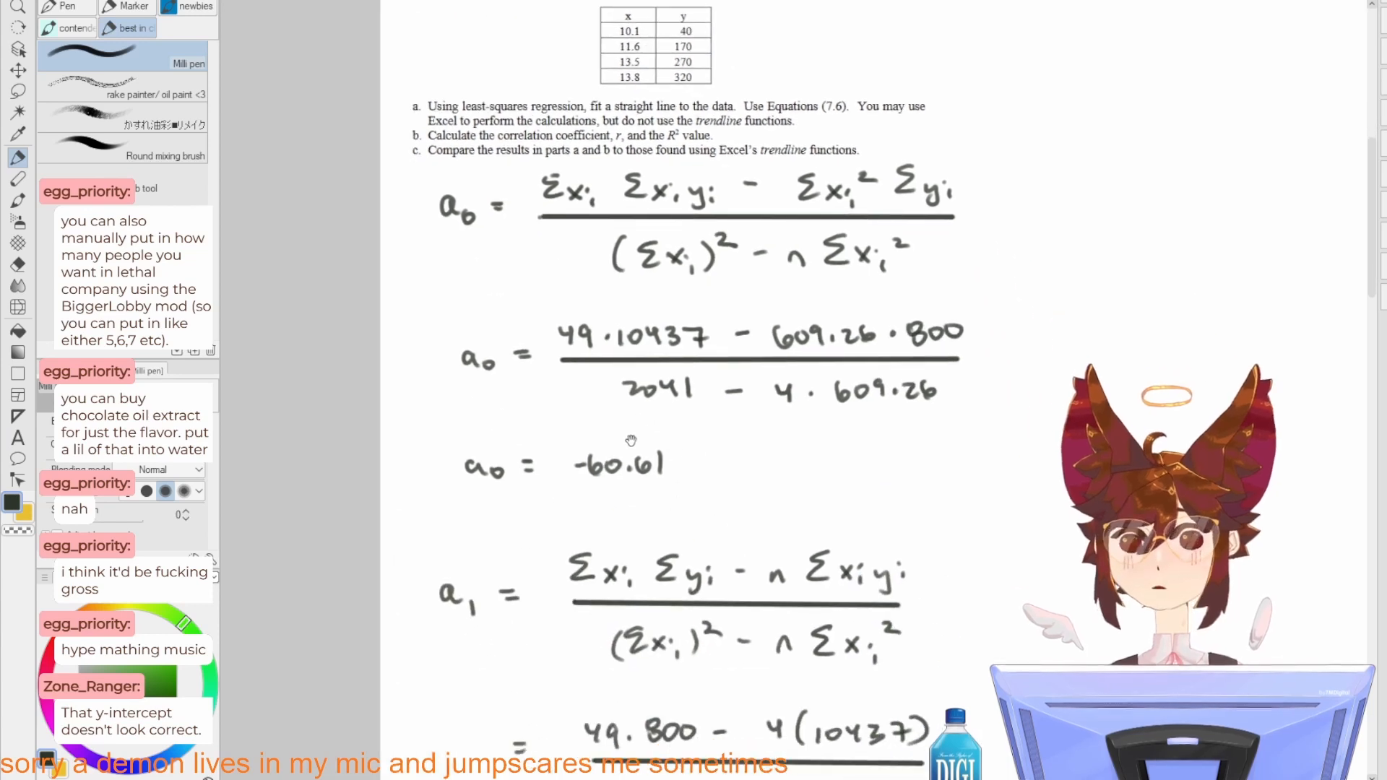
left_click_drag(841, 501, 840, 368)
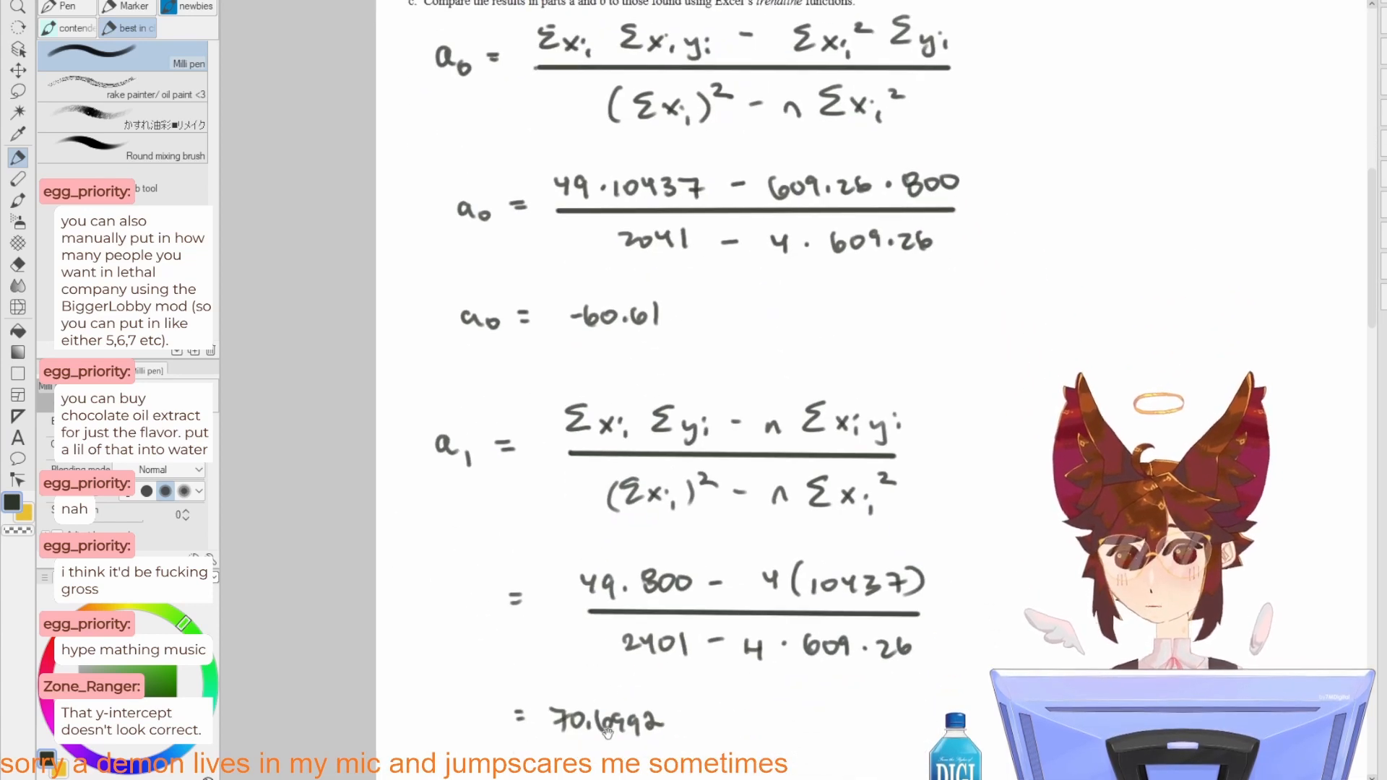
scroll(655, 612, "down", 2)
left_click_drag(645, 503, 629, 447)
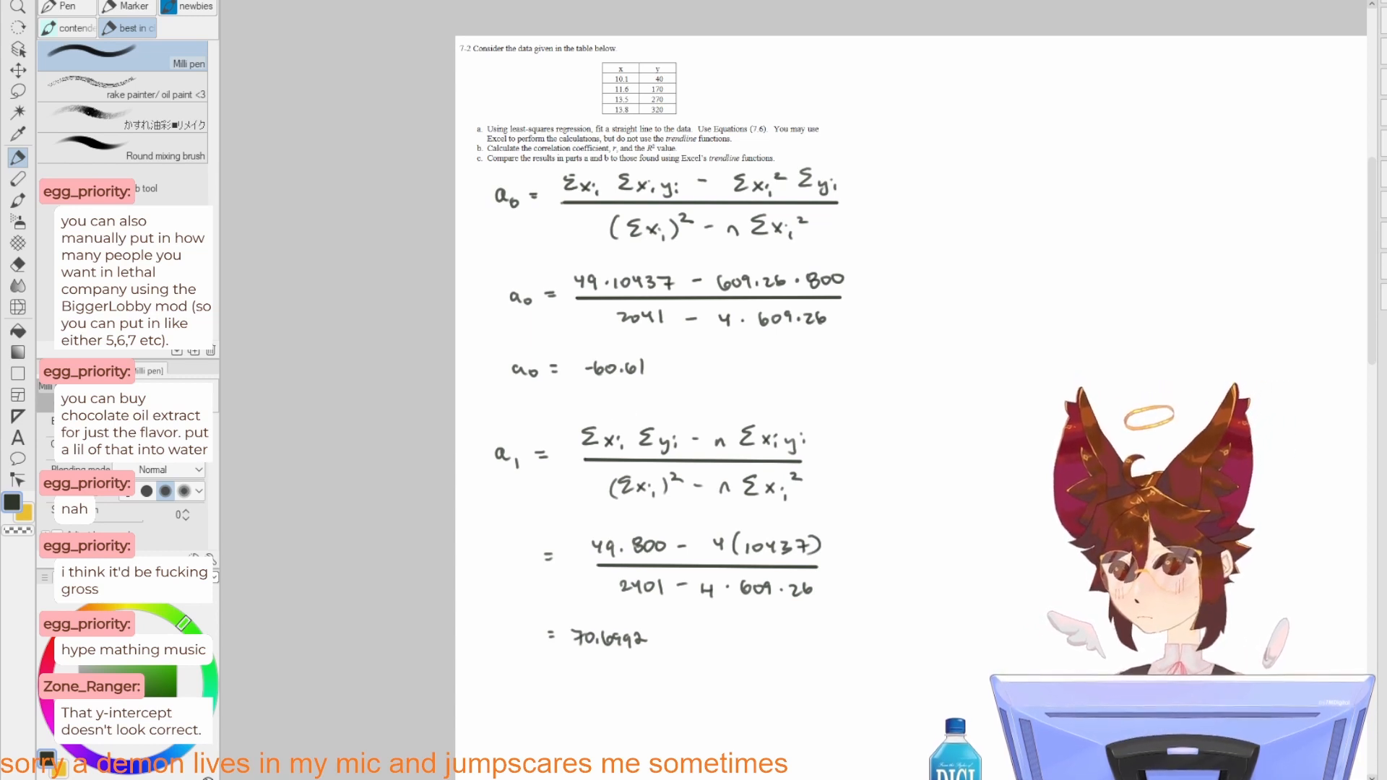
Step: Switch to the Excel spreadsheet and enter =SLOPE(C3:C6,B3:B6) in cell B11
key("alt+Tab")
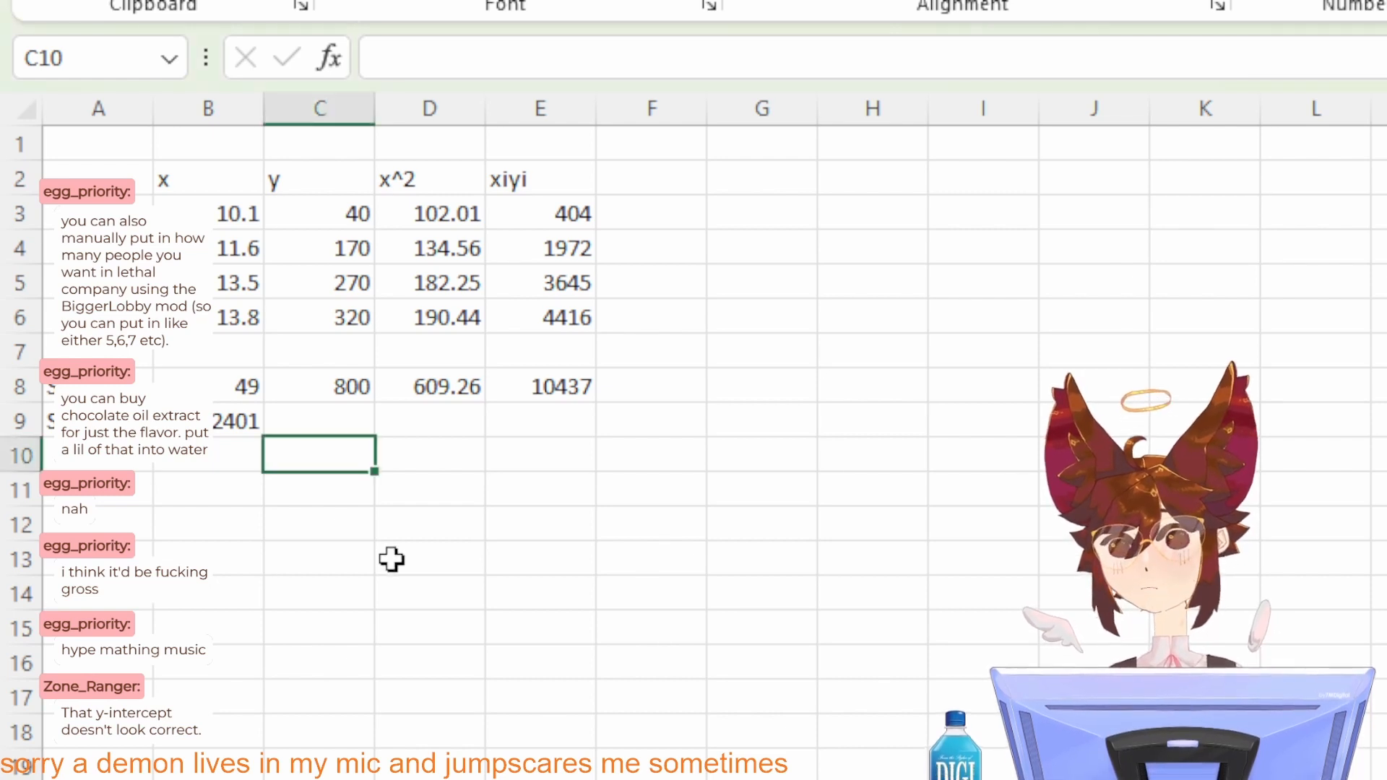
left_click(215, 498)
type("=")
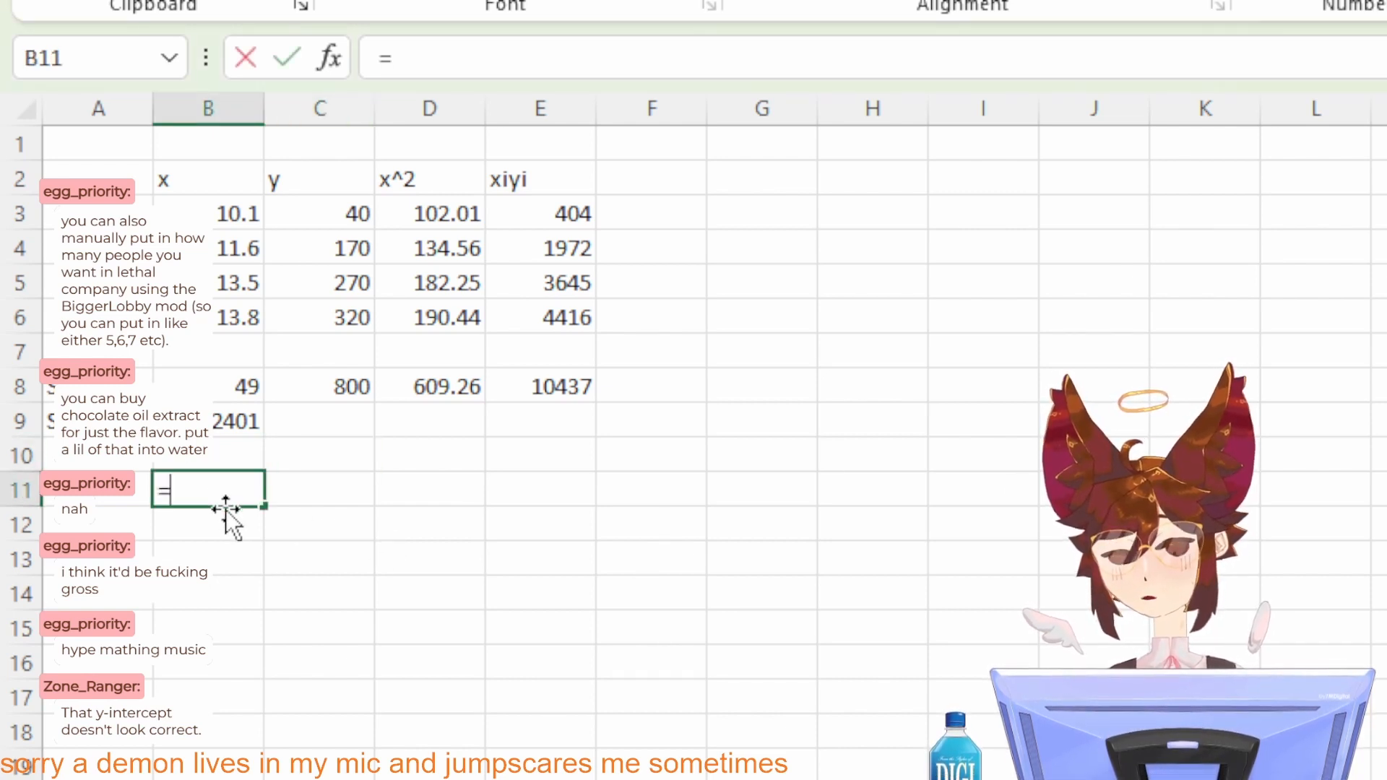
type("SLOPE")
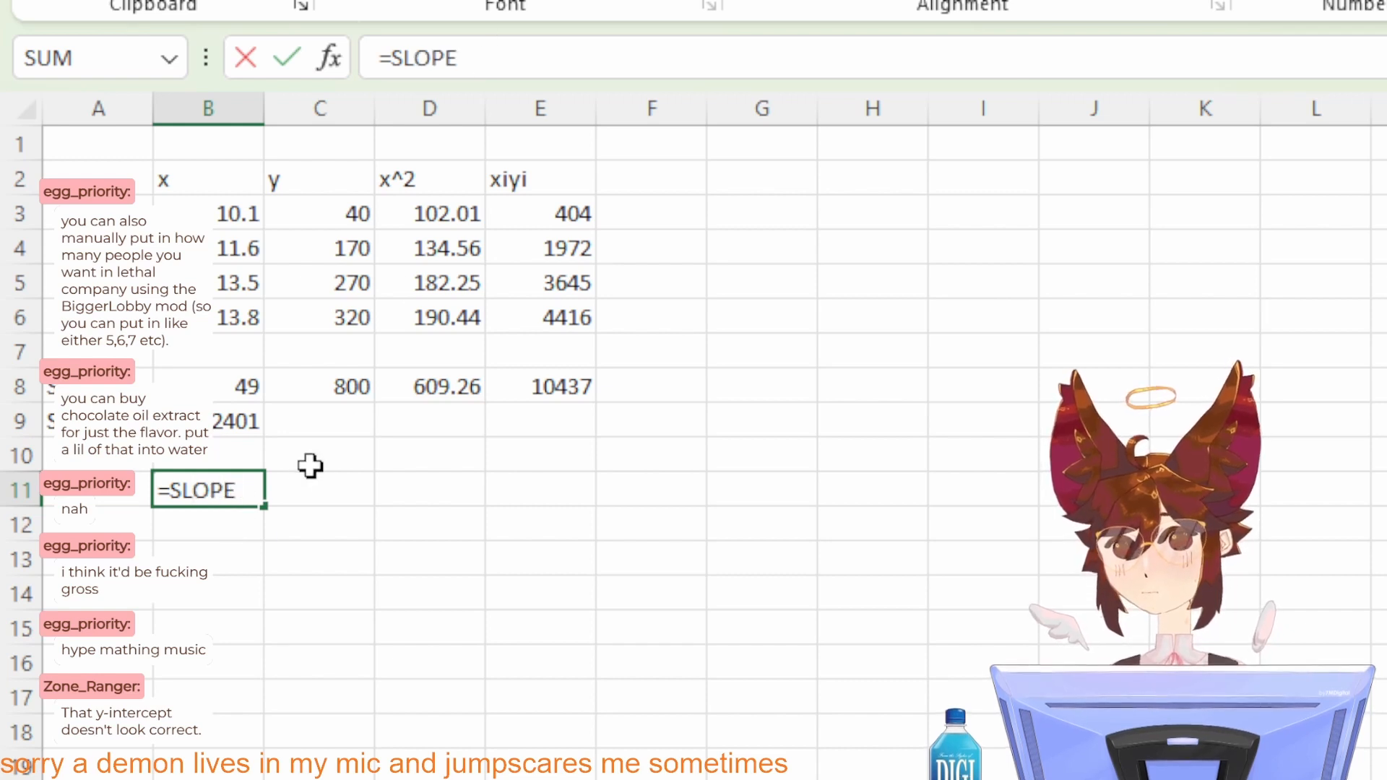
type("(")
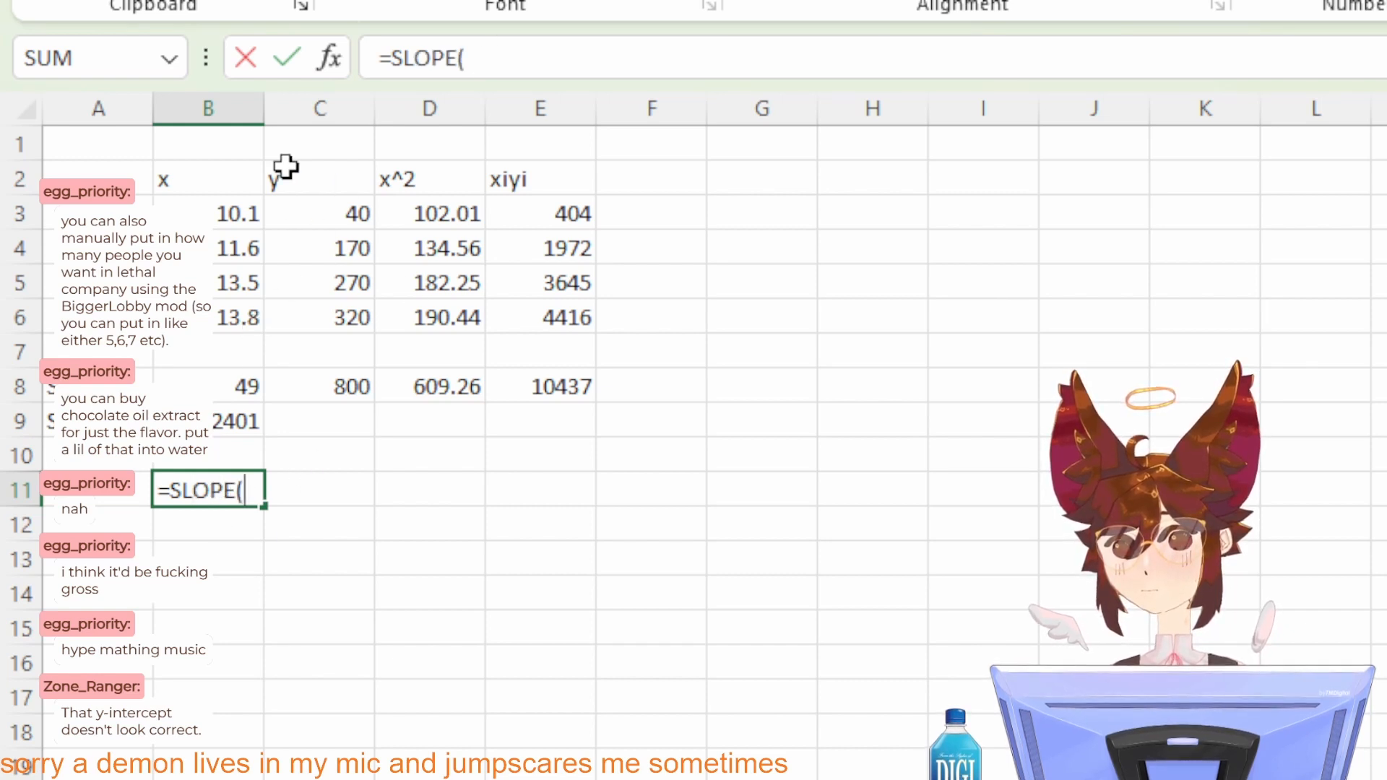
left_click(319, 310)
left_click_drag(317, 230, 312, 214)
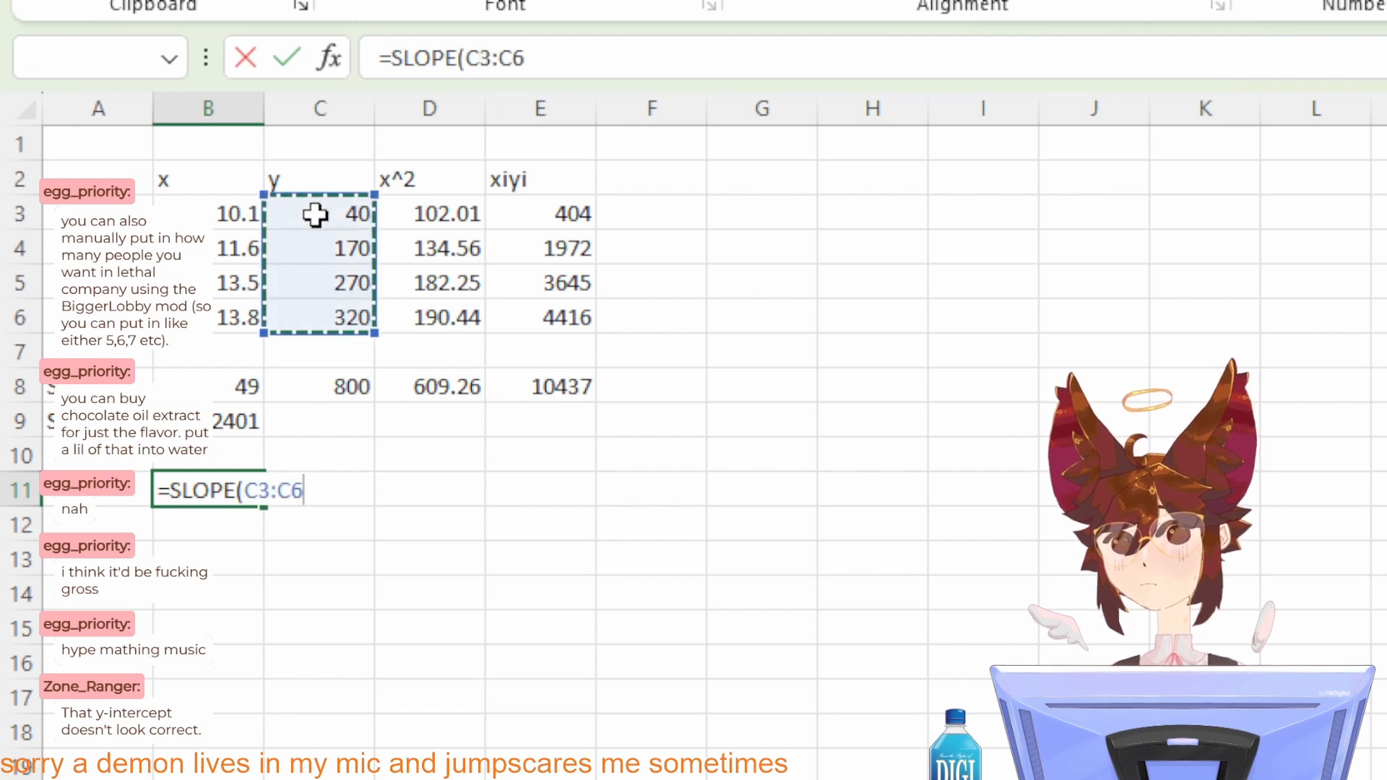
type(",")
left_click_drag(230, 316, 205, 210)
type(")")
key("Return")
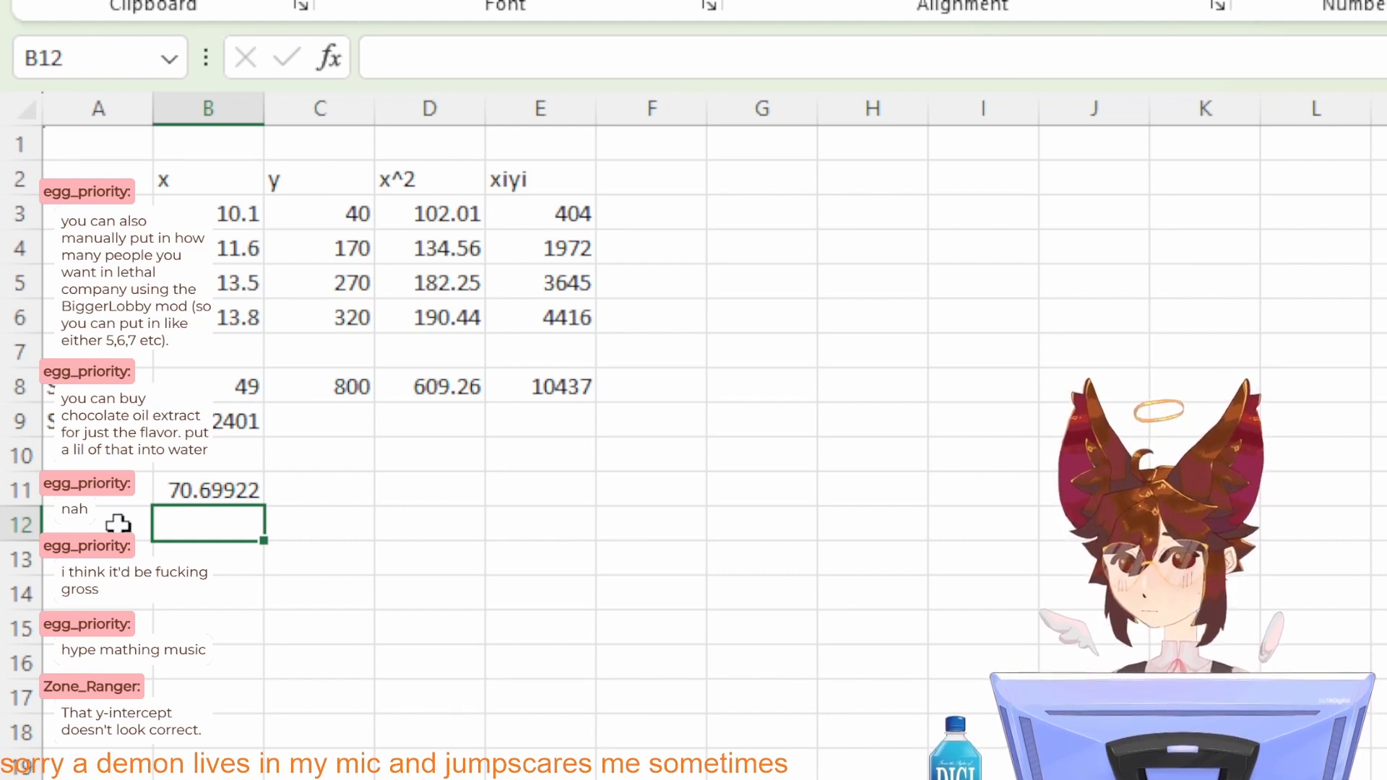
Step: Label cell A11 "SLOPE" and cell A12 "INTERCEPT"
left_click(104, 498)
type("SLOPE")
key("Return")
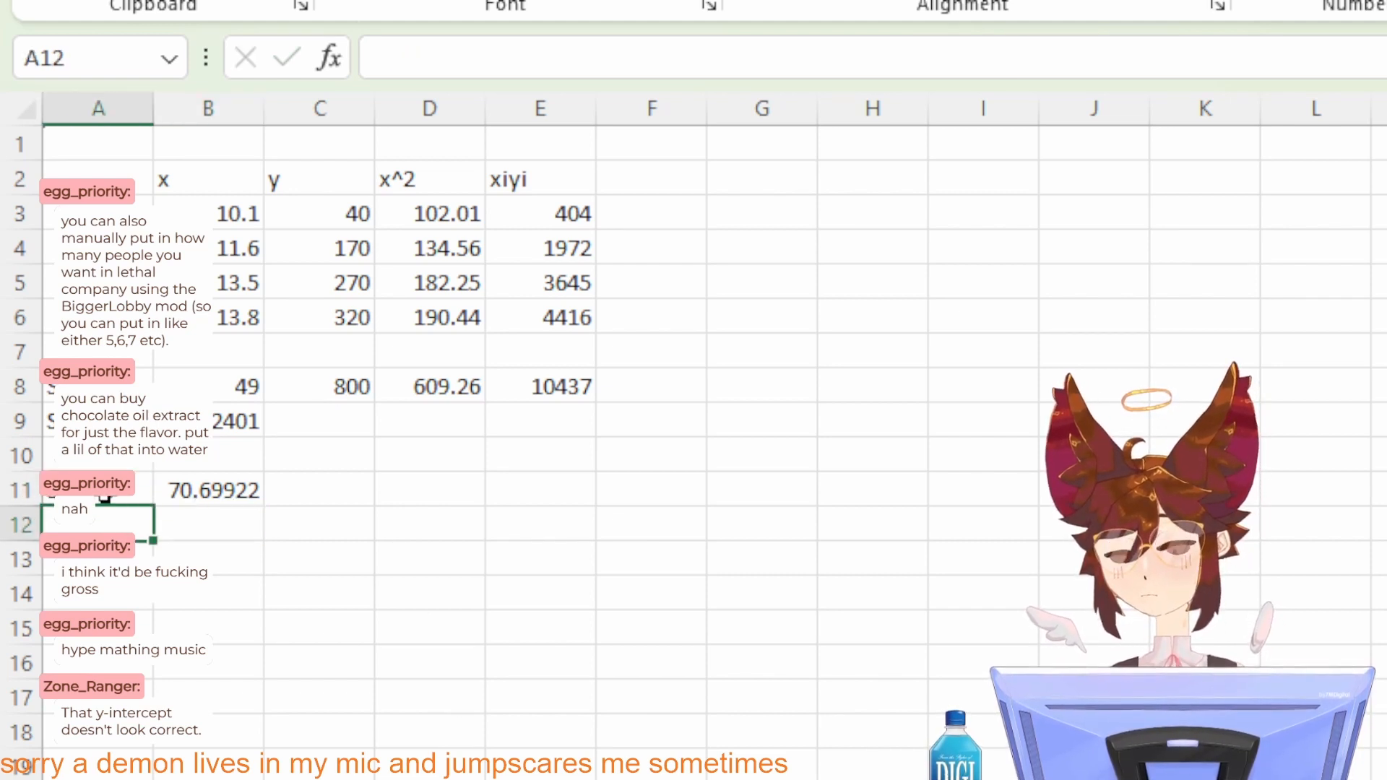
type("INTERCEPT")
key("Return")
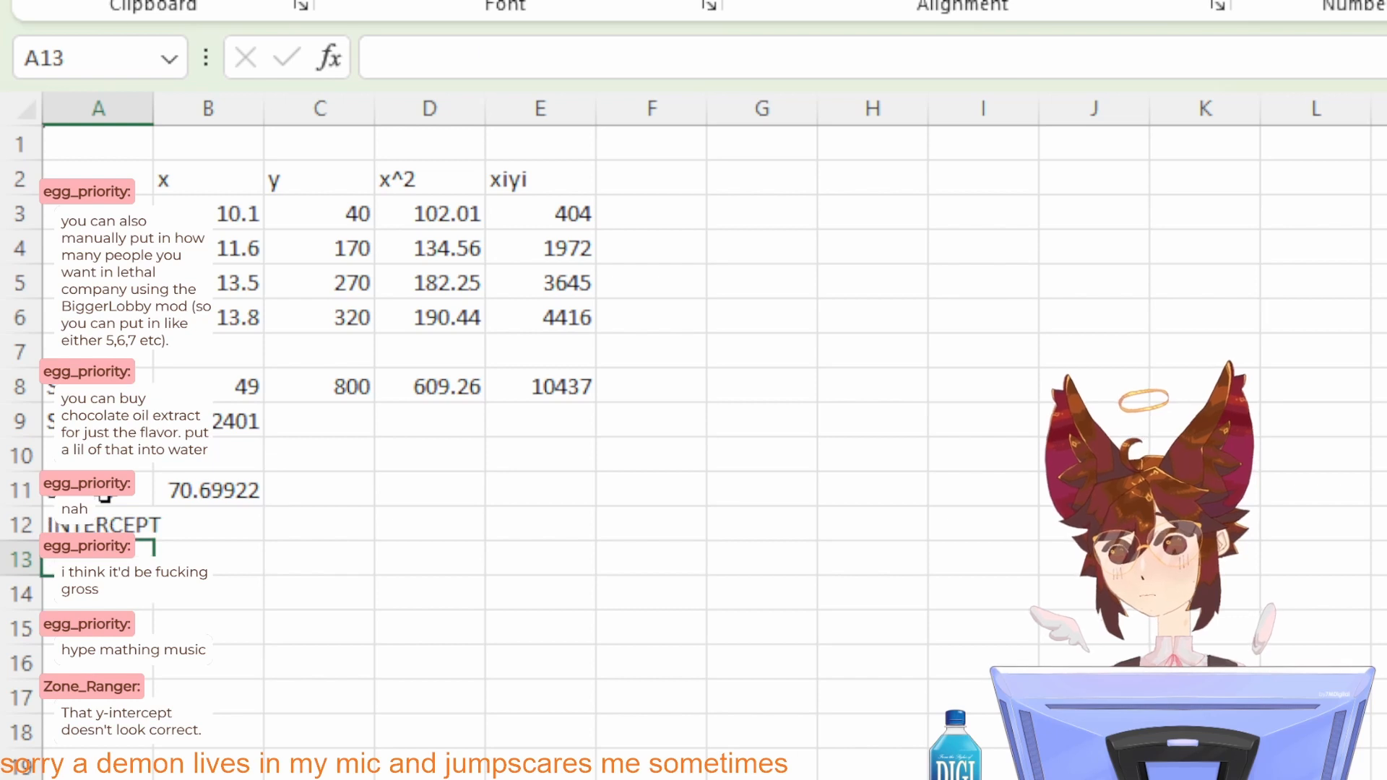
Step: Enter =INTERCEPT(C3:C6,B3:B6) in cell B12
left_click(189, 514)
type("=INTERCEPT(")
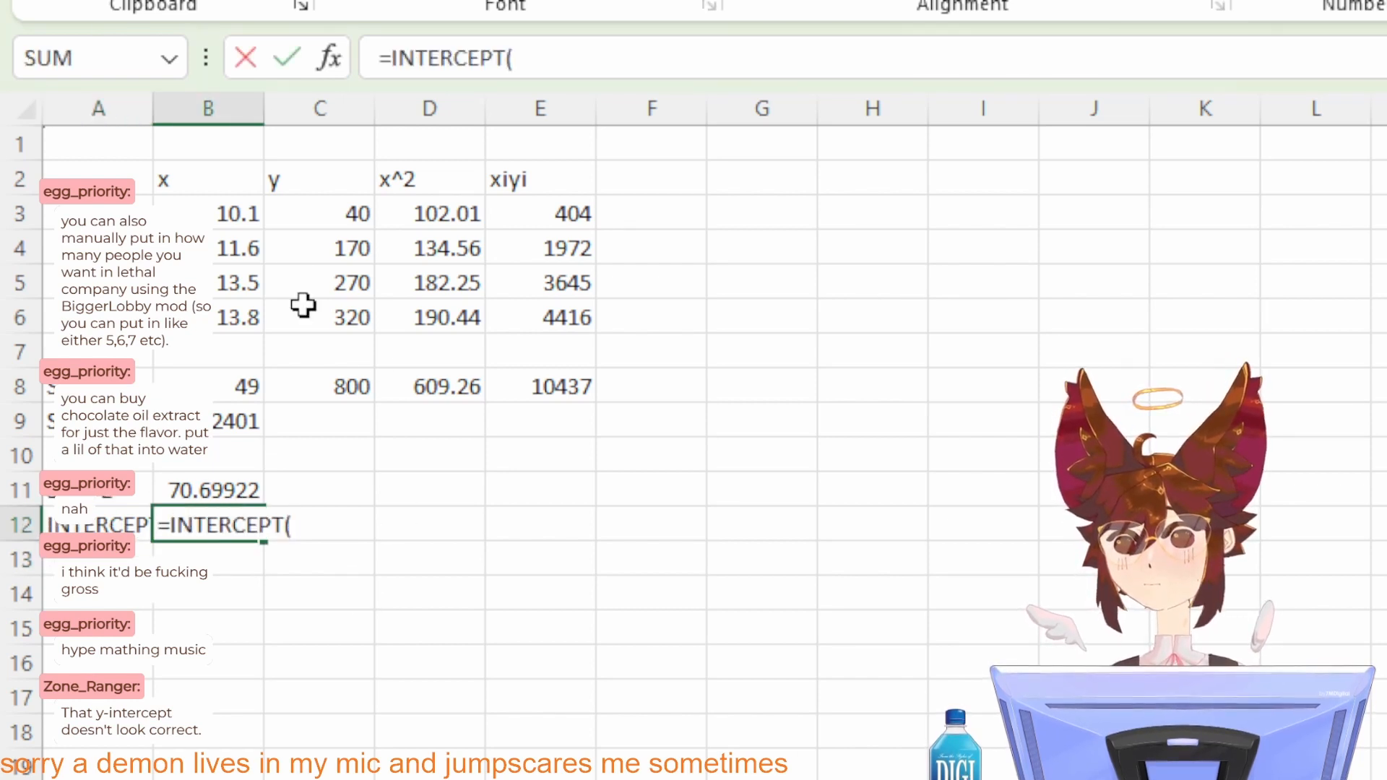
left_click(309, 315)
left_click(320, 217, "shift")
type(",")
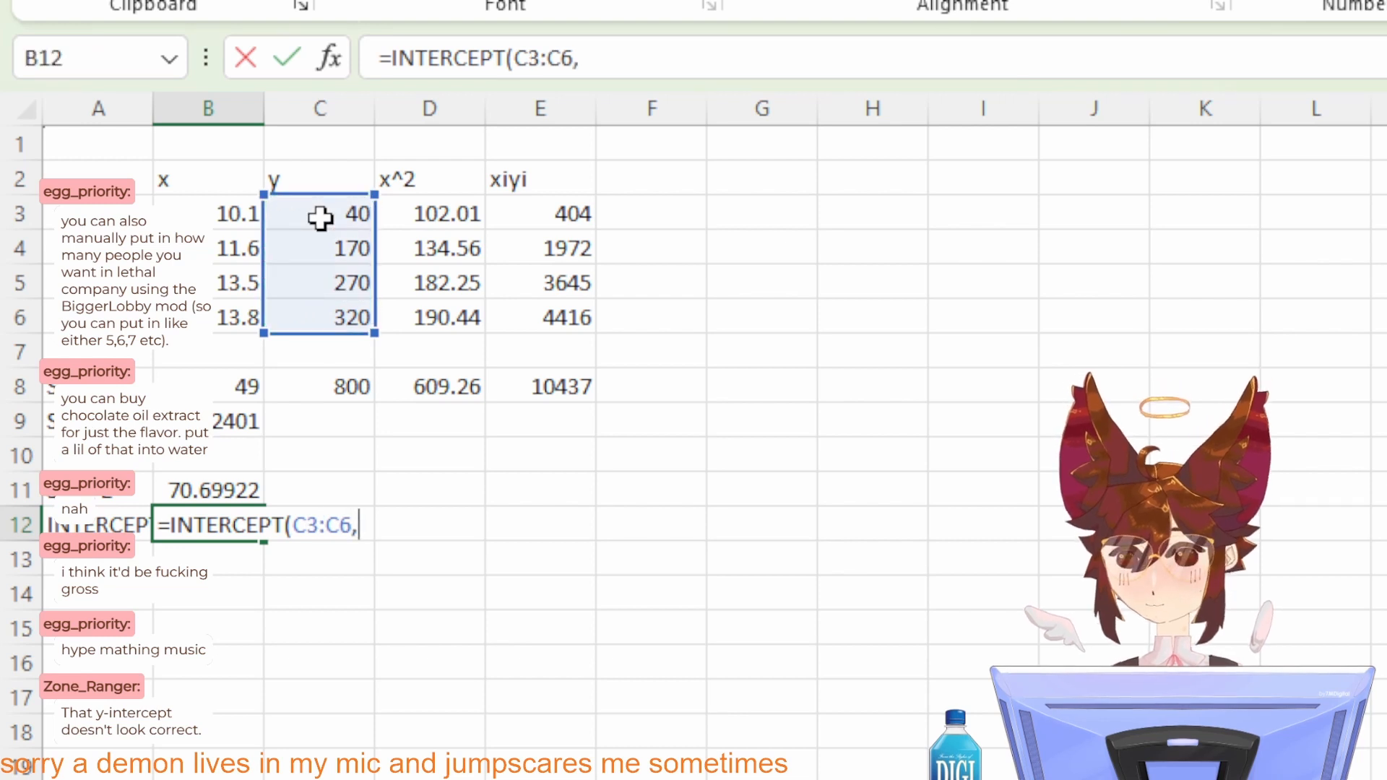
left_click(249, 318)
left_click(217, 225, "shift")
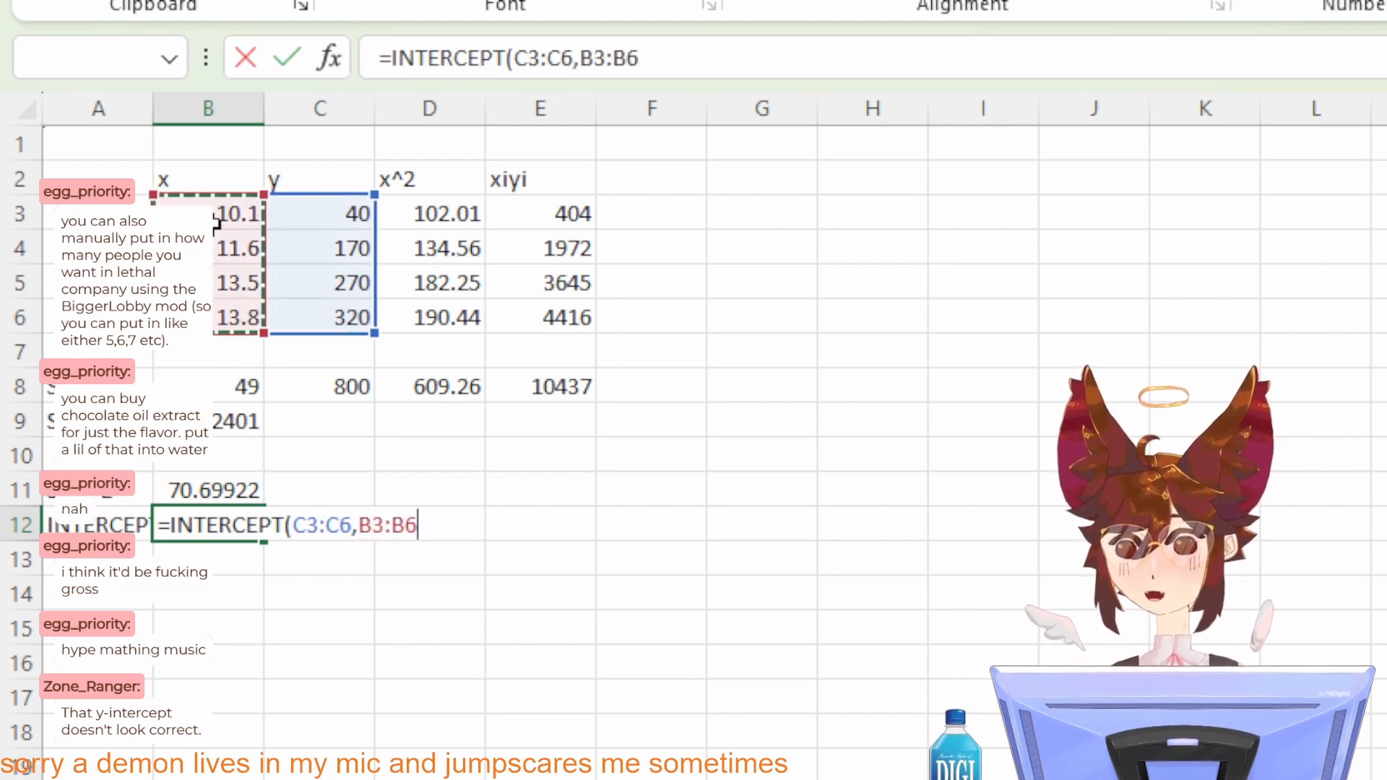
type(")")
key("Return")
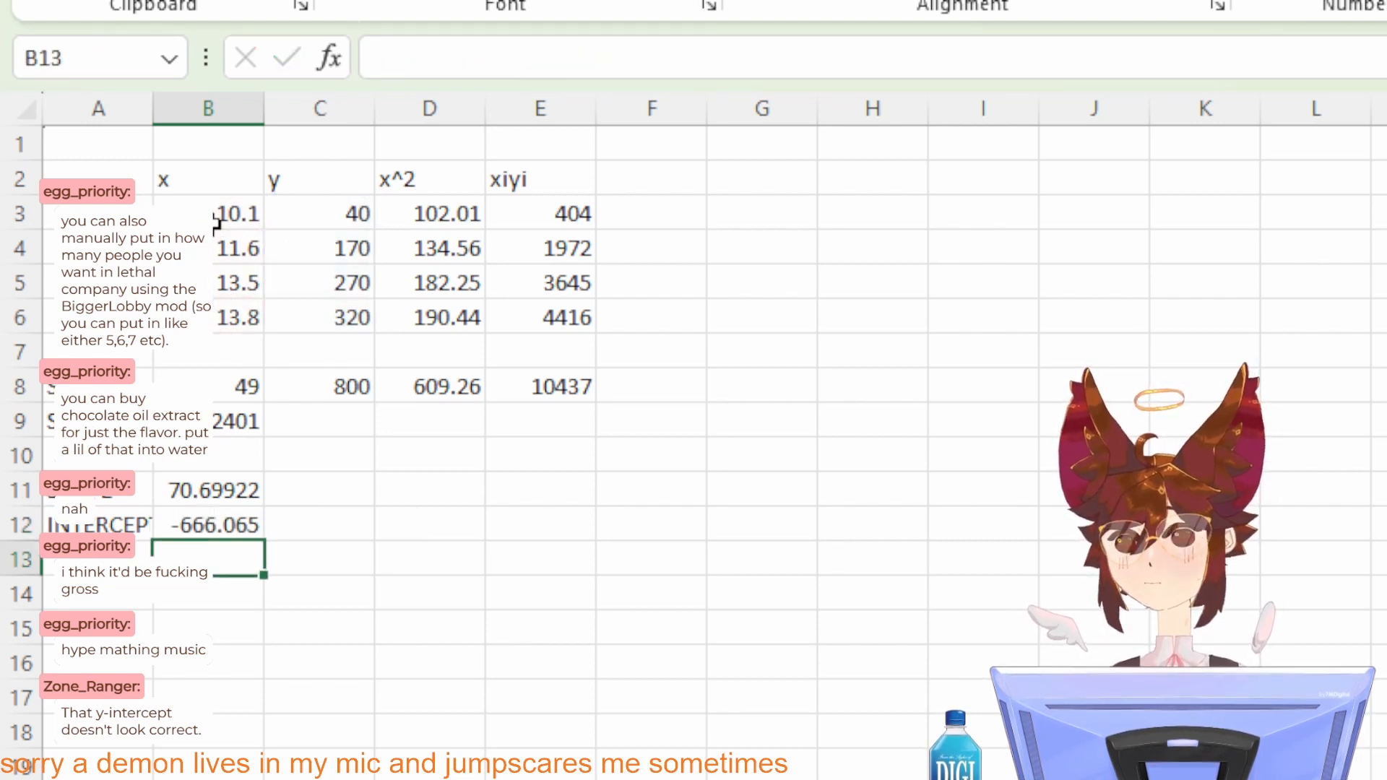
Step: Check the intercept formula and the x and xiyi sums in the spreadsheet against the handwritten a0 calculation
left_click(232, 519)
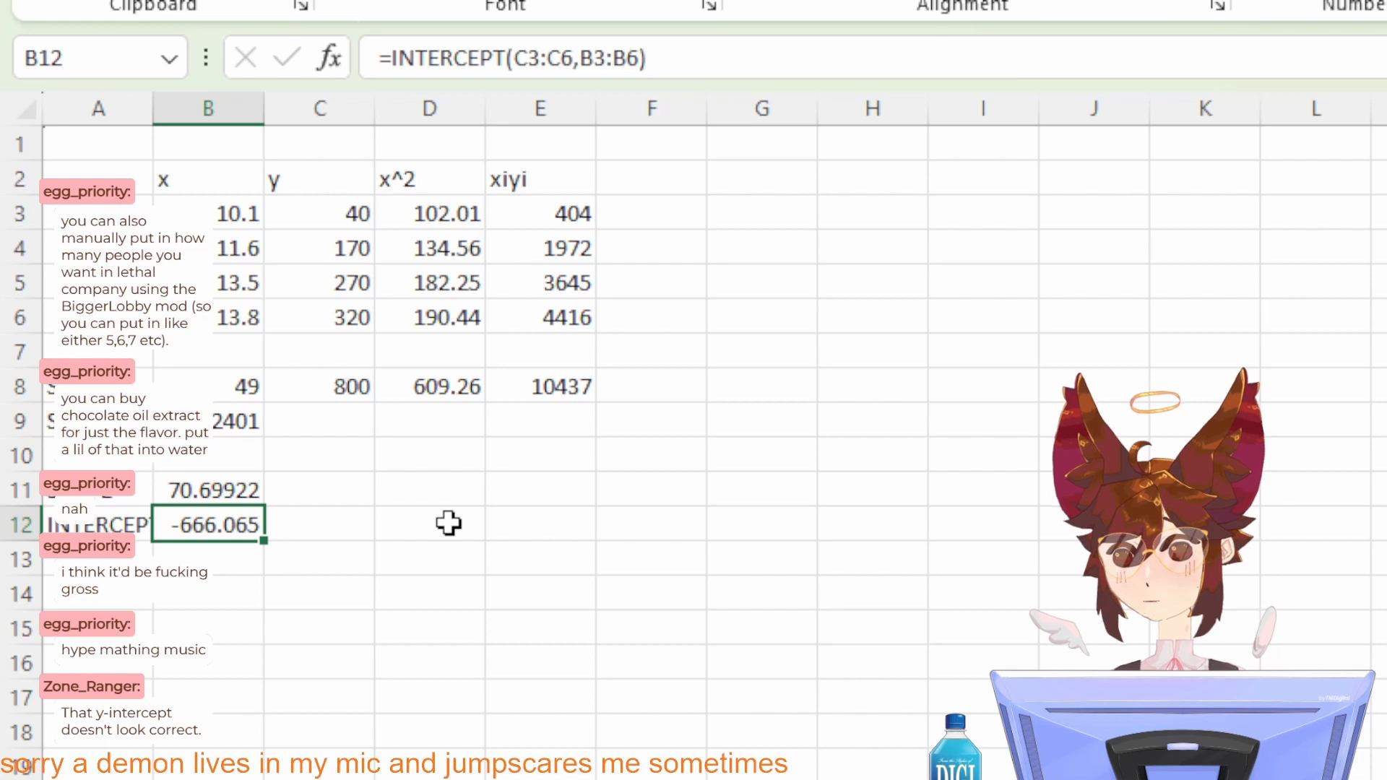
key("alt+Tab")
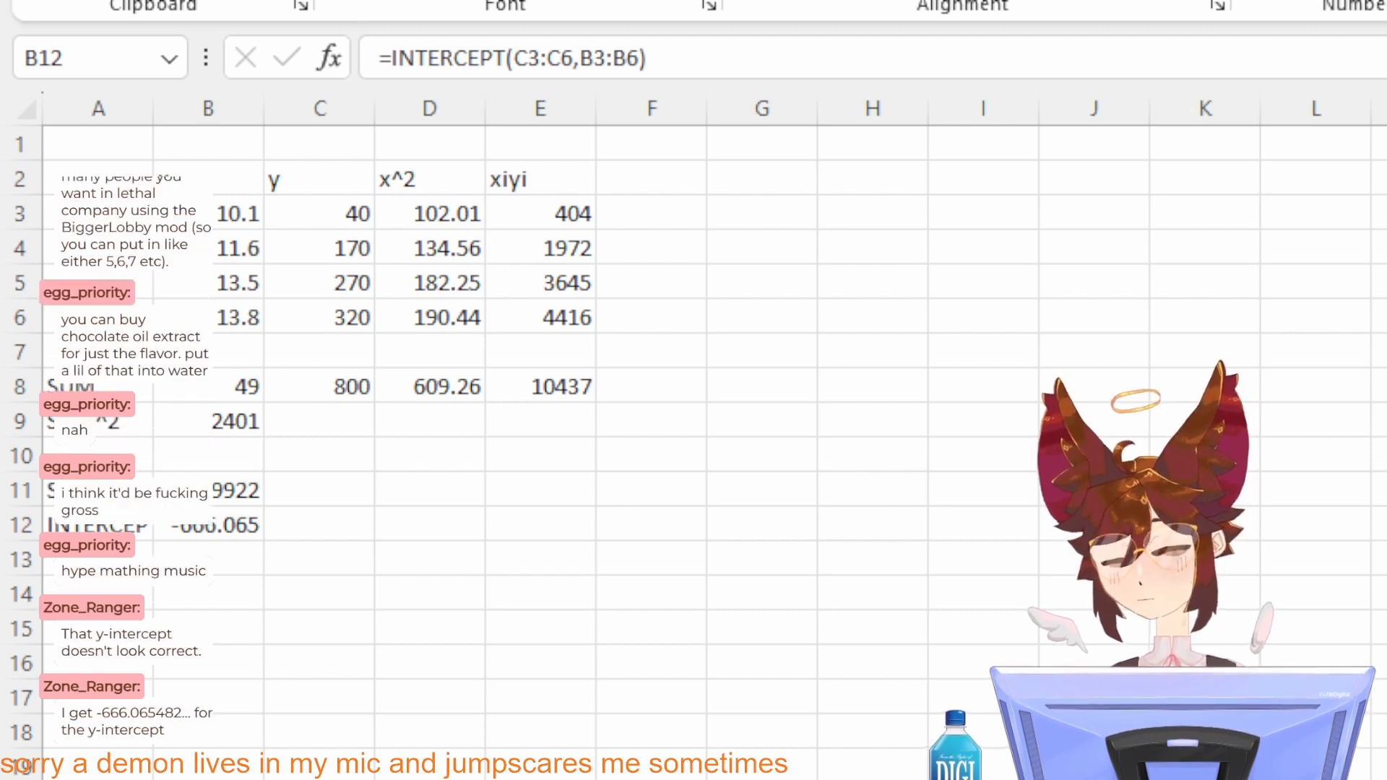
key("alt+Tab")
key("alt+Tab")
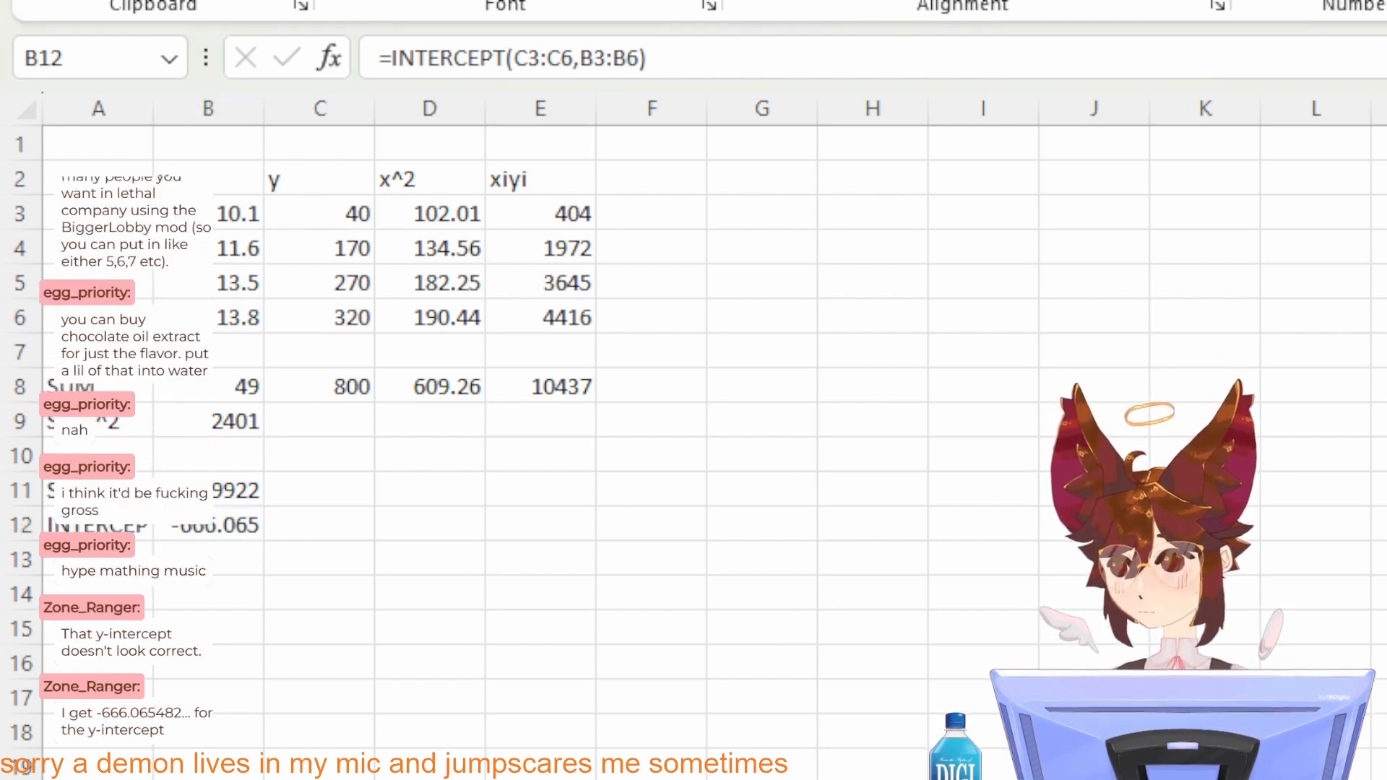
key("alt+Tab")
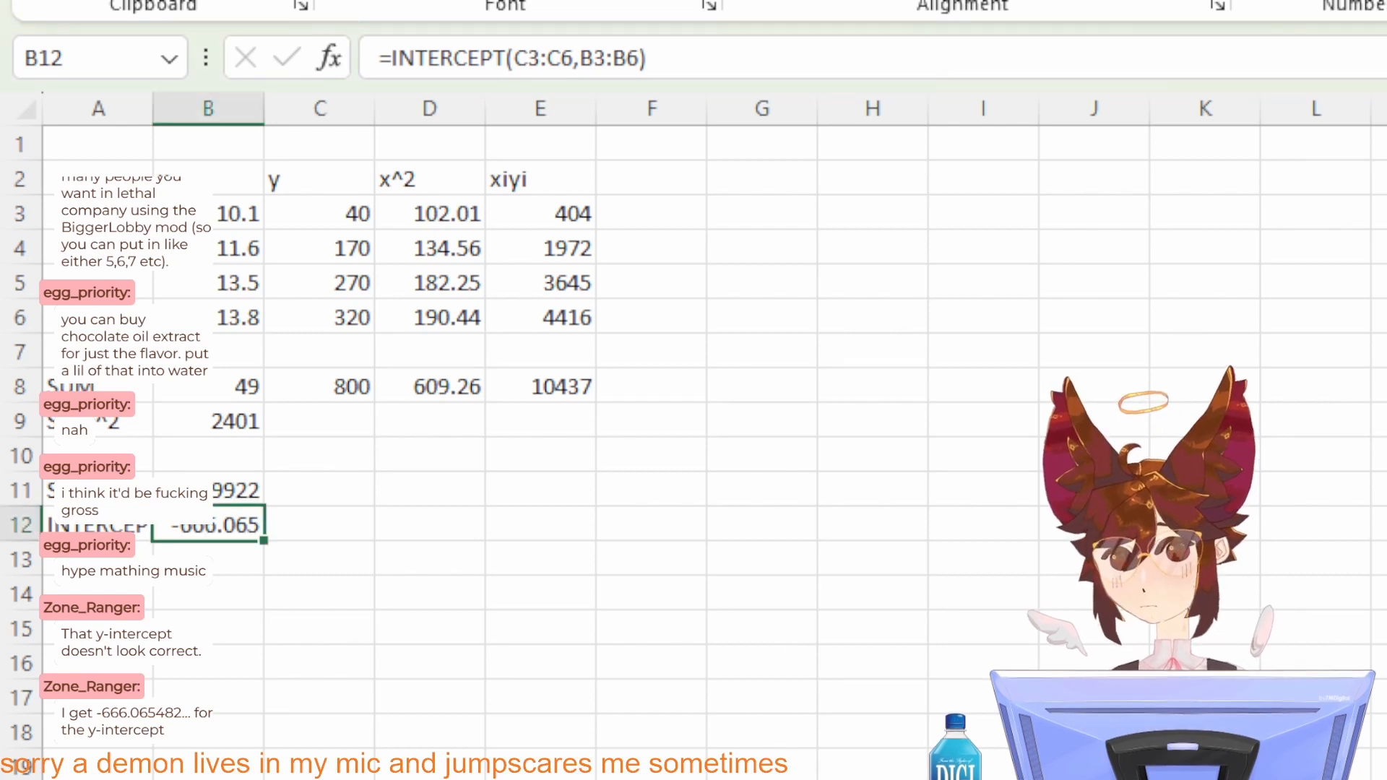
left_click(220, 385)
key("alt+Tab")
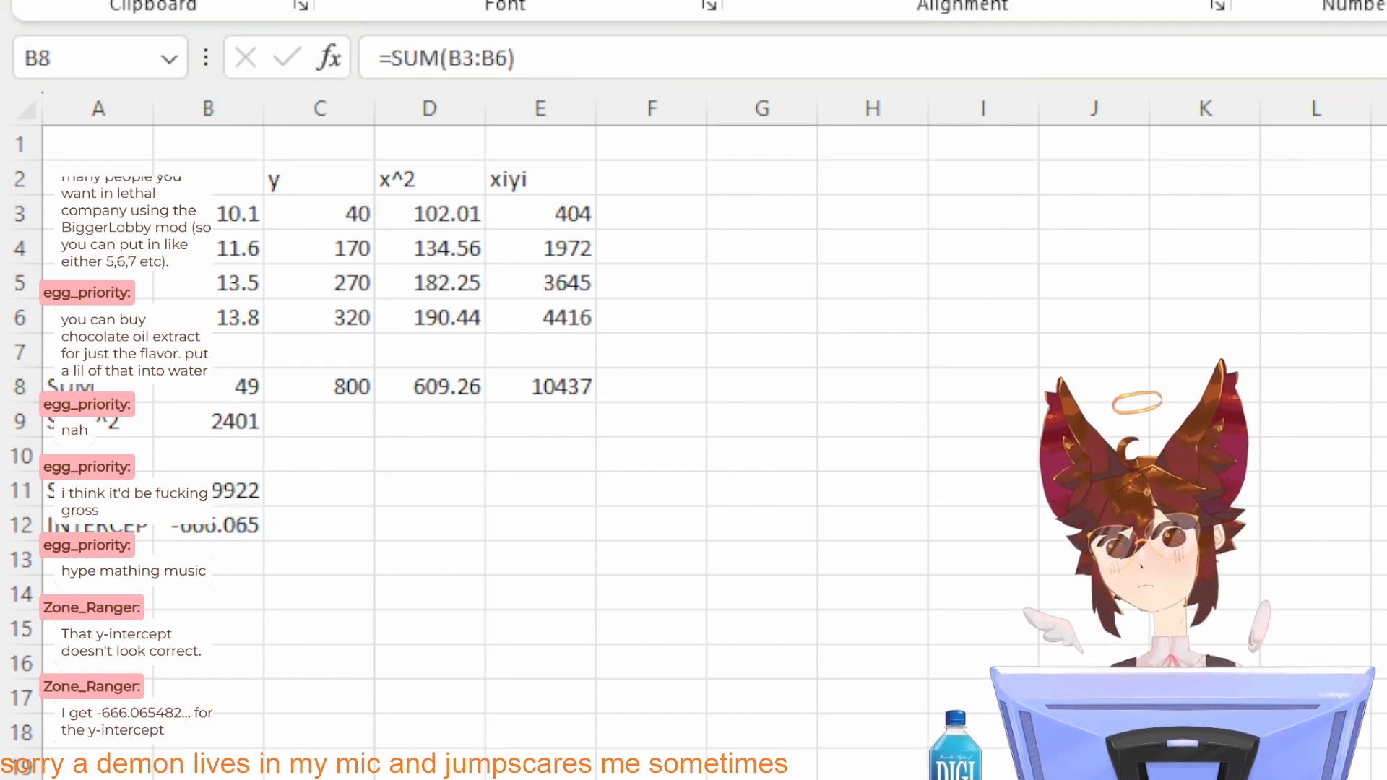
key("alt+Tab")
left_click(534, 382)
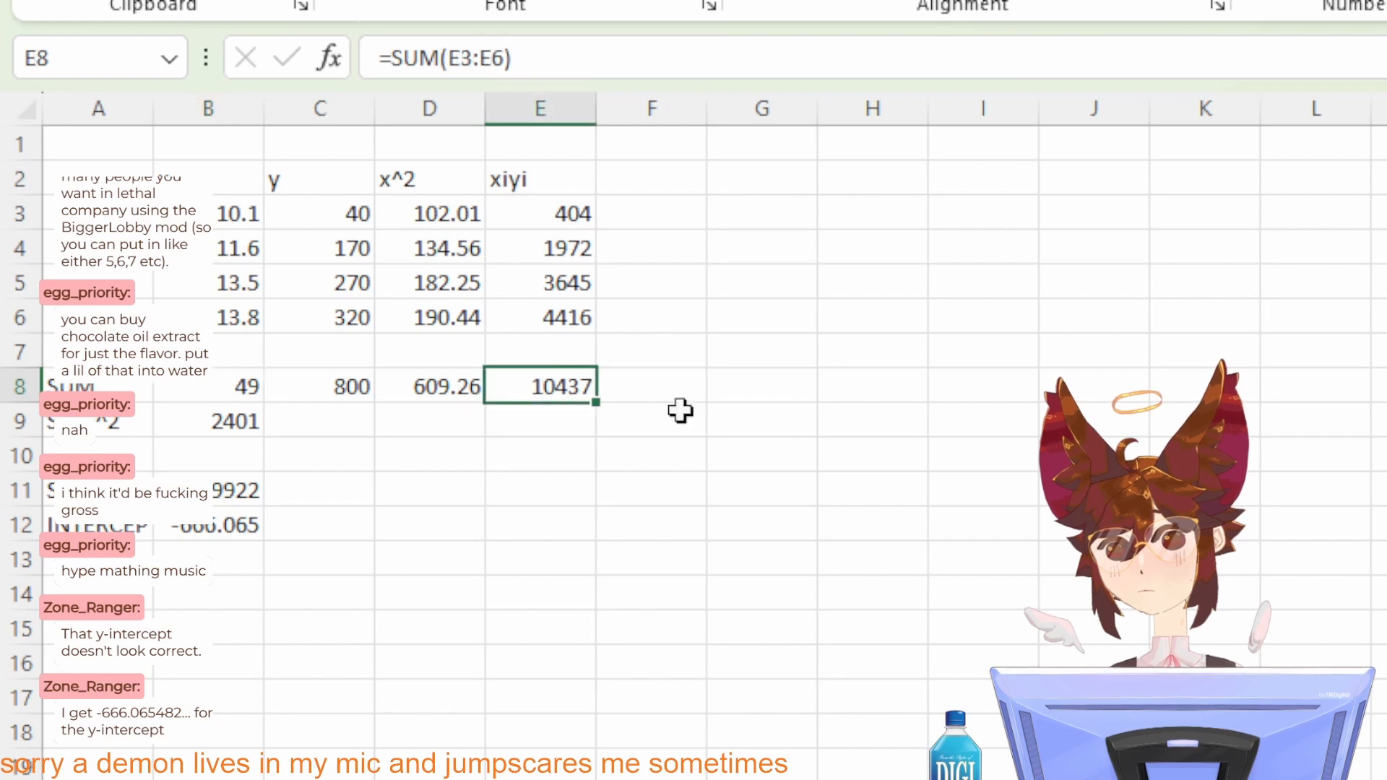
key("alt+Tab")
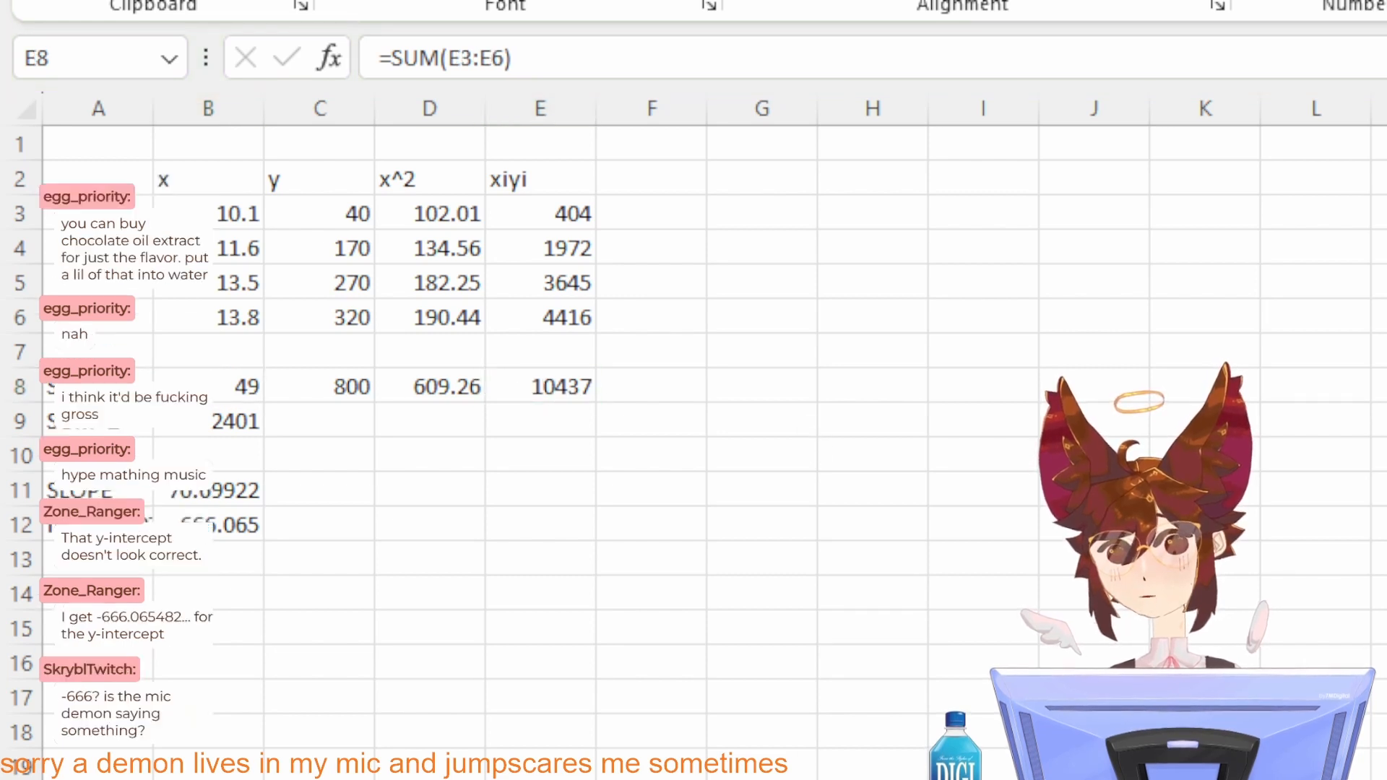
key("alt+Tab")
key("alt+Tab")
key("alt+Tab")
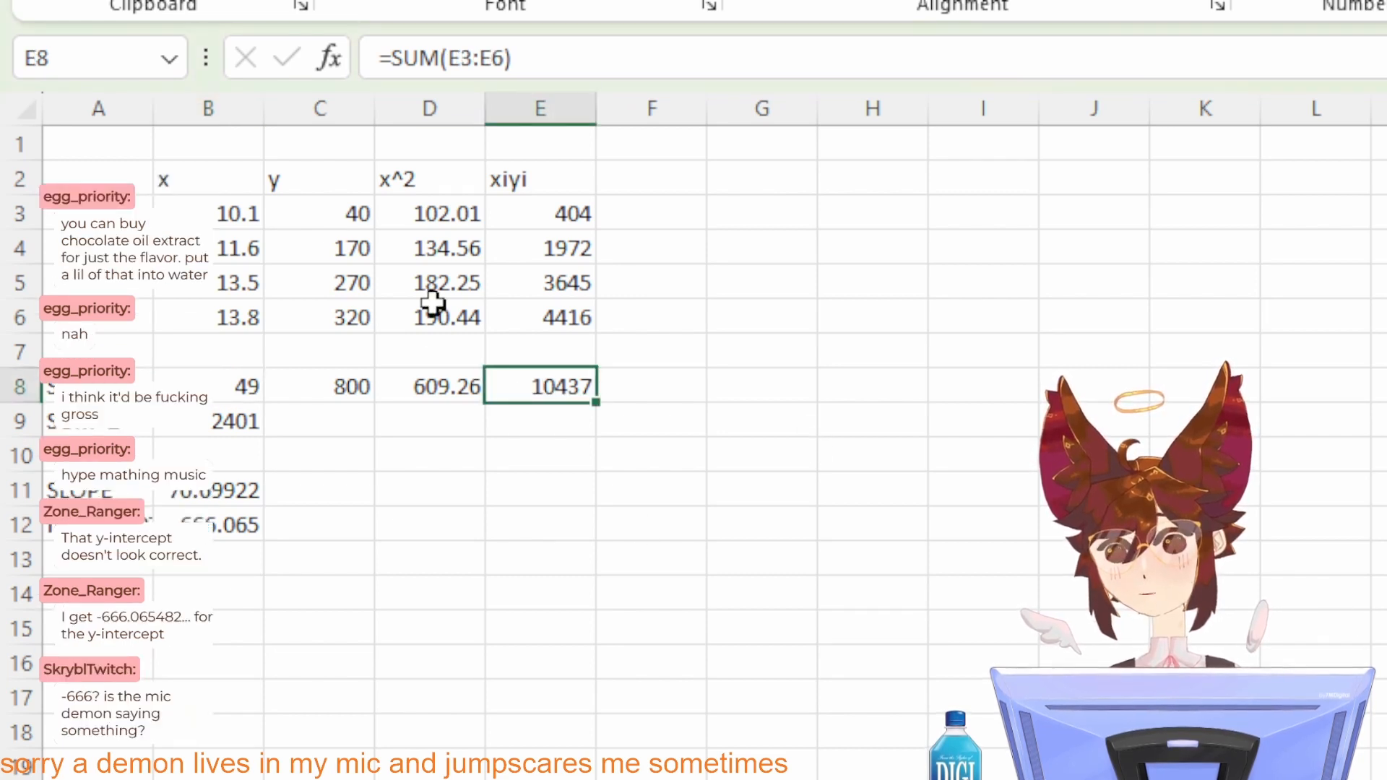
Step: Check the squared x-sum formula in cell B9 and the column sums against the handwritten a0 calculation
key("alt+Tab")
key("alt+Tab")
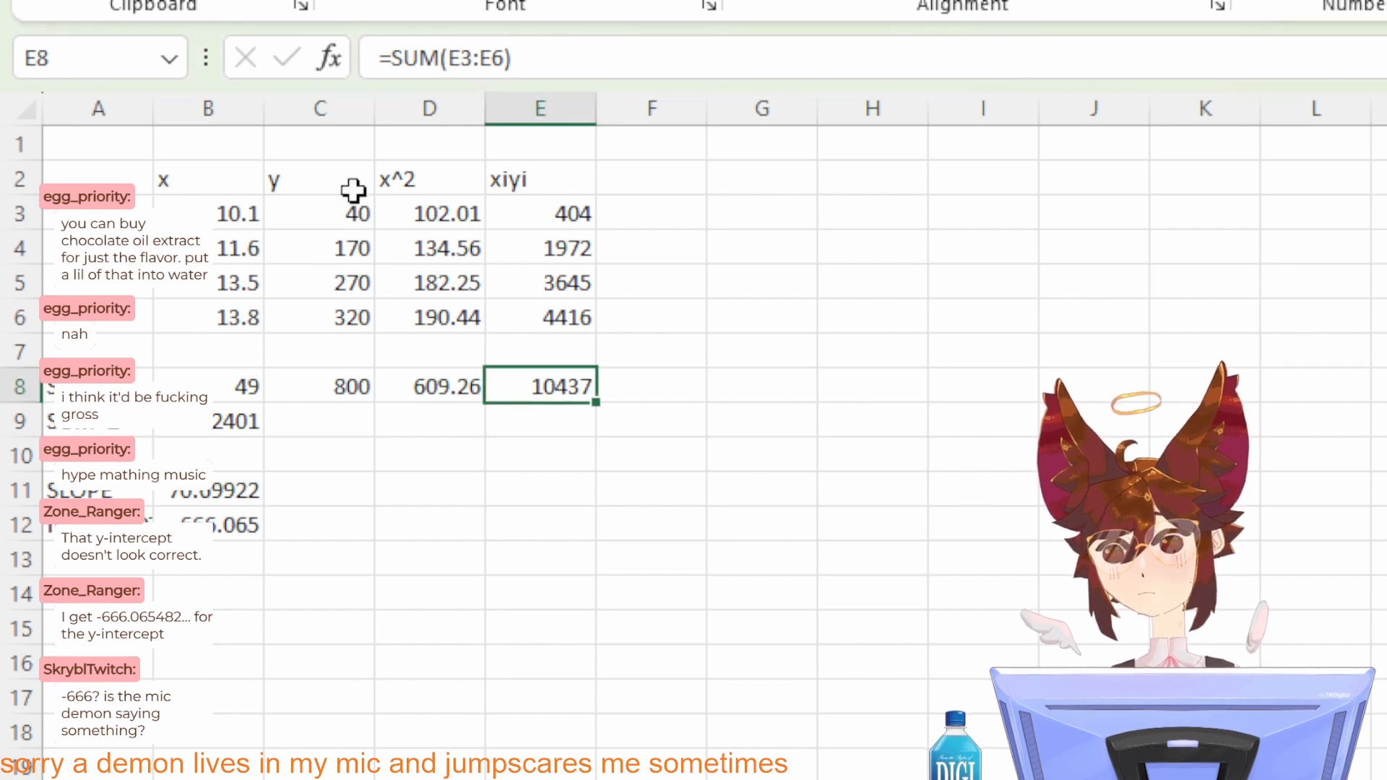
key("alt+Tab")
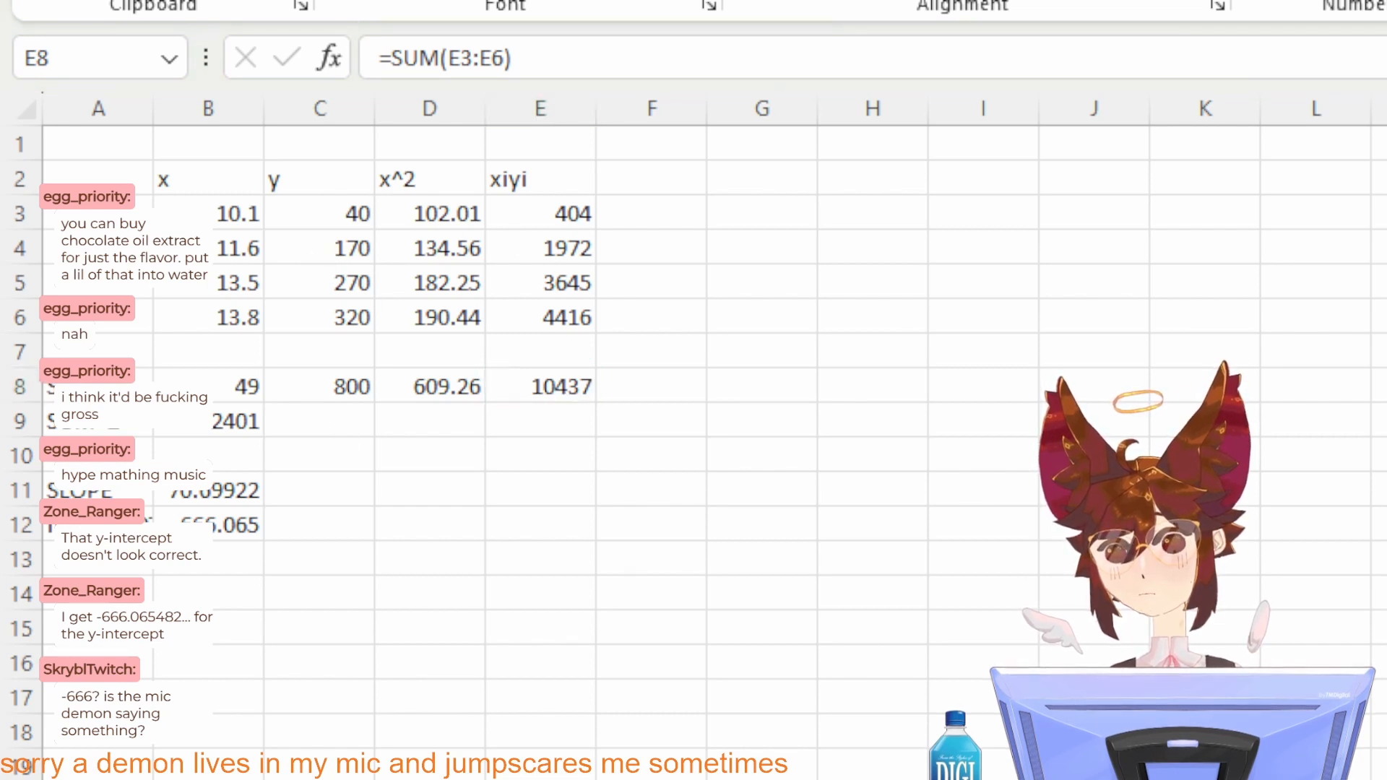
key("alt+Tab")
key("alt+Tab")
key("alt+Tab")
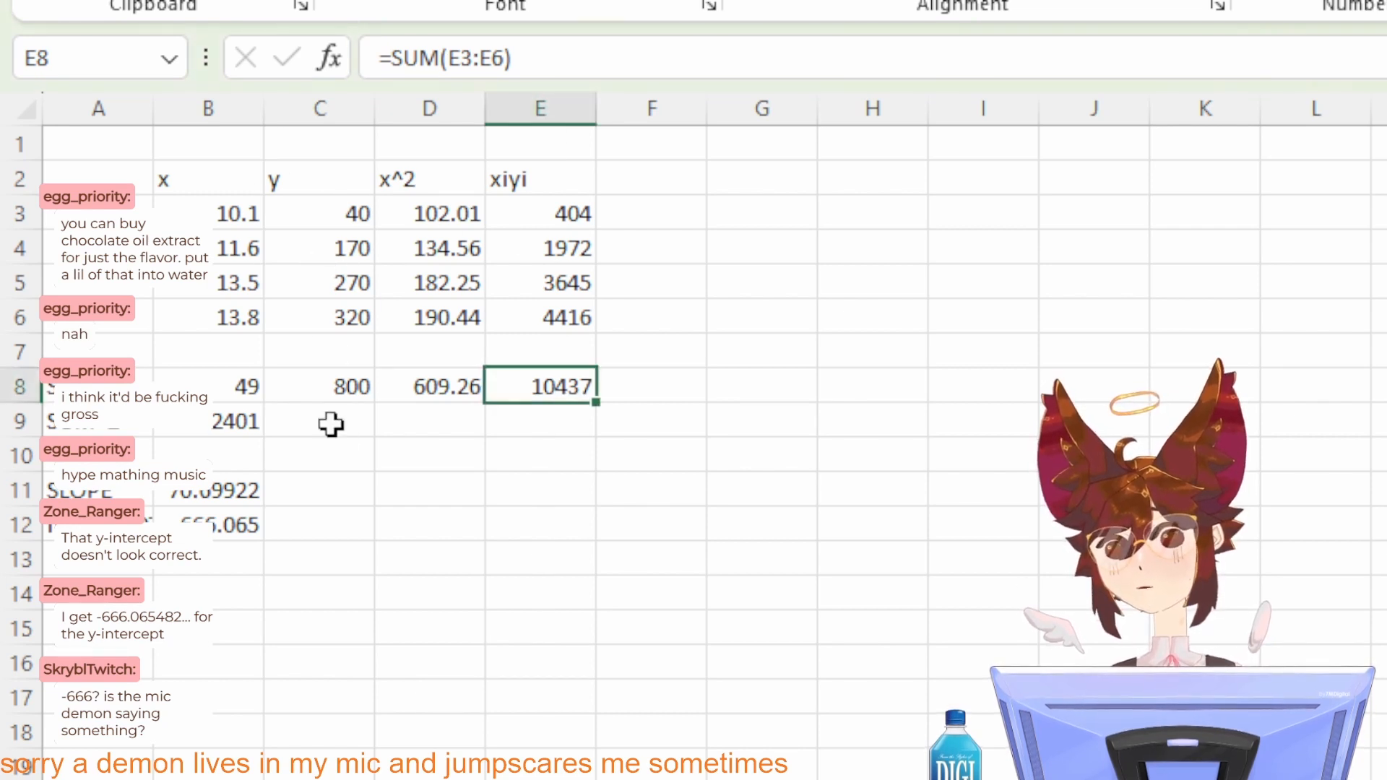
left_click(226, 424)
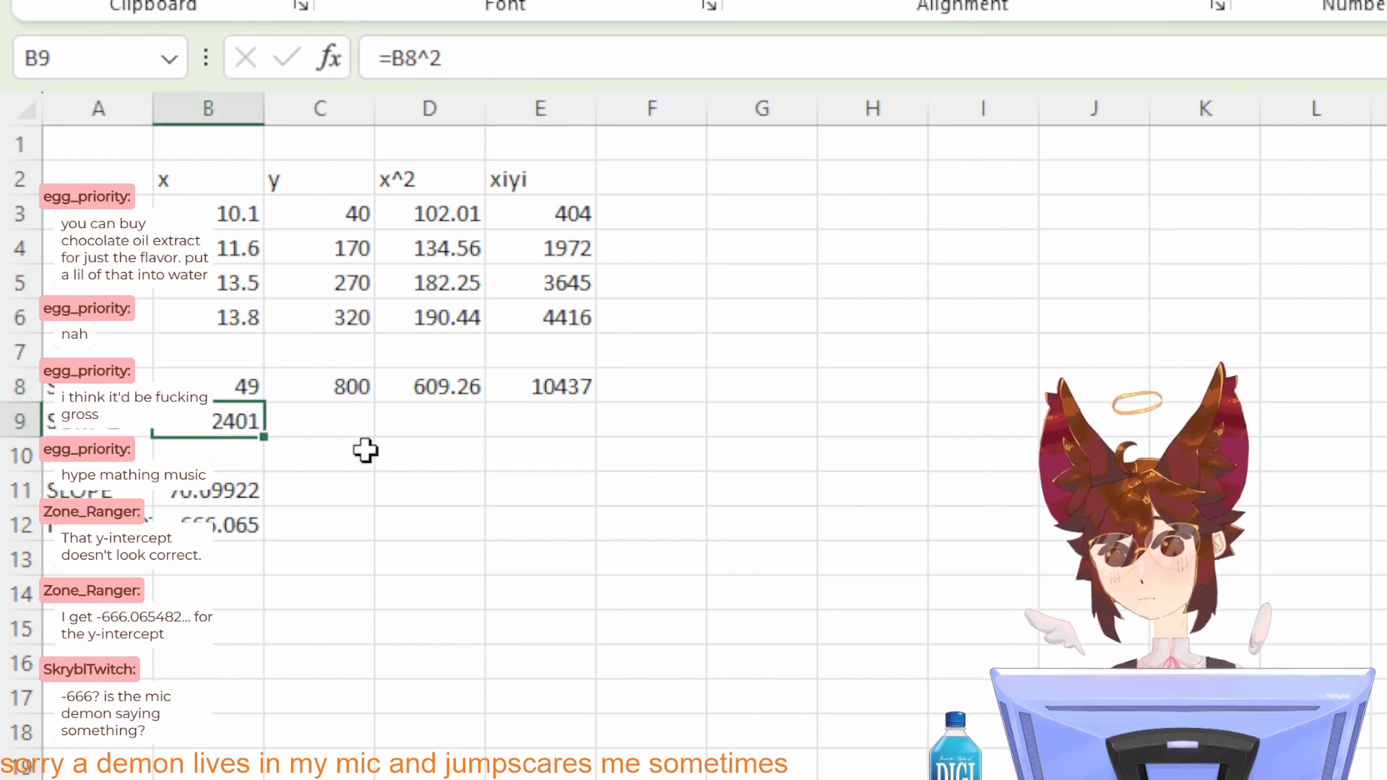
left_click(380, 449)
key("alt+Tab")
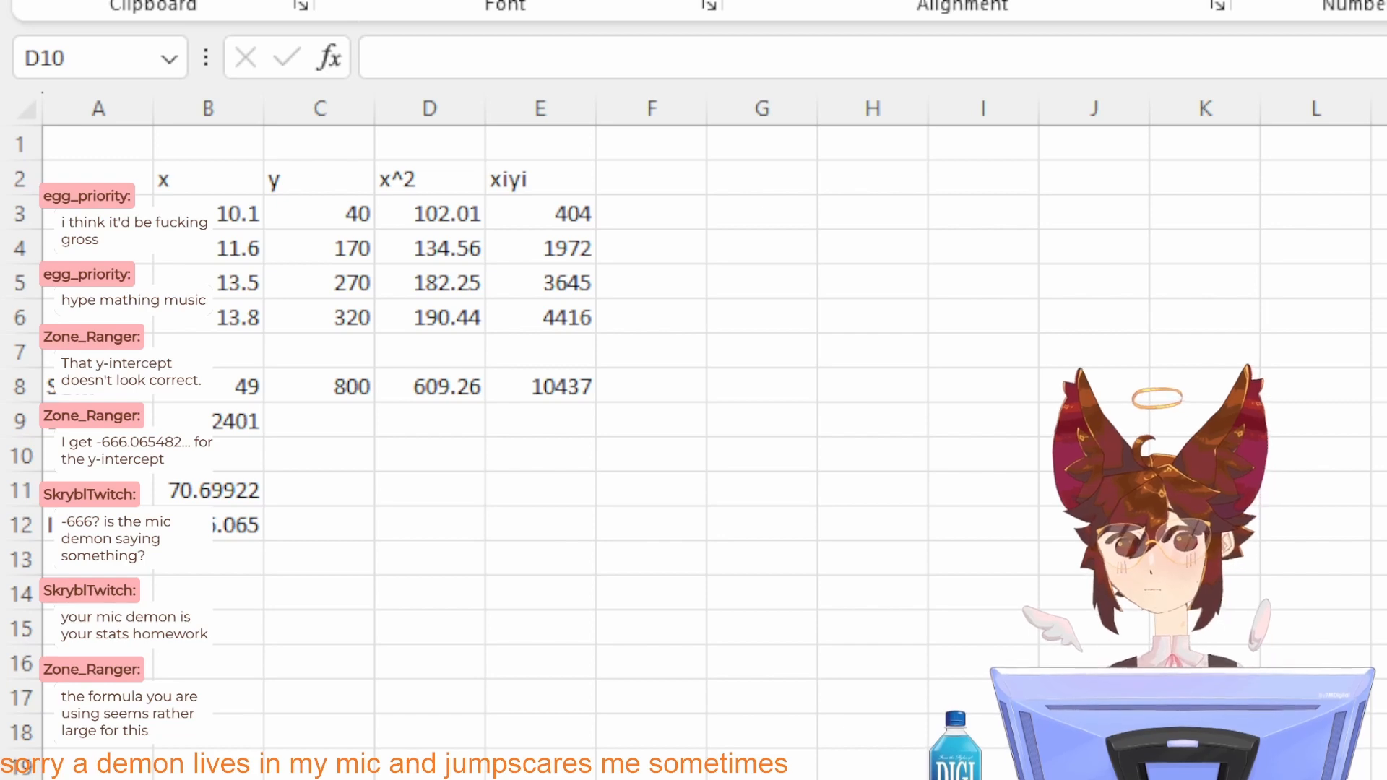
key("alt+Tab")
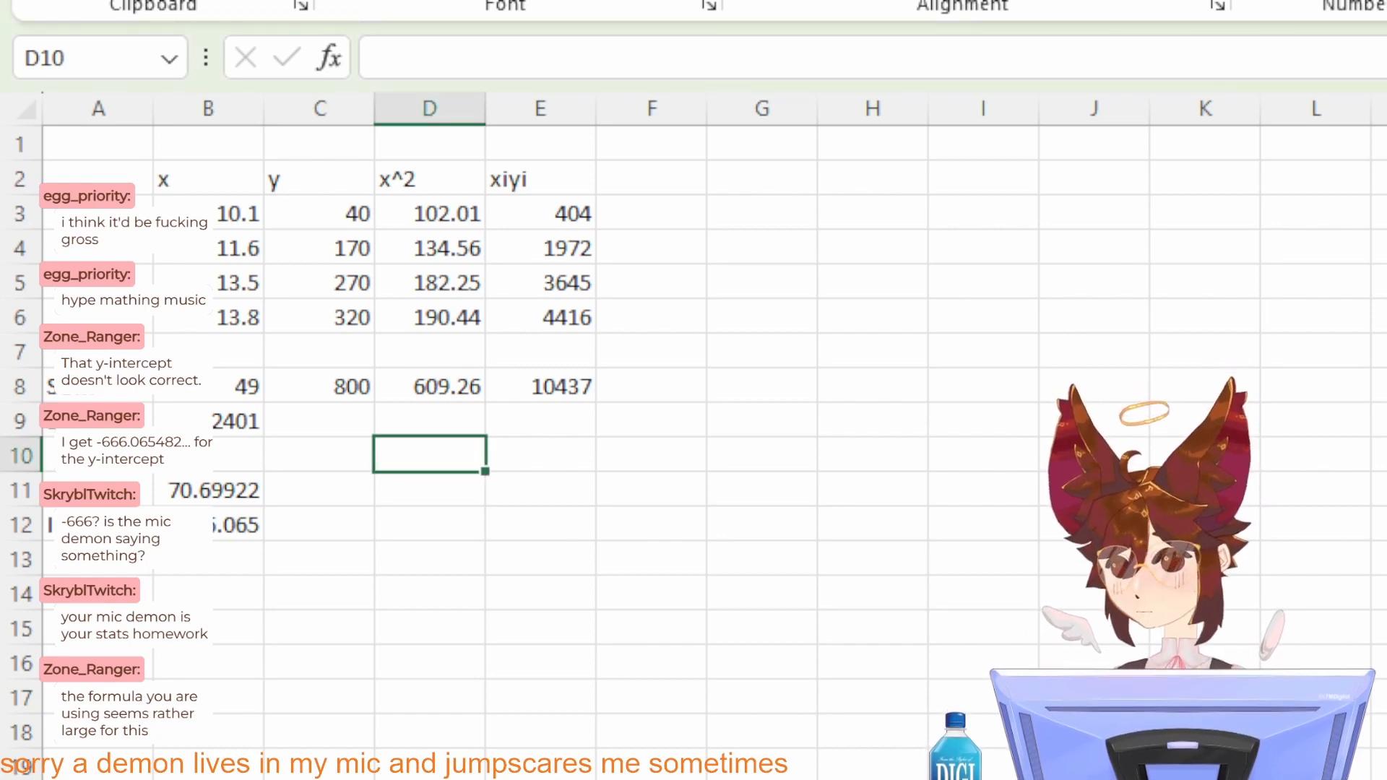
Step: Switch to Clip Studio Paint and paste the D summation equation image at the problem heading for reading
key("alt+Tab")
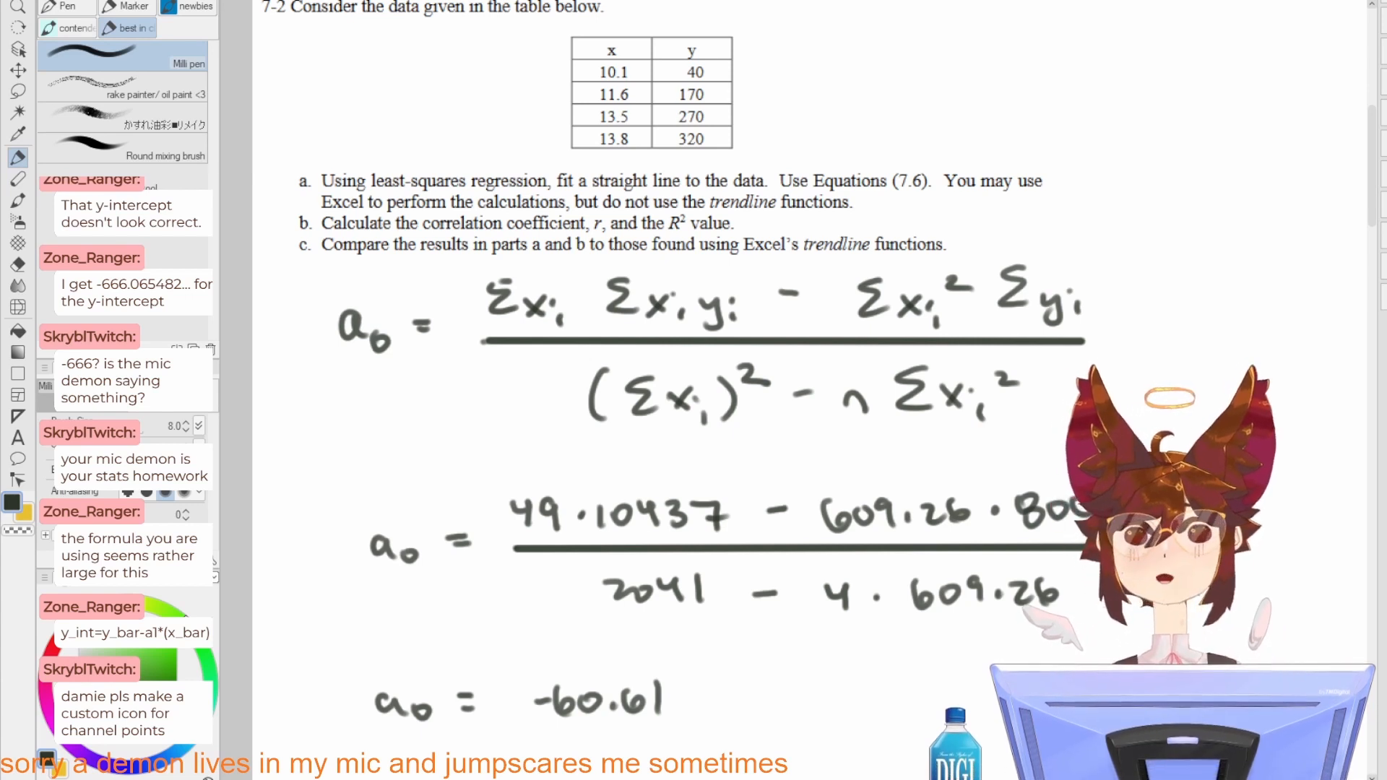
scroll(802, 331, "down", 3)
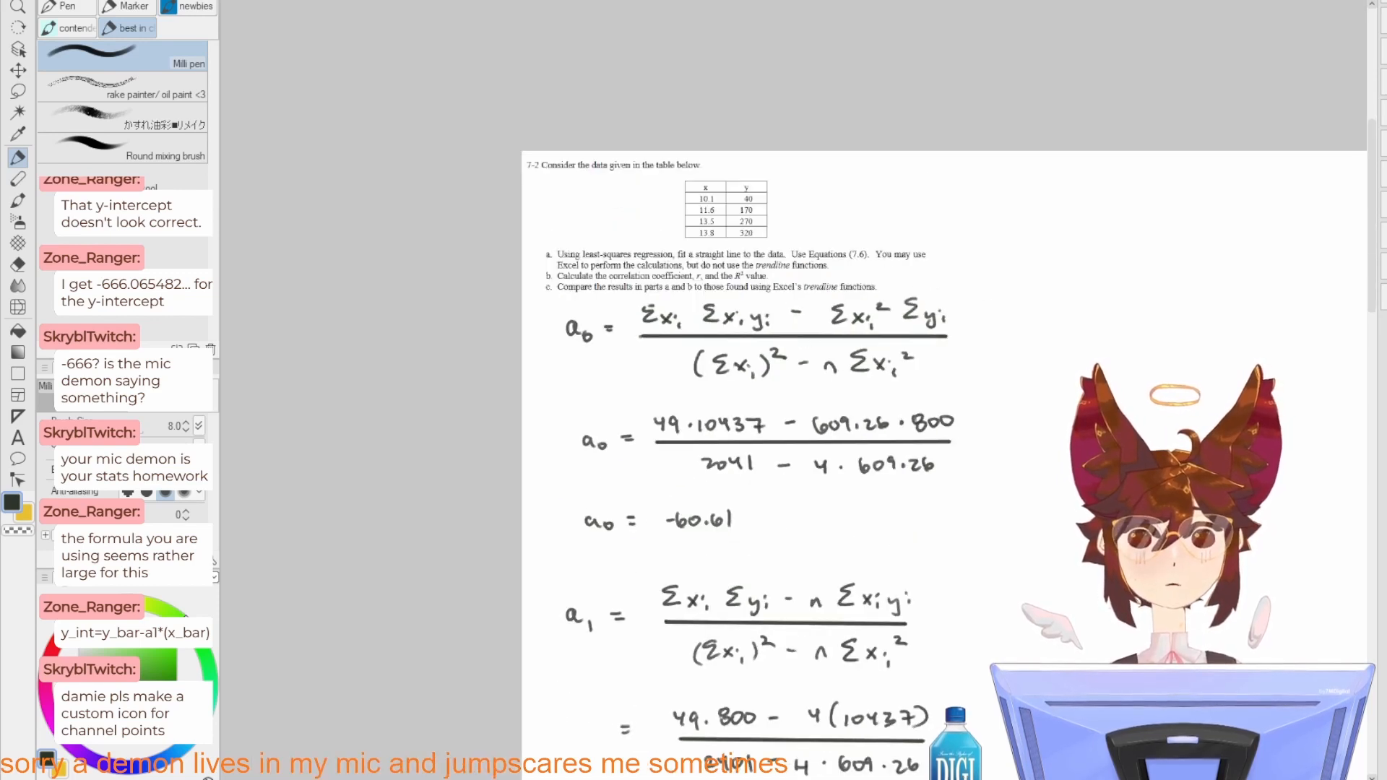
key("ctrl+v")
left_click_drag(642, 235, 678, 332)
scroll(588, 249, "up", 4)
scroll(587, 249, "up", 6)
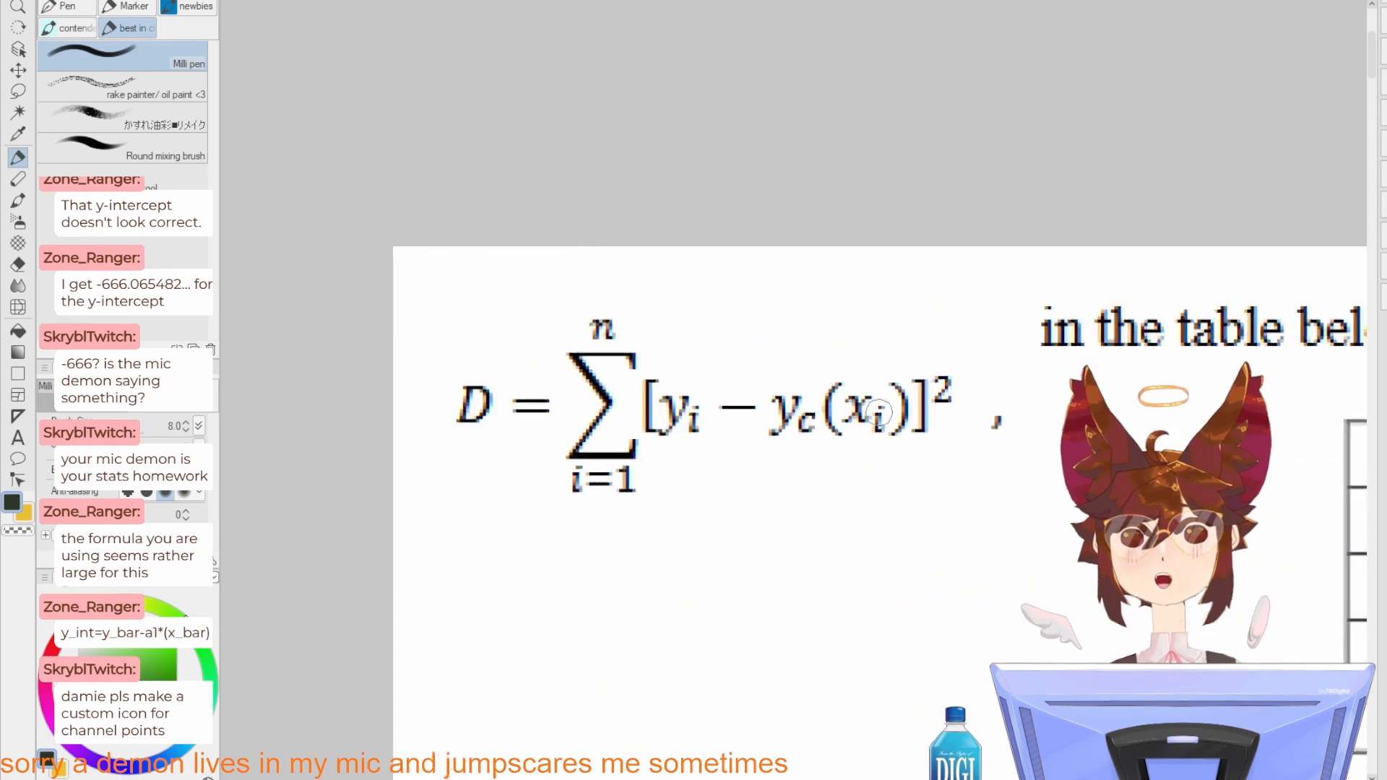
left_click_drag(888, 418, 795, 459)
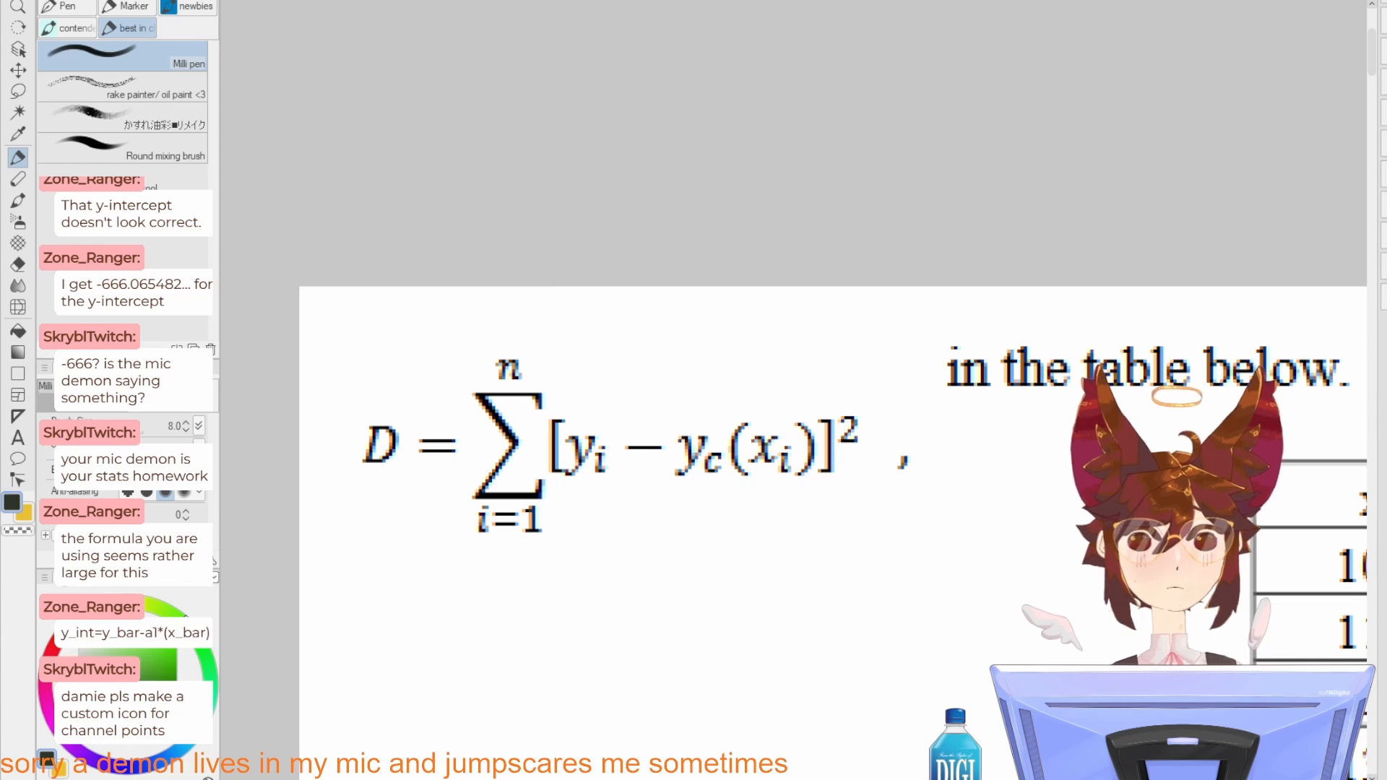
Step: Paste the image of the a0 and a1 equations beside the problem's data table and compare it with the handwritten a0 formula
key("ctrl+v")
scroll(951, 338, "down", 2)
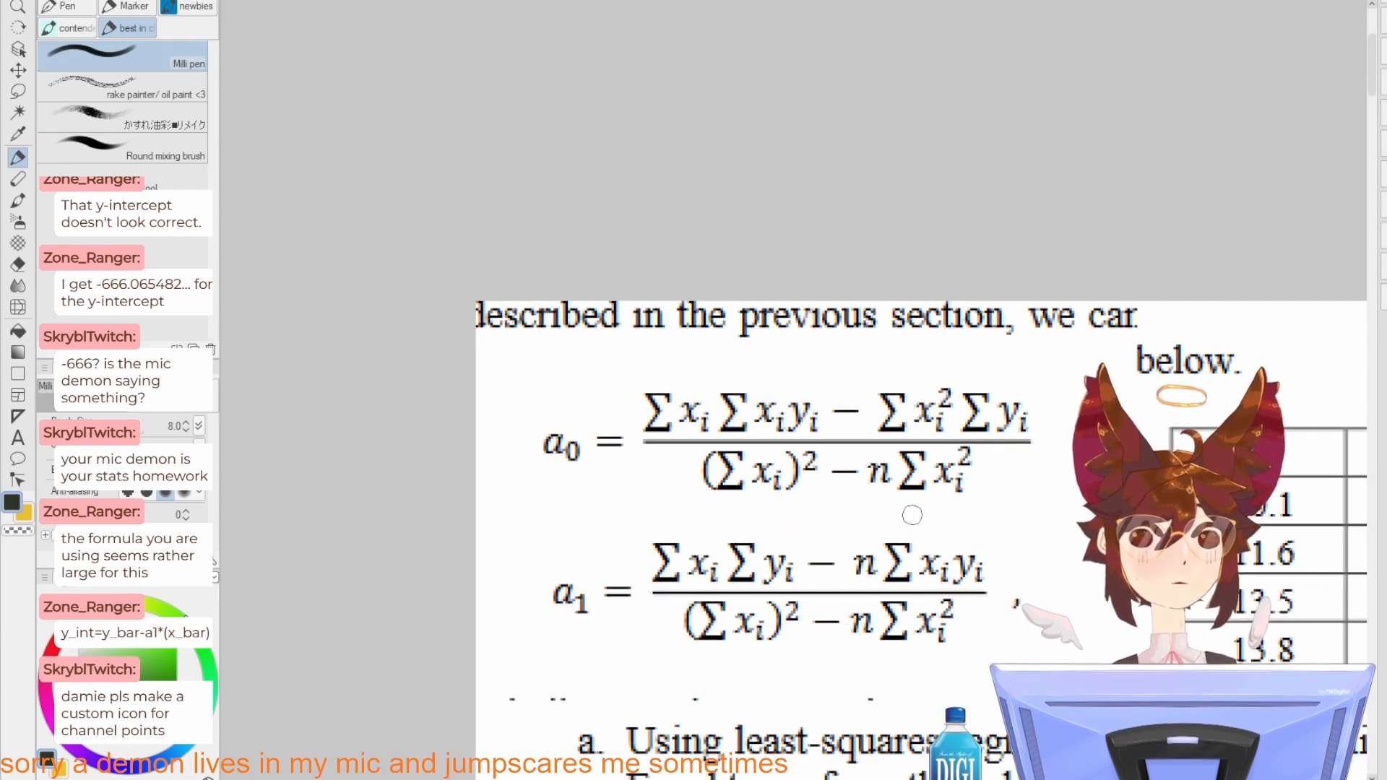
scroll(911, 515, "down", 1)
scroll(791, 283, "up", 5)
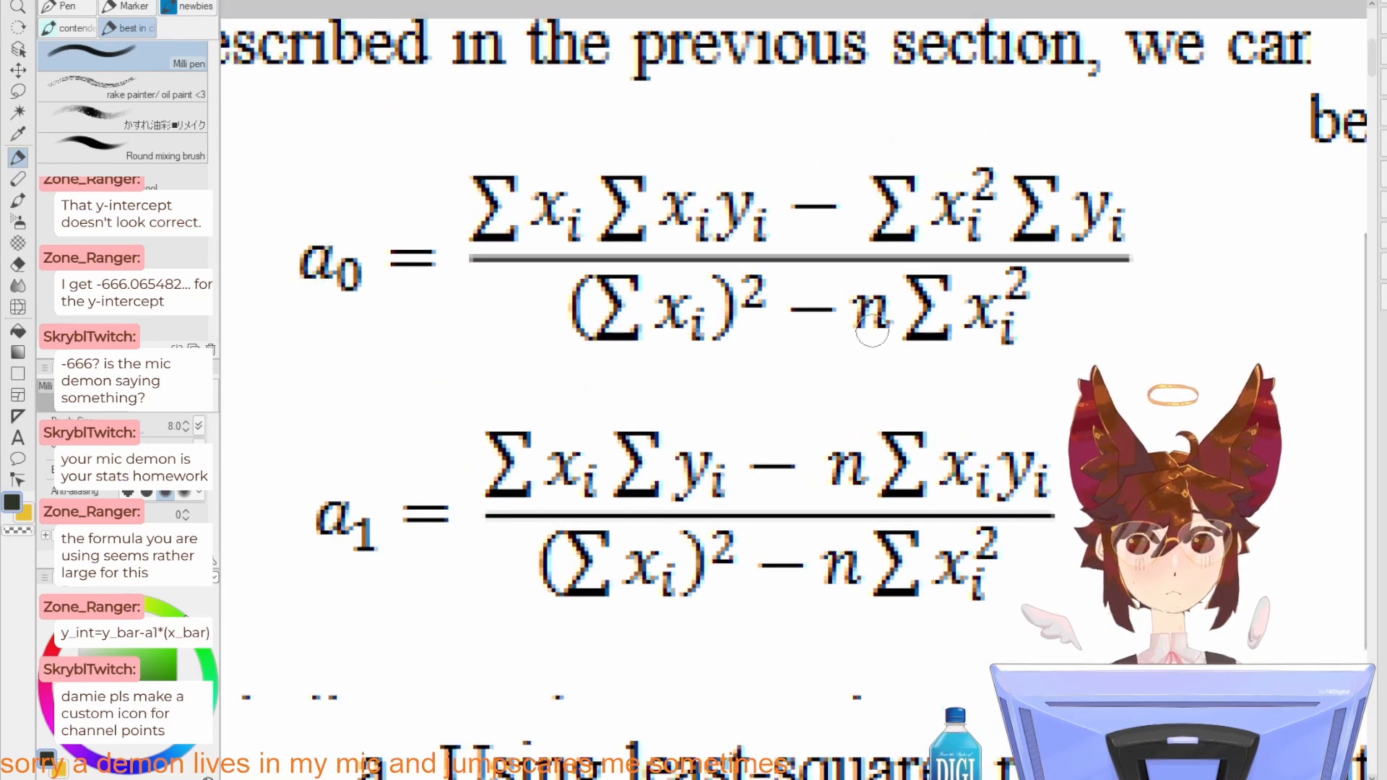
scroll(871, 330, "down", 2)
scroll(990, 330, "down", 1)
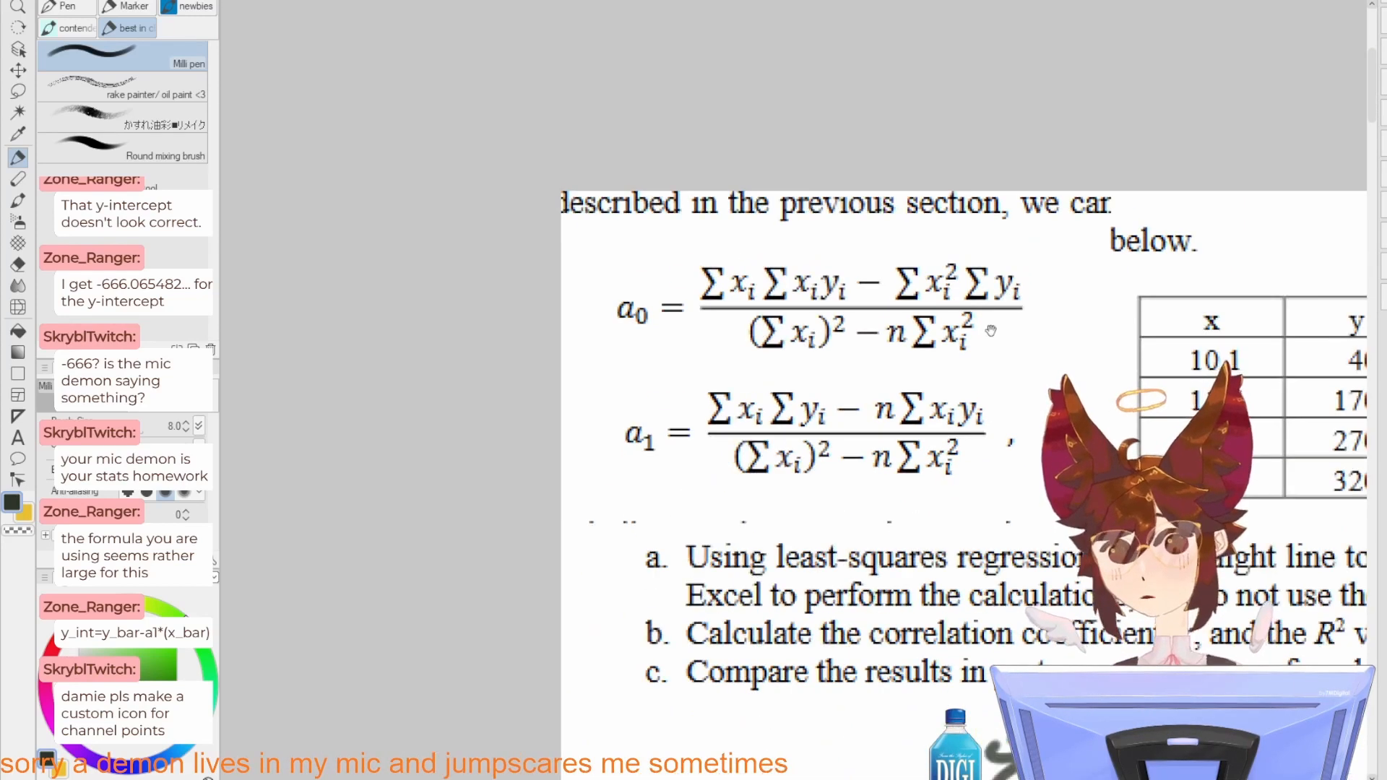
left_click_drag(991, 330, 895, 332)
scroll(959, 397, "down", 2)
left_click_drag(1054, 557, 793, 371)
scroll(823, 287, "down", 1)
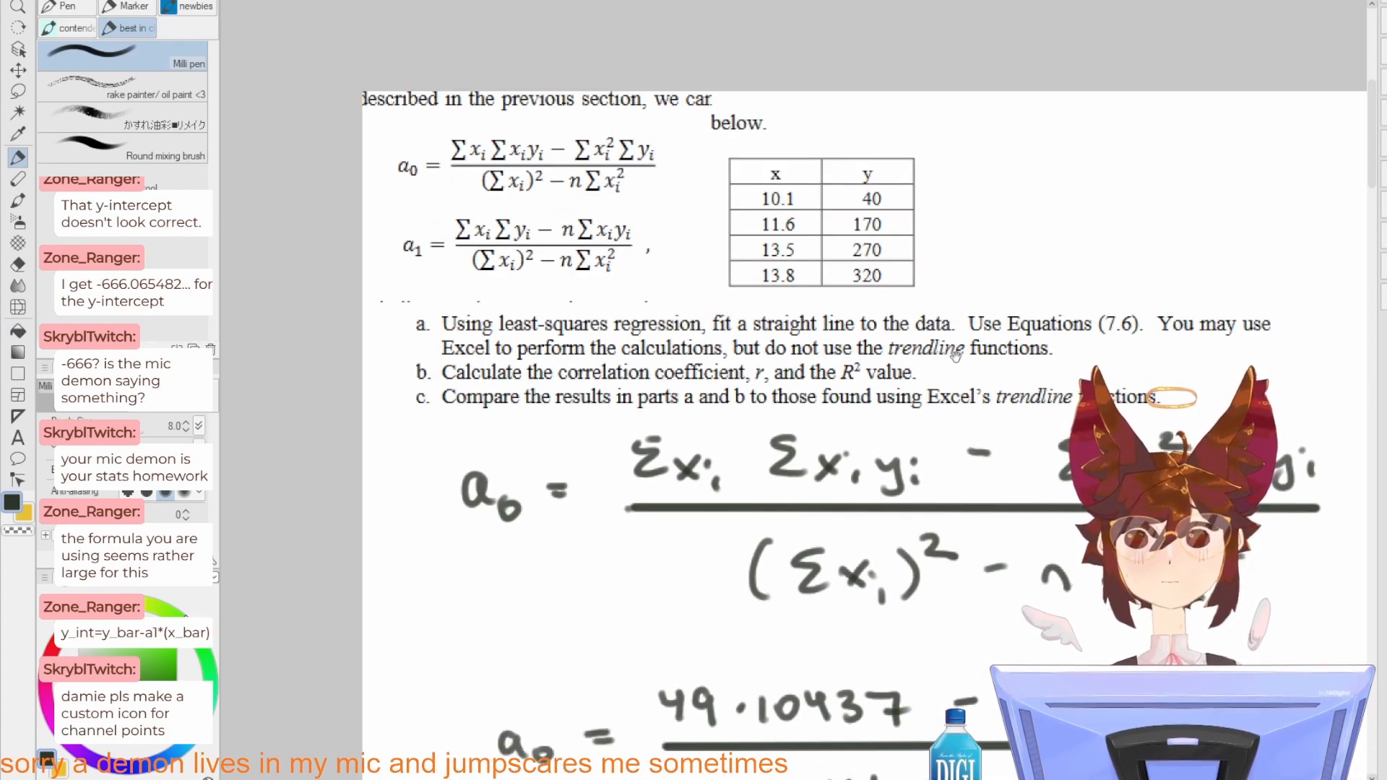
left_click_drag(956, 355, 877, 368)
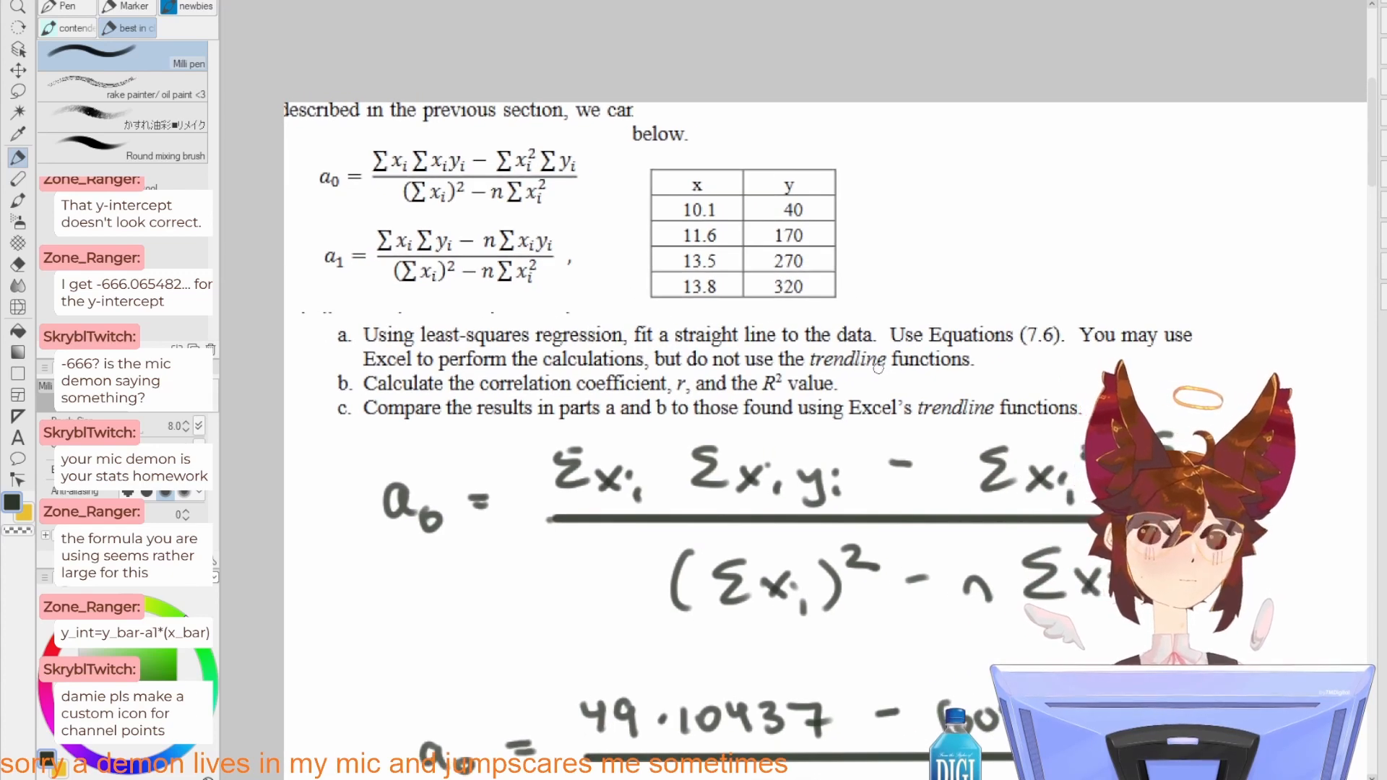
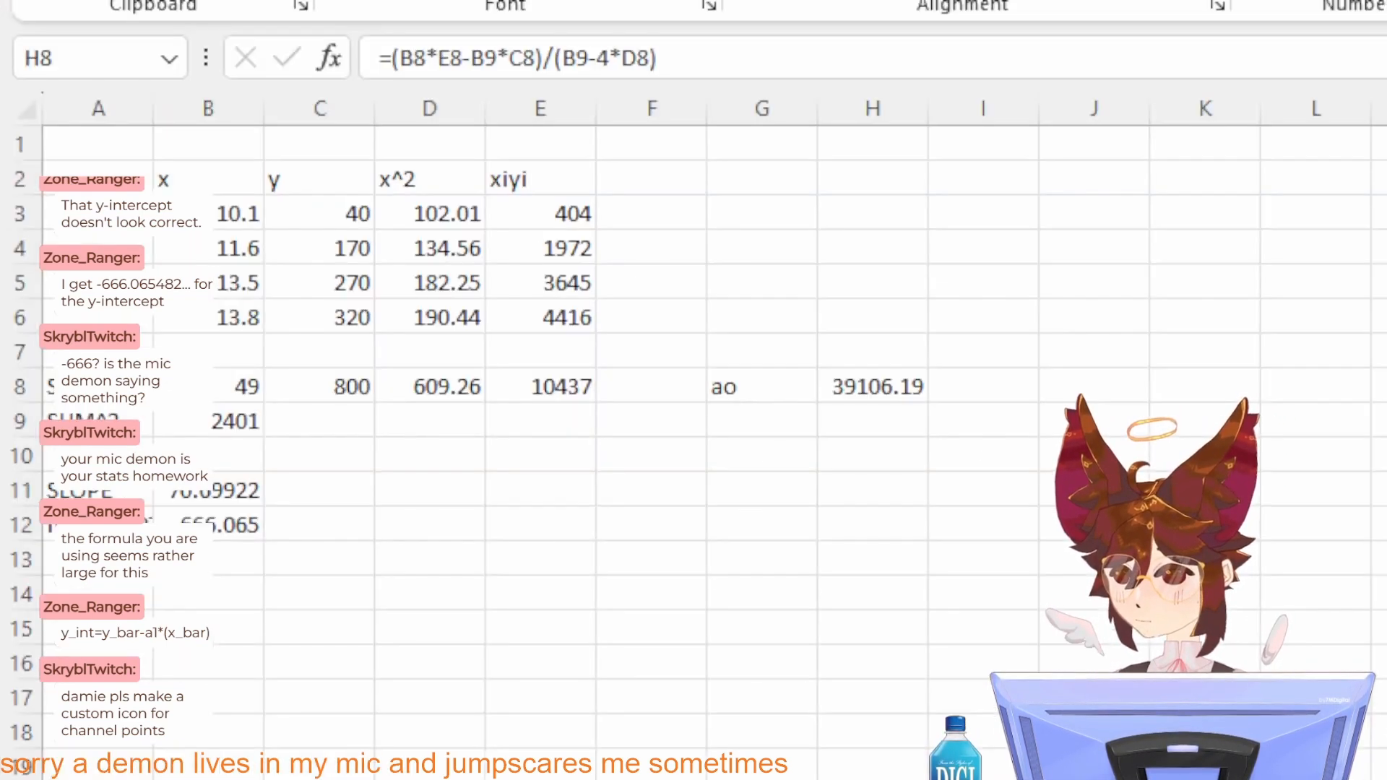
Step: Compare the B8*E8 term of the a0 formula in cell H8 with the reference a0 equation
left_click(877, 389)
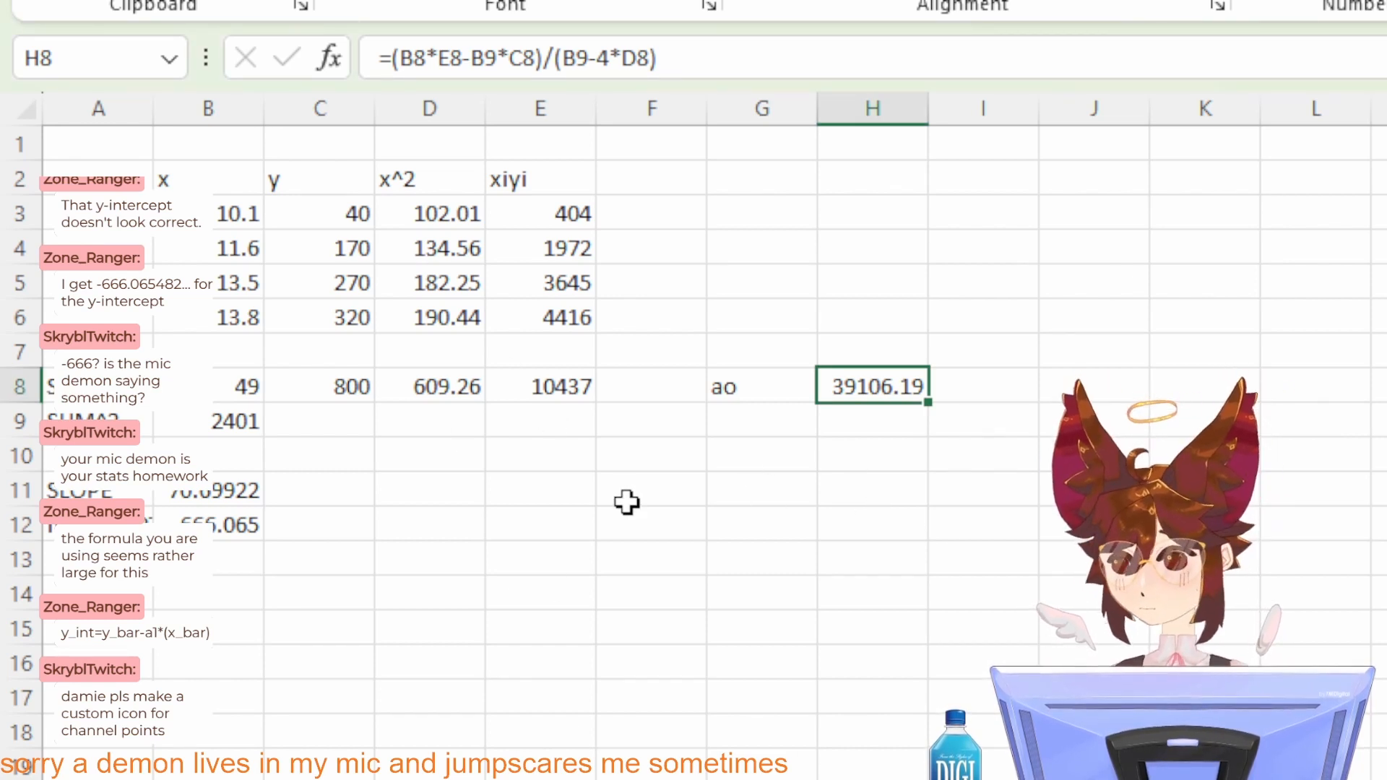
left_click(792, 388)
left_click(853, 388)
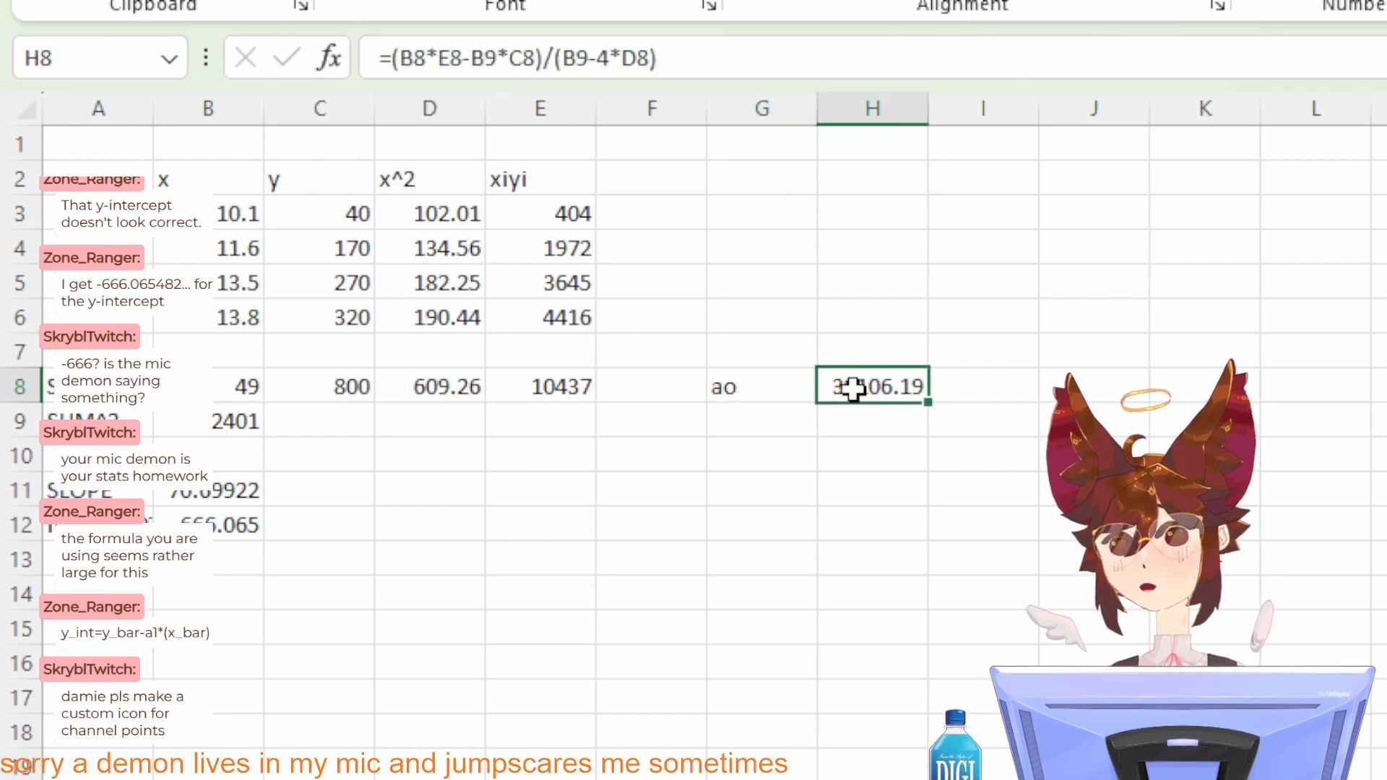
left_click(417, 63)
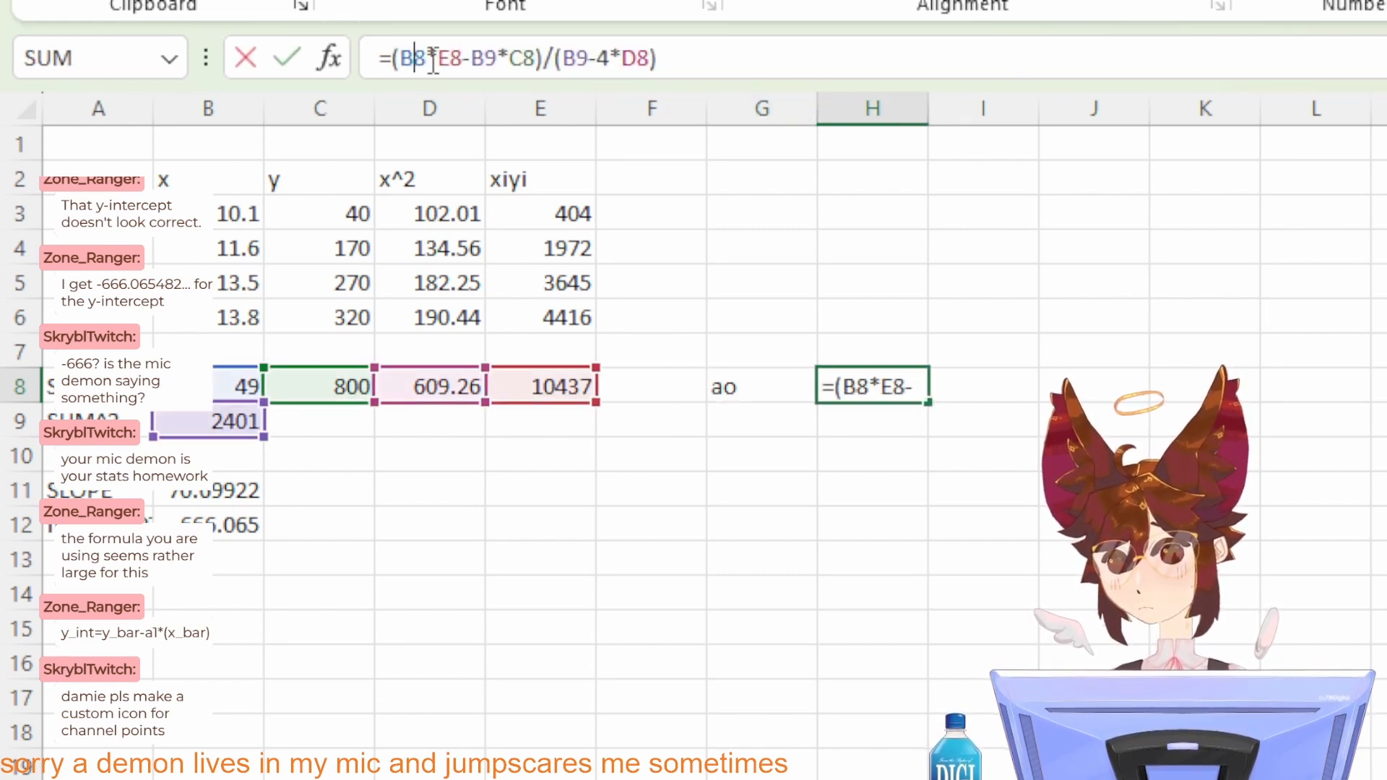
left_click(452, 58)
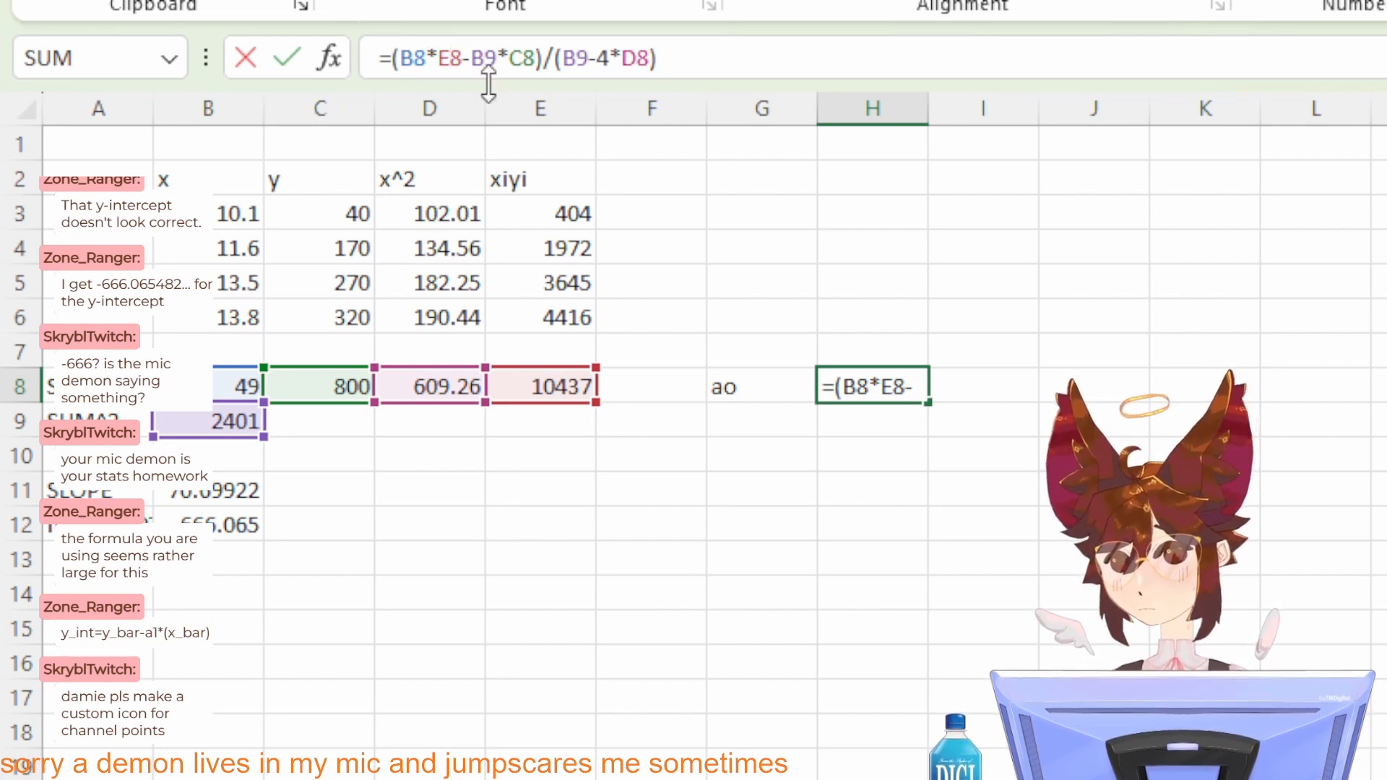
key("alt+Tab")
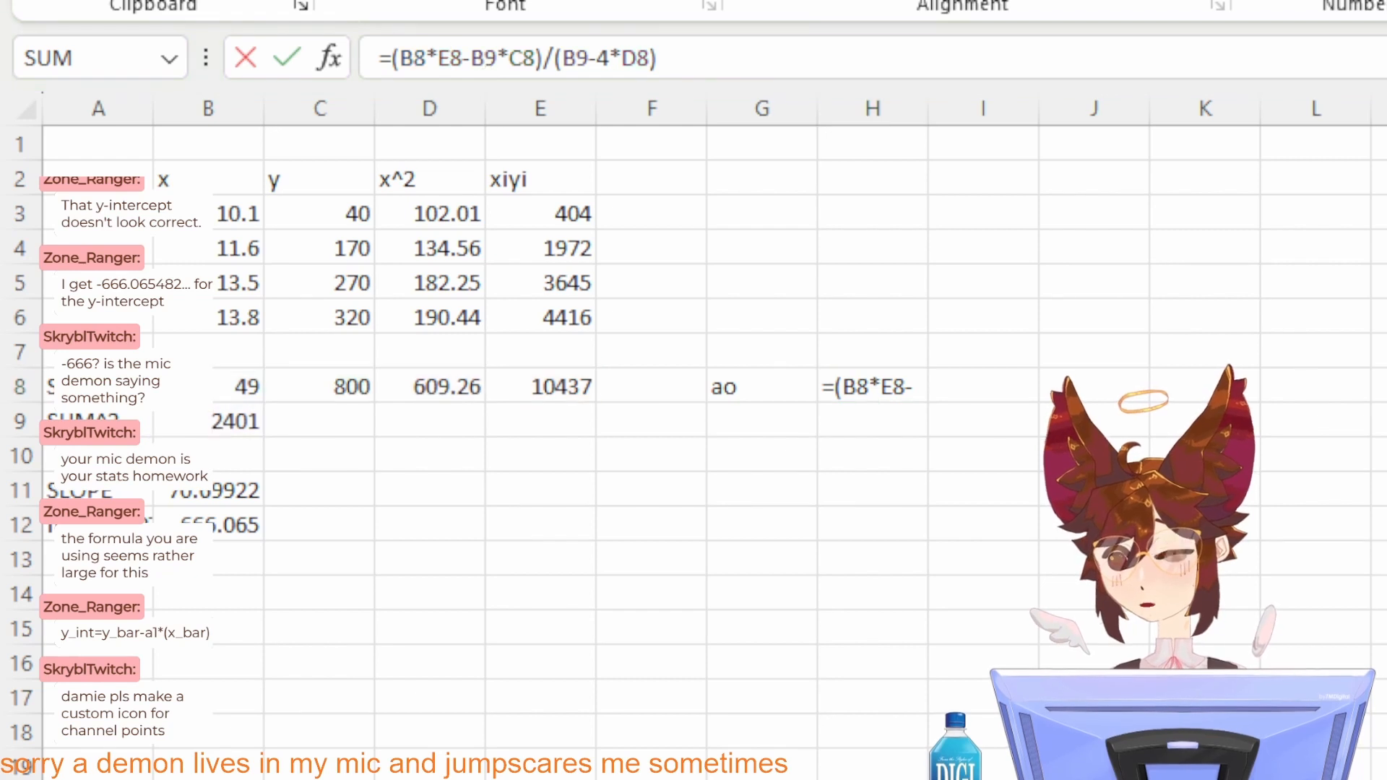
key("alt+Tab")
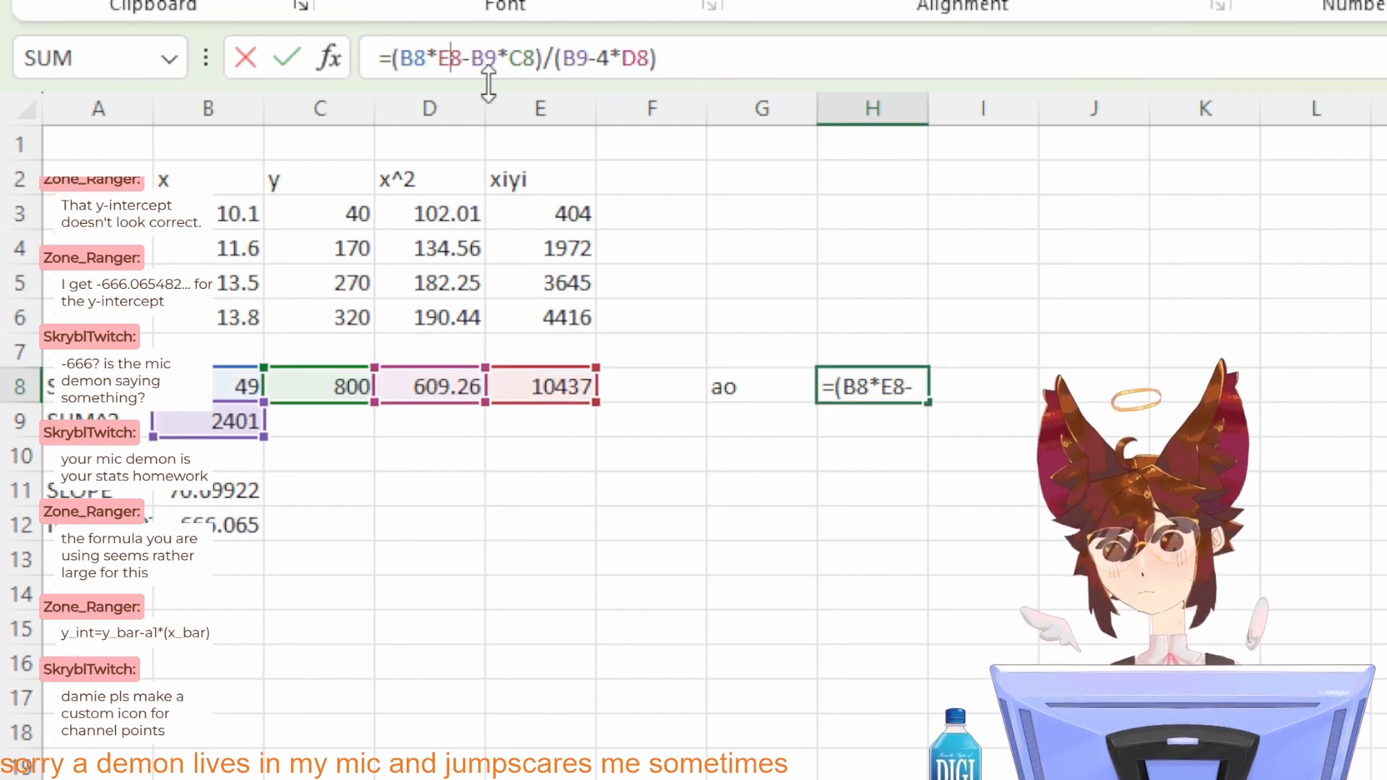
key("alt+Tab")
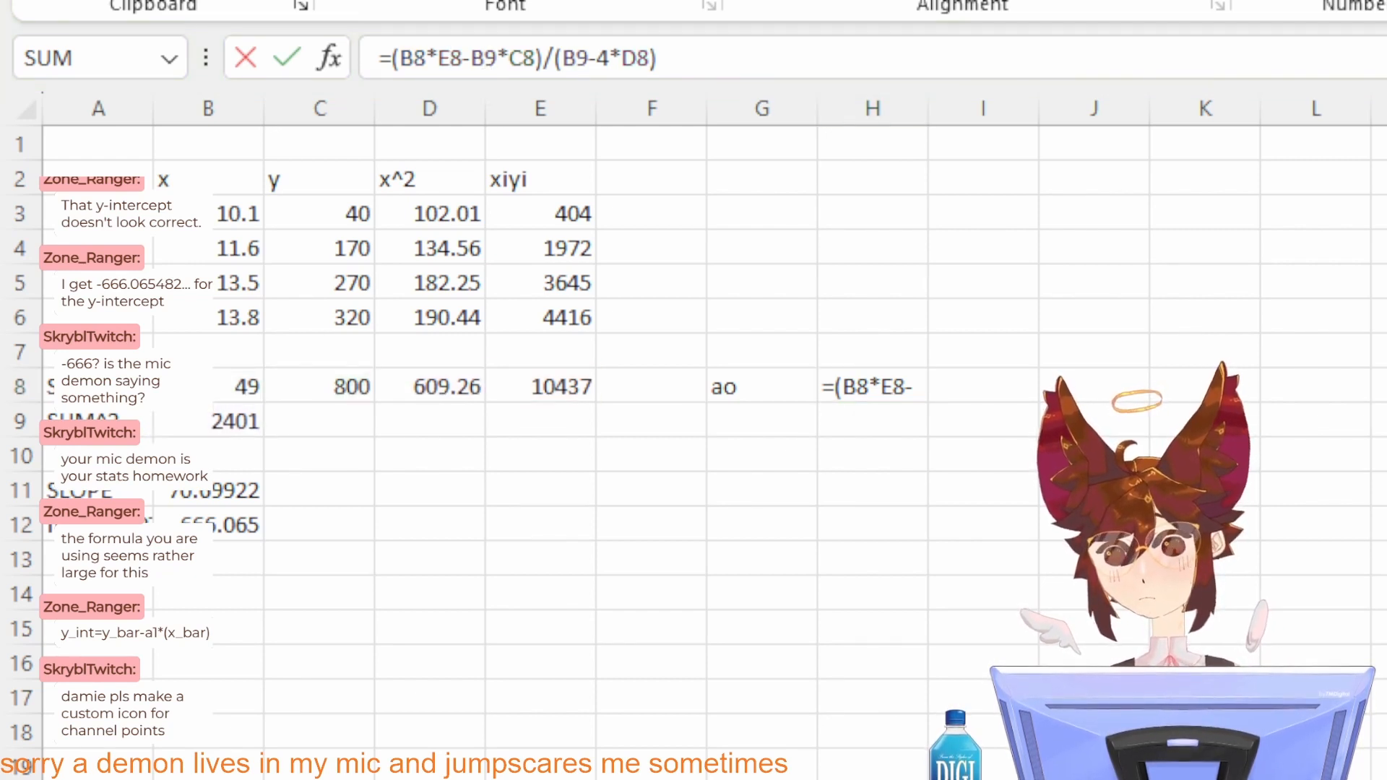
key("alt+Tab")
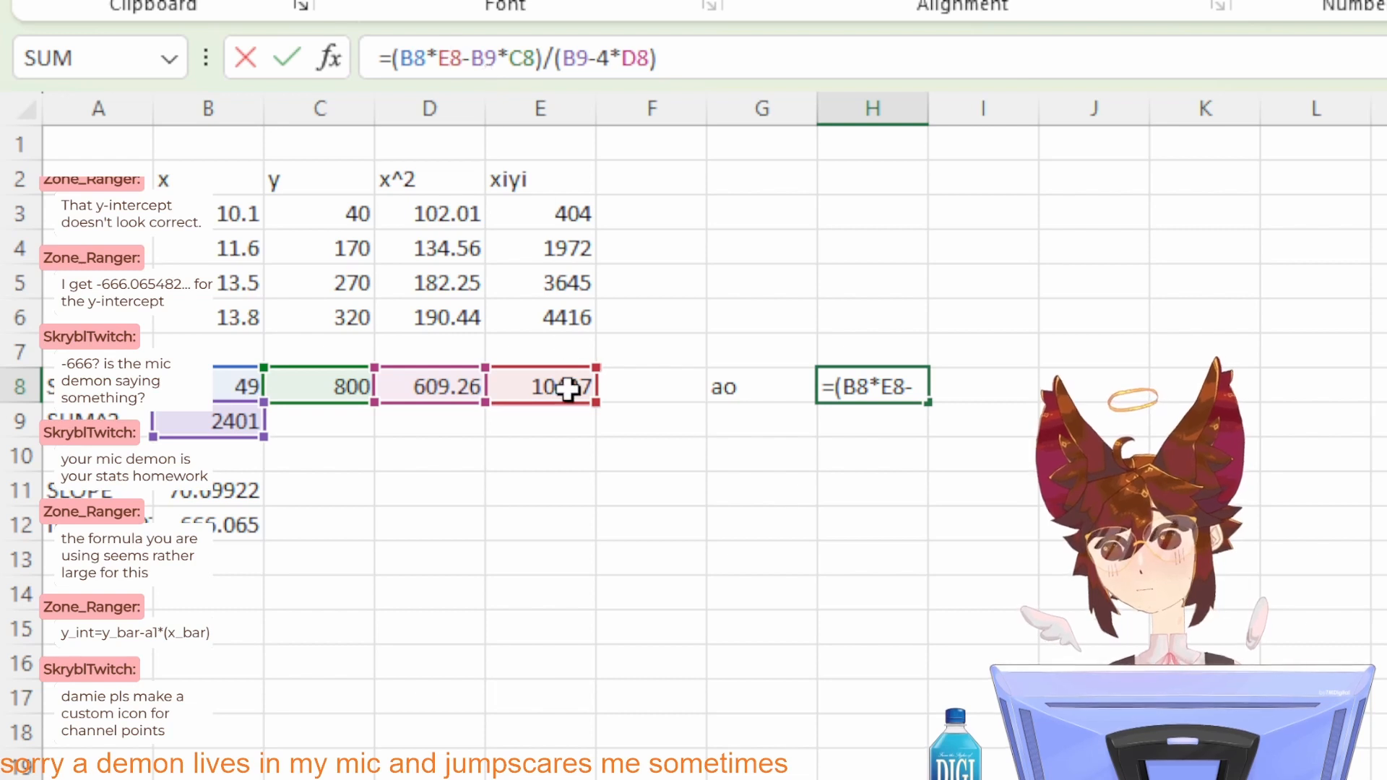
Step: Compare the B9*C8 term in H8's numerator with the reference a0 equation
left_click(499, 58)
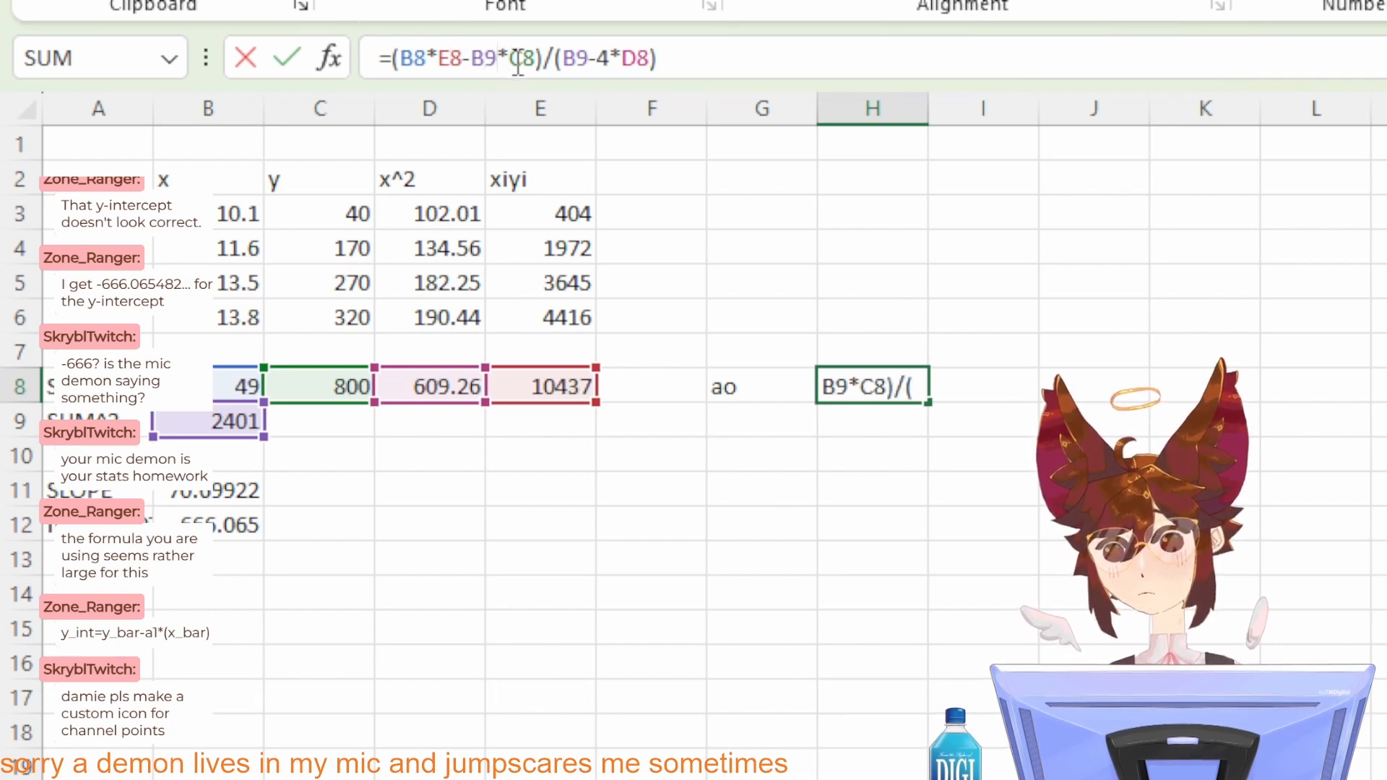
key("alt+Tab")
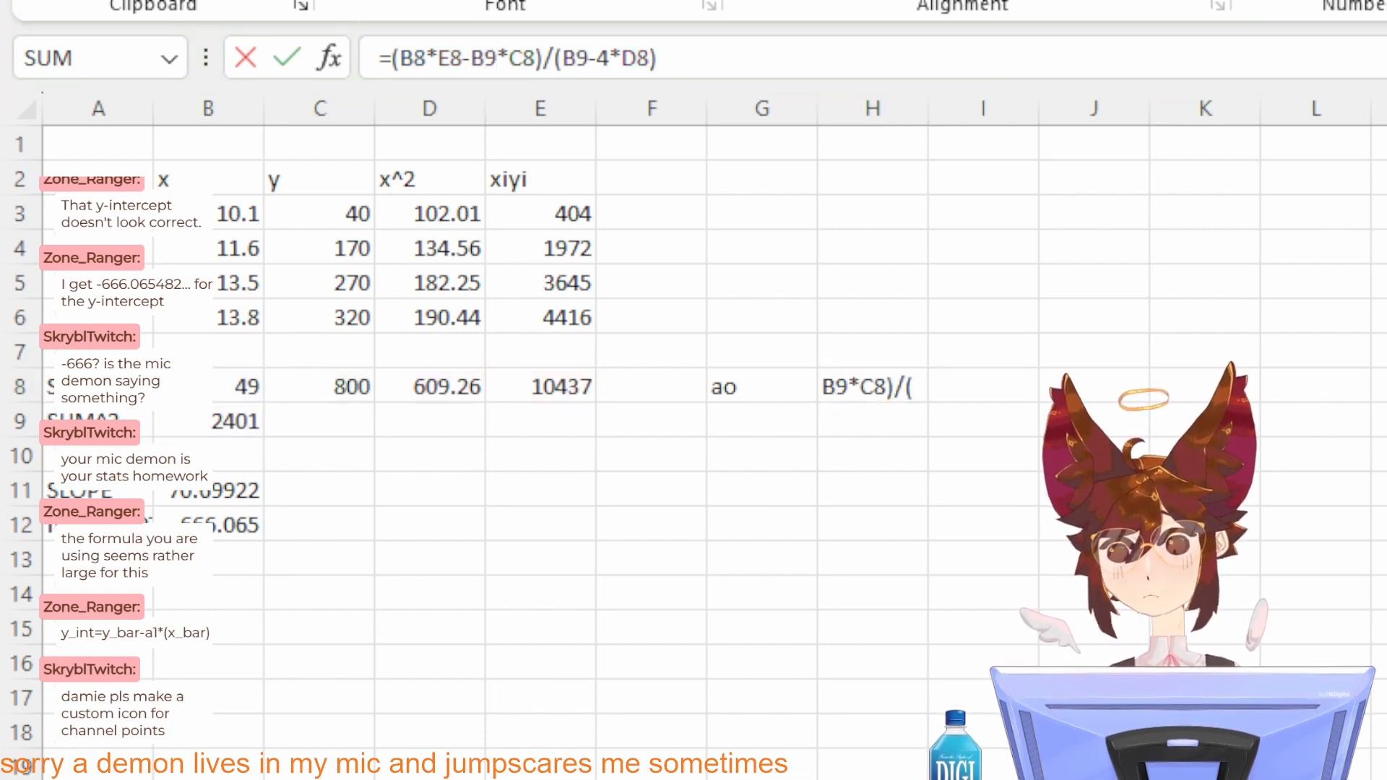
key("alt+Tab")
key("alt+Tab")
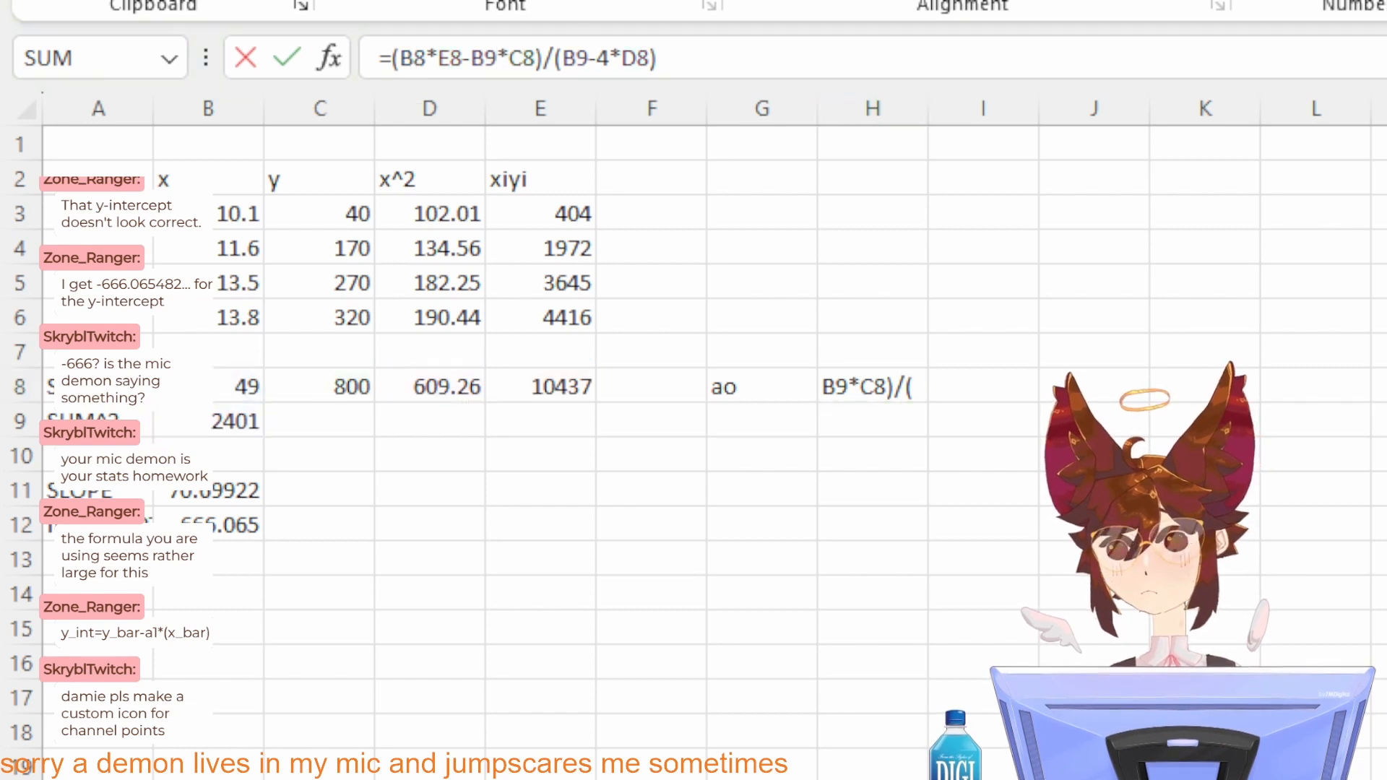
key("alt+Tab")
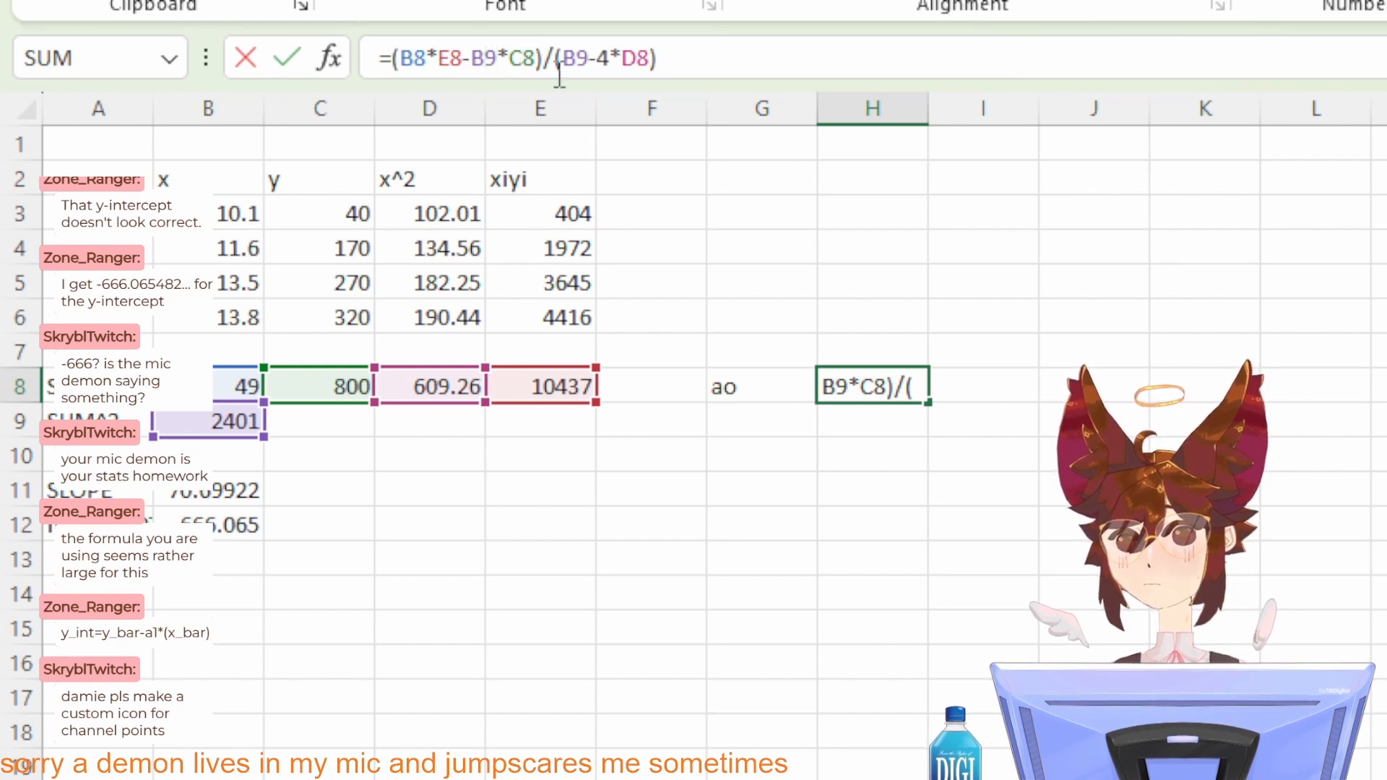
key("alt+Tab")
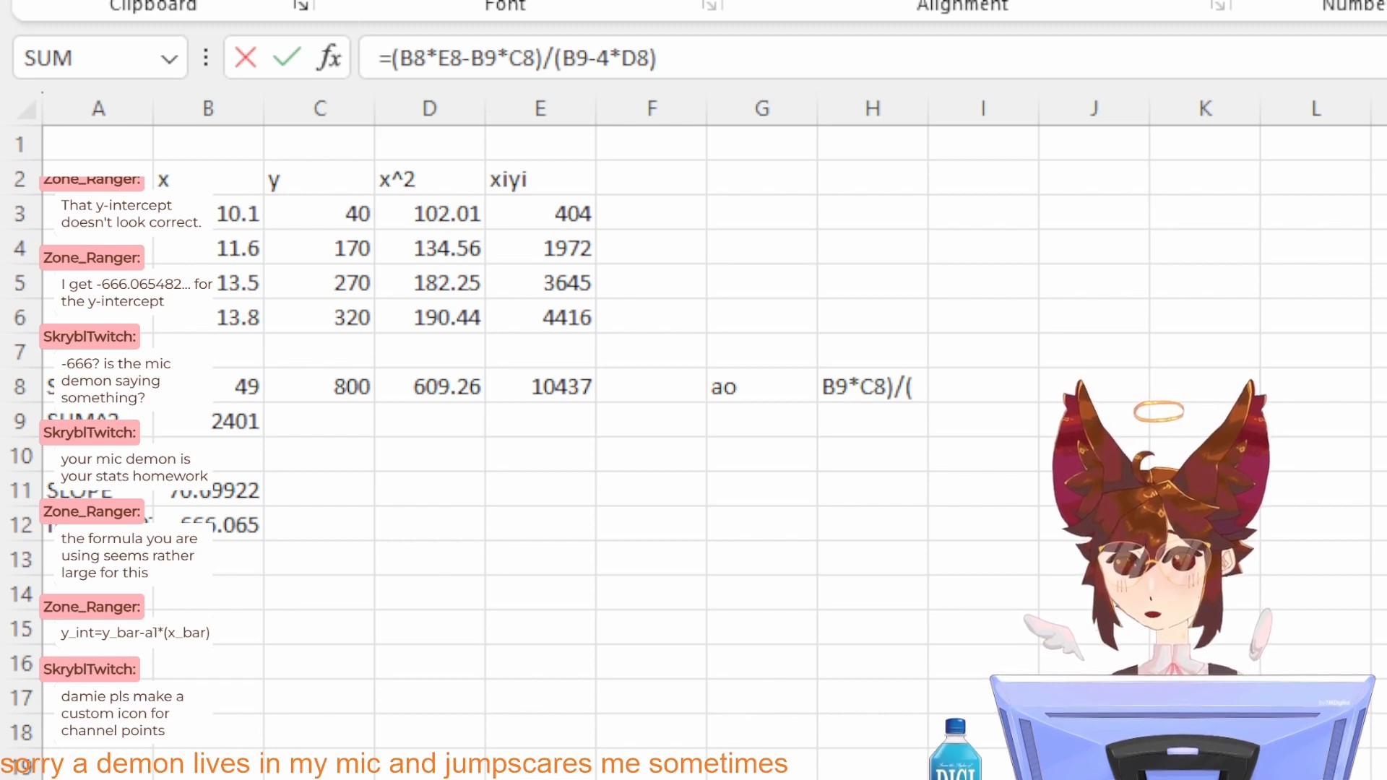
left_click(523, 58)
left_click(475, 53)
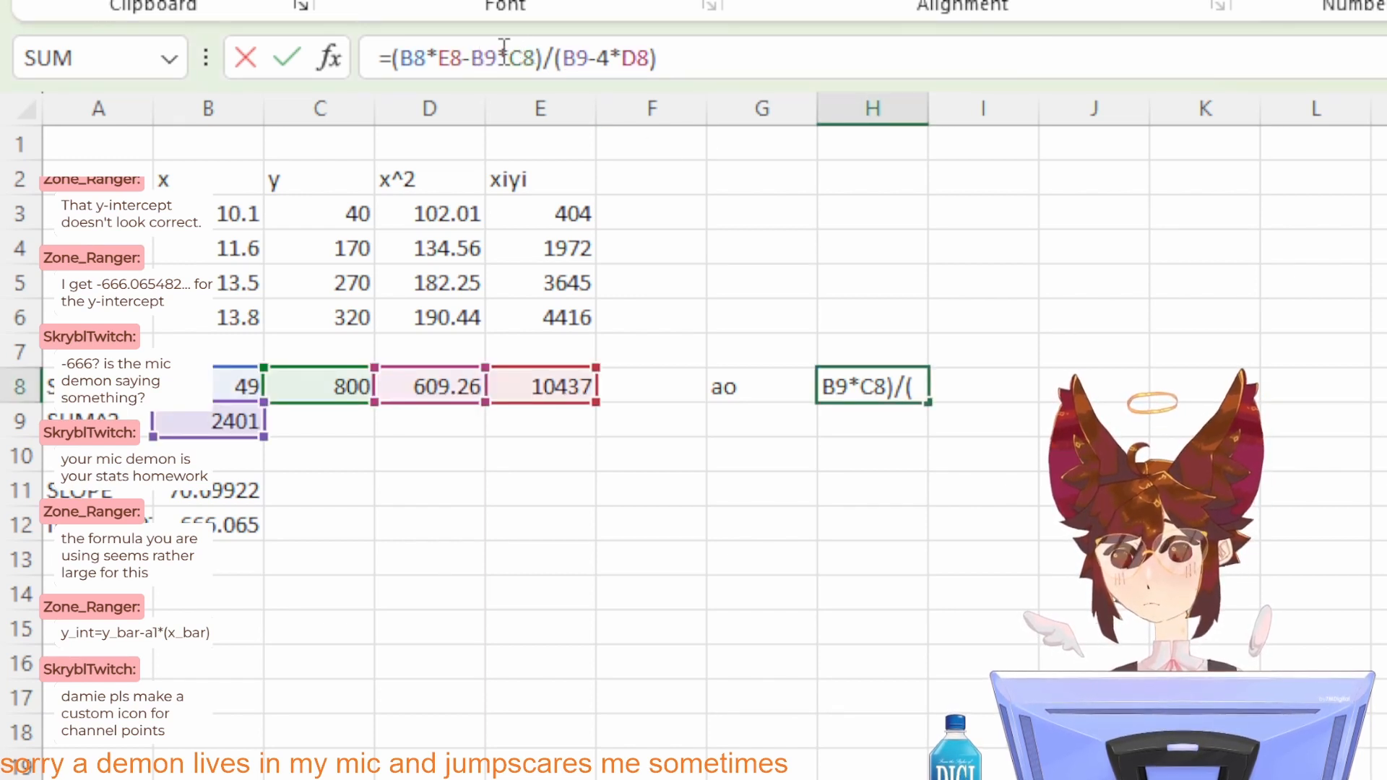
left_click(497, 55)
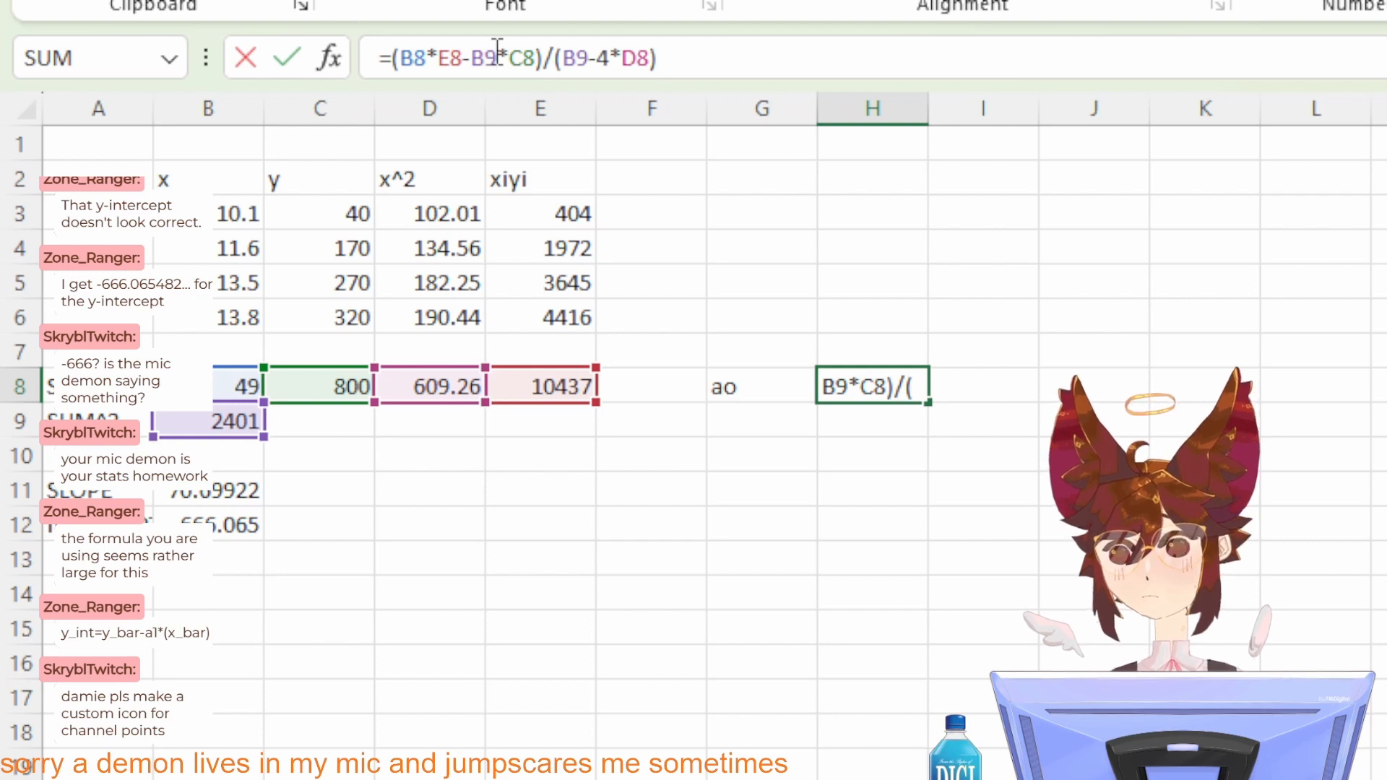
left_click(527, 53)
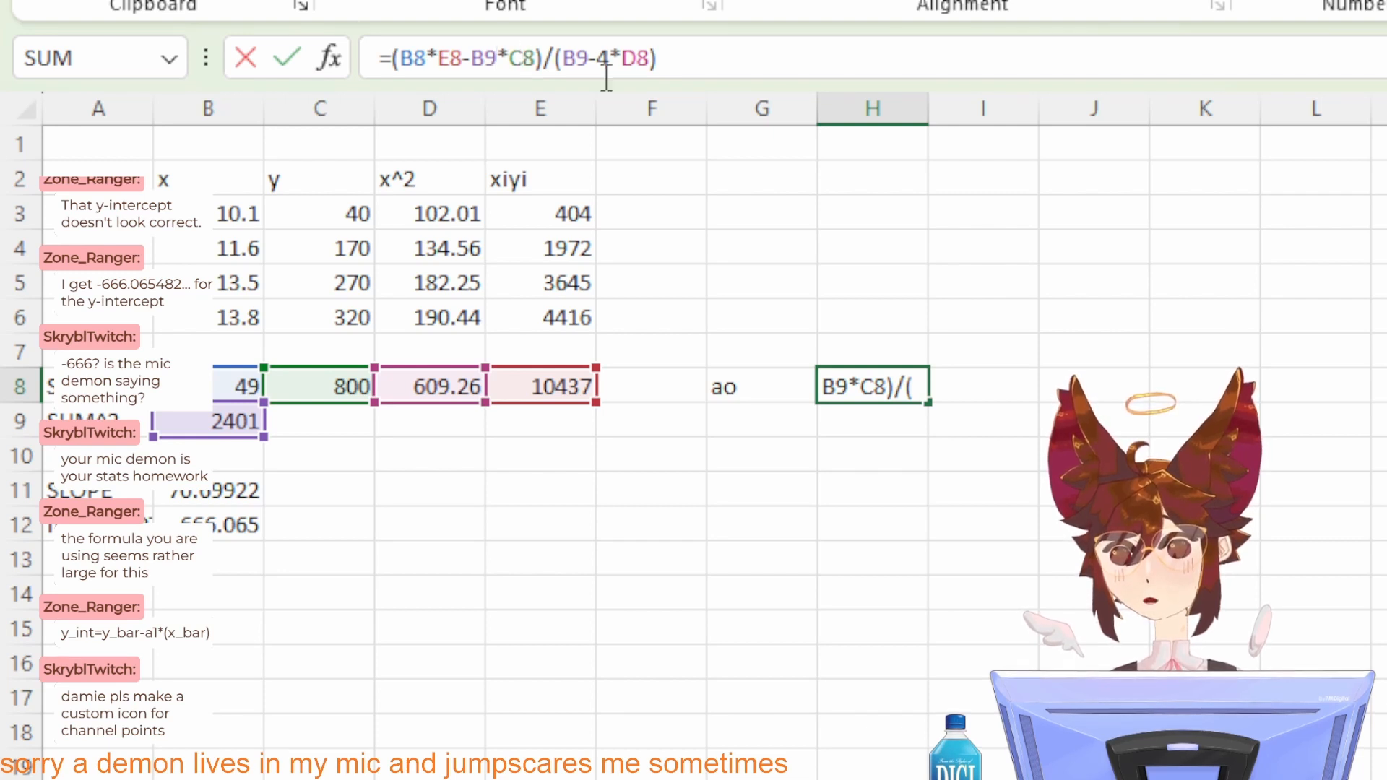
Step: Check the denominator B9-4*D8 in H8 against the reference a0 equation
key("alt+Tab")
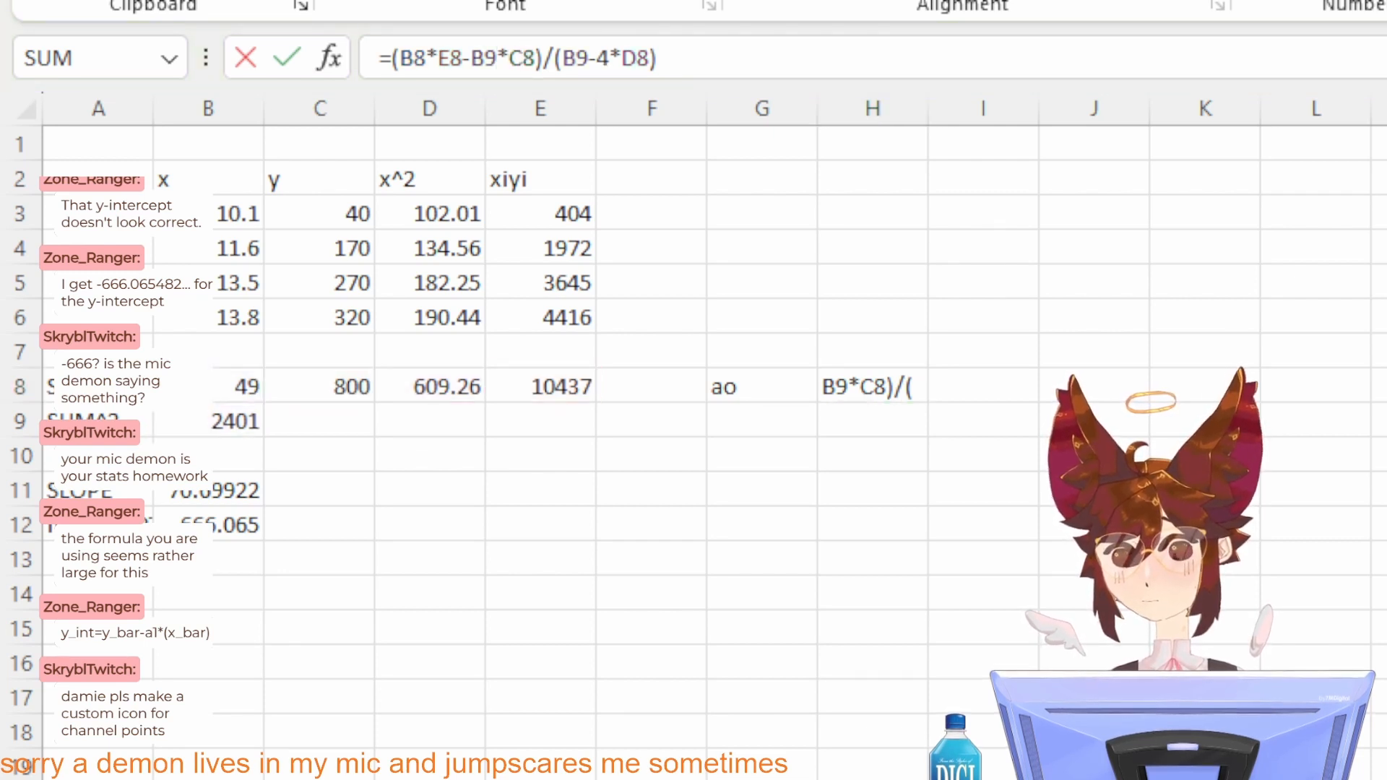
key("alt+Tab")
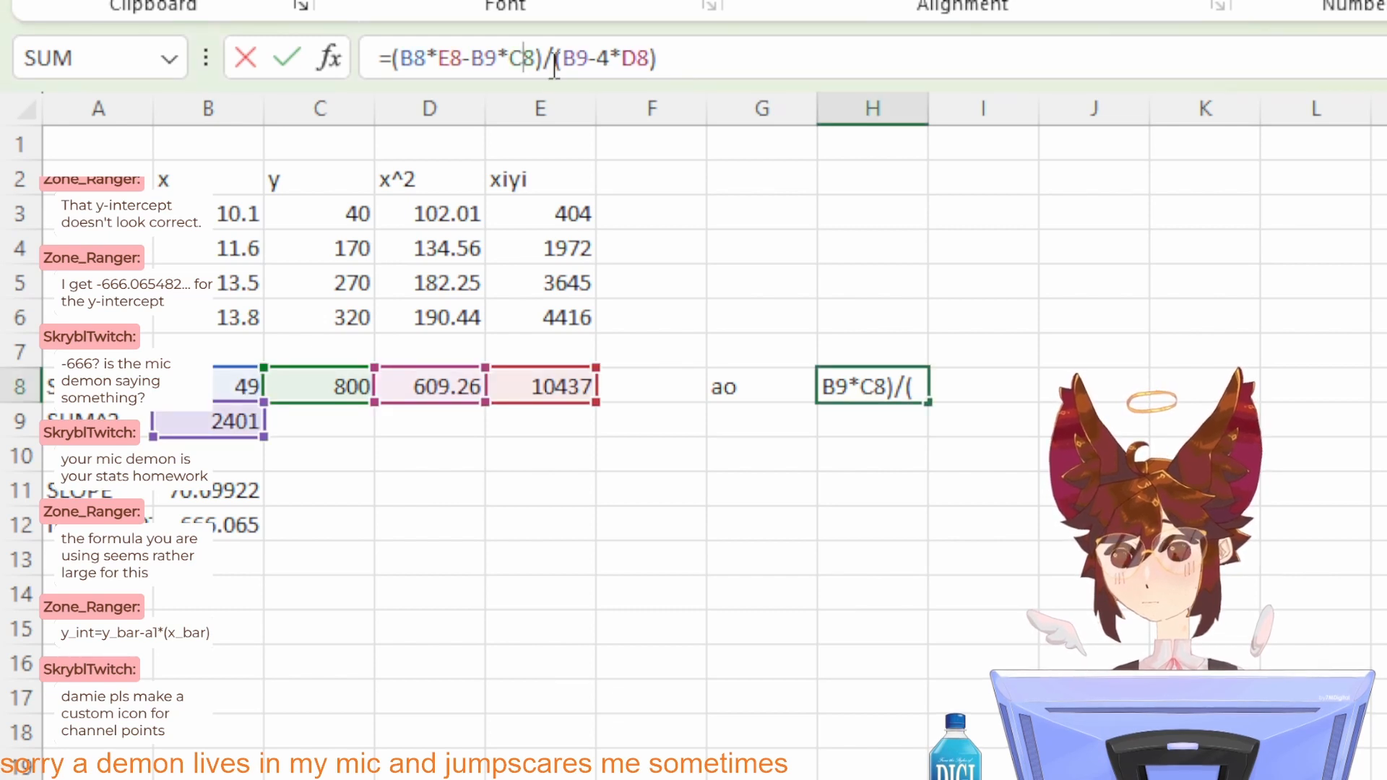
left_click(581, 52)
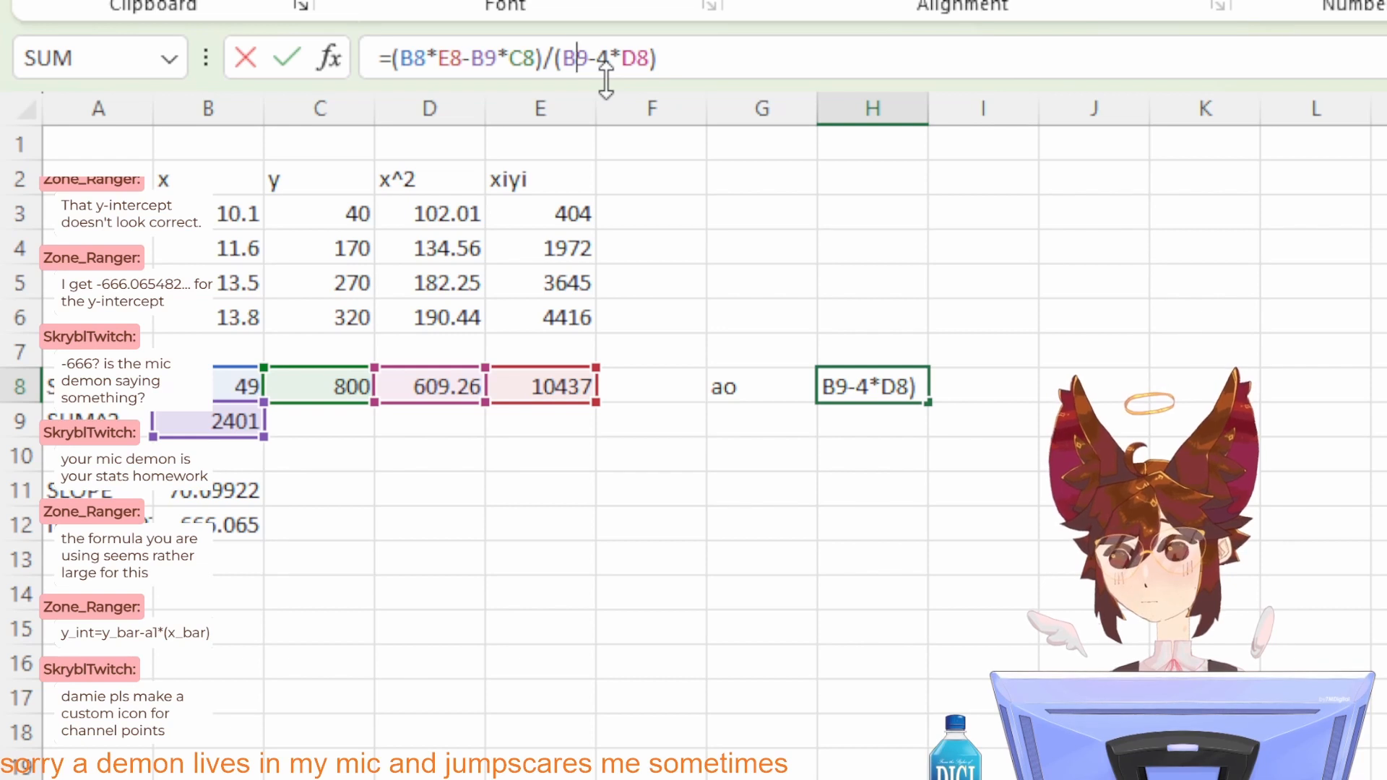
key("alt+Tab")
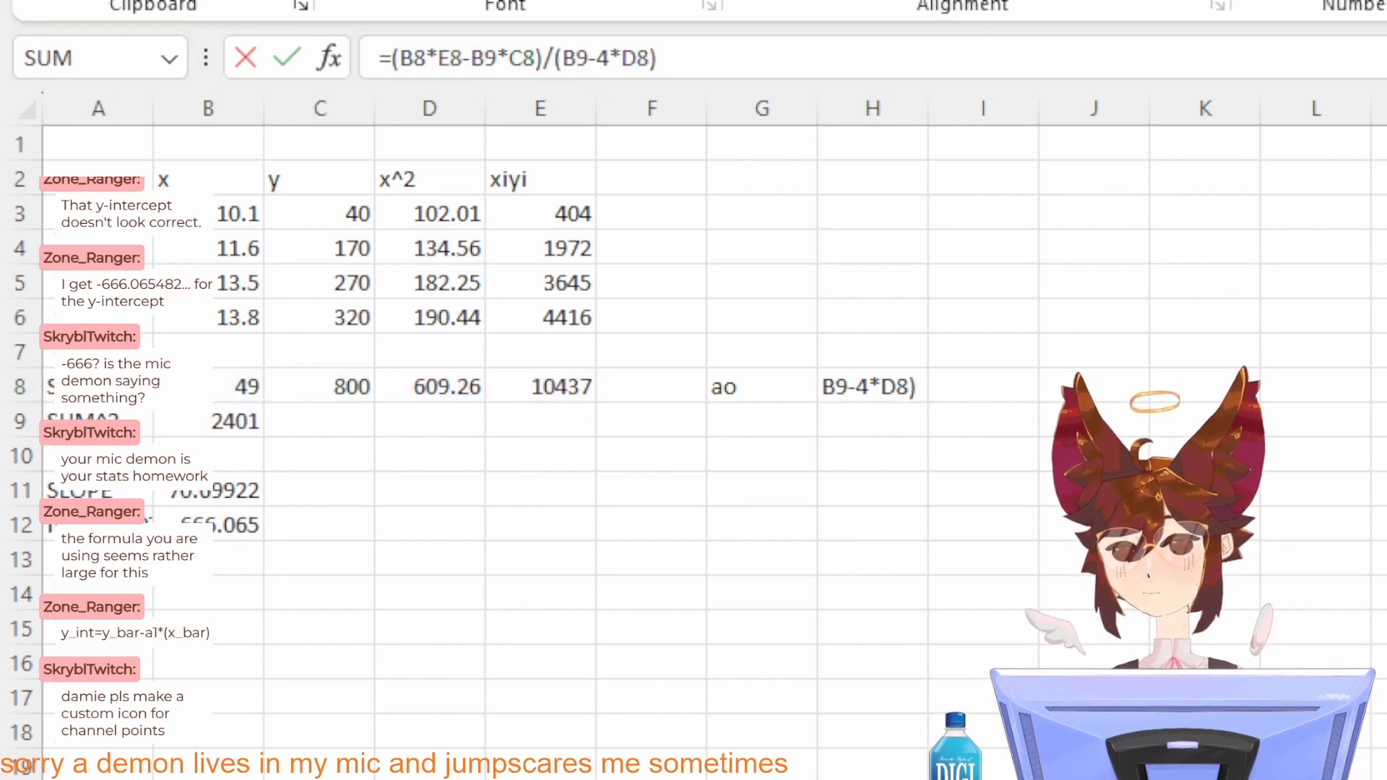
Step: Enclose the 4*D8 product in H8's denominator in parentheses, making the denominator (B9-(4*D8))
left_click(607, 54)
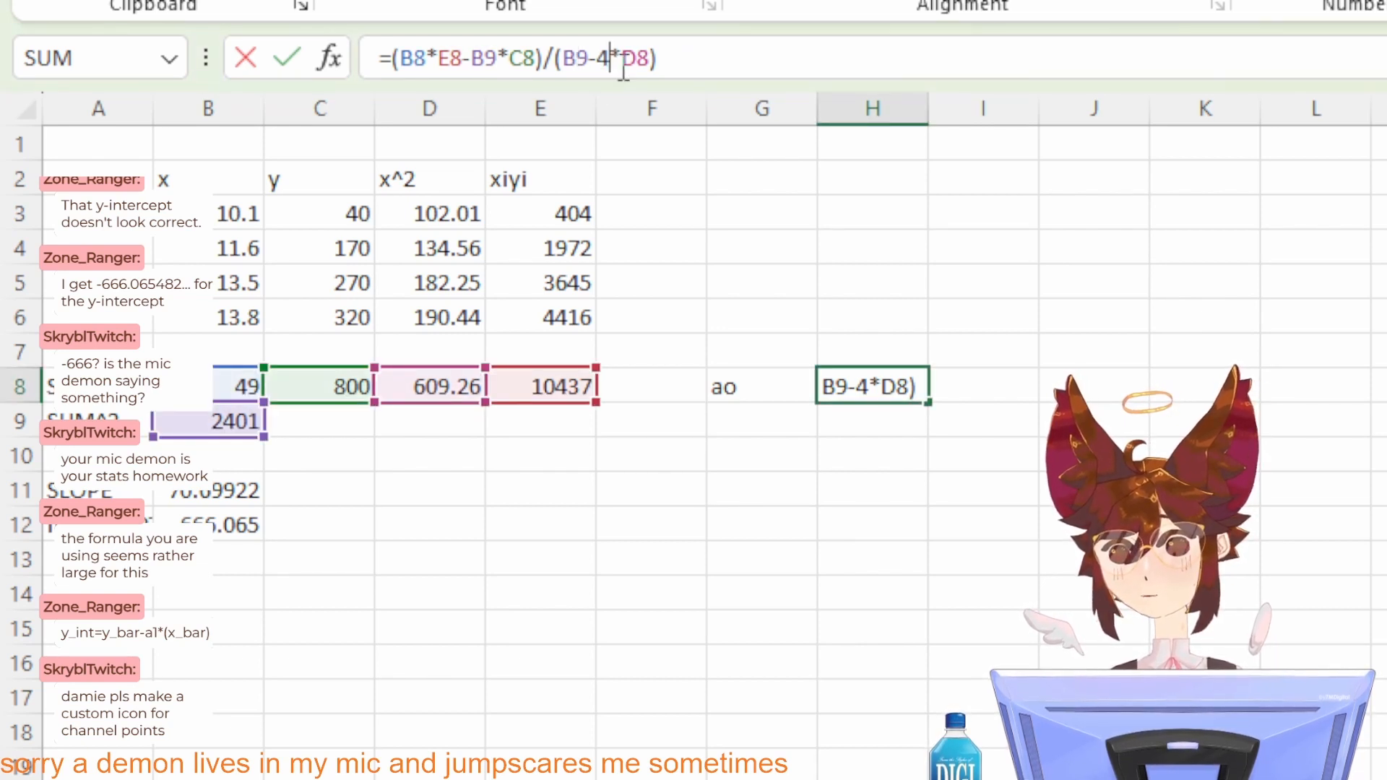
type("(")
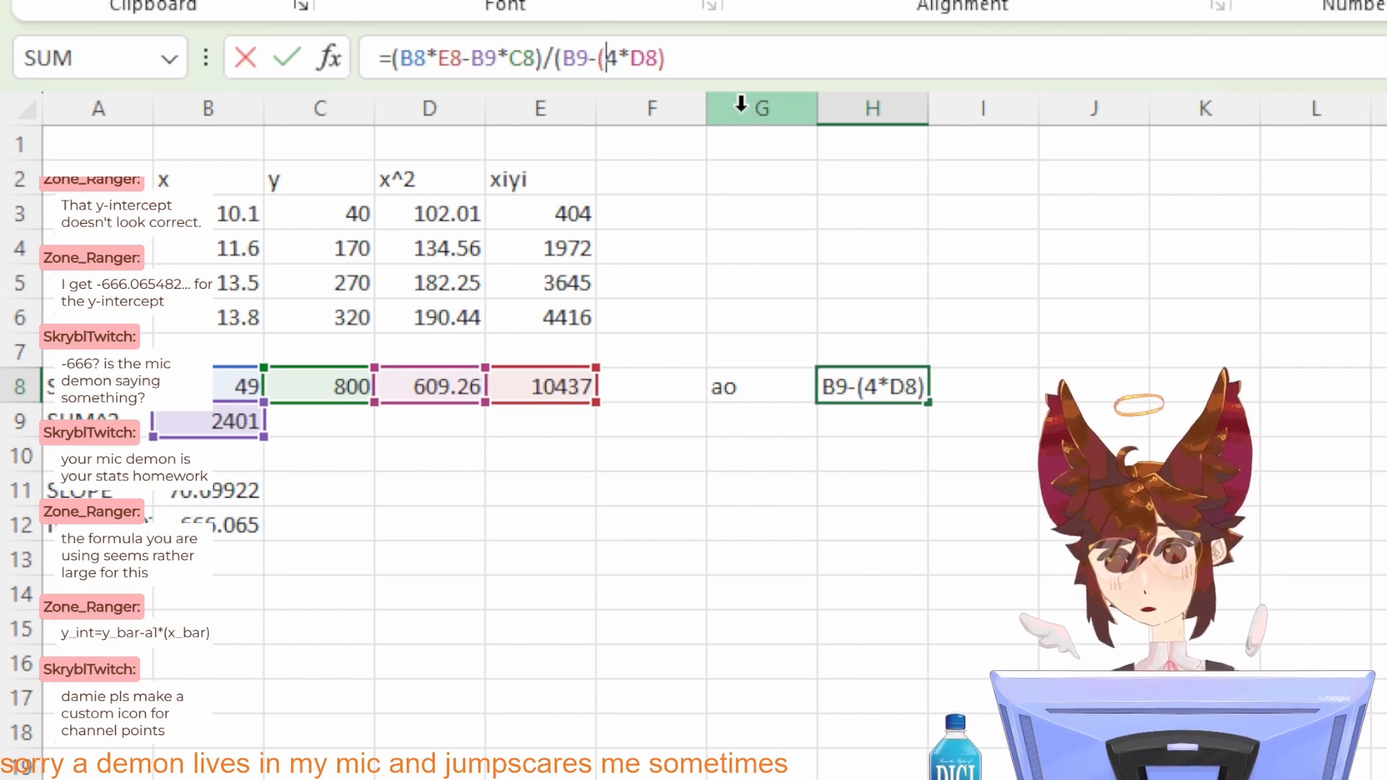
type(")")
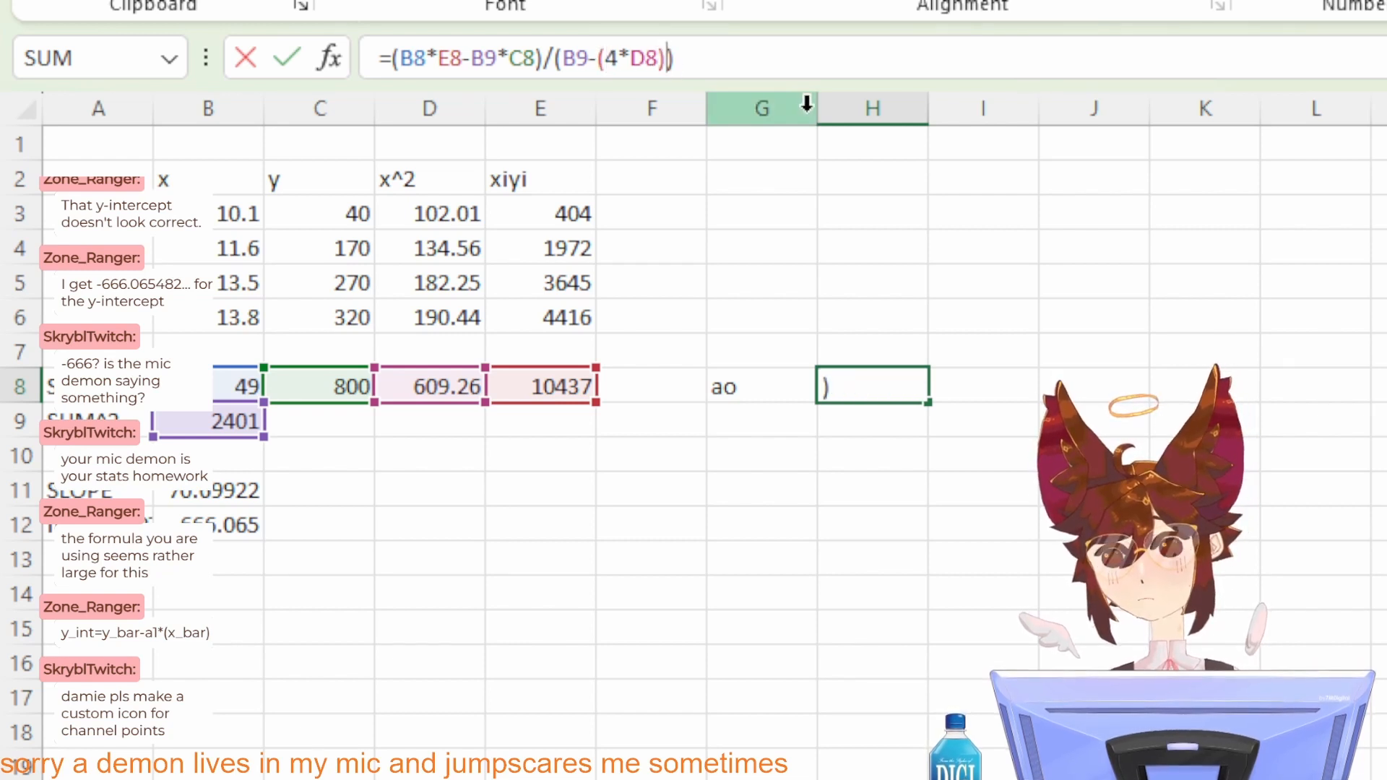
key("Return")
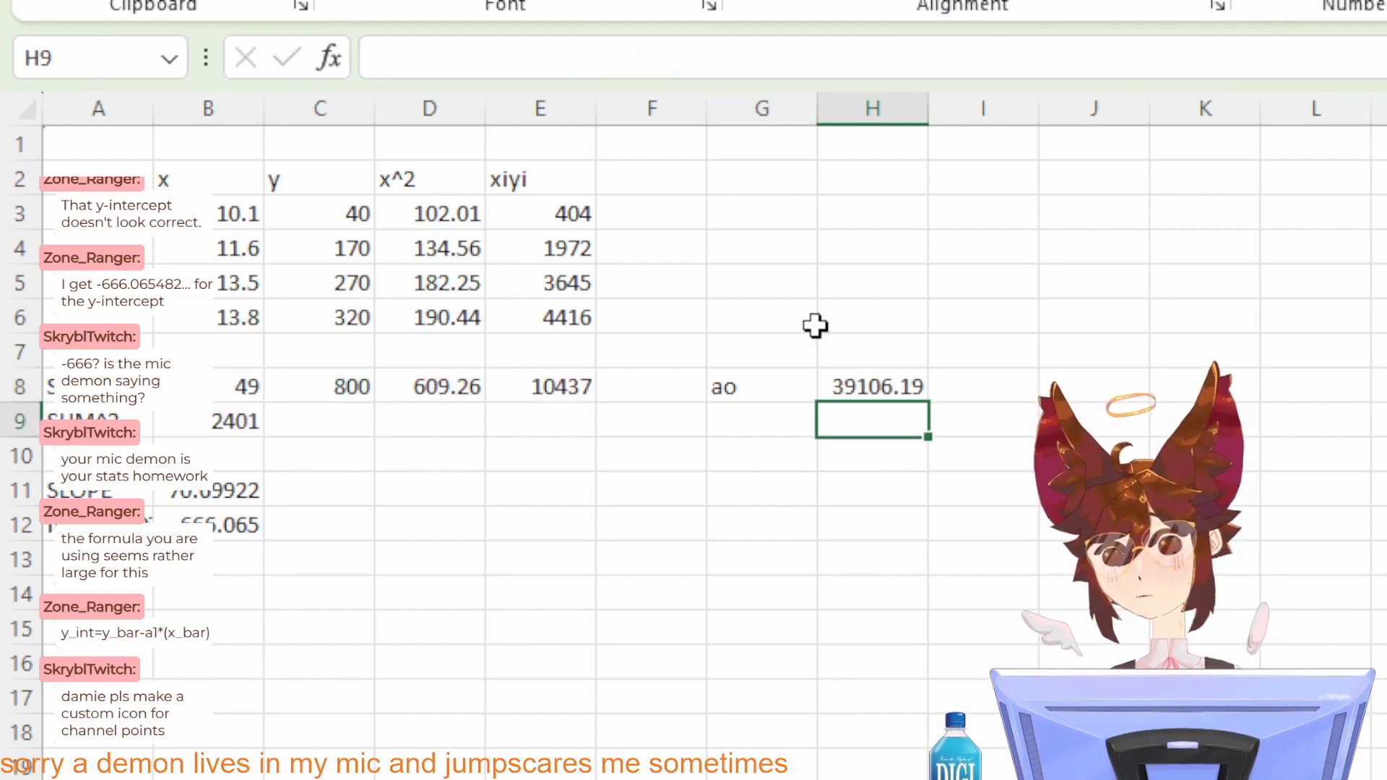
Step: Enclose both numerator products in H8 in parentheses so the formula reads =((B8*E8)-(B9*C8))/(B9-(4*D8))
key("Up")
left_click(473, 58)
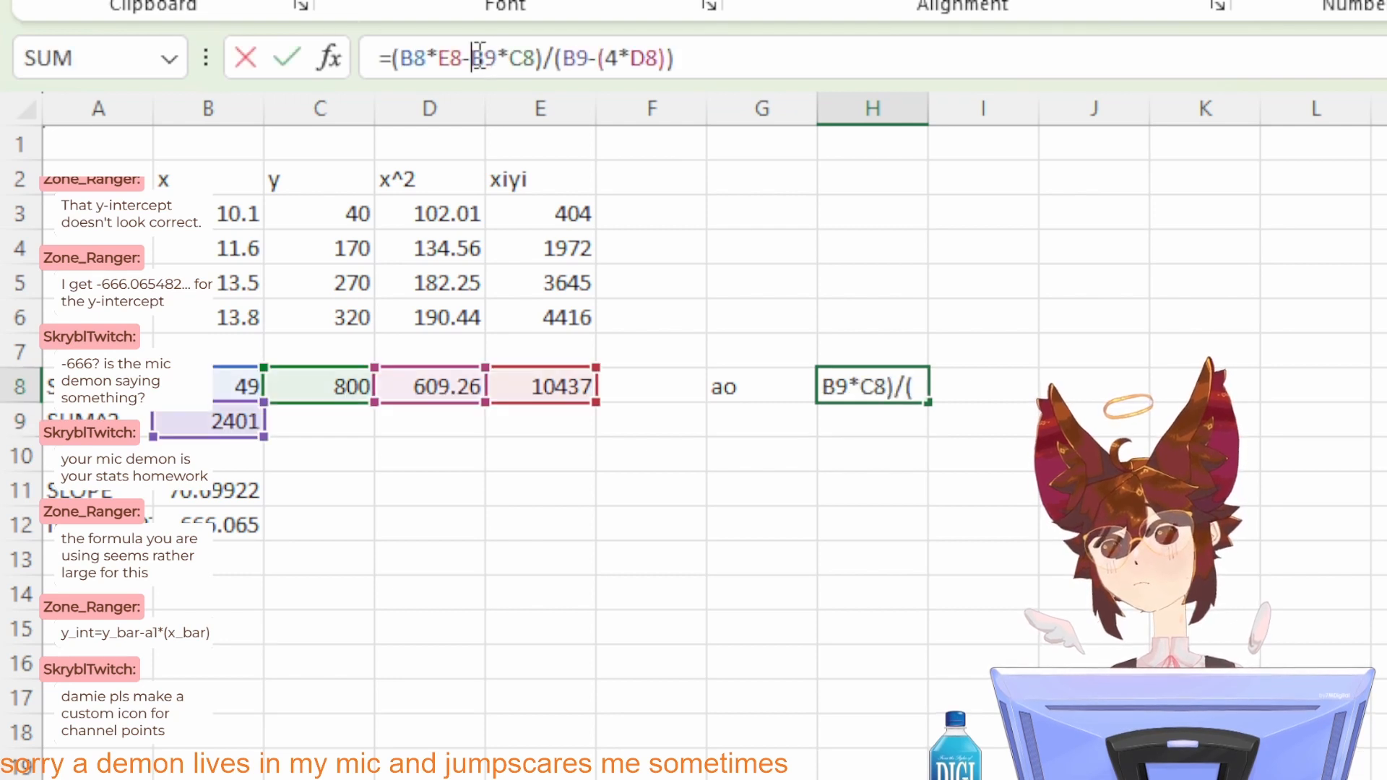
type("(")
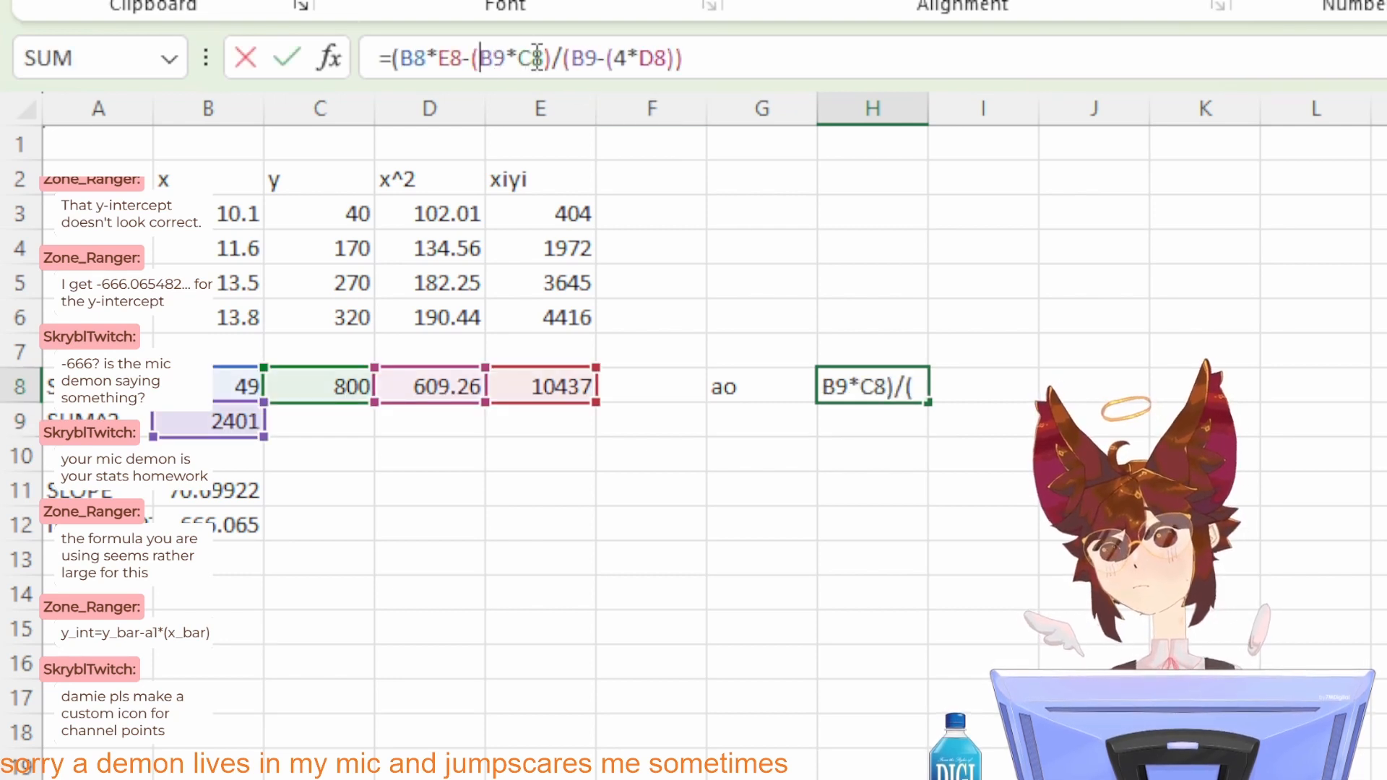
left_click(545, 58)
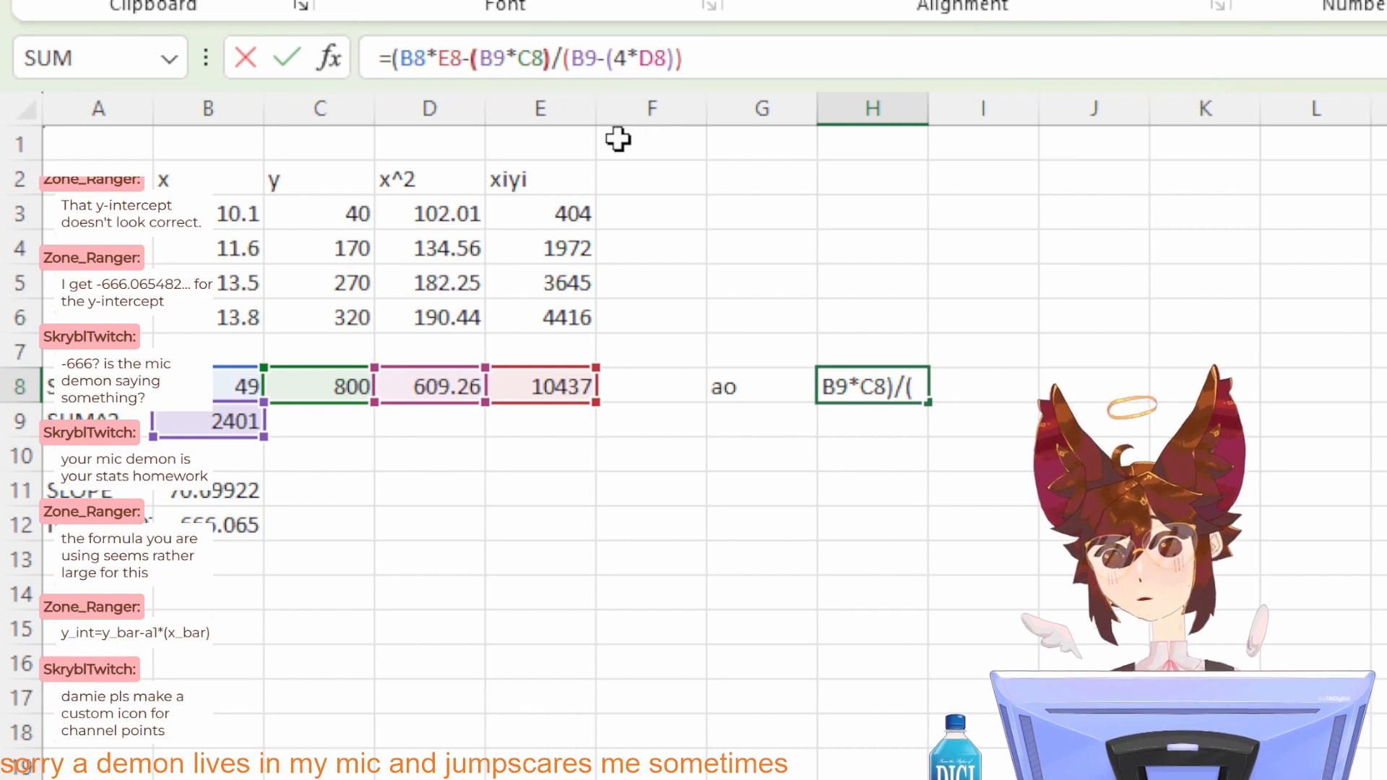
type(")")
left_click(401, 57)
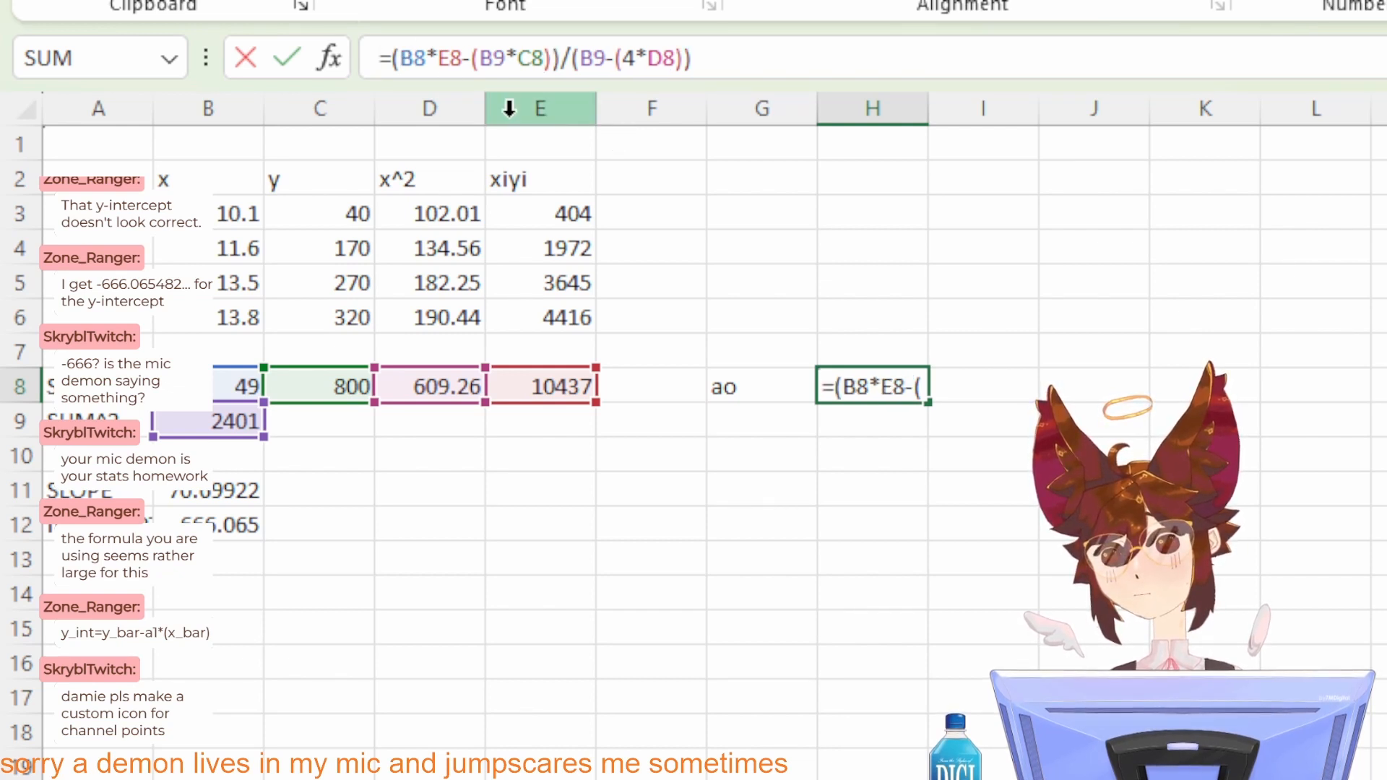
type("(")
left_click(475, 59)
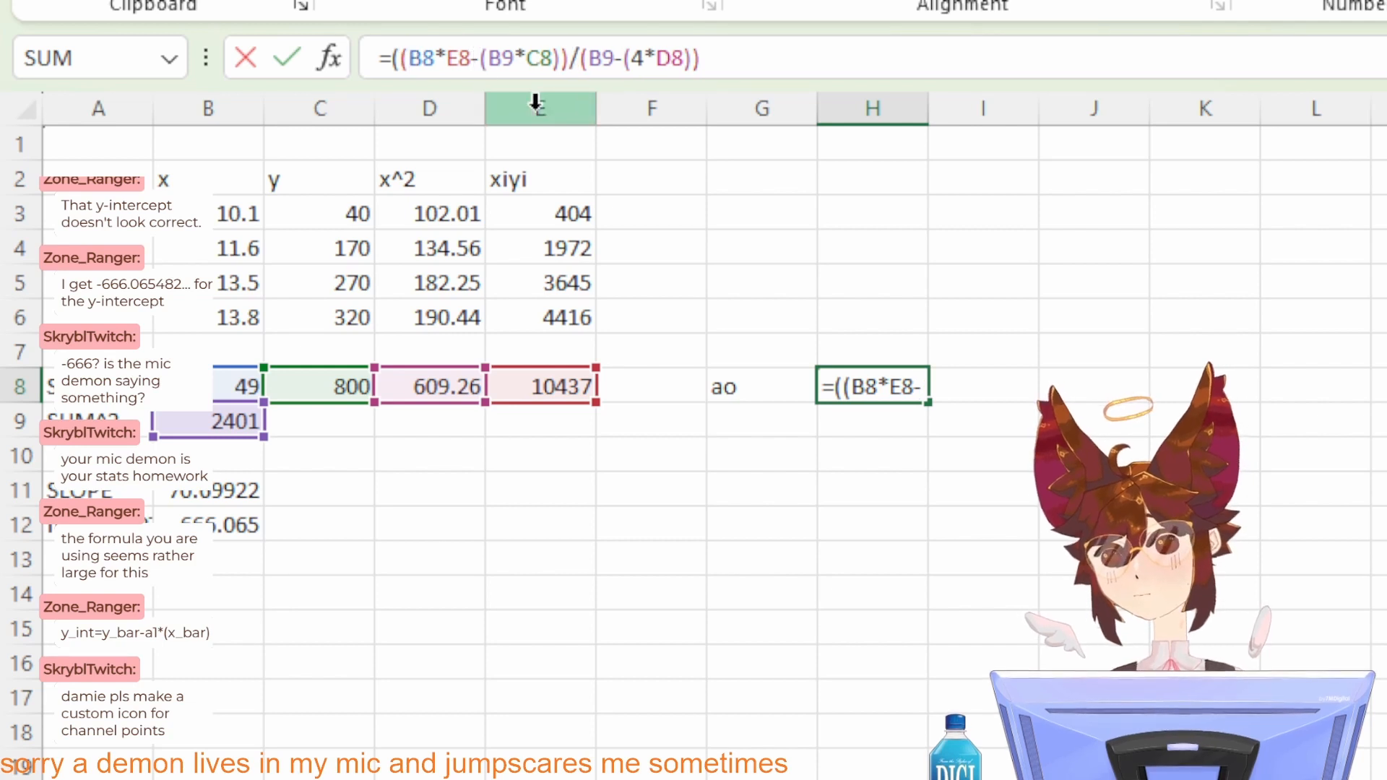
type(")")
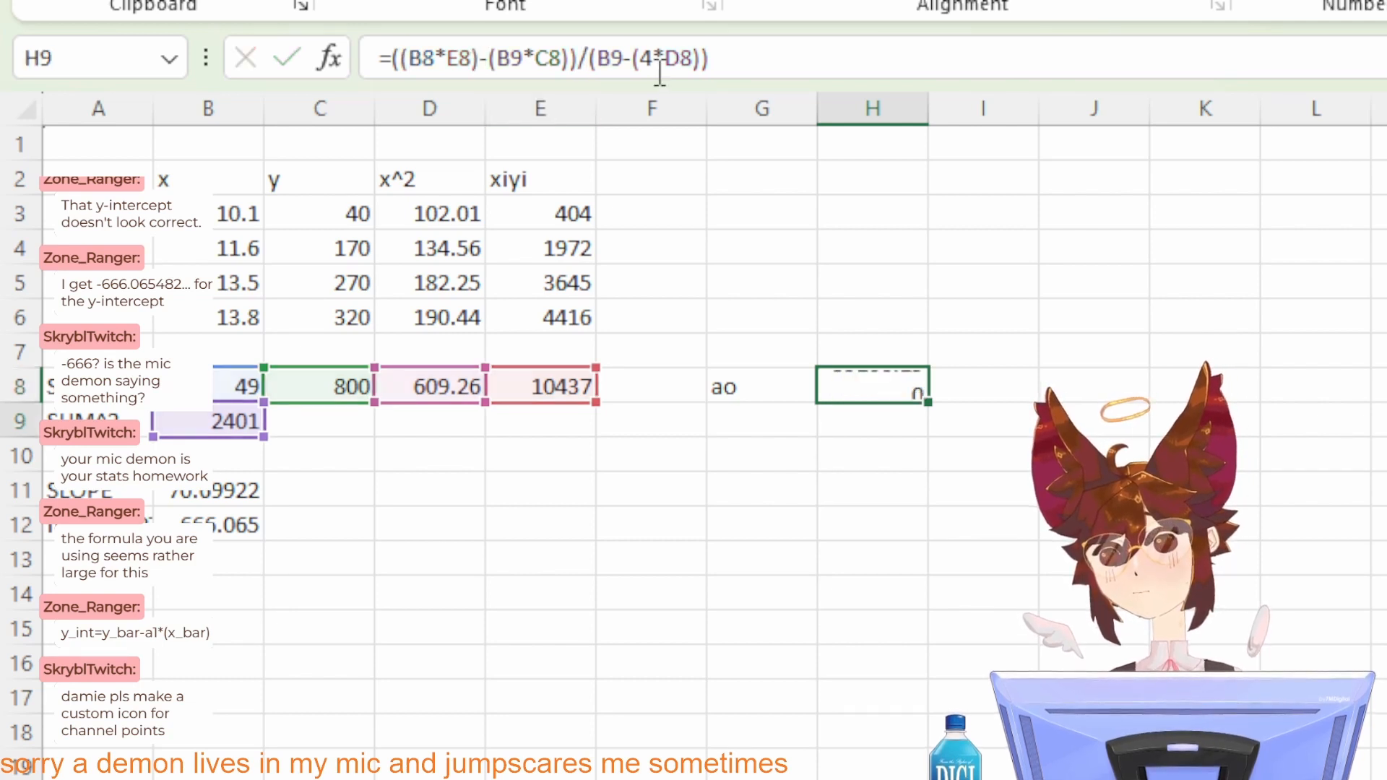
key("Return")
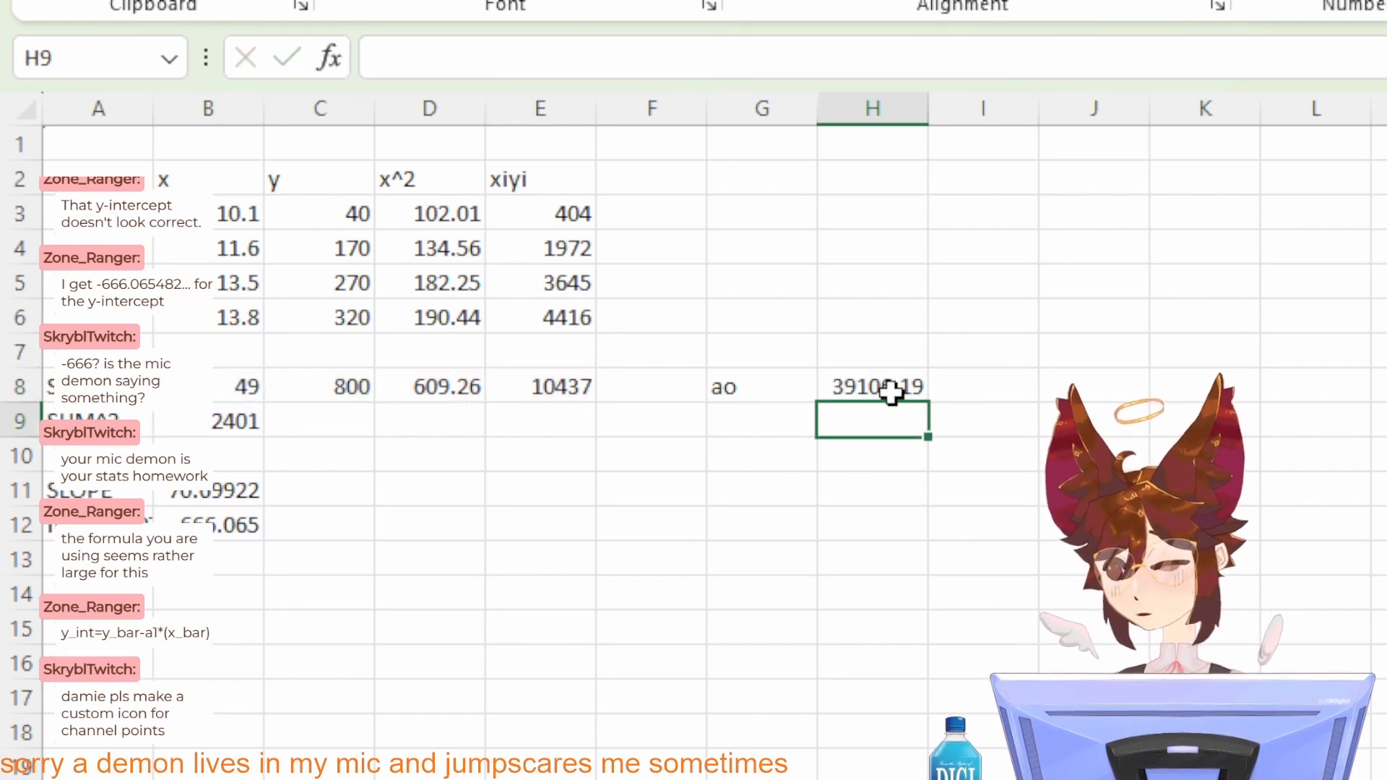
Step: Check the H8 formula, the x^2 formulas in D3:D6 and the xiyi products in E3:E6
left_click(913, 394)
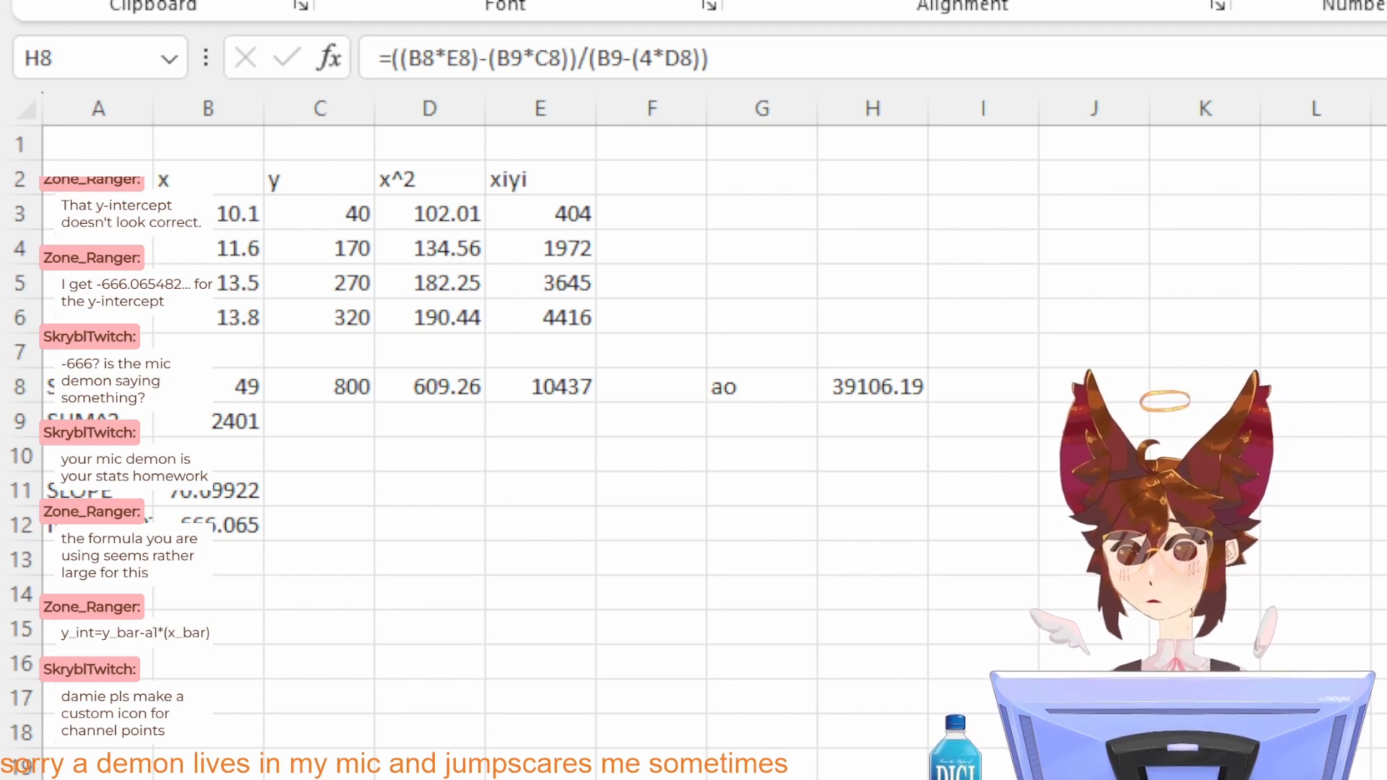
left_click(604, 623)
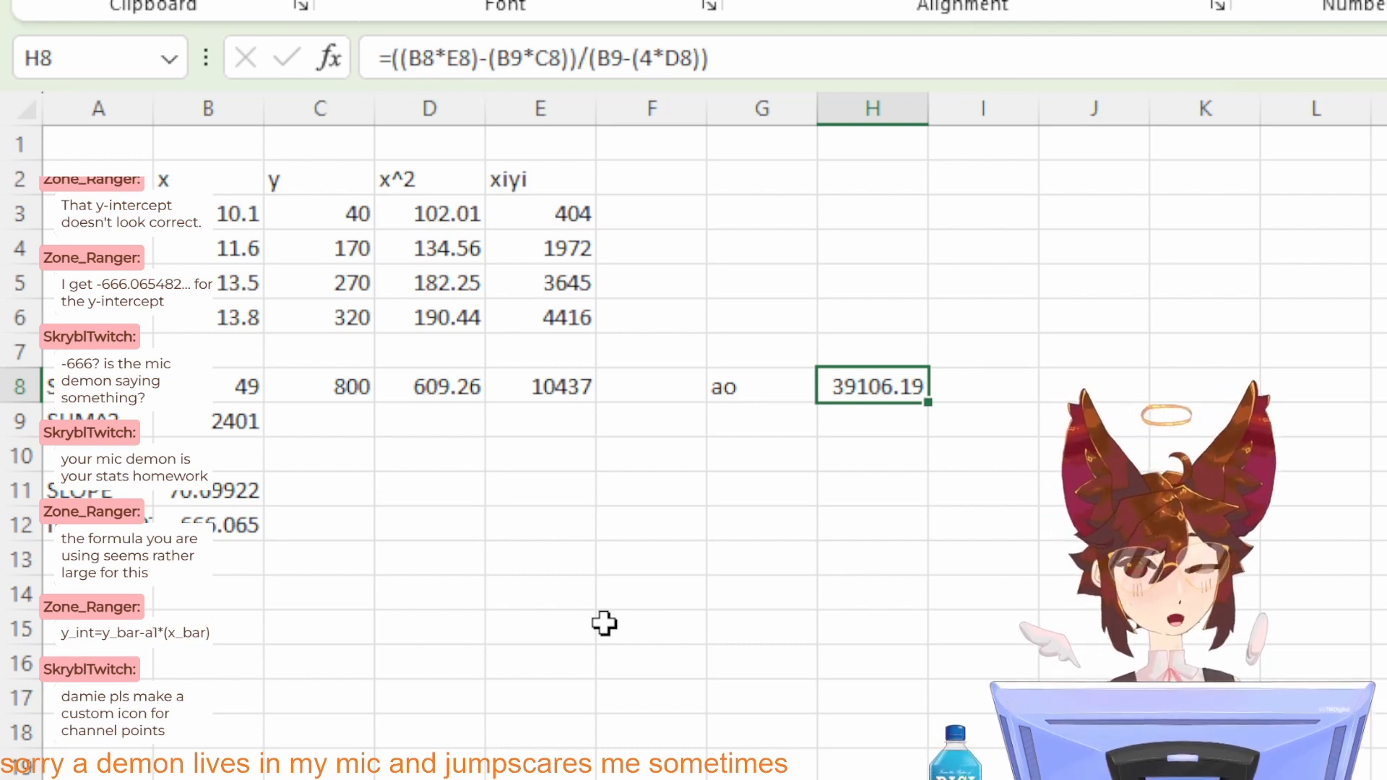
left_click(425, 215)
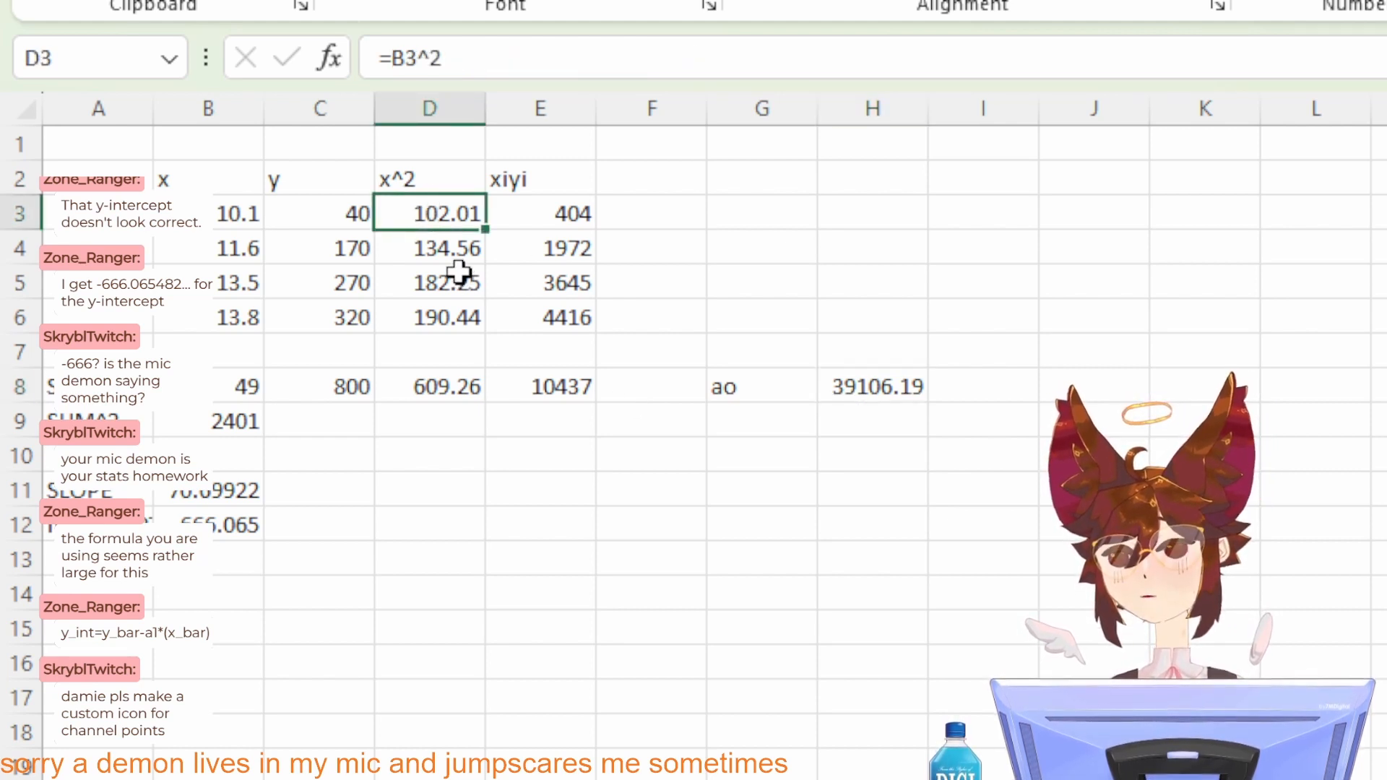
left_click(435, 247)
left_click(433, 282)
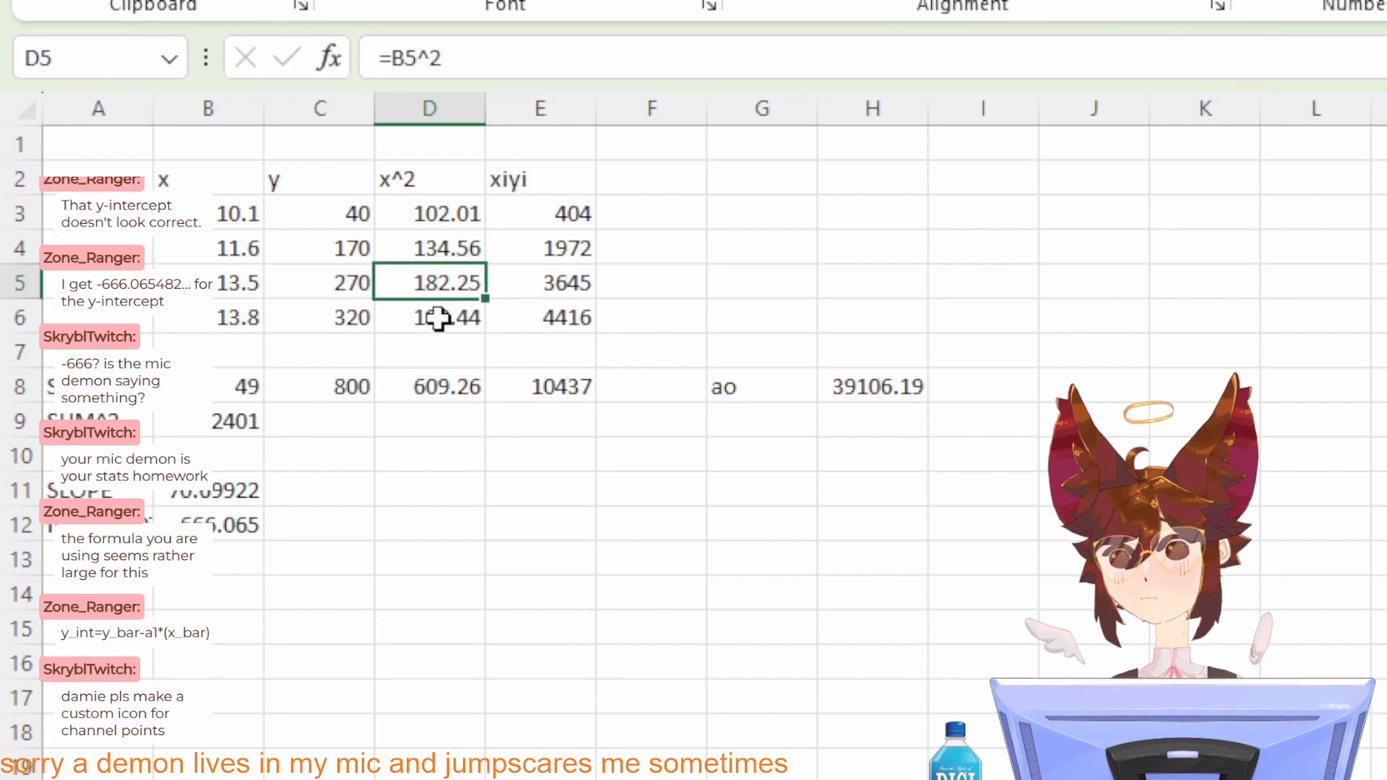
left_click(441, 319)
left_click(543, 209)
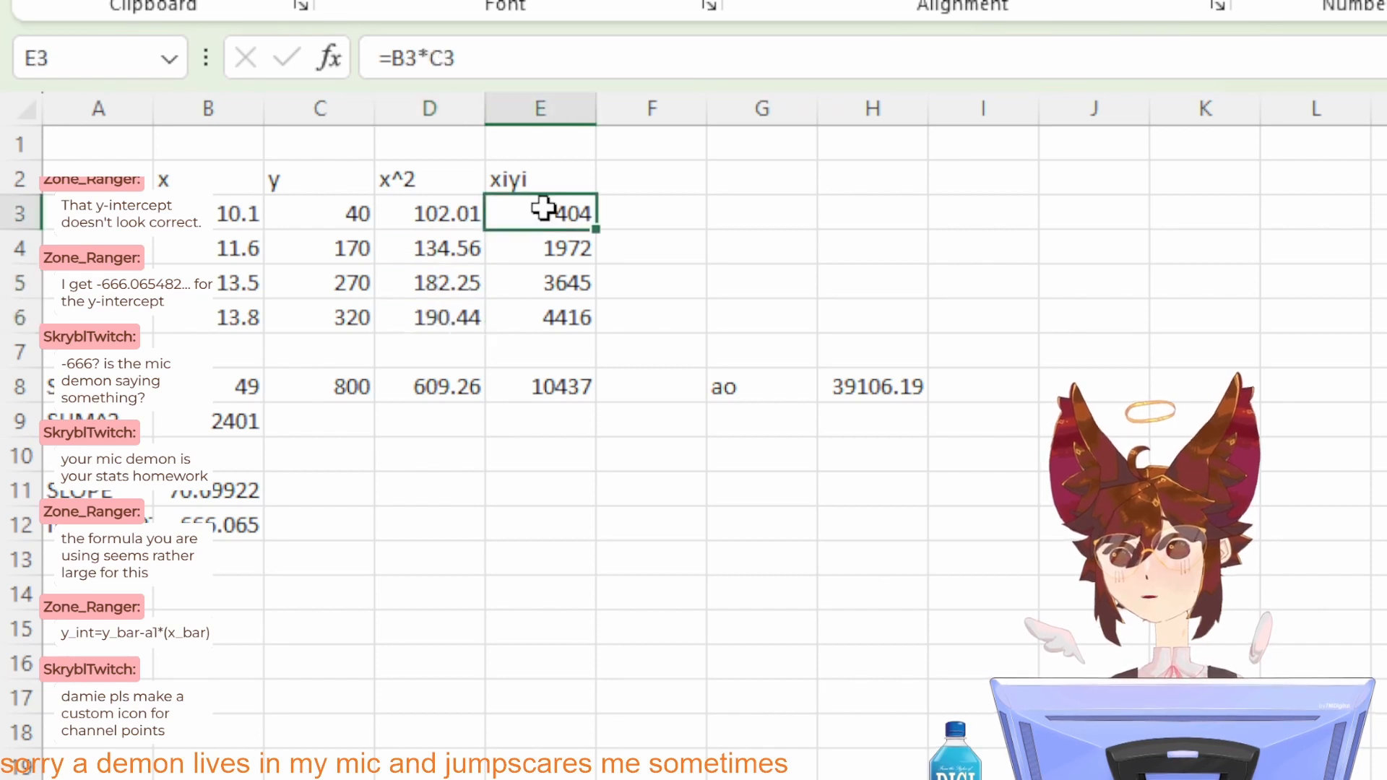
left_click(544, 248)
left_click(548, 278)
left_click(550, 307)
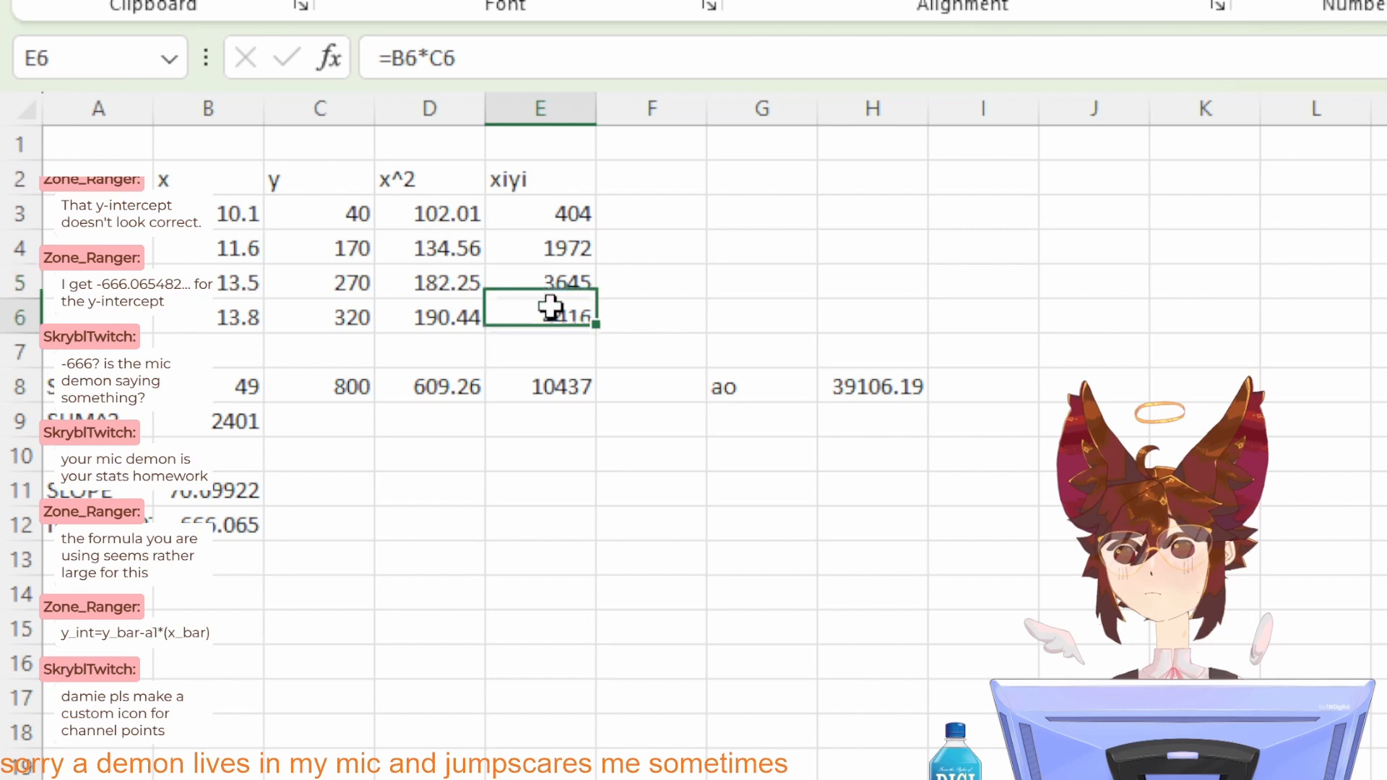
Step: Check the column sums in row 8, the squared sum in B9 and the SLOPE formula in B11
left_click(574, 383)
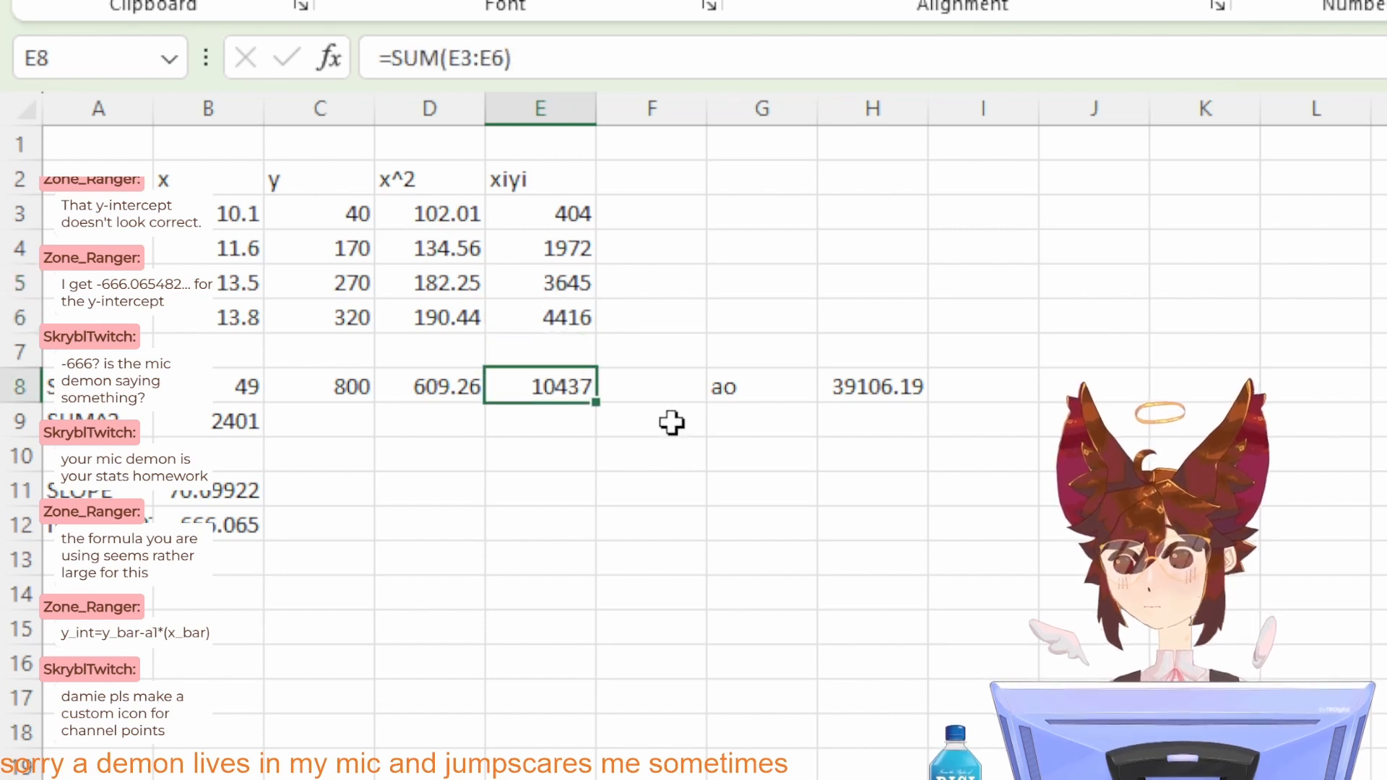
left_click(425, 384)
left_click(304, 376)
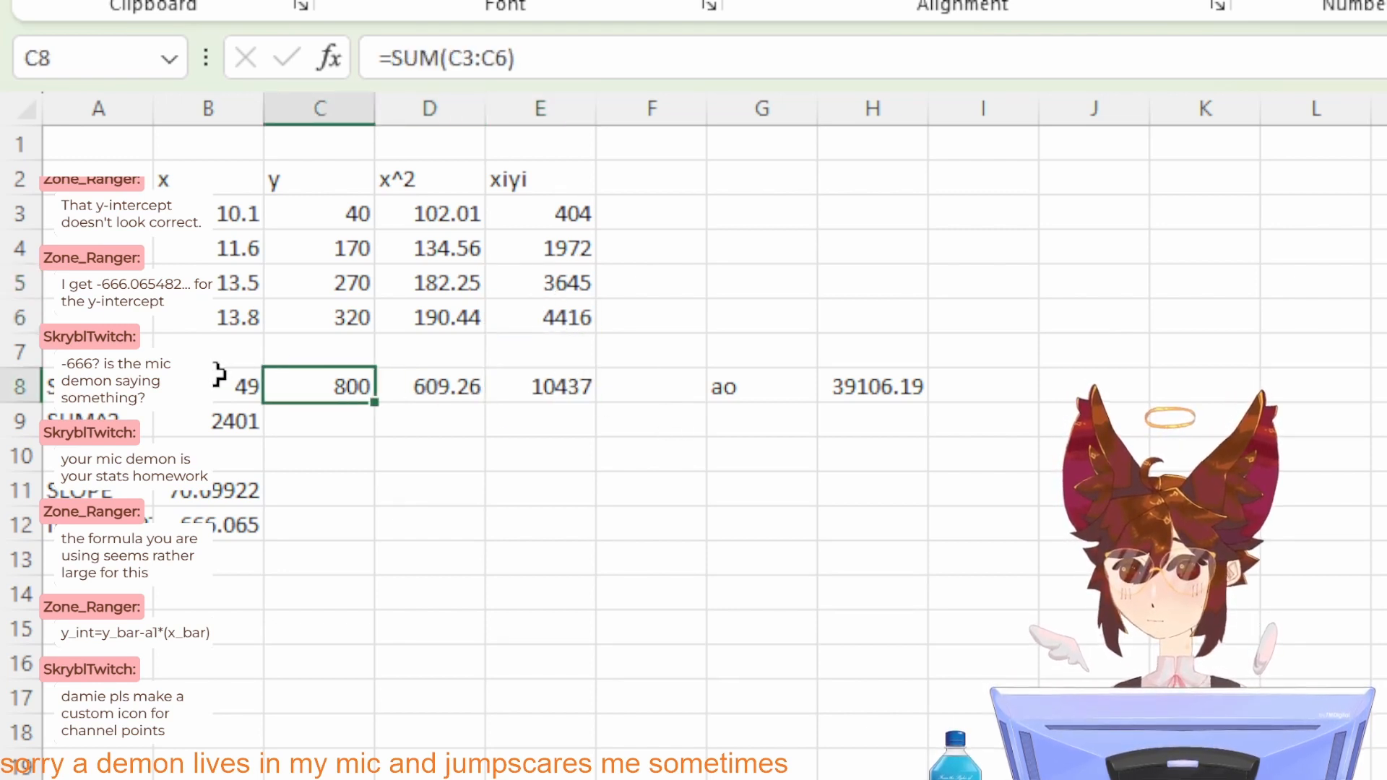
left_click(217, 372)
left_click(242, 413)
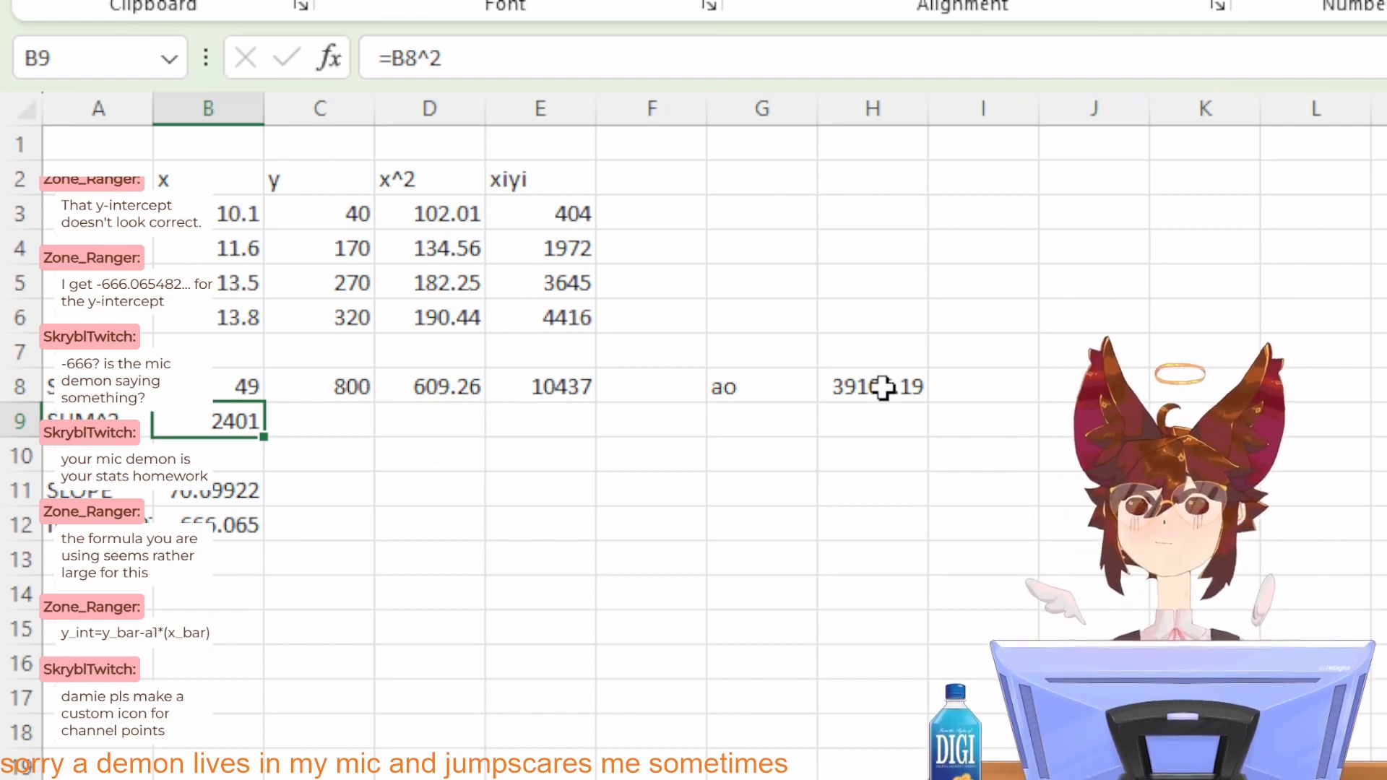
left_click(882, 386)
left_click(330, 478)
key("Left")
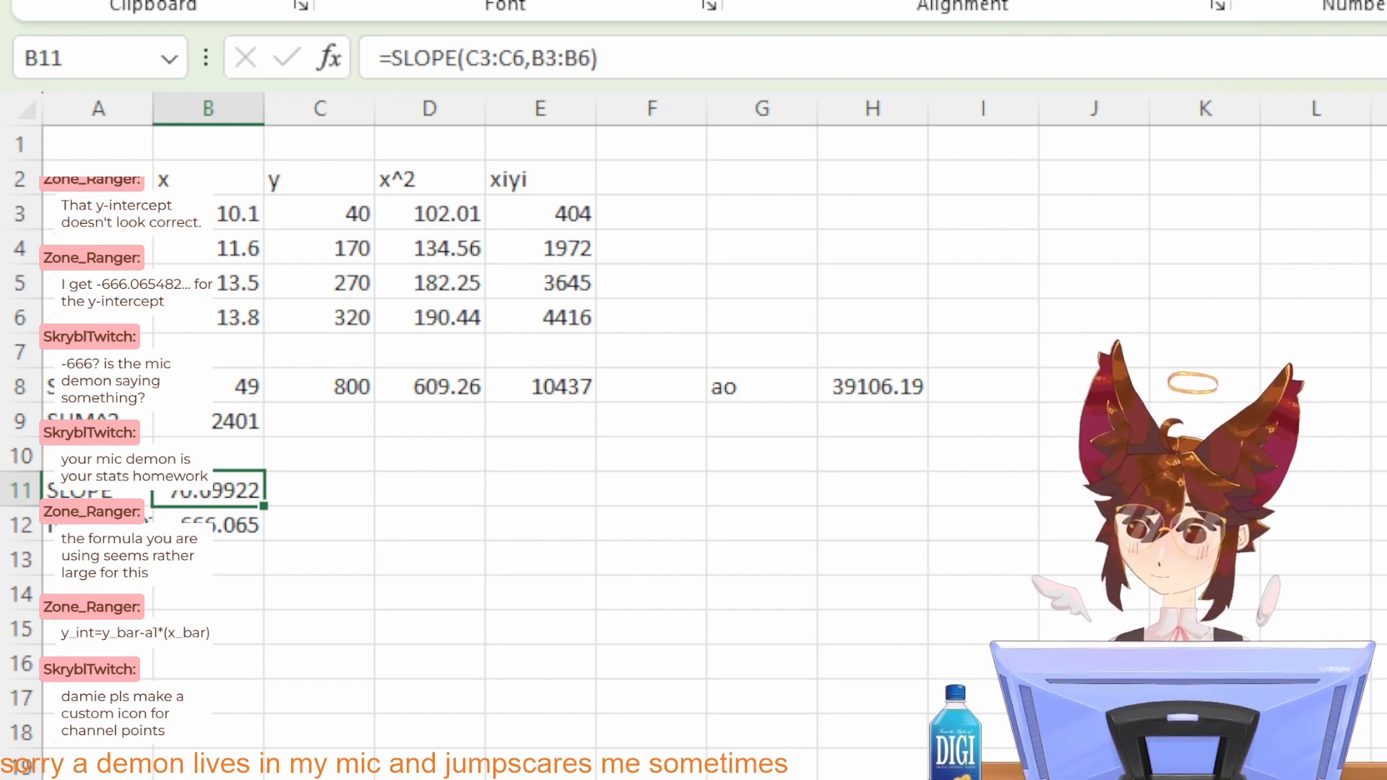
Step: Switch to the handwritten worksheet in the drawing app and undo the pasted reference equations above the problem text
key("alt+Tab")
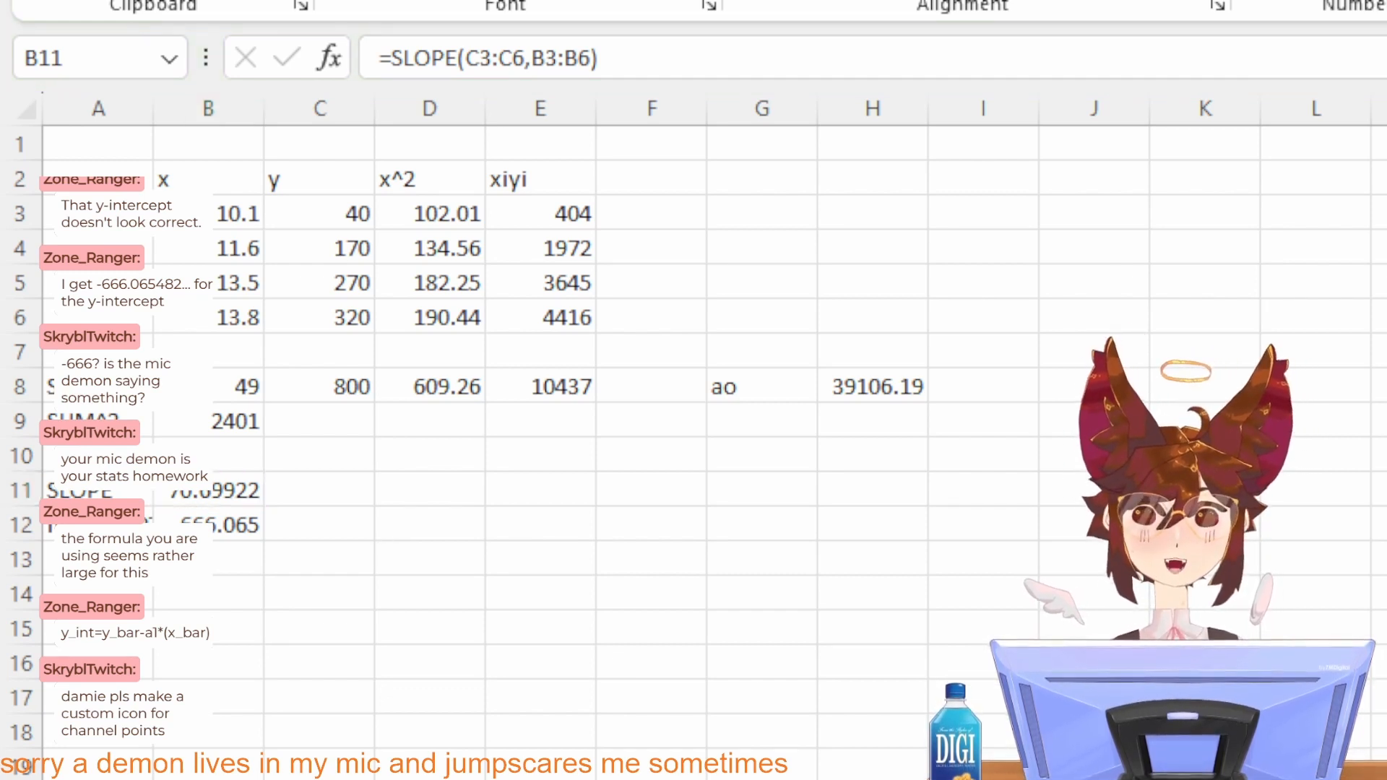
key("alt+Tab")
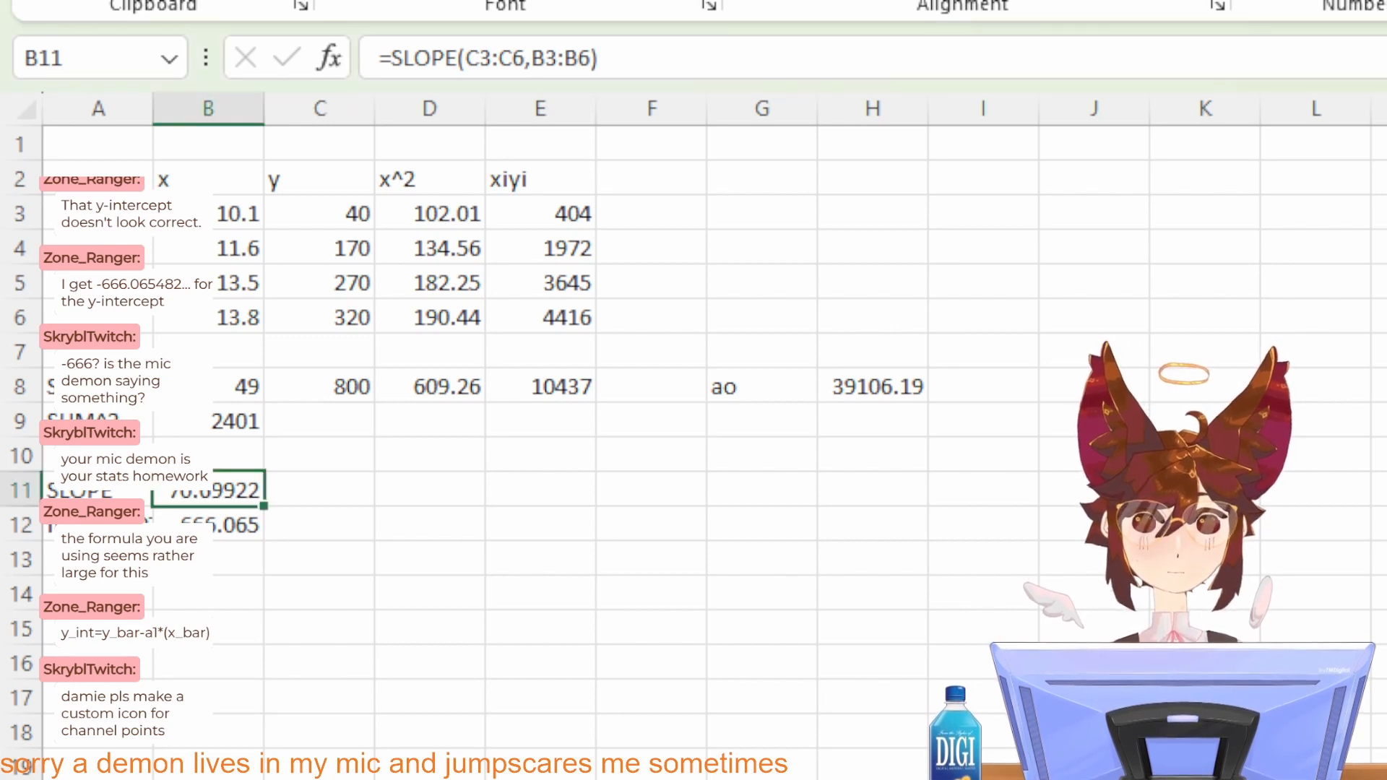
key("alt+Tab")
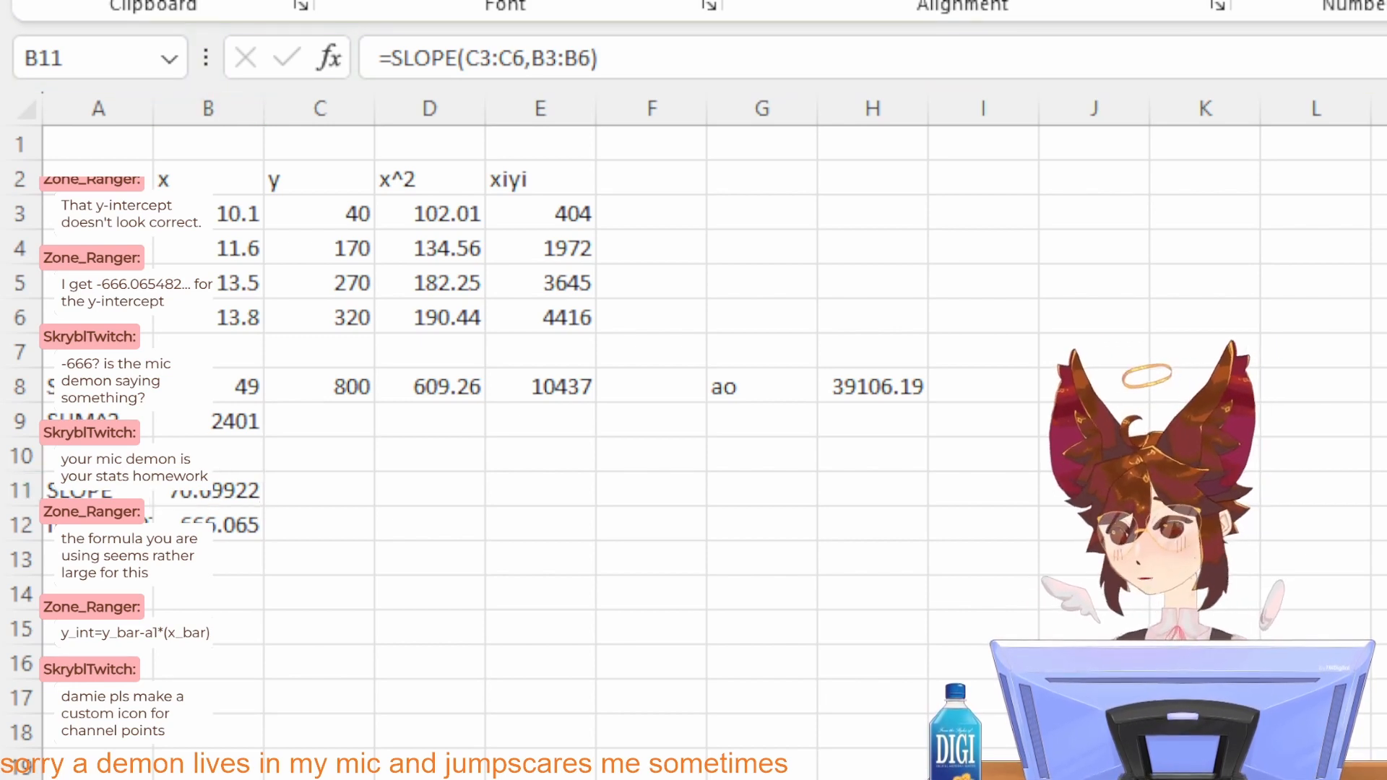
key("alt+Tab")
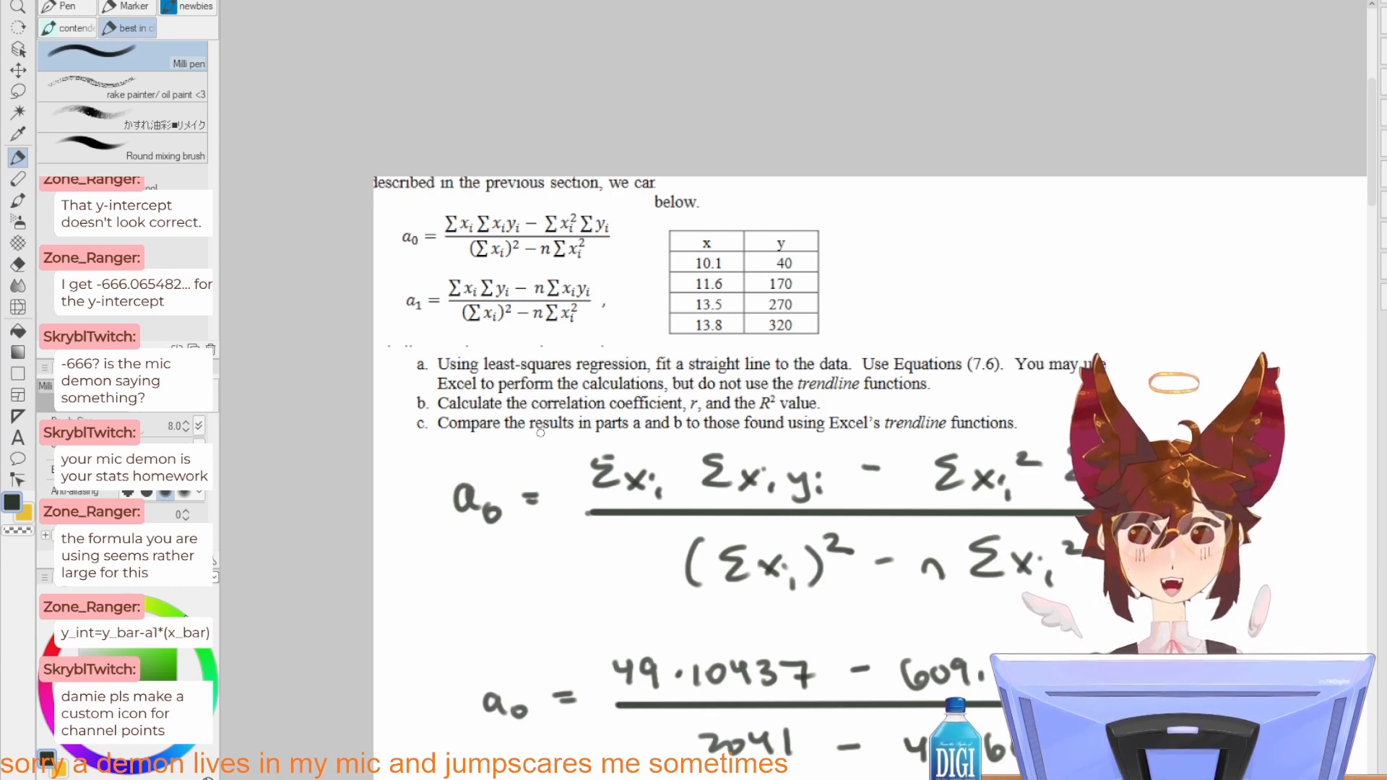
left_click_drag(698, 568, 492, 331)
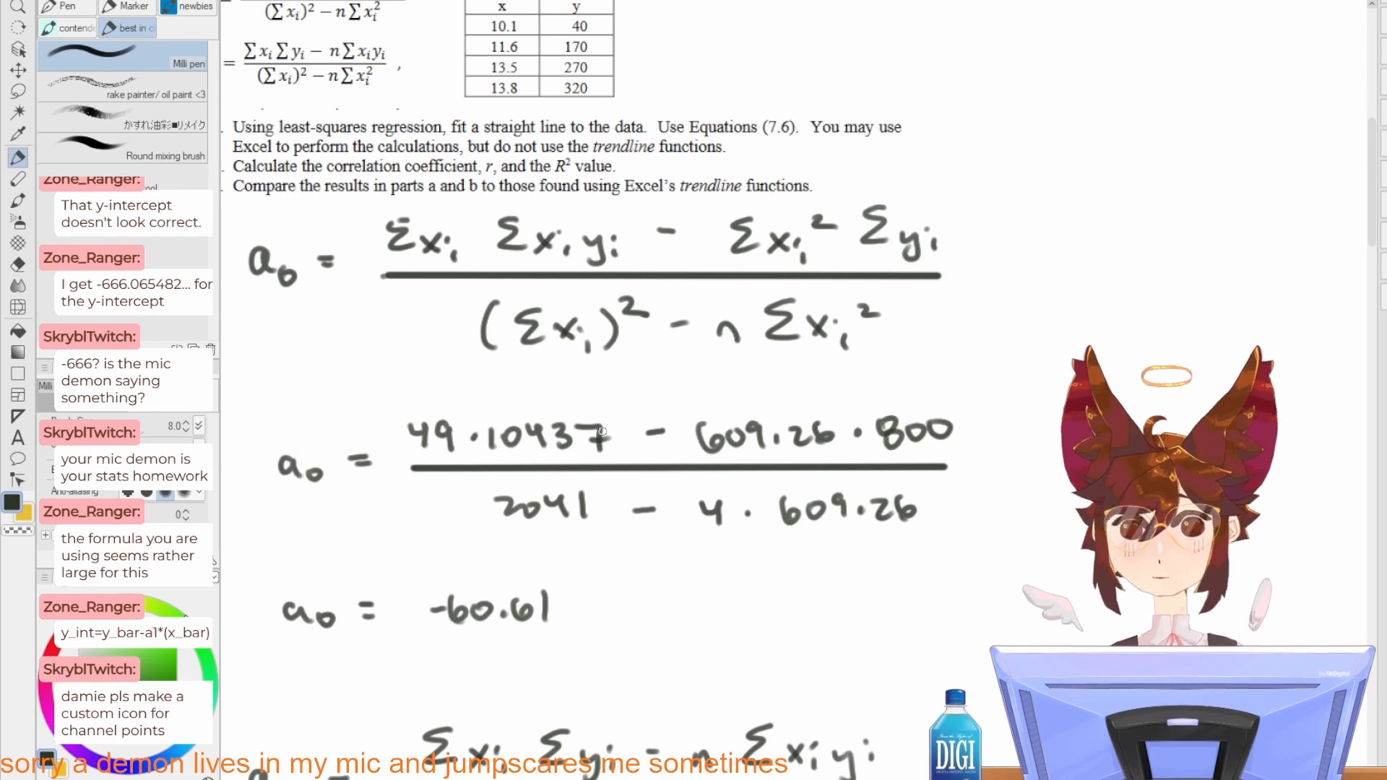
key("e")
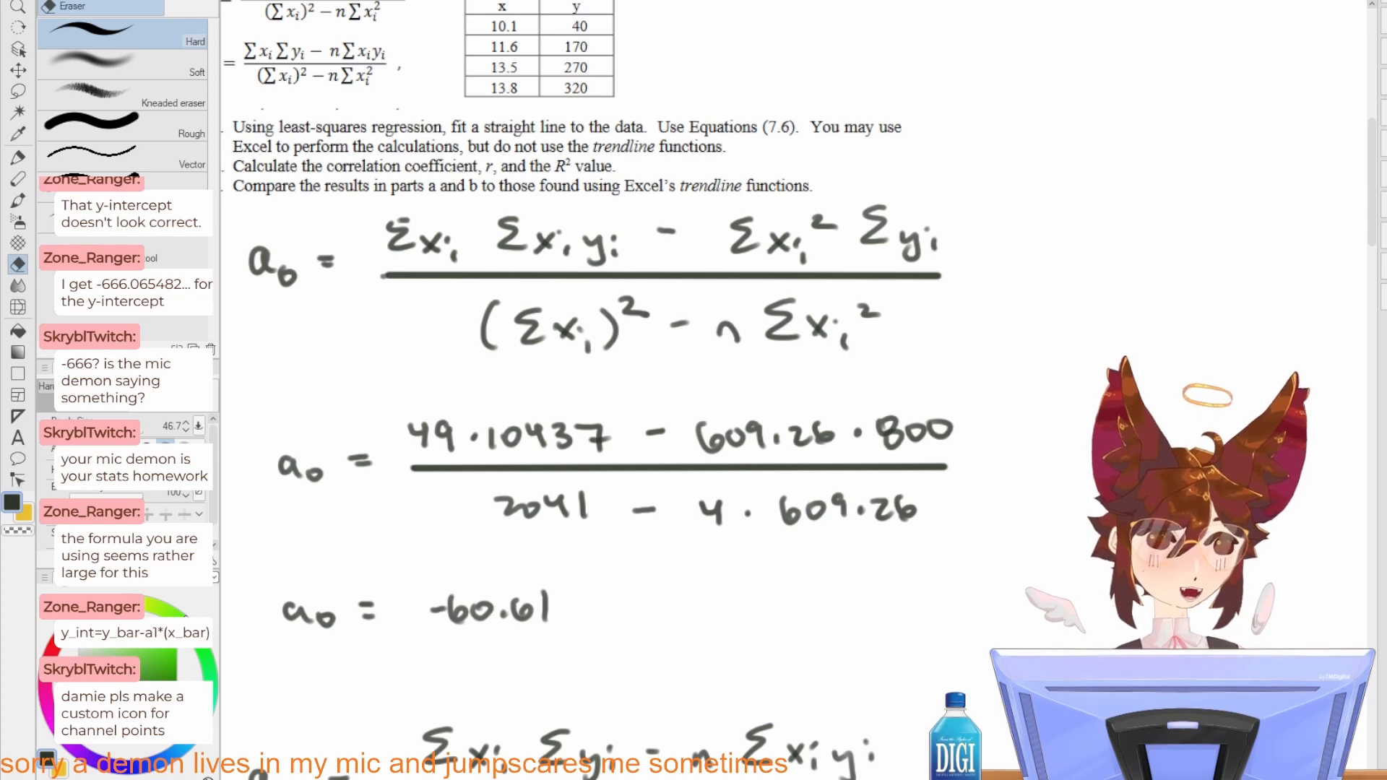
key("ctrl+z")
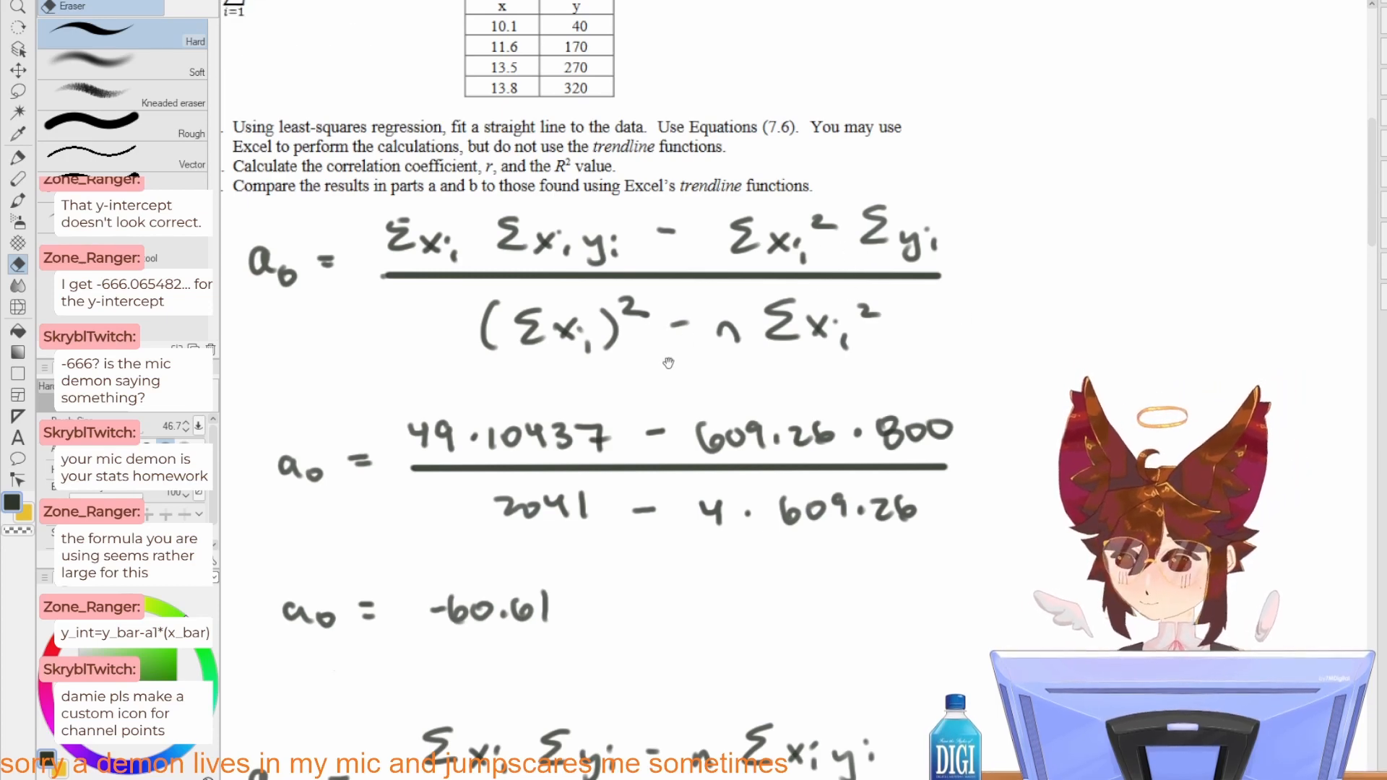
left_click_drag(668, 363, 877, 557)
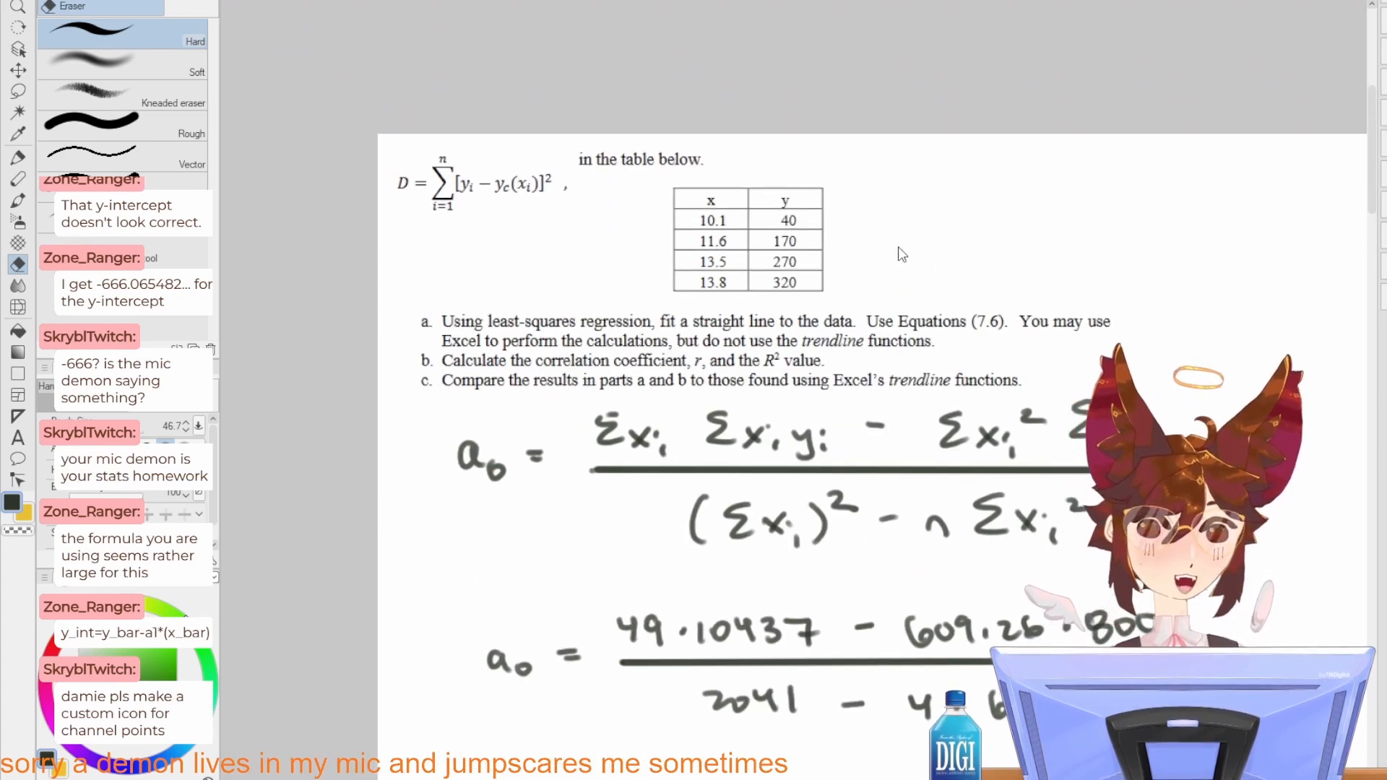
key("ctrl+z")
Step: Correct the first number in the denominator of the substituted a0 fraction to 2401
left_click_drag(908, 441, 830, 204)
left_click_drag(660, 462, 676, 462)
key("p")
mouse_move(675, 449)
left_mouse_down()
mouse_move(673, 475)
mouse_move(695, 475)
mouse_move(693, 458)
left_mouse_up()
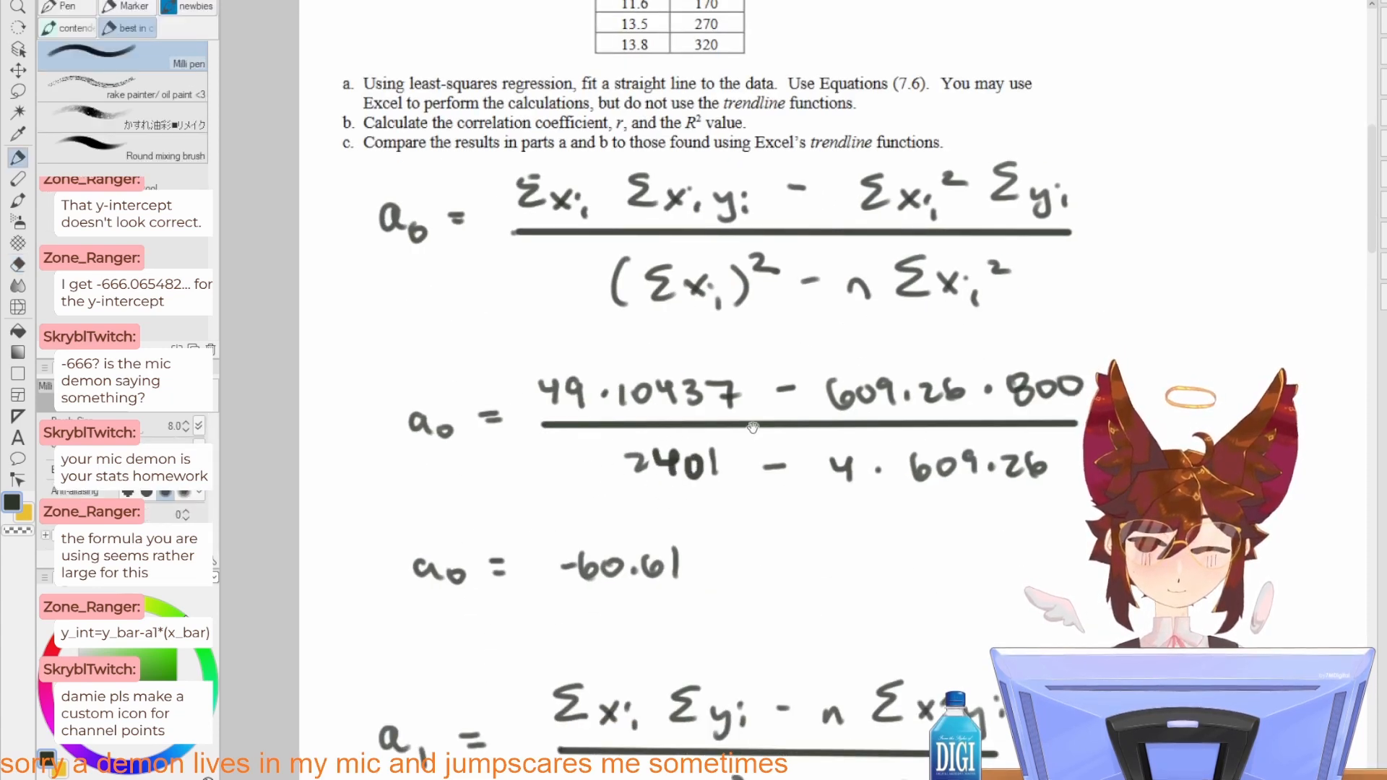
Step: Erase the handwritten a0 result and rewrite it as -666
left_click_drag(823, 399, 762, 461)
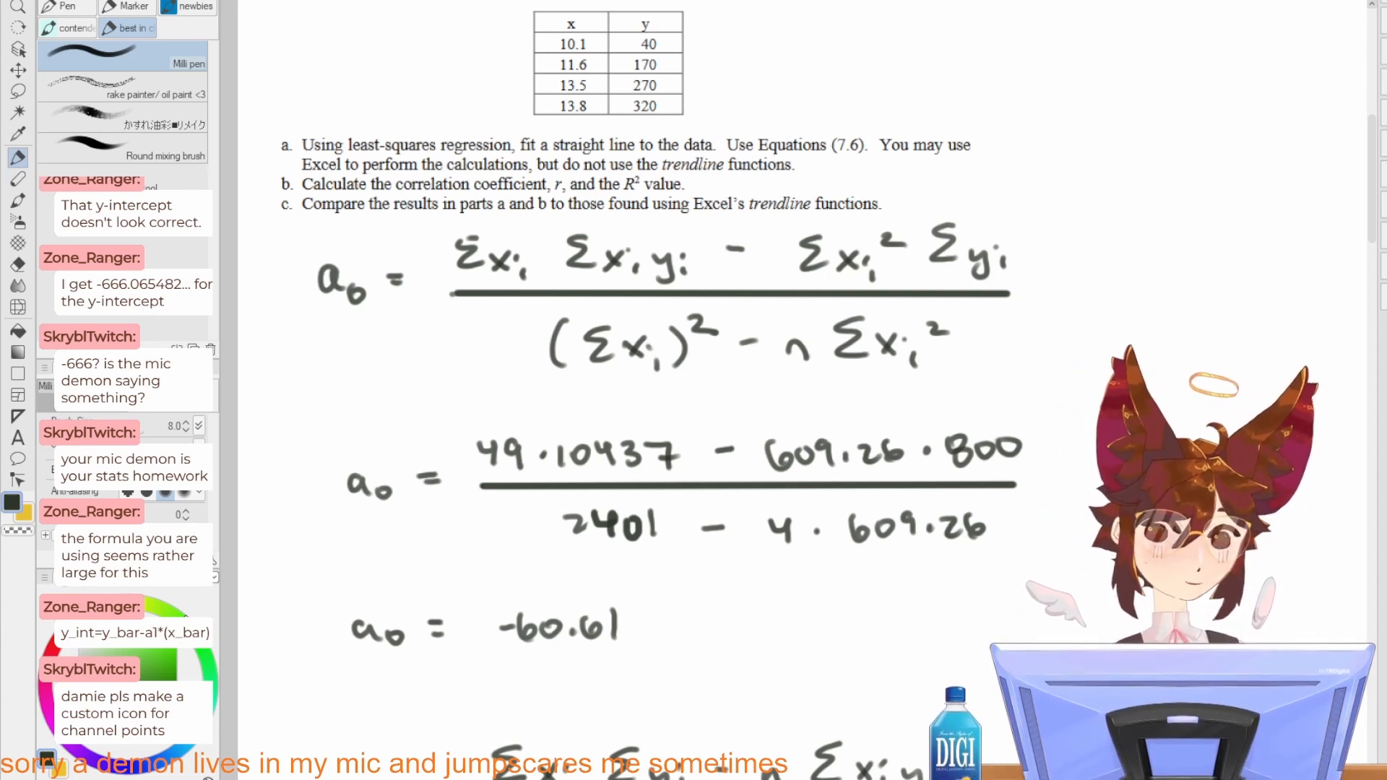
left_click_drag(739, 527, 827, 476)
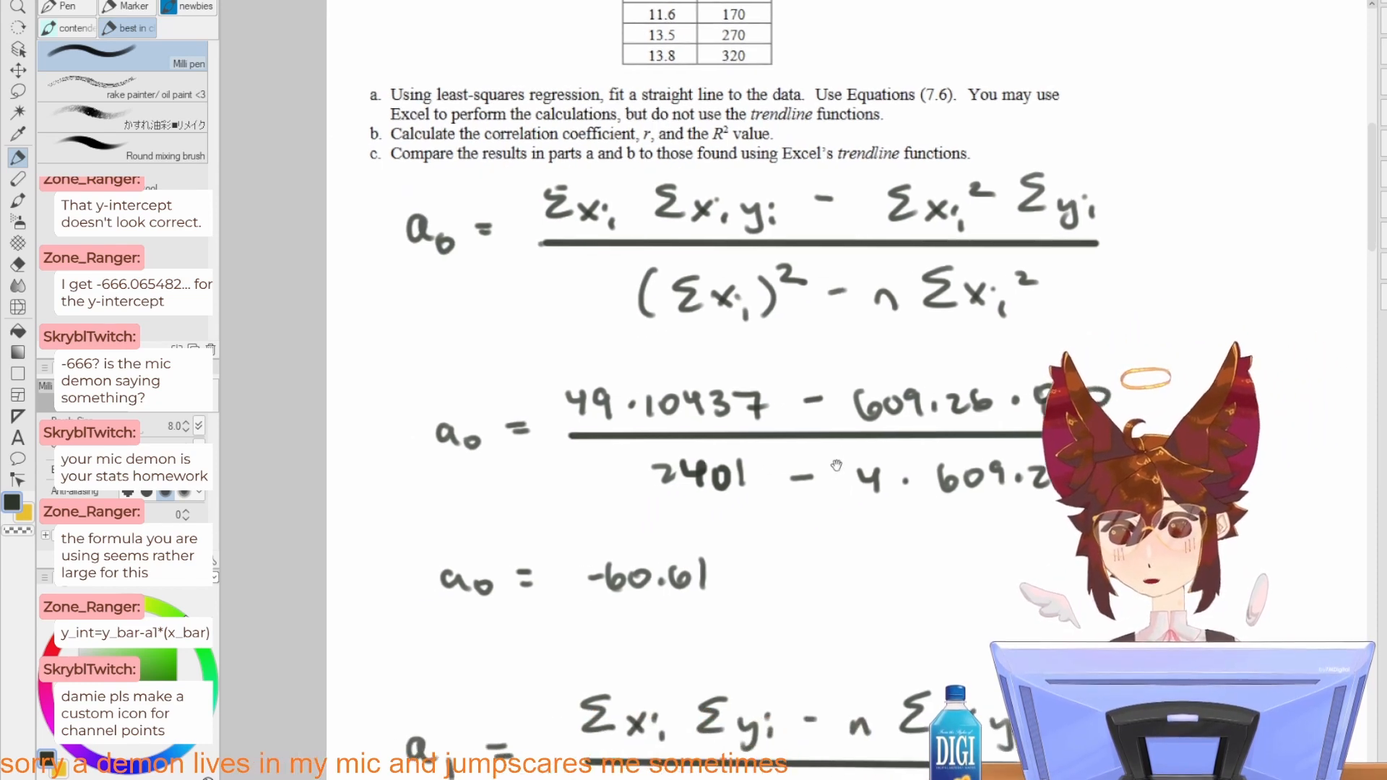
mouse_move(715, 452)
left_mouse_down()
mouse_move(616, 497)
mouse_move(652, 451)
left_mouse_up()
key("ctrl+z")
key("e")
mouse_move(682, 571)
left_mouse_down()
mouse_move(640, 573)
mouse_move(687, 594)
mouse_move(637, 573)
mouse_move(677, 585)
mouse_move(677, 614)
left_mouse_up()
key("p")
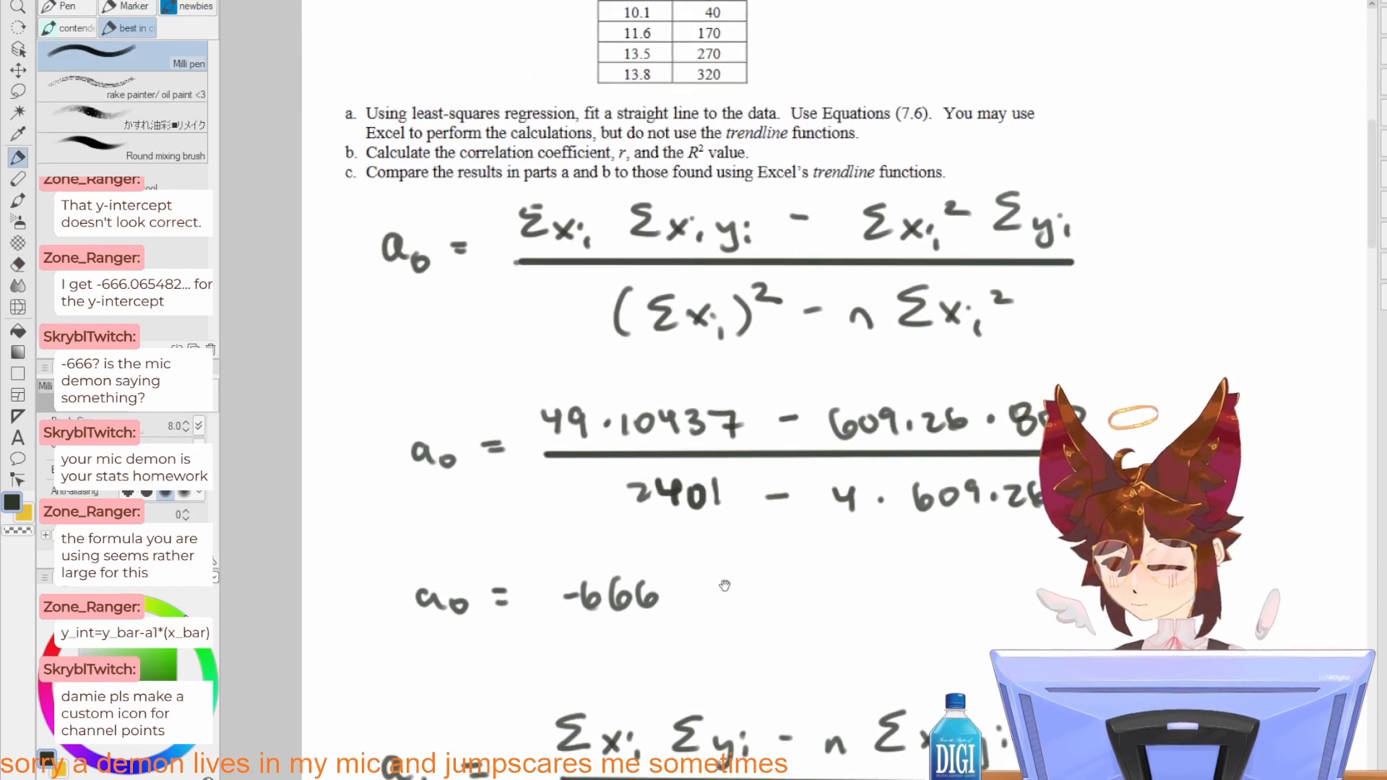
Step: Doodle a small face with a few short pen strokes beside the handwritten a0 result
left_click_drag(771, 596, 828, 585)
mouse_move(799, 604)
left_mouse_down()
mouse_move(791, 614)
mouse_move(803, 605)
left_mouse_up()
left_click_drag(832, 606, 885, 596)
scroll(882, 527, "down", 2)
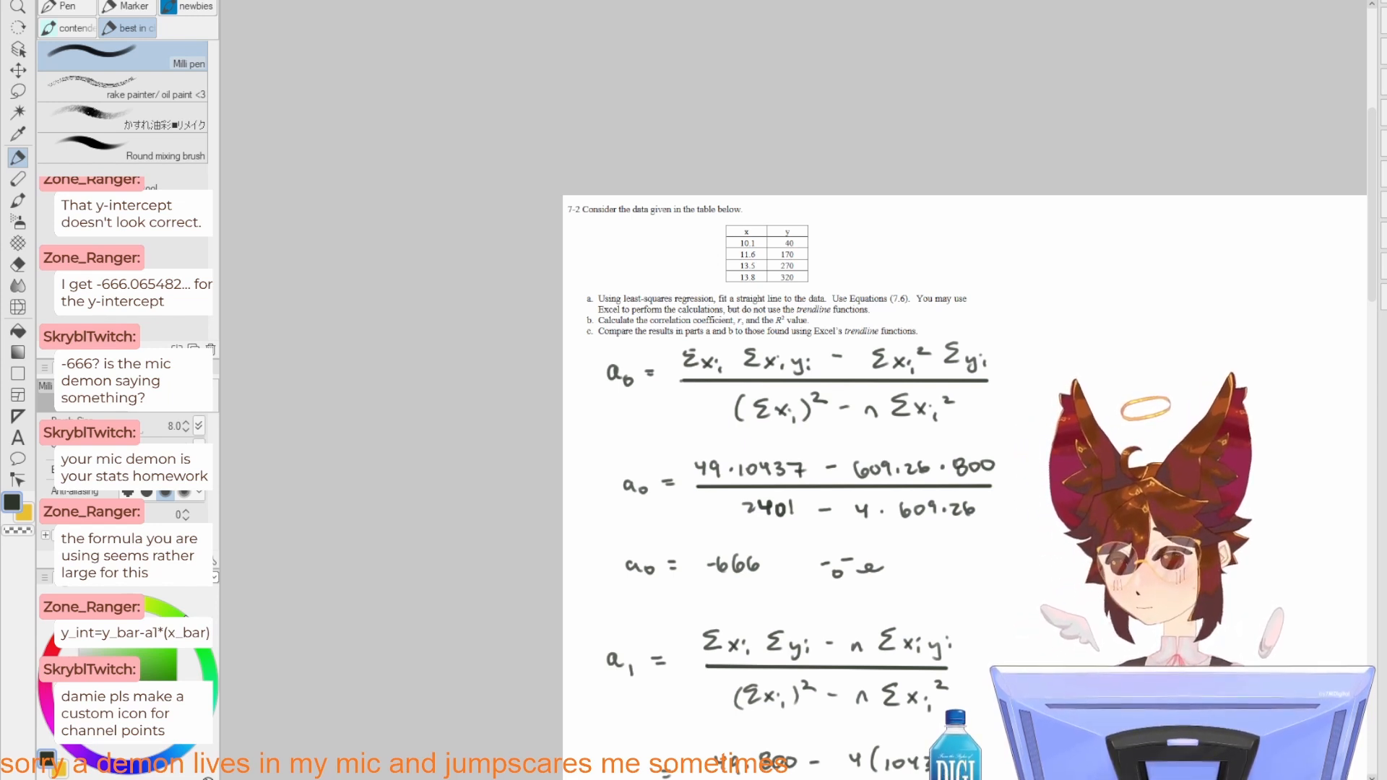
Step: Switch back to the Excel sheet and clear the ao label in G8 and its formula in H8
key("alt+Tab")
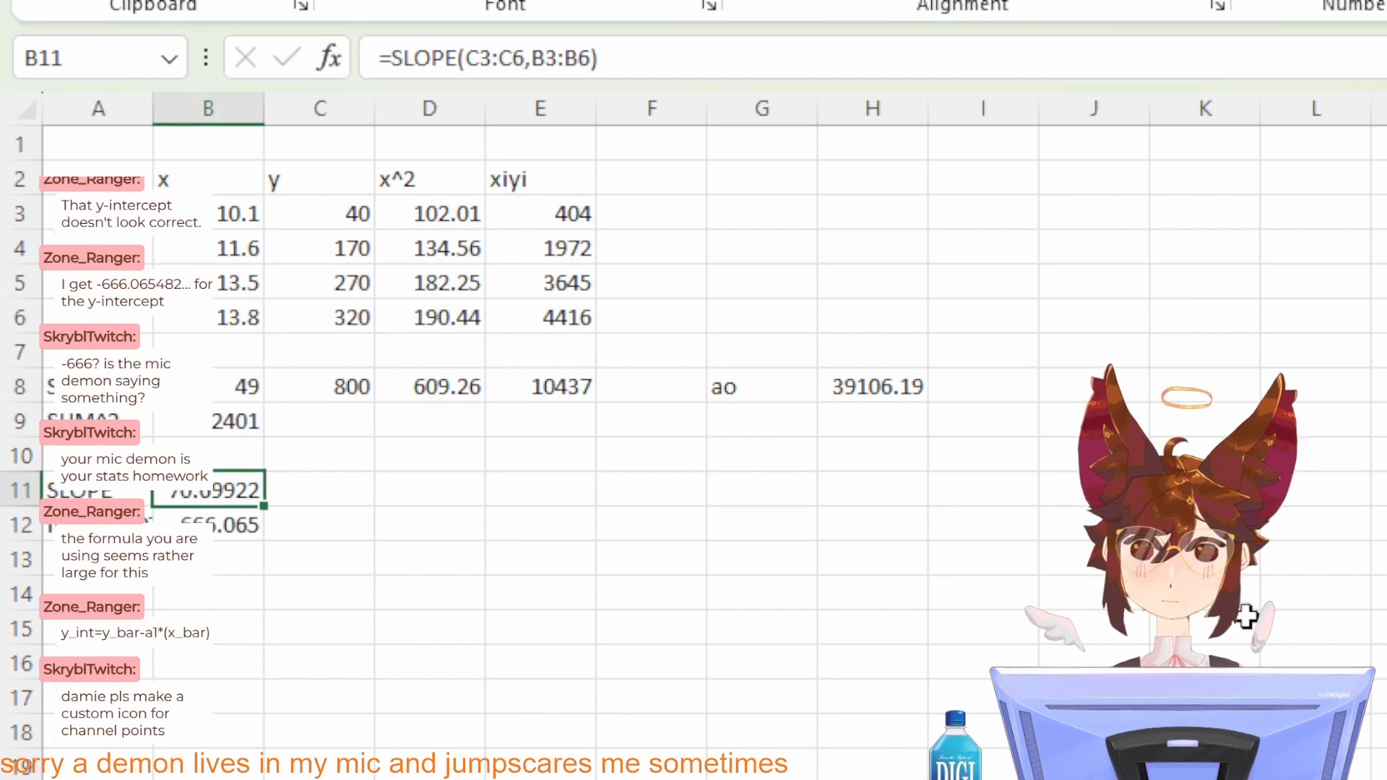
double_click(289, 495)
key("Return")
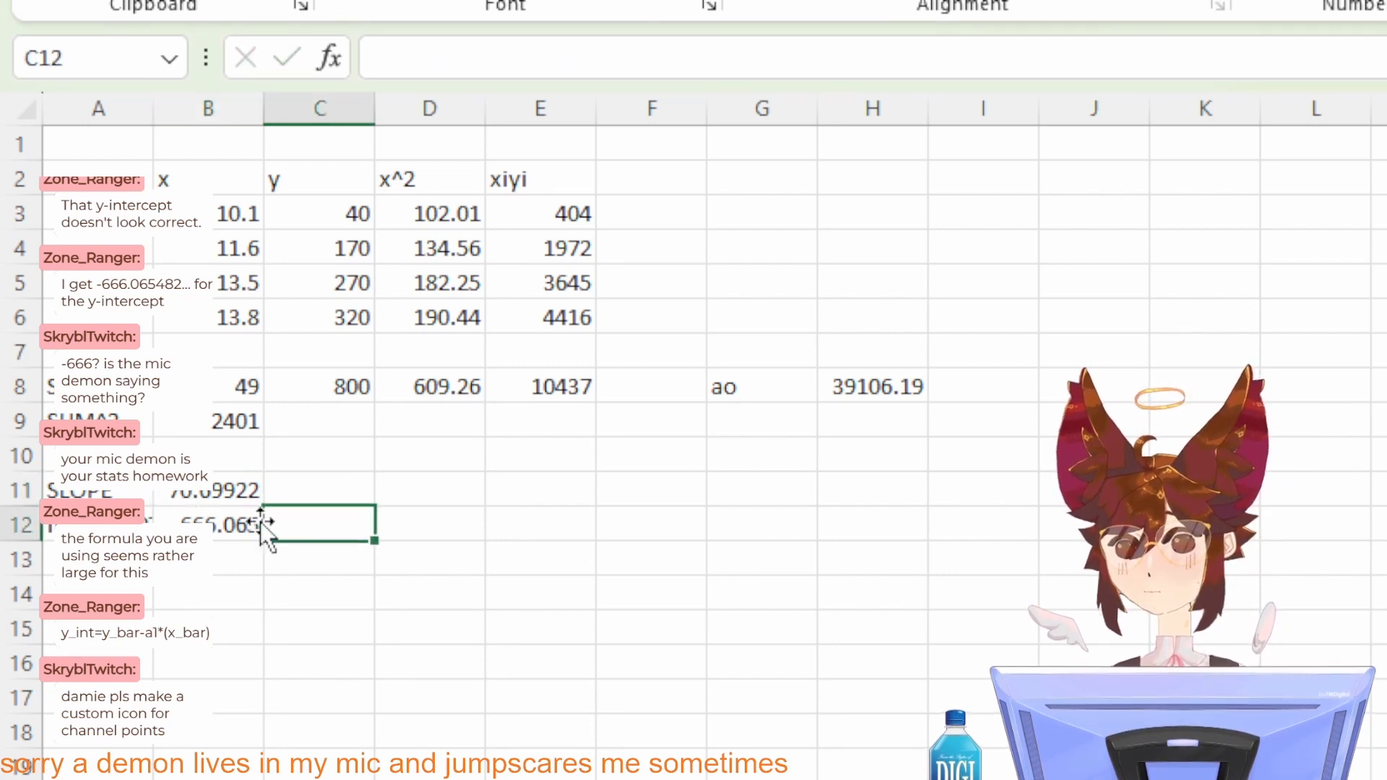
key("Up")
key("Left")
key("Right")
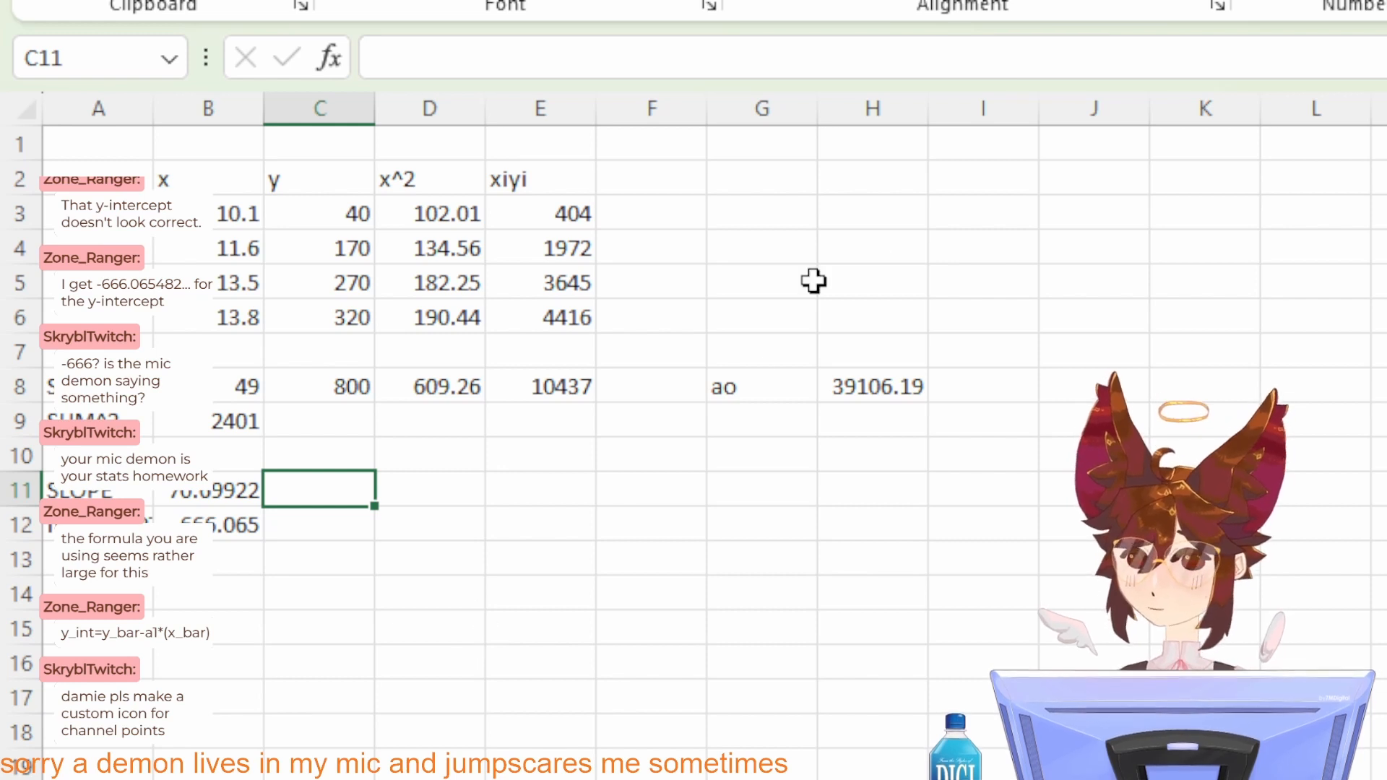
left_click(793, 388)
left_click_drag(793, 388, 907, 387)
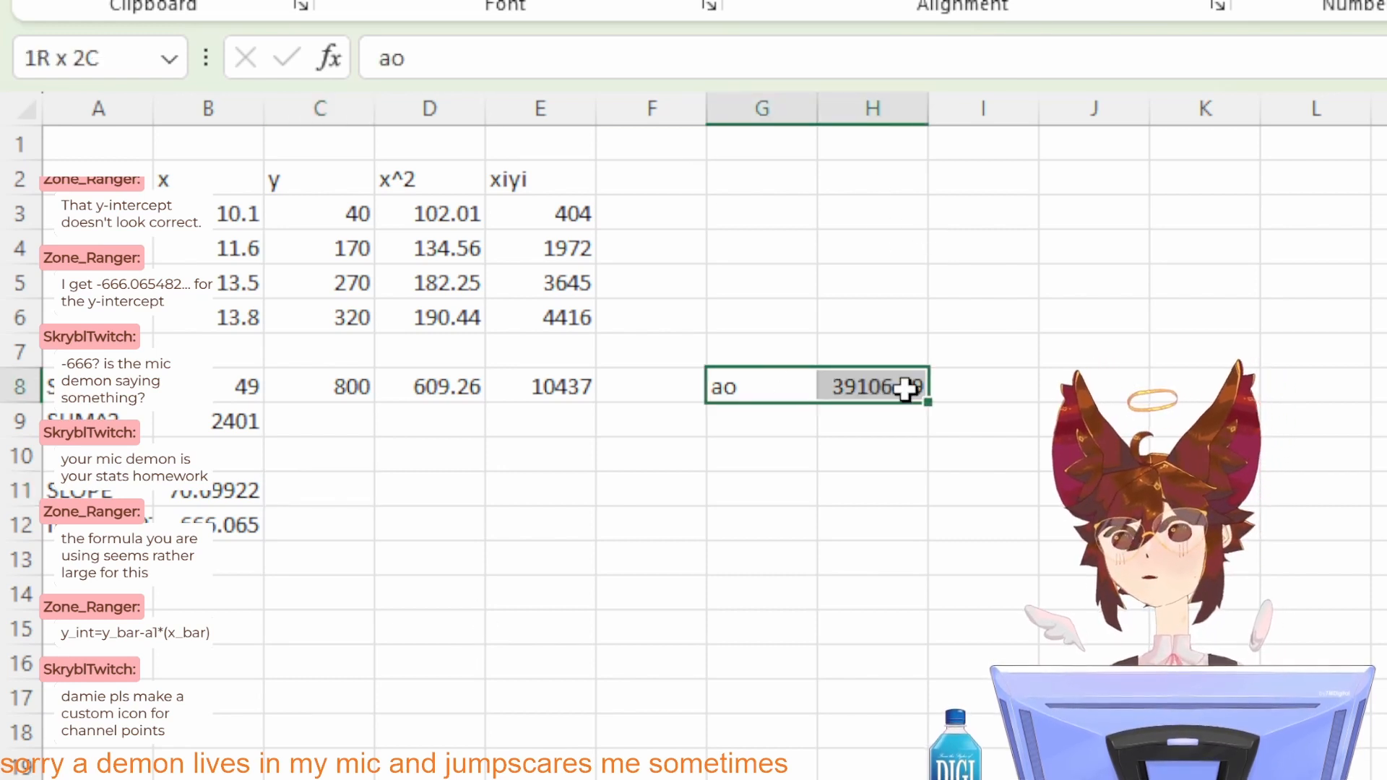
key("BackSpace")
left_click(793, 245)
left_click(836, 381)
key("BackSpace")
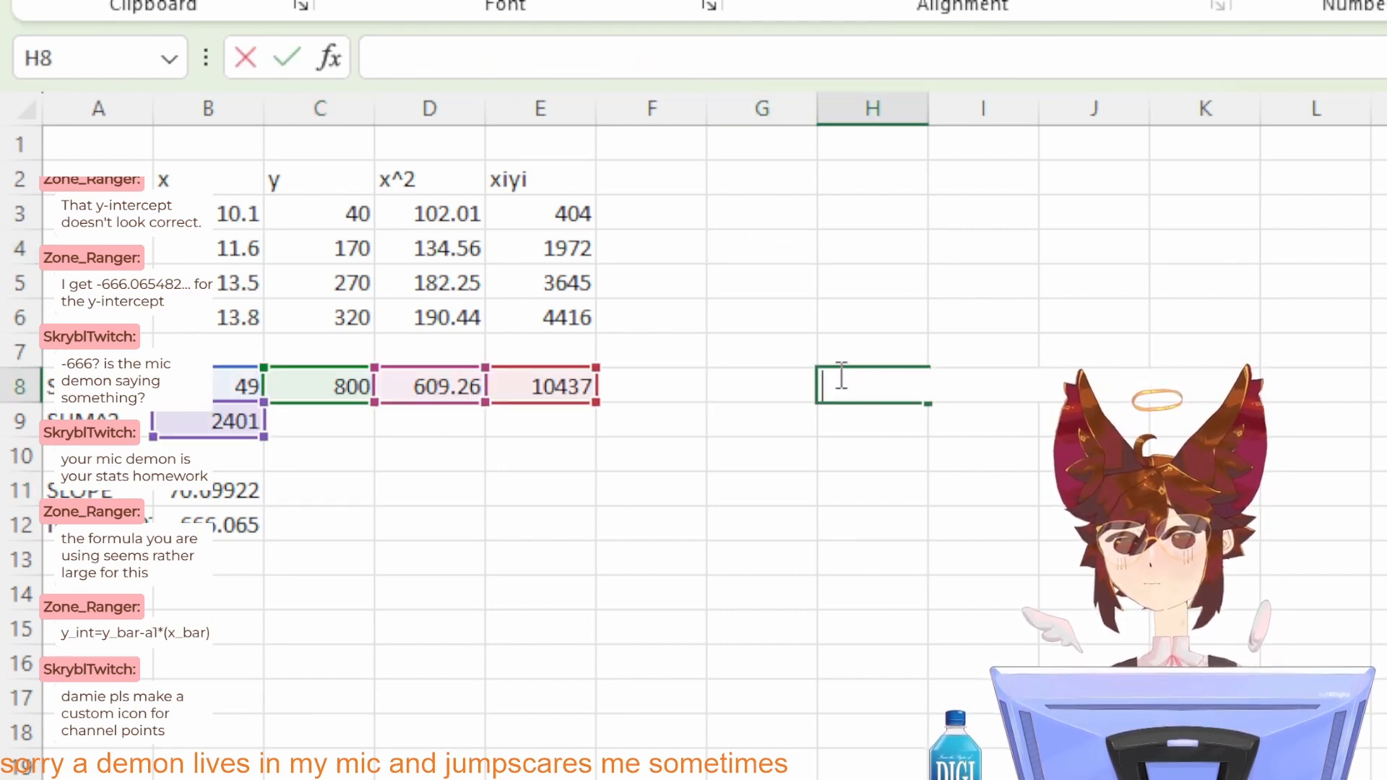
left_click(873, 328)
Step: Enter the column heading yc in cell G2
left_click(722, 210)
left_click(716, 179)
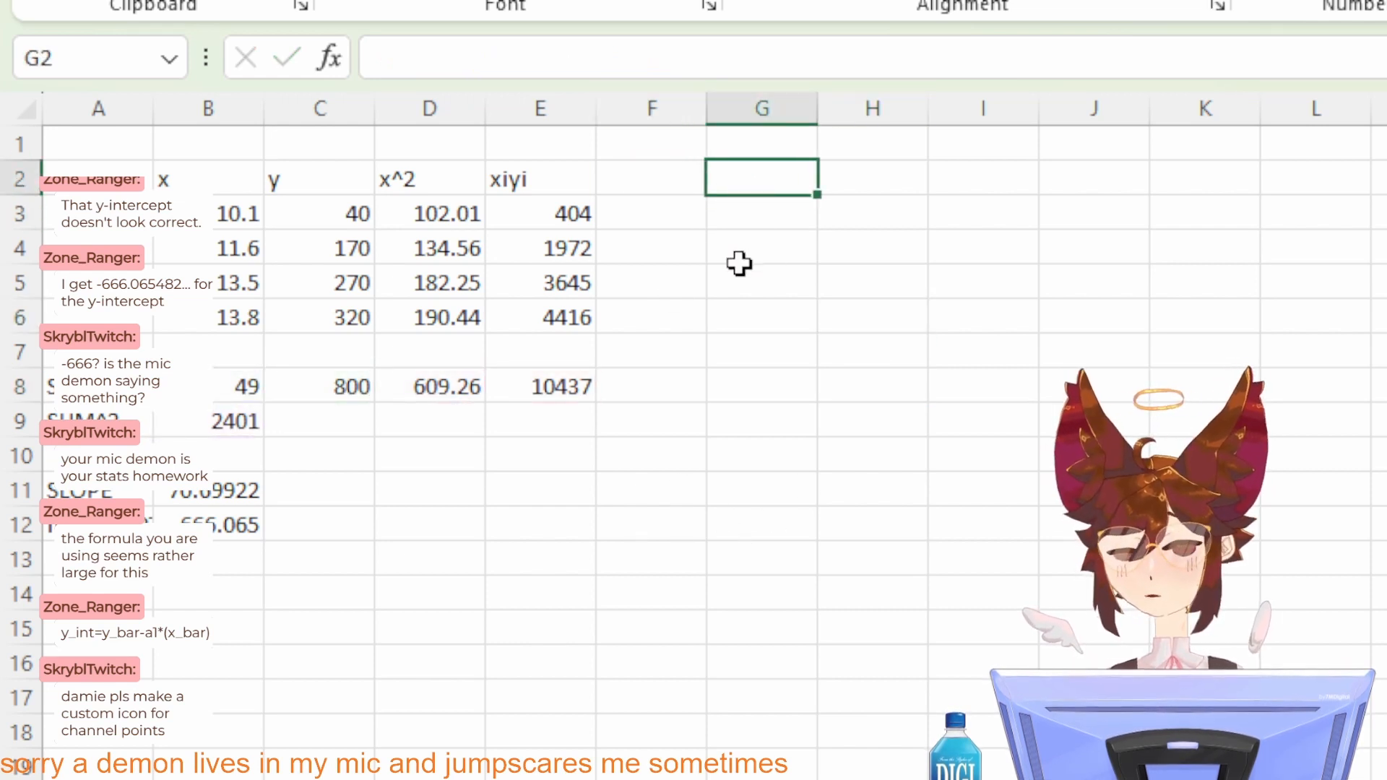
type("x")
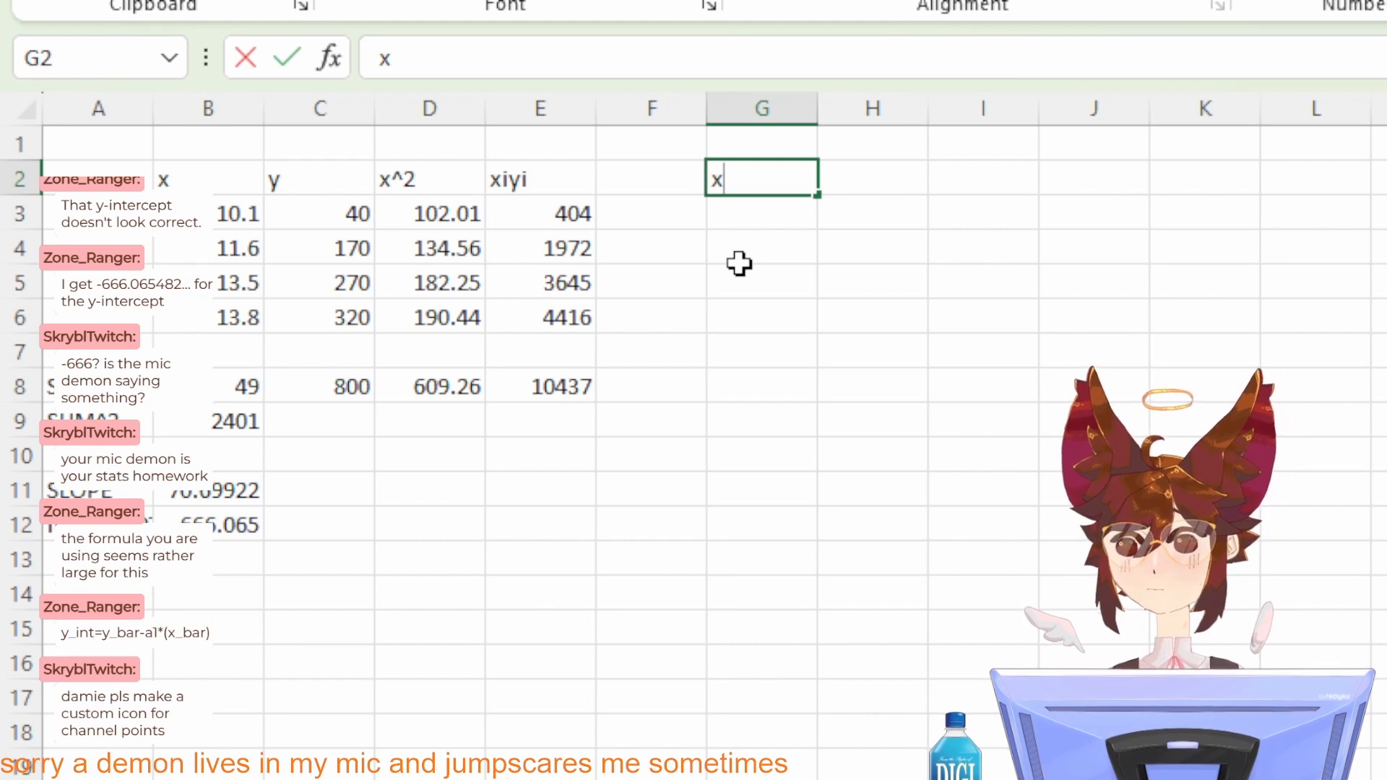
key("BackSpace")
type("yc")
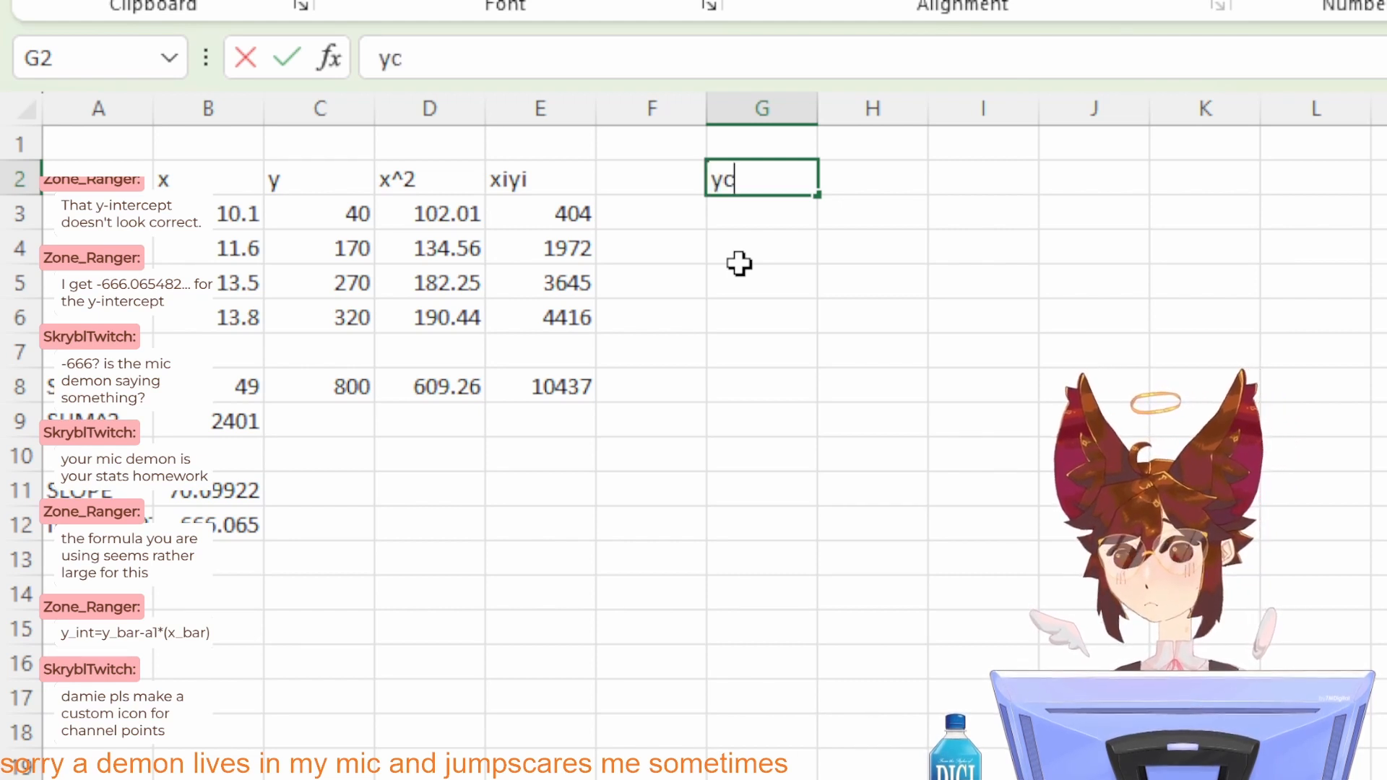
key("Return")
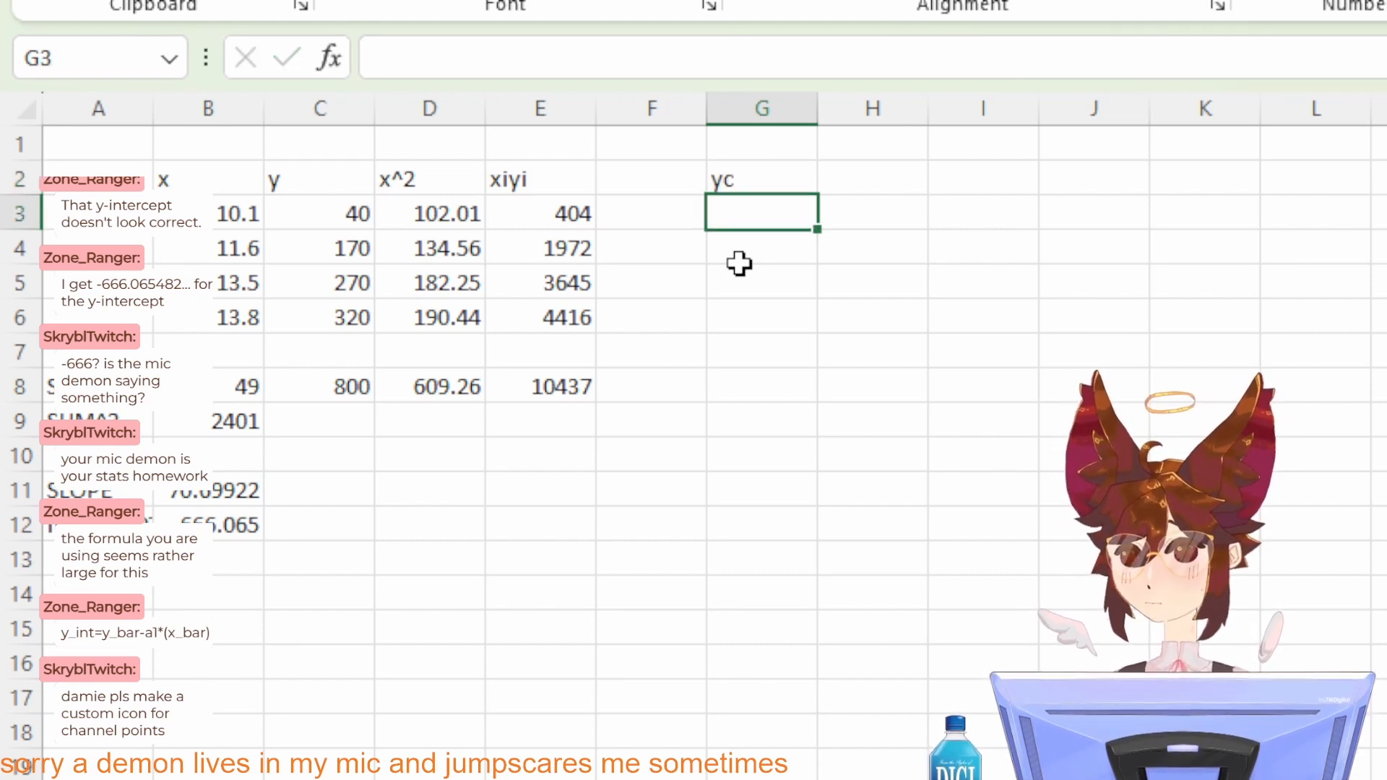
Step: Enter the fitted-value formula =B11*B3+B12 in cell G3
type("=")
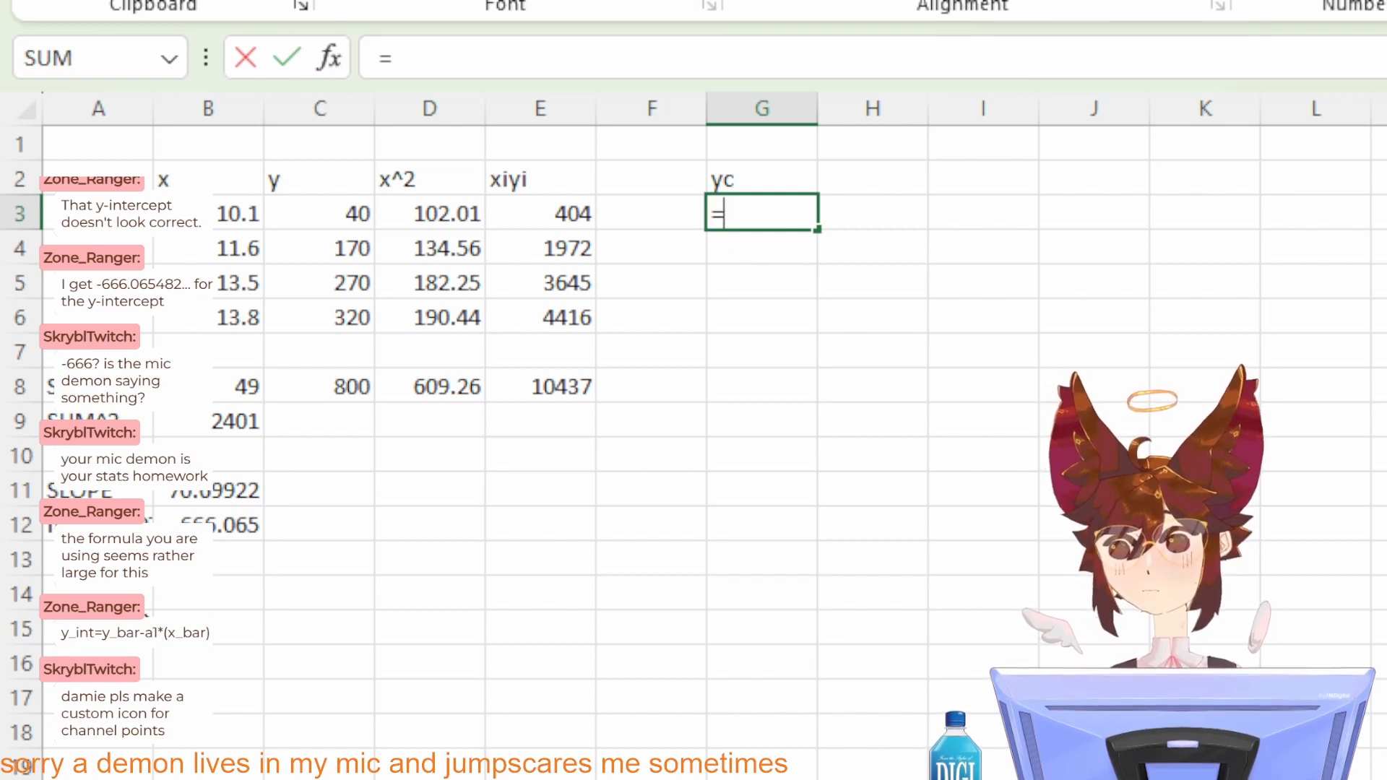
left_click(217, 490)
type("*")
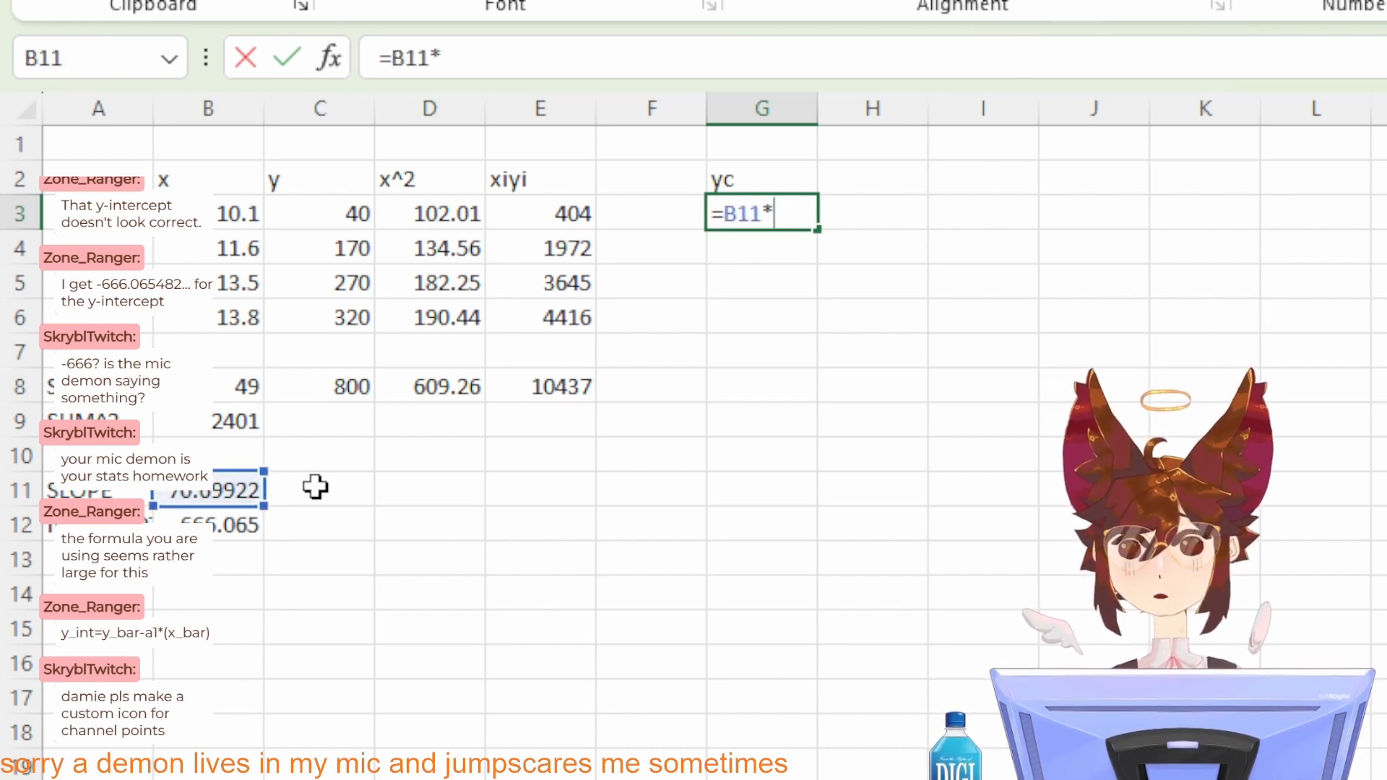
left_click(235, 220)
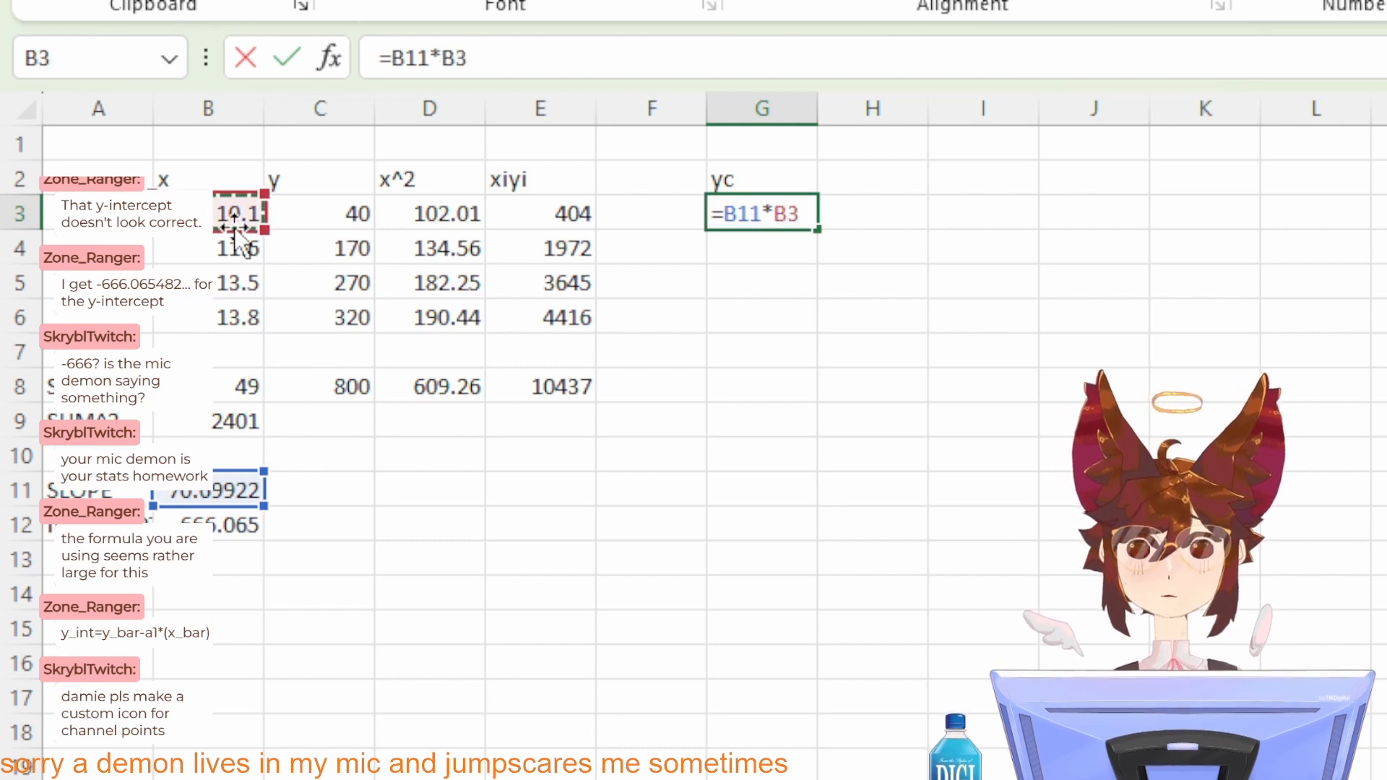
type("+")
left_click(202, 520)
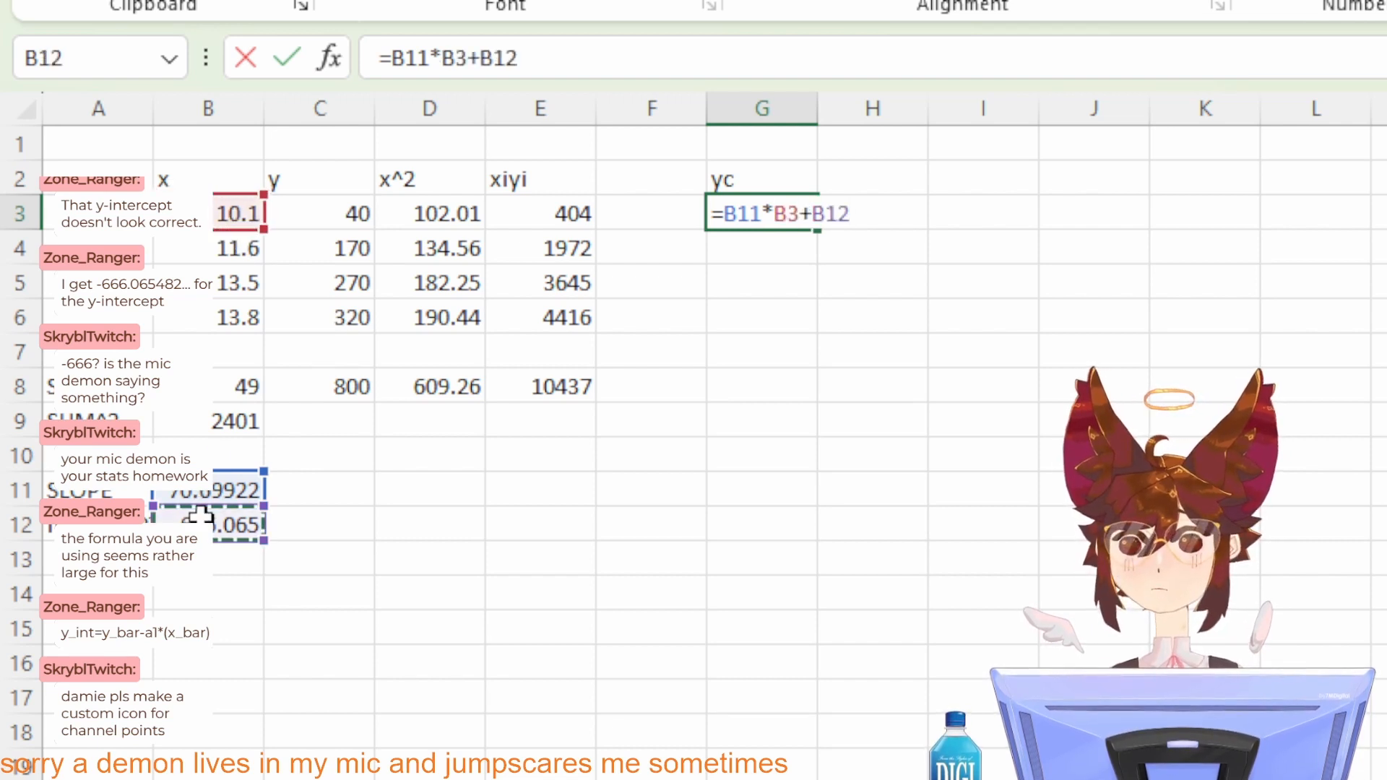
key("Return")
Step: Fill the yc formula from G3 down through G6
left_click(780, 210)
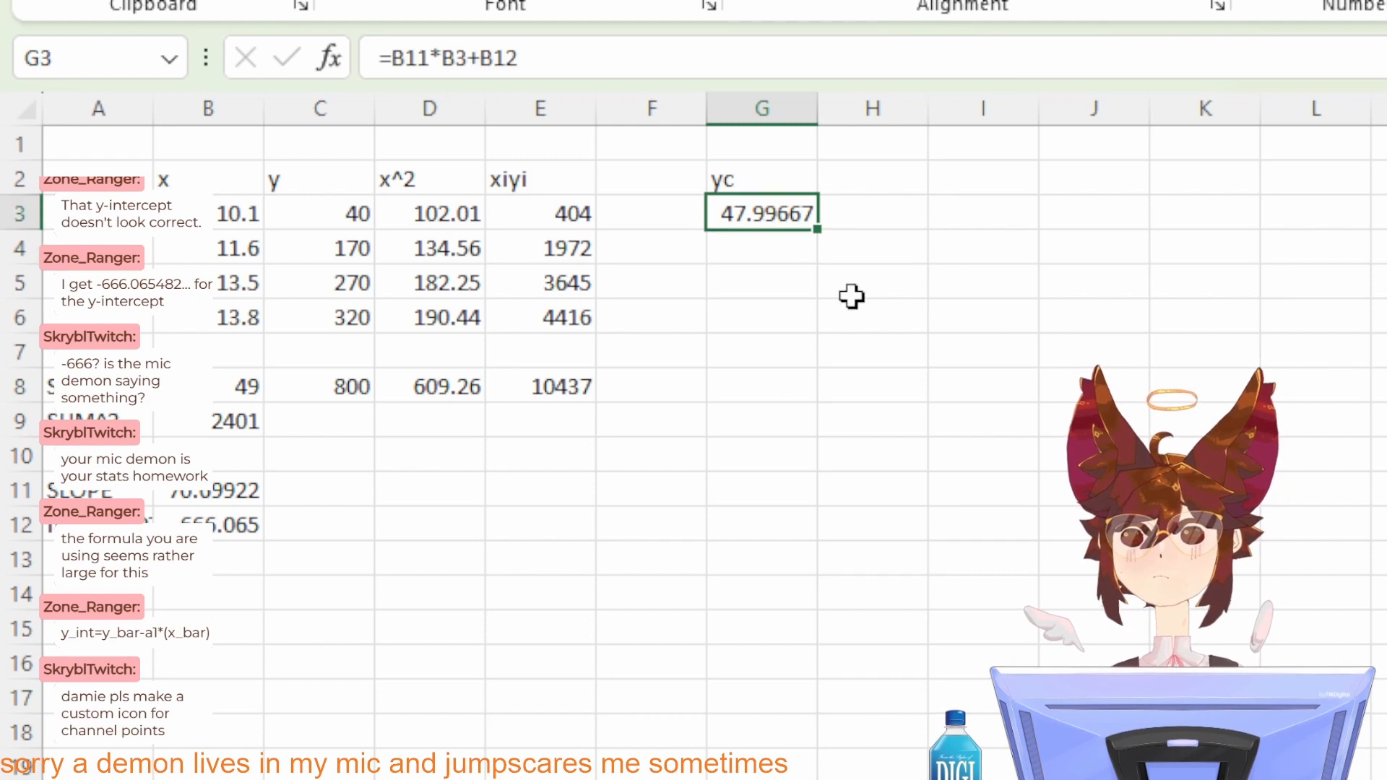
left_click_drag(819, 231, 806, 327)
left_click(939, 289)
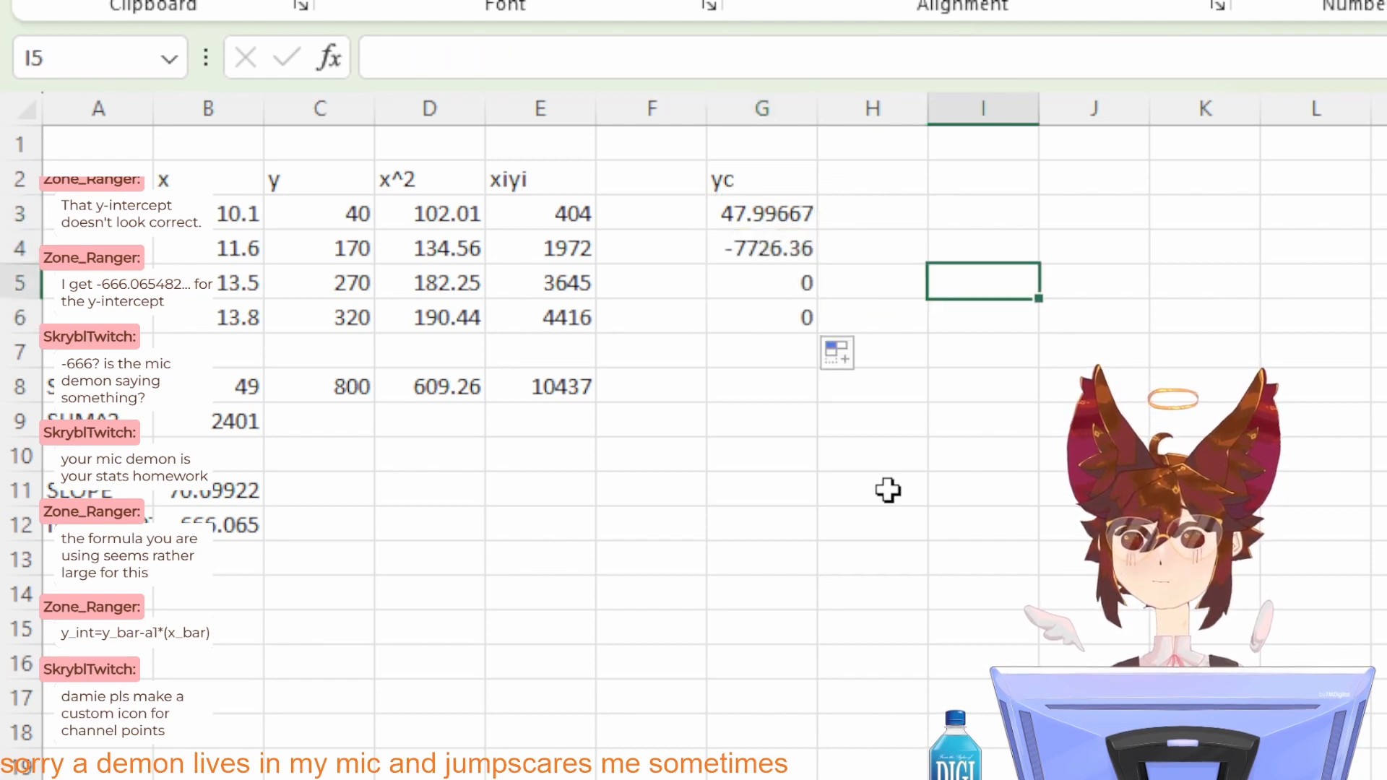
Step: Inspect the cell references in the yc formulas in G3, G4 and G5
left_click(757, 282)
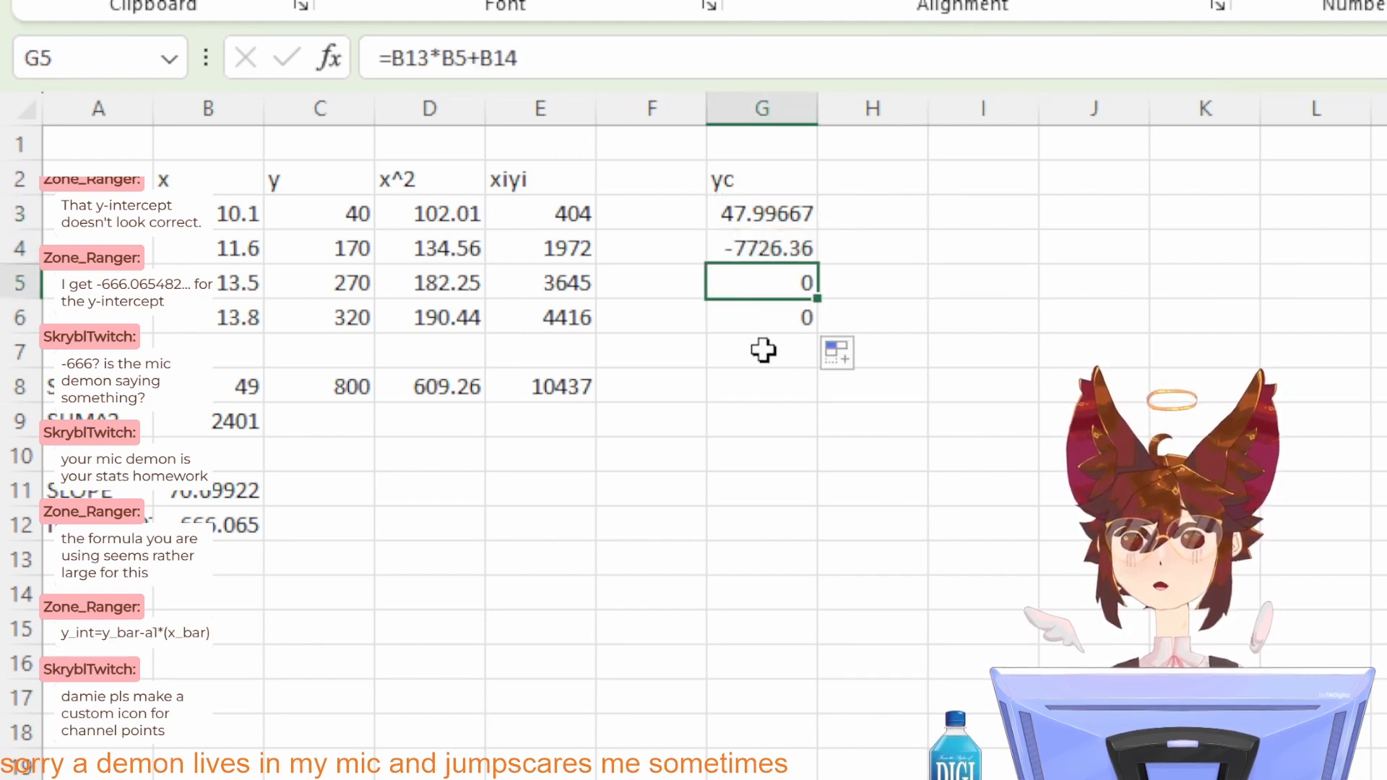
left_click(756, 241)
left_click(753, 209)
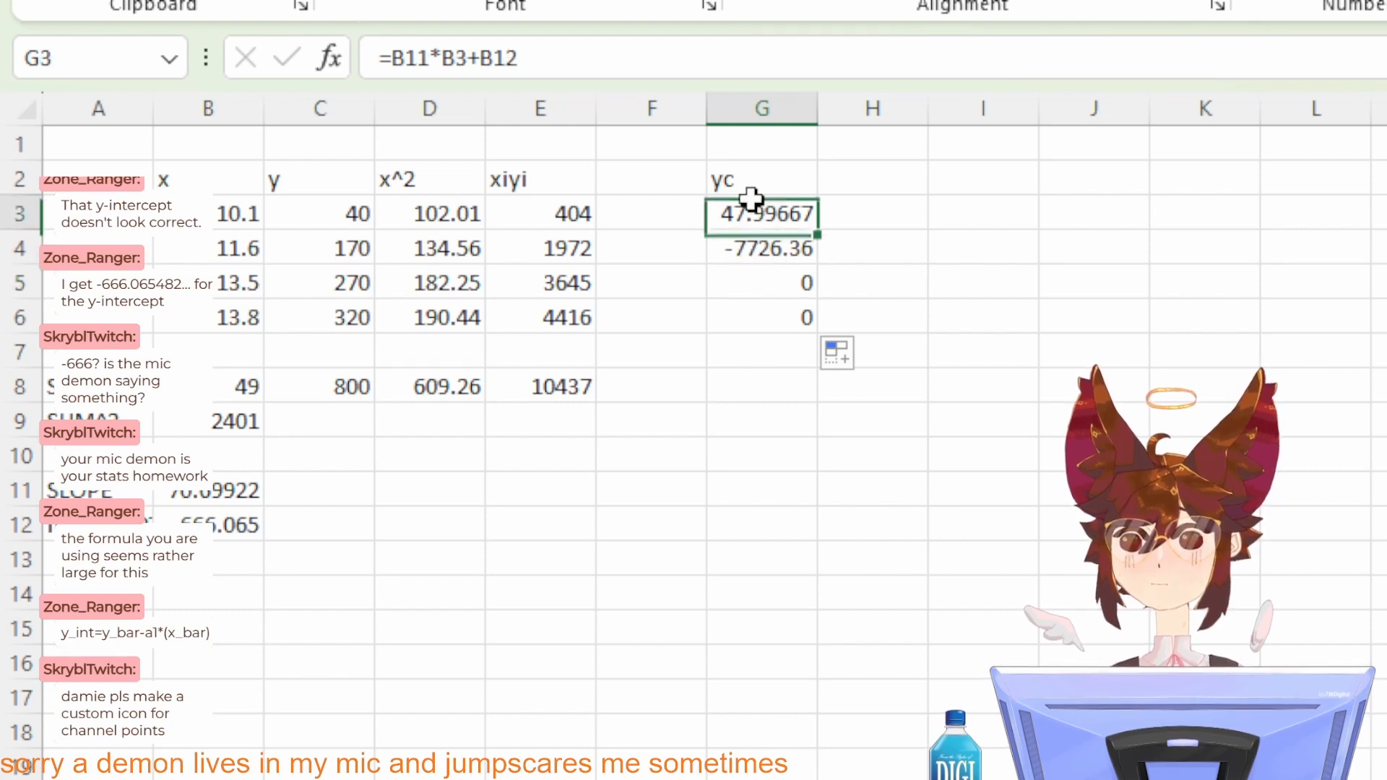
left_click(758, 245)
left_click(758, 222)
left_click(758, 244)
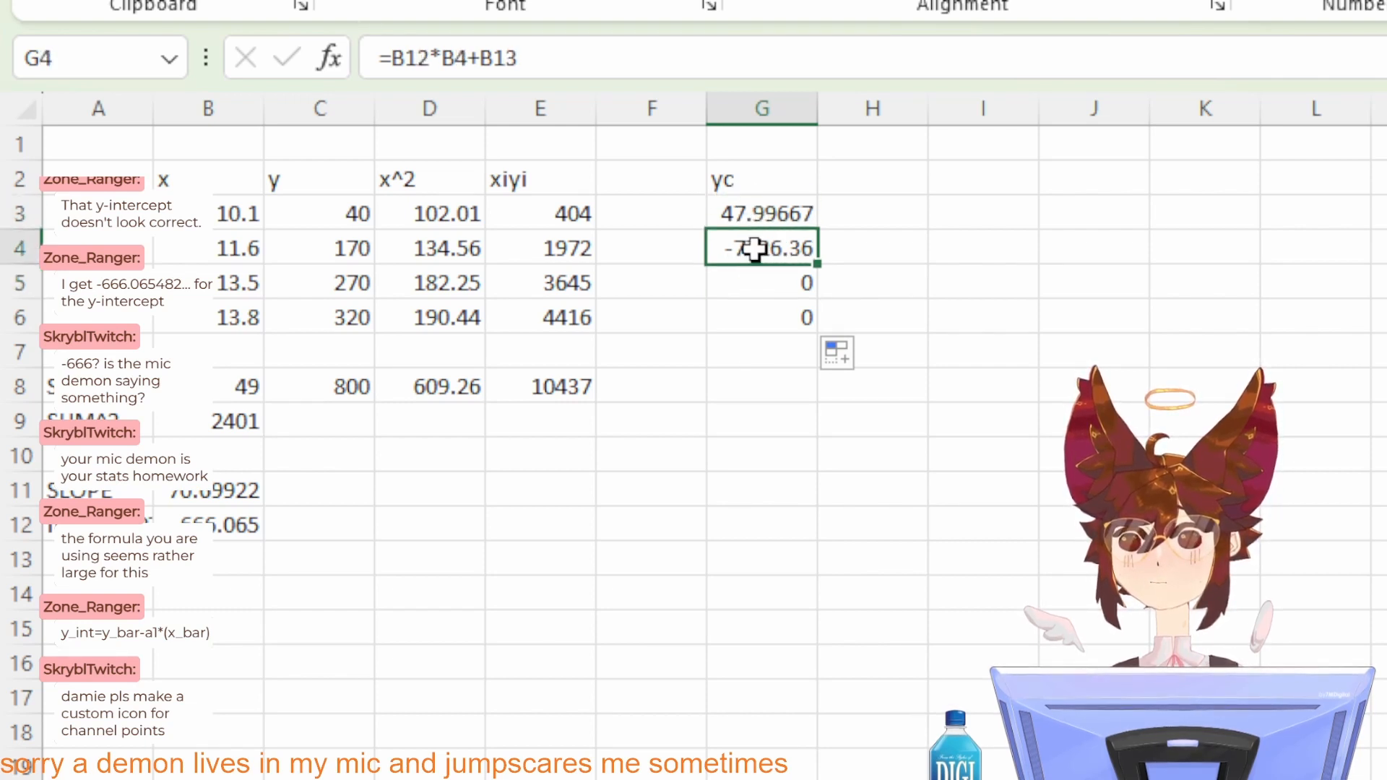
left_click(756, 212)
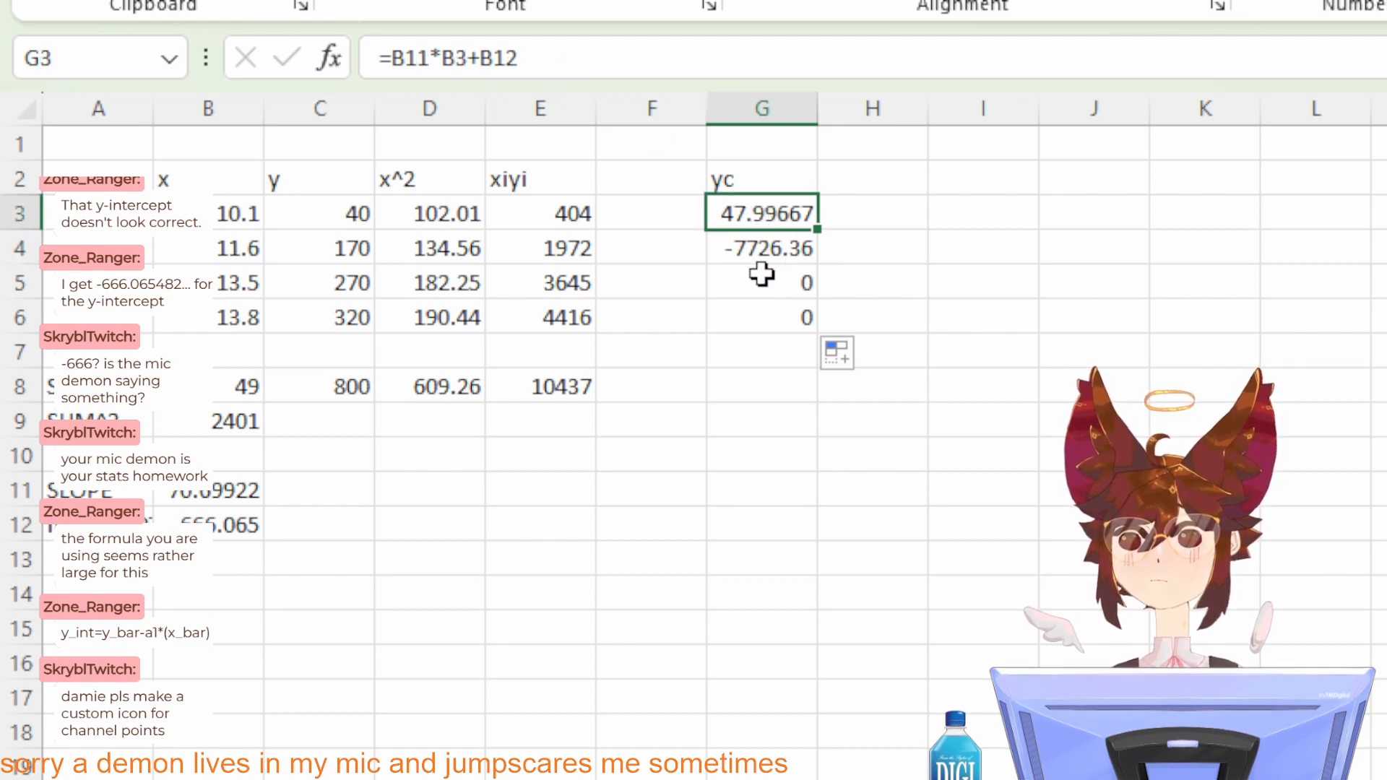
Step: Correct the formula in G4 to =B11*B4+B12
left_click(751, 248)
left_click(427, 54)
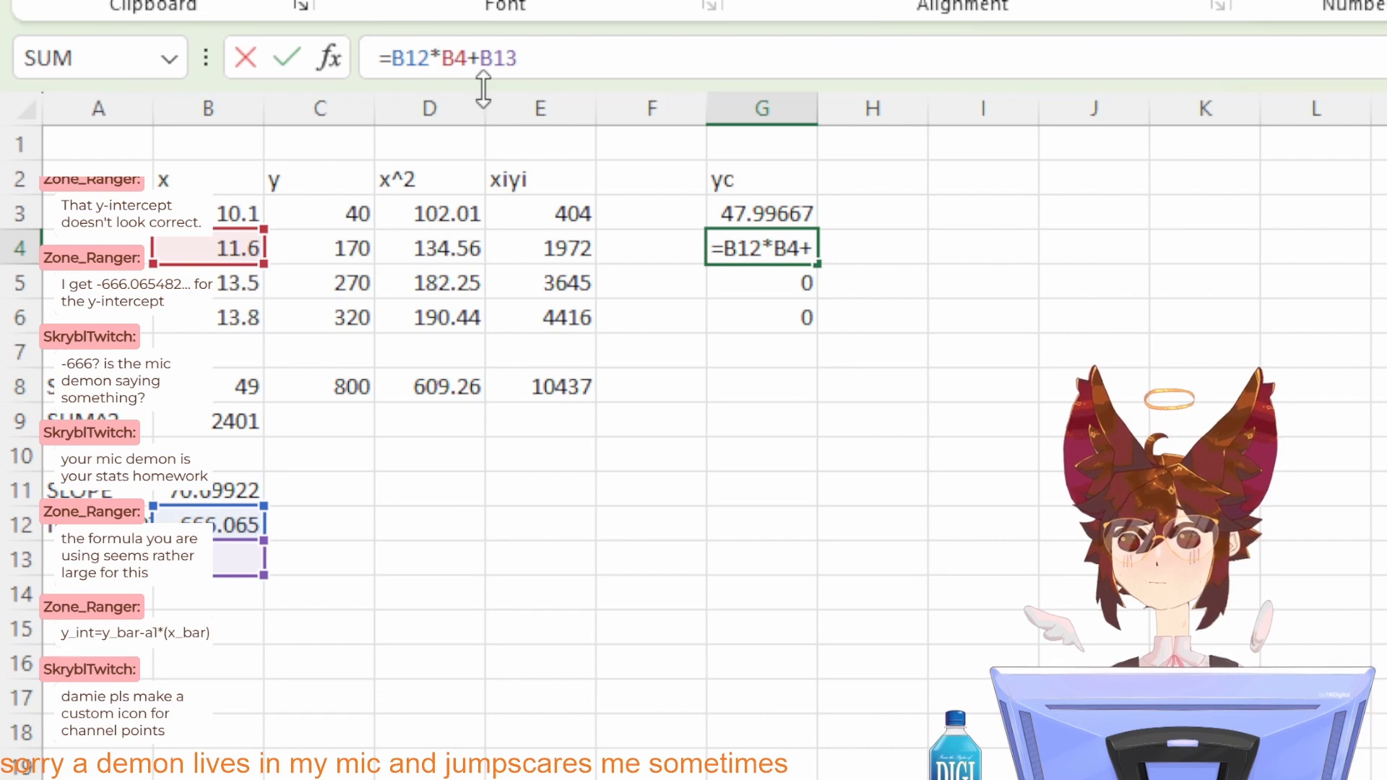
key("BackSpace")
type("1")
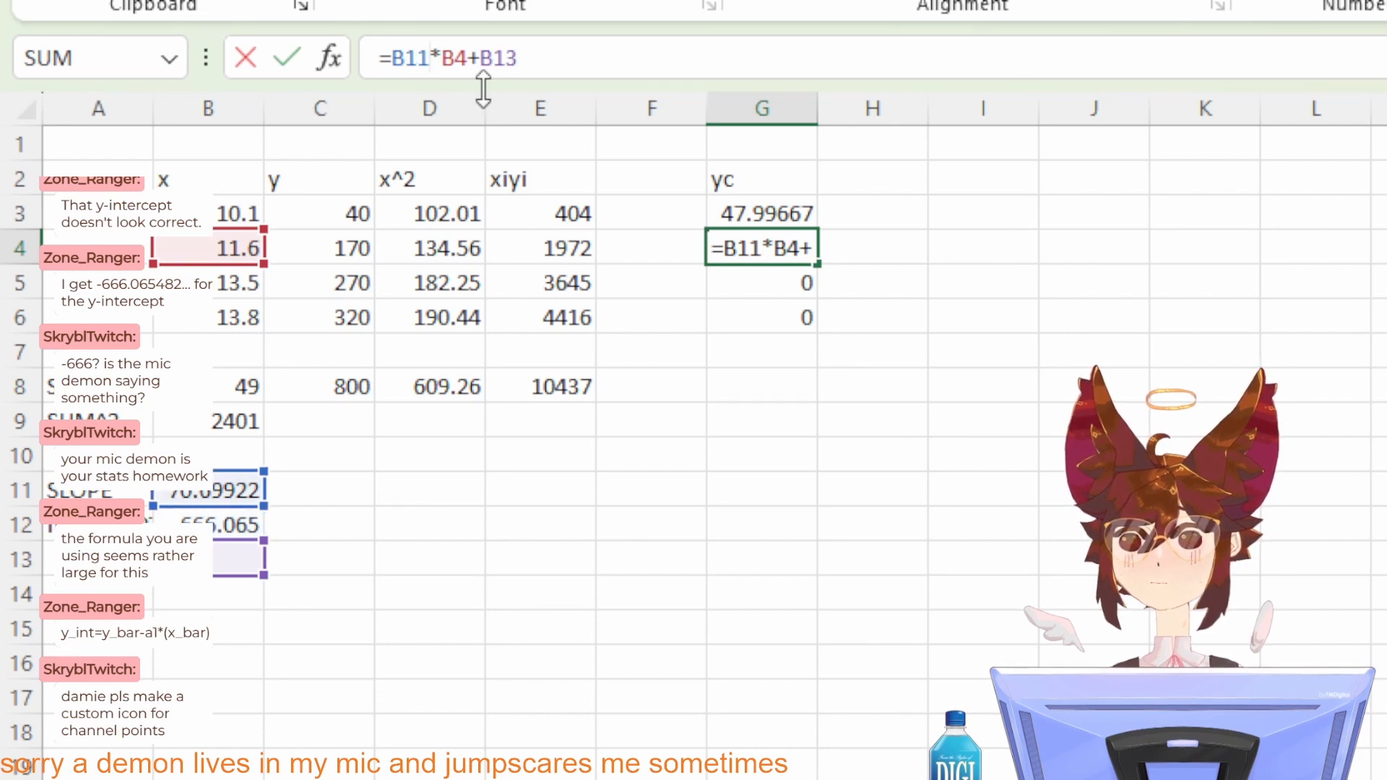
left_click(599, 58)
key("BackSpace")
type("2")
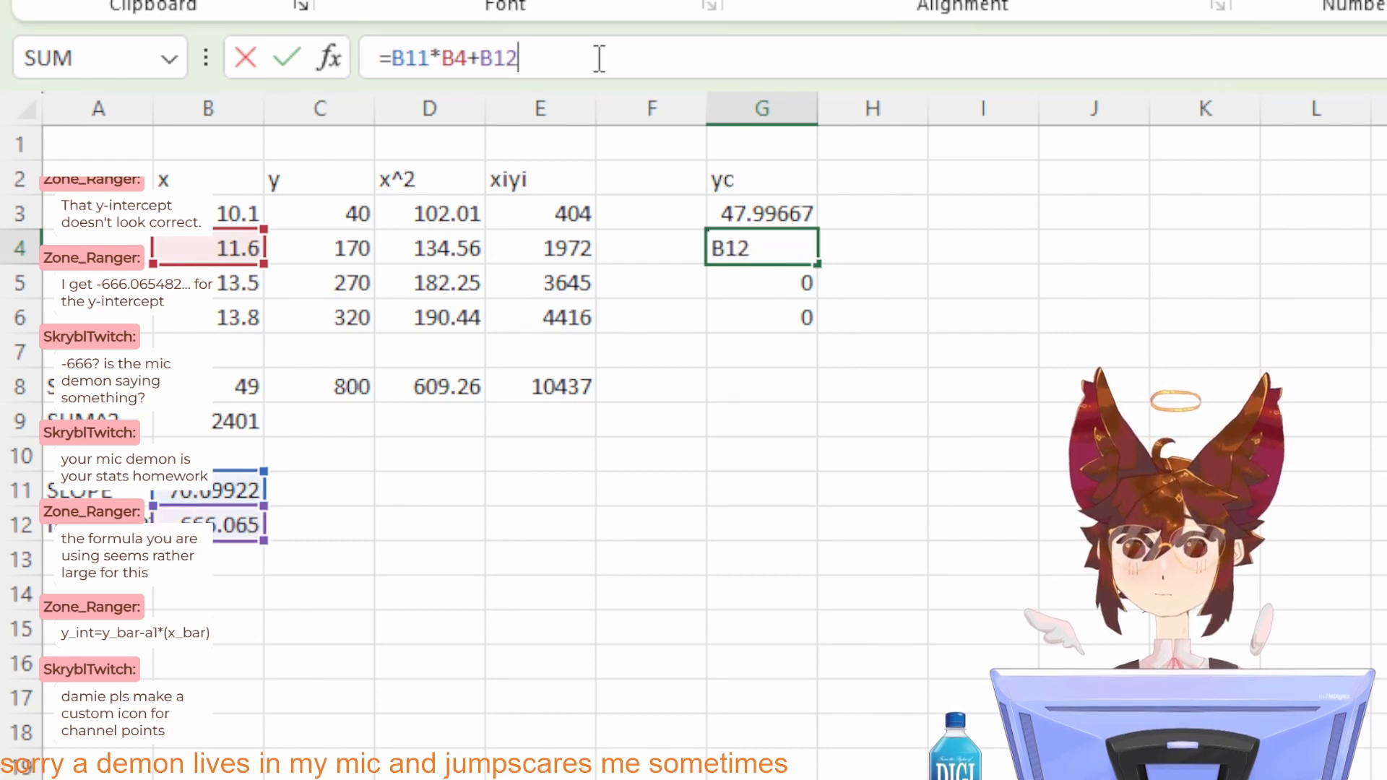
key("Return")
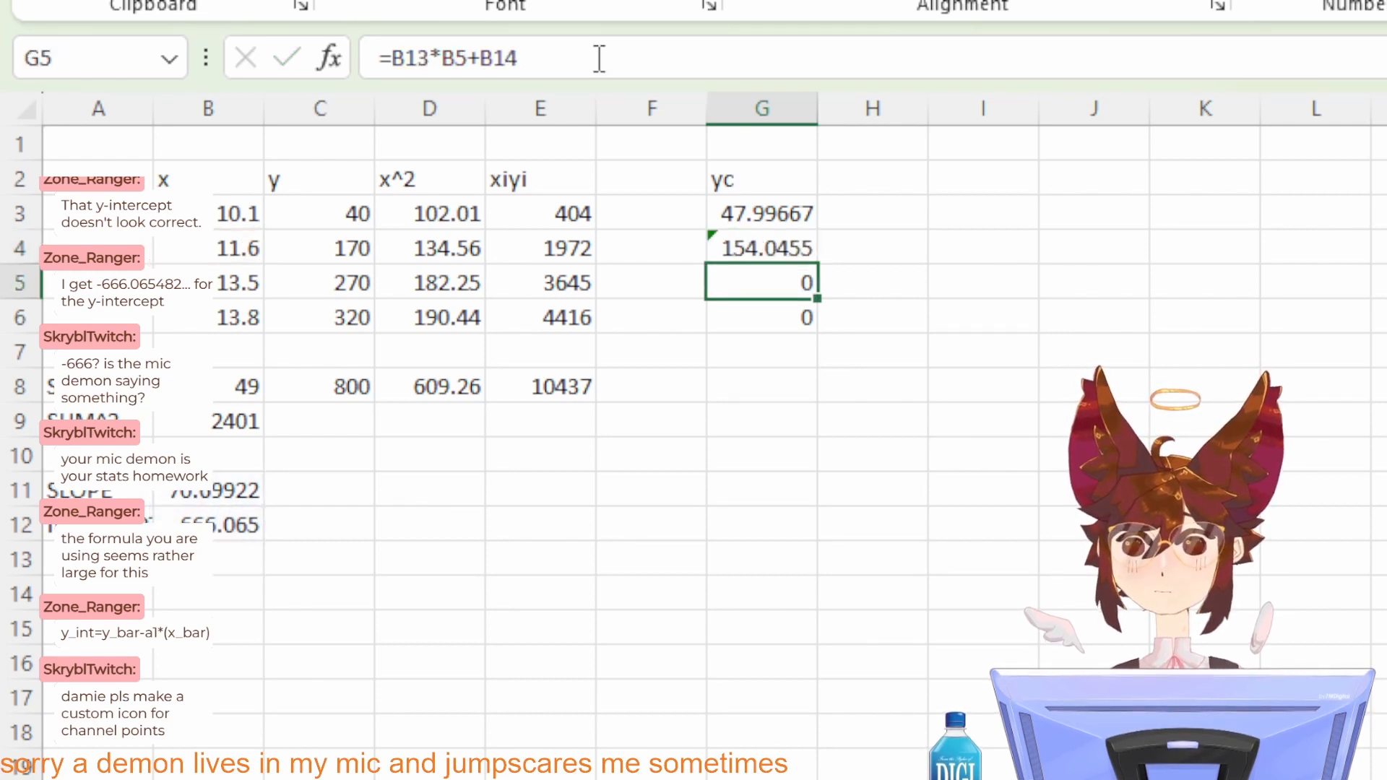
Step: Copy the formula text of G4 without changing the cell
left_click(752, 217)
left_click(752, 241)
left_click(754, 285)
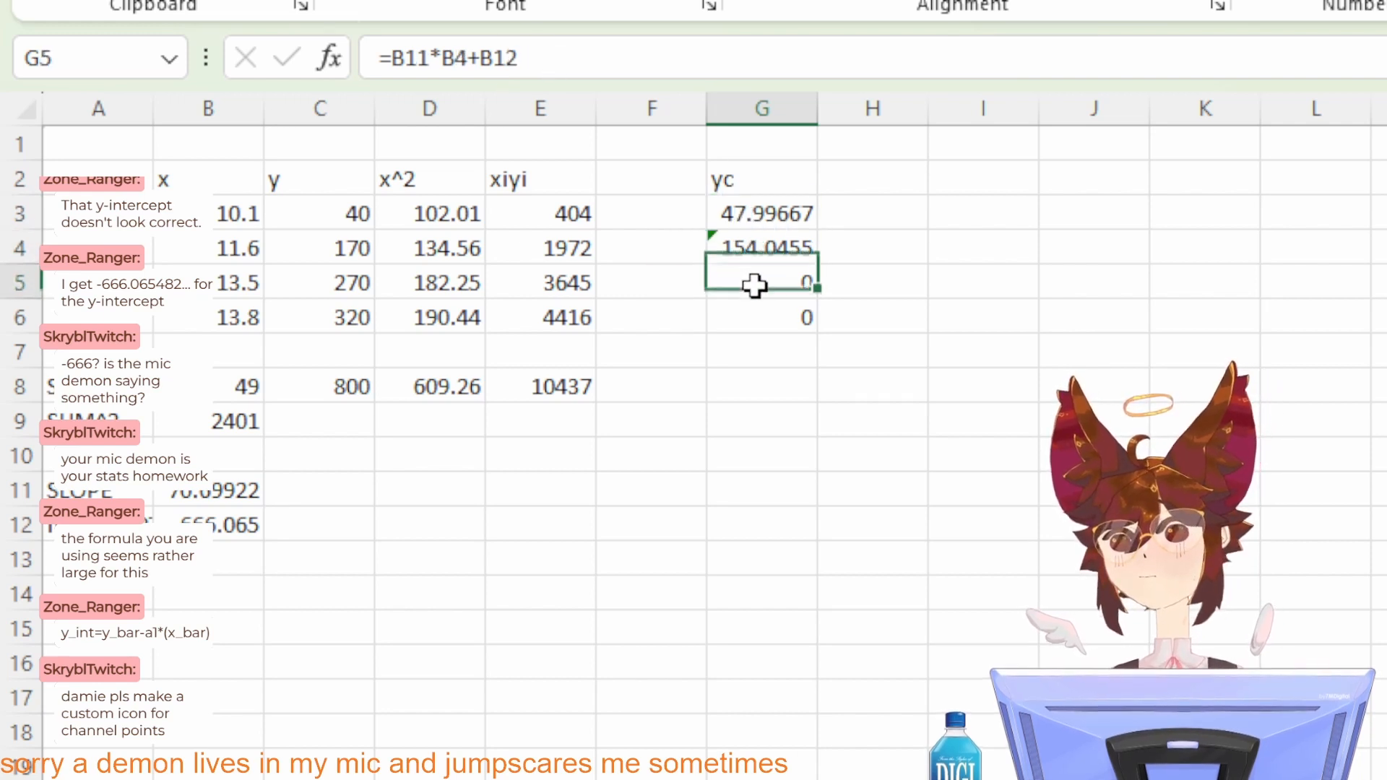
left_click(758, 181)
left_click(568, 75)
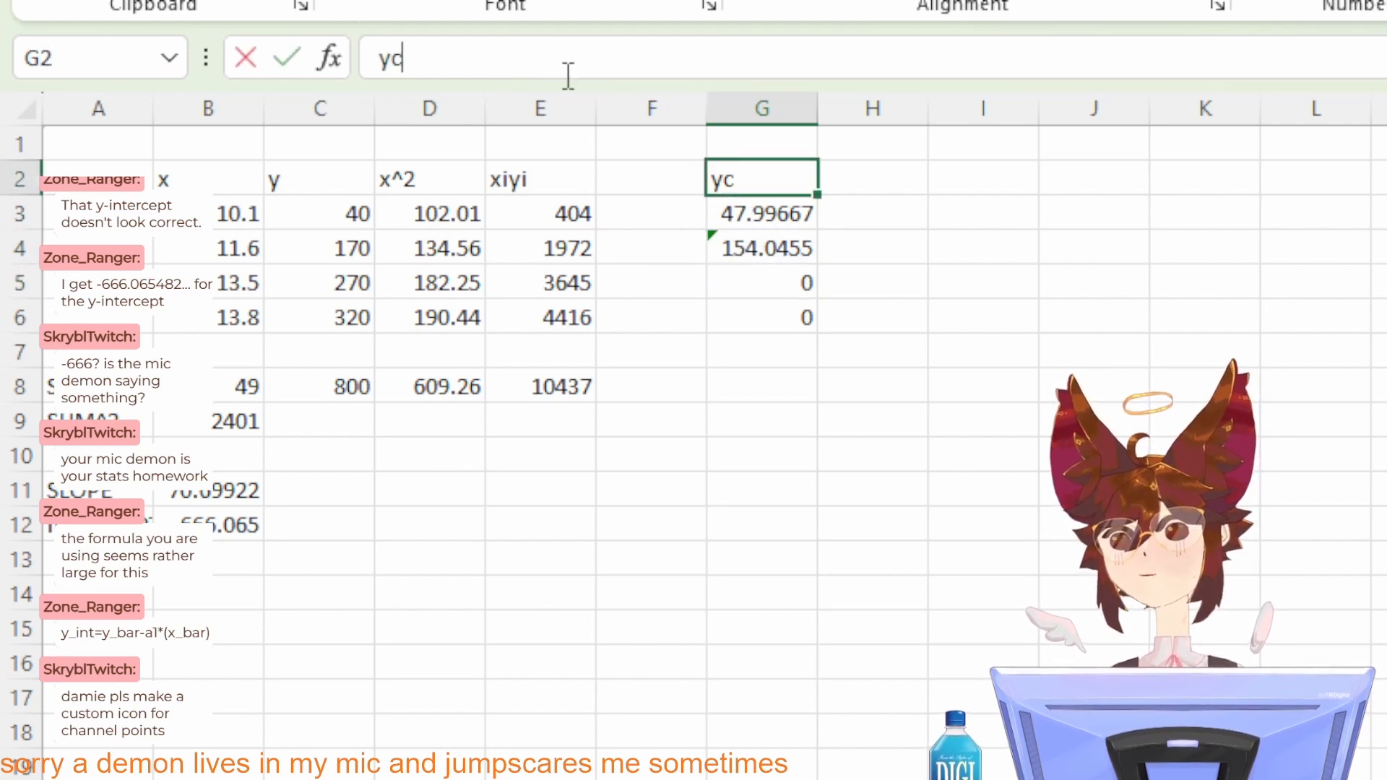
left_click(742, 256)
left_click(580, 52)
key("ctrl+a")
key("ctrl+c")
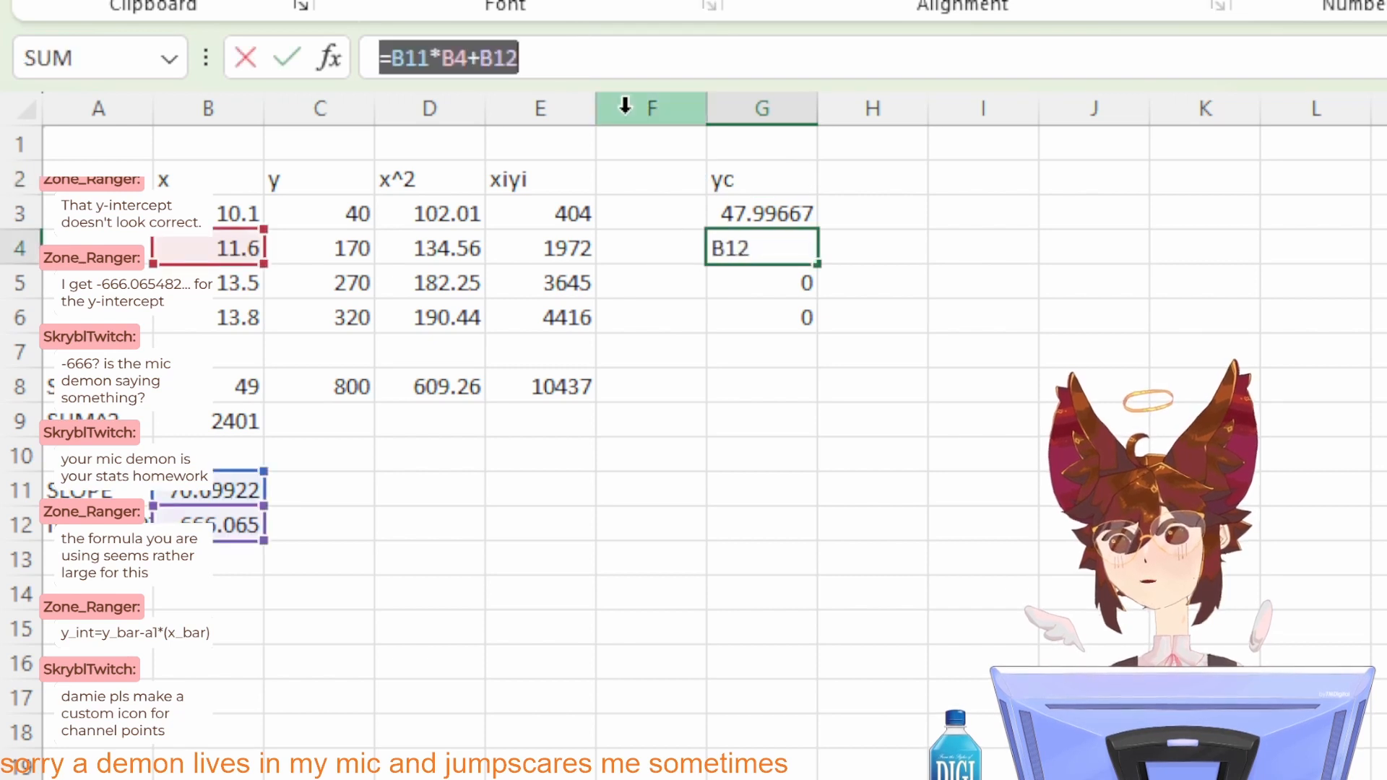
left_click(737, 285)
key("Escape")
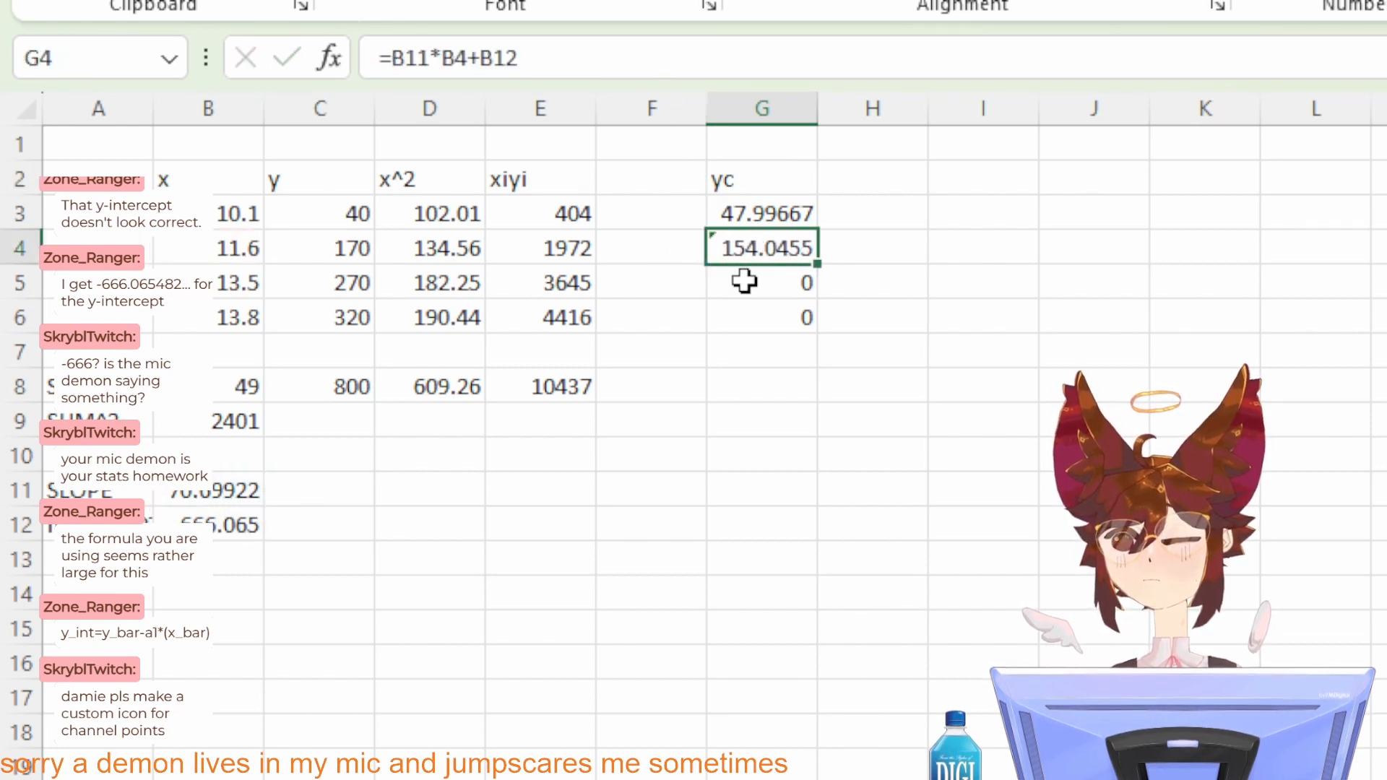
Step: Replace the formula in G5 with the copied one, pointing it at B5: =B11*B5+B12
left_click(744, 282)
left_click(573, 58)
key("ctrl+a")
key("ctrl+v")
key("Left")
key("Left")
key("Left")
key("Left")
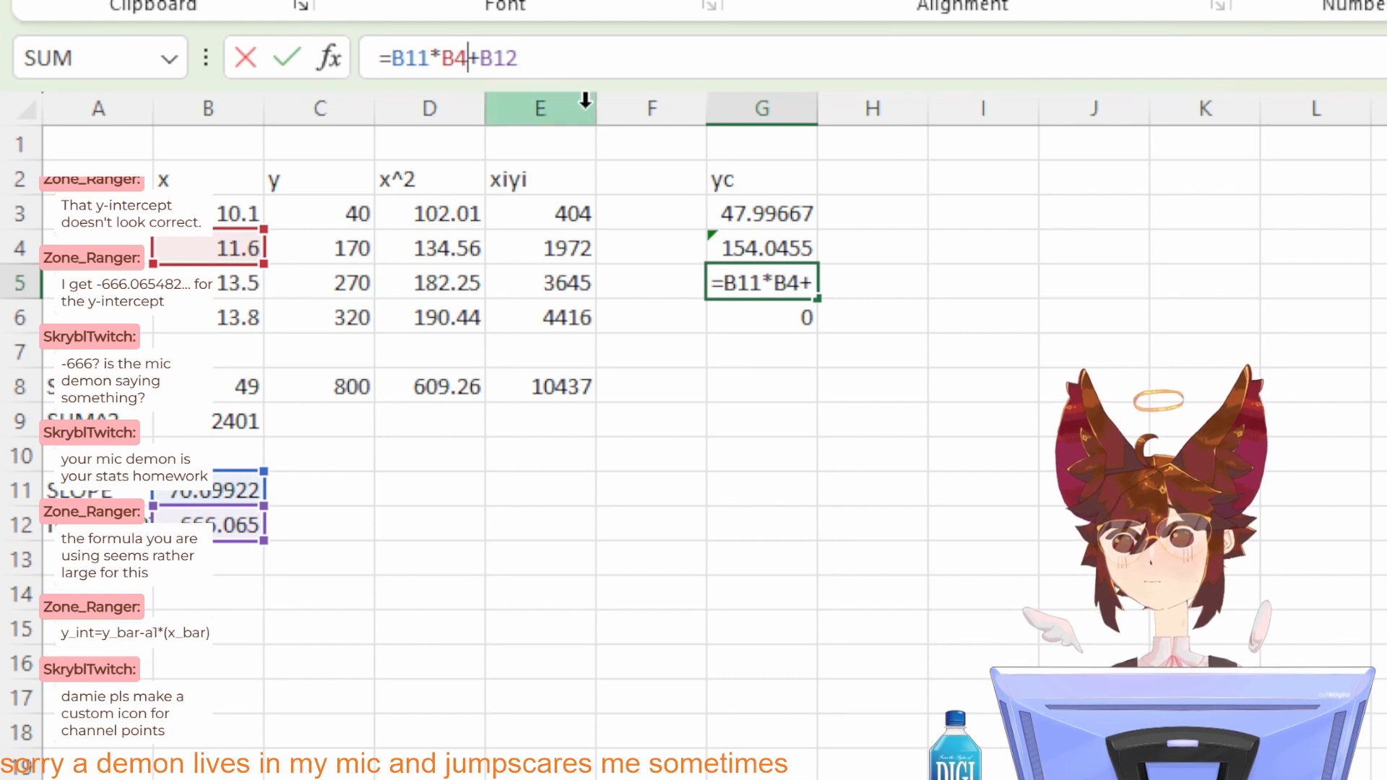
key("BackSpace")
type("5")
key("Return")
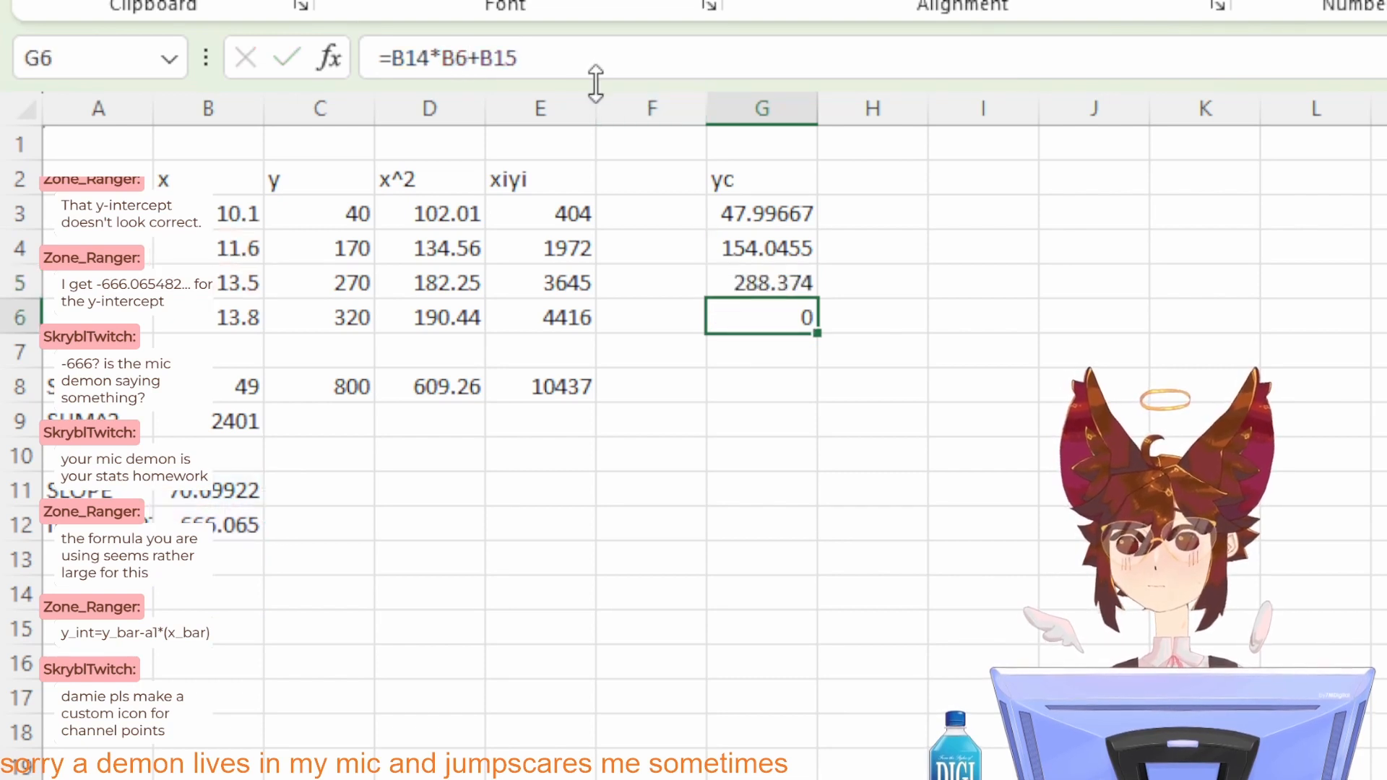
Step: Replace the formula in G6 with the copied one, pointing it at B6: =B11*B6+B12
left_click(566, 58)
key("ctrl+a")
key("ctrl+v")
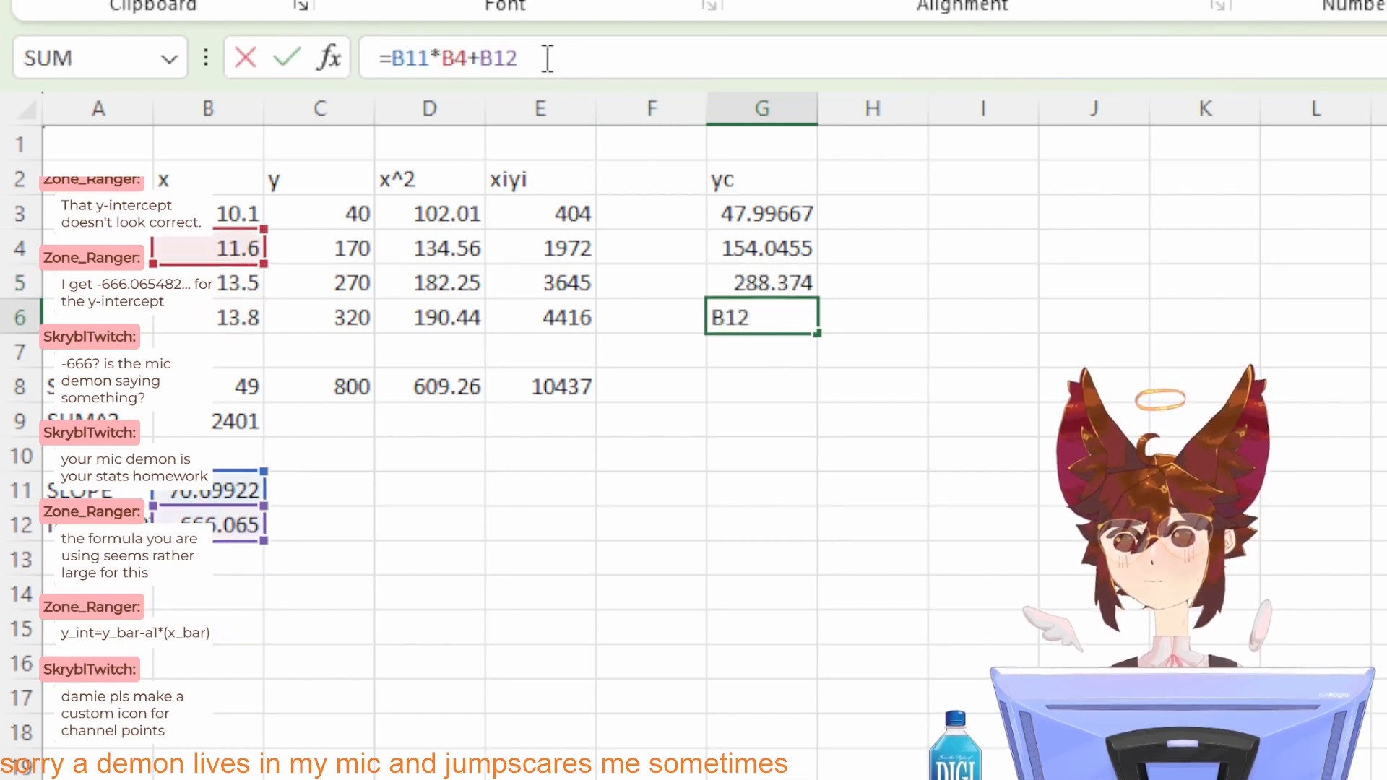
left_click(469, 65)
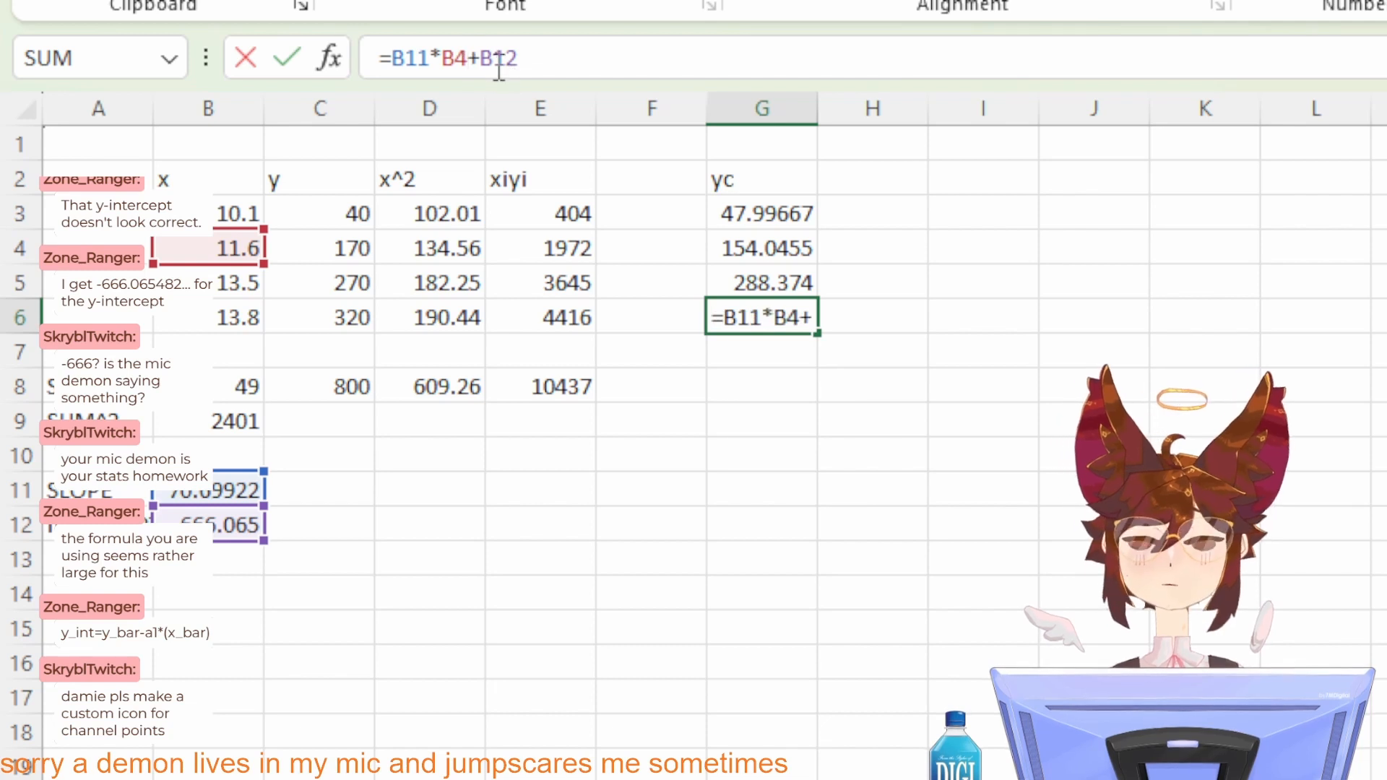
key("BackSpace")
type("6")
key("Return")
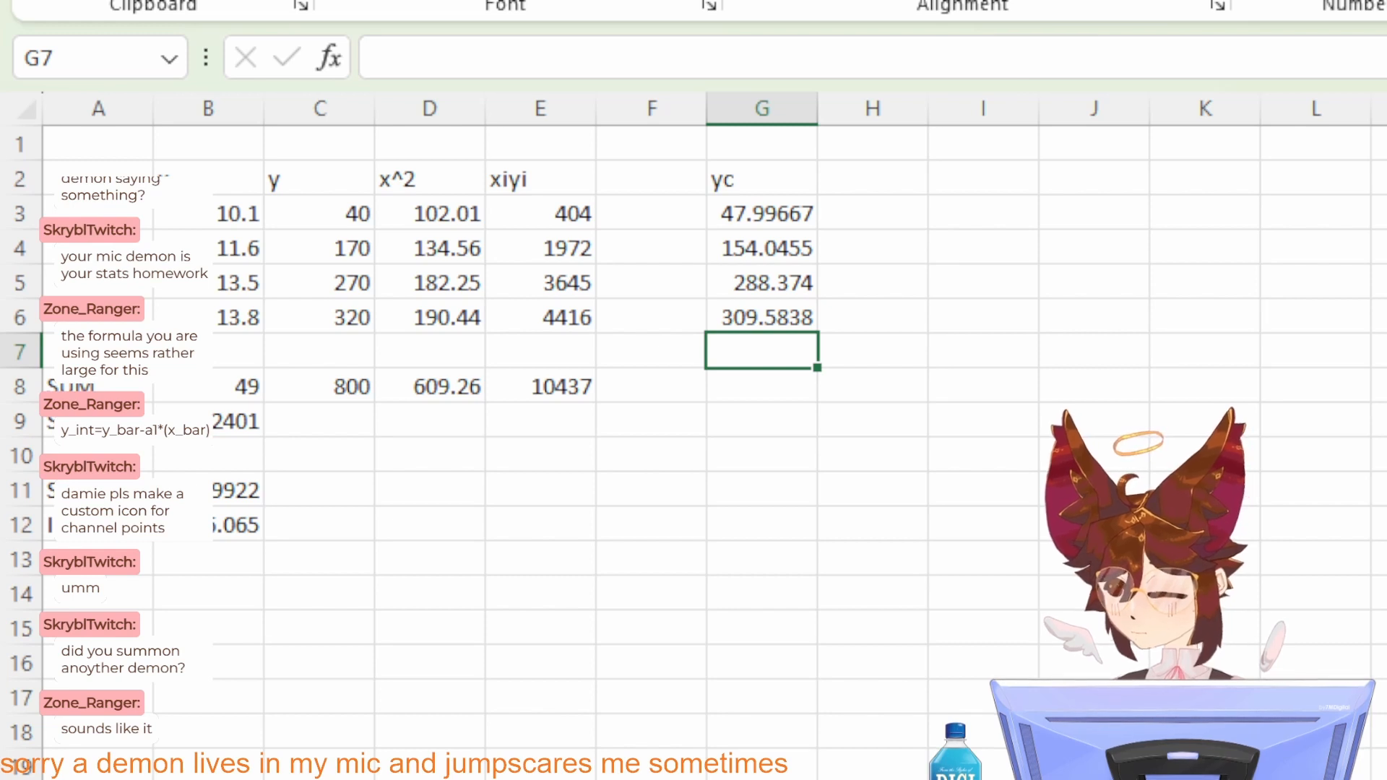
key("alt+Tab")
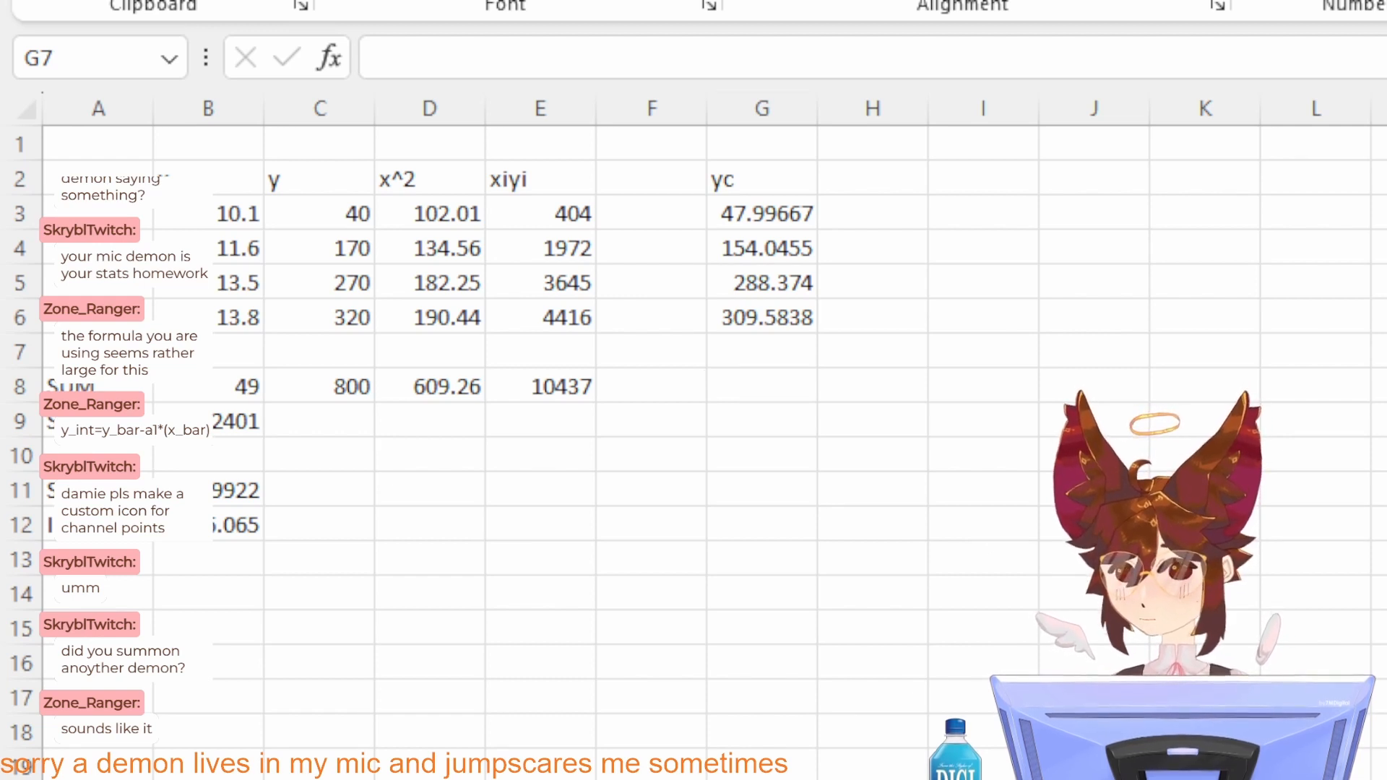
left_click(663, 383)
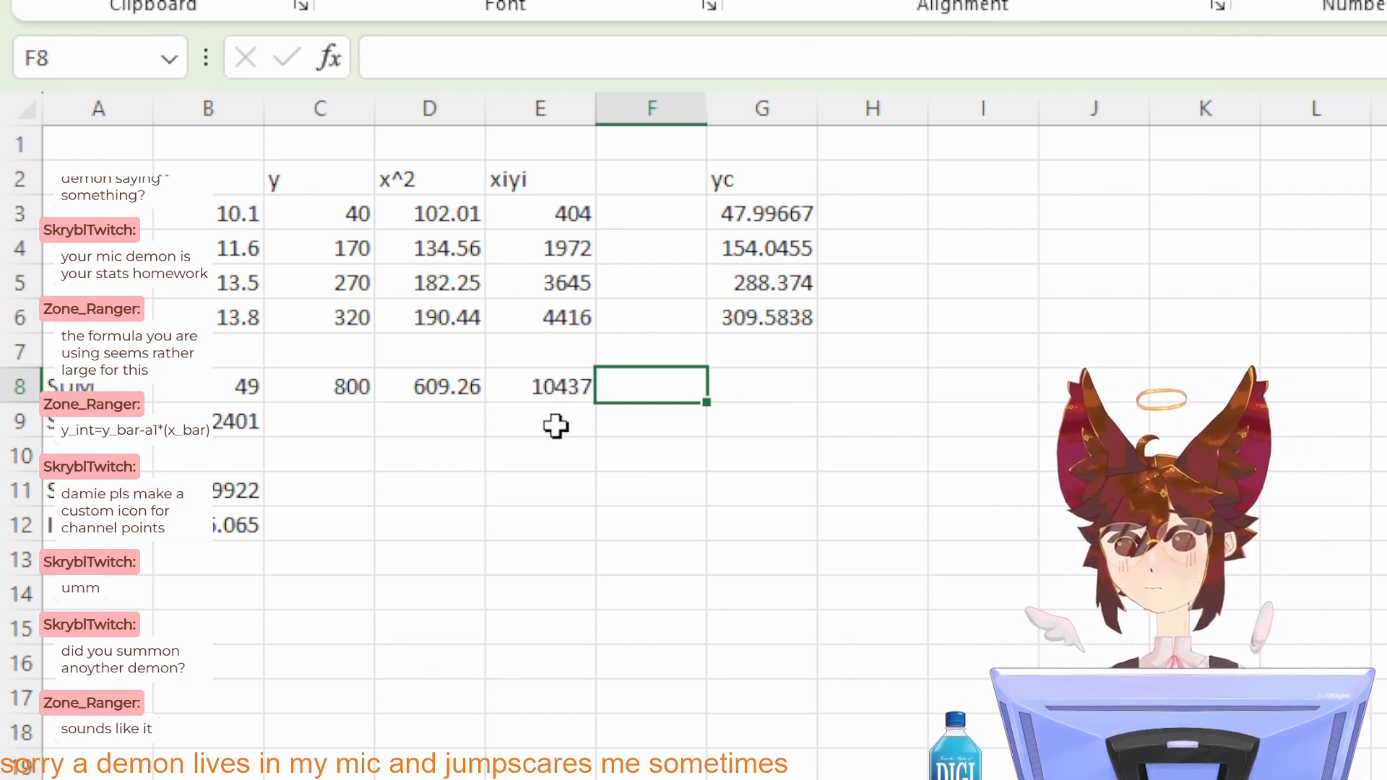
left_click(546, 510)
left_click(768, 366)
left_click(762, 212)
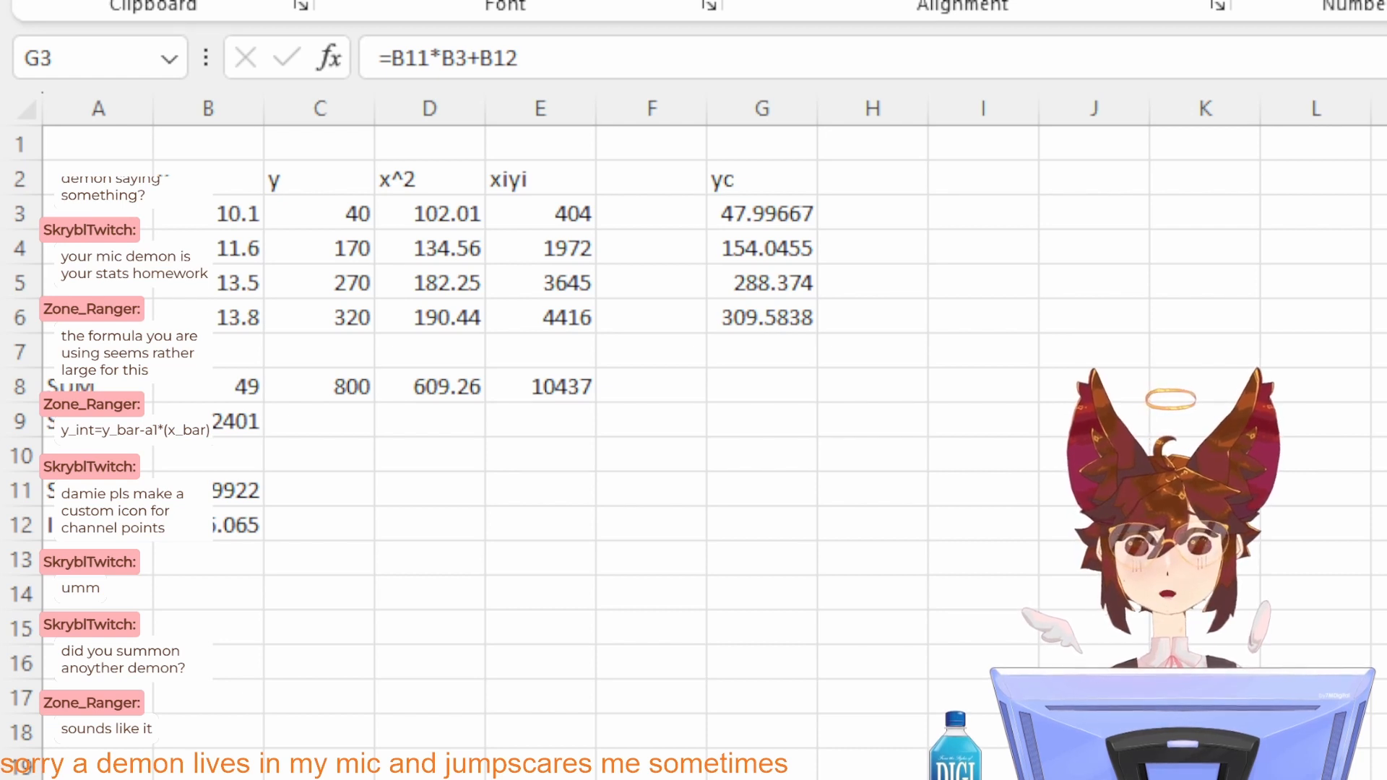
left_click(690, 467)
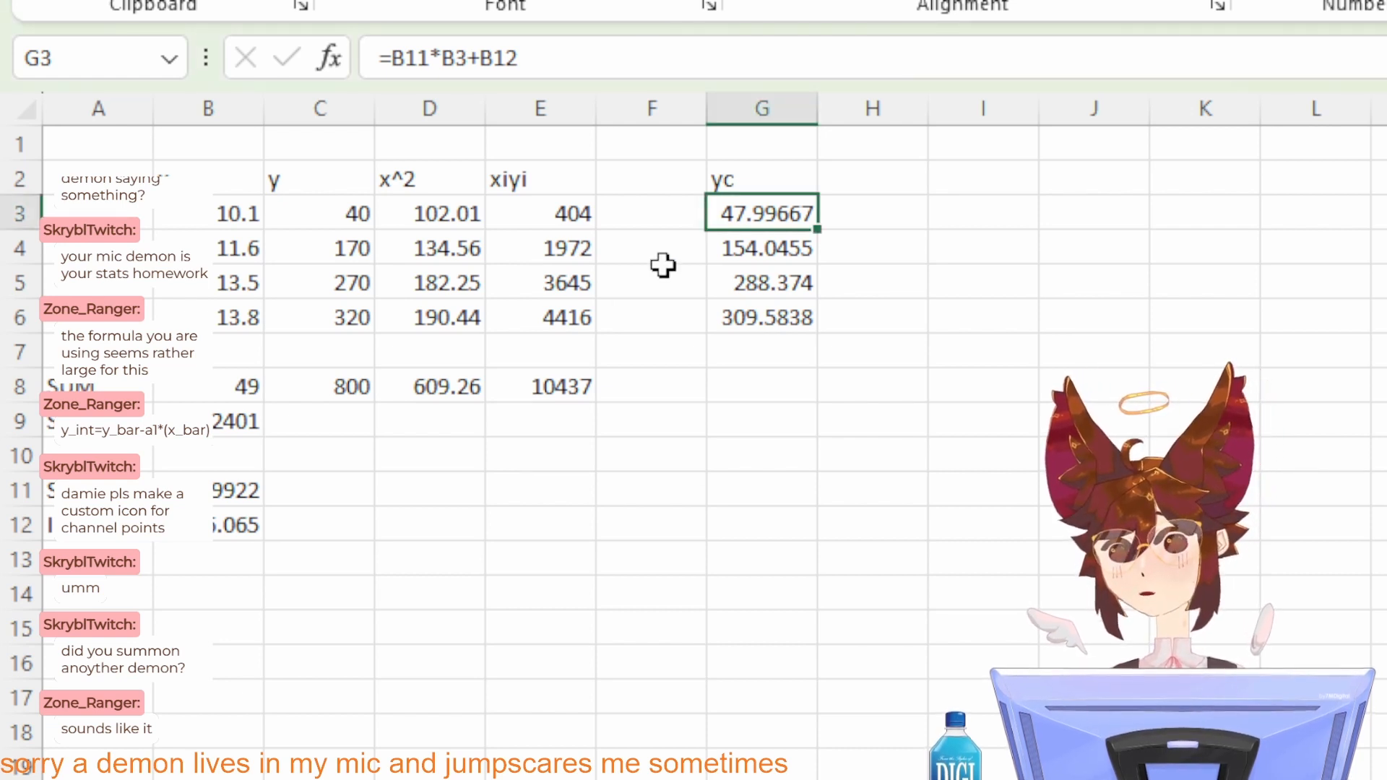
left_click(145, 487)
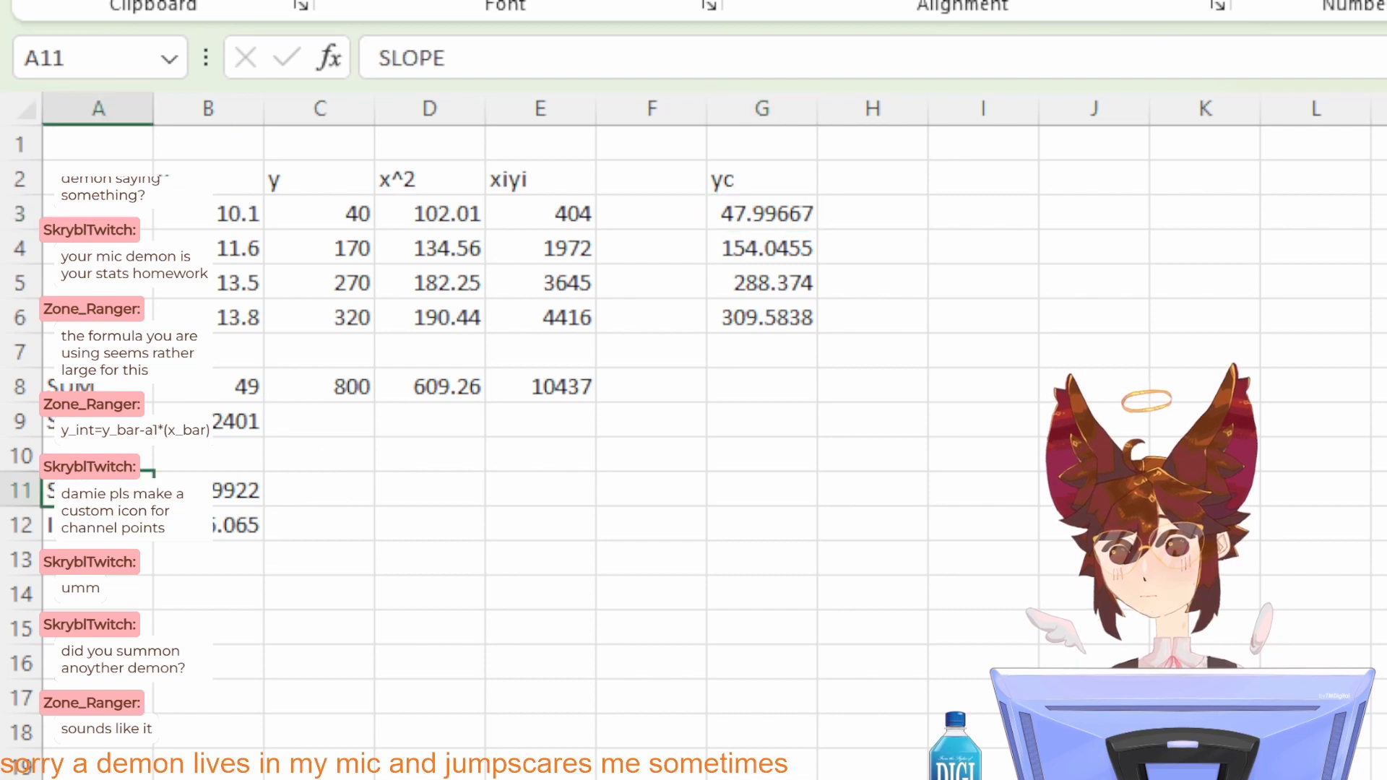
Step: Enter the label XBAR in cell D11
left_click(419, 483)
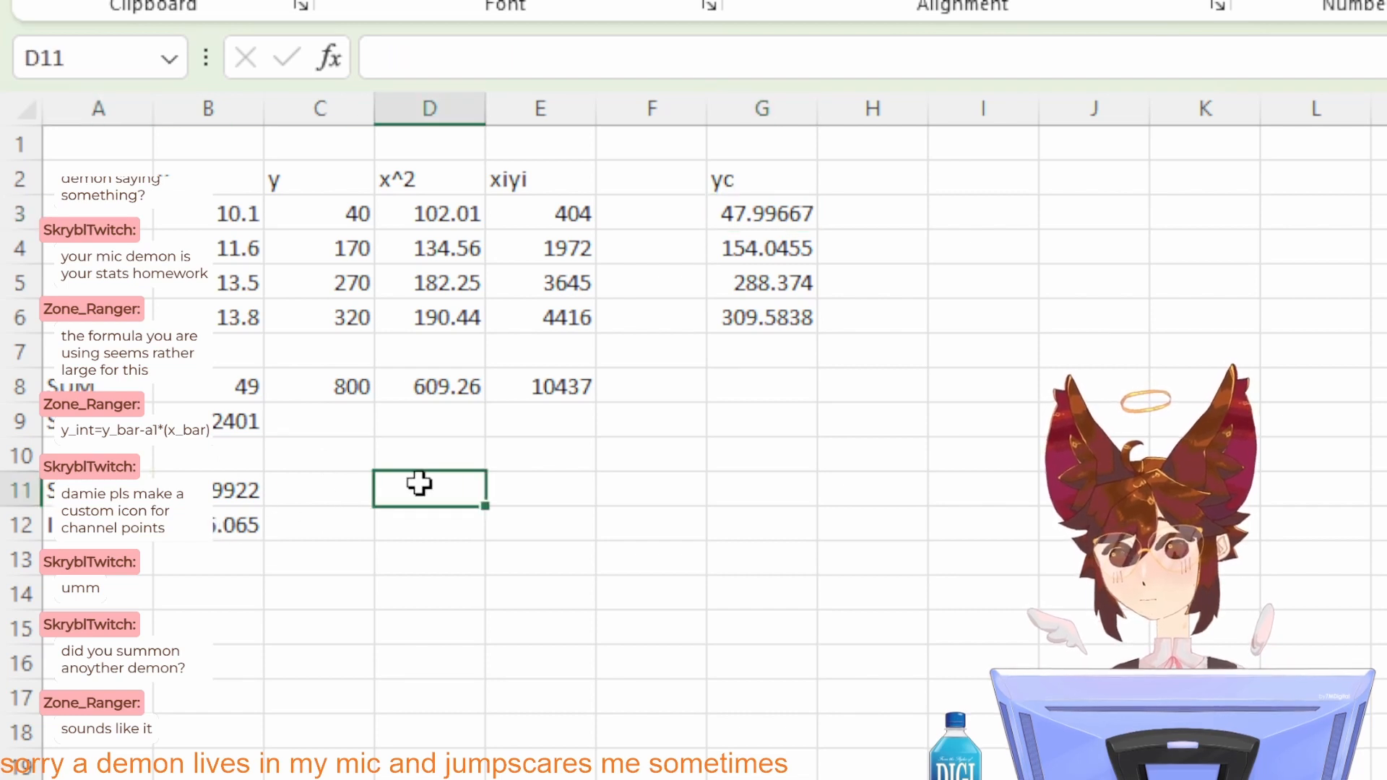
type("X")
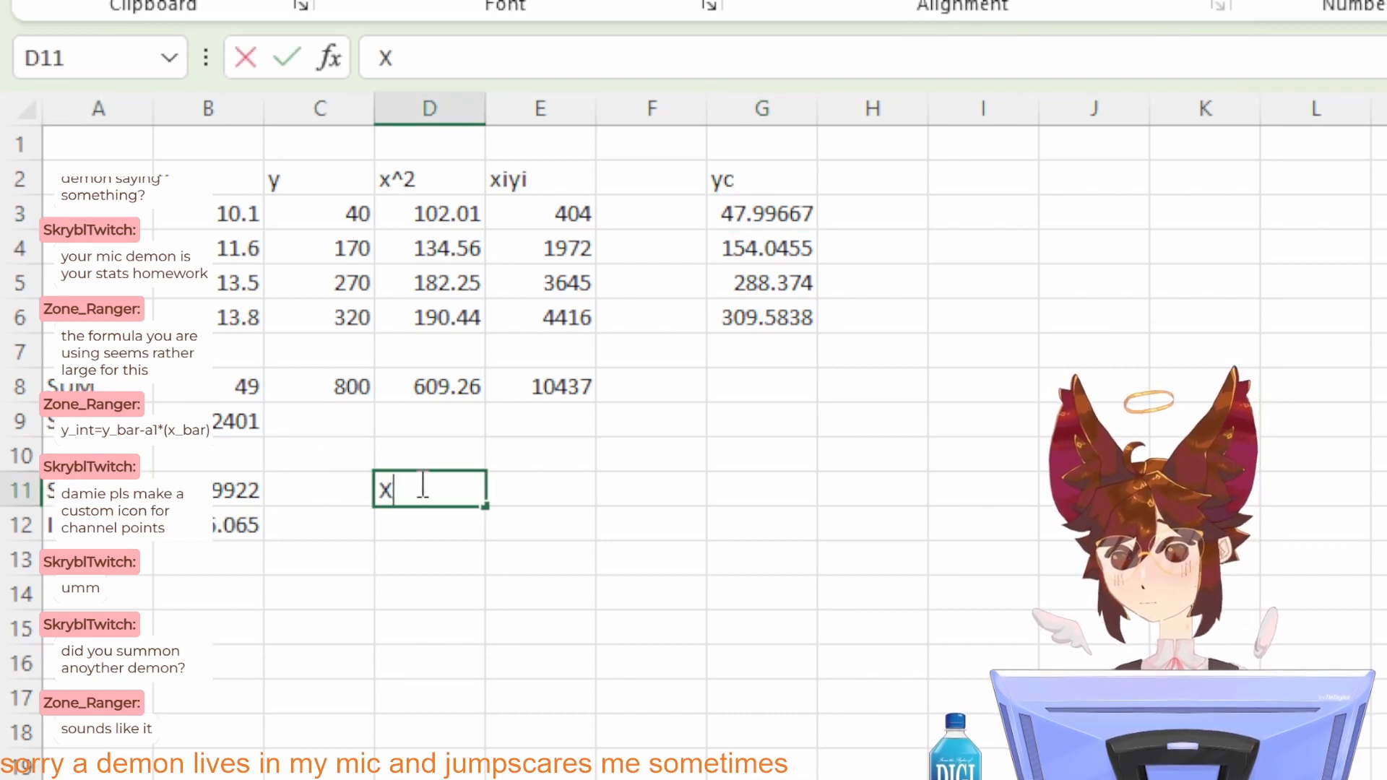
type("b")
key("BackSpace")
type("BAR")
key("Return")
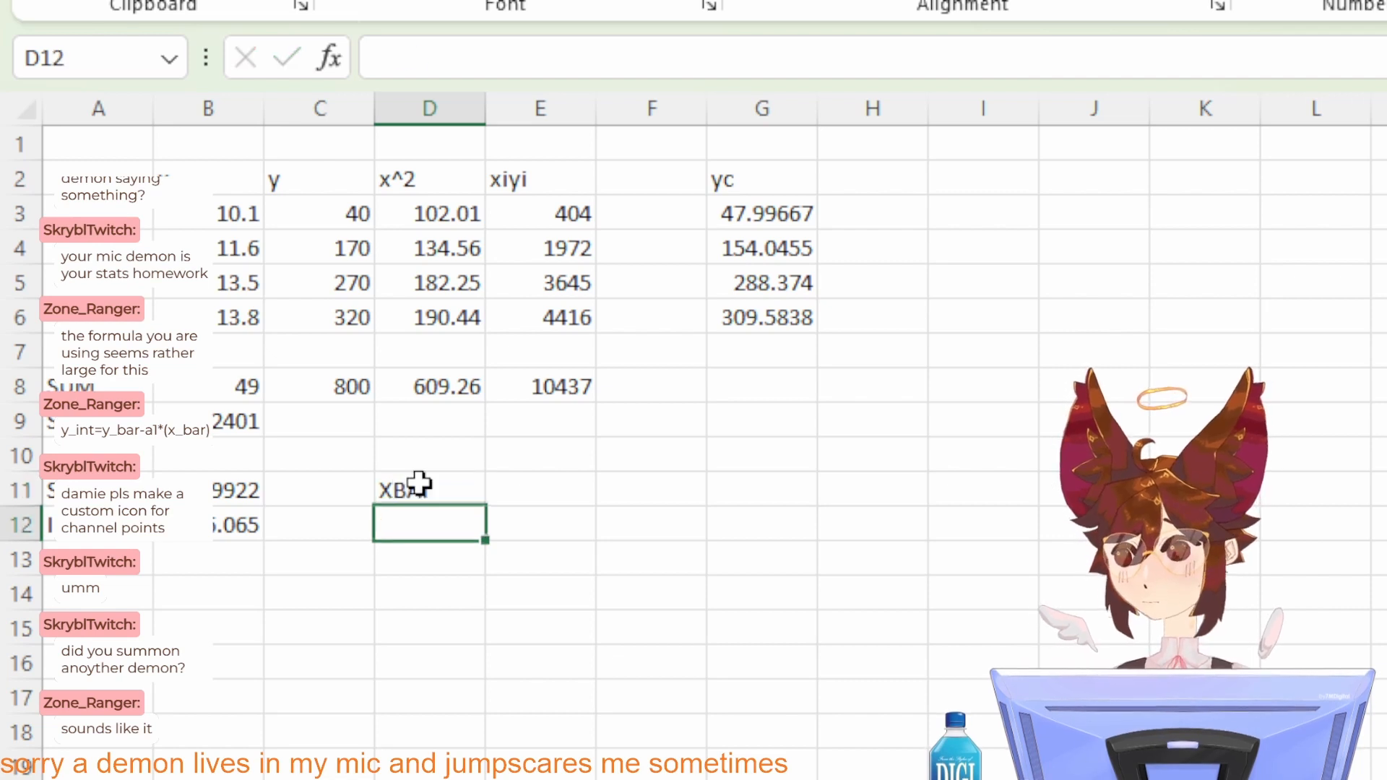
double_click(442, 489)
key("BackSpace")
type("R")
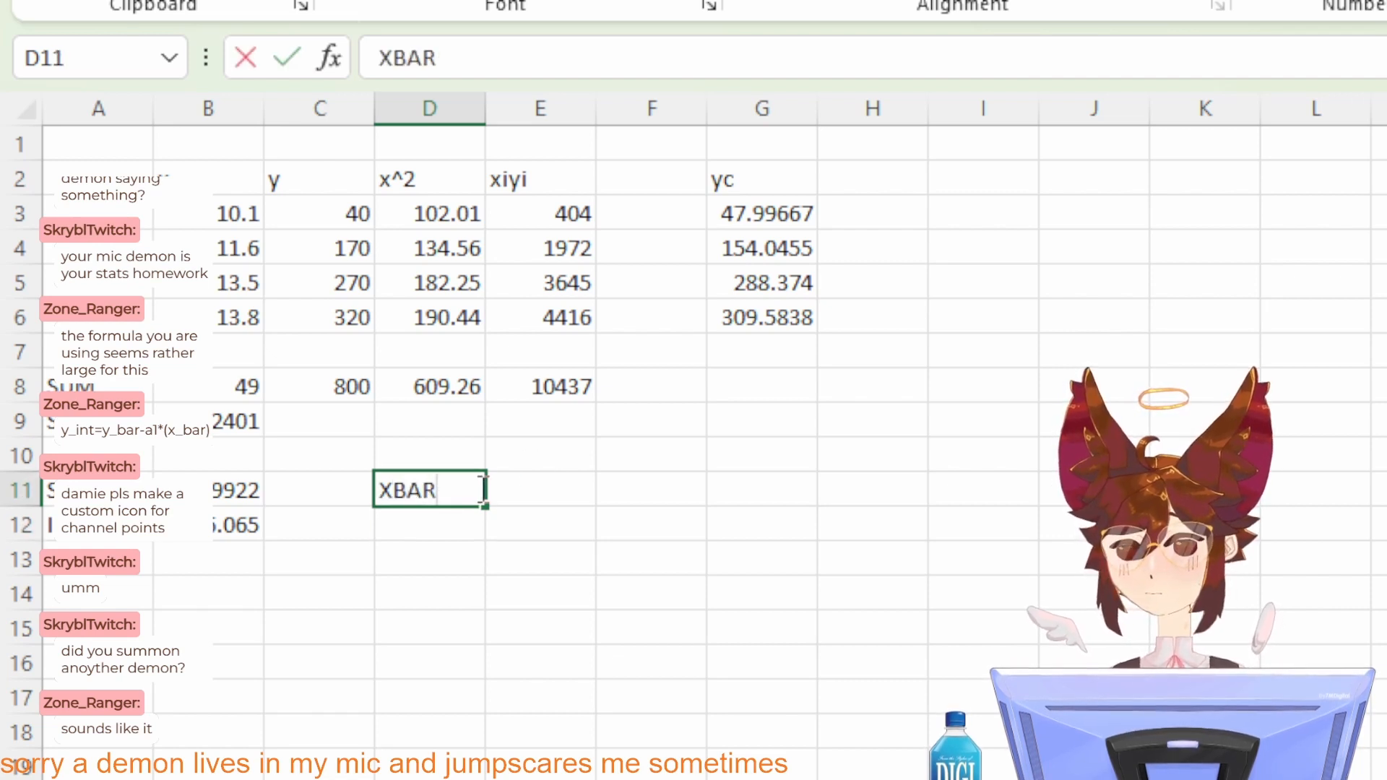
key("Return")
Step: Calculate the mean of the x values in E11 with =AVERAGE(B3:B6)
left_click(527, 486)
type("=")
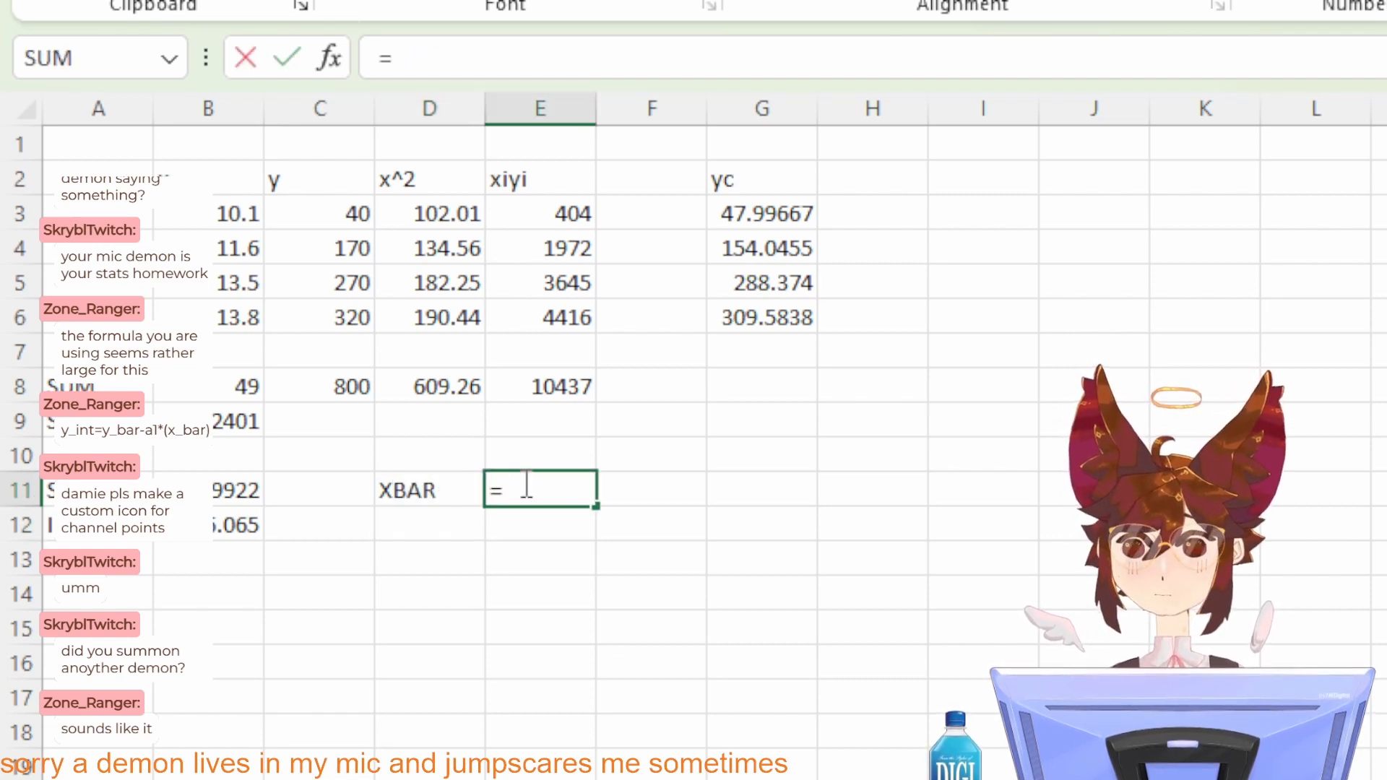
type("AVG")
key("BackSpace")
key("BackSpace")
type("ER")
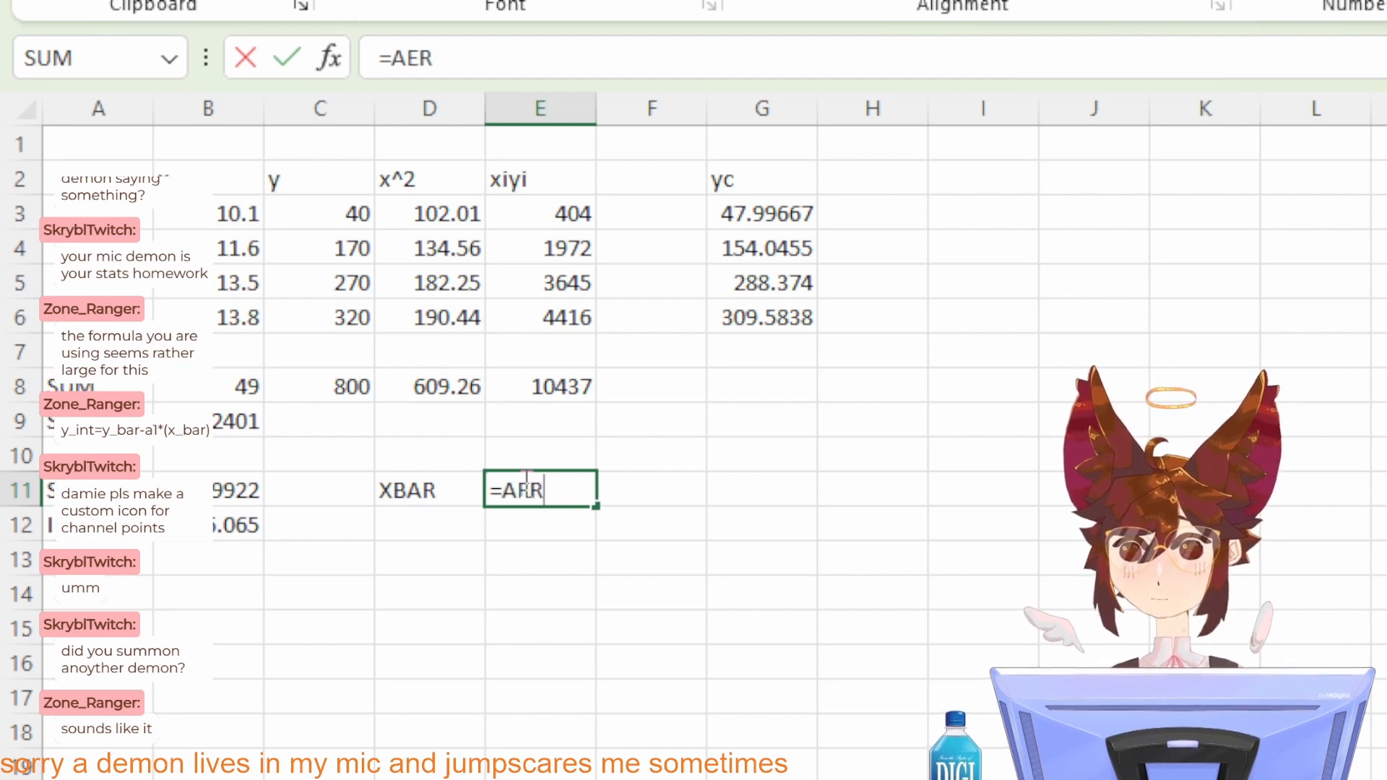
key("BackSpace")
key("BackSpace")
type("VER")
key("Tab")
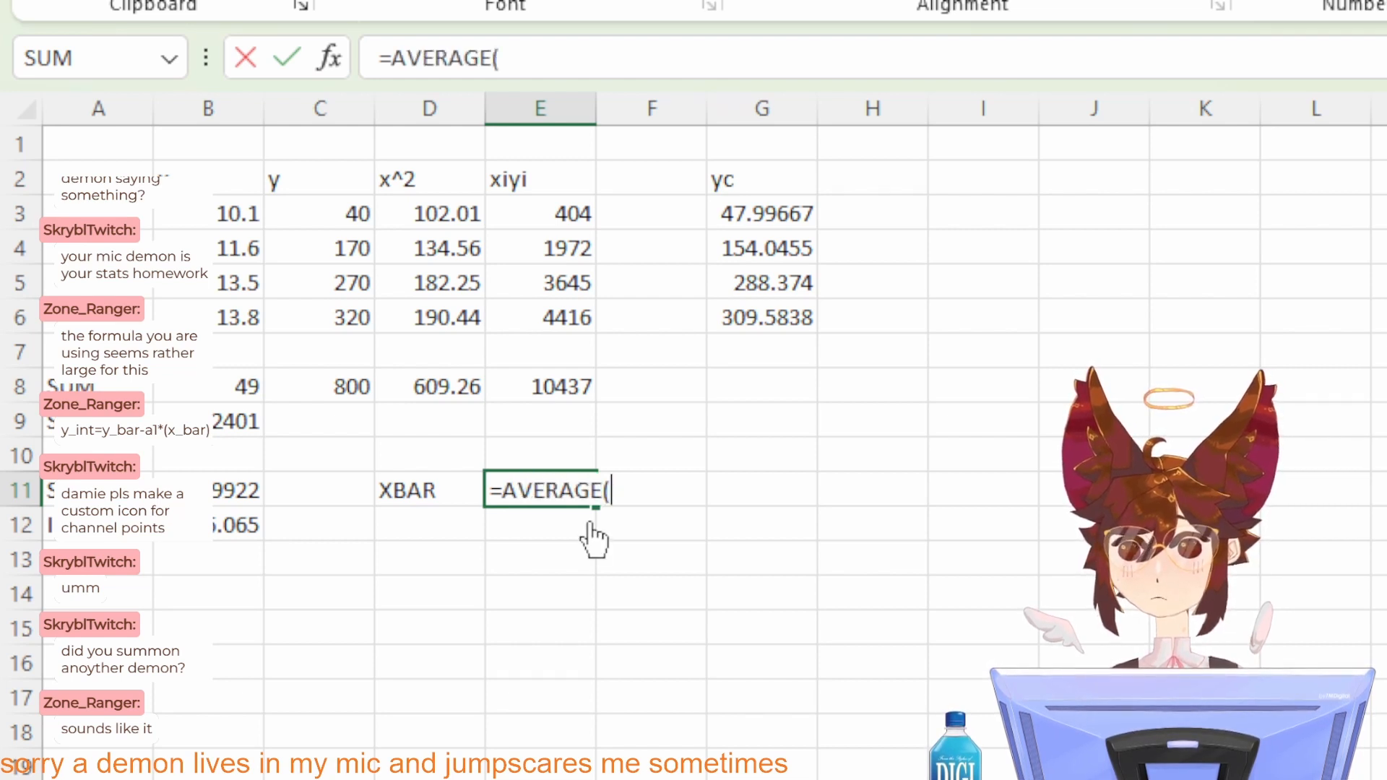
left_click_drag(249, 315, 209, 219)
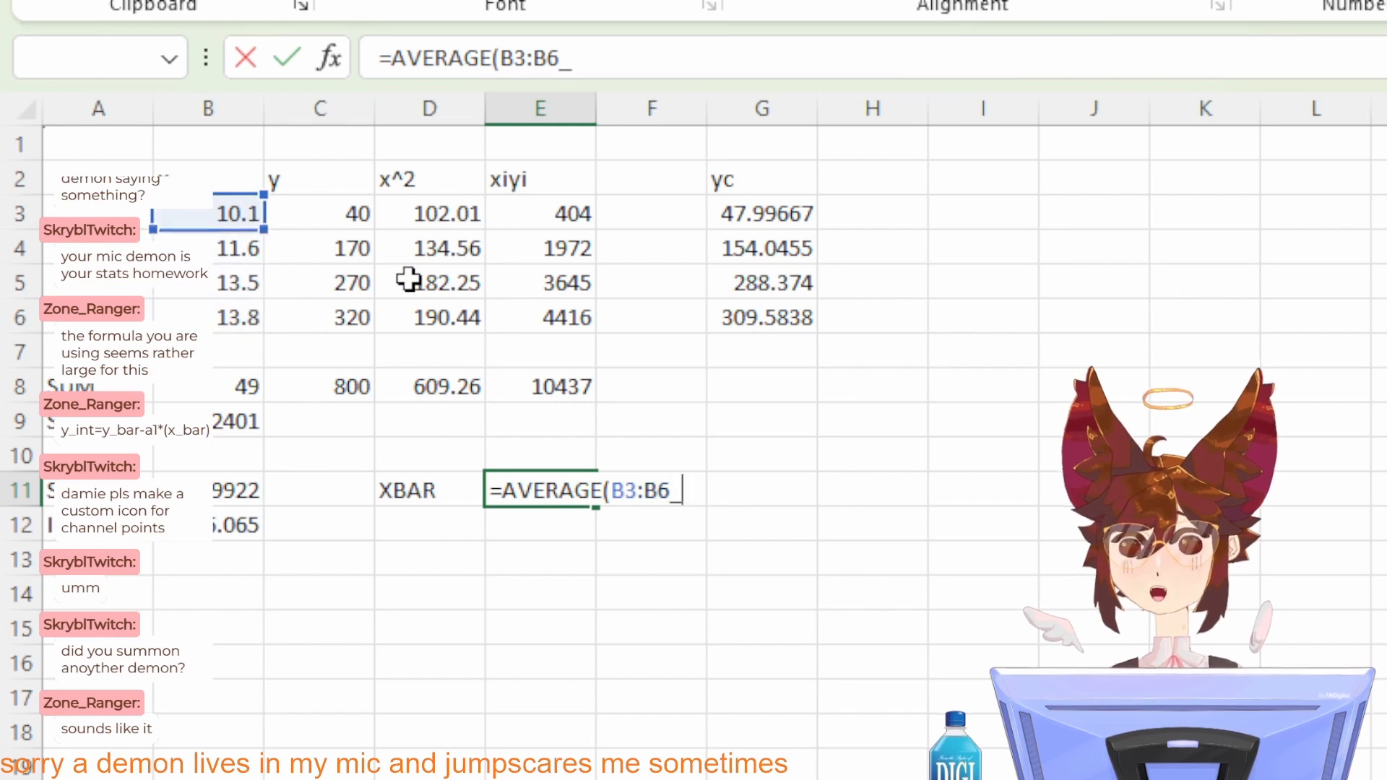
key("Return")
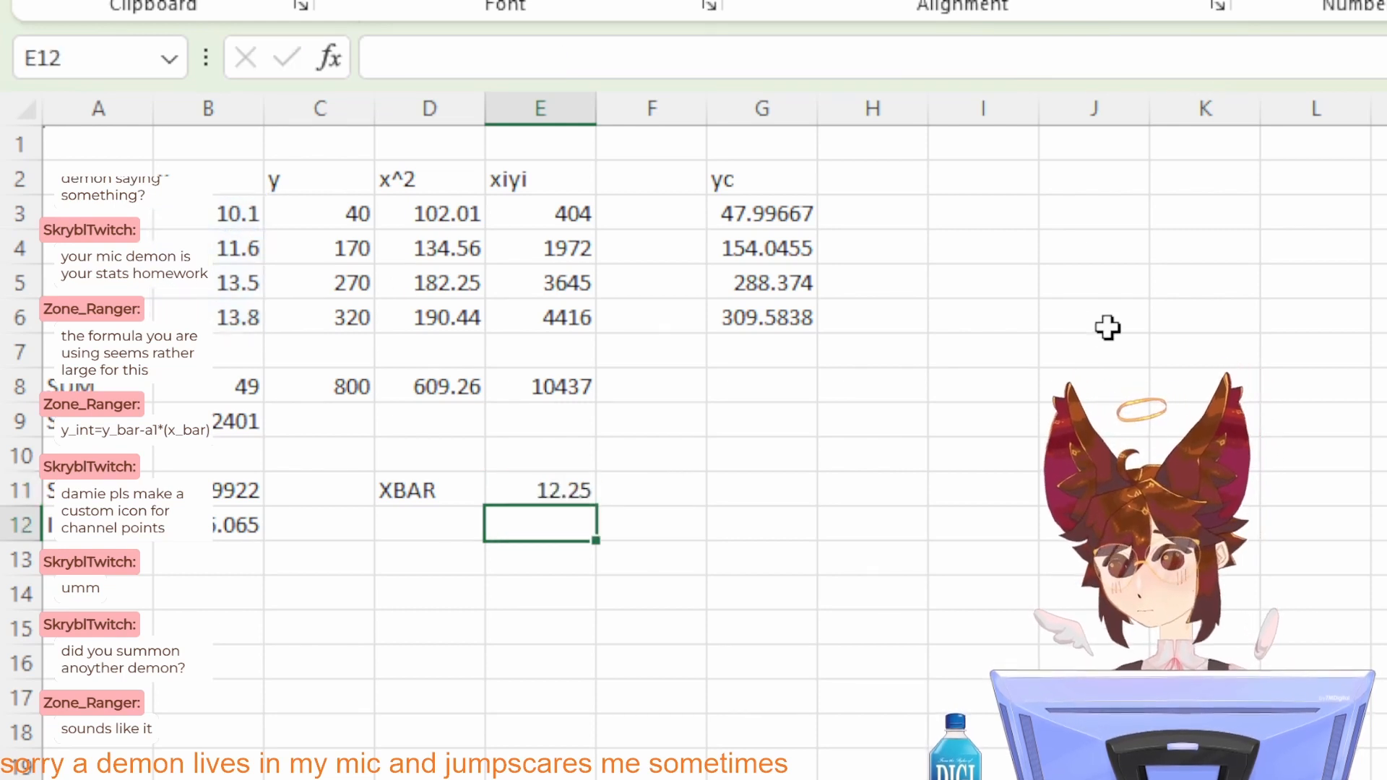
Step: Enter the column header x-xbar in cell H2, beside the yc header
left_click(751, 362)
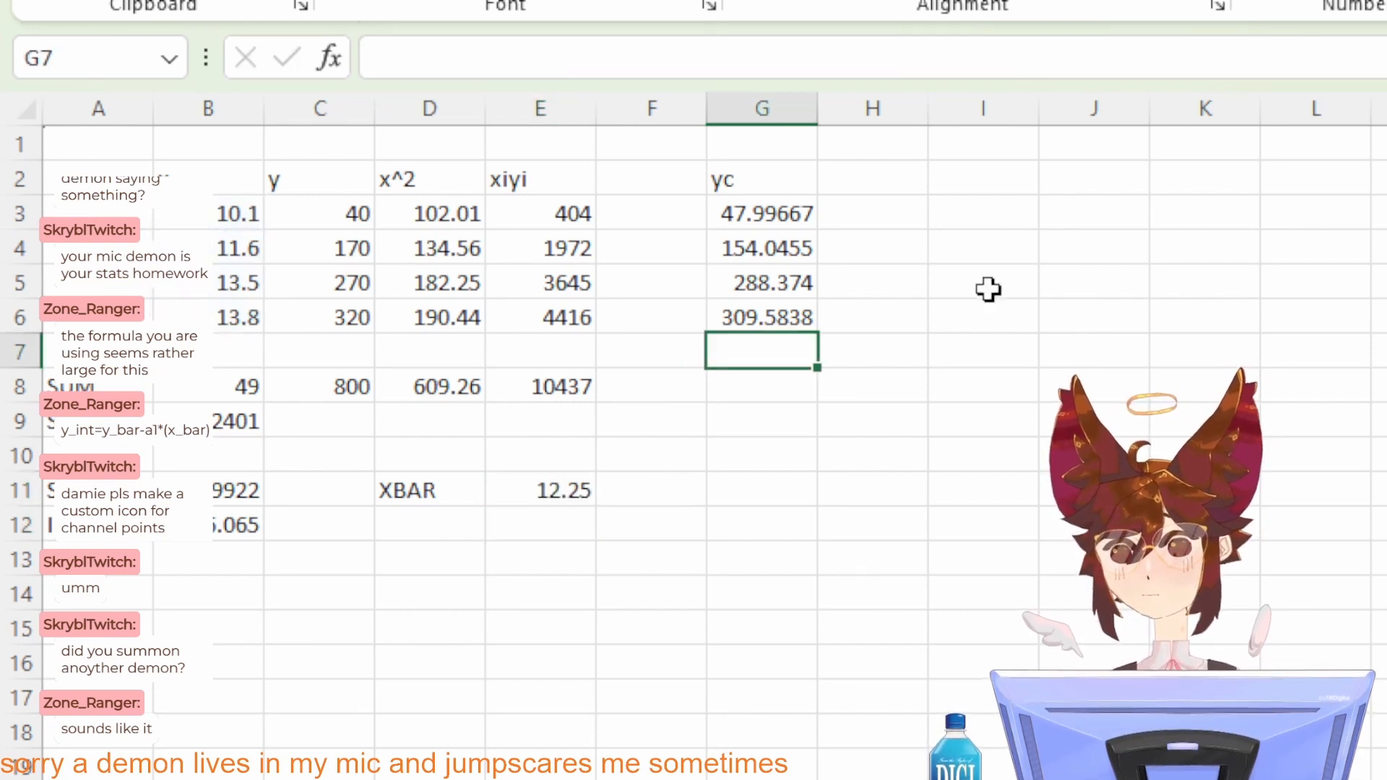
left_click(846, 179)
type("x-")
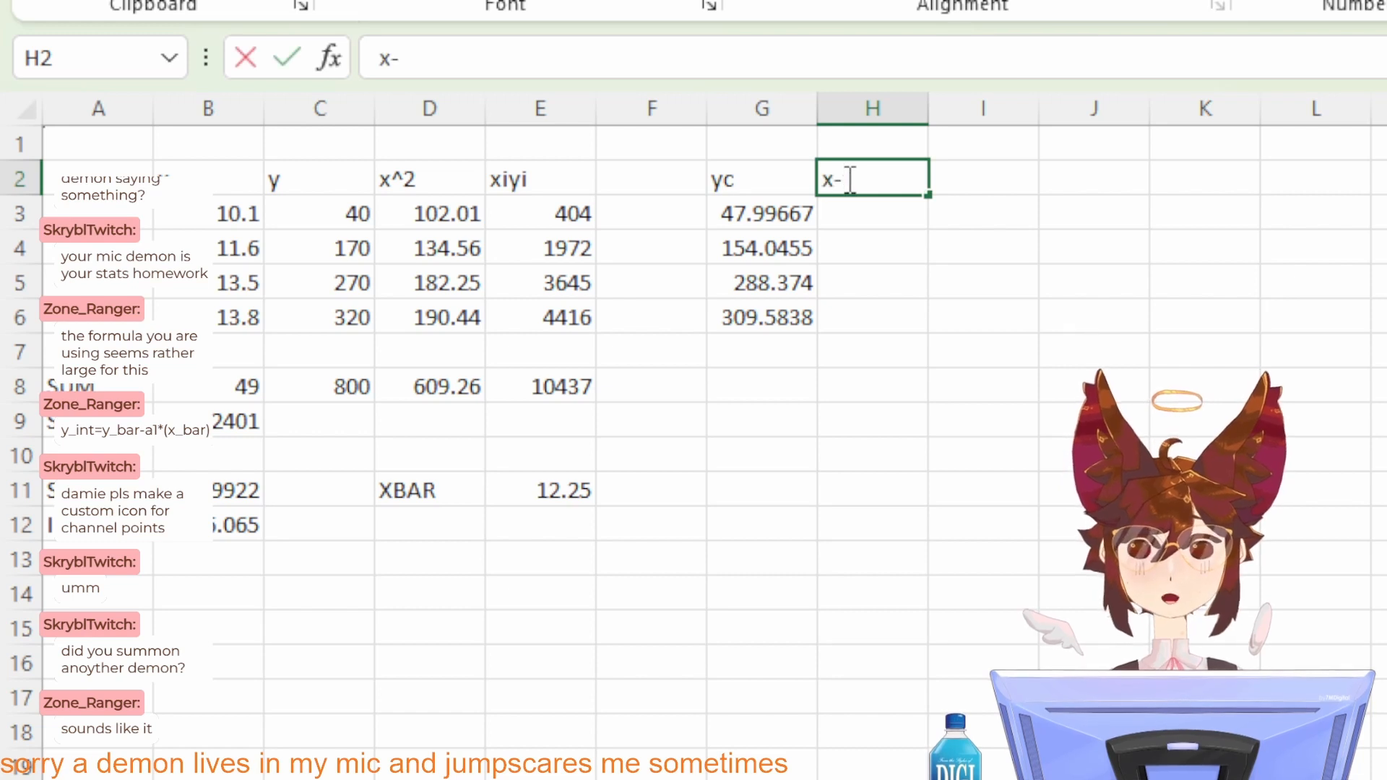
type("xbar")
key("Return")
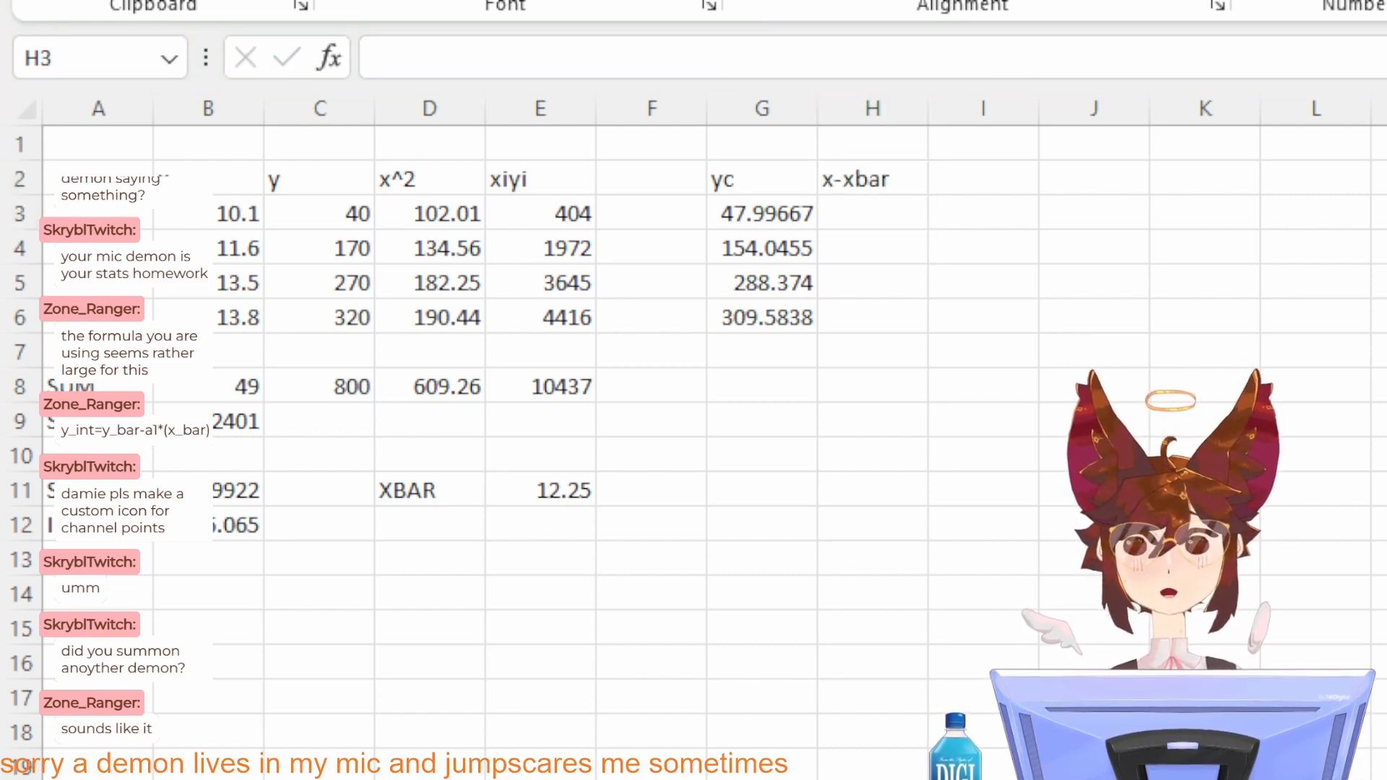
Step: Calculate the first deviation from the mean in H3 with the formula =B3-E11
type("=")
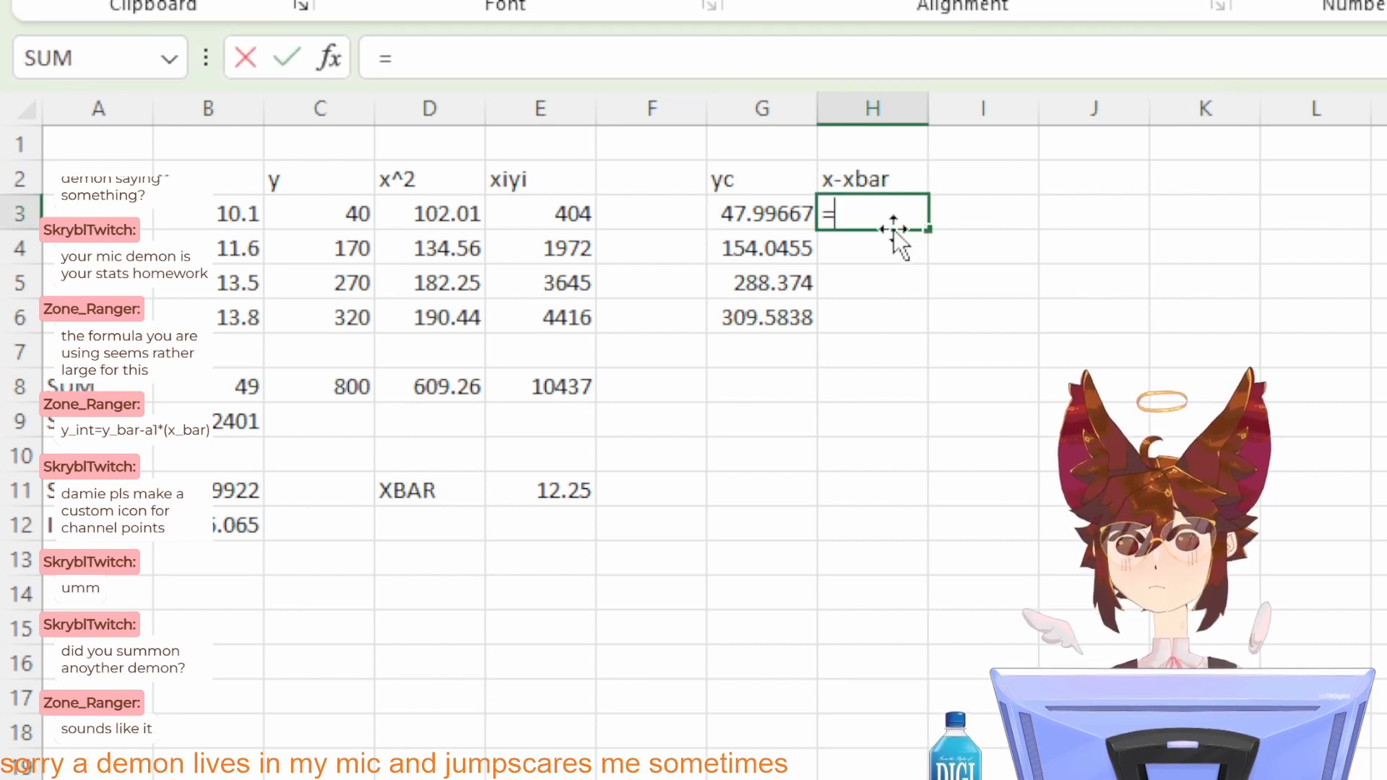
left_click(220, 214)
type("-")
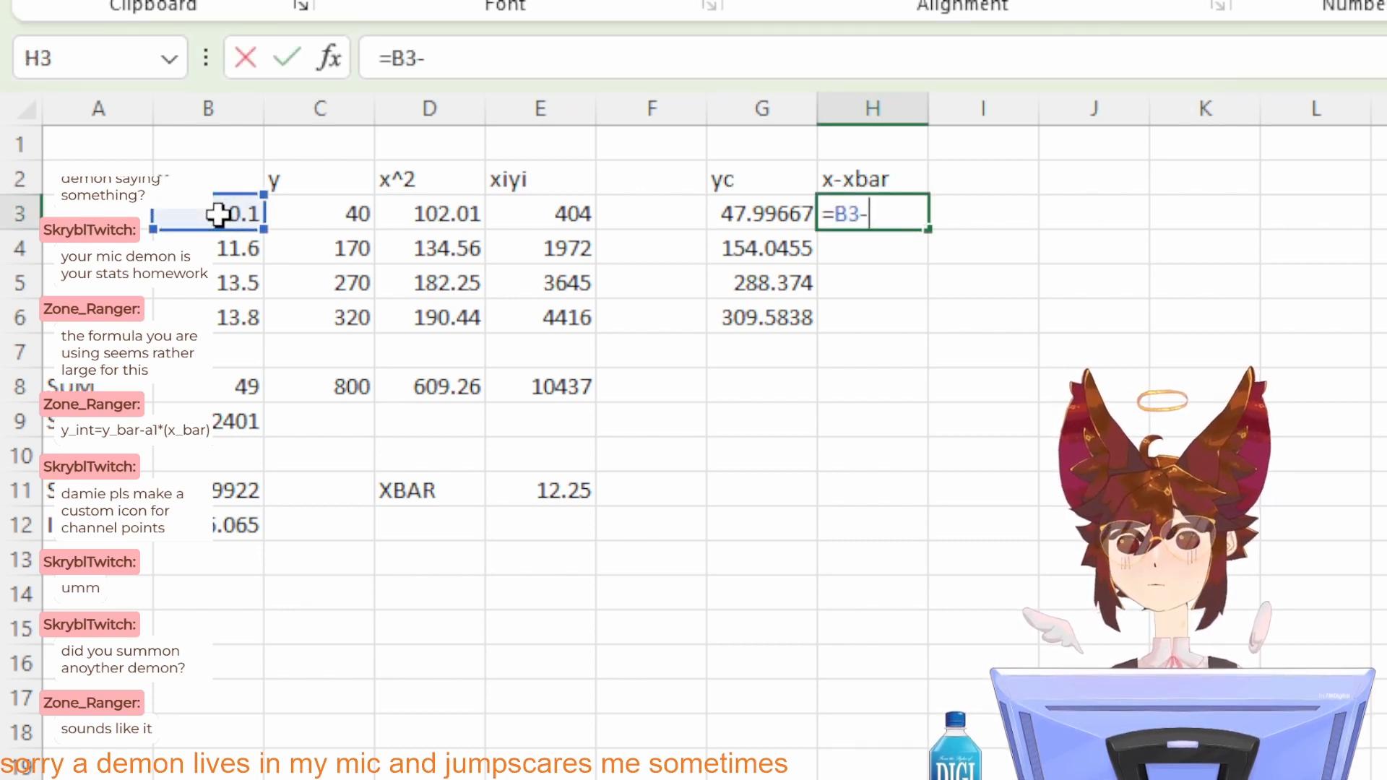
left_click(532, 485)
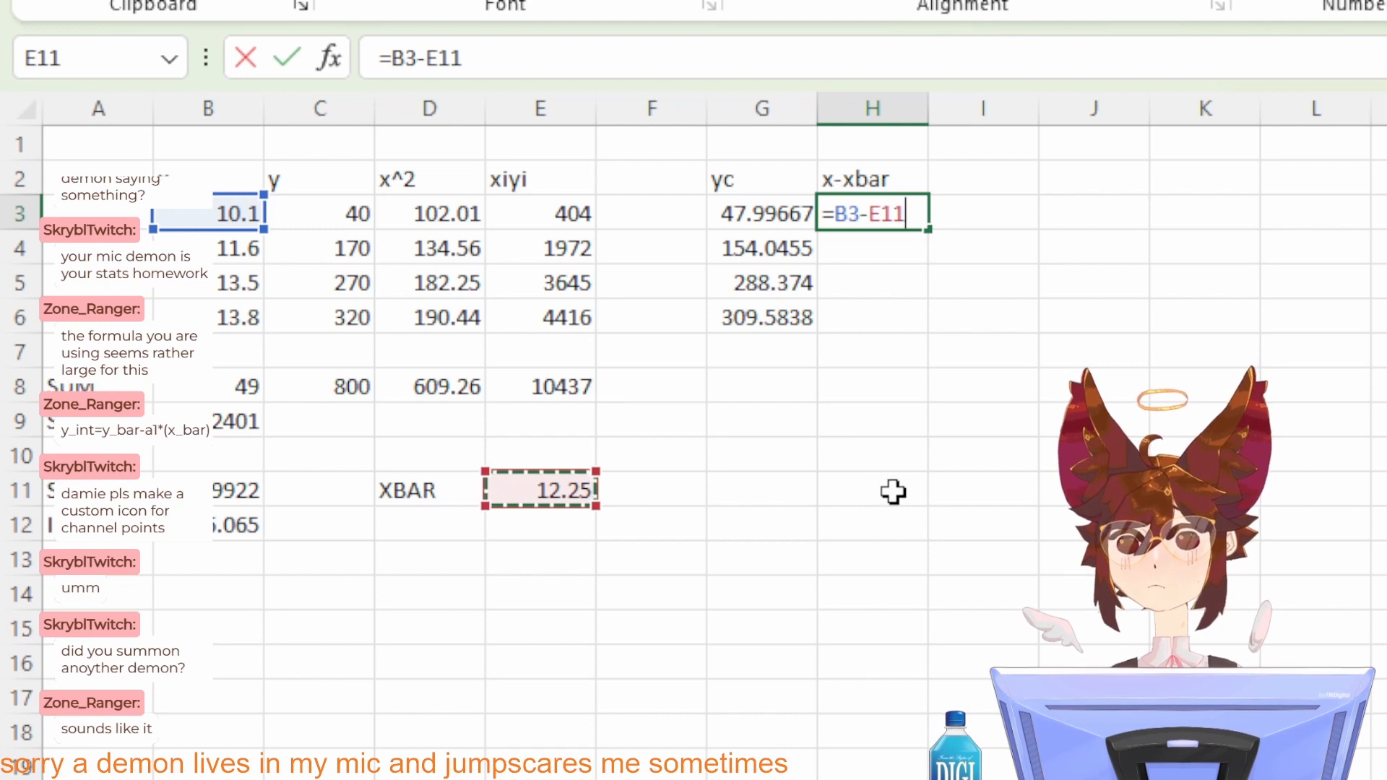
key("Return")
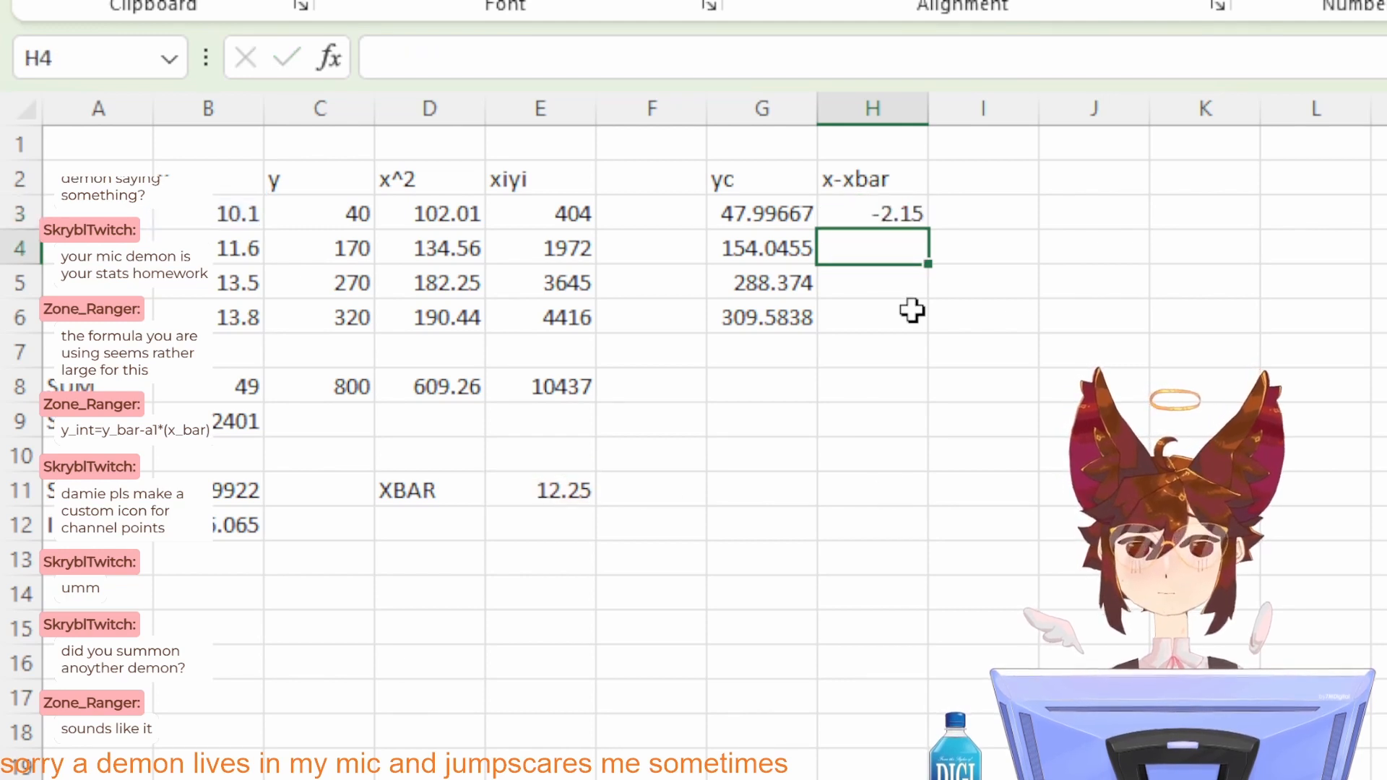
Step: Copy the formula text of H3 without changing the cell, and go to H4
left_click(898, 212)
left_click(730, 57)
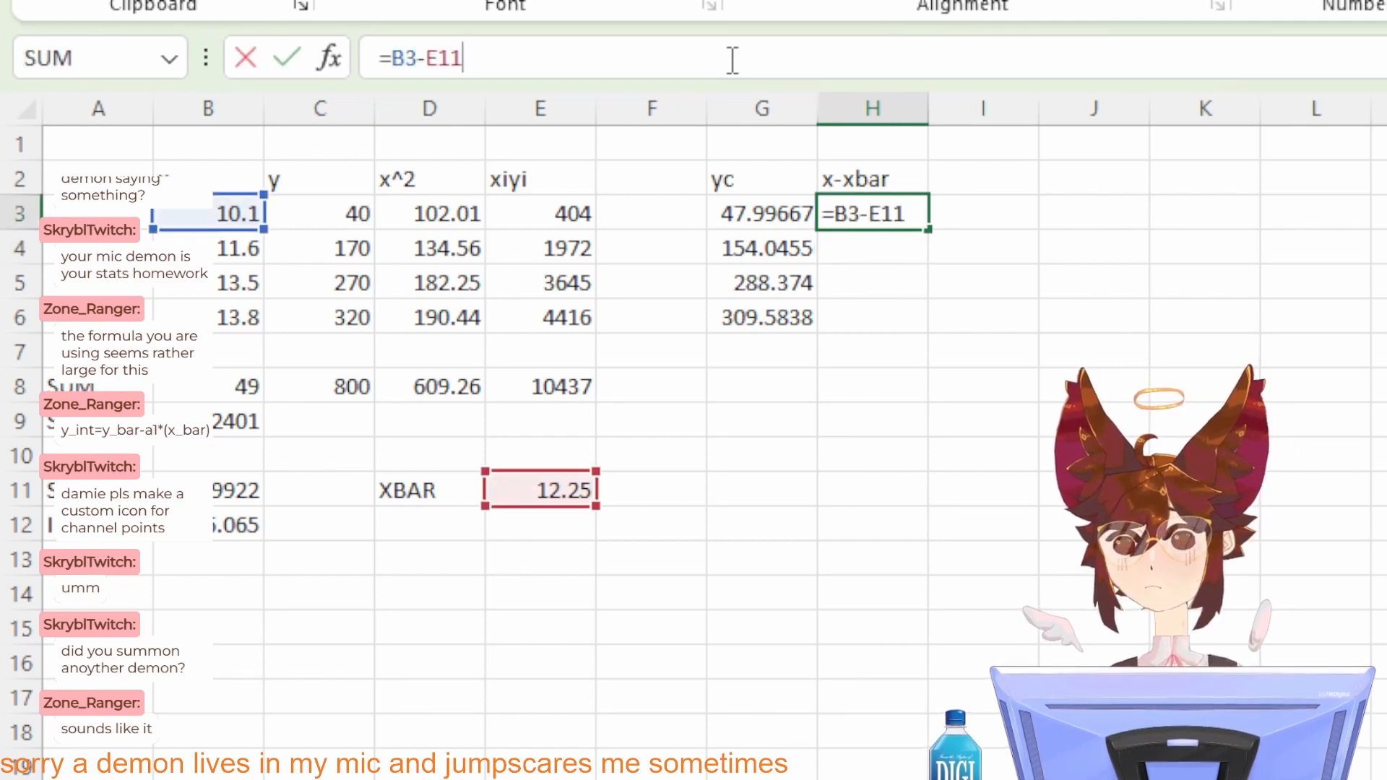
key("ctrl+a")
key("ctrl+c")
key("Escape")
key("Down")
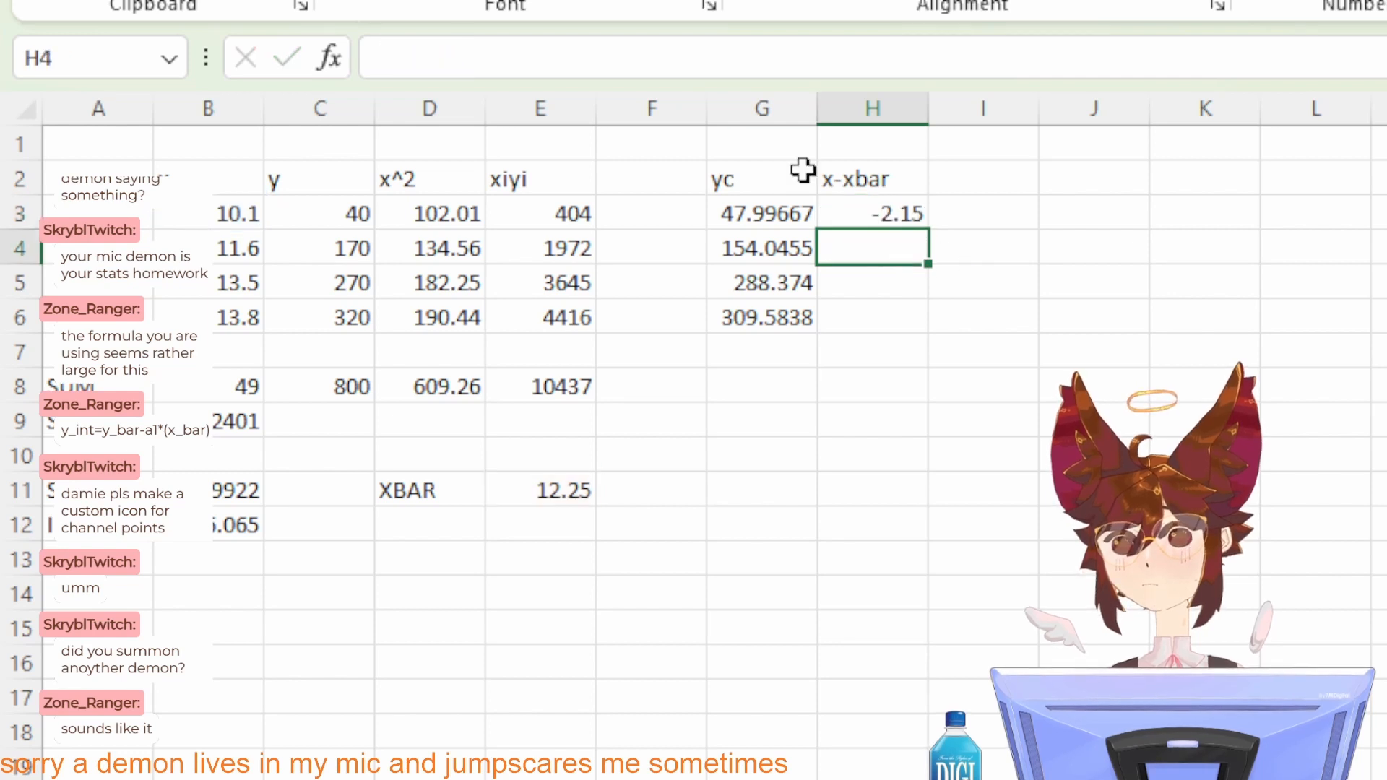
Step: Fill H4 with the copied deviation formula, pointing it at B4: =B4-E11
left_click(605, 72)
key("ctrl+v")
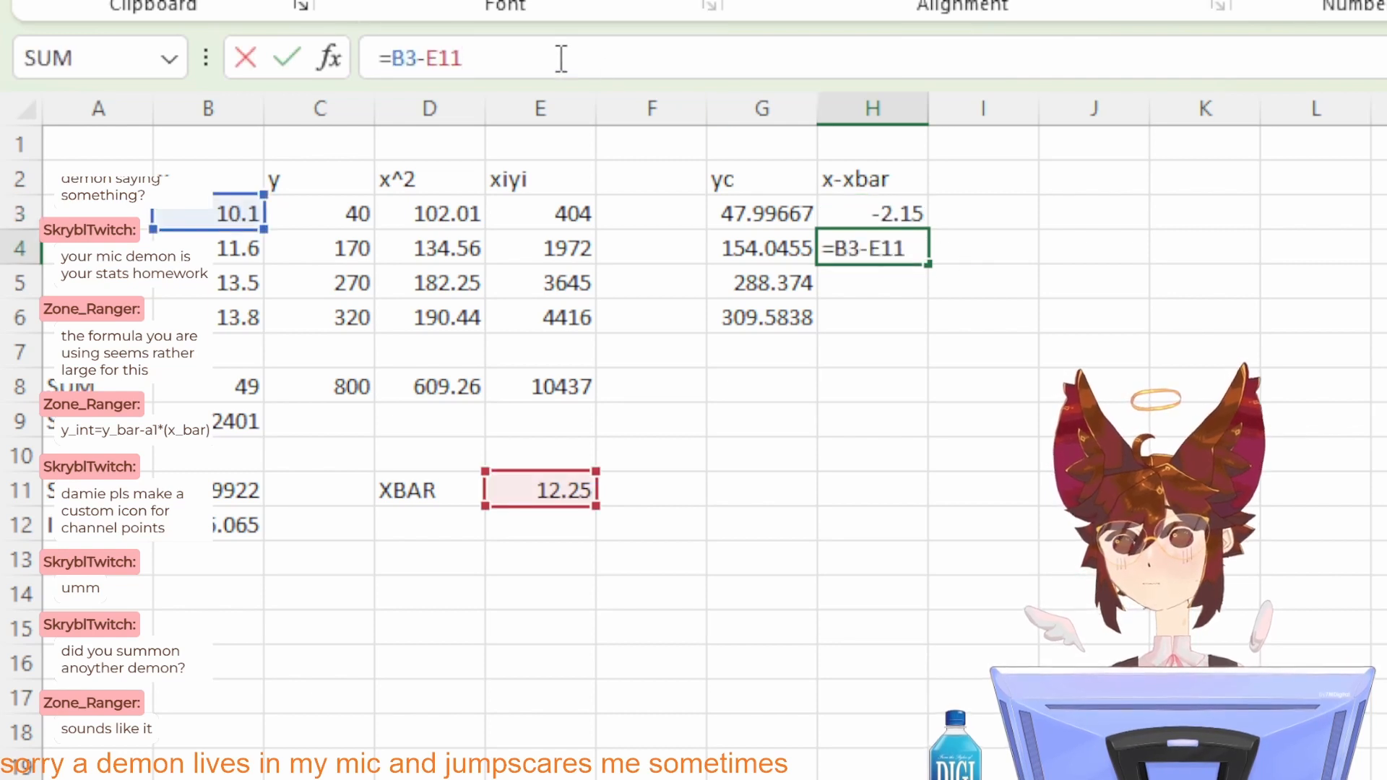
left_click(418, 58)
key("BackSpace")
type("4")
key("Return")
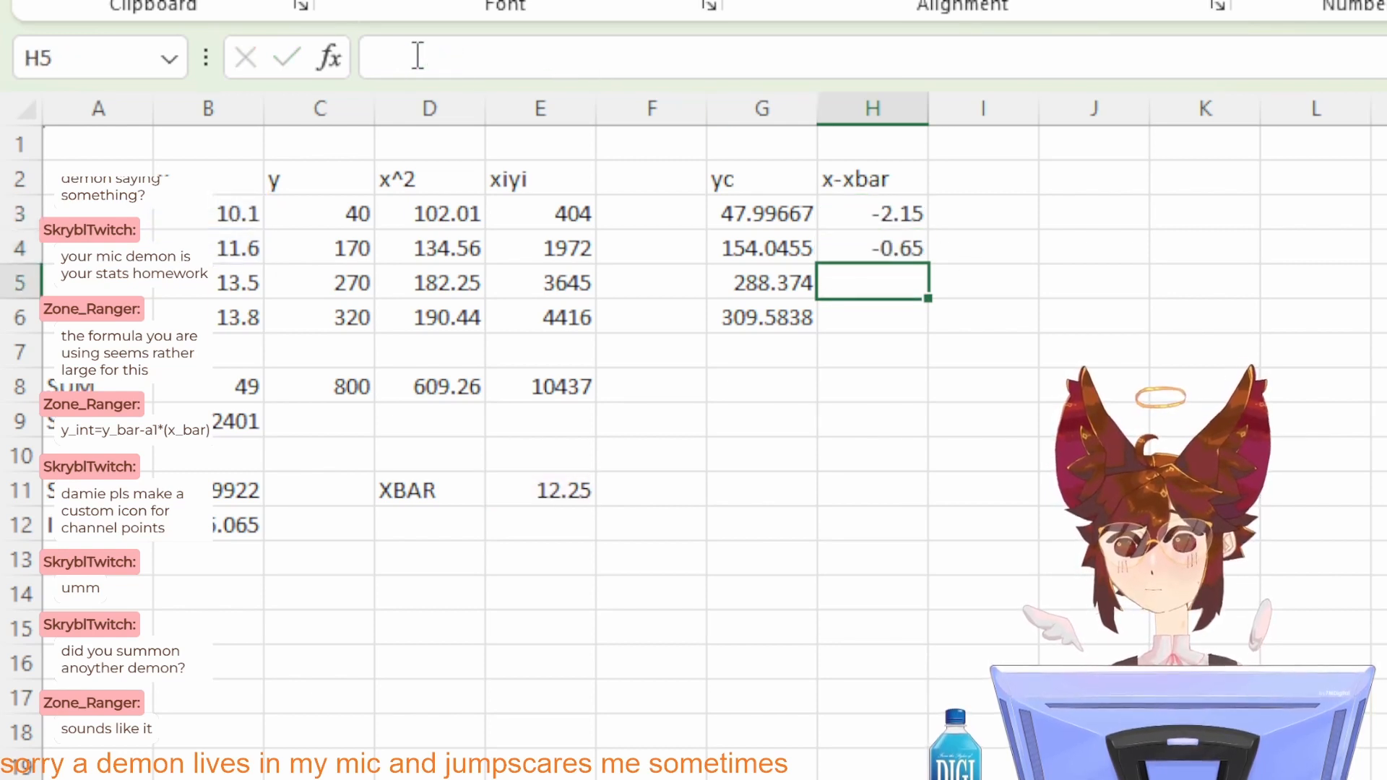
Step: Fill H5 with the copied deviation formula, pointing it at B5: =B5-E11
left_click(418, 58)
key("ctrl+v")
left_click(417, 57)
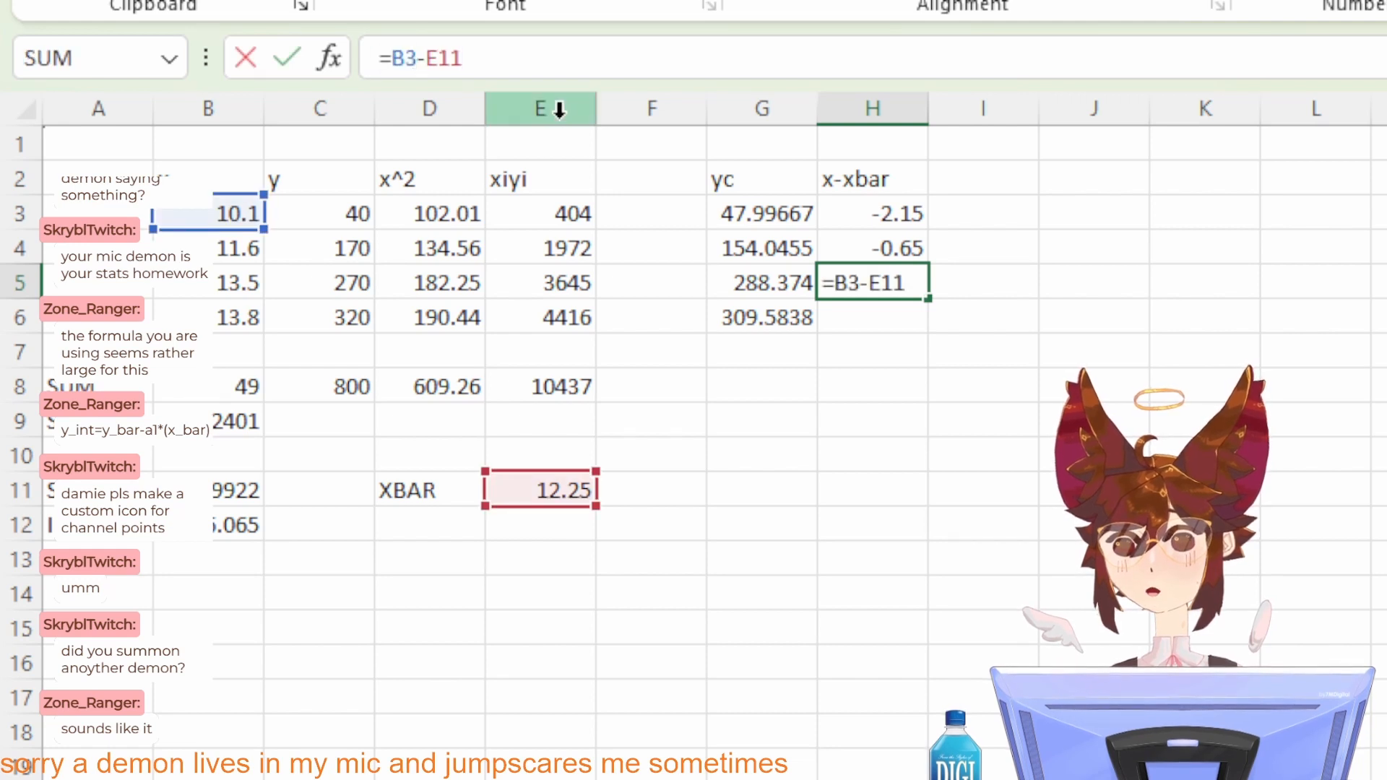
key("BackSpace")
type("5")
key("Return")
Step: Fill H6 with the copied deviation formula, pointing it at B6: =B6-E11
left_click(511, 55)
key("ctrl+v")
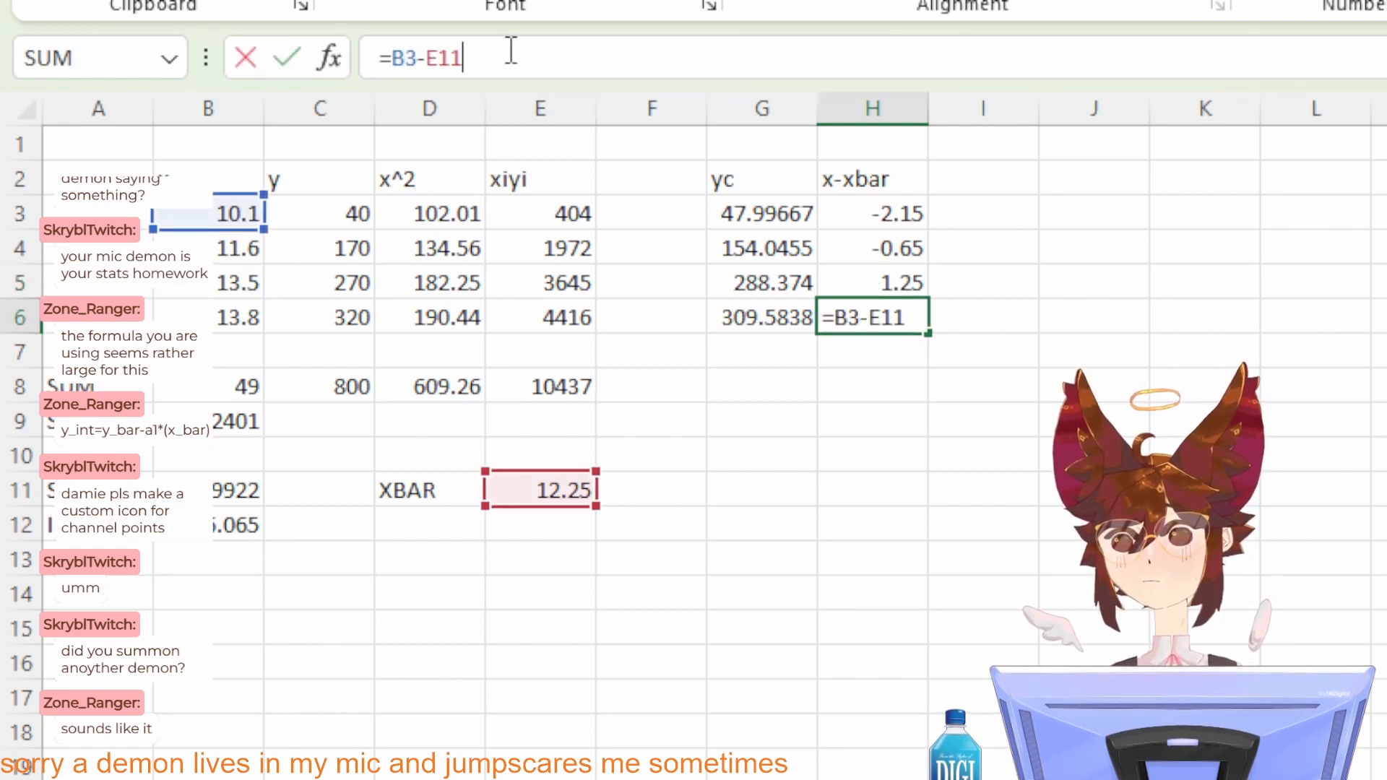
left_click(417, 57)
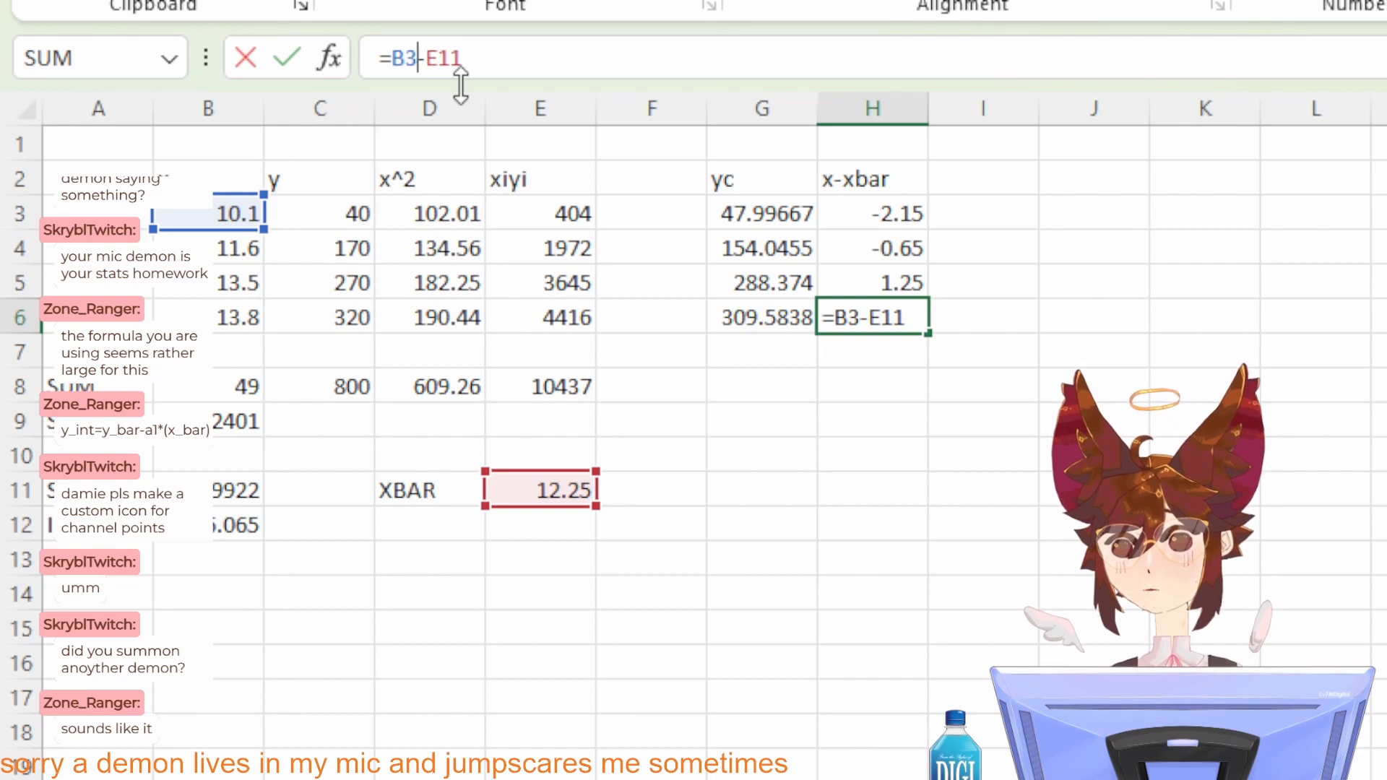
key("BackSpace")
type("6")
key("Return")
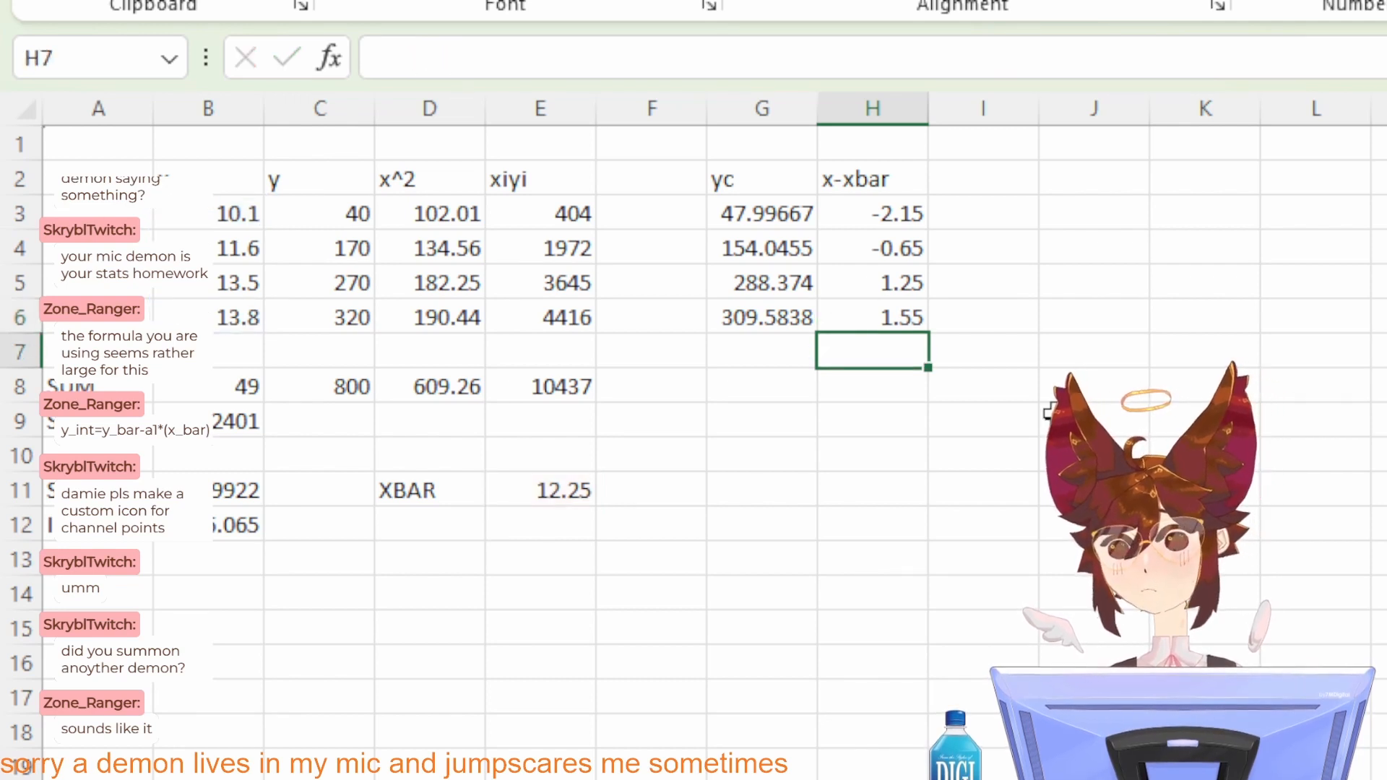
Step: Sum the x-xbar deviations in H8 with =SUM(H3:H6)
double_click(873, 390)
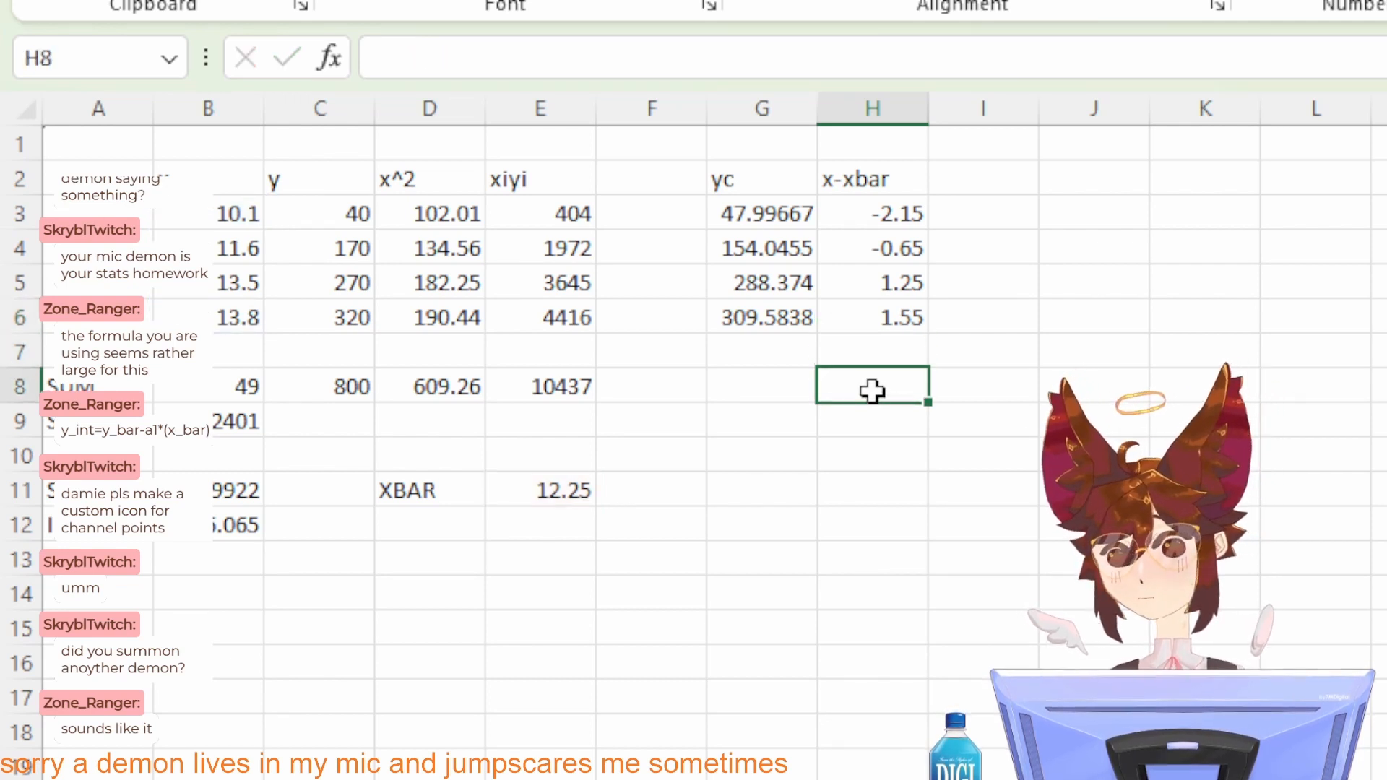
type("=SU")
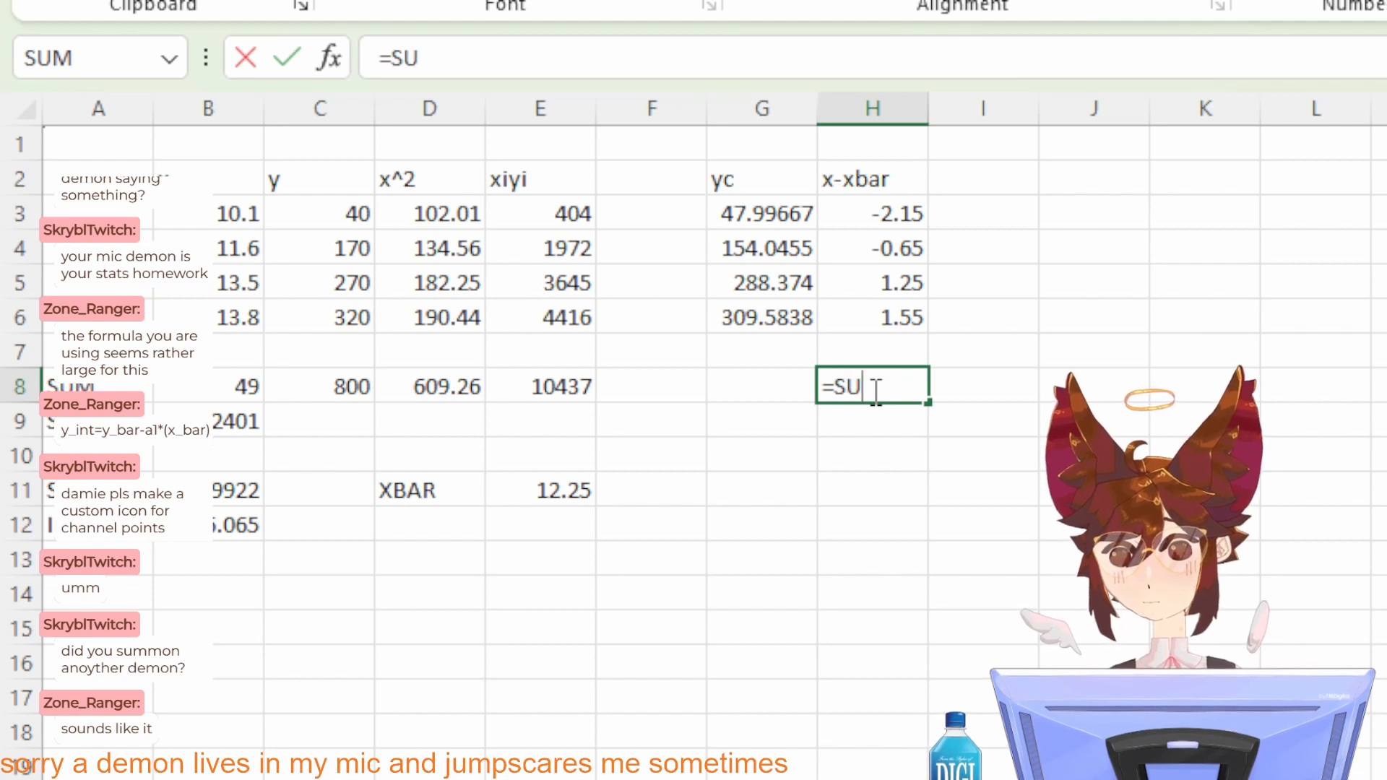
type("M(")
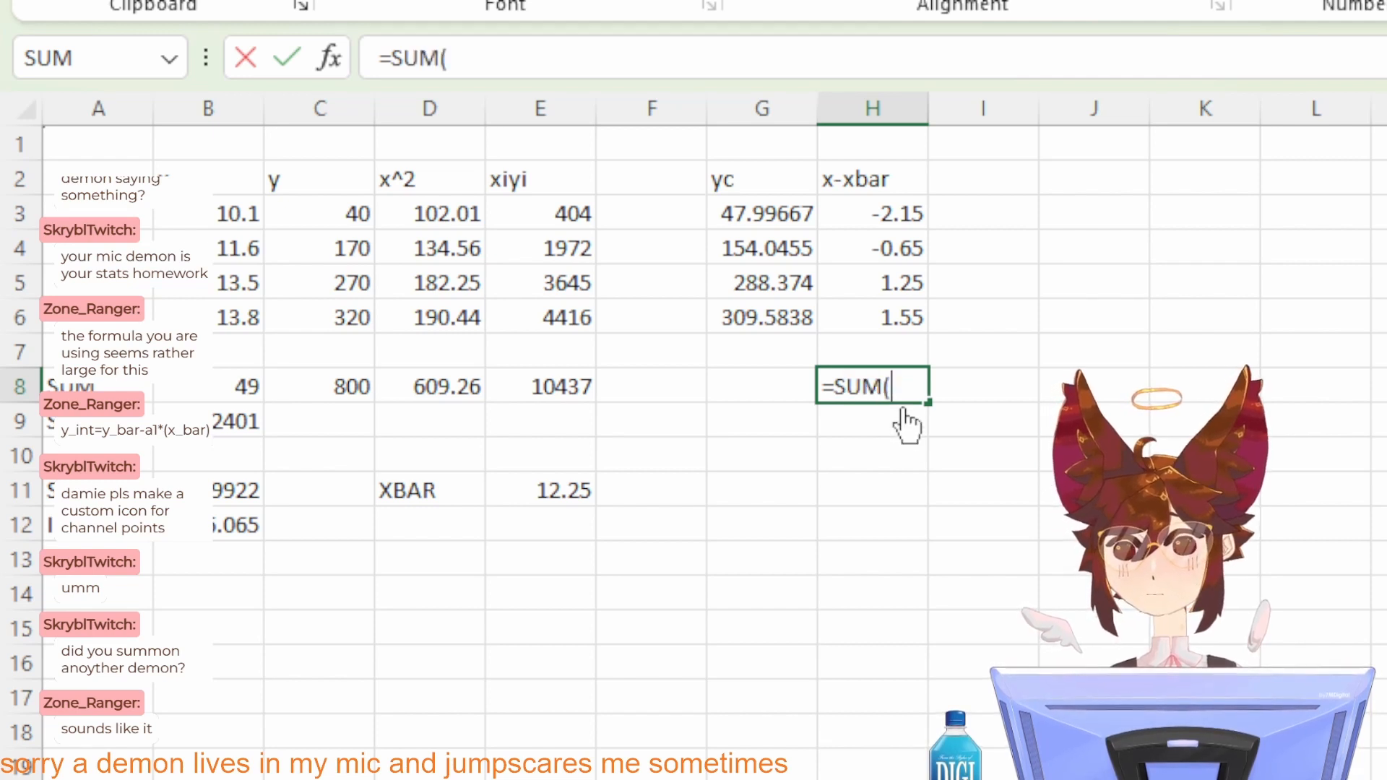
left_click(859, 215)
left_click(869, 315, "shift")
key("Return")
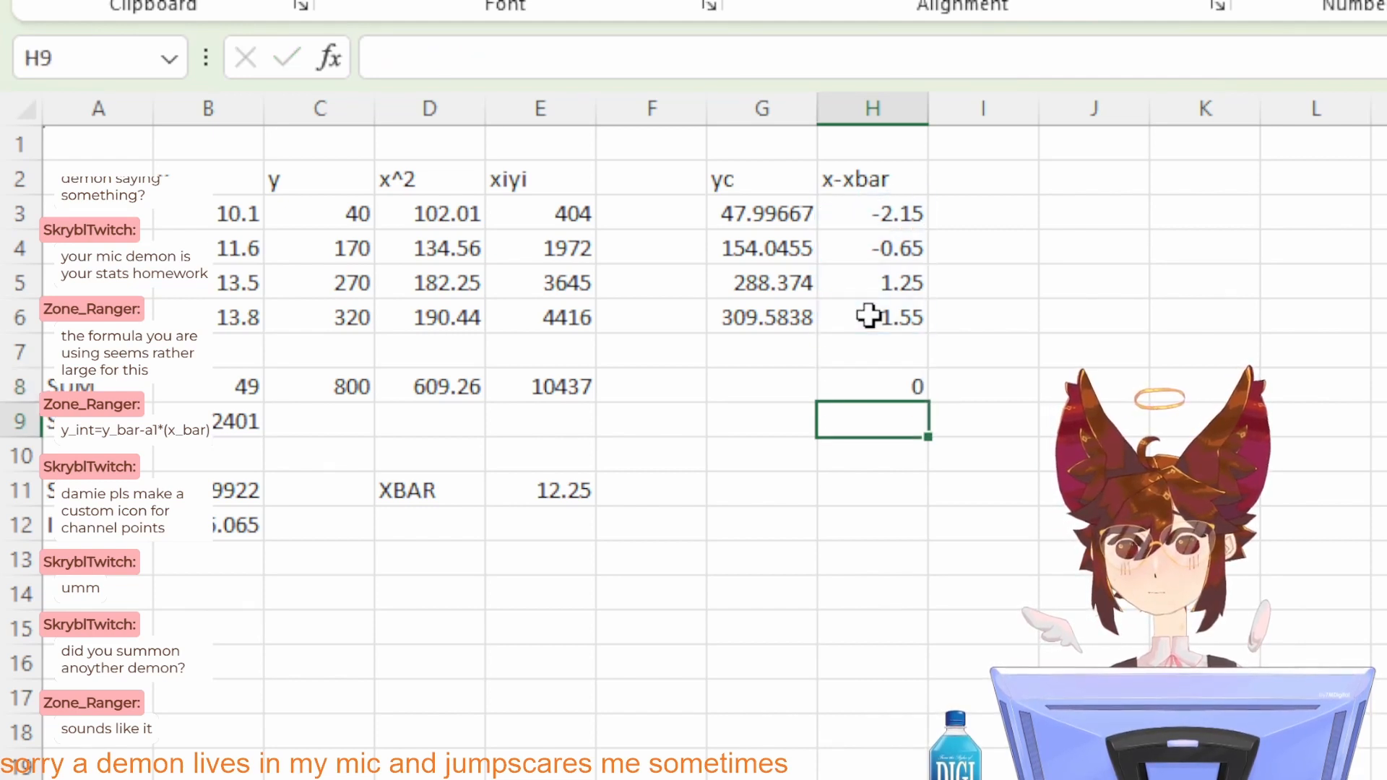
Step: Check the formulas behind the x-xbar deviations in H3 to H6 and their sum in H8
left_click(863, 255)
left_click(882, 381)
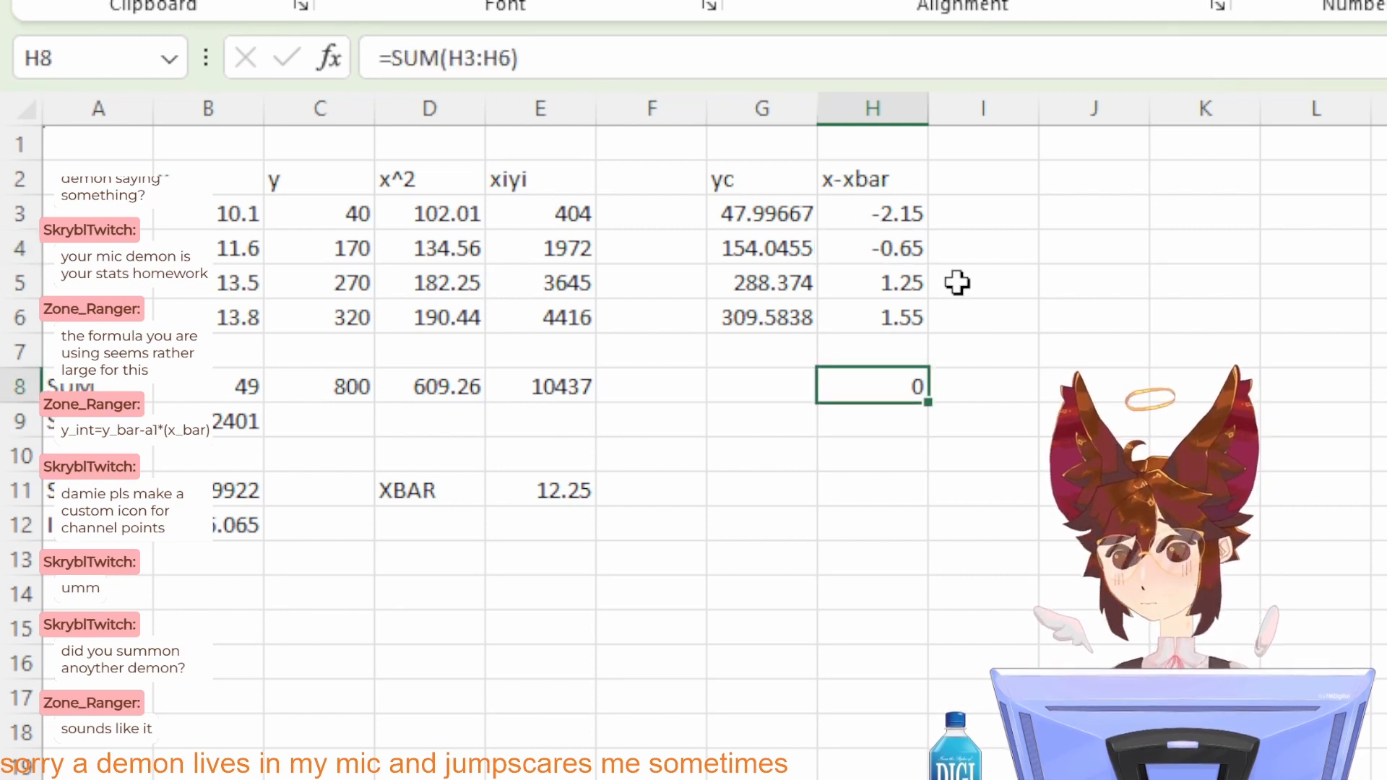
left_click(990, 304)
left_click(892, 212)
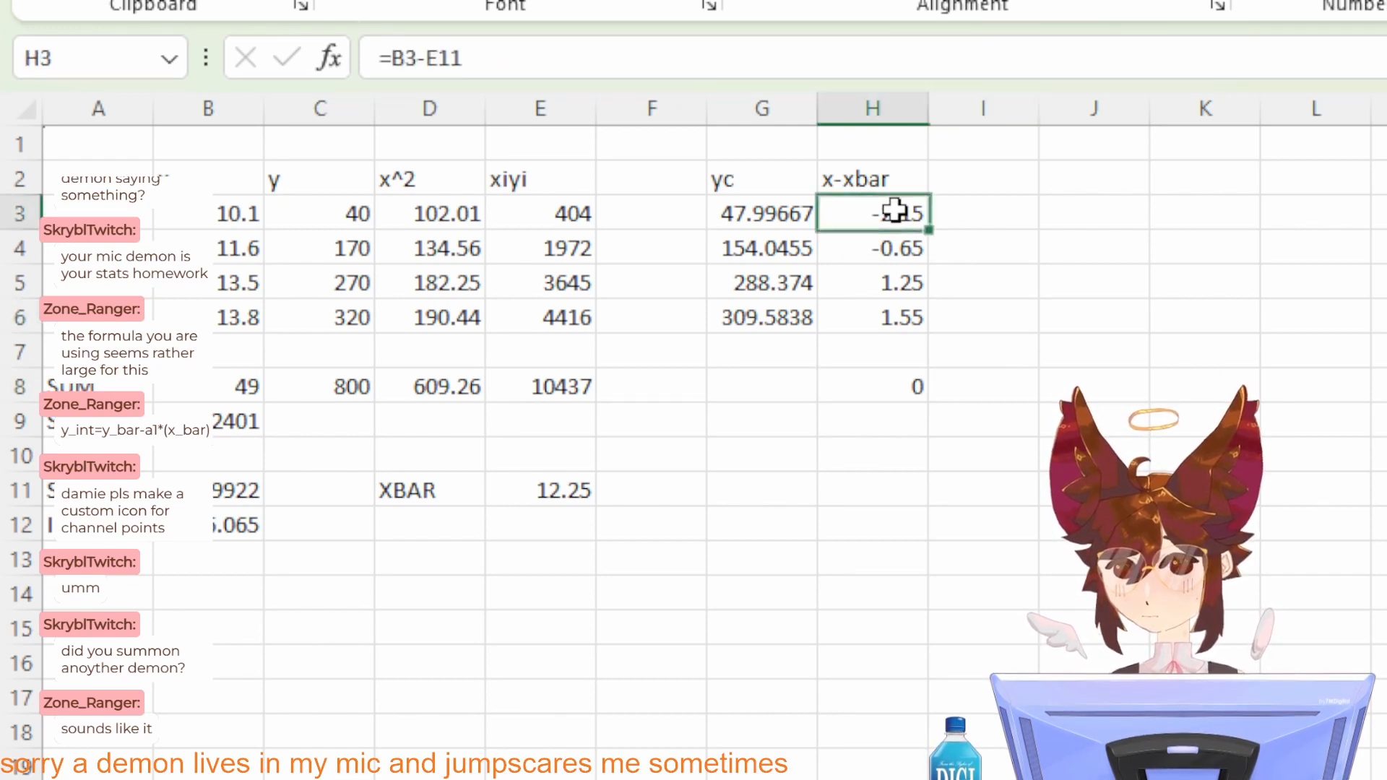
left_click(891, 246)
left_click(891, 282)
left_click(891, 316)
left_click(1121, 410)
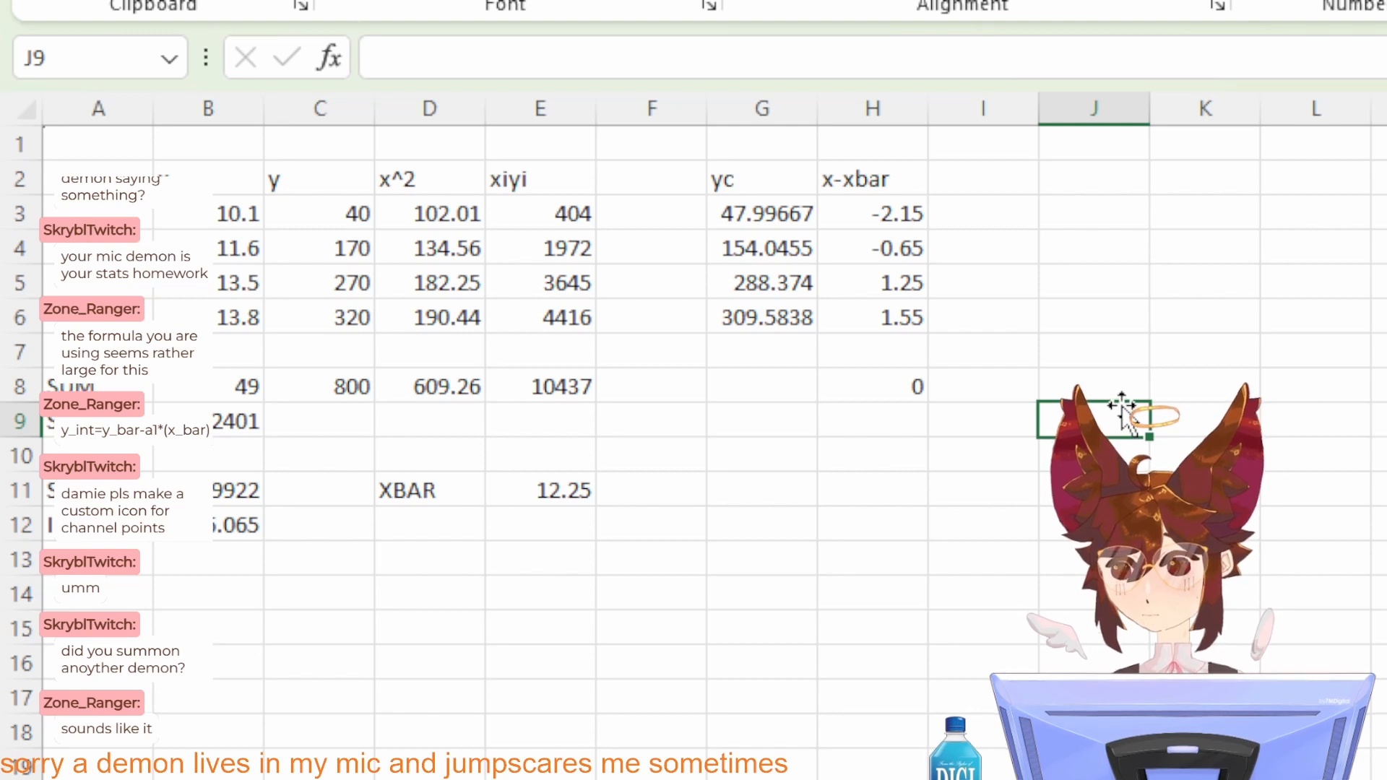
Step: Paste the copied picture of the correlation coefficient r formula into the sheet and move it below the slope and intercept rows
key("alt+Tab")
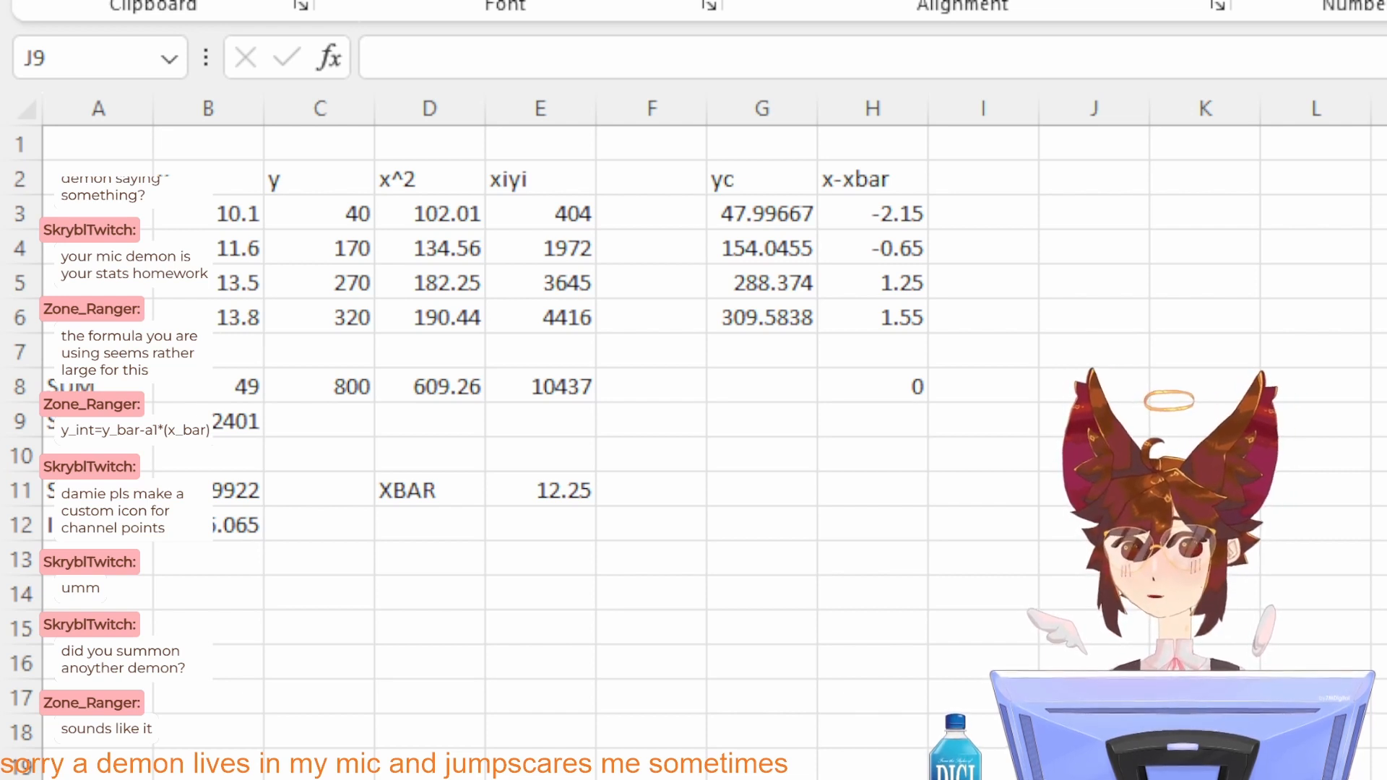
key("alt+Tab")
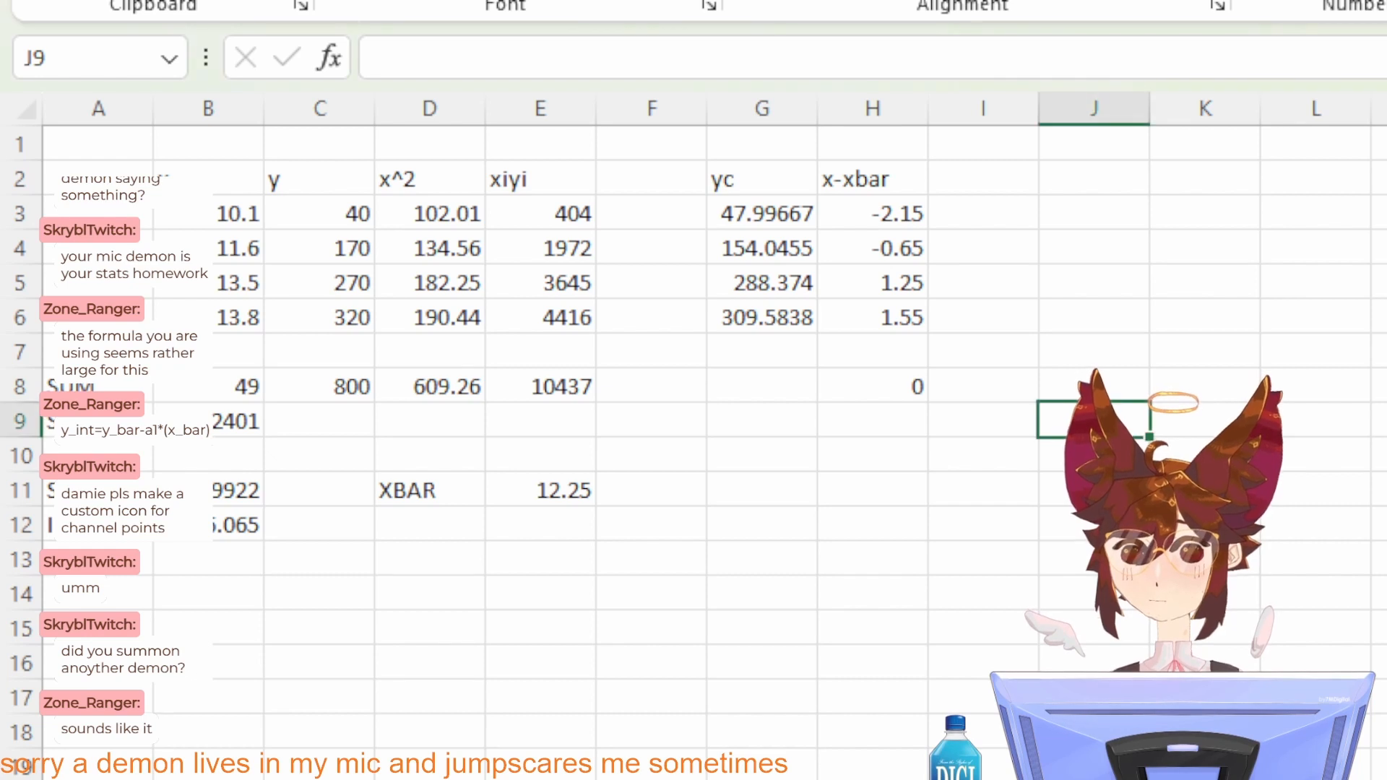
key("alt+Tab")
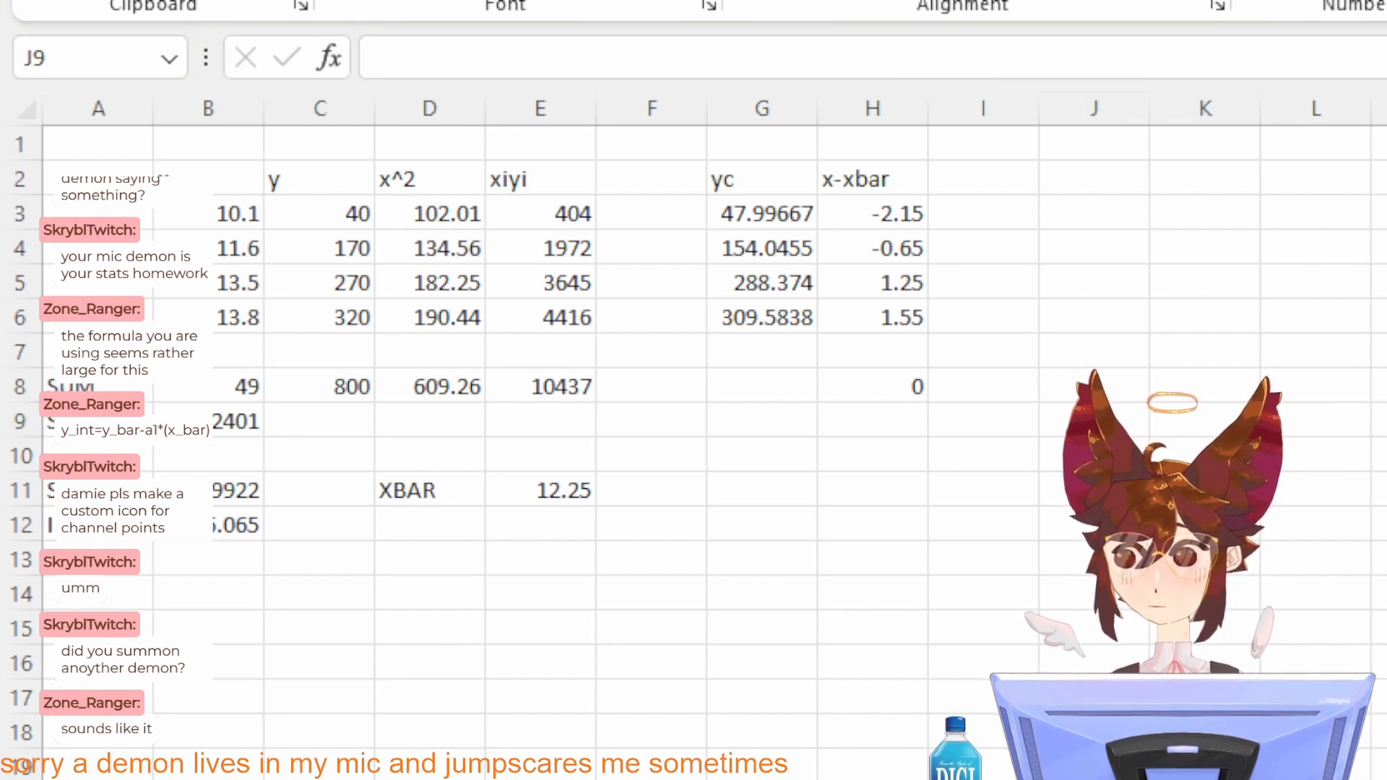
key("alt+Tab")
key("alt+Tab")
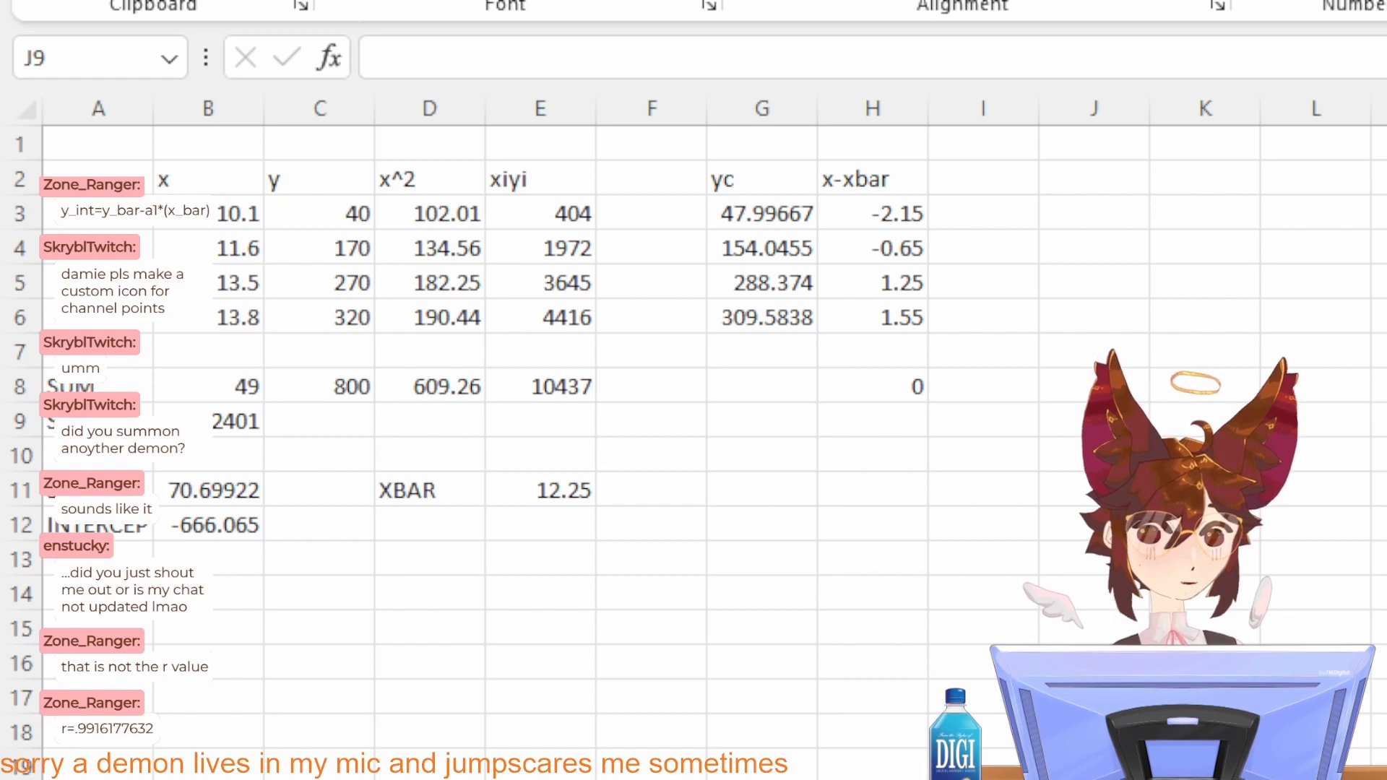
key("ctrl+v")
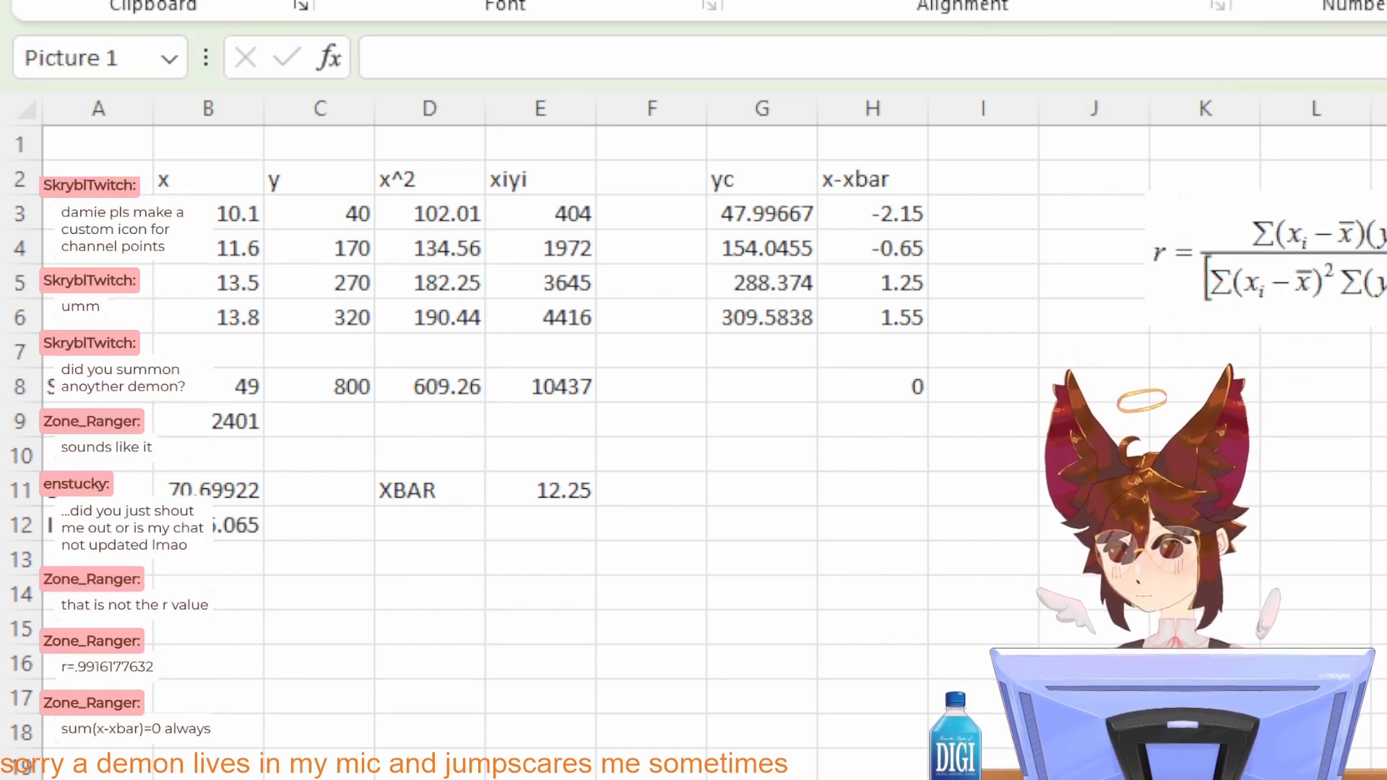
left_click_drag(1293, 346, 408, 563)
left_click(834, 578)
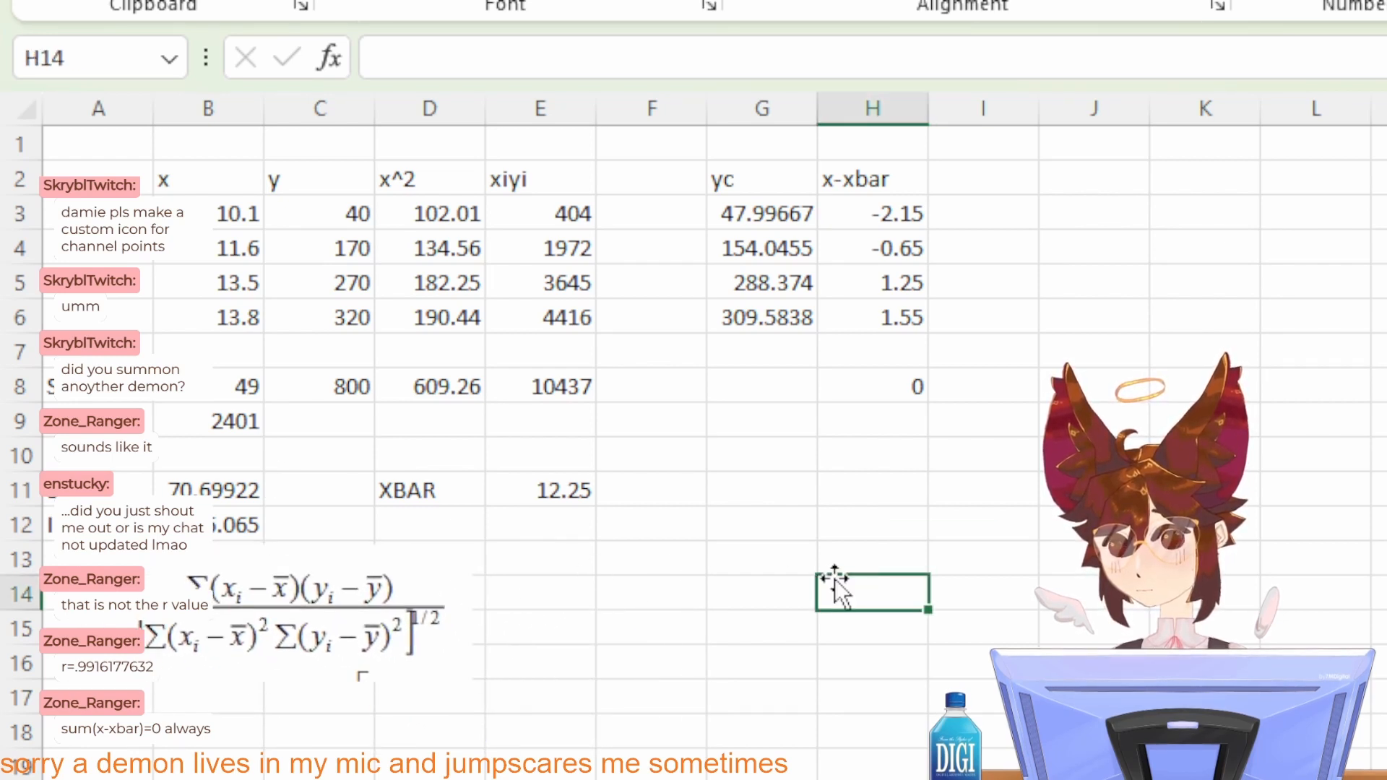
Step: Clear the sum of the x-xbar deviations from cell H8
left_click(876, 378)
key("BackSpace")
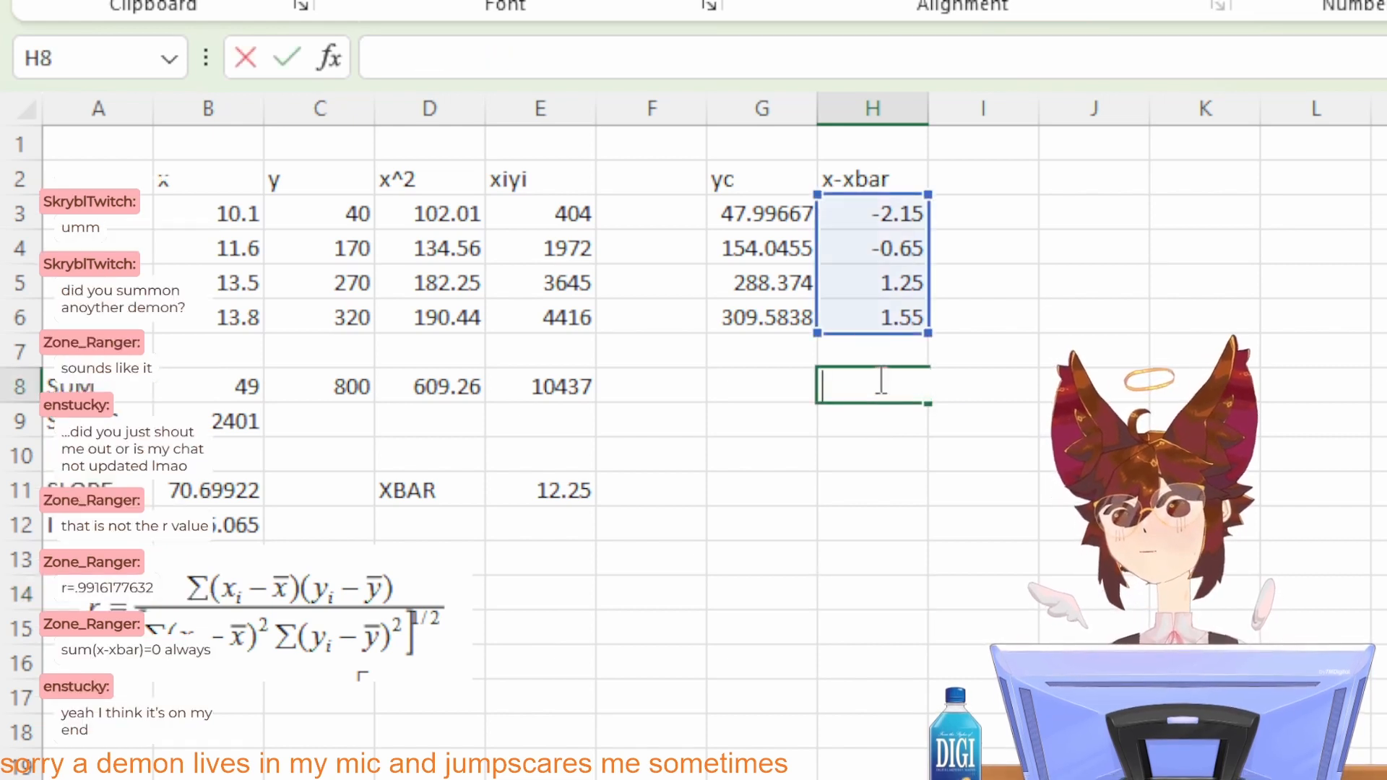
left_click(1108, 355)
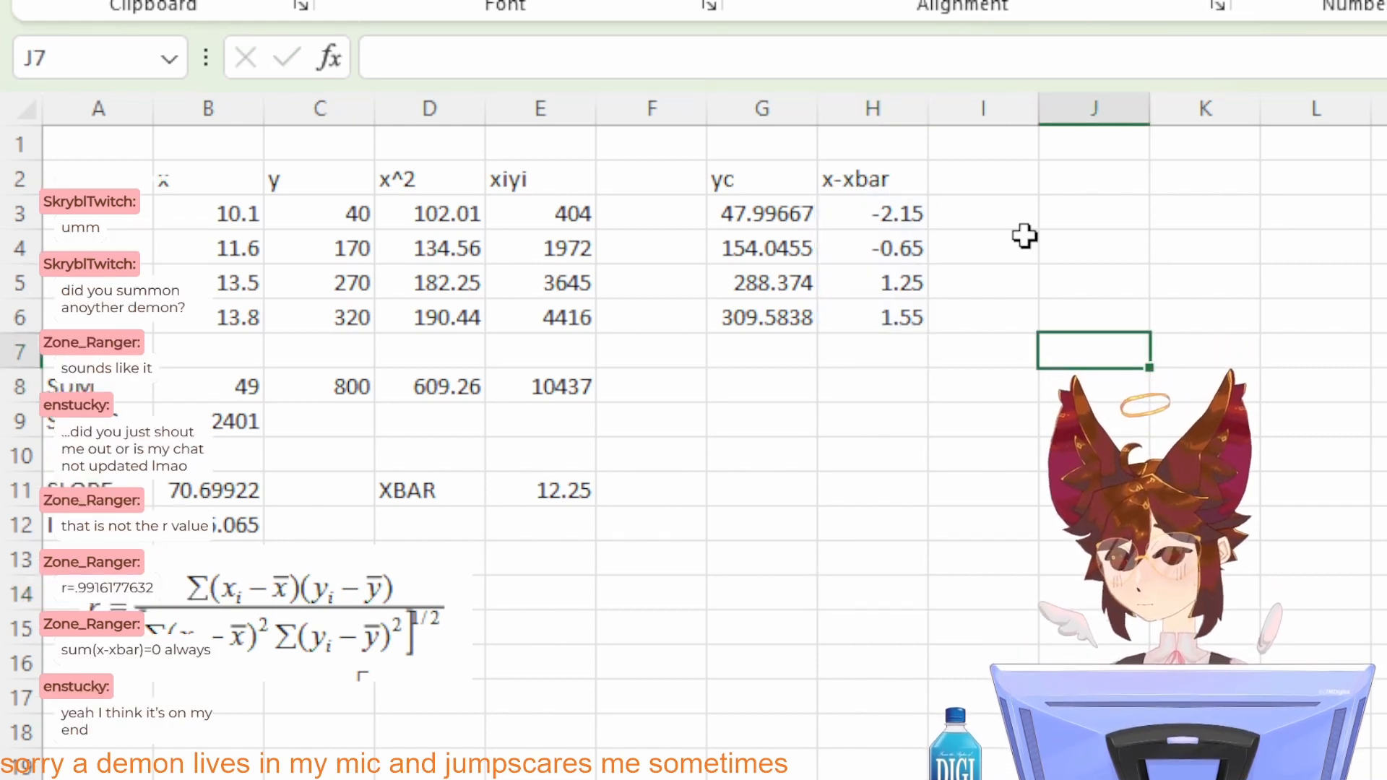
Step: Add the column header y-ybar in I2 and the label YBAR in G11
left_click(954, 175)
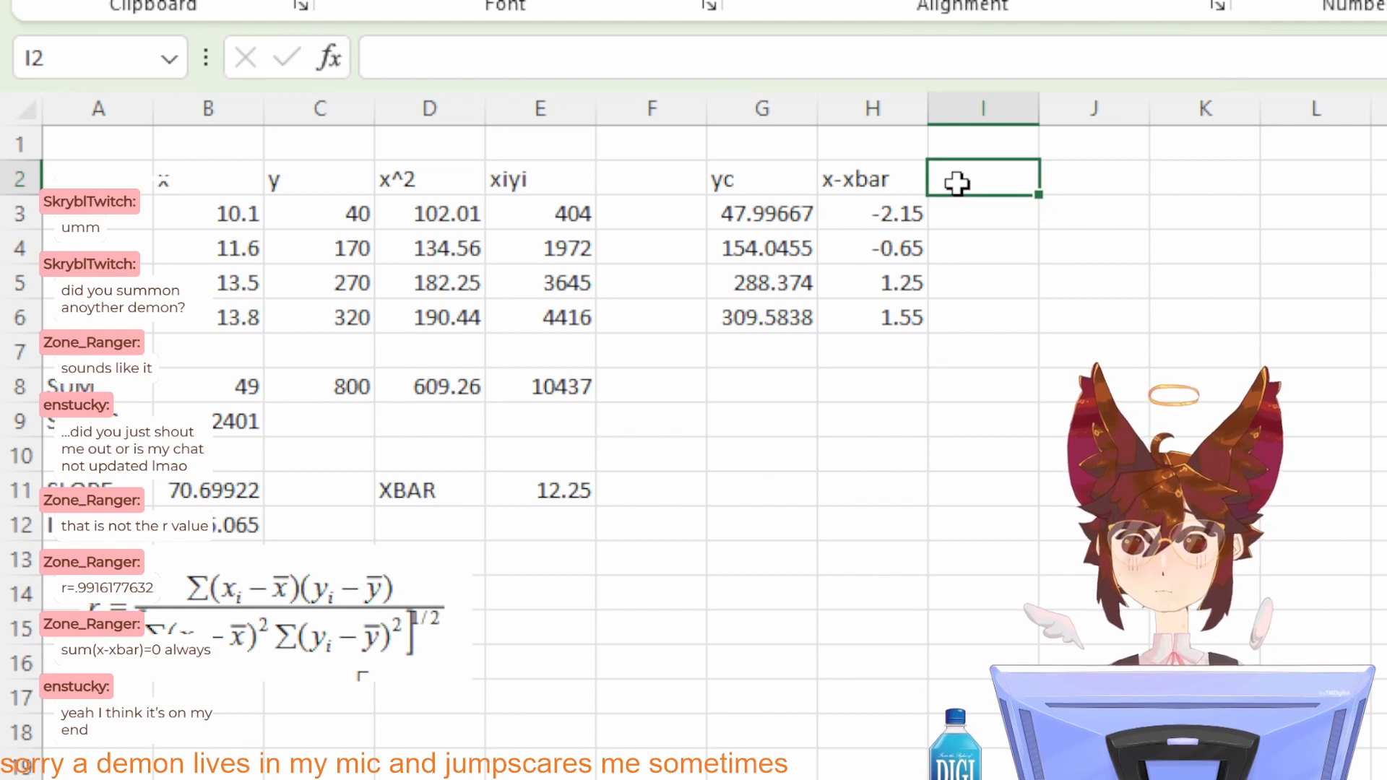
type("y-y")
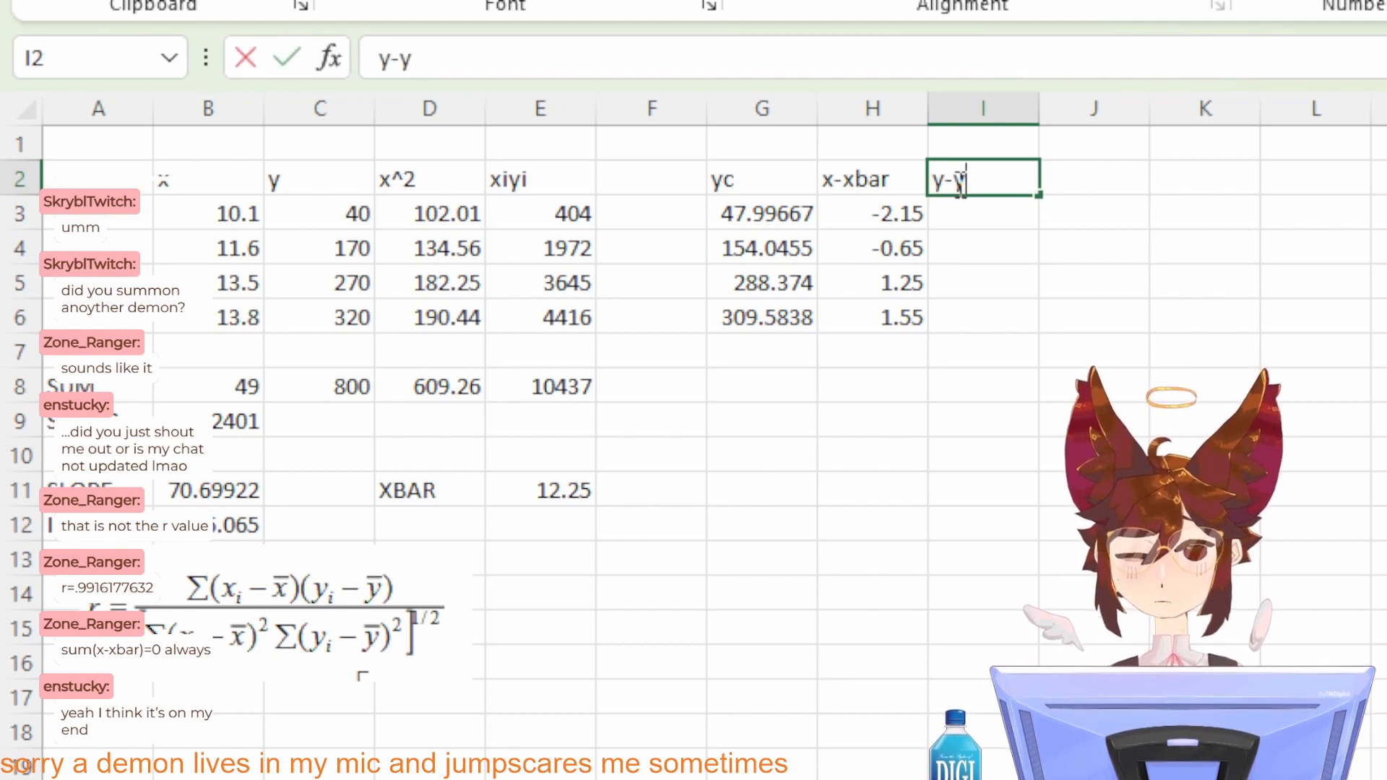
type("bar")
key("Return")
left_click(738, 479)
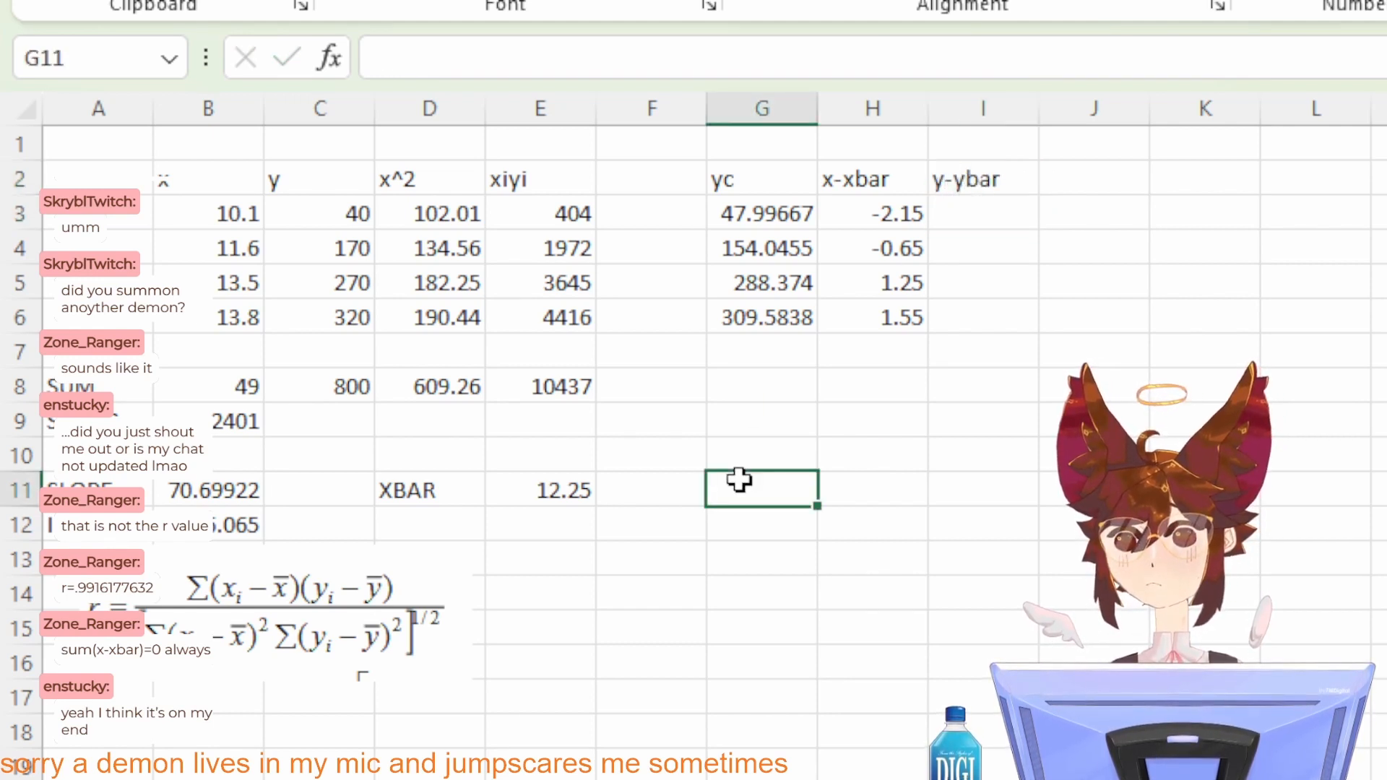
type("YBAR")
key("Return")
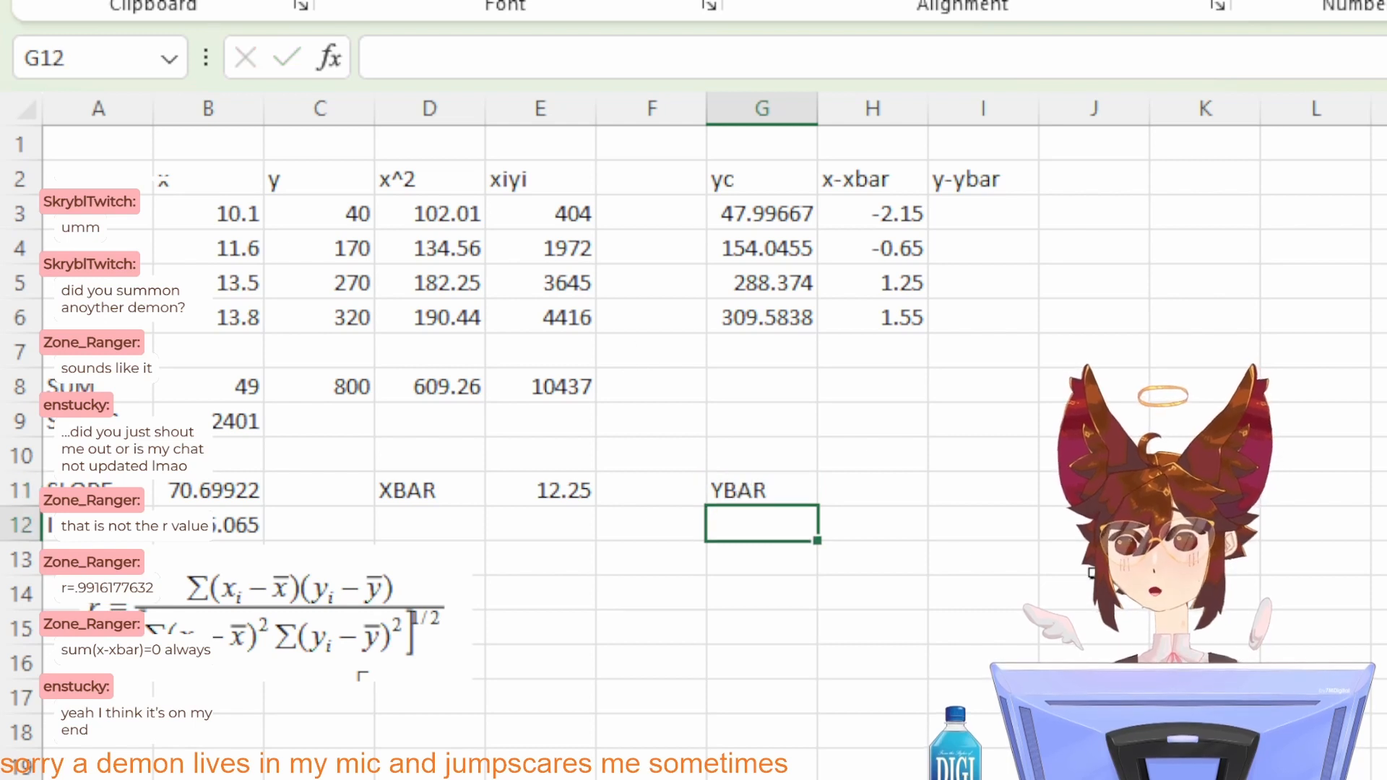
Step: Enter =SUM(C3:C6) in H11 beside the YBAR label
left_click(895, 489)
type("=")
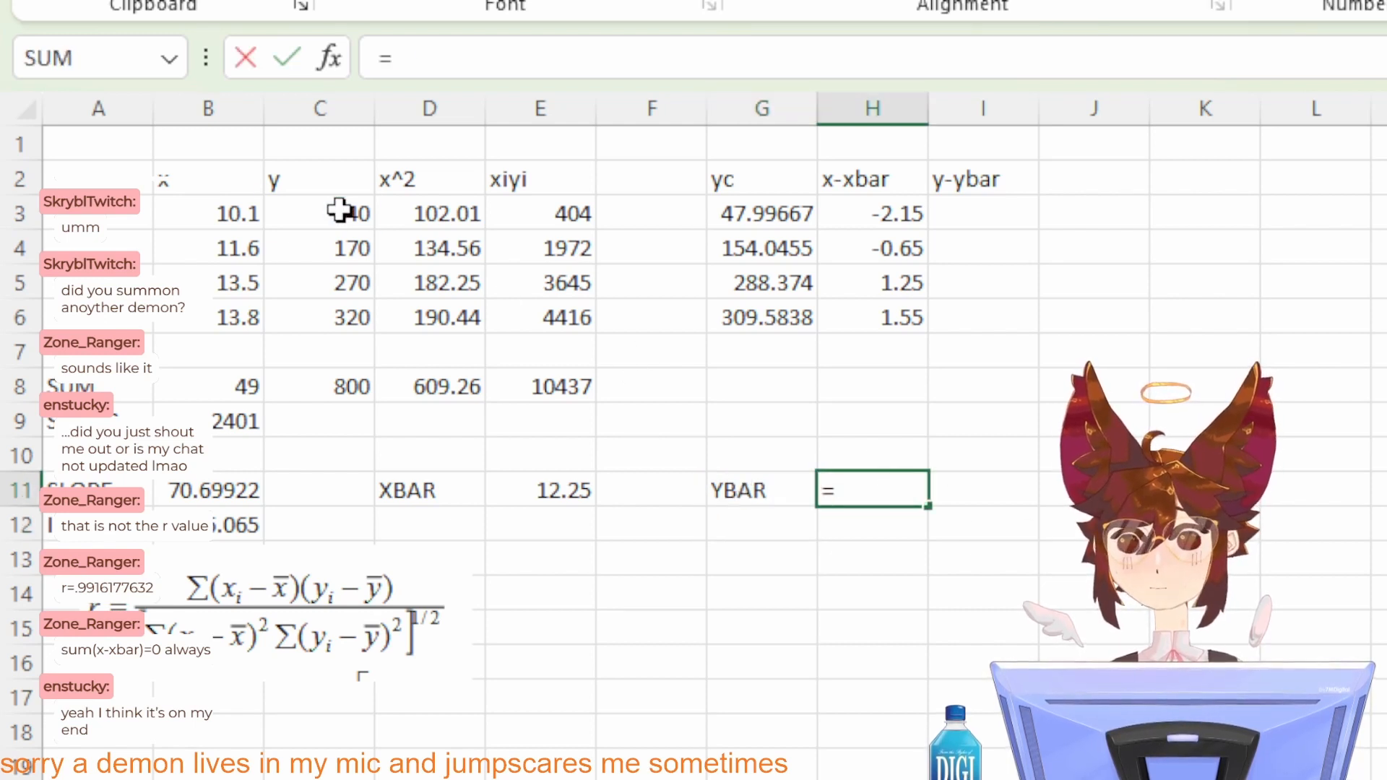
left_click_drag(339, 210, 354, 312)
key("BackSpace")
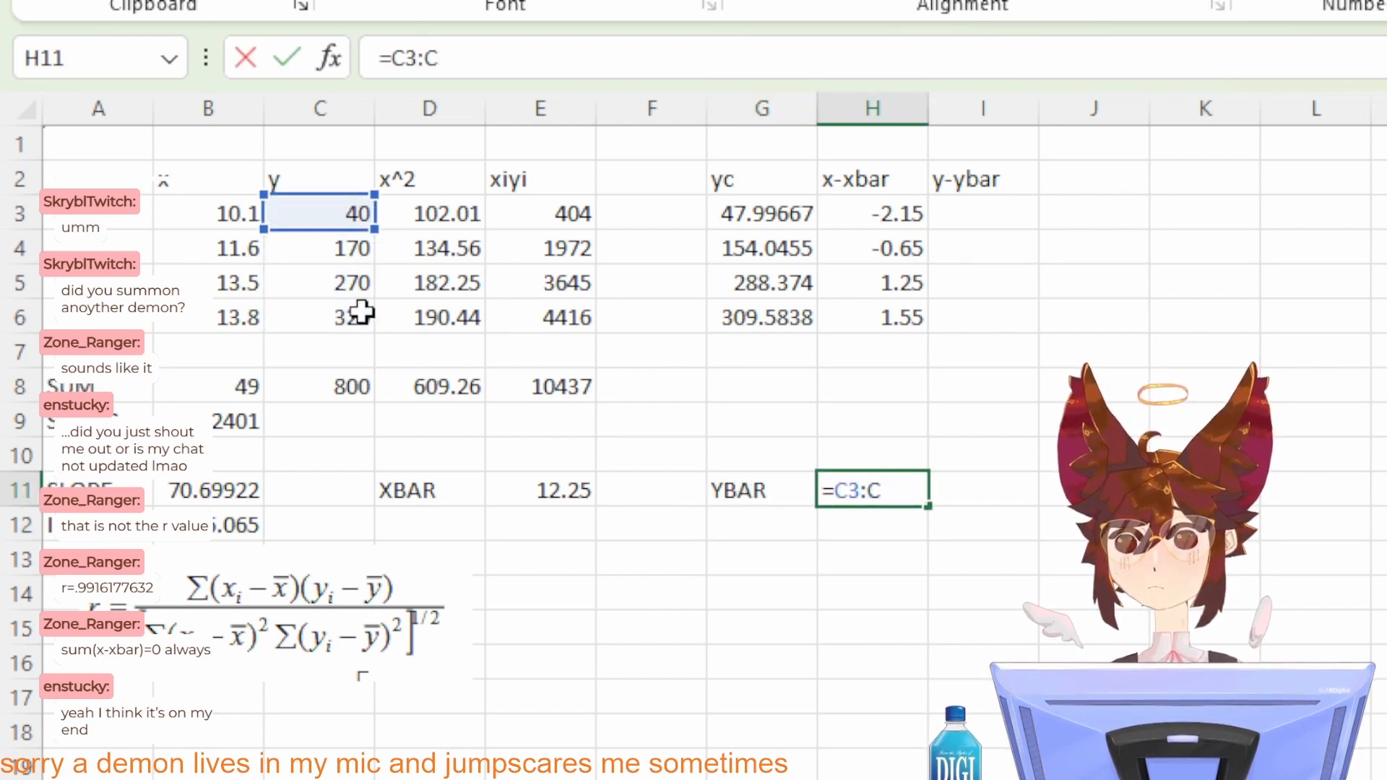
key("BackSpace")
key("BackSpace")
key("BackSpace")
key("BackSpace")
type("S")
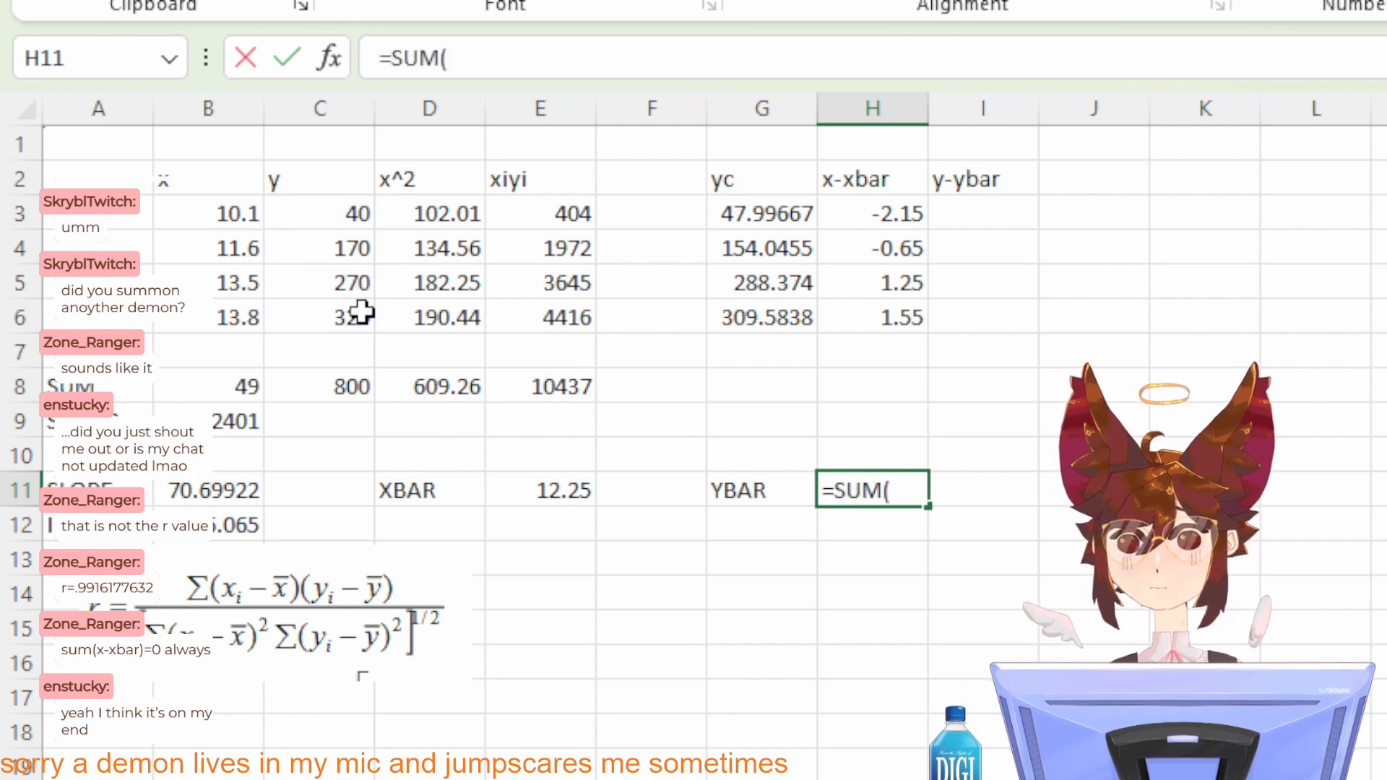
type("UM(")
left_click_drag(320, 211, 340, 316)
key("Return")
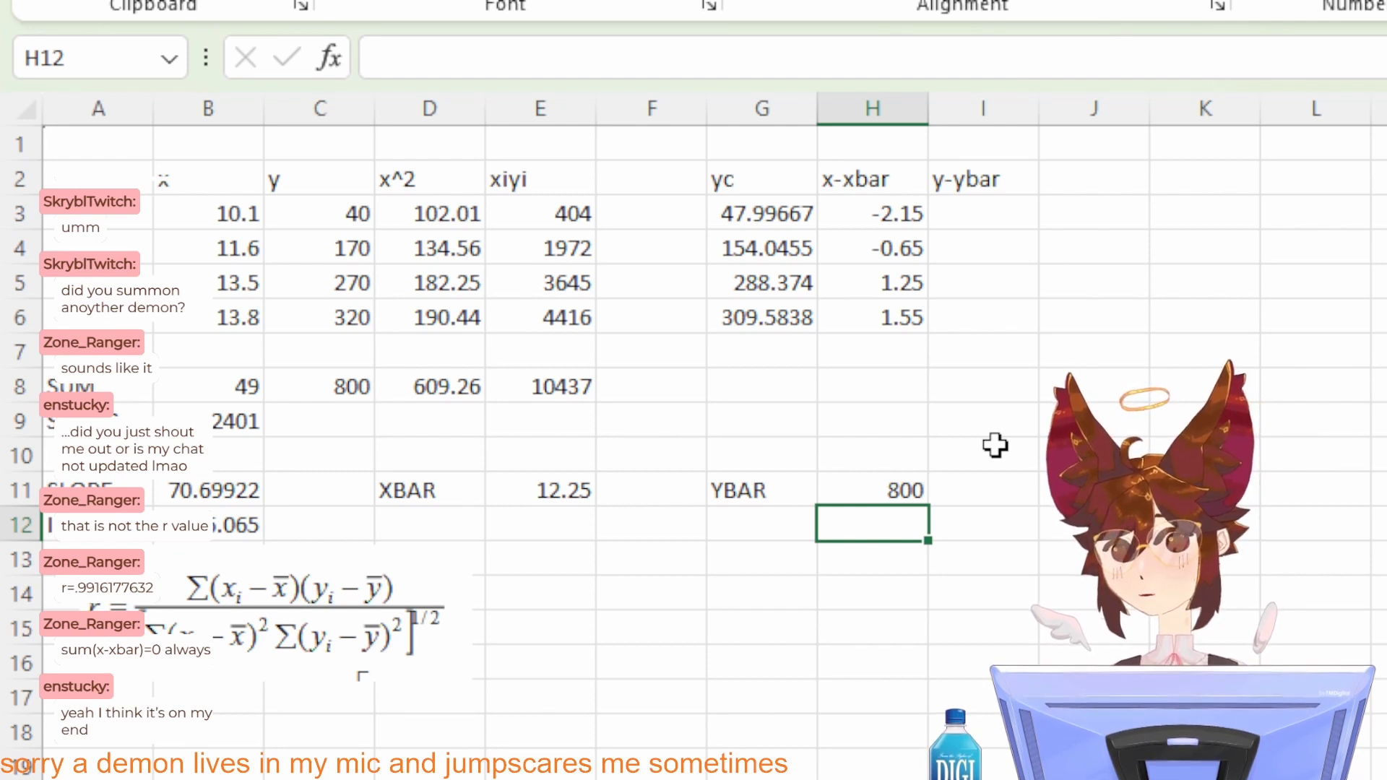
Step: Change the YBAR formula in H11 to =AVERAGE(C3:C6)
left_click(882, 493)
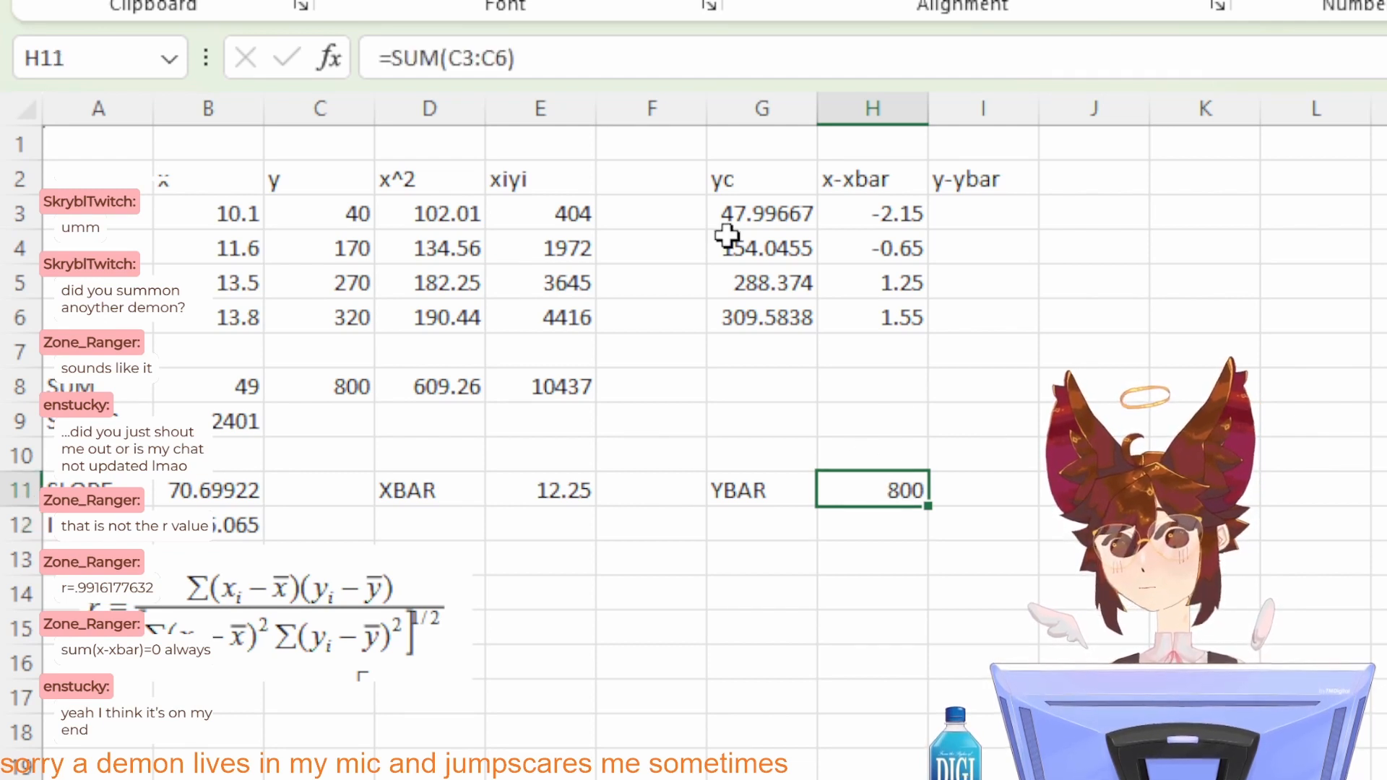
left_click(437, 44)
key("BackSpace")
key("BackSpace")
key("BackSpace")
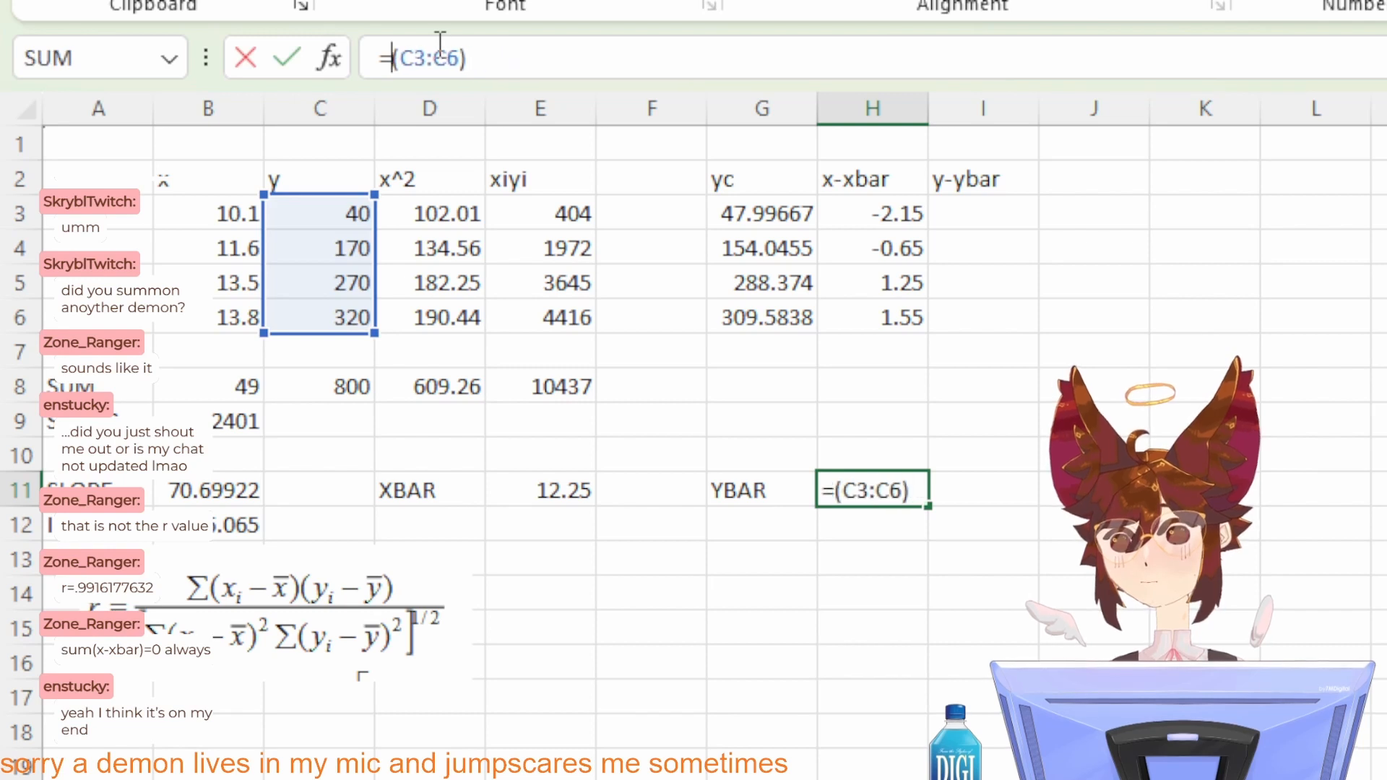
type("AVERGA")
key("BackSpace")
key("BackSpace")
type("AGE")
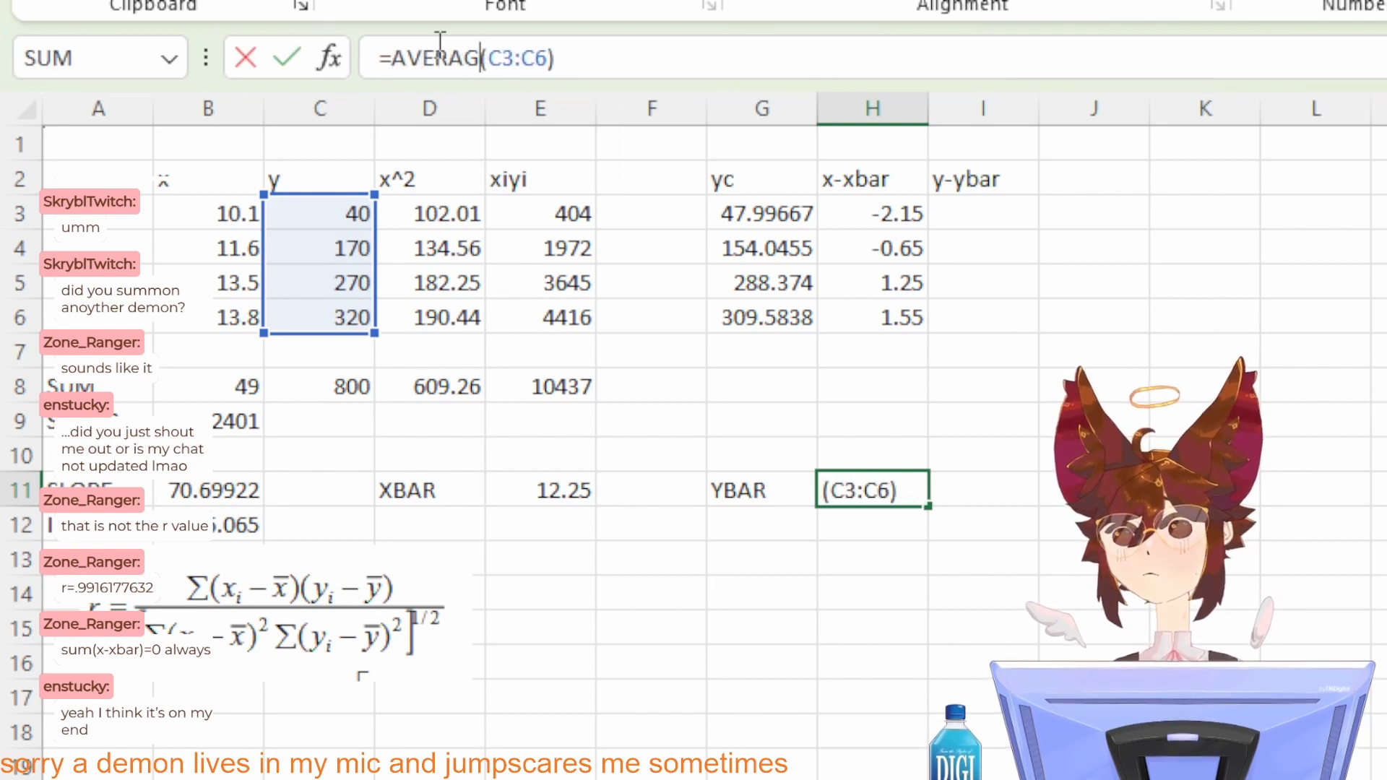
key("Return")
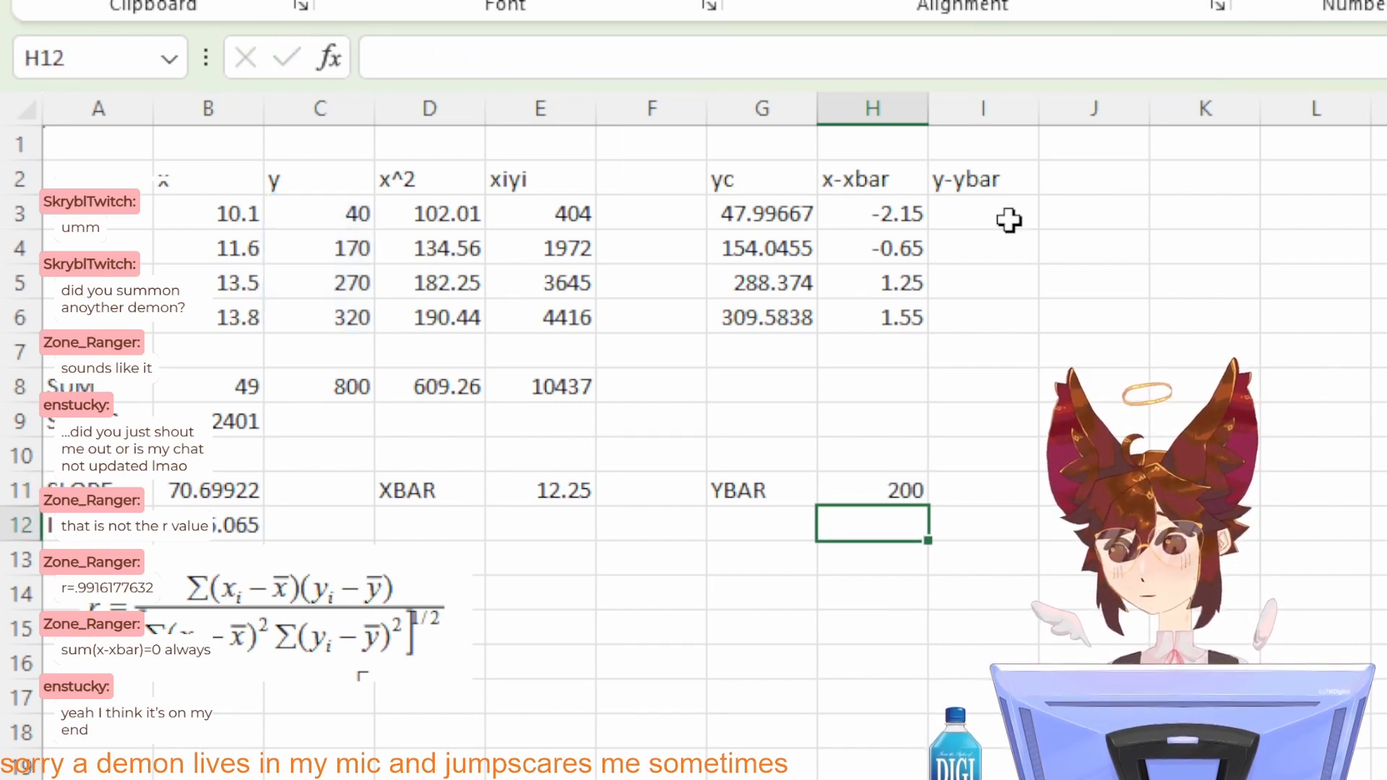
Step: Move the correlation coefficient formula picture below the XBAR and YBAR row, starting at column E
left_click(1007, 225)
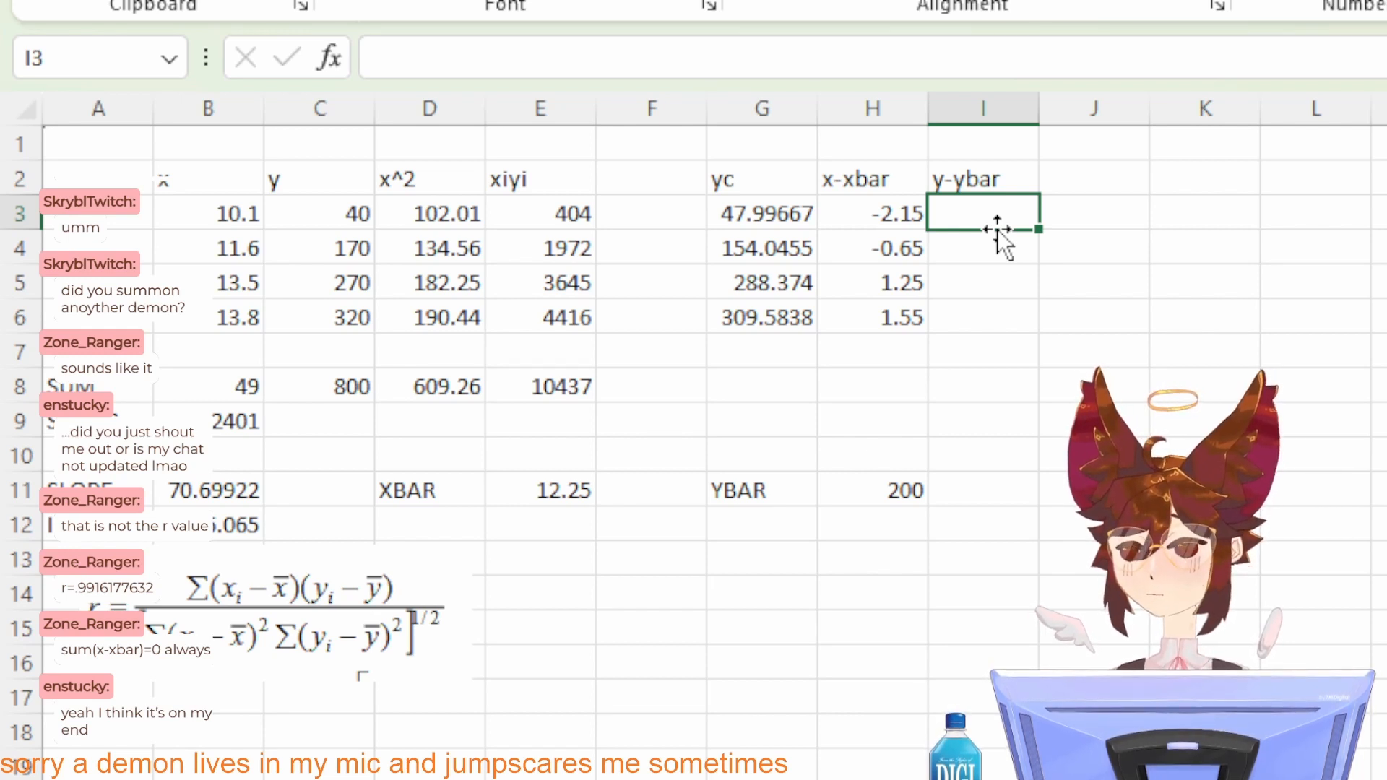
left_click_drag(262, 629, 859, 648)
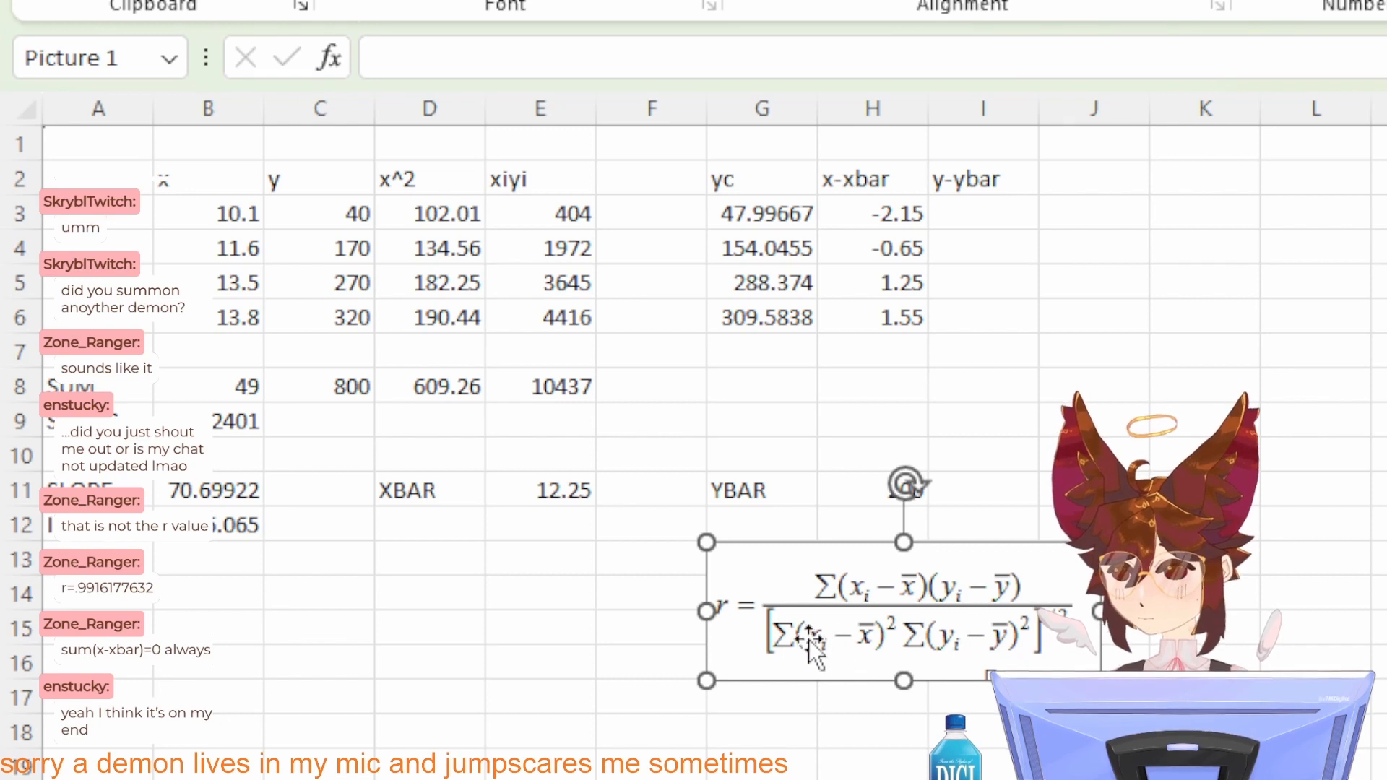
left_click_drag(809, 639, 732, 612)
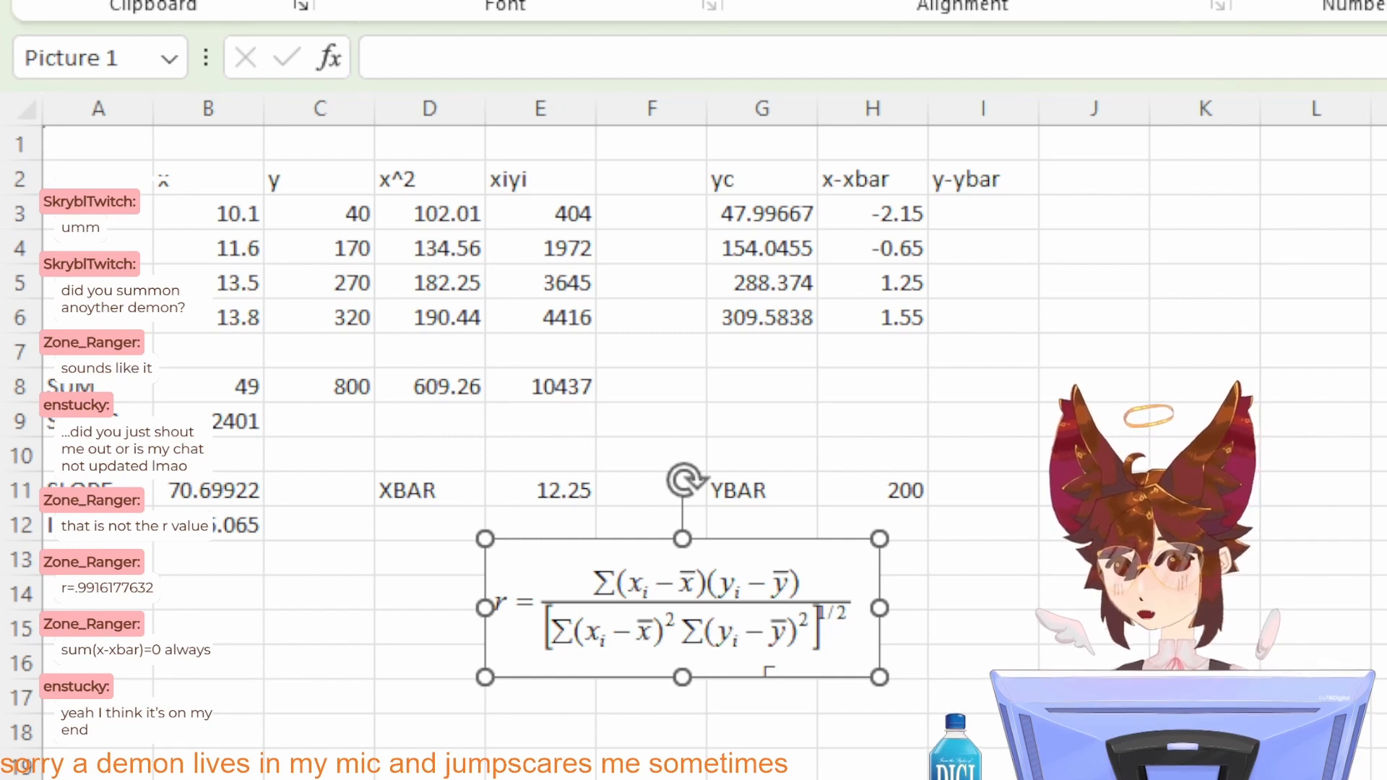
left_click(1063, 666)
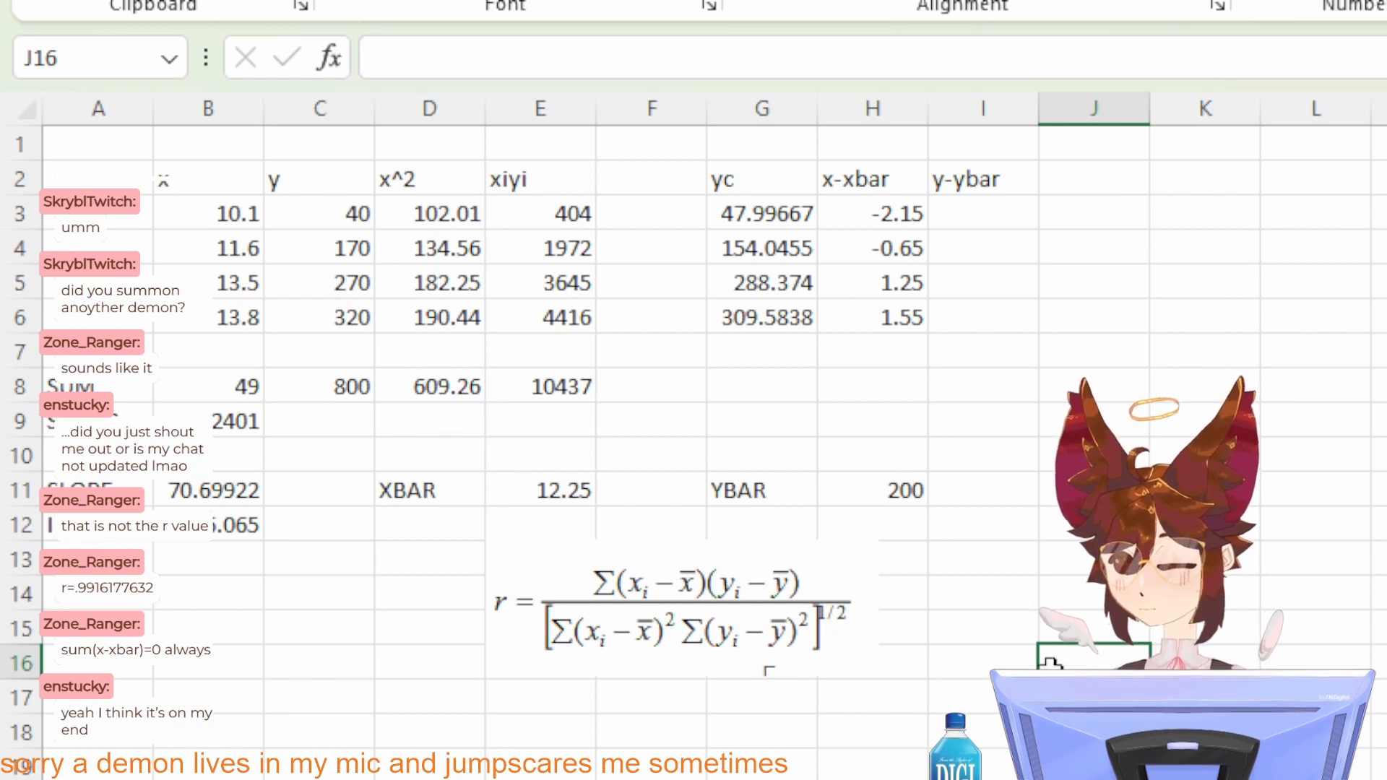
Step: Fill the SUM formula from E8 across the row to H8
left_click(889, 375)
left_click(568, 381)
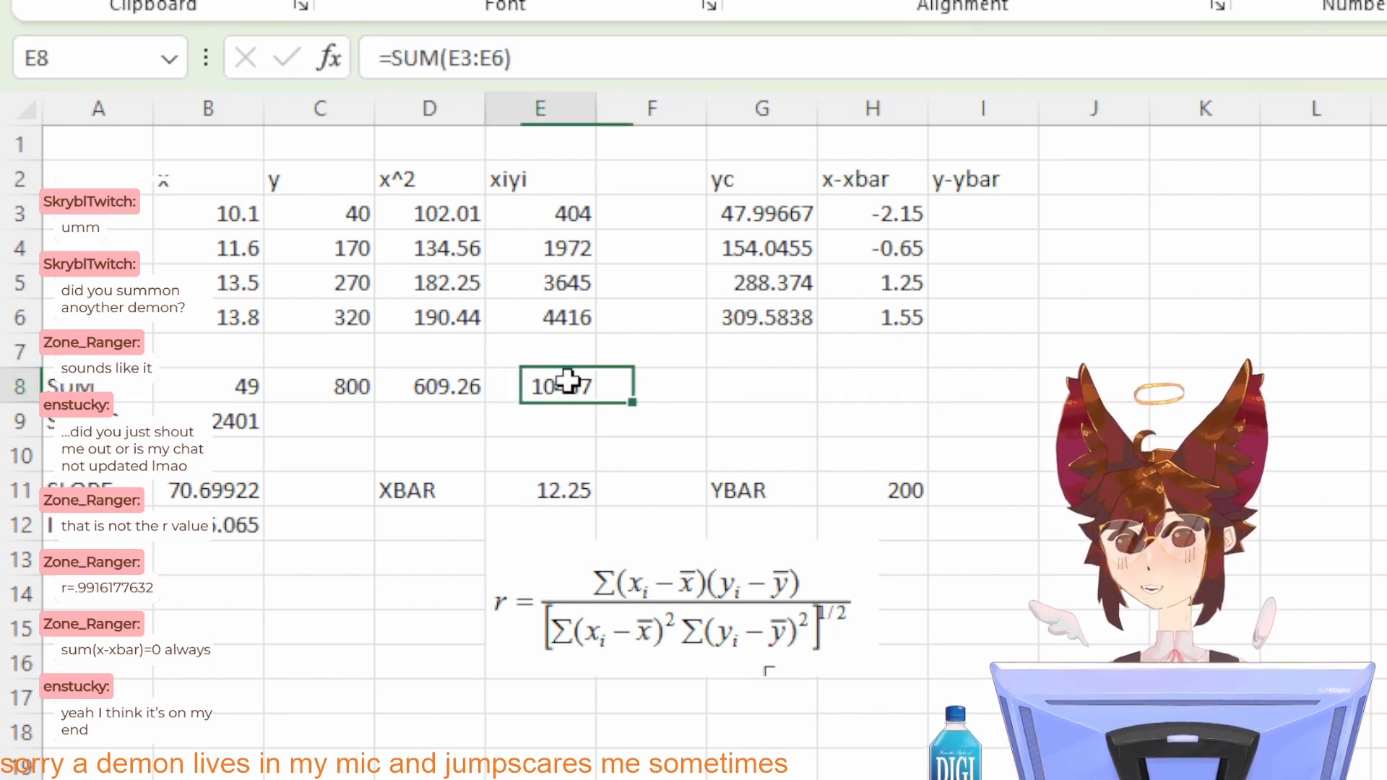
left_click_drag(601, 406, 930, 399)
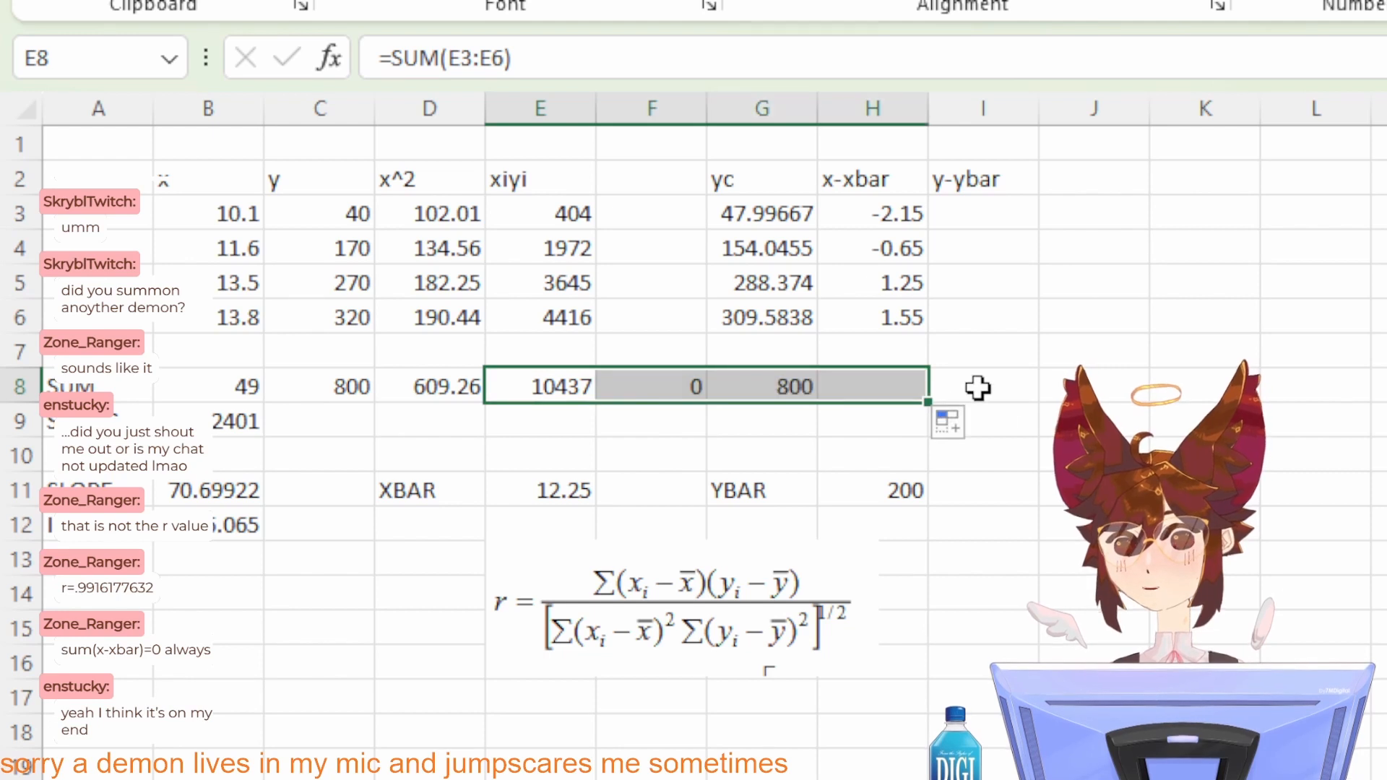
left_click(978, 389)
left_click(861, 385)
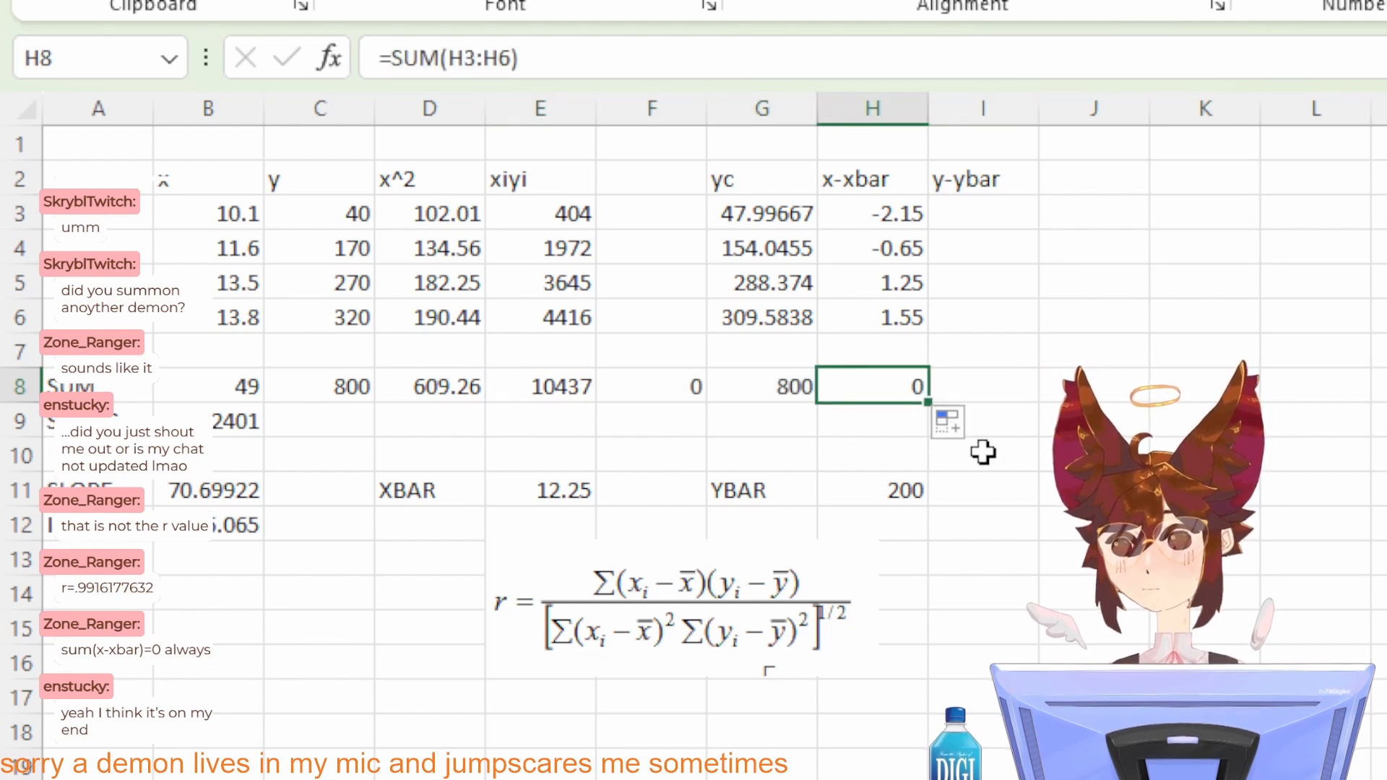
Step: Clear the unneeded sums from cells G8 and F8
left_click(744, 385)
key("BackSpace")
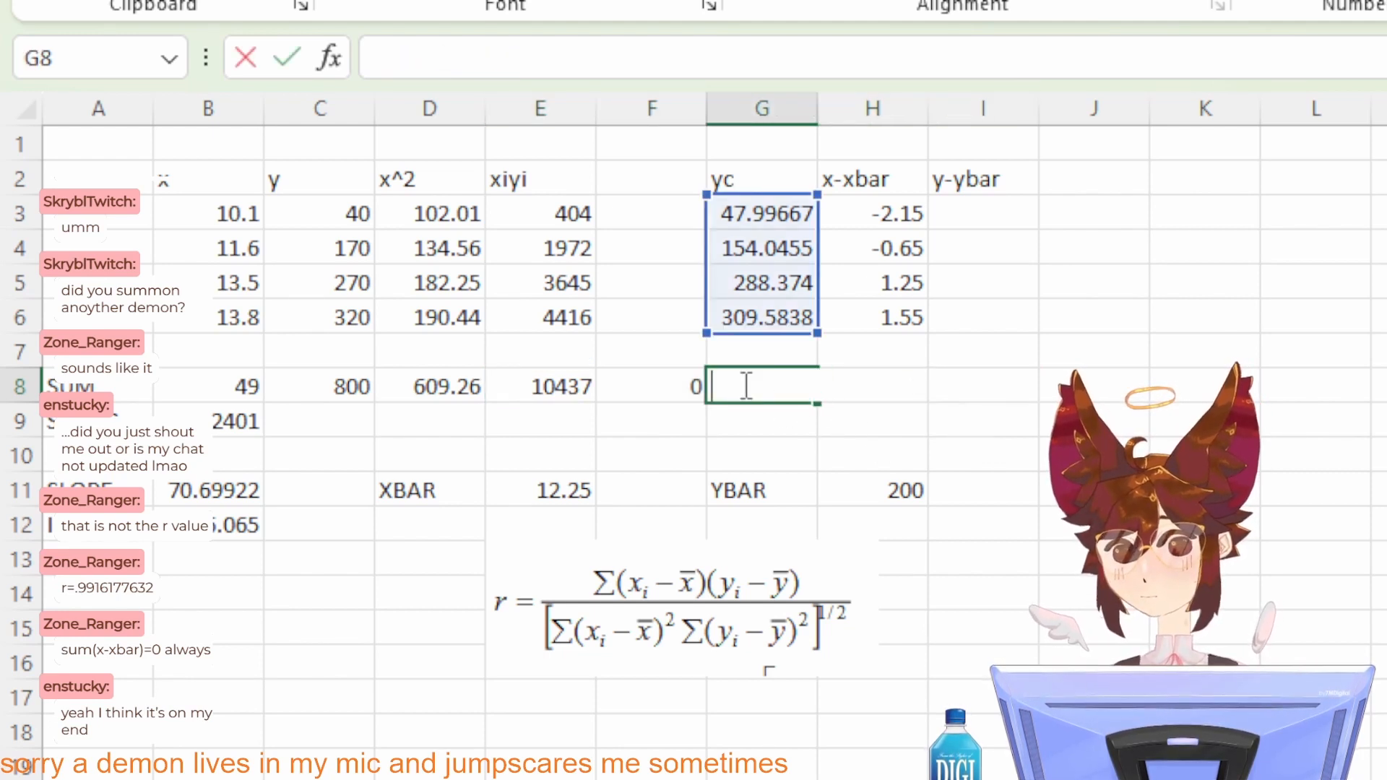
key("Return")
left_click(639, 390)
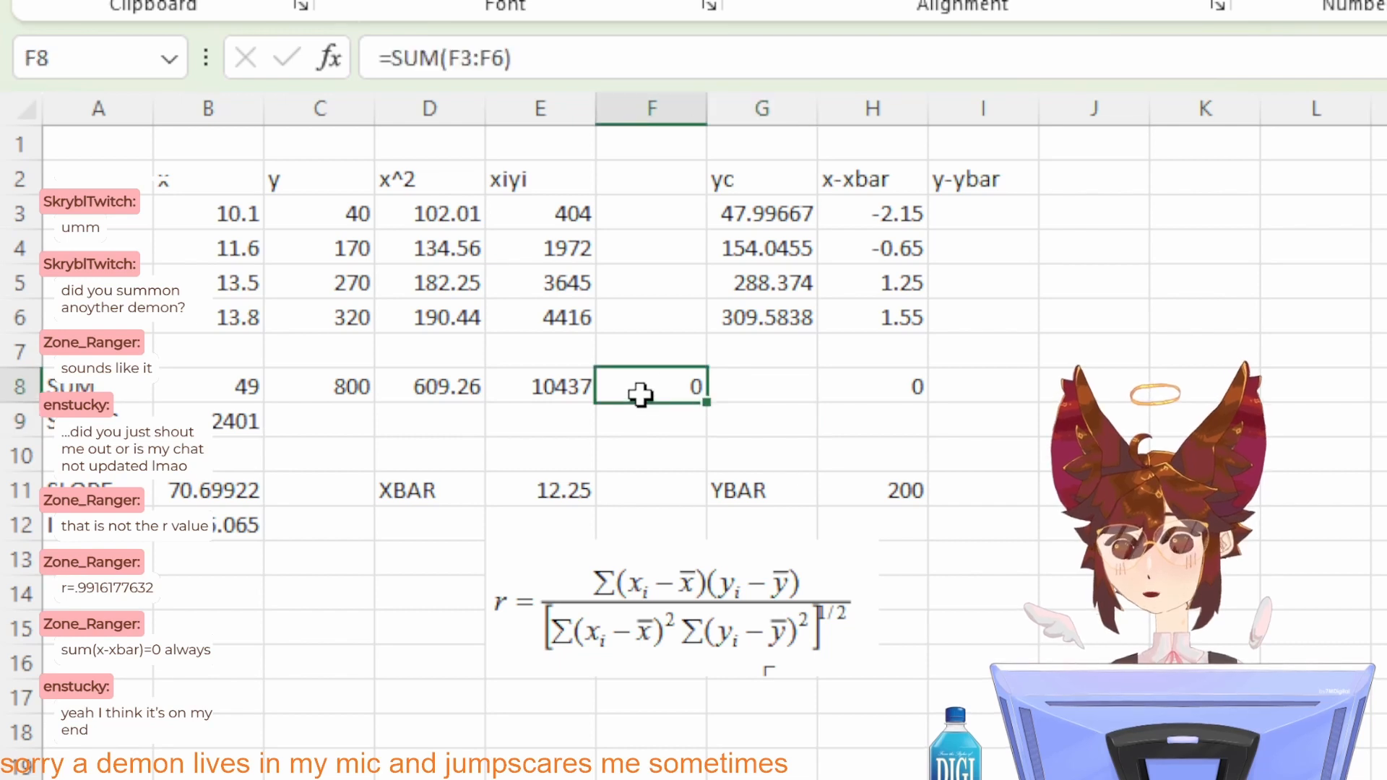
key("BackSpace")
key("Return")
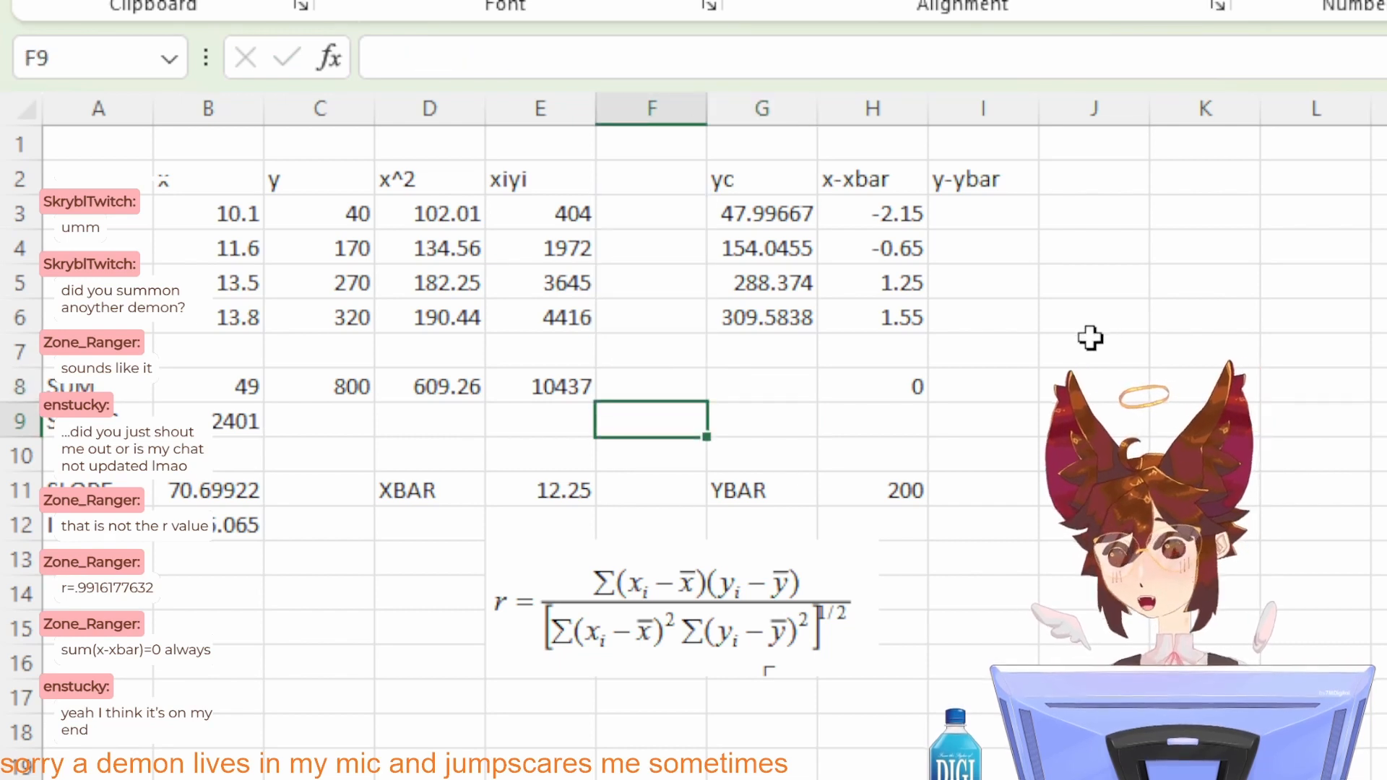
Step: Calculate the first y-ybar deviation in I3 with =C3-H11
left_click(994, 226)
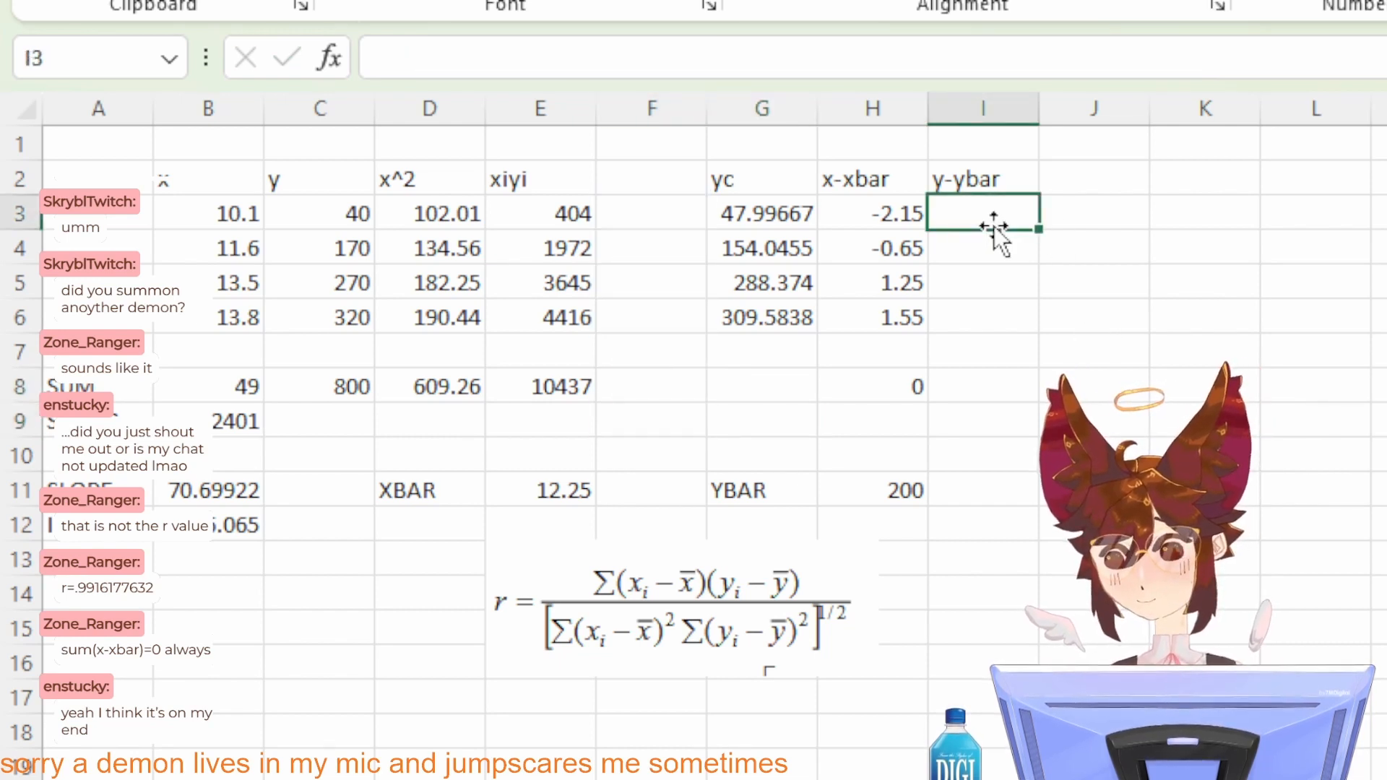
type("=")
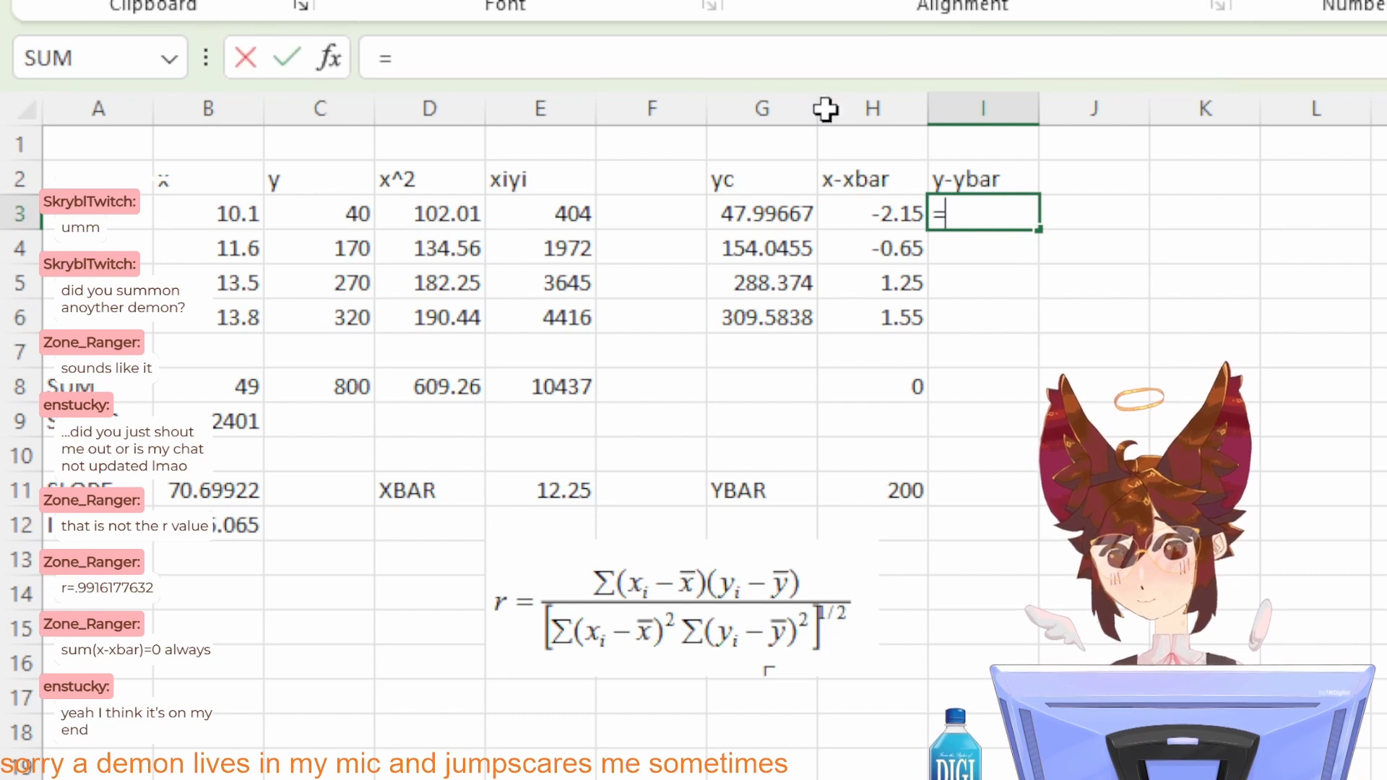
left_click(352, 216)
type("-")
left_click(917, 496)
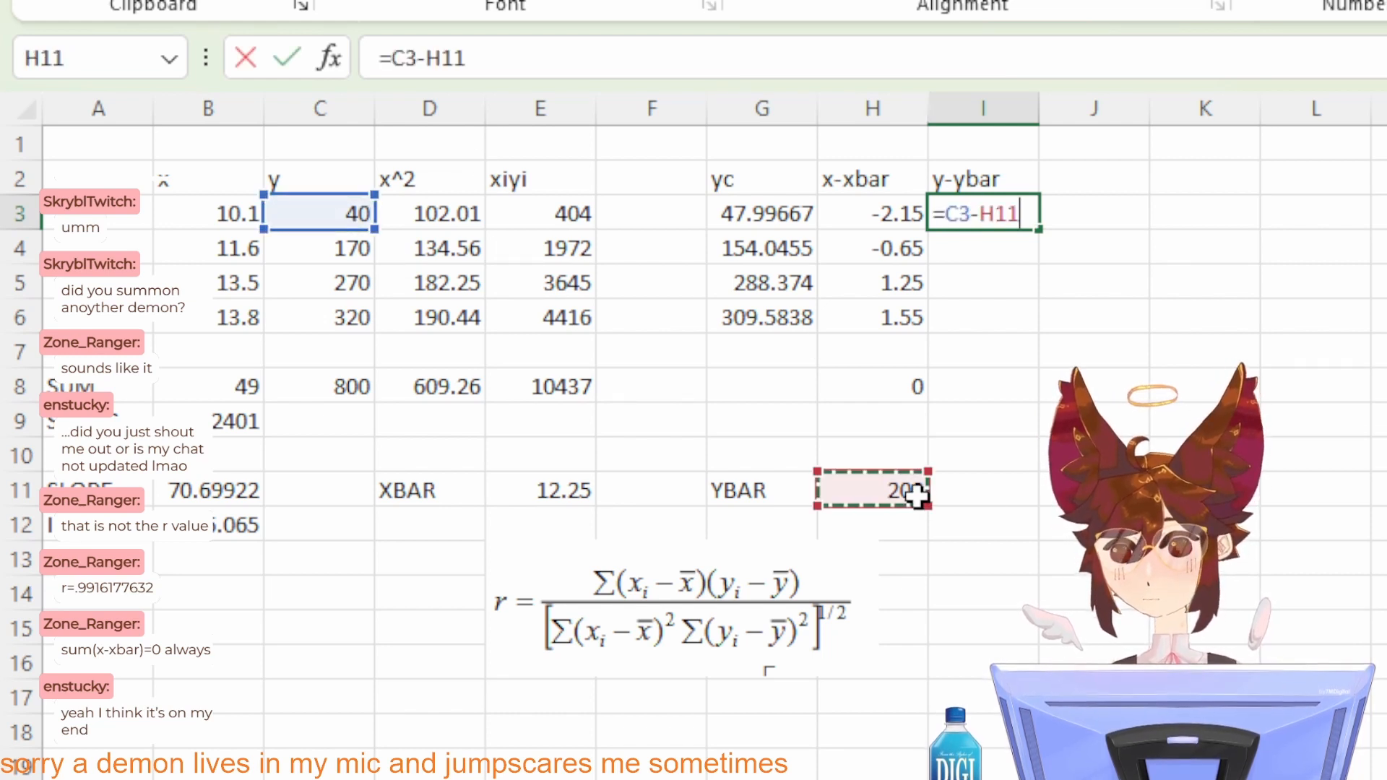
key("Return")
Step: Copy the deviation formula text from I3 into I4 and change it to =C4-H11
left_click(984, 207)
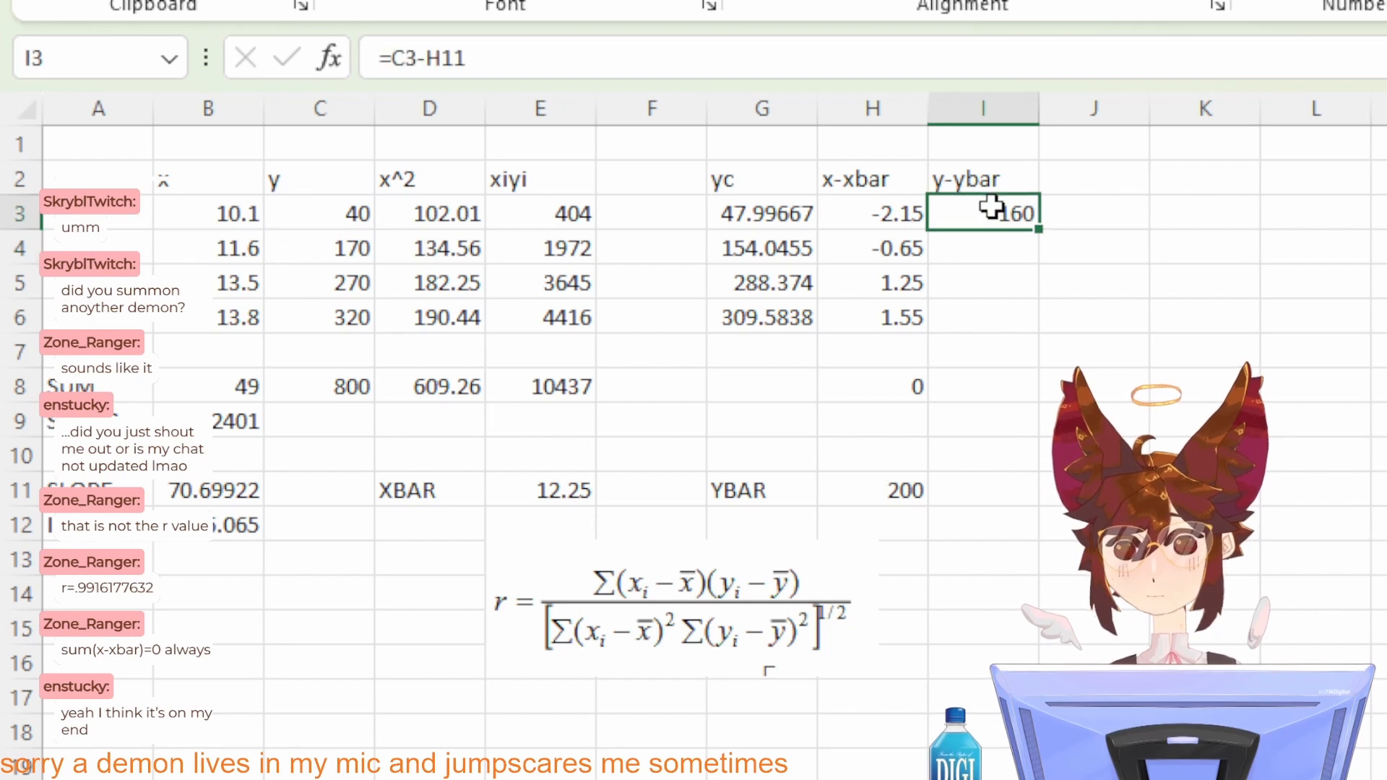
left_click(527, 58)
key("ctrl+a")
key("ctrl+c")
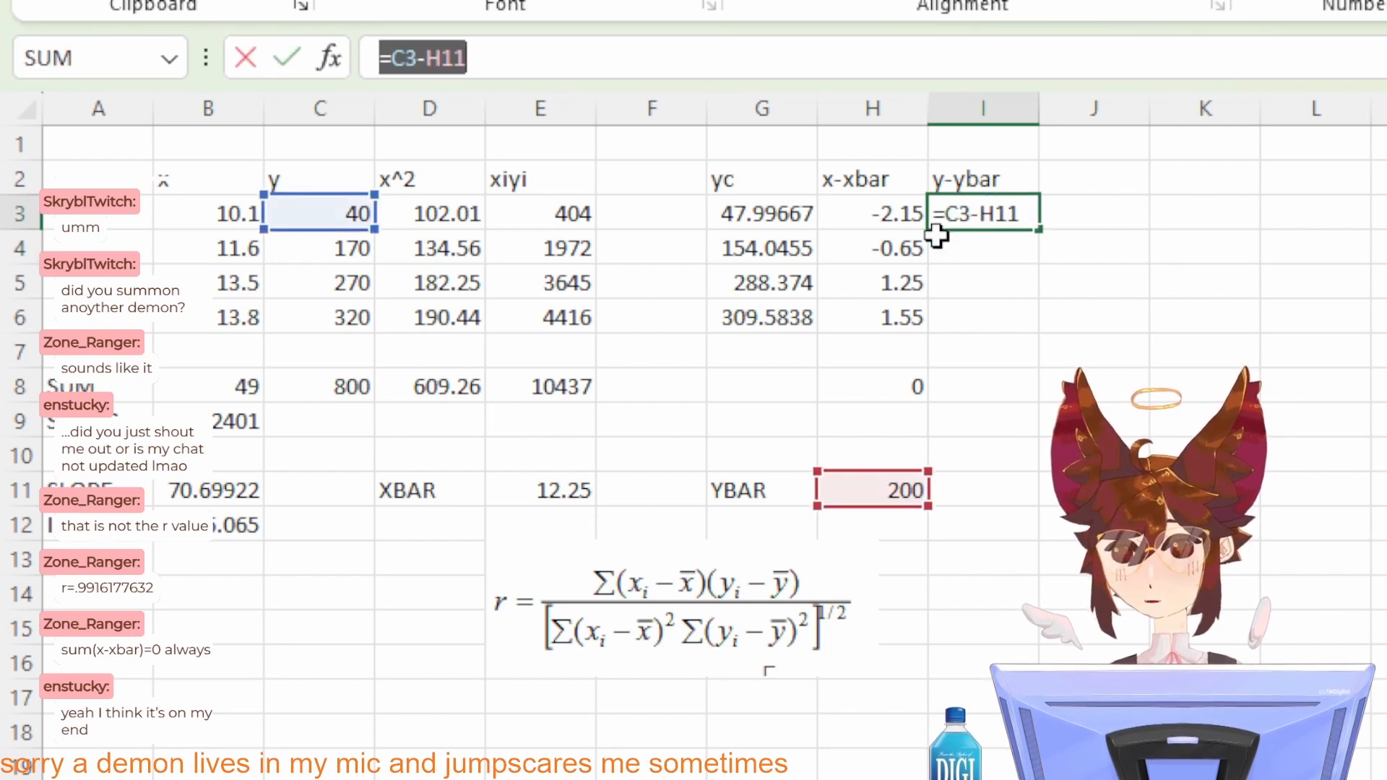
left_click(954, 247)
key("Escape")
key("Down")
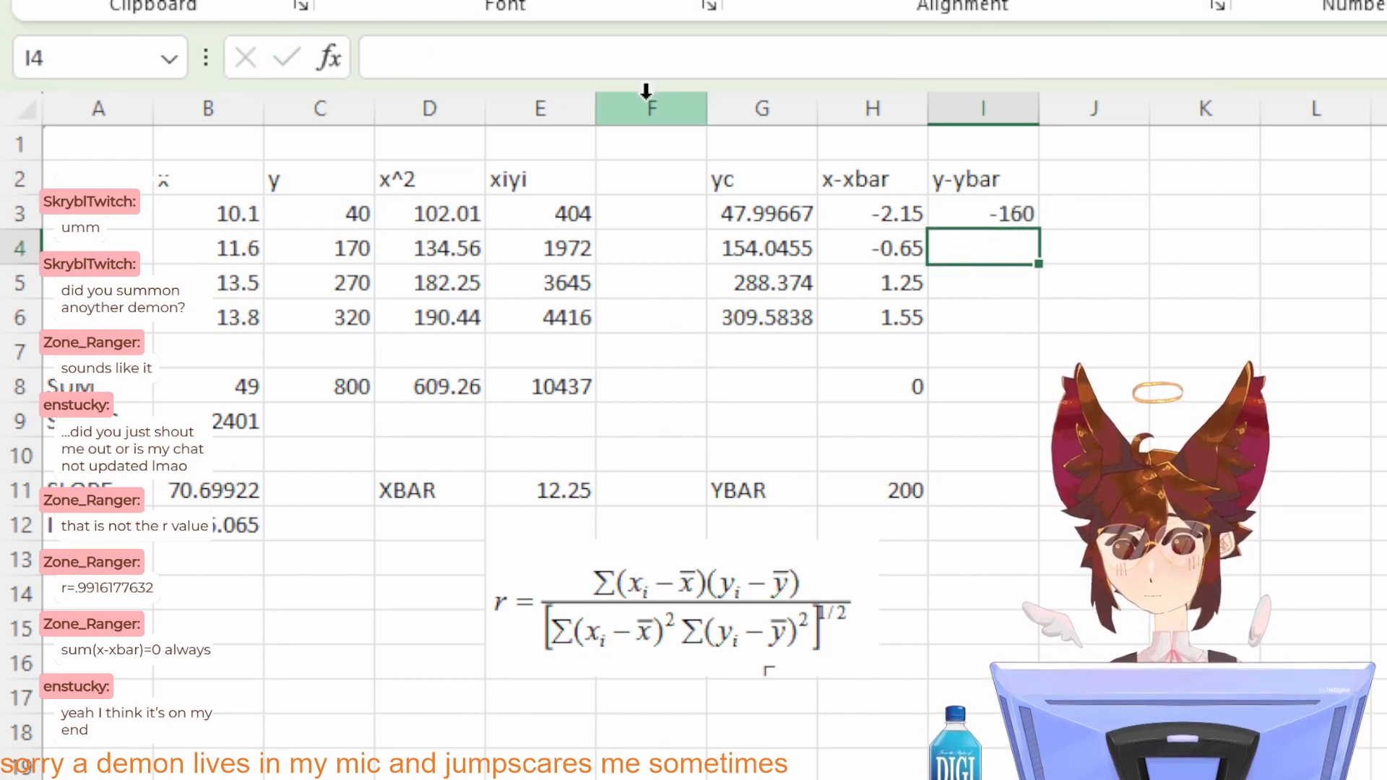
left_click(553, 59)
key("ctrl+v")
left_click(417, 58)
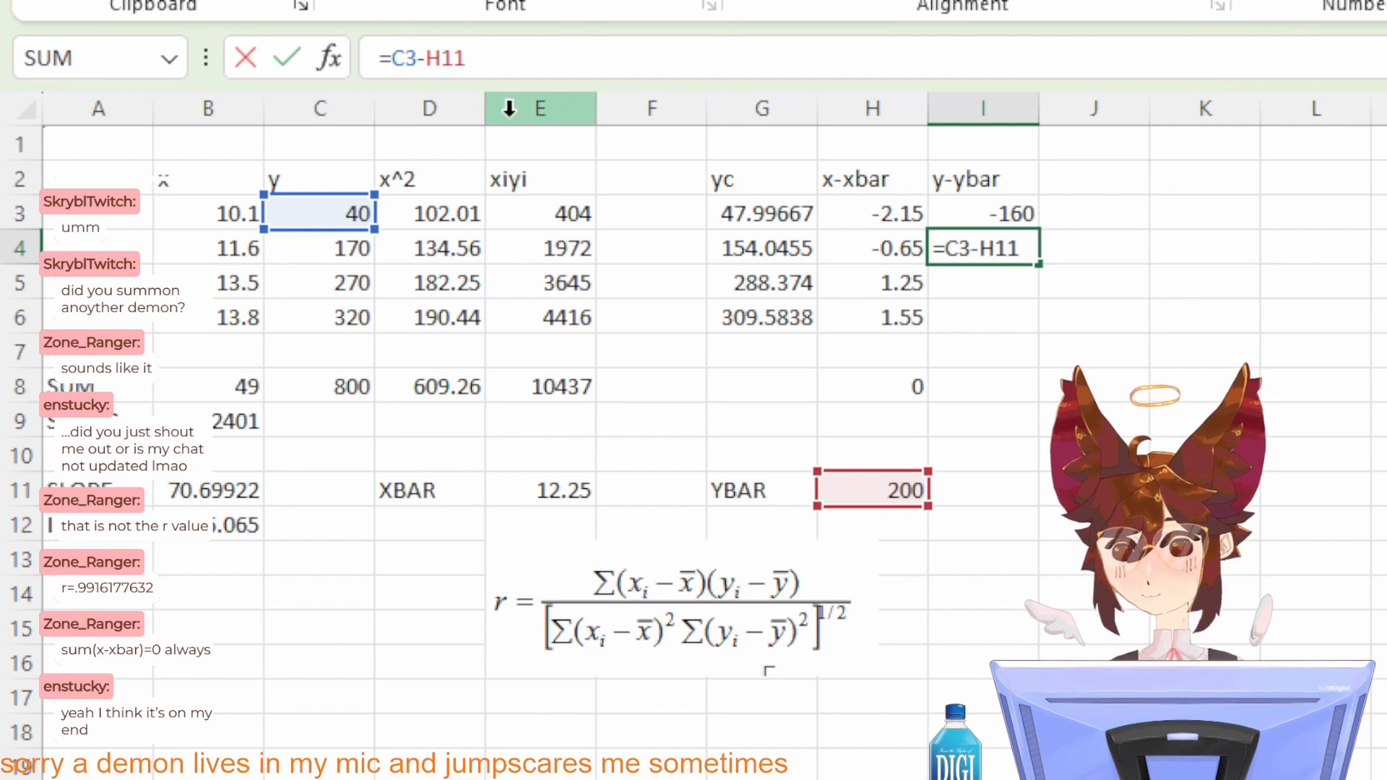
key("BackSpace")
type("4")
key("Return")
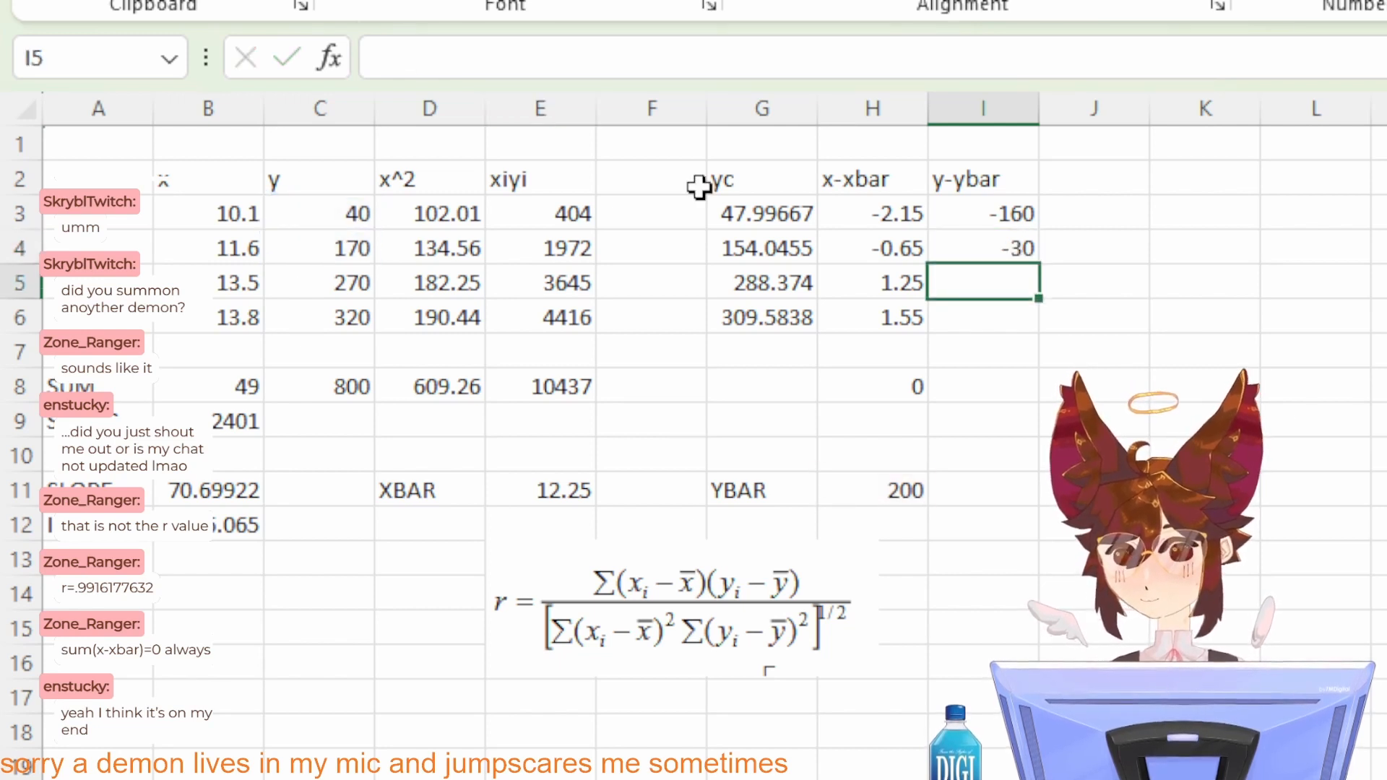
Step: Paste the deviation formula into I5 and change it to =C5-H11
key("ctrl+v")
left_click(418, 58)
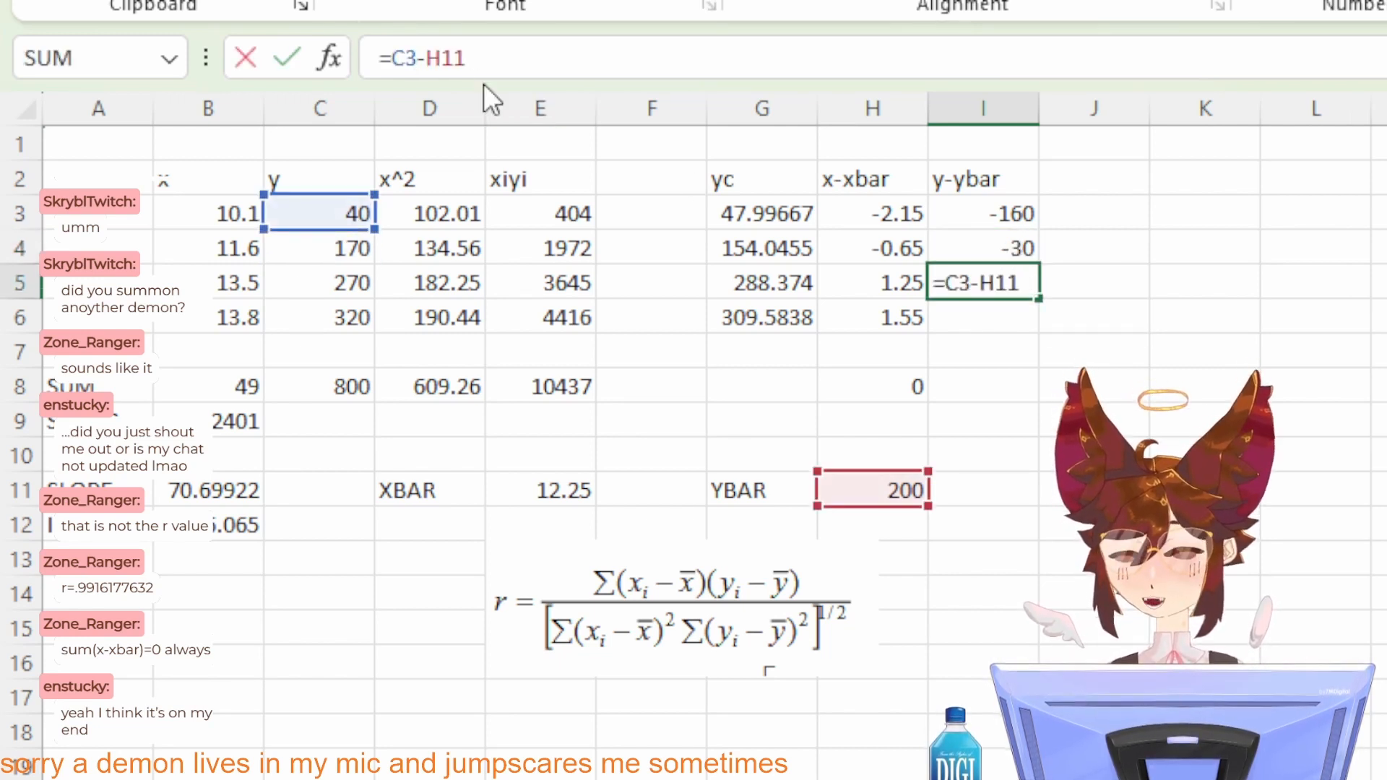
type("5")
key("Left")
key("BackSpace")
key("Return")
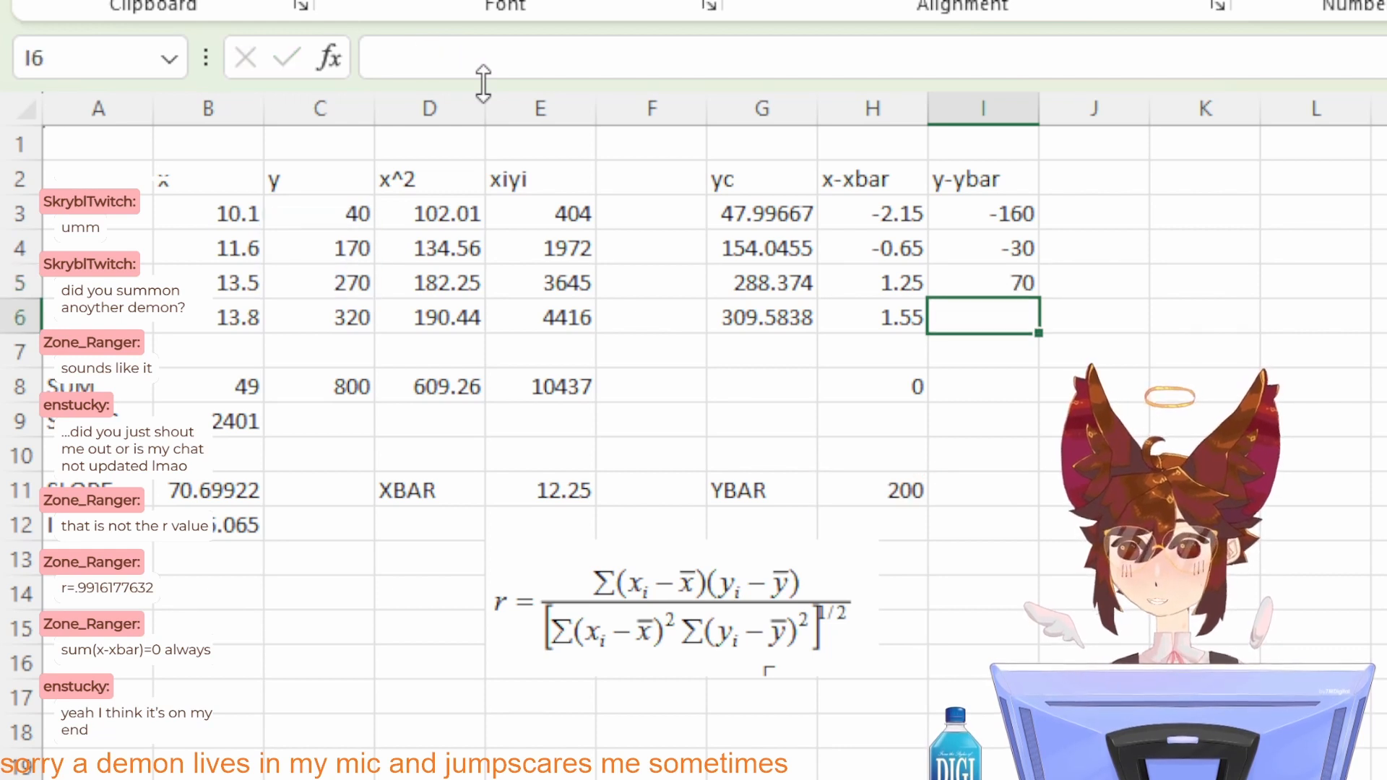
Step: Paste the deviation formula into I6 and change it to =C6-H11
key("ctrl+v")
left_click(418, 58)
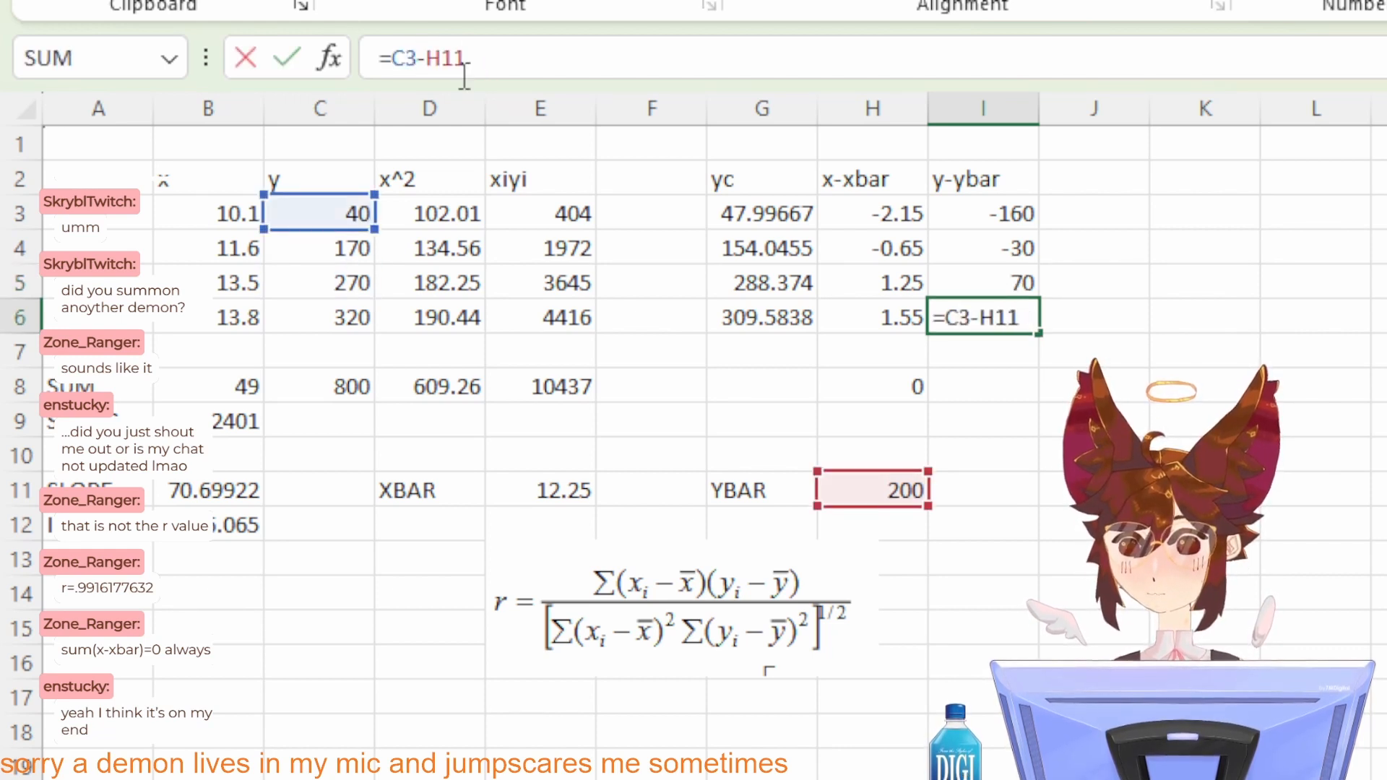
key("BackSpace")
type("6")
key("Return")
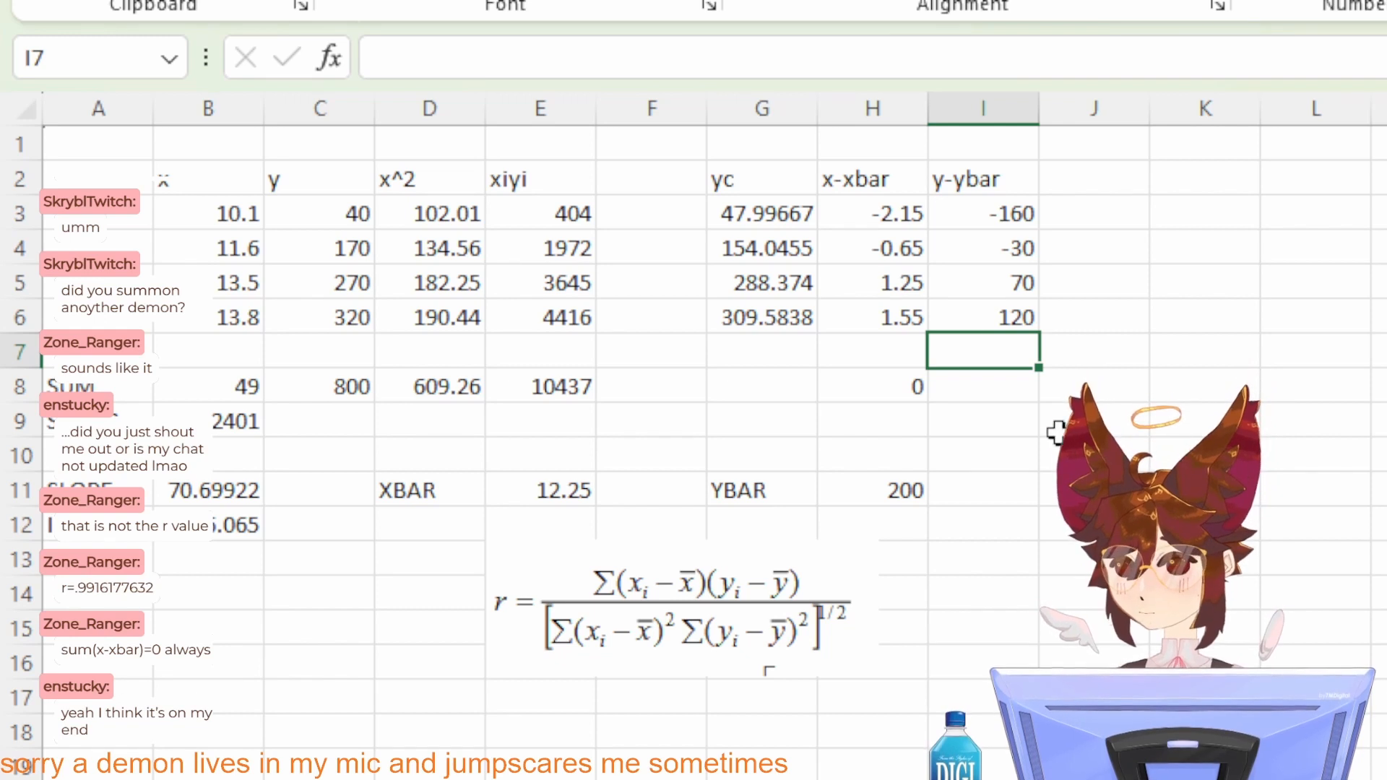
Step: Extend the column sum formula from H8 into I8 to total the y-ybar deviations
left_click(981, 408)
left_click(983, 387)
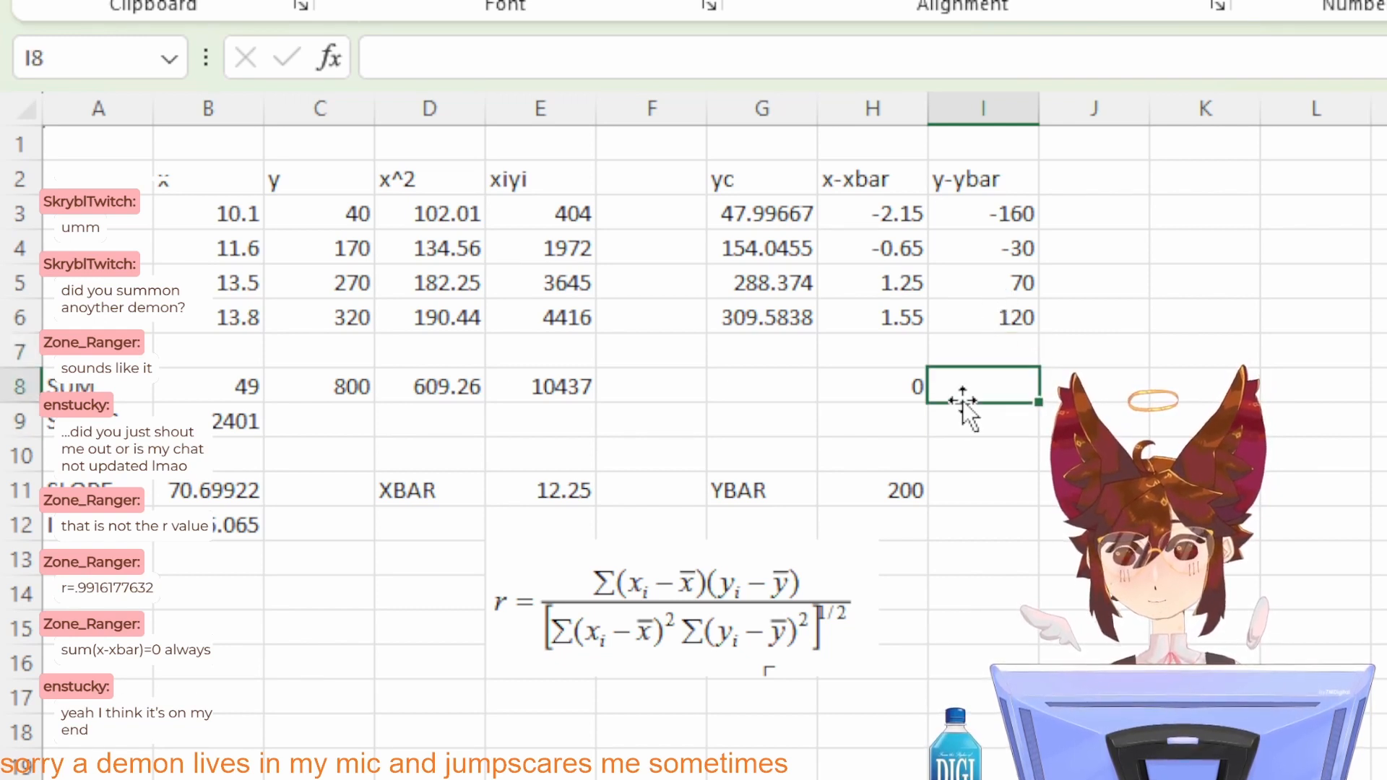
left_click(914, 388)
left_click_drag(928, 402, 997, 377)
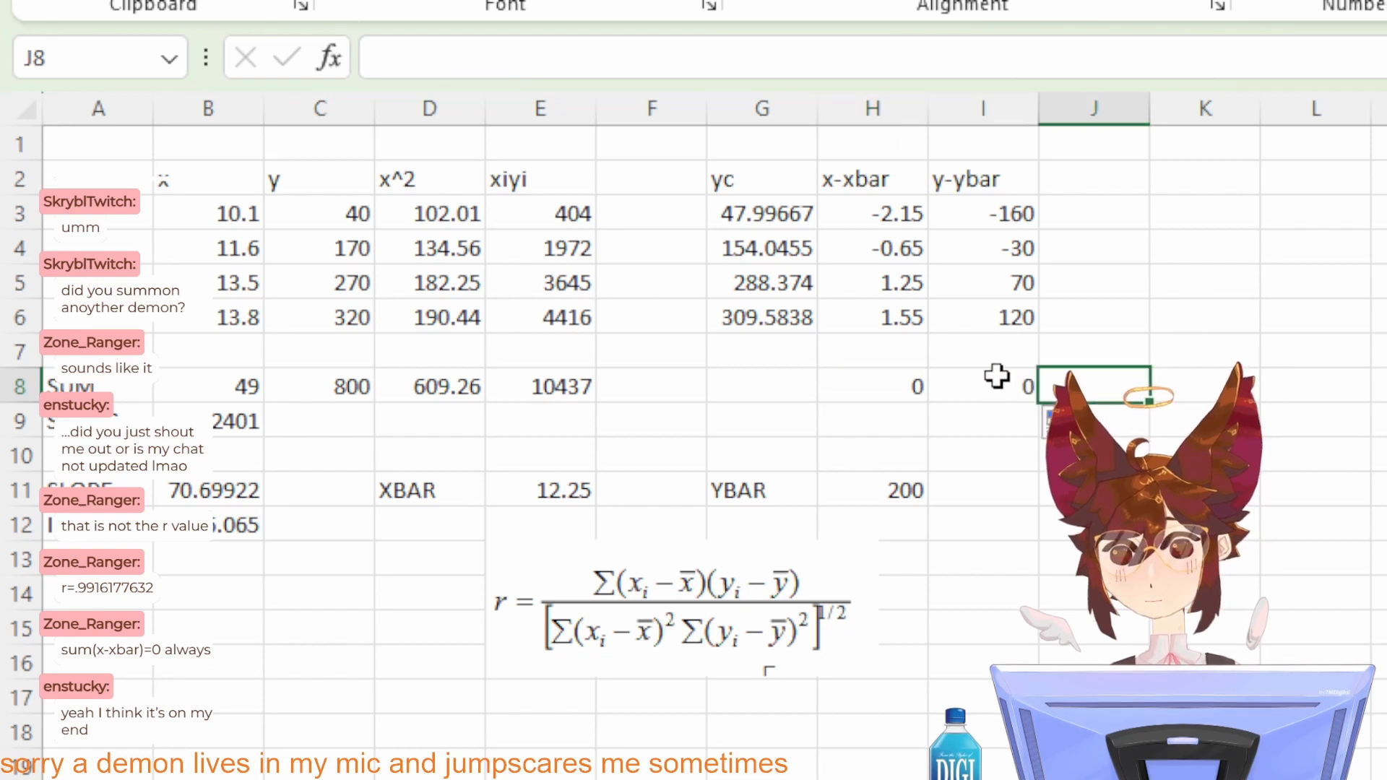
left_click(997, 379)
left_click(1037, 533)
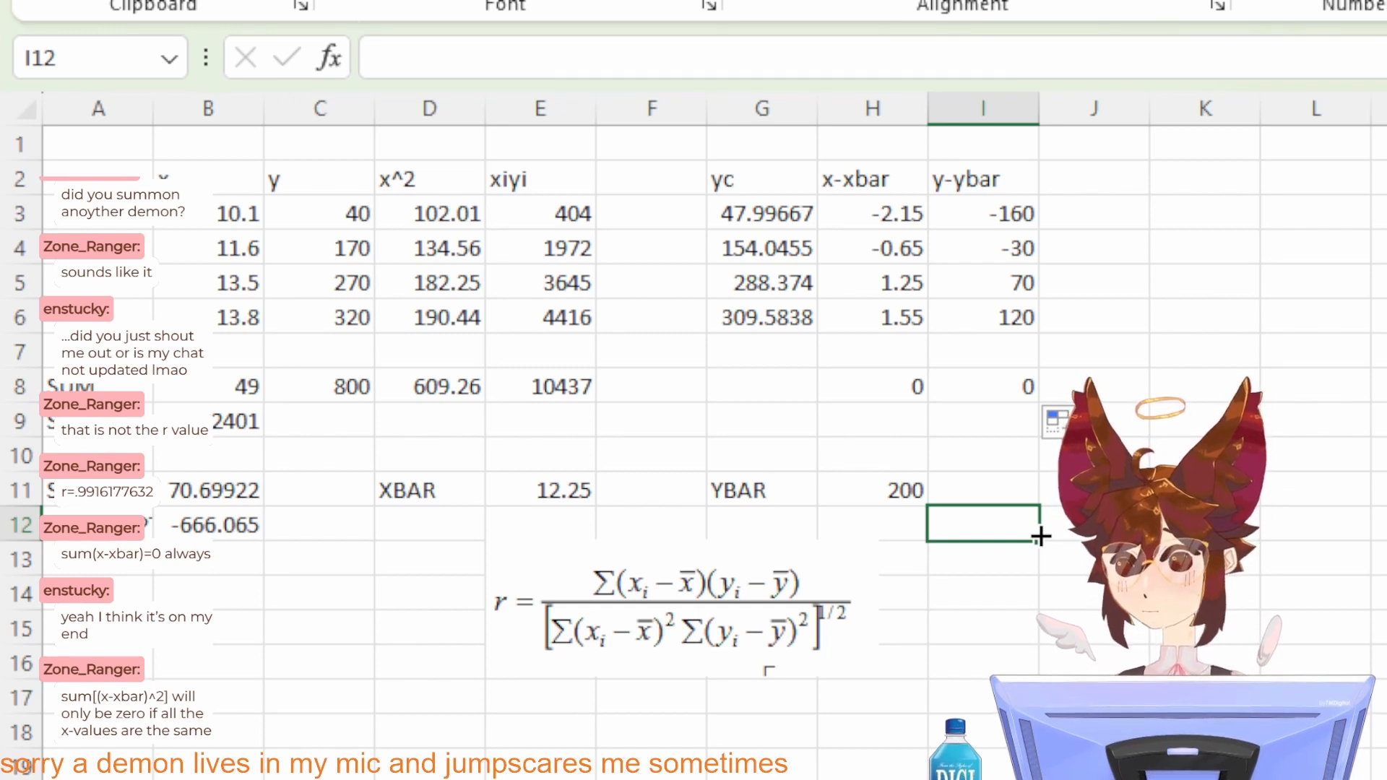
Step: Insert a scatter chart of the x and y data in B3:C6
left_click(245, 217)
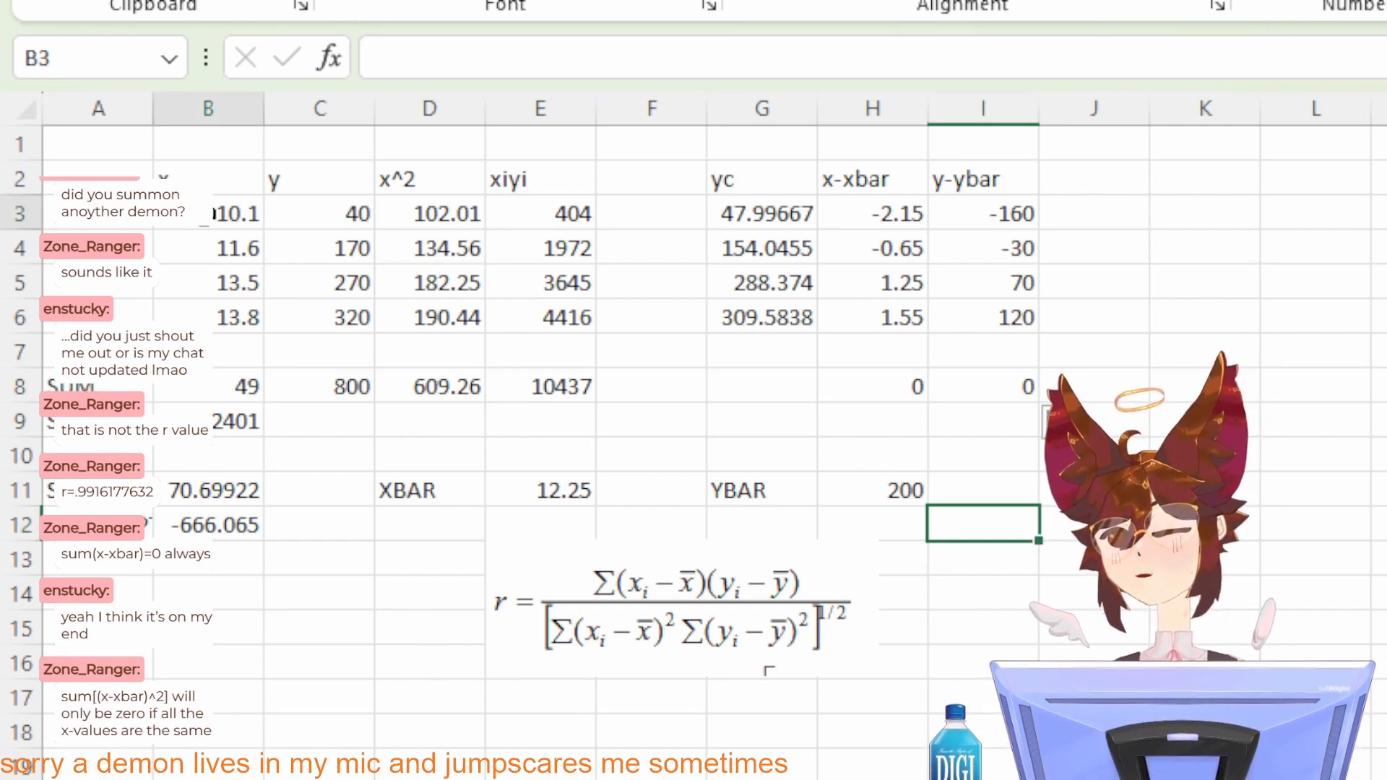
left_click(329, 331, "shift")
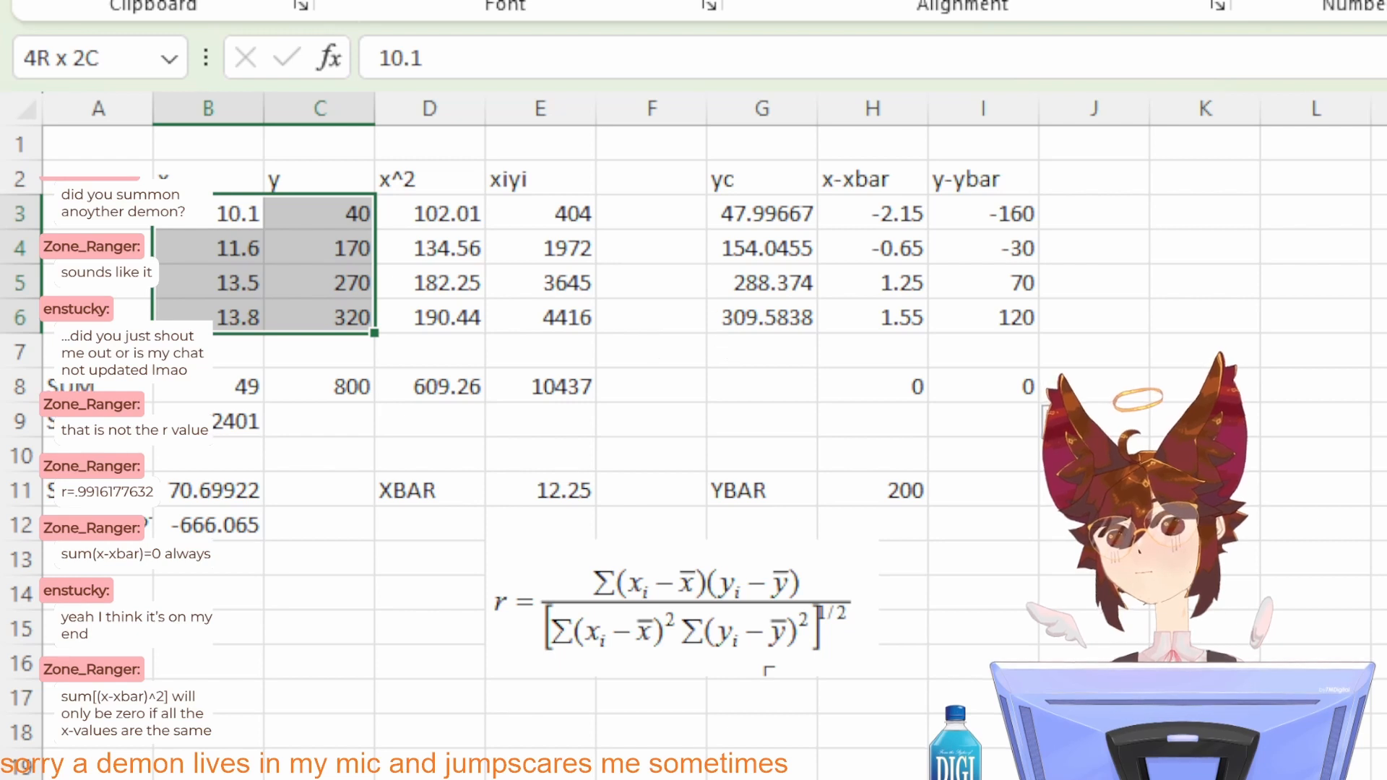
left_click(205, 0)
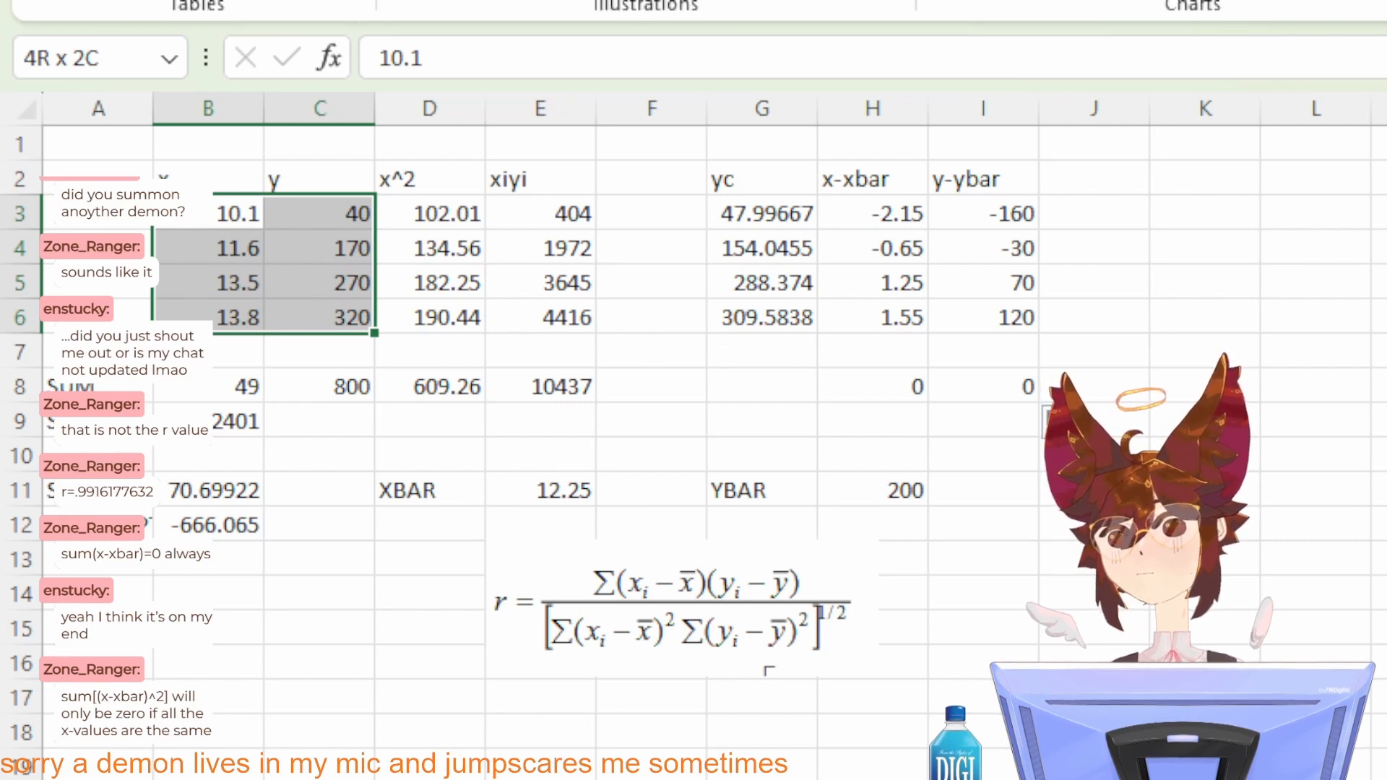
left_click(1216, 2)
left_click(1220, 93)
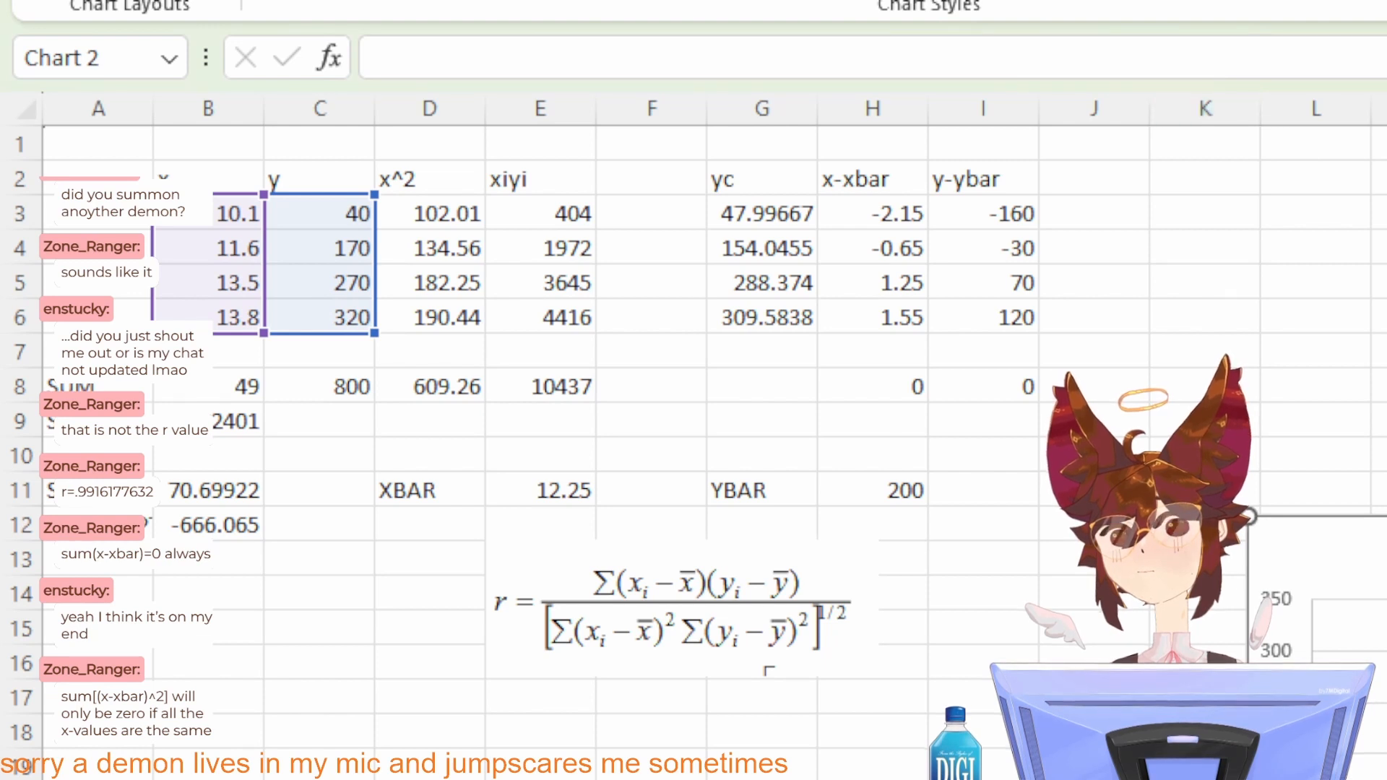
Step: Move the scatter chart across the sheet to view its plotted points, and delete it
left_click_drag(1385, 577, 1378, 513)
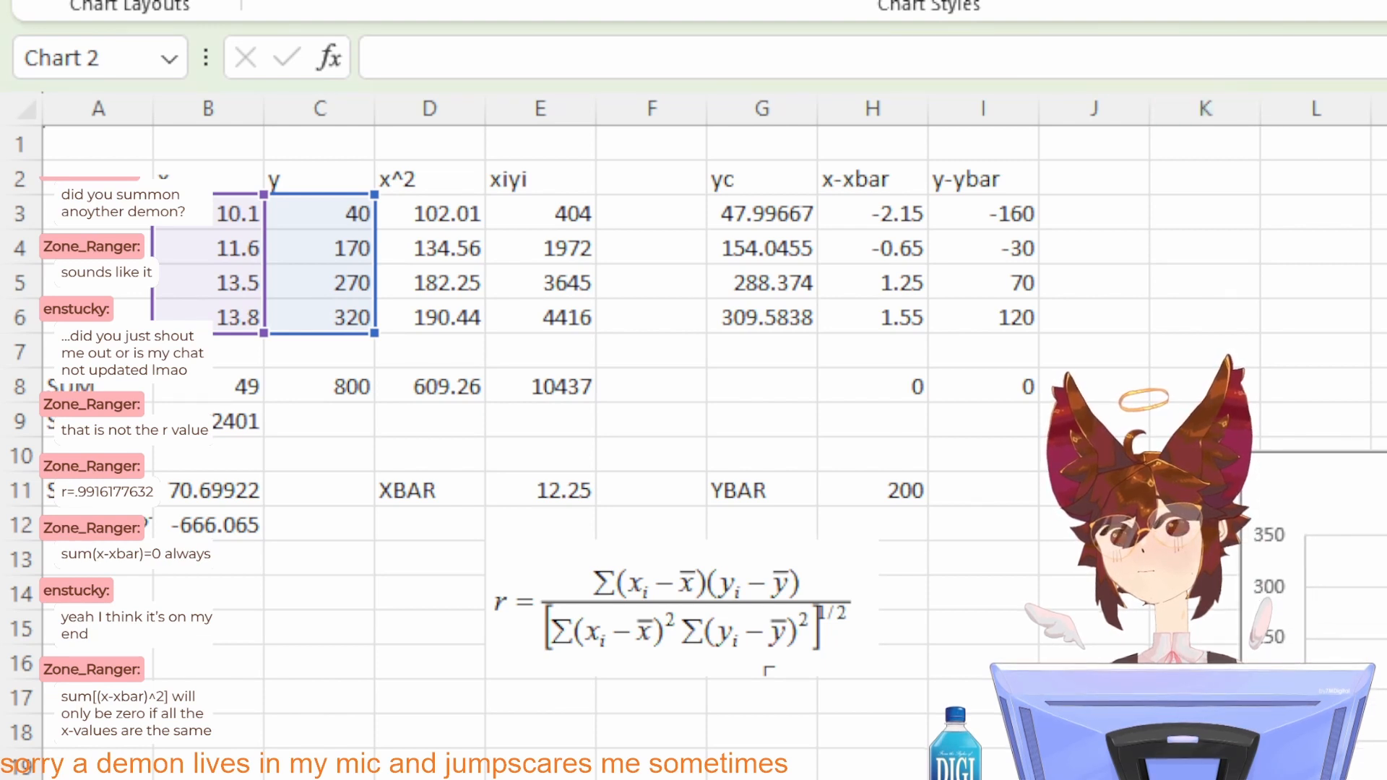
left_click_drag(1386, 499, 644, 734)
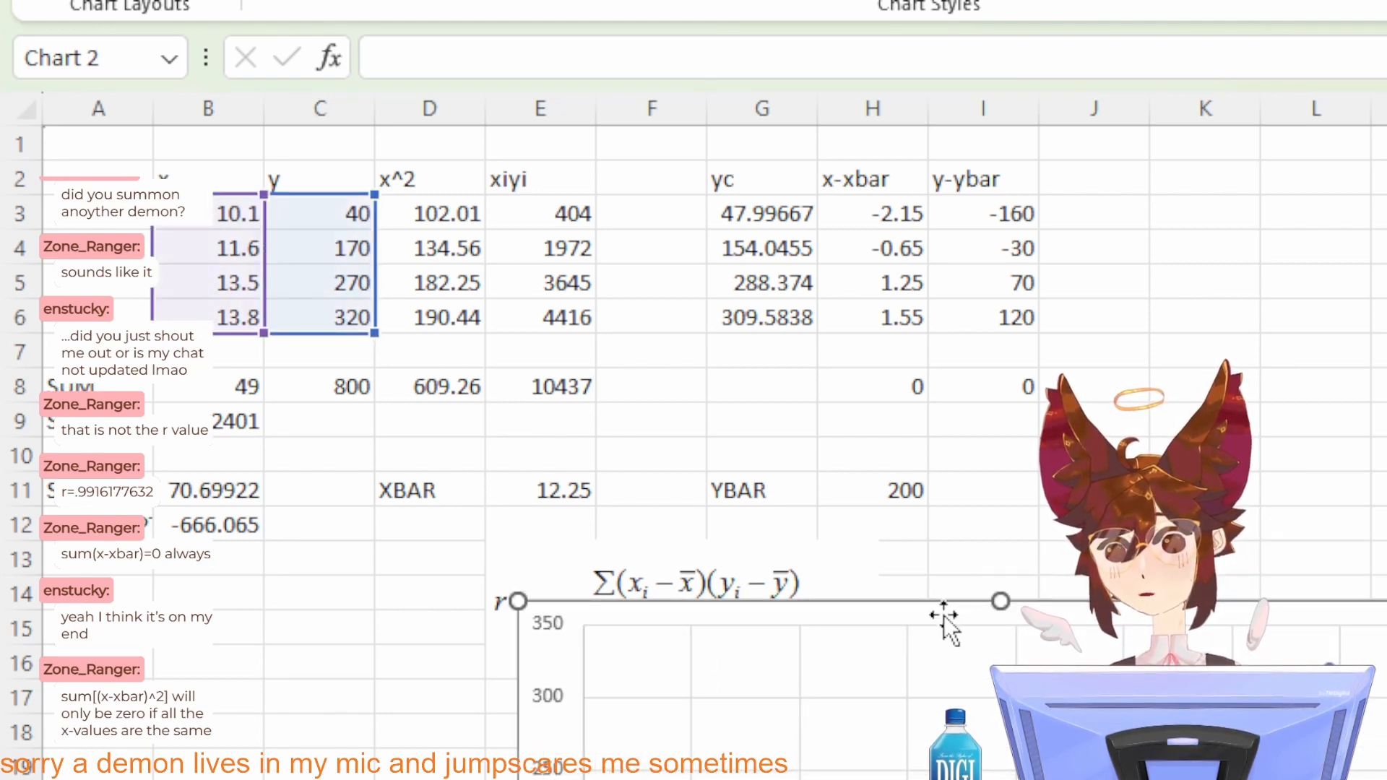
left_click_drag(943, 615, 727, 455)
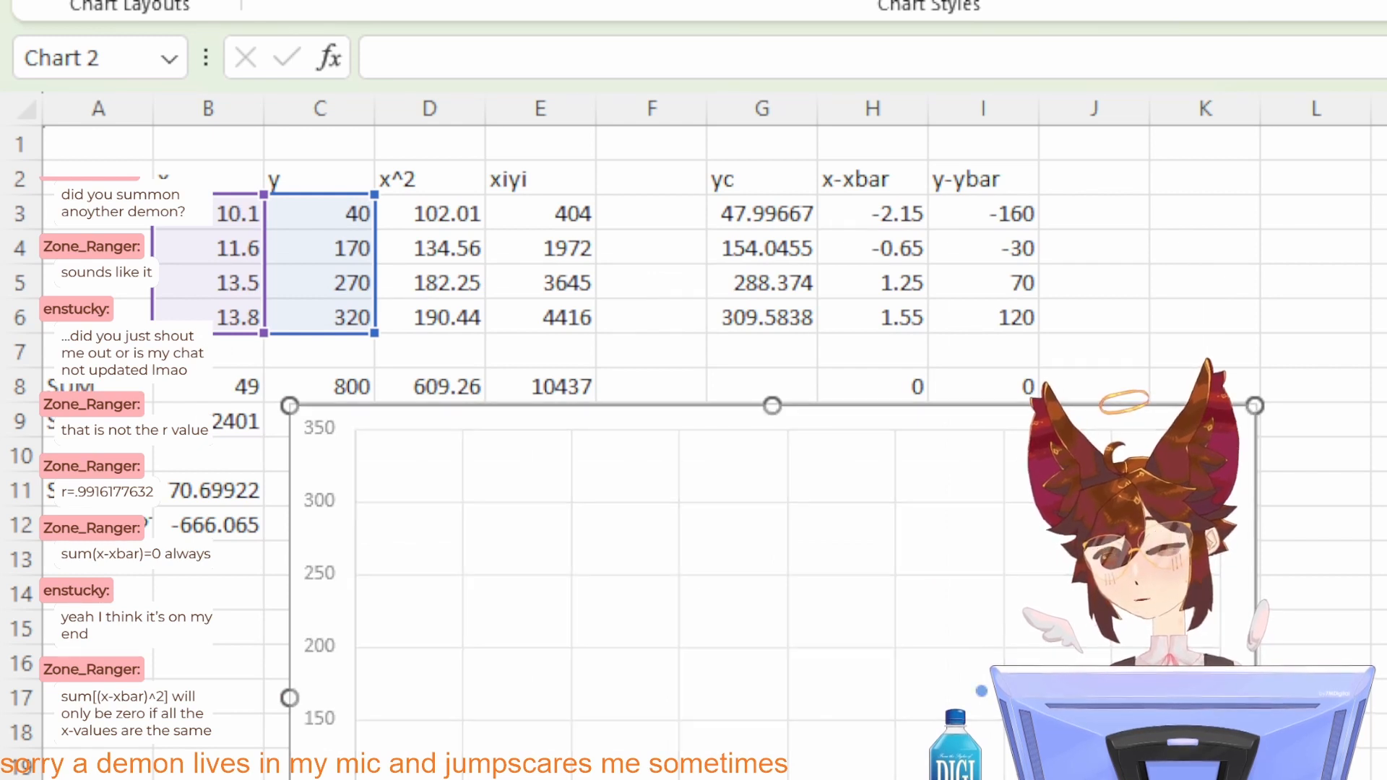
left_click_drag(955, 410, 898, 245)
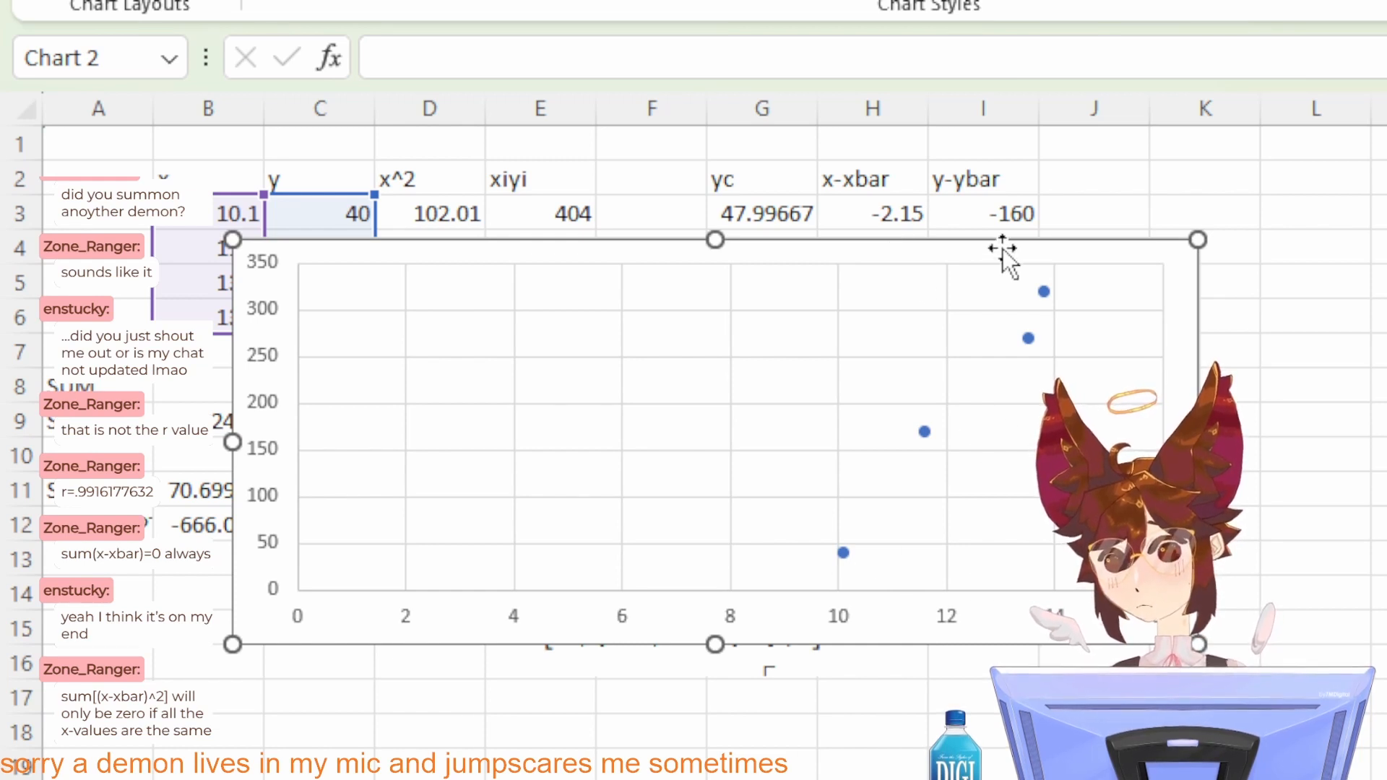
left_click_drag(1132, 250, 1385, 632)
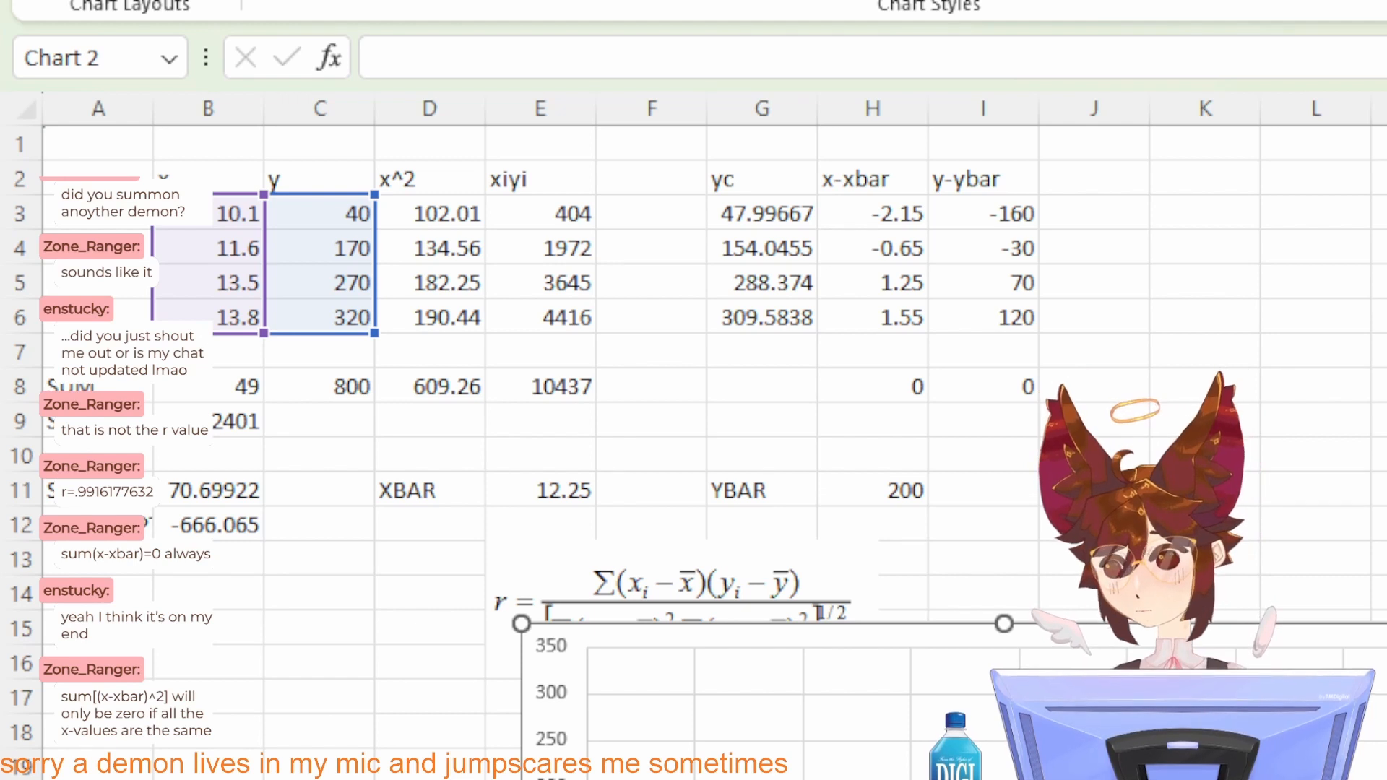
key("Delete")
Step: Enter the column header (x-xbar)^2 in J2
left_click(947, 180)
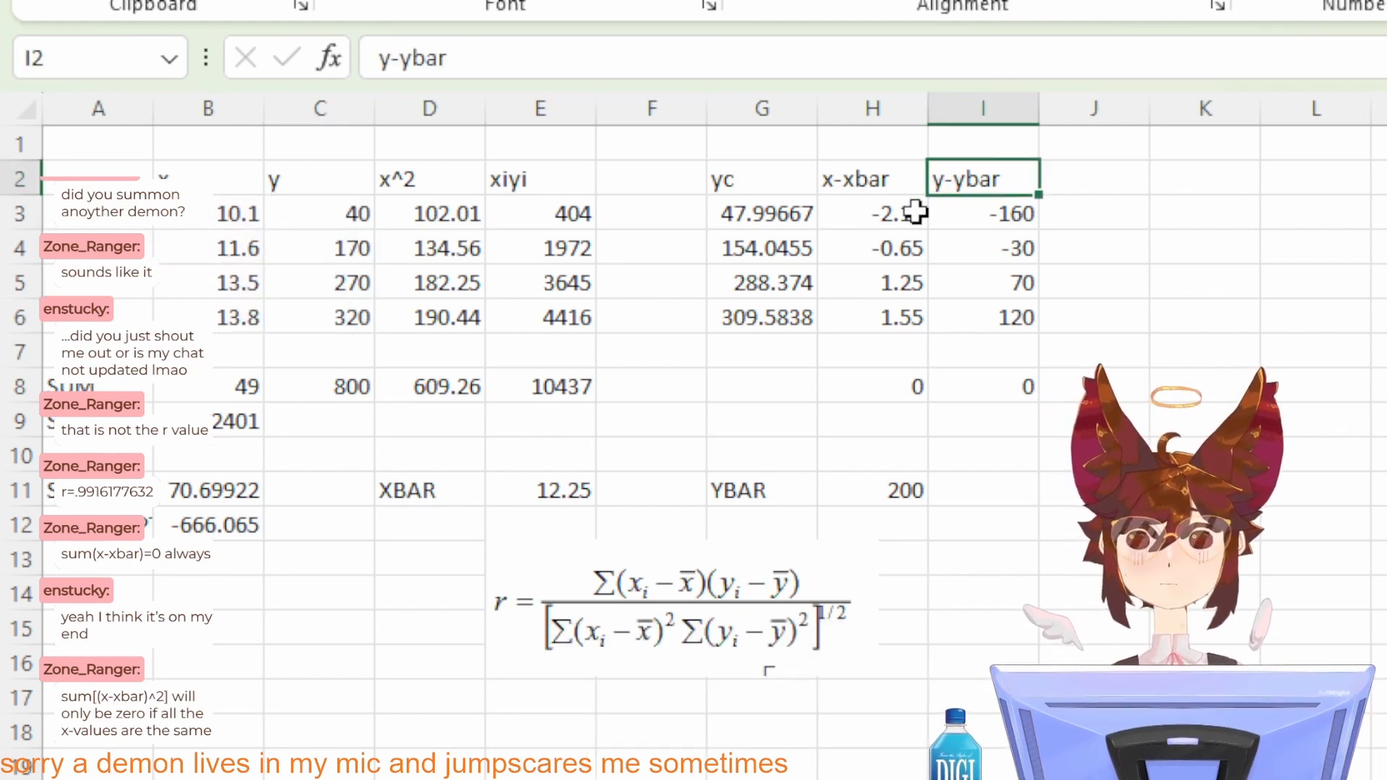
left_click(1090, 183)
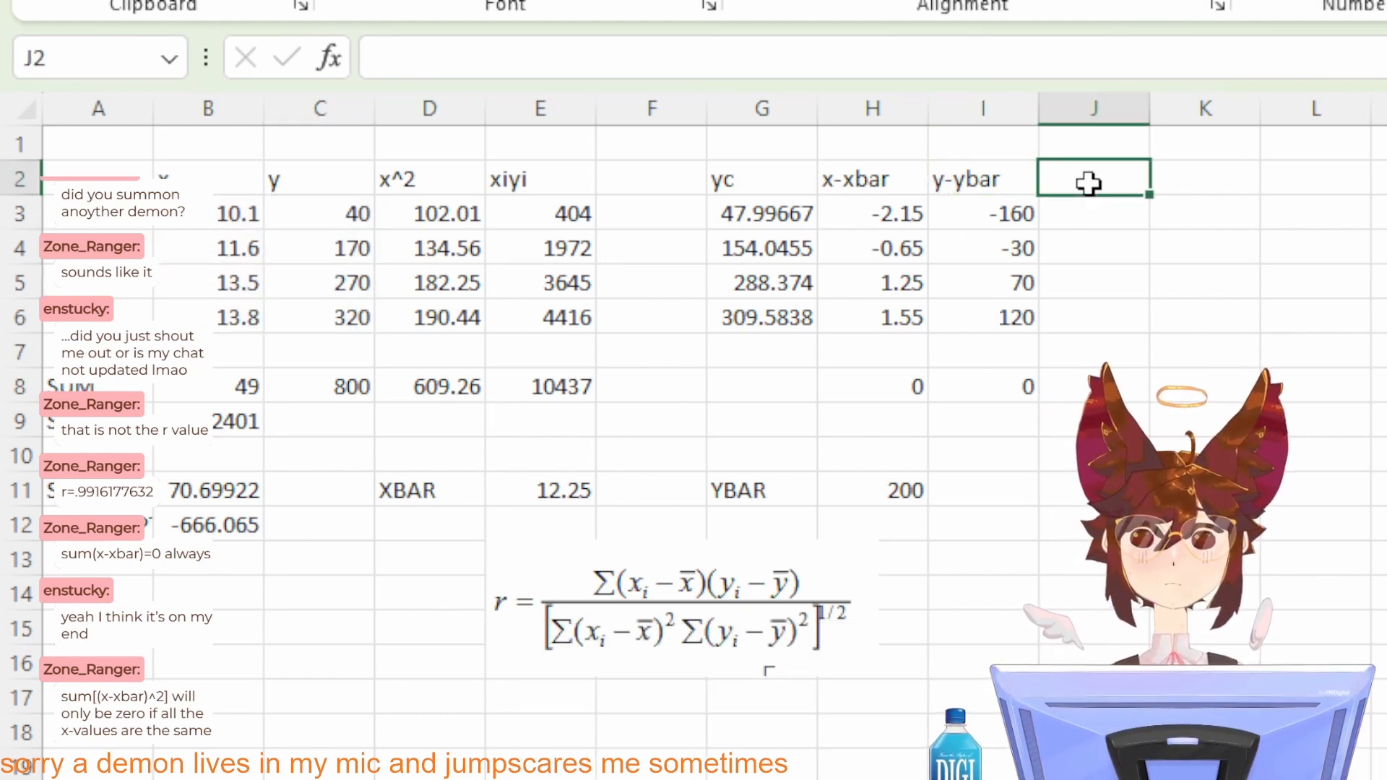
type("x-xbar")
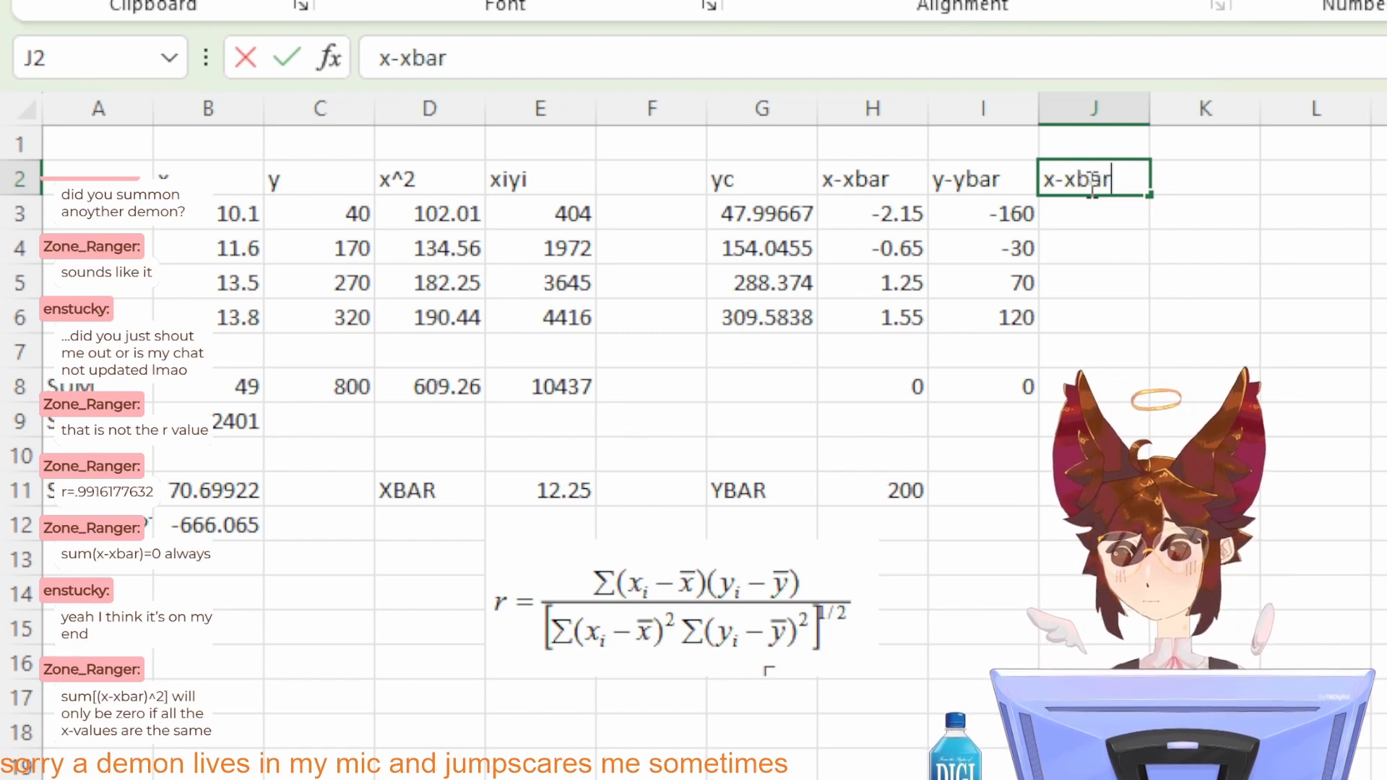
type(")")
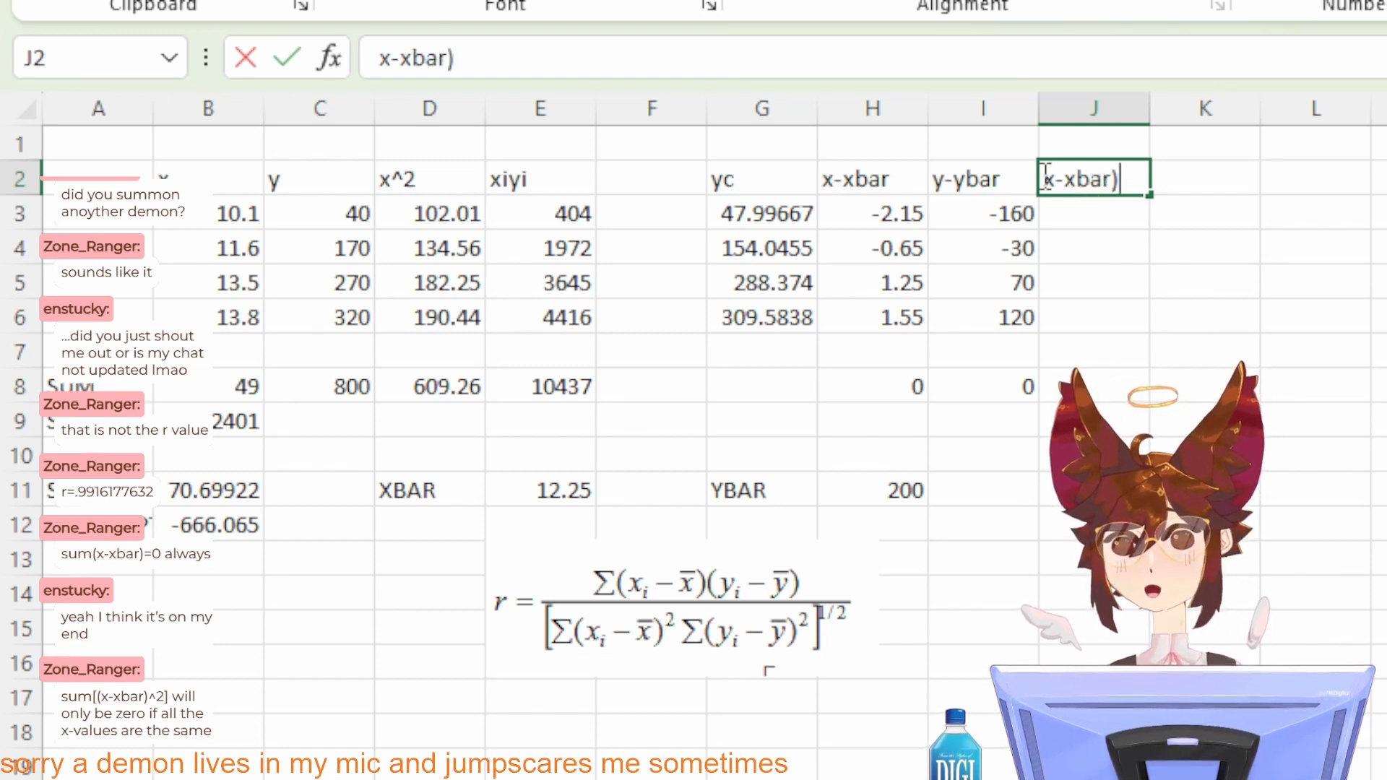
left_click(1044, 177)
type("(")
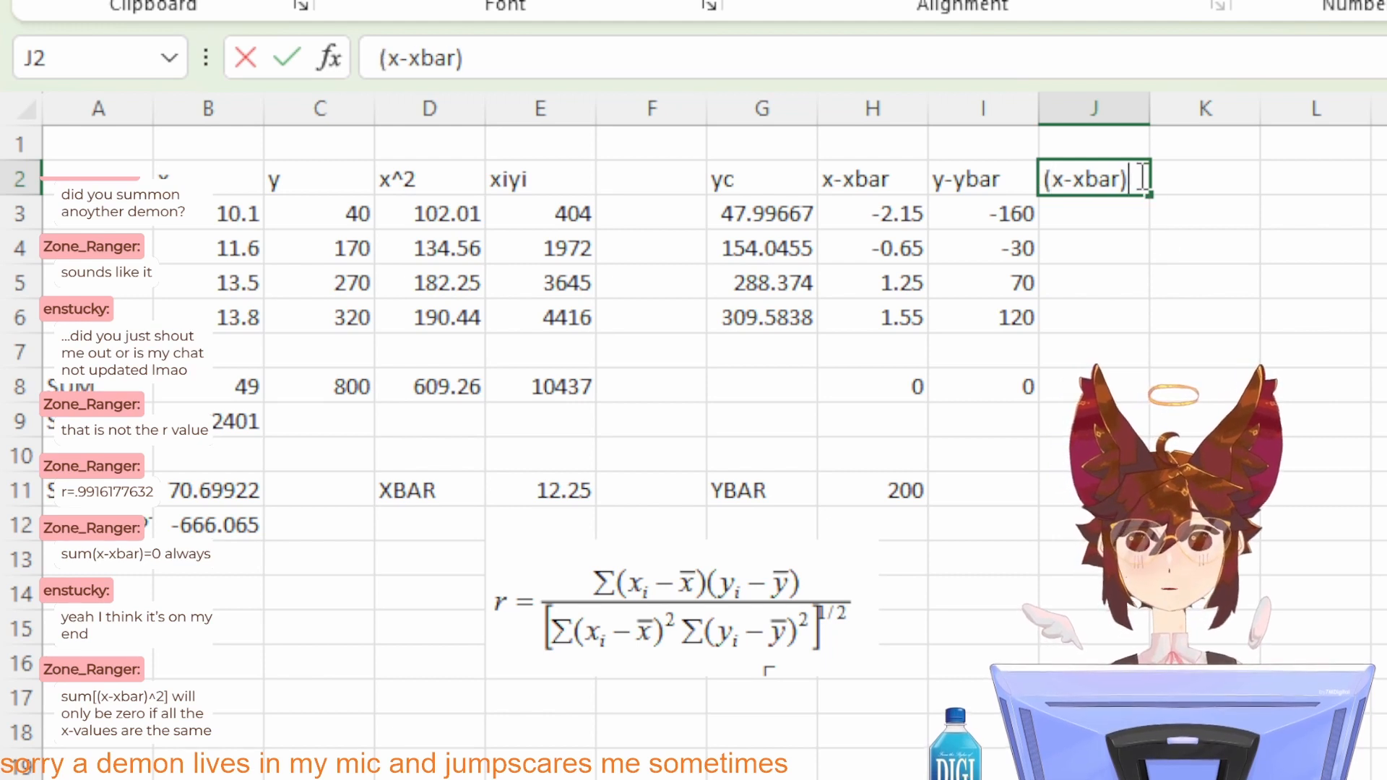
key("Return")
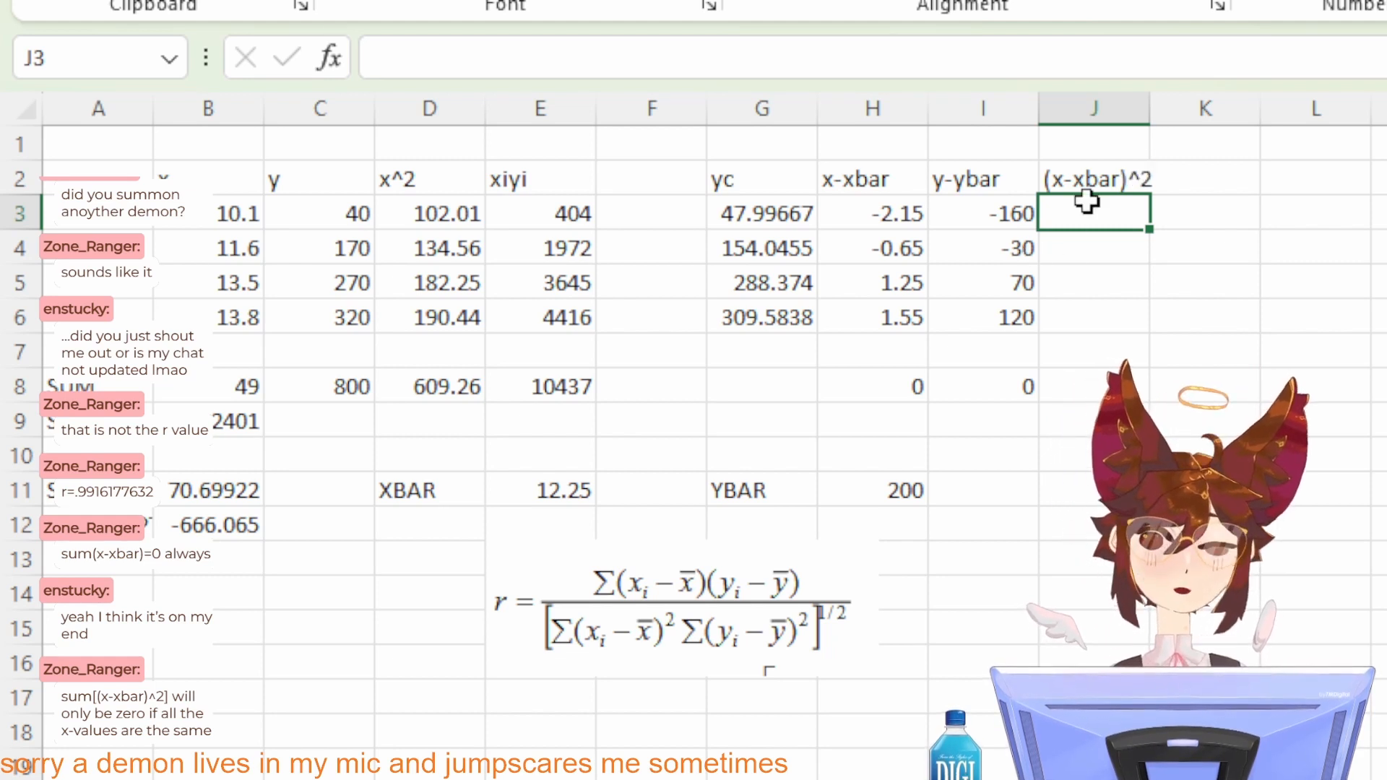
Step: Square the x deviations with =H3^2 in J3, fill it through J6, and extend the row 8 sum formula into J8
type("=")
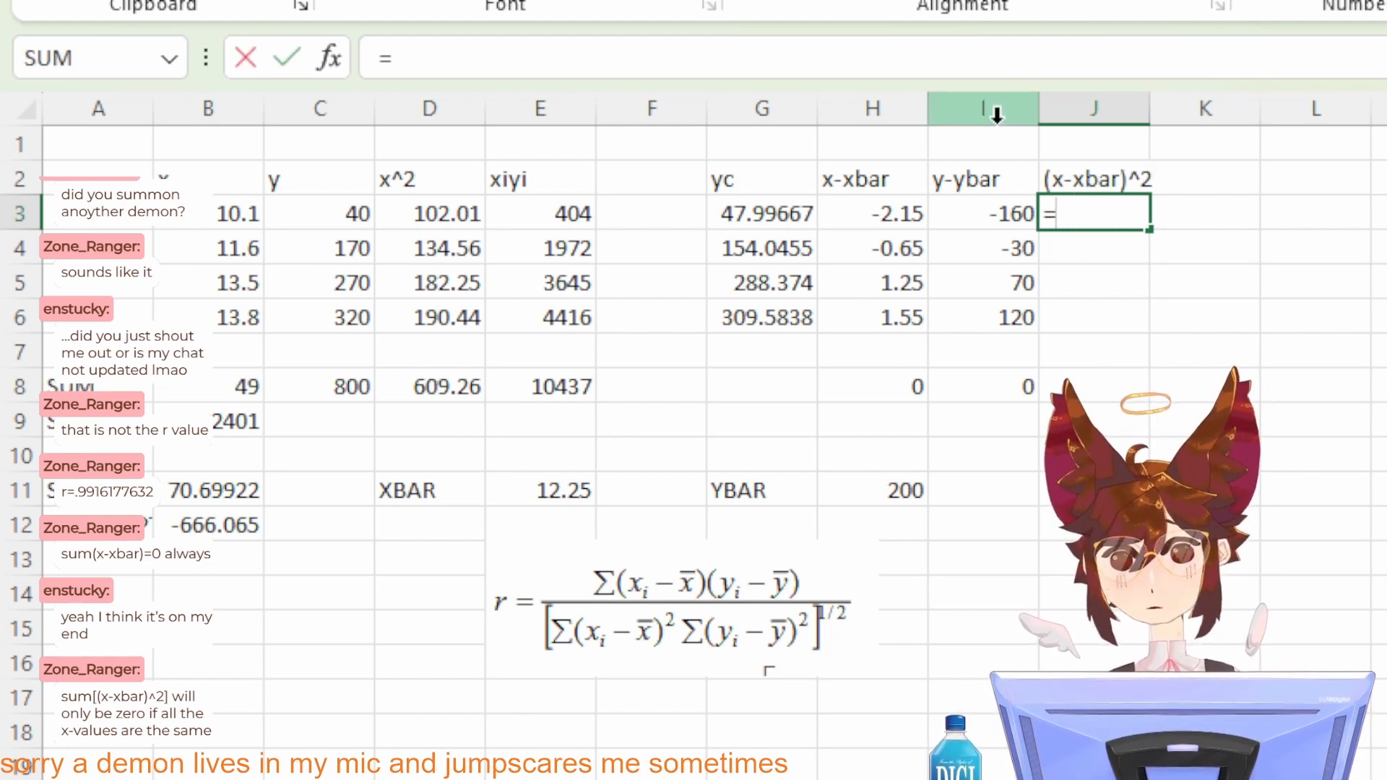
left_click(870, 211)
type("^2")
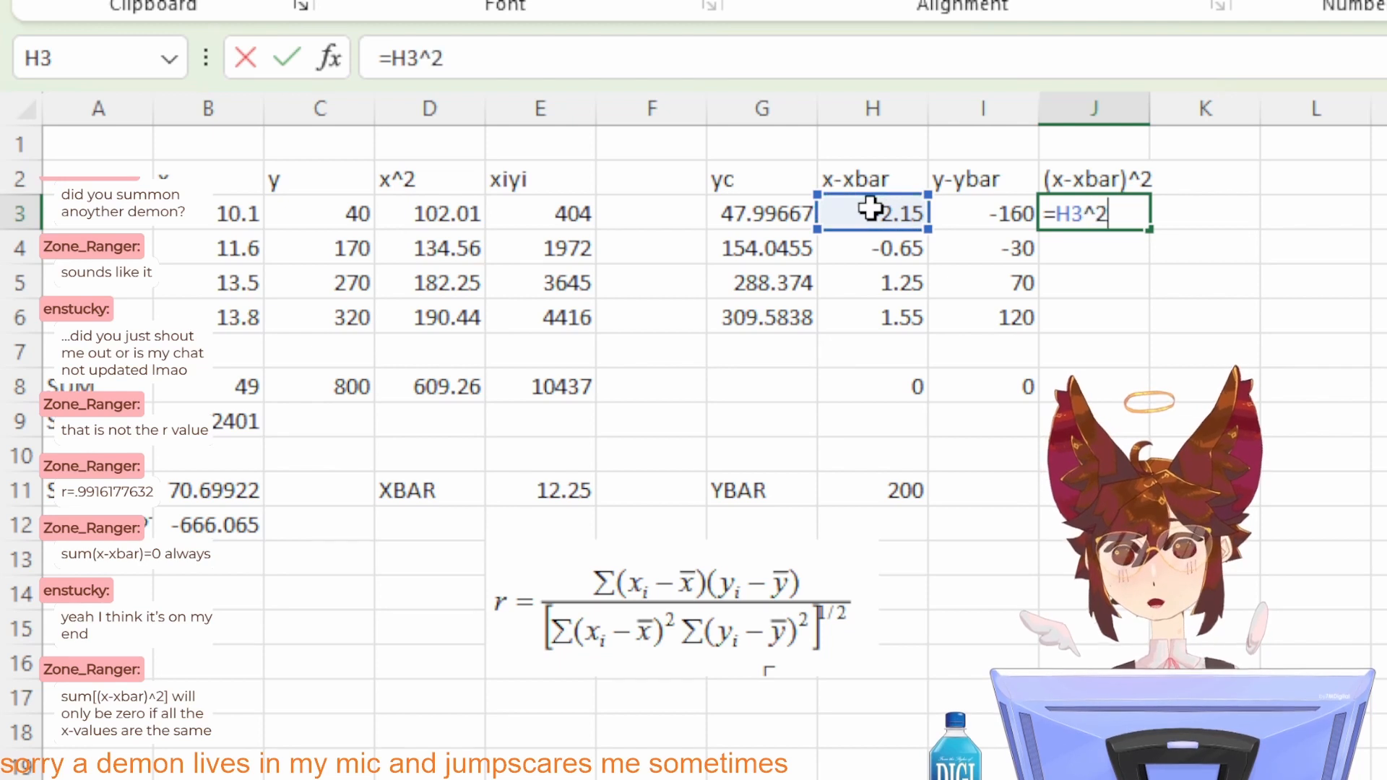
key("Return")
left_click(1105, 213)
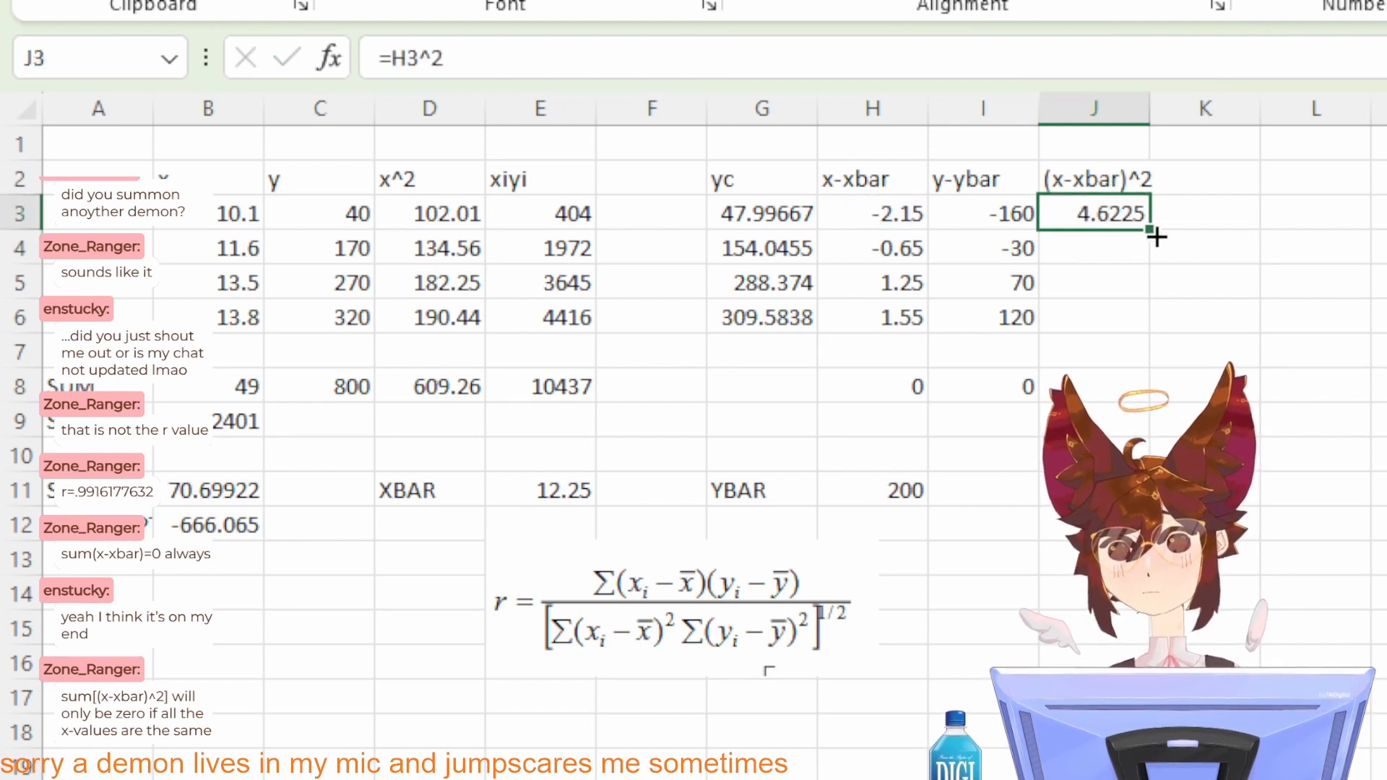
left_click_drag(1156, 236, 1149, 333)
left_click(1011, 388)
left_click_drag(1037, 401, 1148, 398)
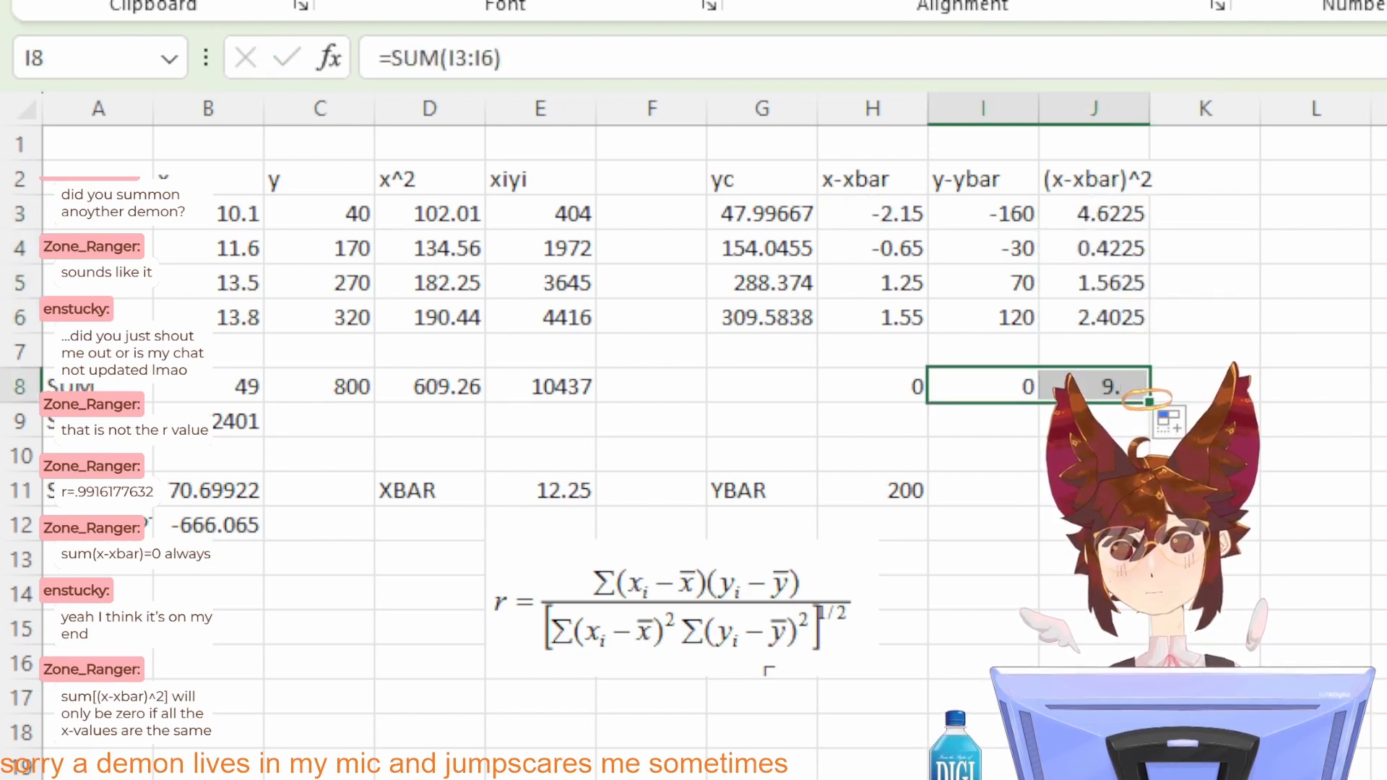
Step: Enter the column header (y-ybar)^2 in K2
left_click(1188, 217)
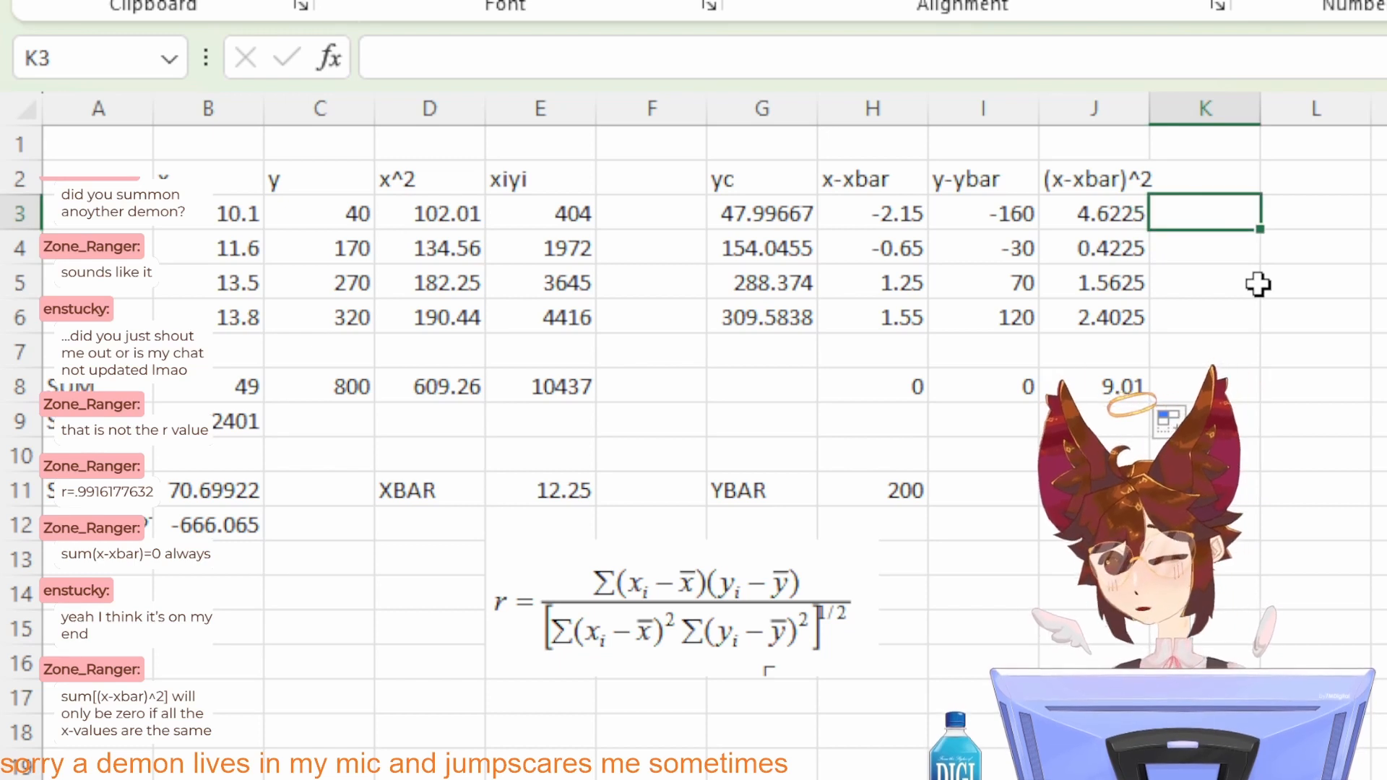
left_click(1202, 166)
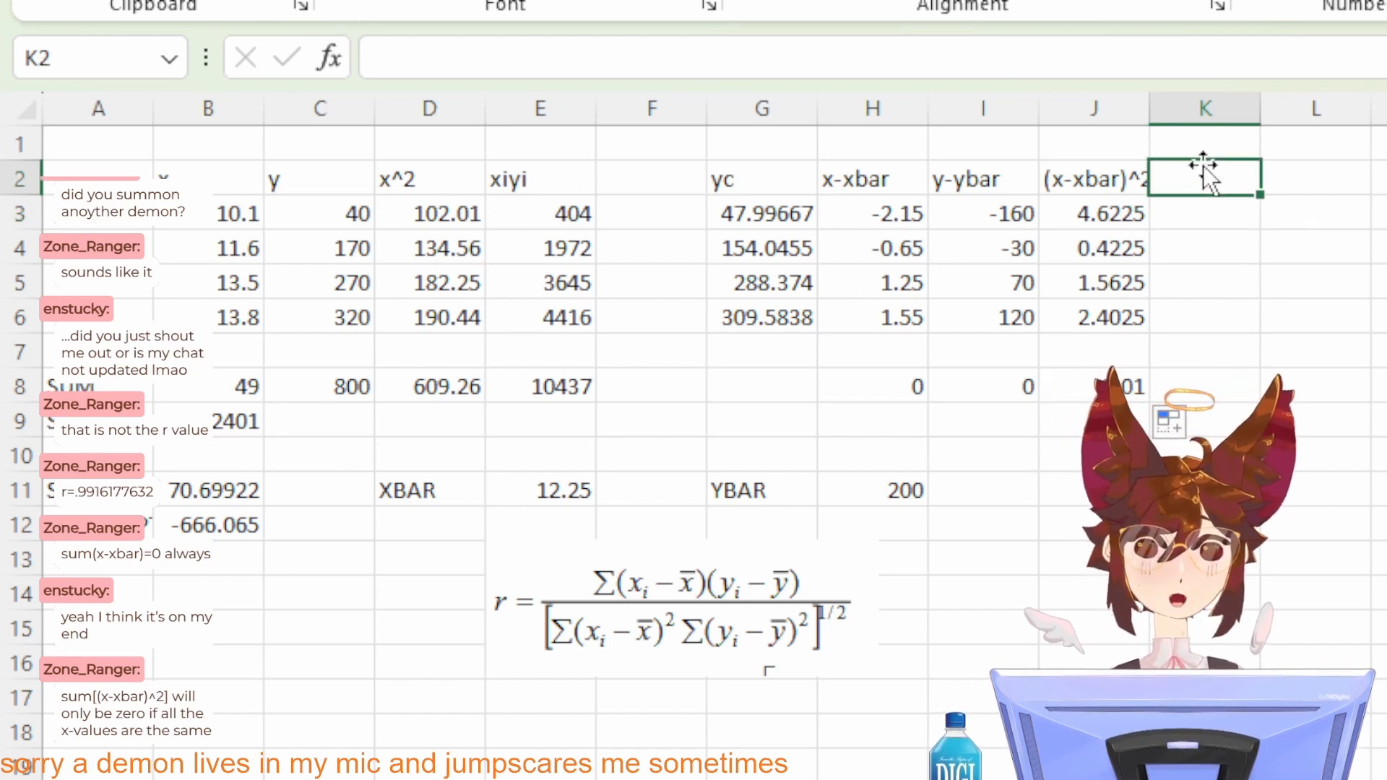
type("y-ybar")
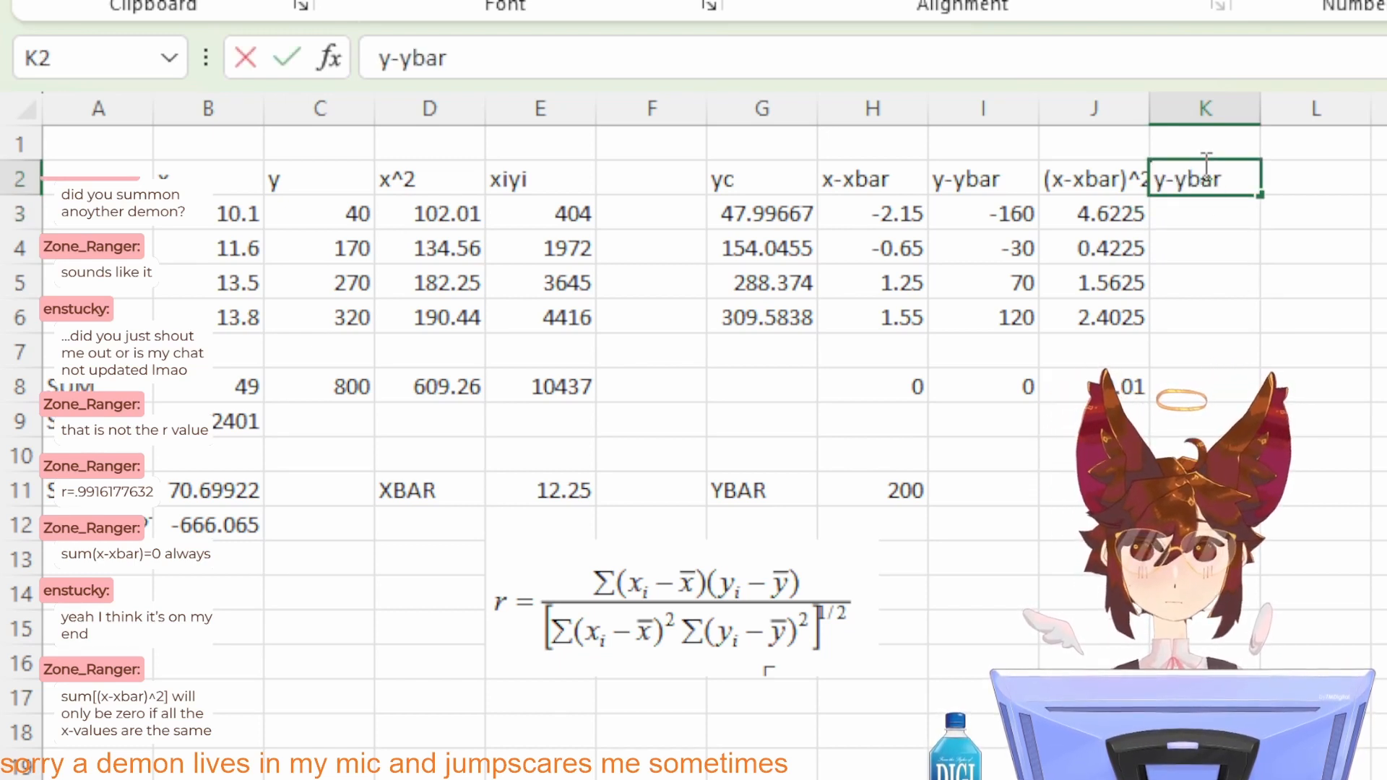
type("^2")
key("BackSpace")
key("BackSpace")
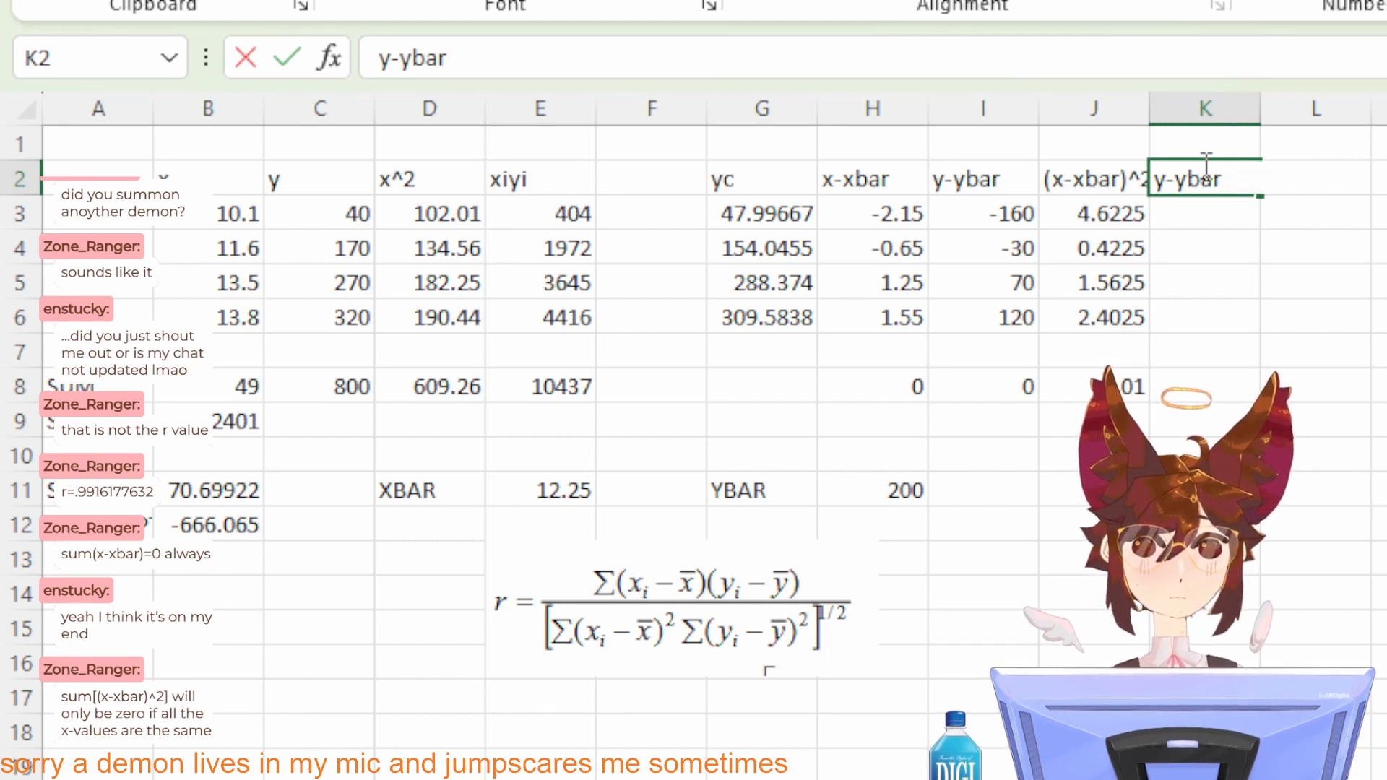
type(")")
left_click(1156, 178)
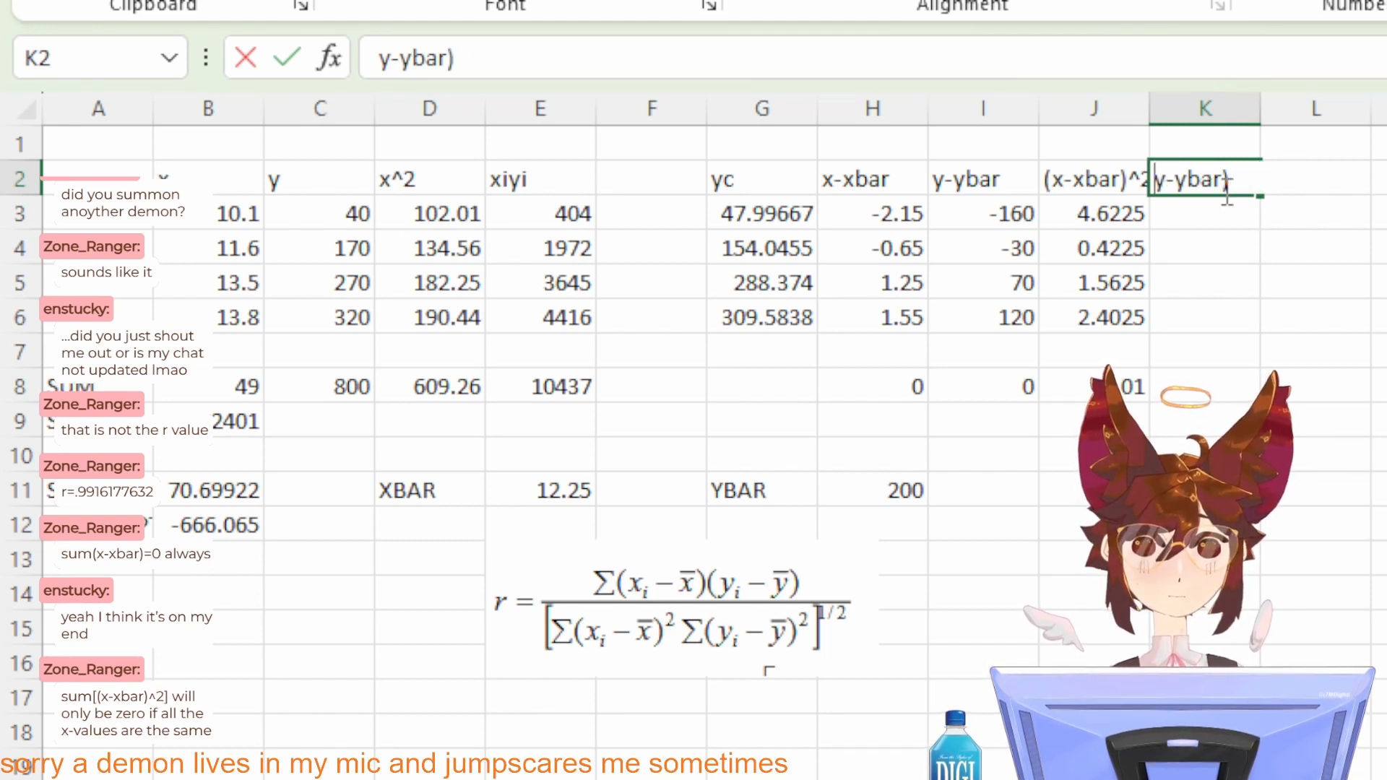
type("(")
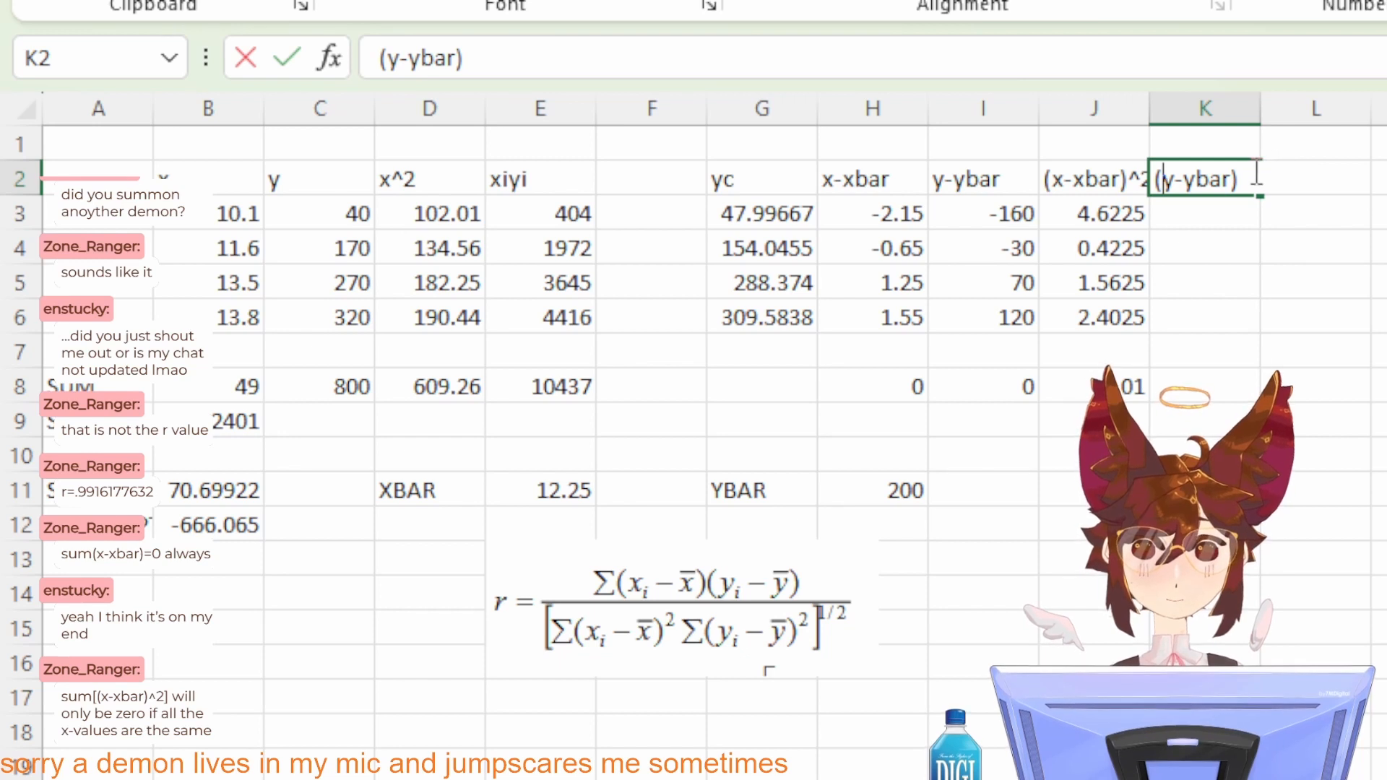
left_click(1257, 177)
type("^2")
key("Return")
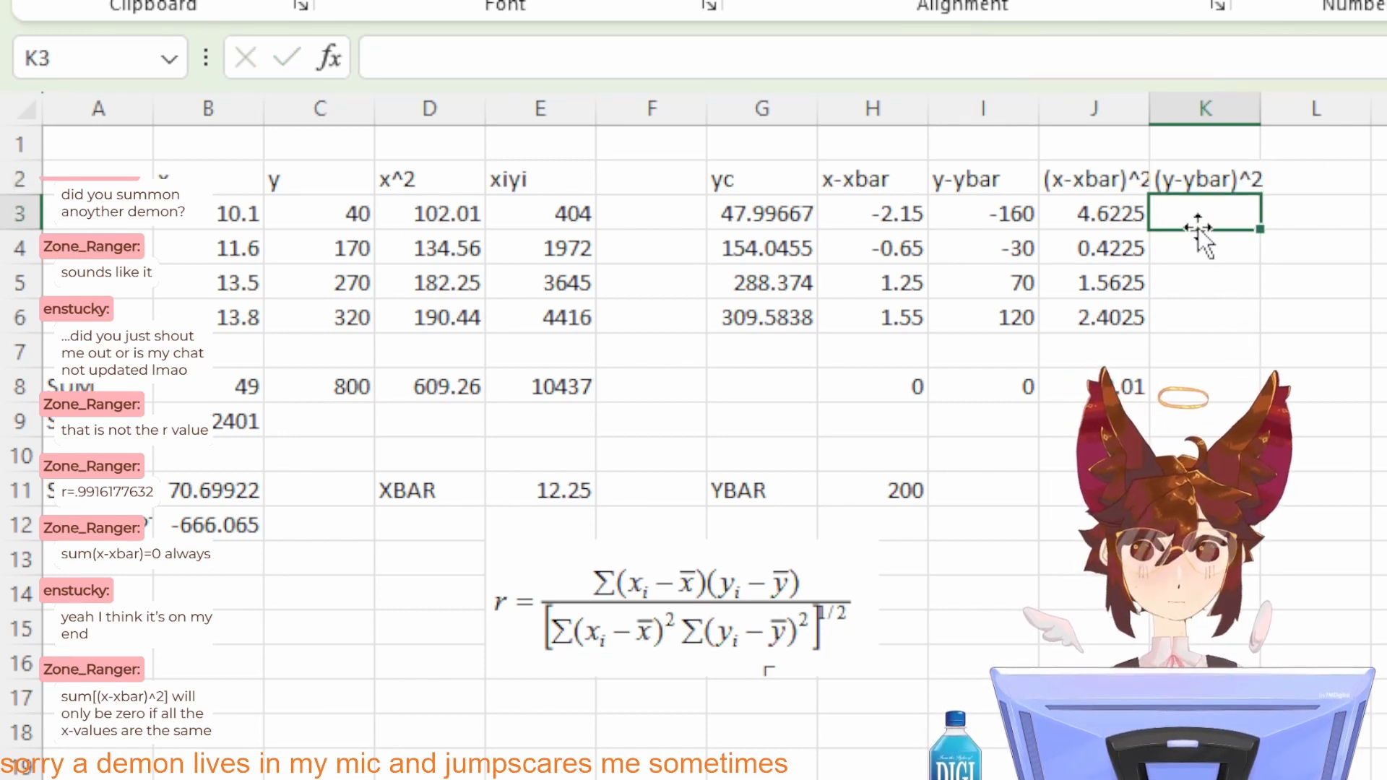
Step: Square the y deviations with =I3^2 in K3, fill it through K6, and extend the row 8 sum formula into K8
type("=")
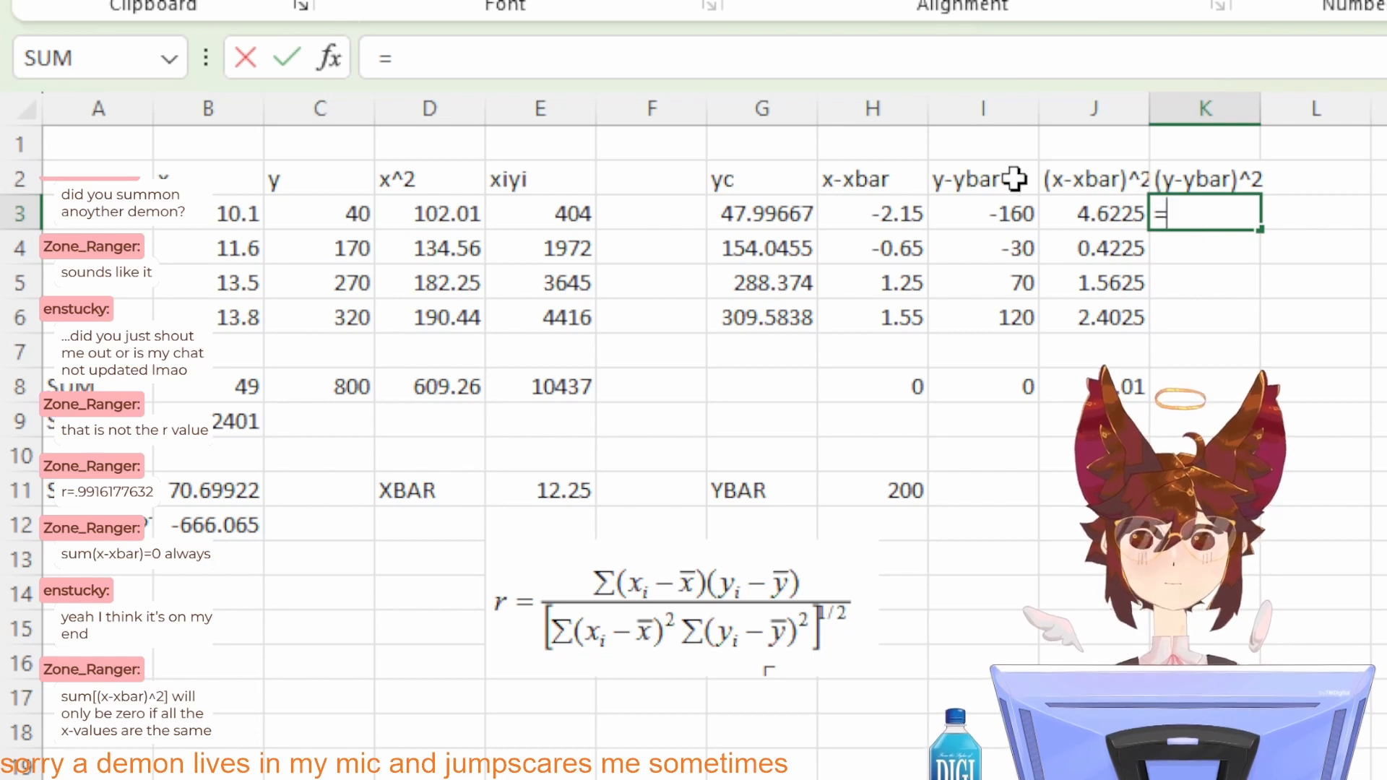
left_click(991, 211)
type("^2")
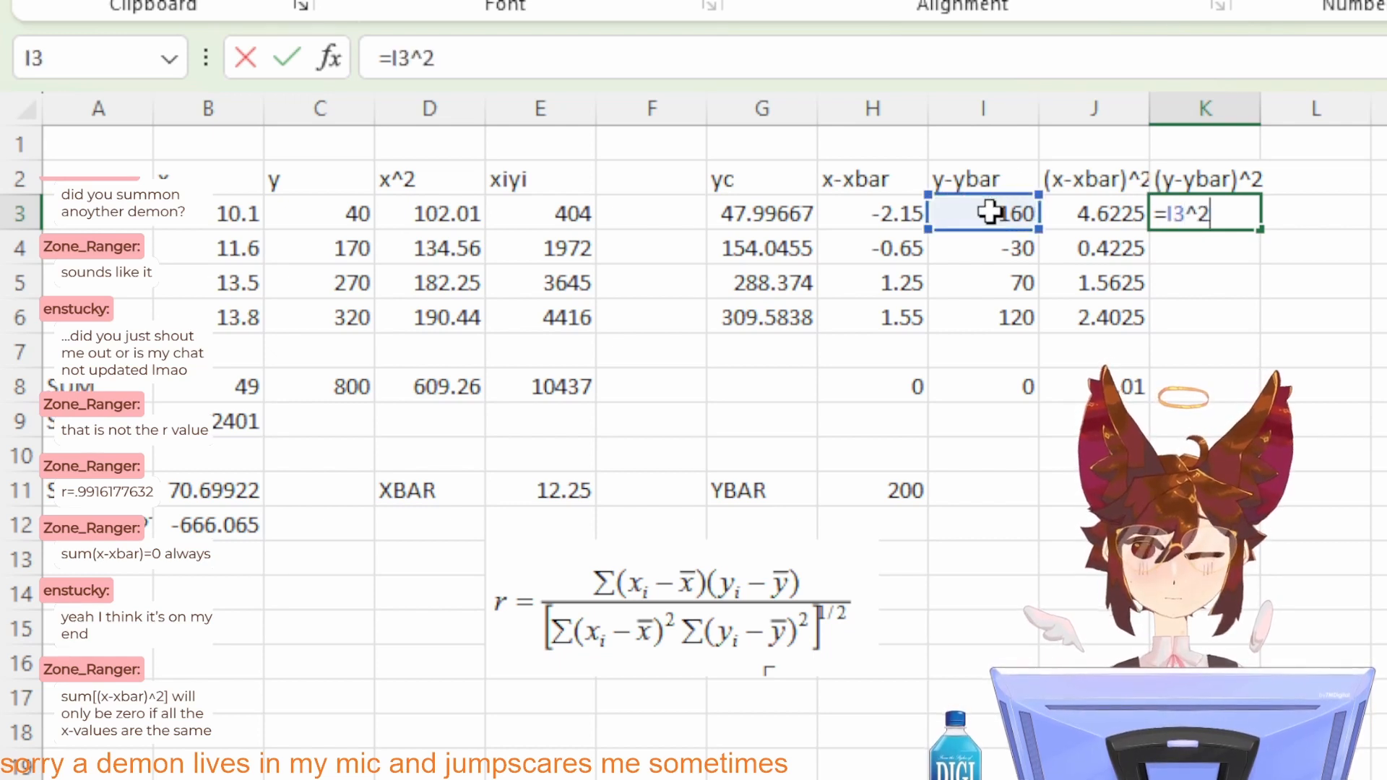
key("Return")
left_click(1233, 205)
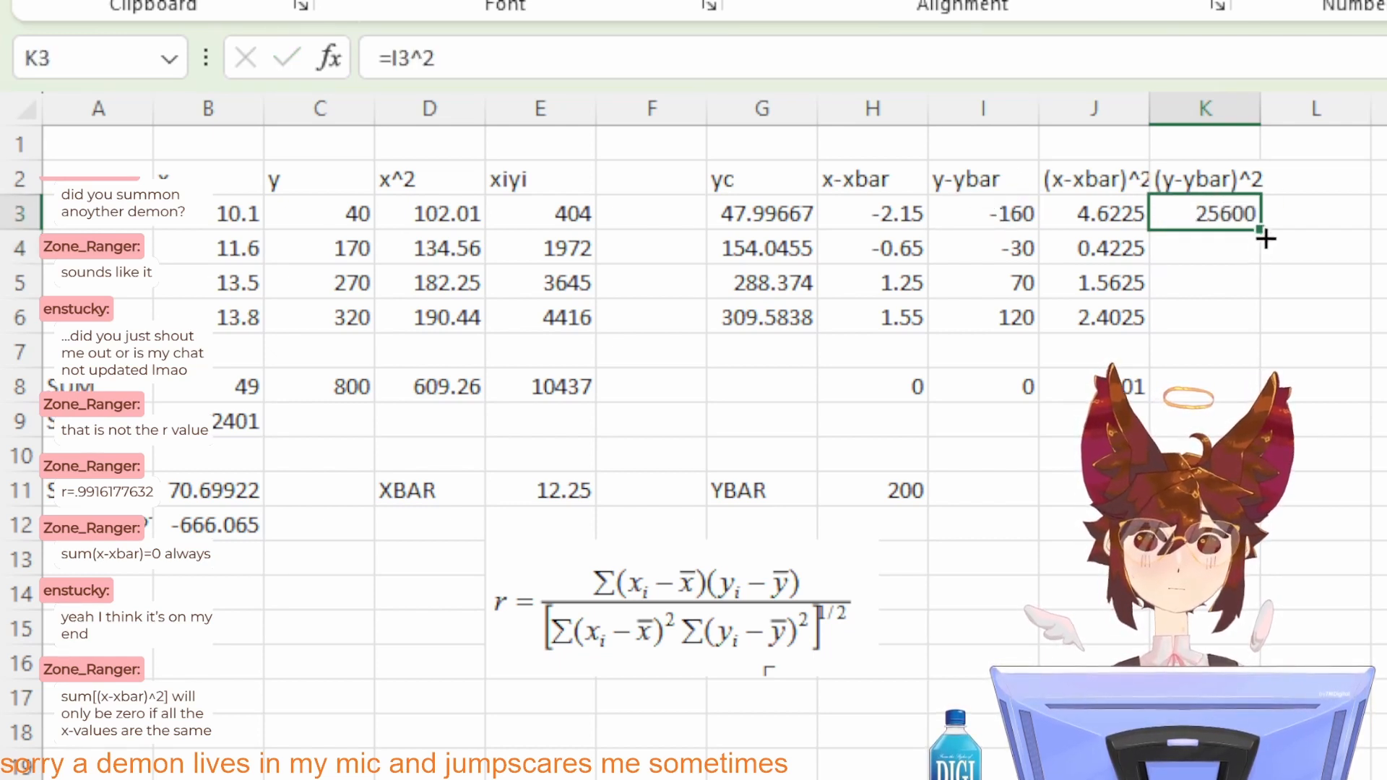
left_click_drag(1265, 238, 1257, 327)
left_click(1142, 396)
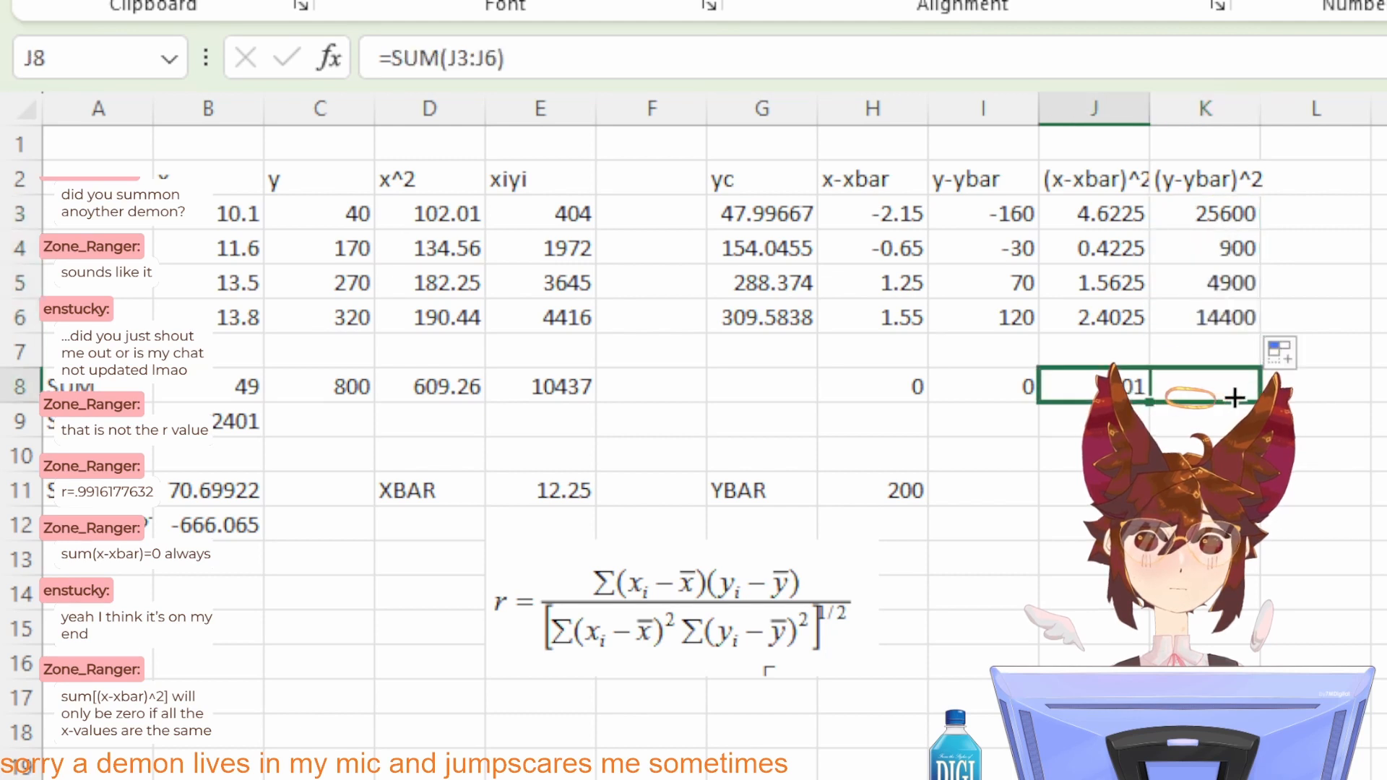
left_click_drag(1234, 396, 1236, 397)
Step: Enter the column header (x-xbar)(y-ybar) in L2
left_click(1343, 396)
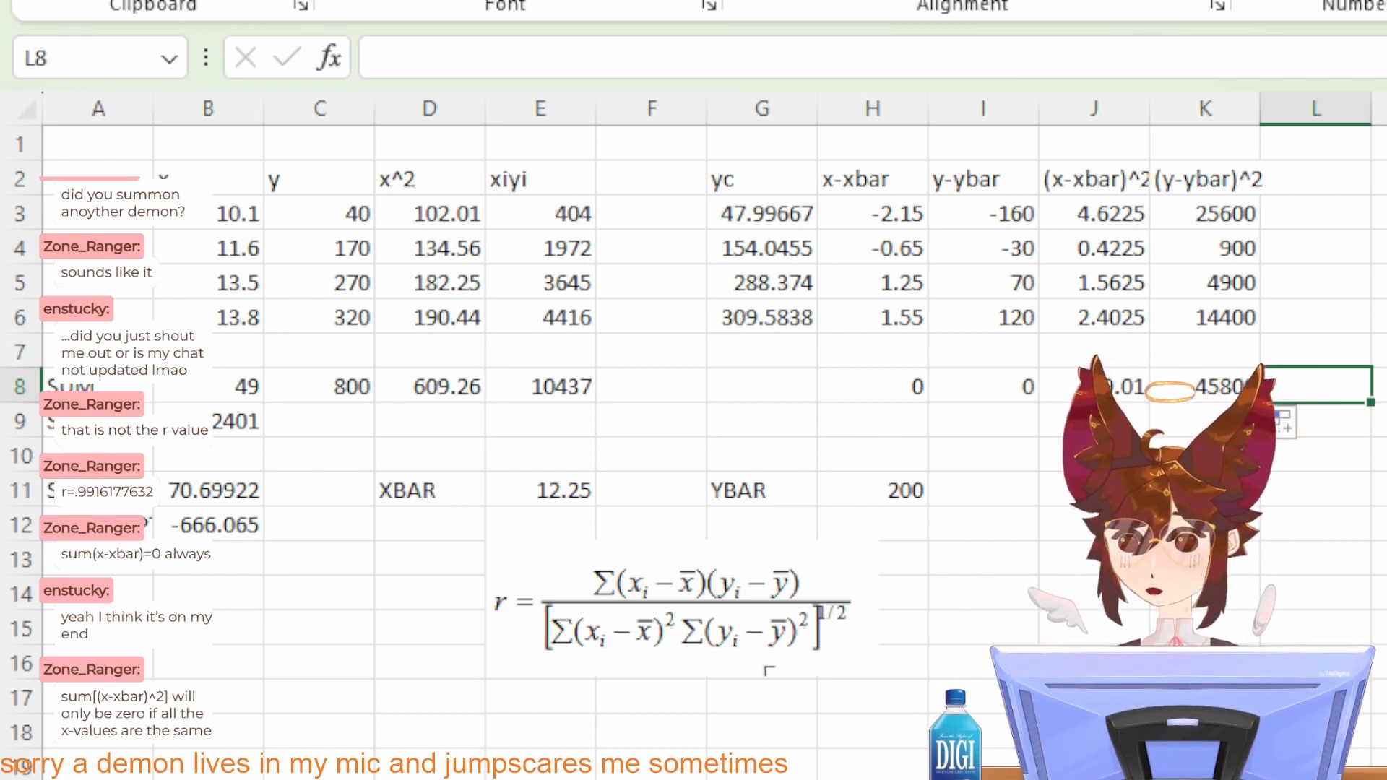
left_click(1361, 167)
type("(")
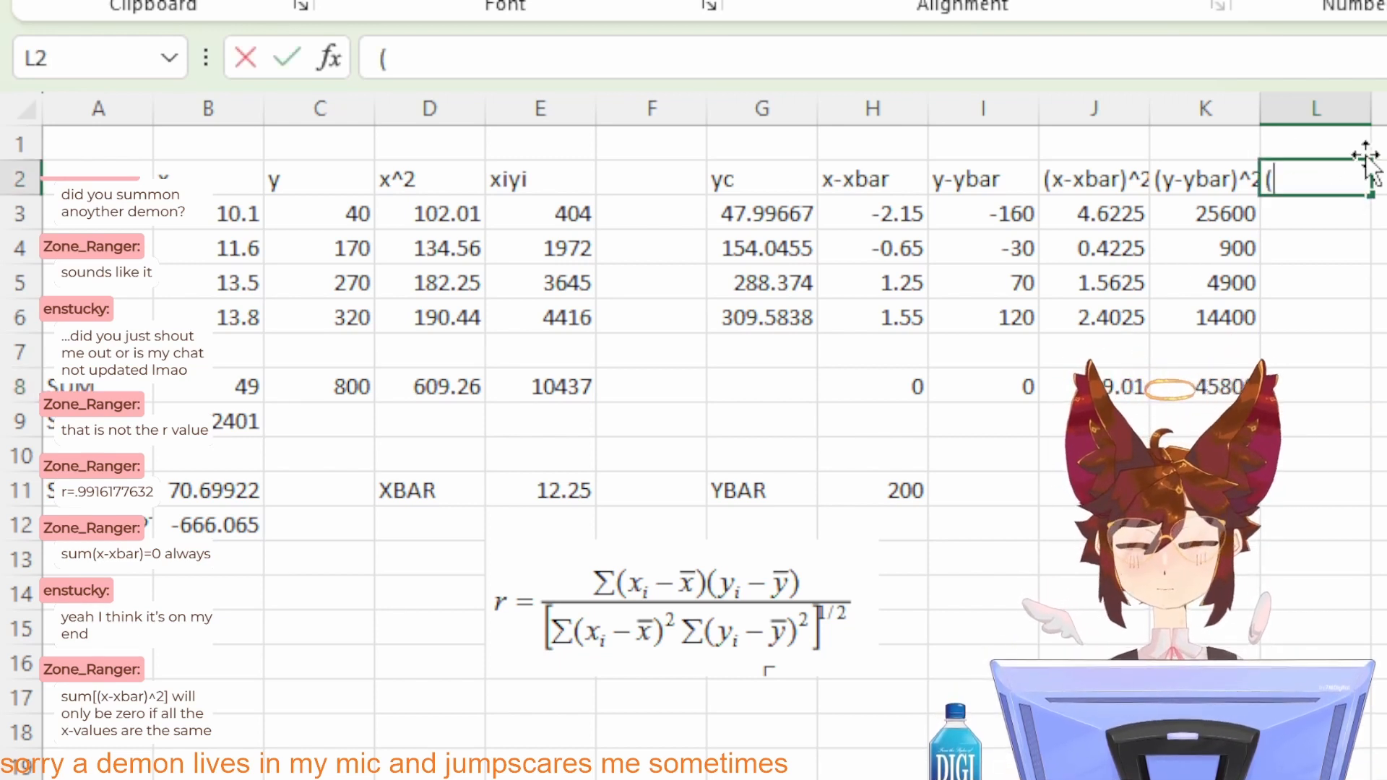
type("x-xbar)")
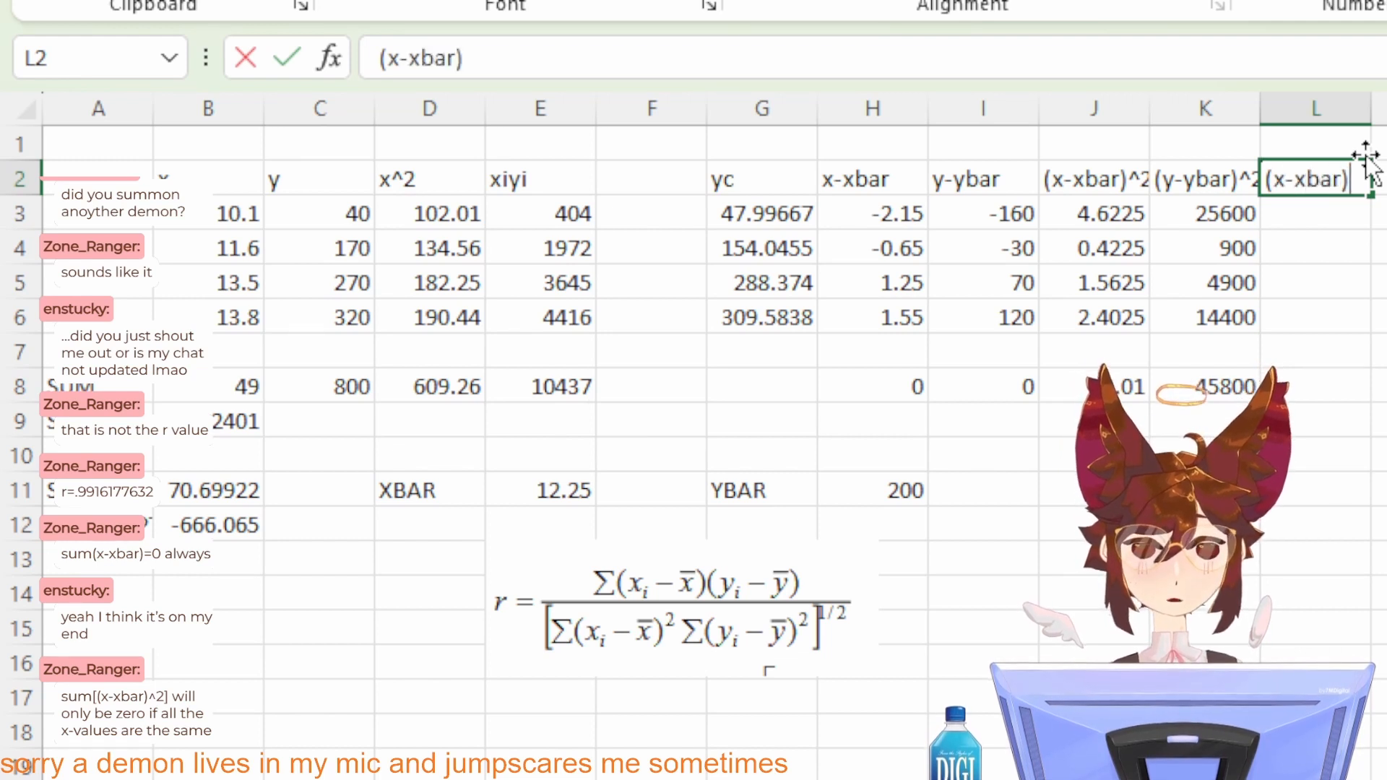
type("(y-y")
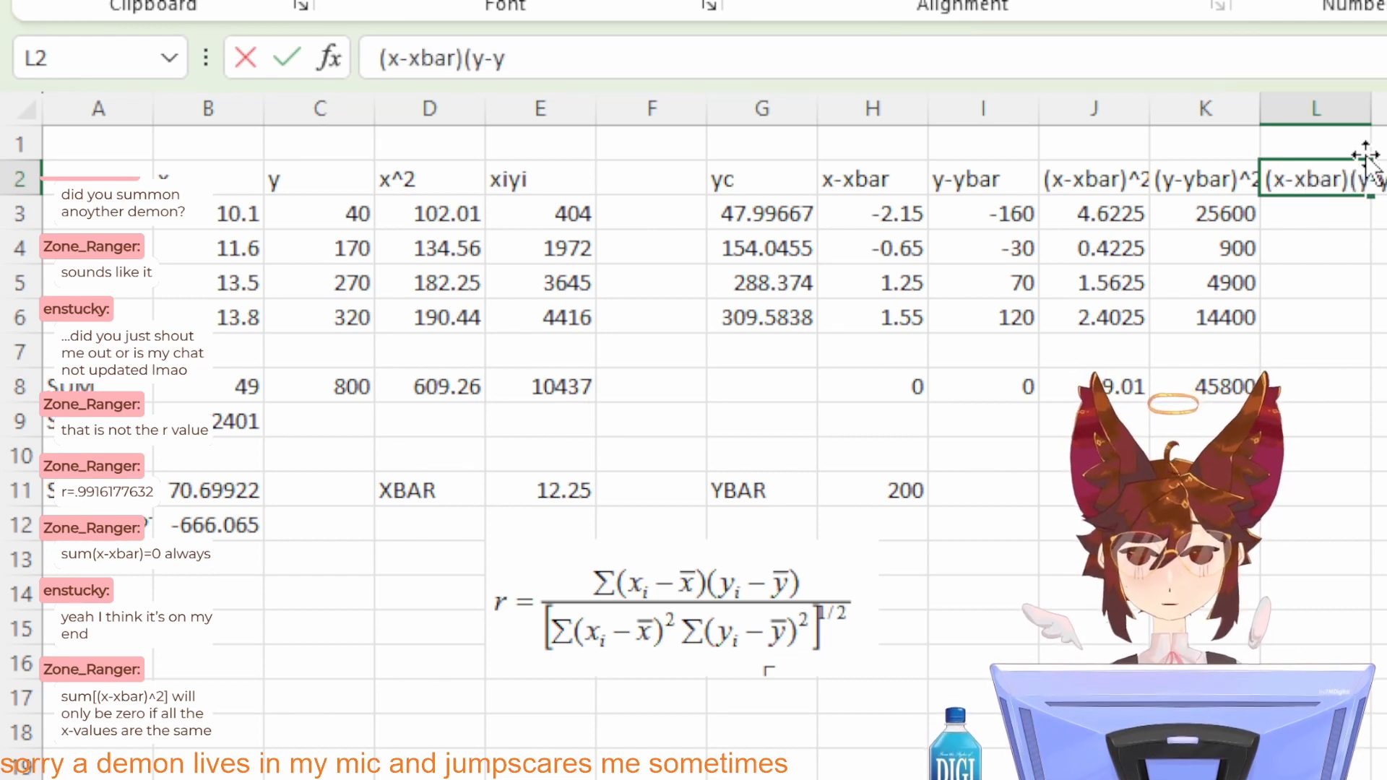
type("bar)")
key("Return")
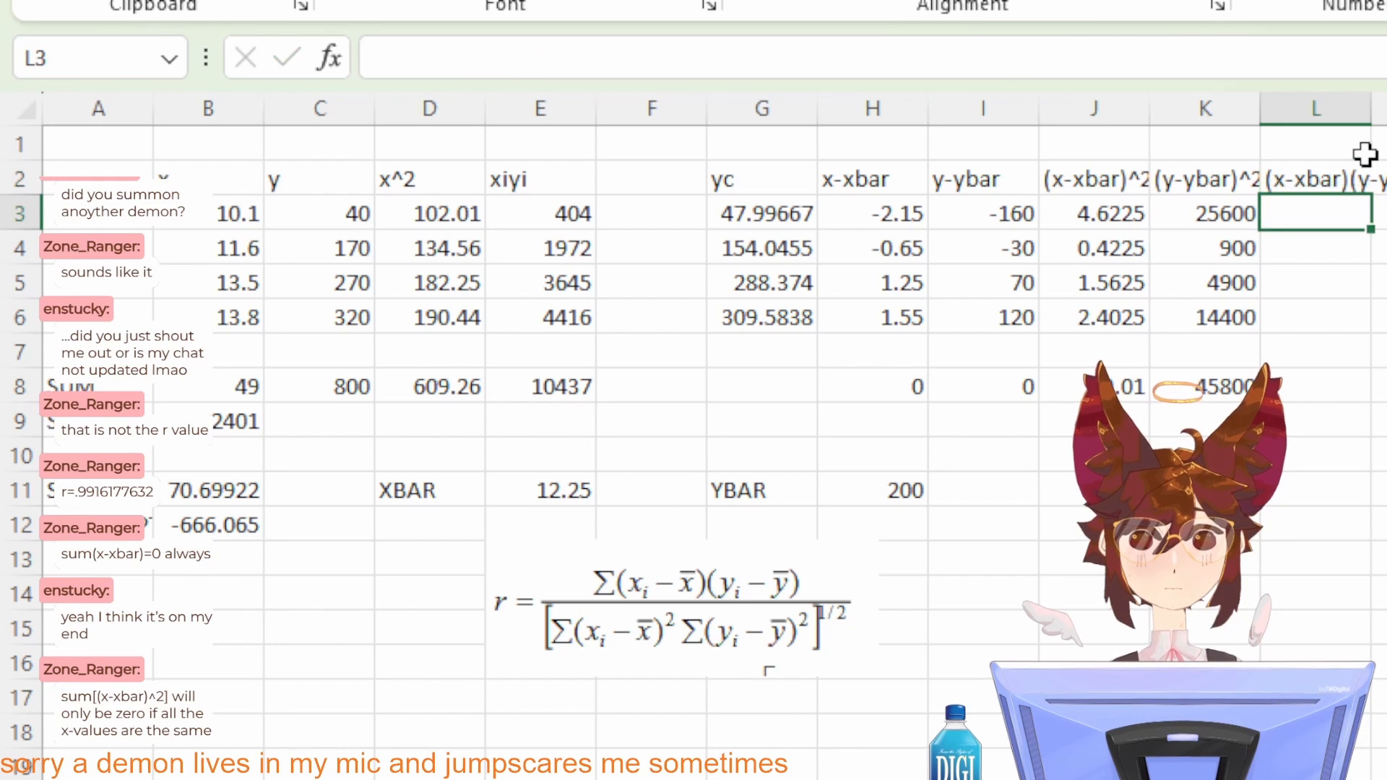
Step: Multiply the x and y deviations with =H3*I3 in L3 and fill it through L6
type("=")
left_click(901, 210)
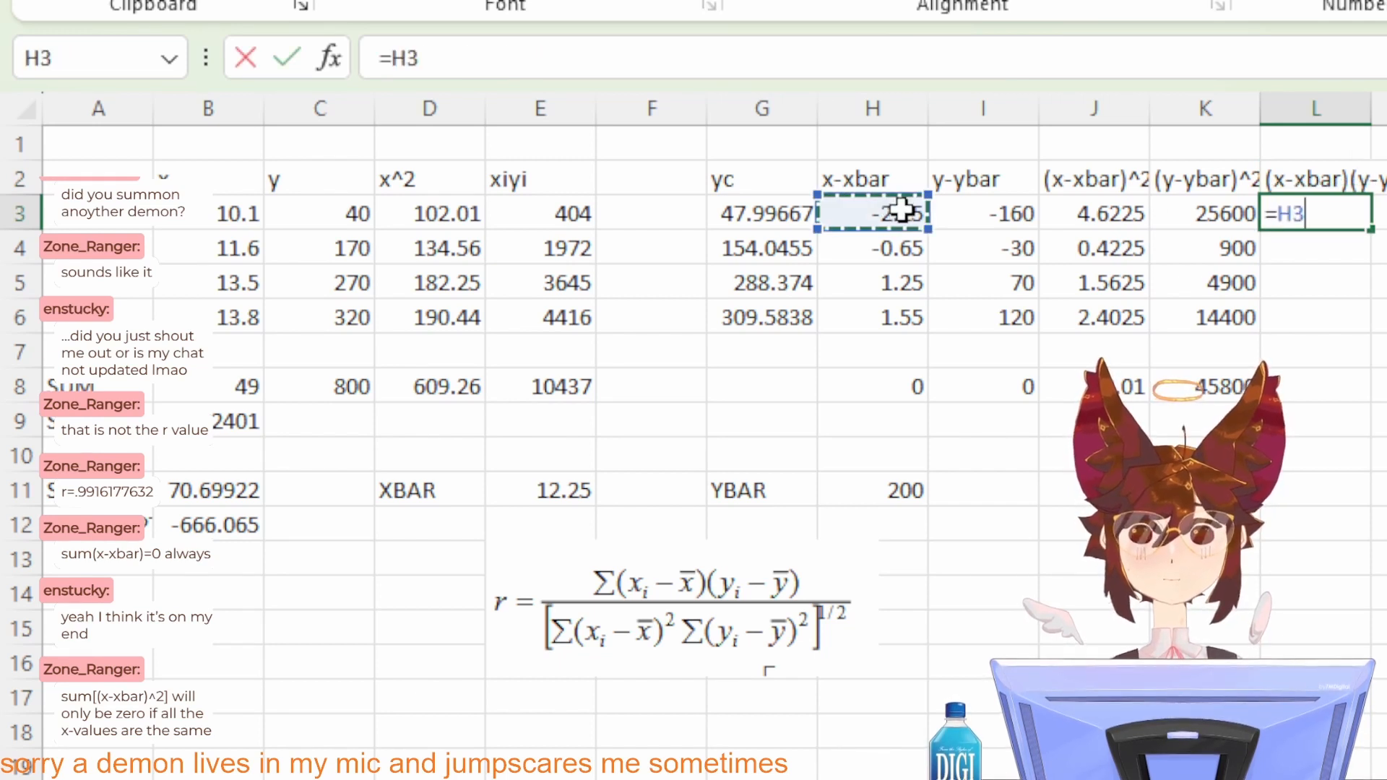
type("*")
left_click(976, 220)
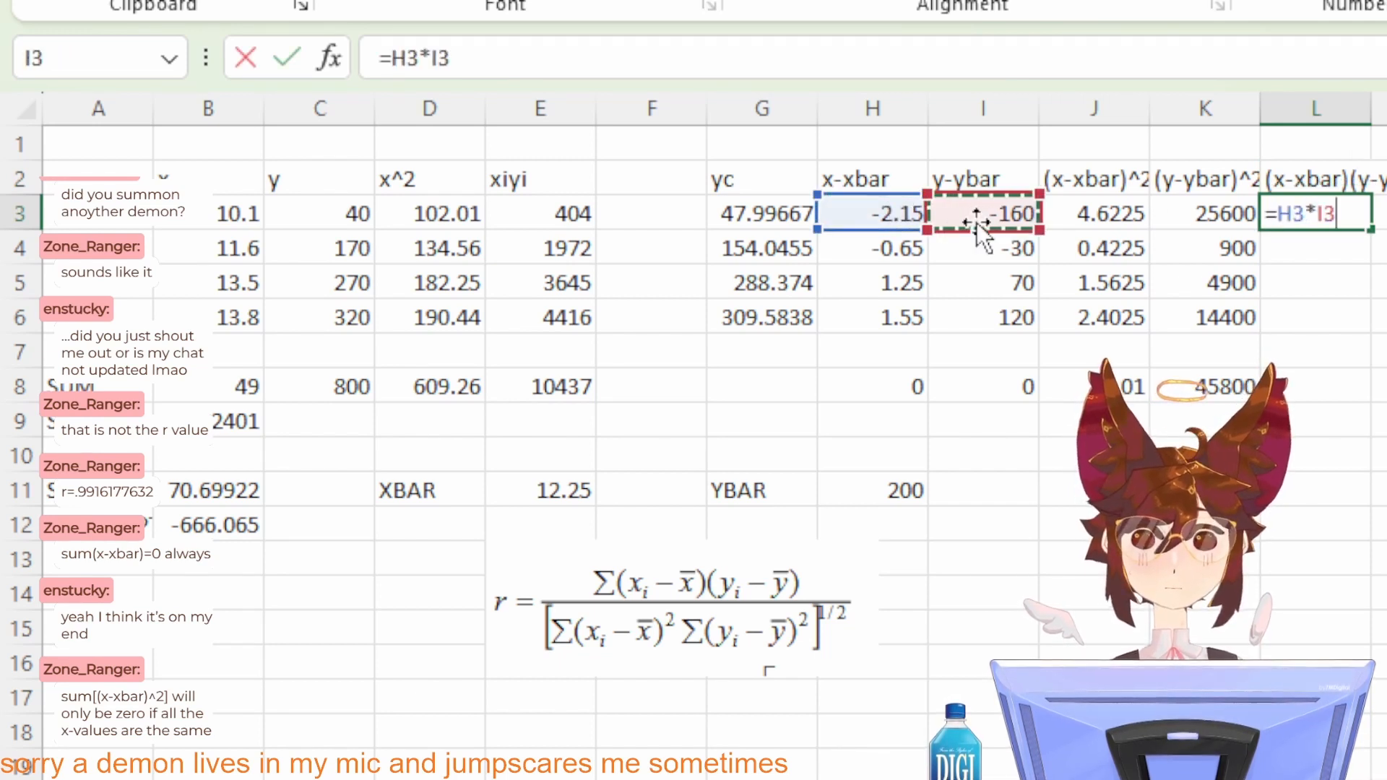
key("Return")
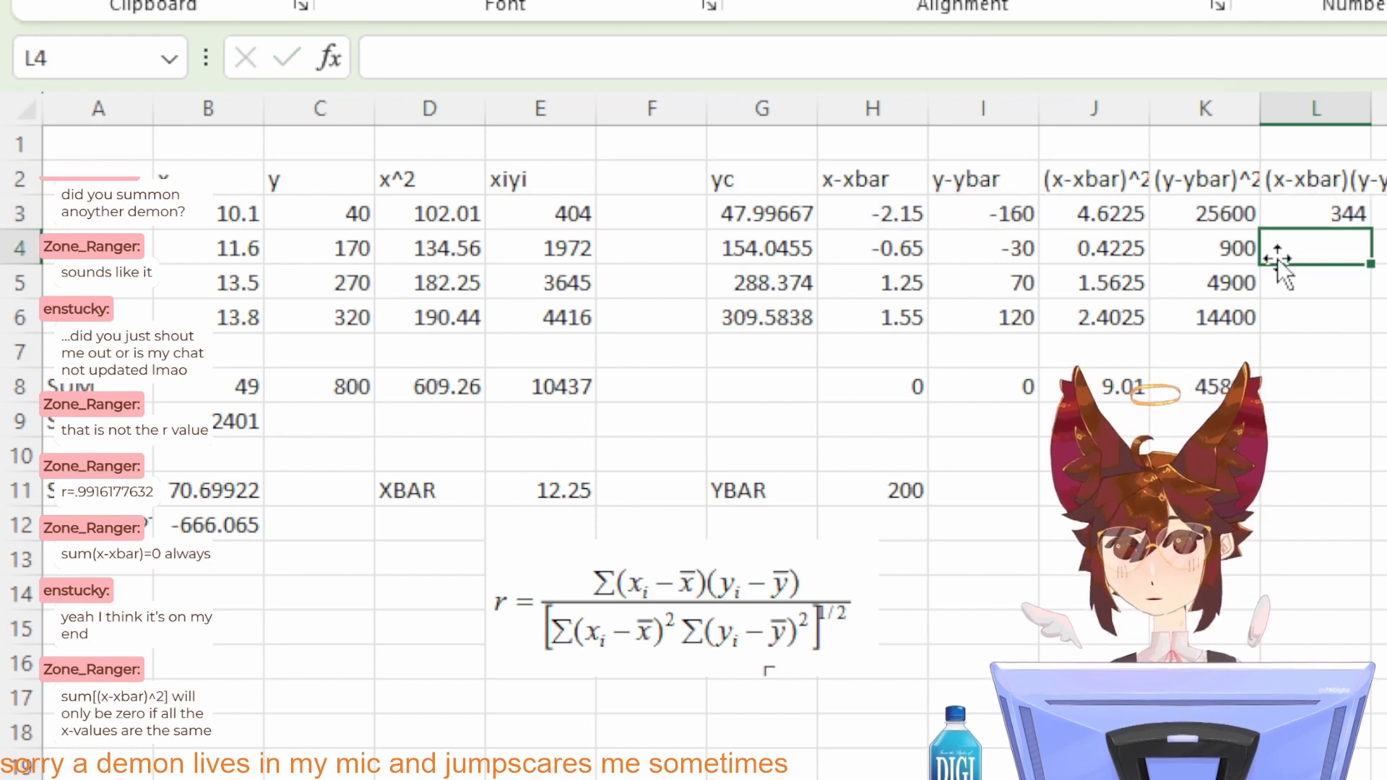
left_click(1310, 210)
left_click_drag(1368, 233, 1349, 309)
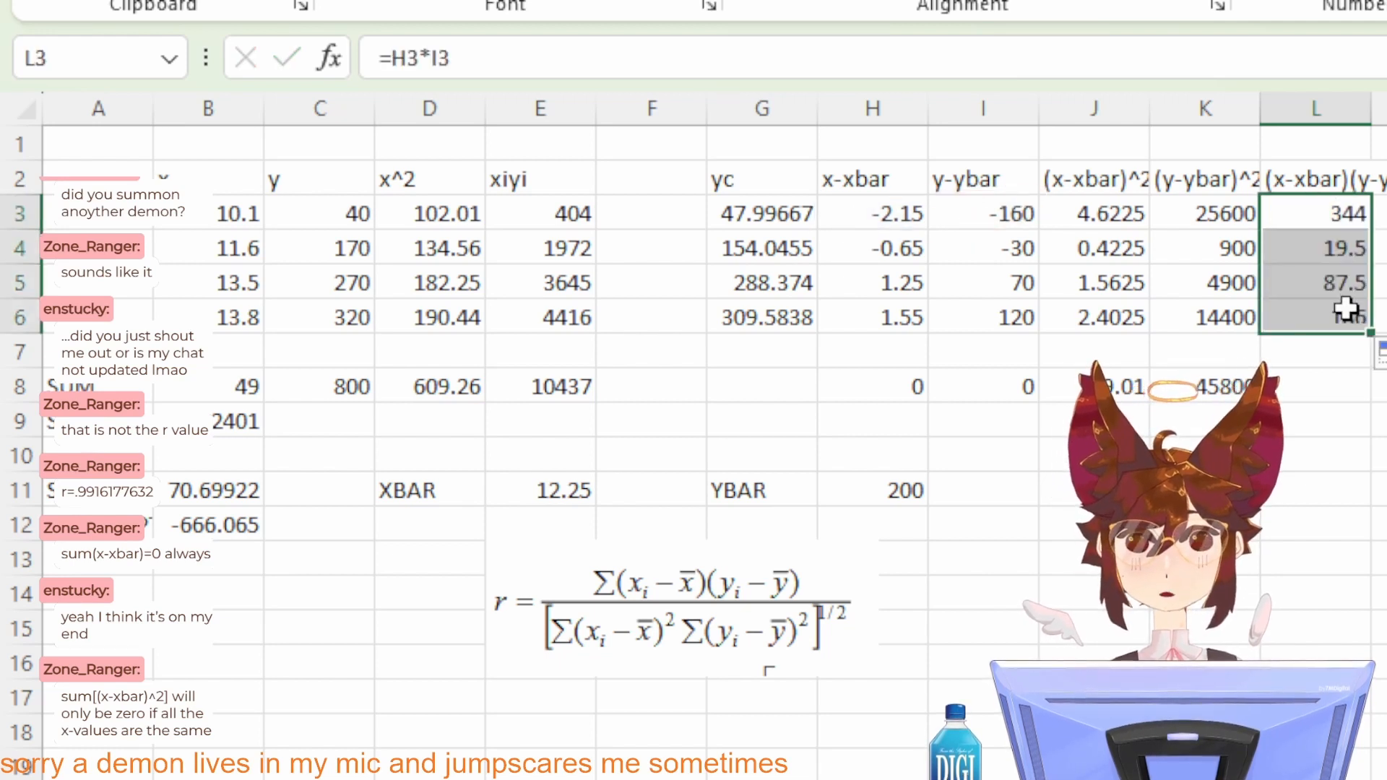
Step: Extend the row 8 sum formula from K8 into L8 to total the deviation products
left_click(1315, 383)
left_click(1234, 397)
left_click_drag(1259, 402, 1328, 398)
left_click(1379, 390)
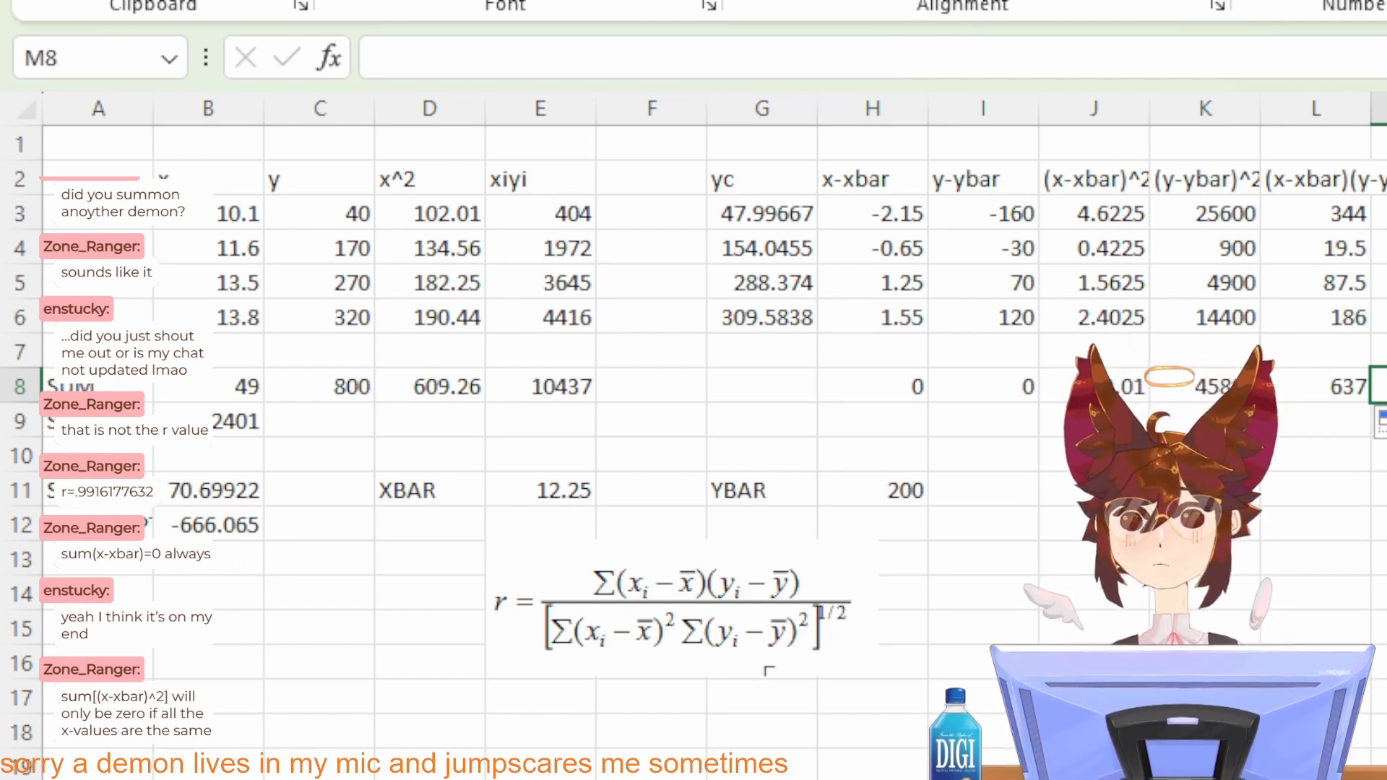
Step: Label cell J11 as r
left_click(1098, 492)
left_click(1386, 387)
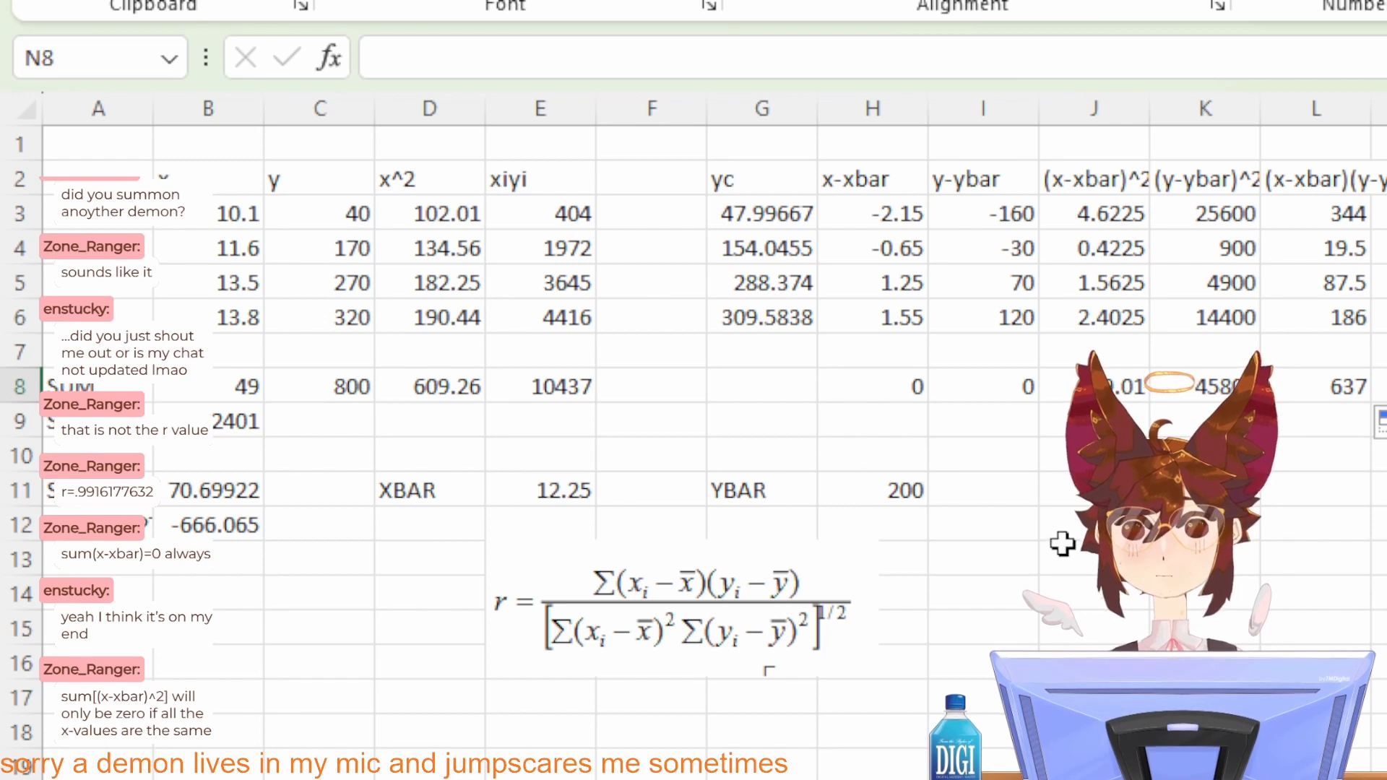
left_click(1065, 495)
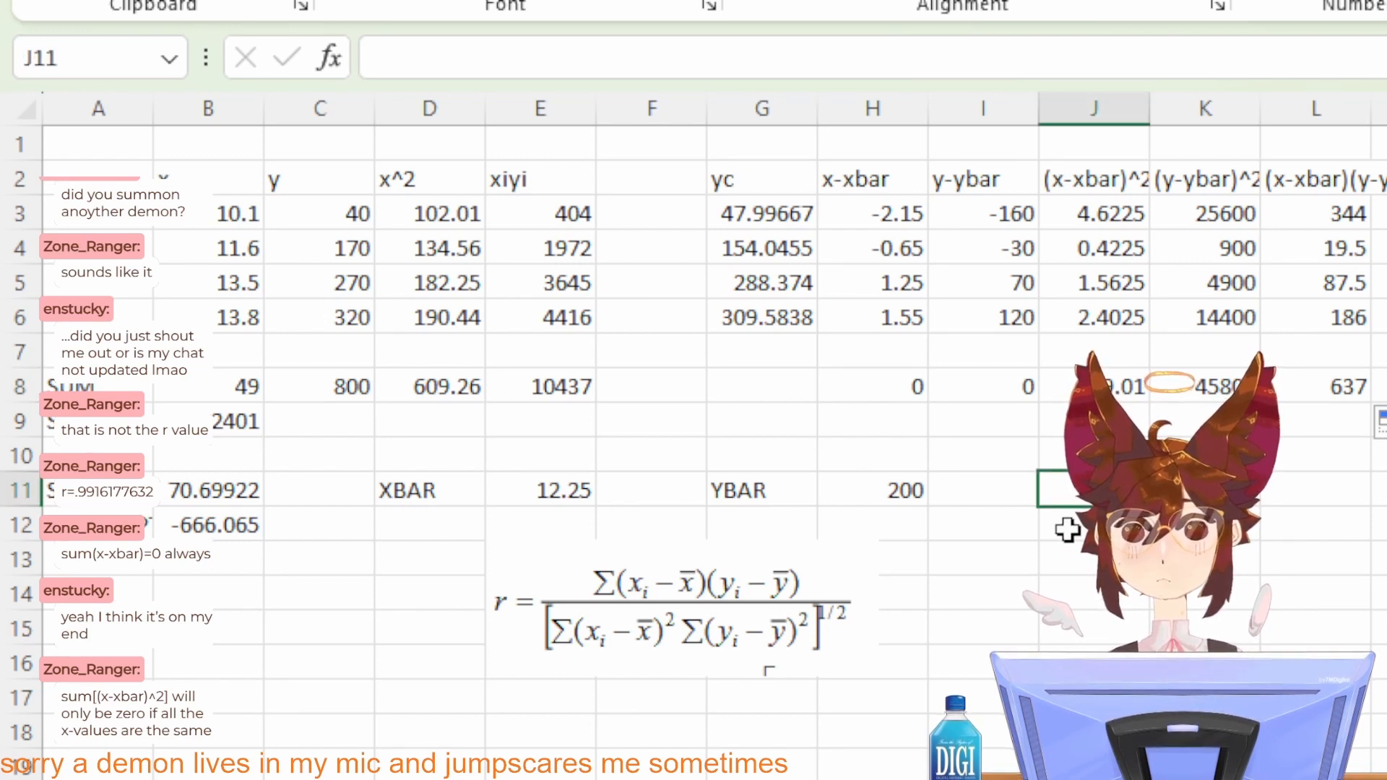
type("r=")
key("Return")
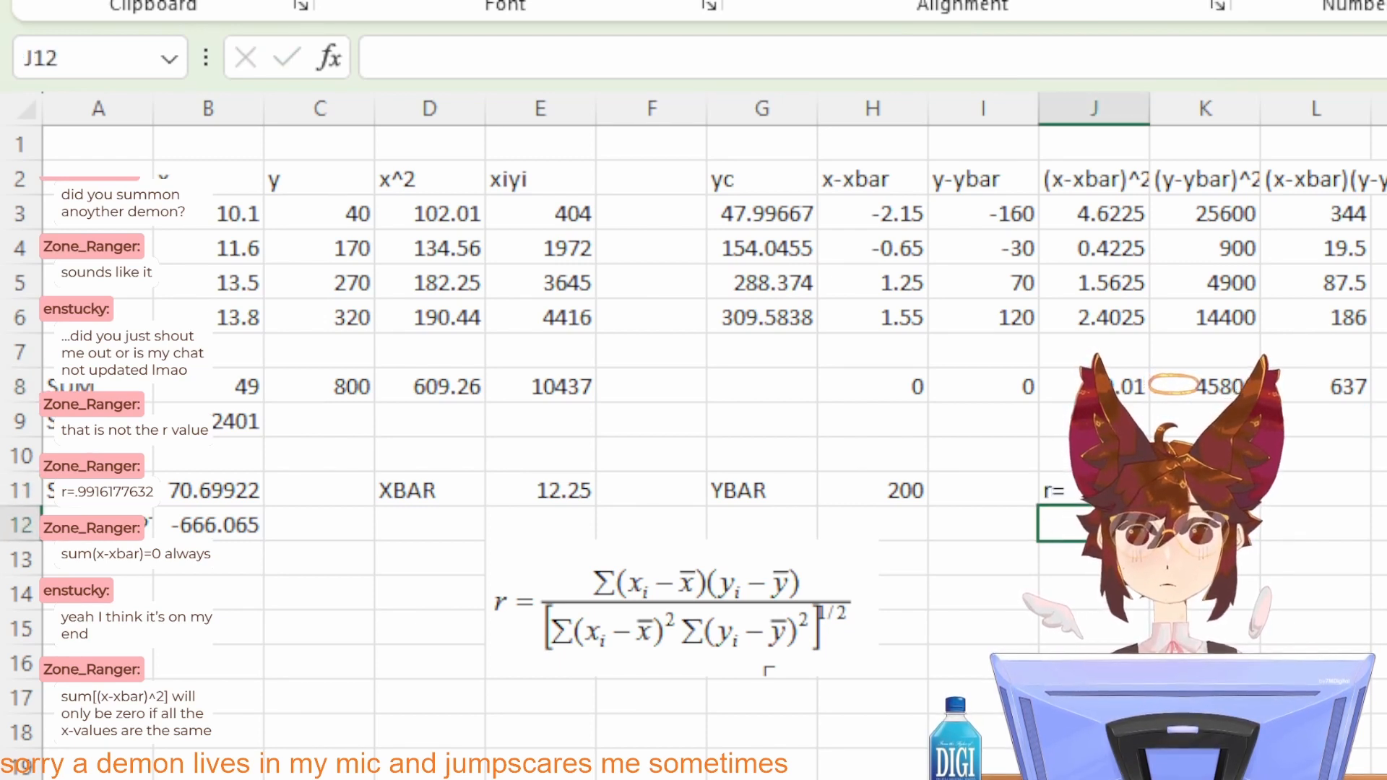
left_click(1184, 491)
left_click(1049, 489)
key("BackSpace")
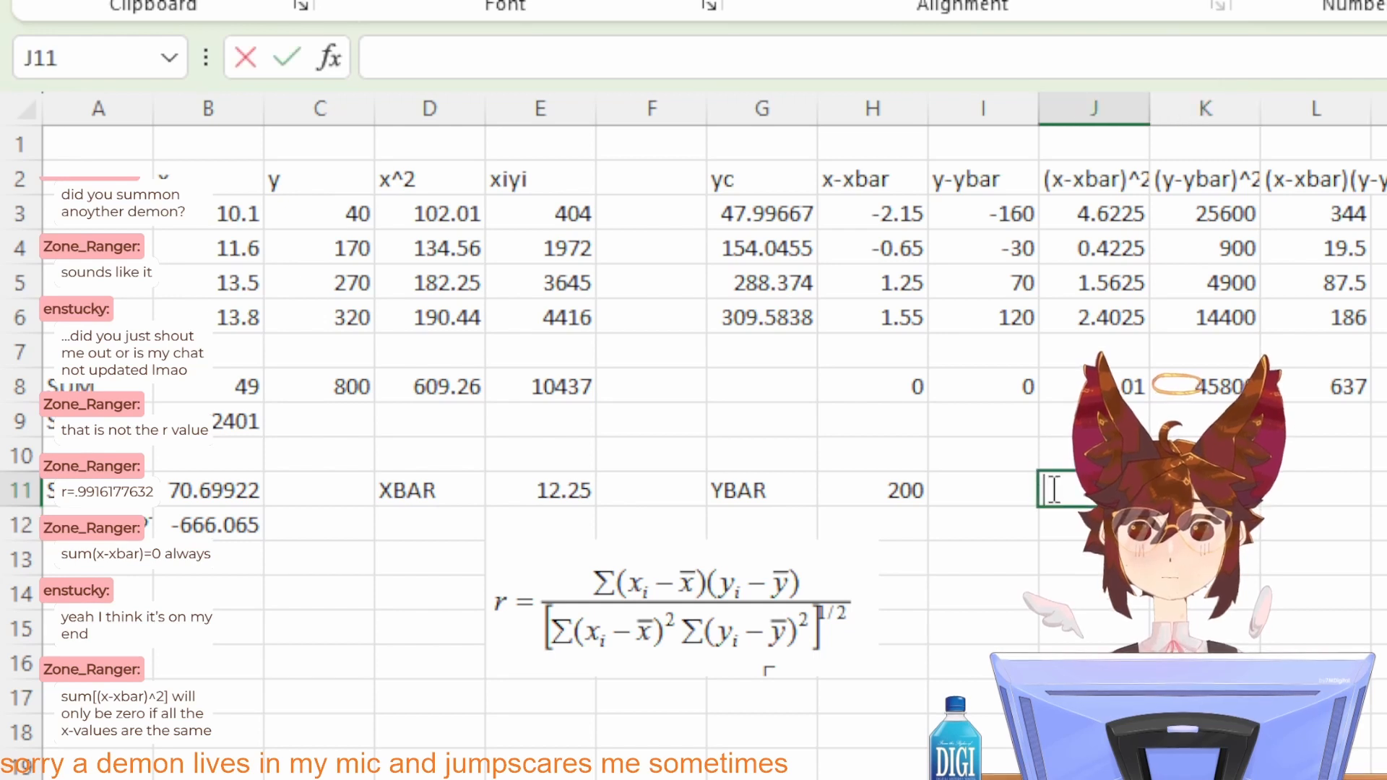
type("r")
key("Return")
Step: Compute the correlation coefficient in K11 with =L8/(J8*K8)^0.5
left_click(1184, 491)
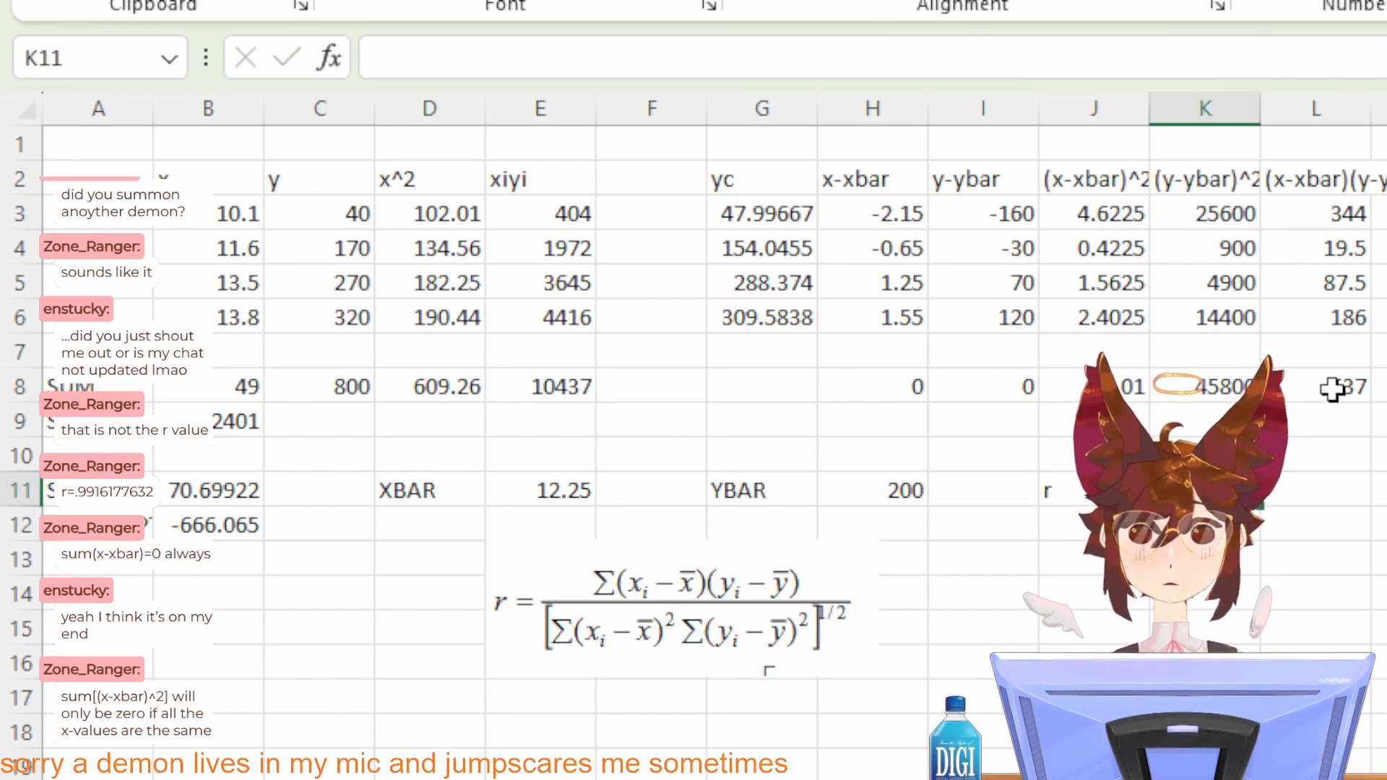
type("=")
left_click(1332, 388)
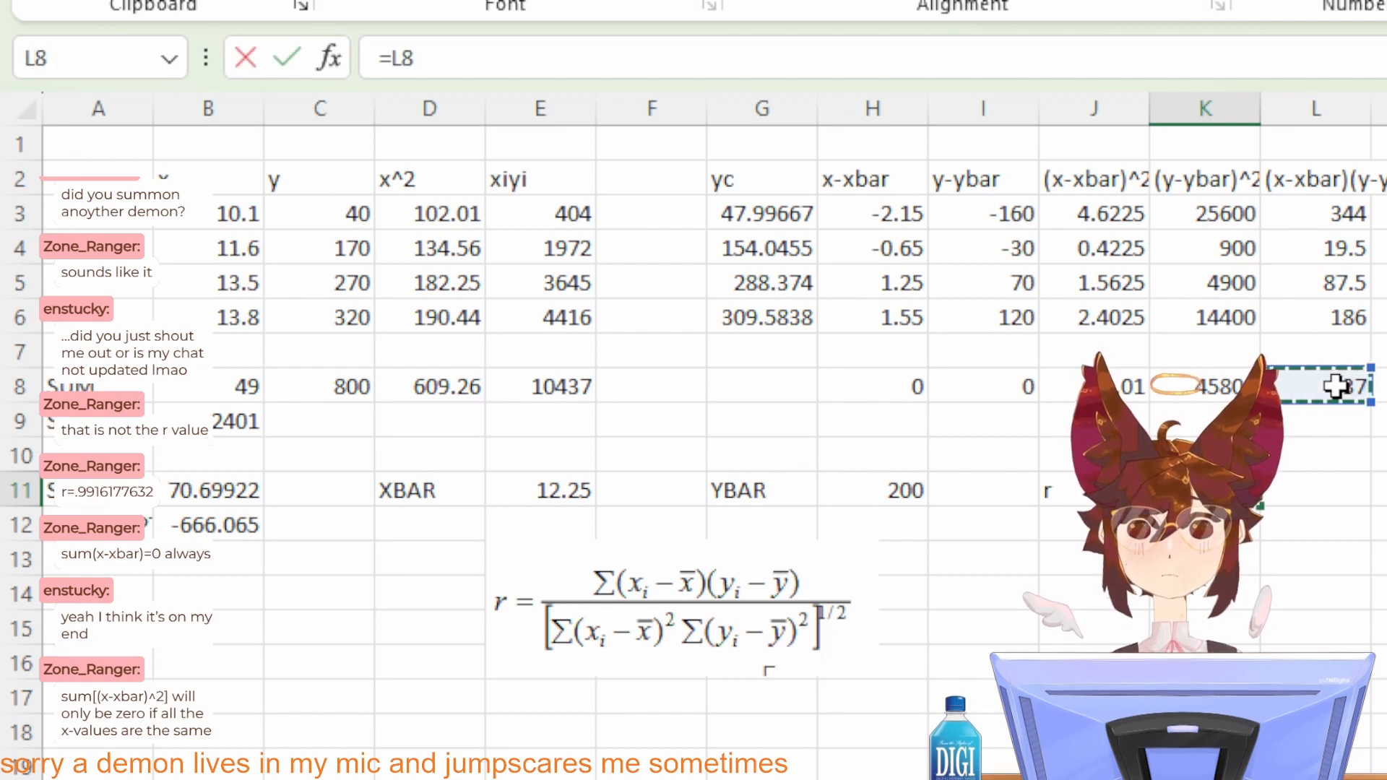
type("/(")
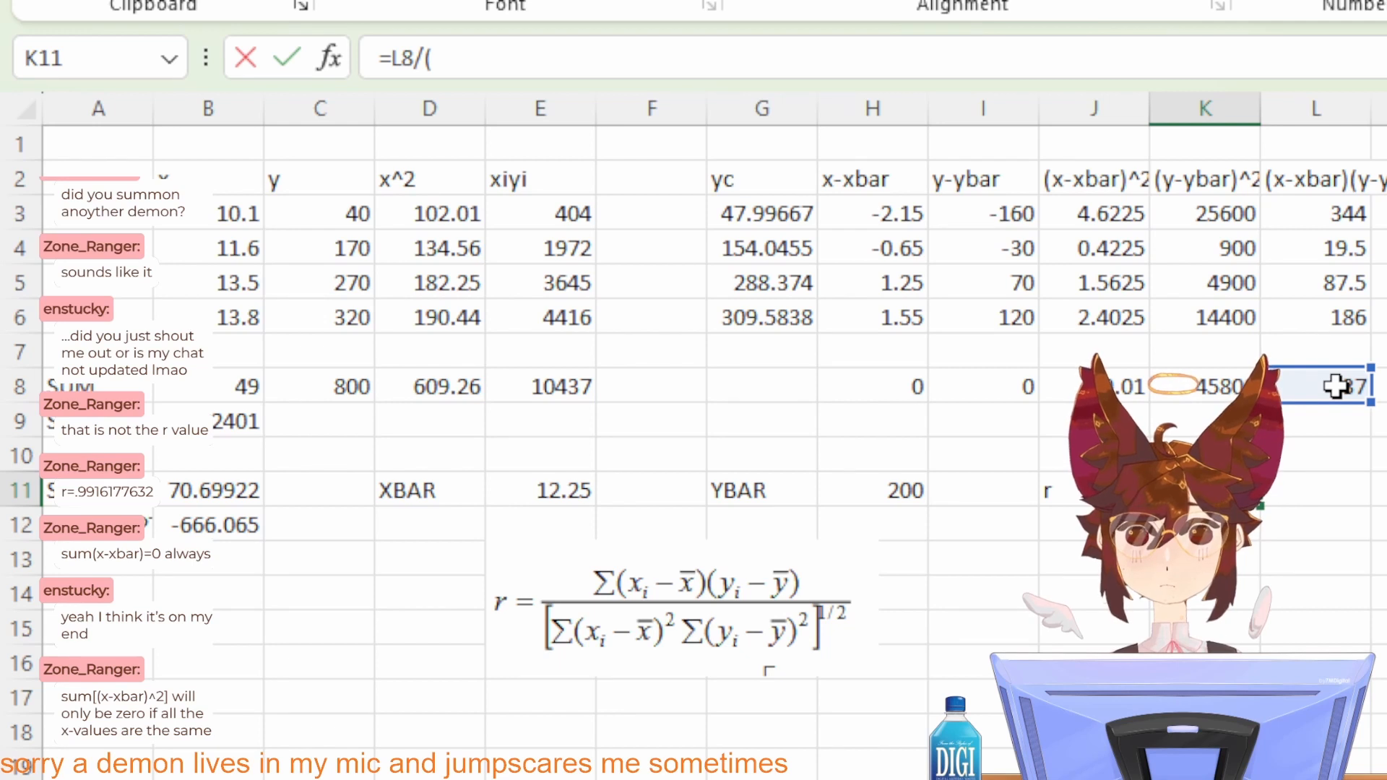
left_click(1115, 387)
type("*")
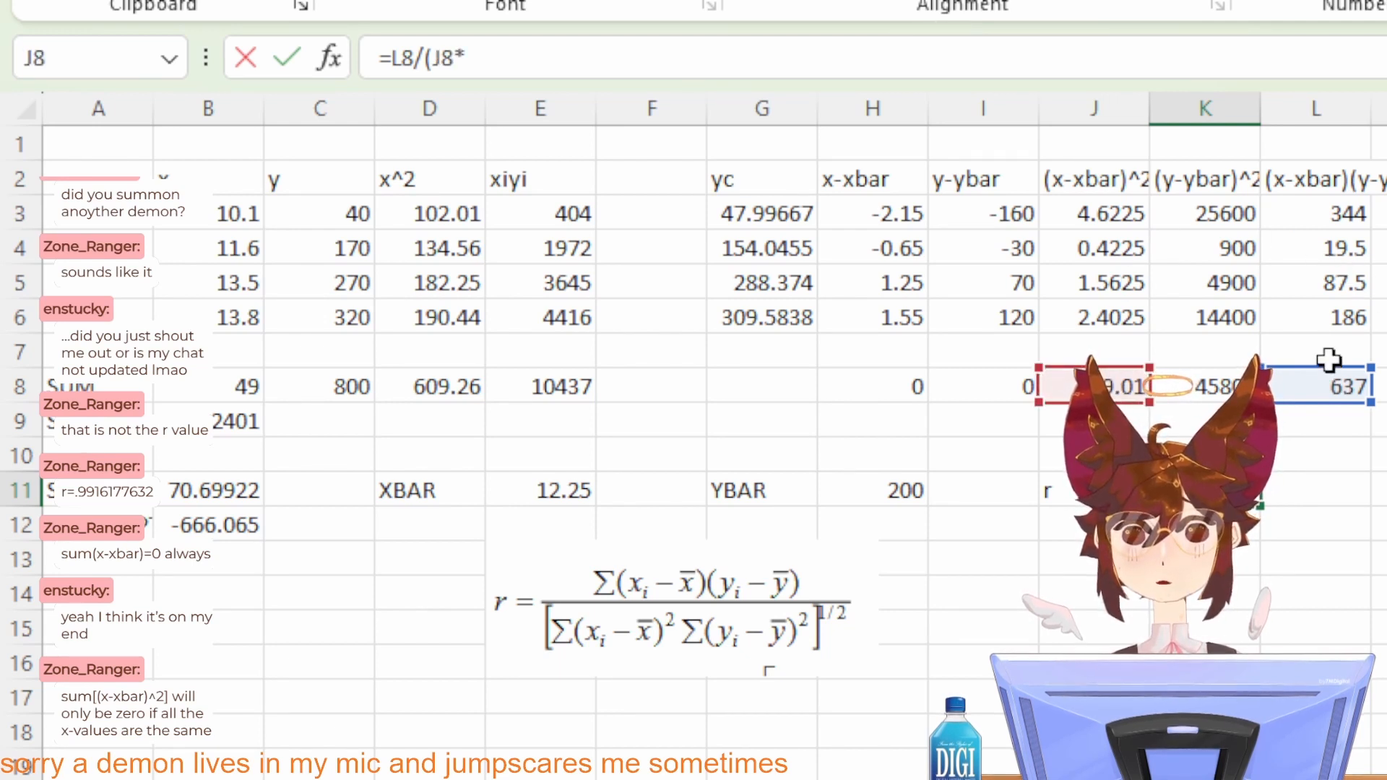
left_click(1228, 375)
type(")")
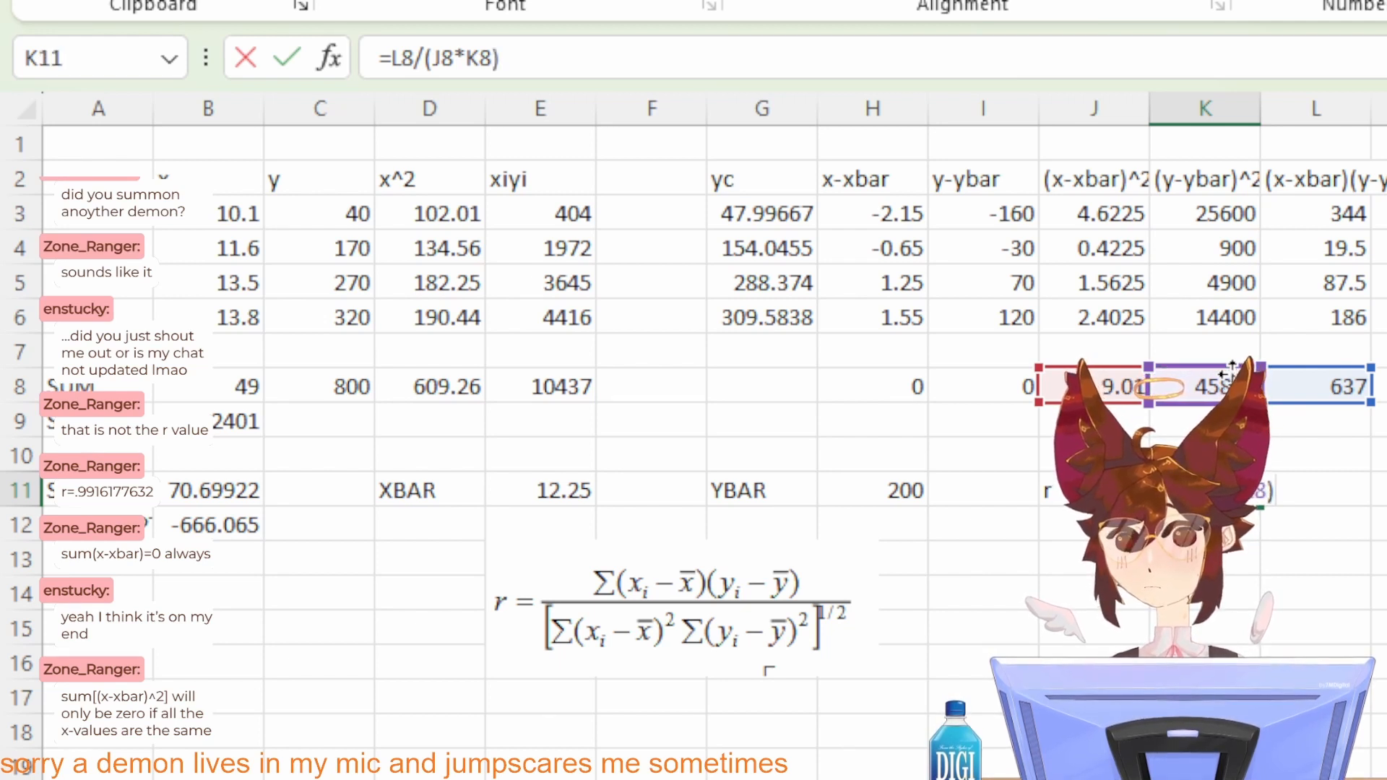
type("^0.5")
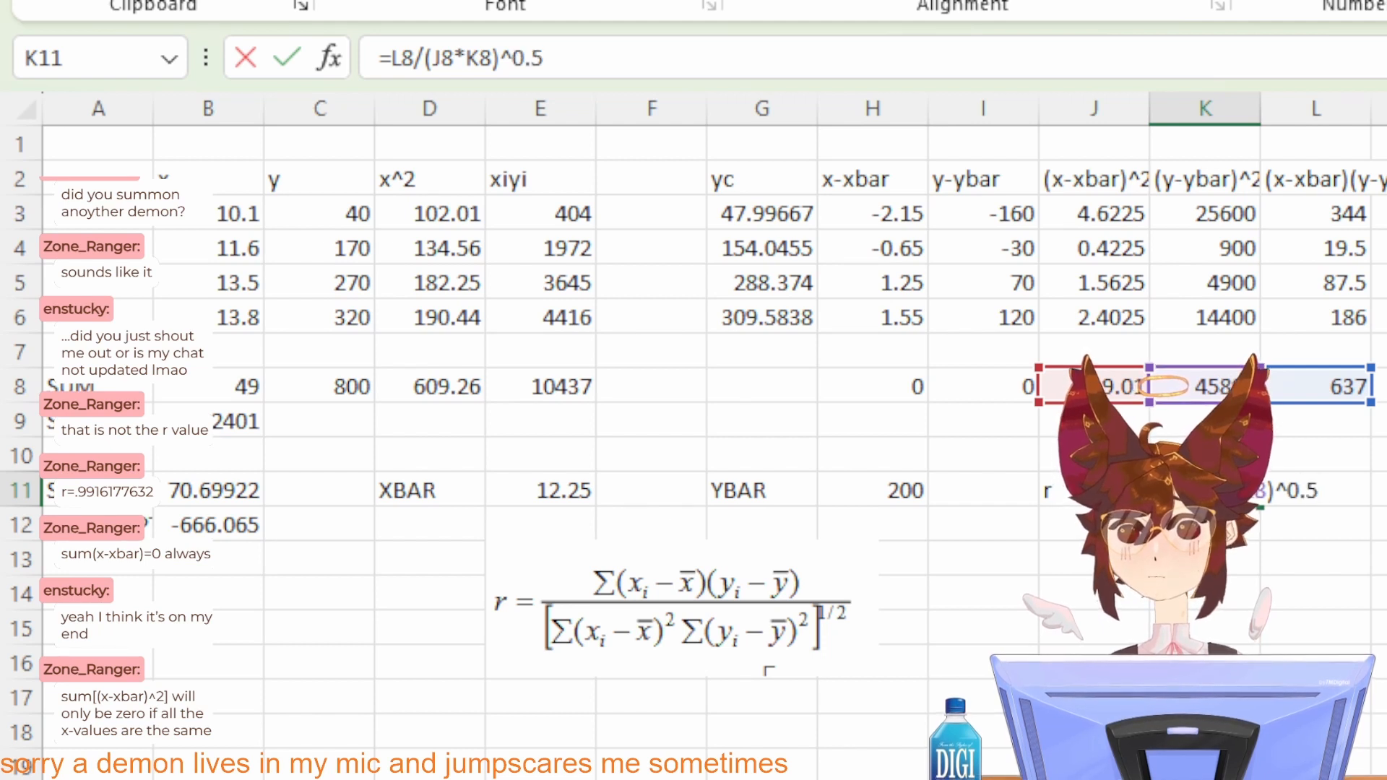
key("Return")
key("Up")
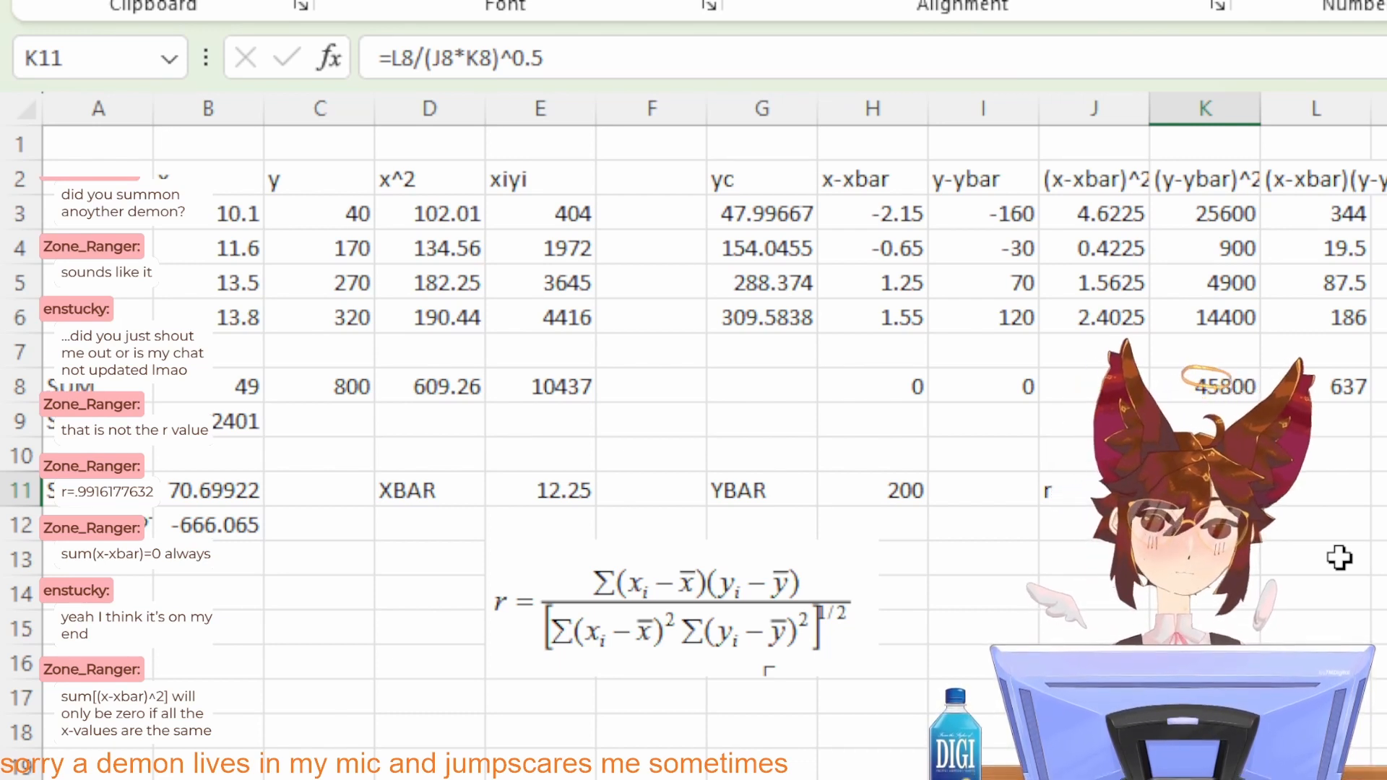
Step: Label cell J12 as R^2
key("Down")
key("Left")
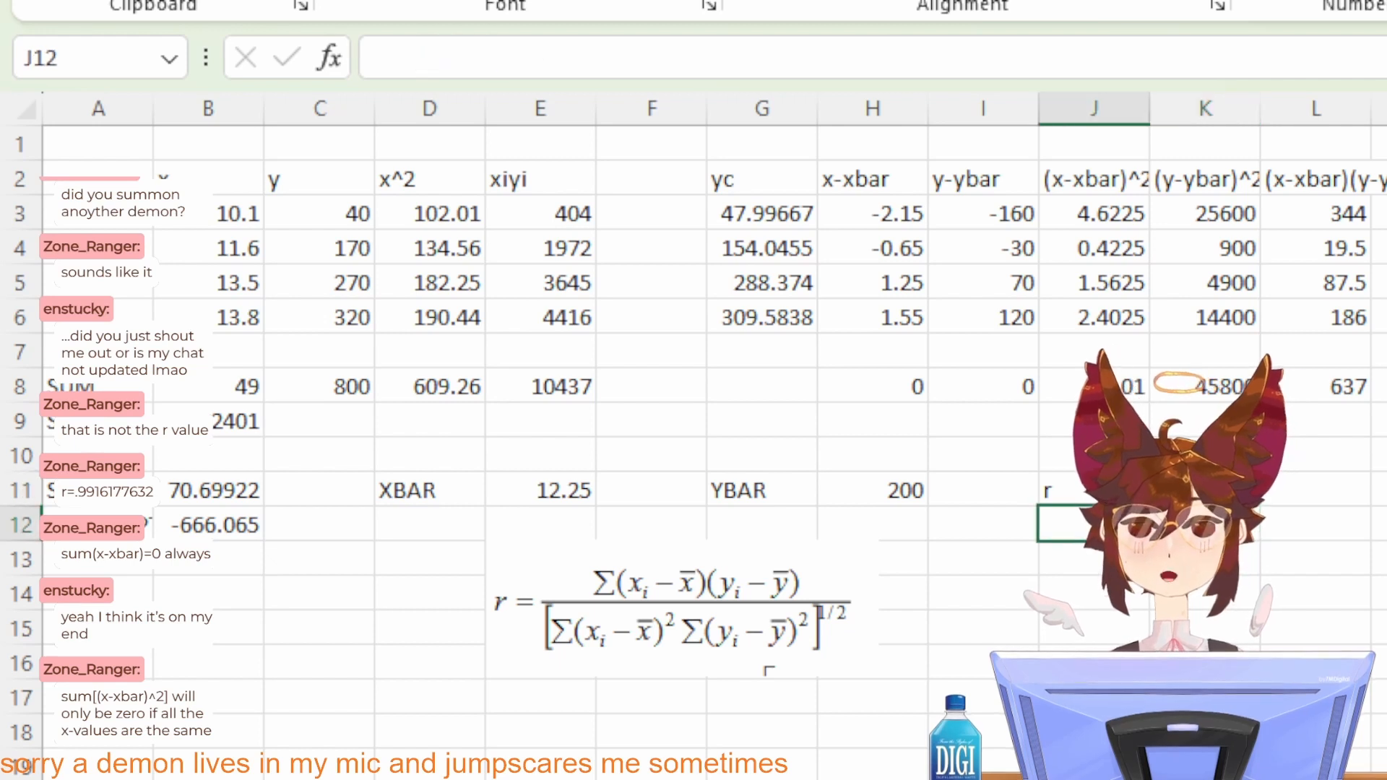
key("Up")
key("Right")
key("Down")
key("Left")
key("Right")
key("Left")
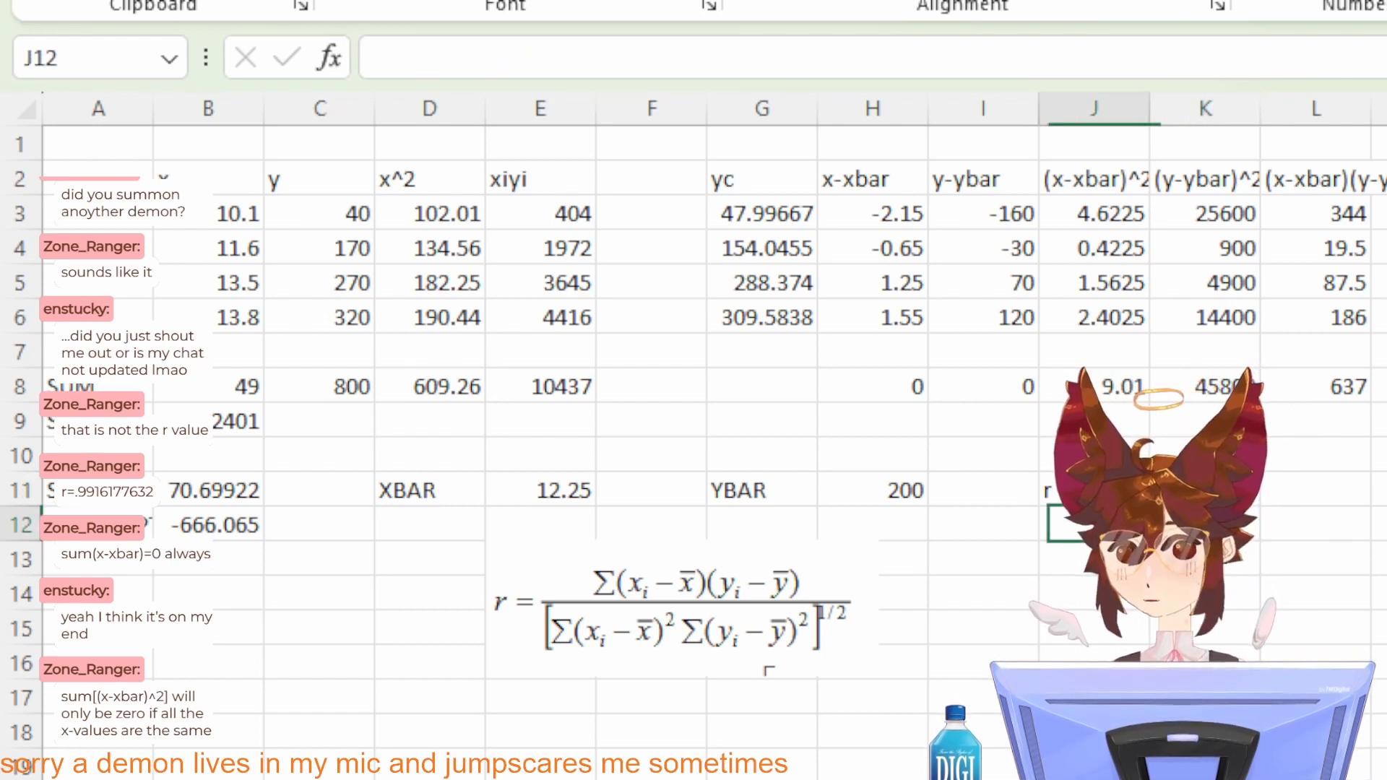
type("R^2")
key("Return")
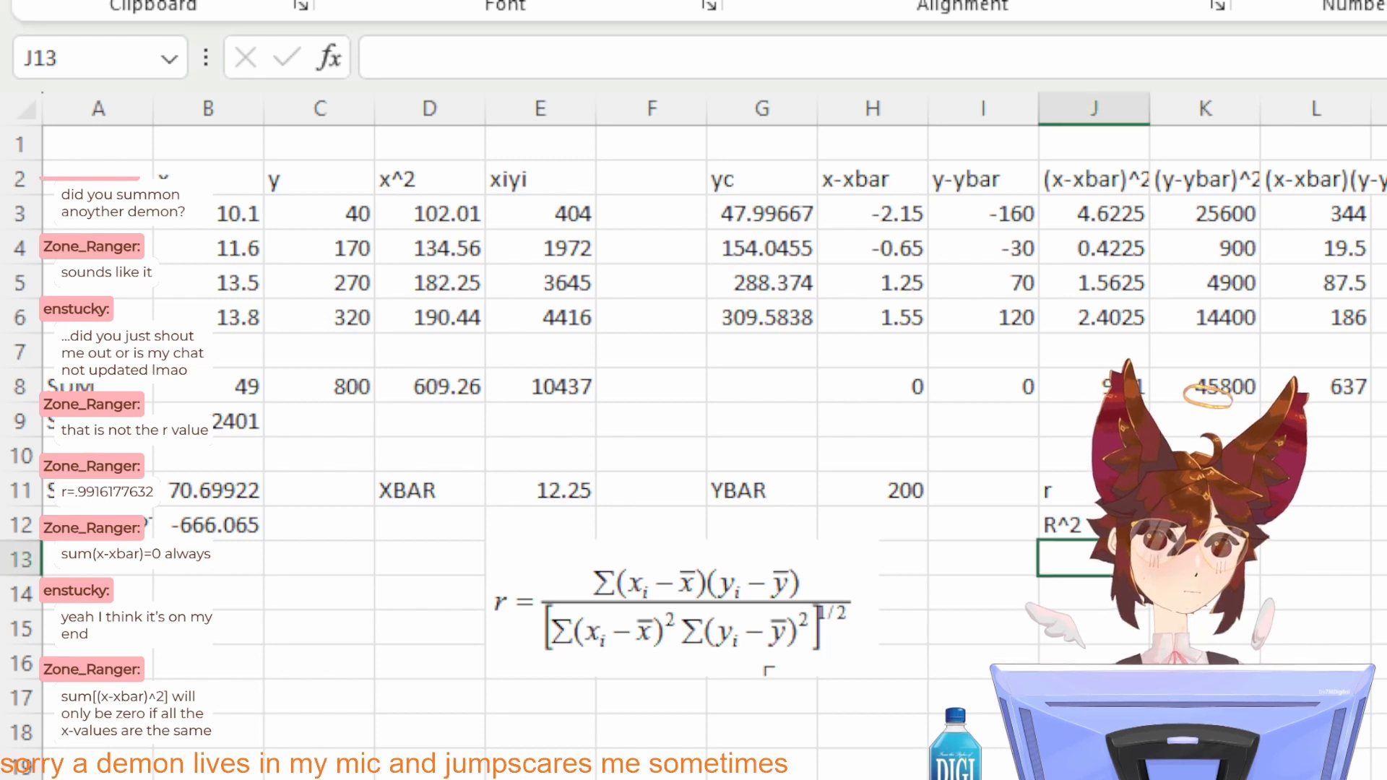
Step: Paste the copied R^2 formula picture and place it directly below the r formula picture
key("ctrl+v")
left_click_drag(1250, 605, 717, 771)
left_click(1205, 525)
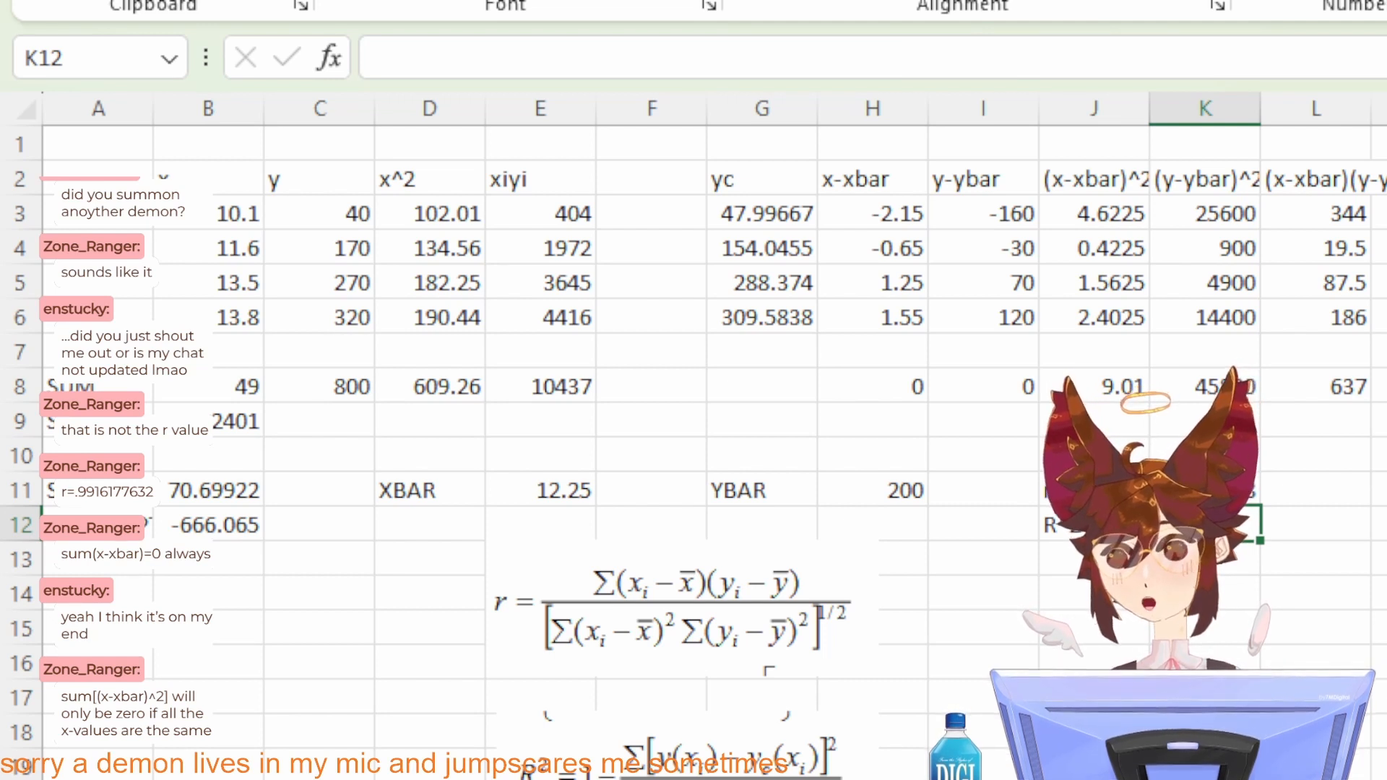
Step: Examine the fitted yc values, the y data and its sum against the pasted R^2 formula
left_click(752, 214)
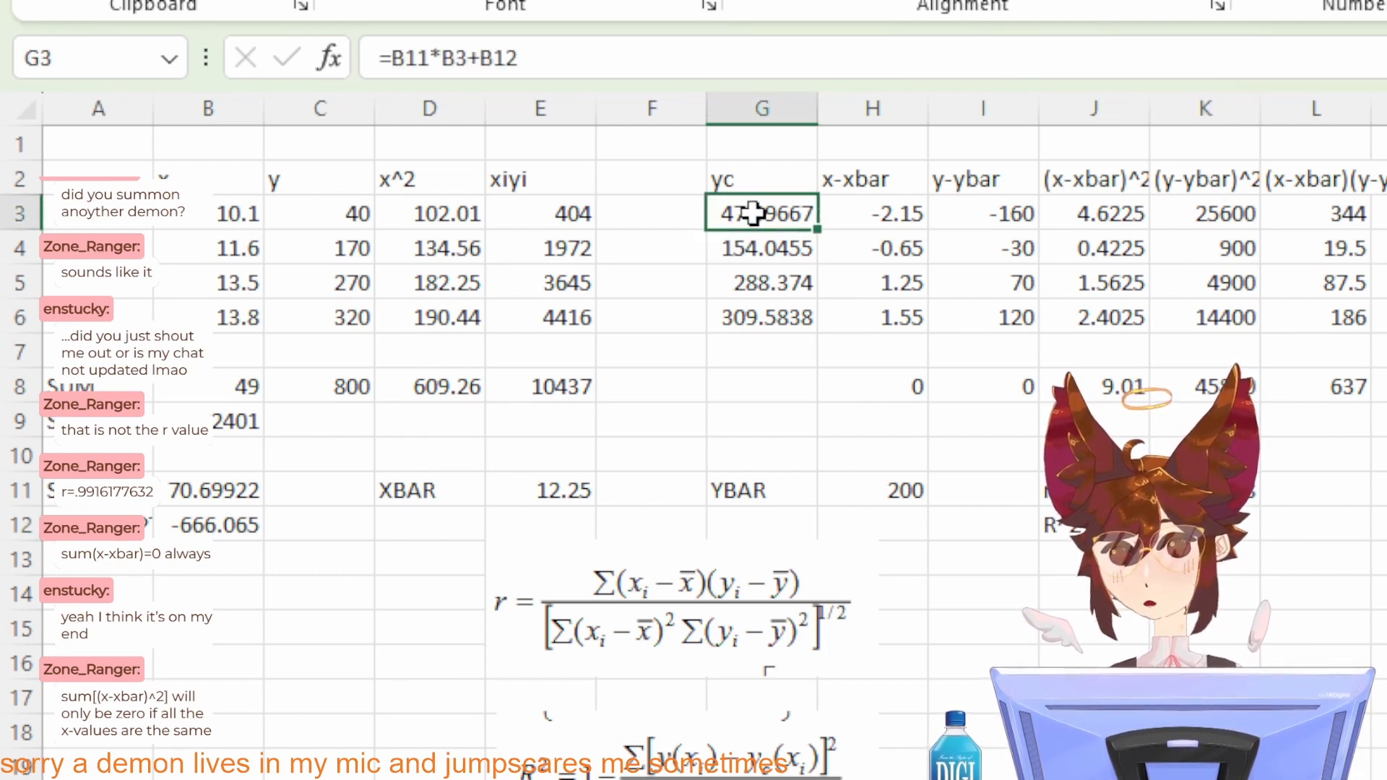
left_click(757, 315)
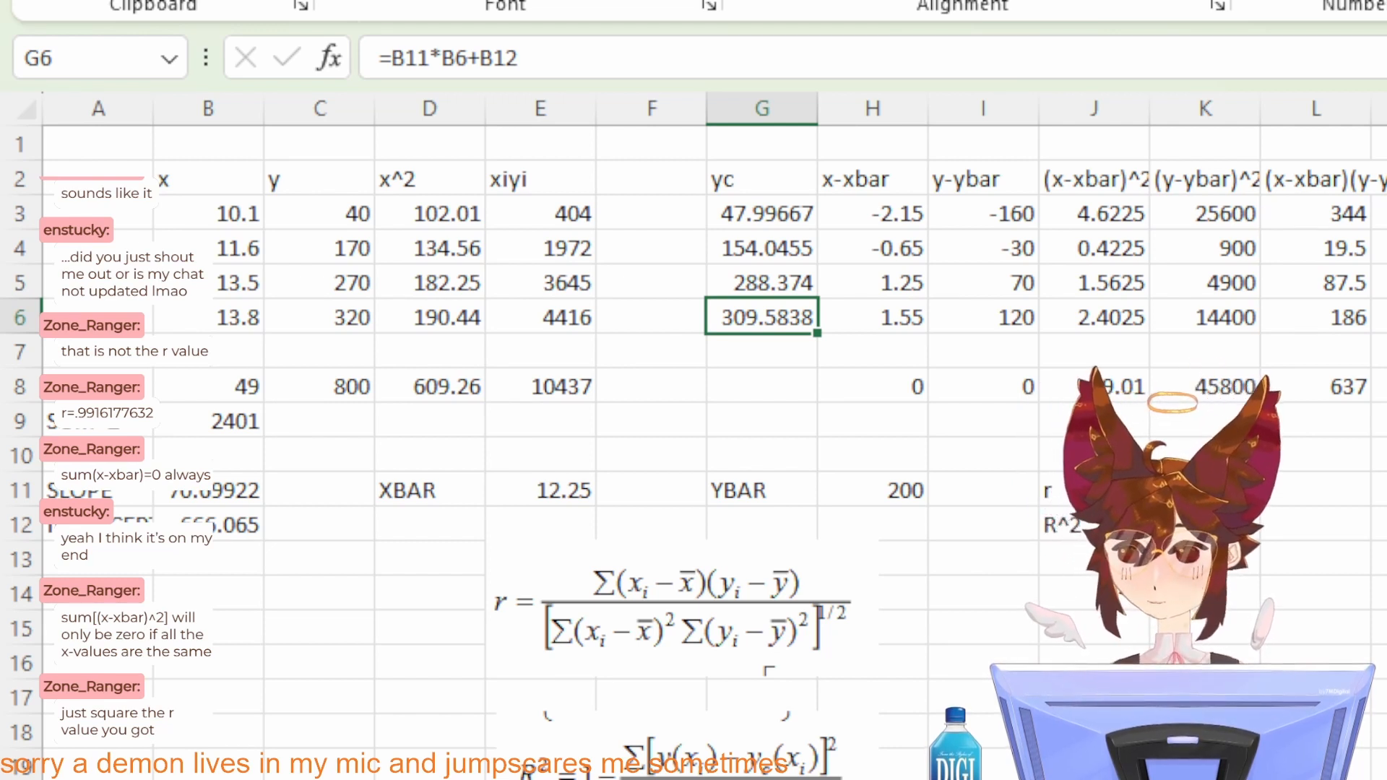
left_click(1205, 525)
left_click(1083, 592)
left_click(1199, 527)
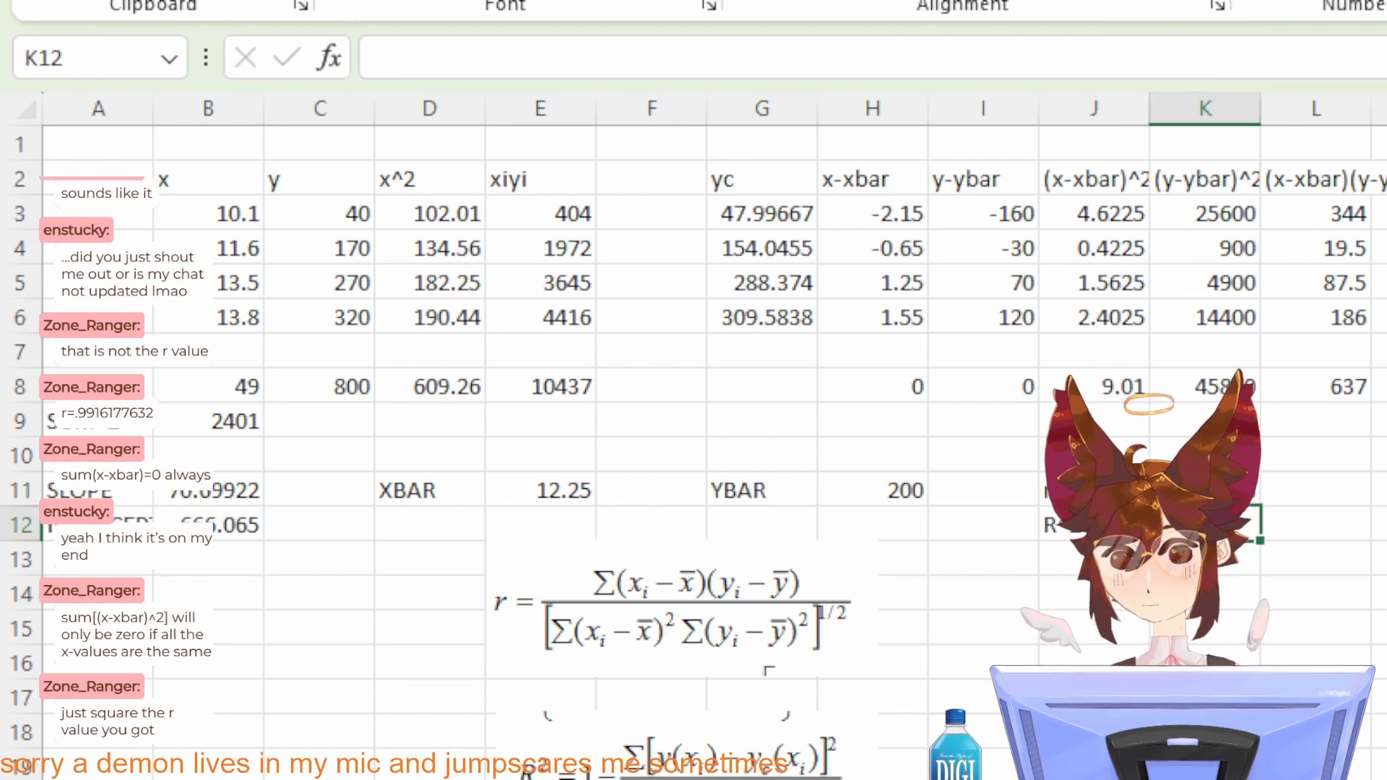
left_click(1071, 562)
left_click(1184, 560)
left_click(687, 656)
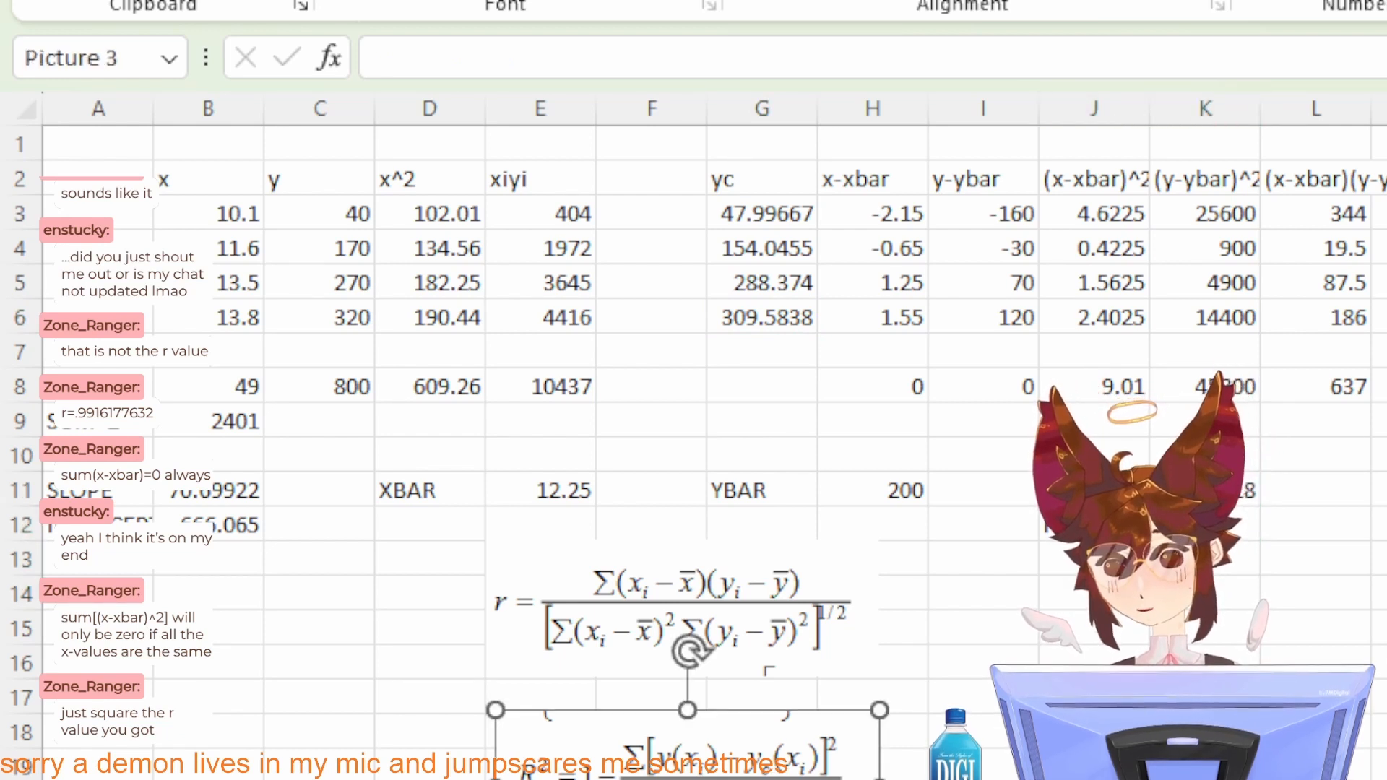
left_click(1205, 765)
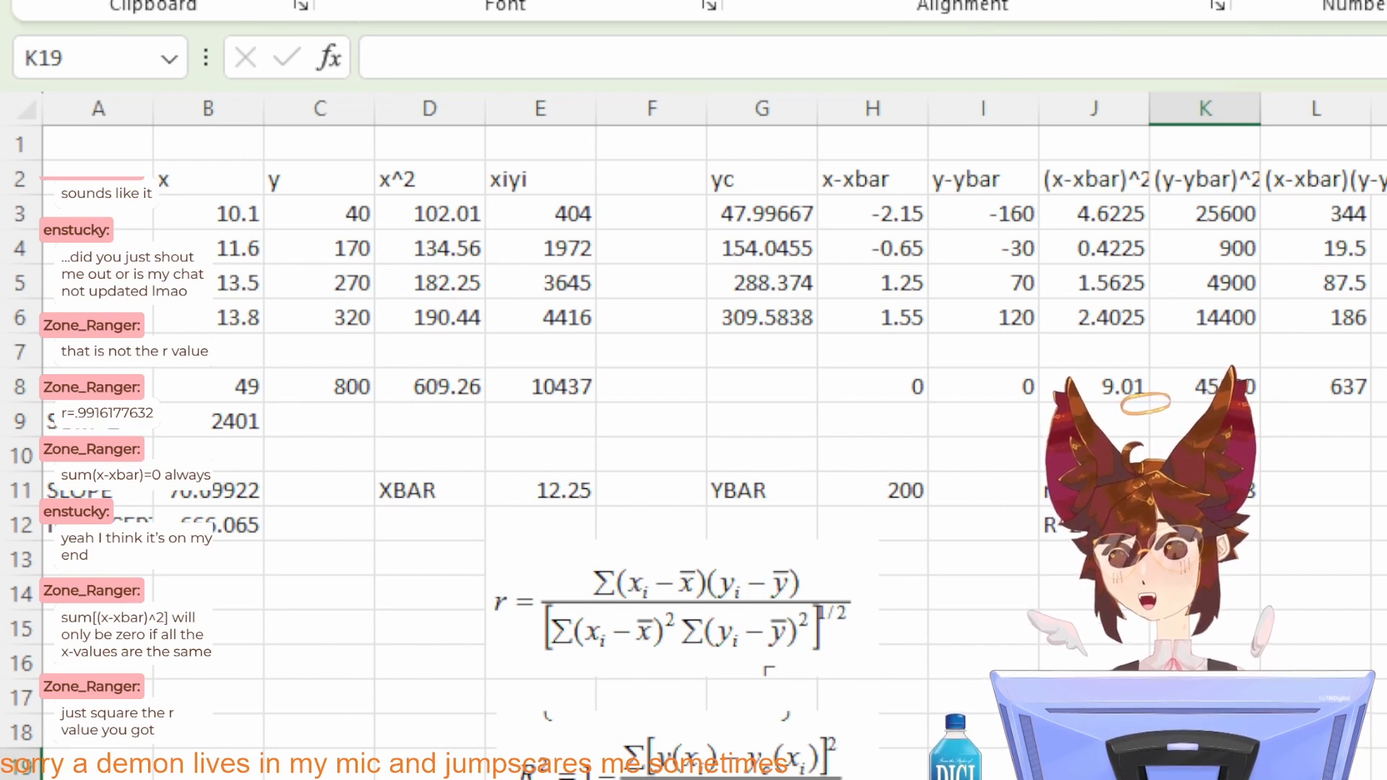
left_click(364, 213)
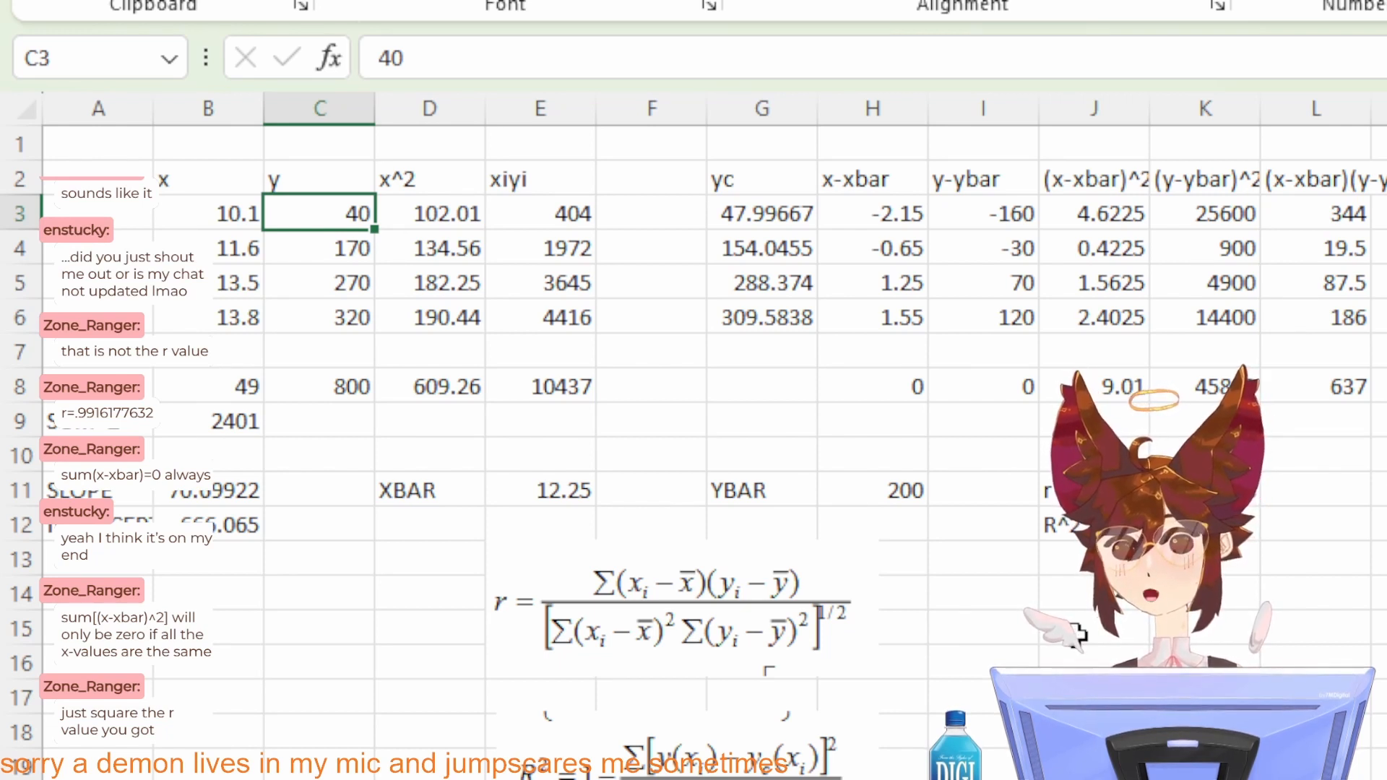
left_click(333, 379)
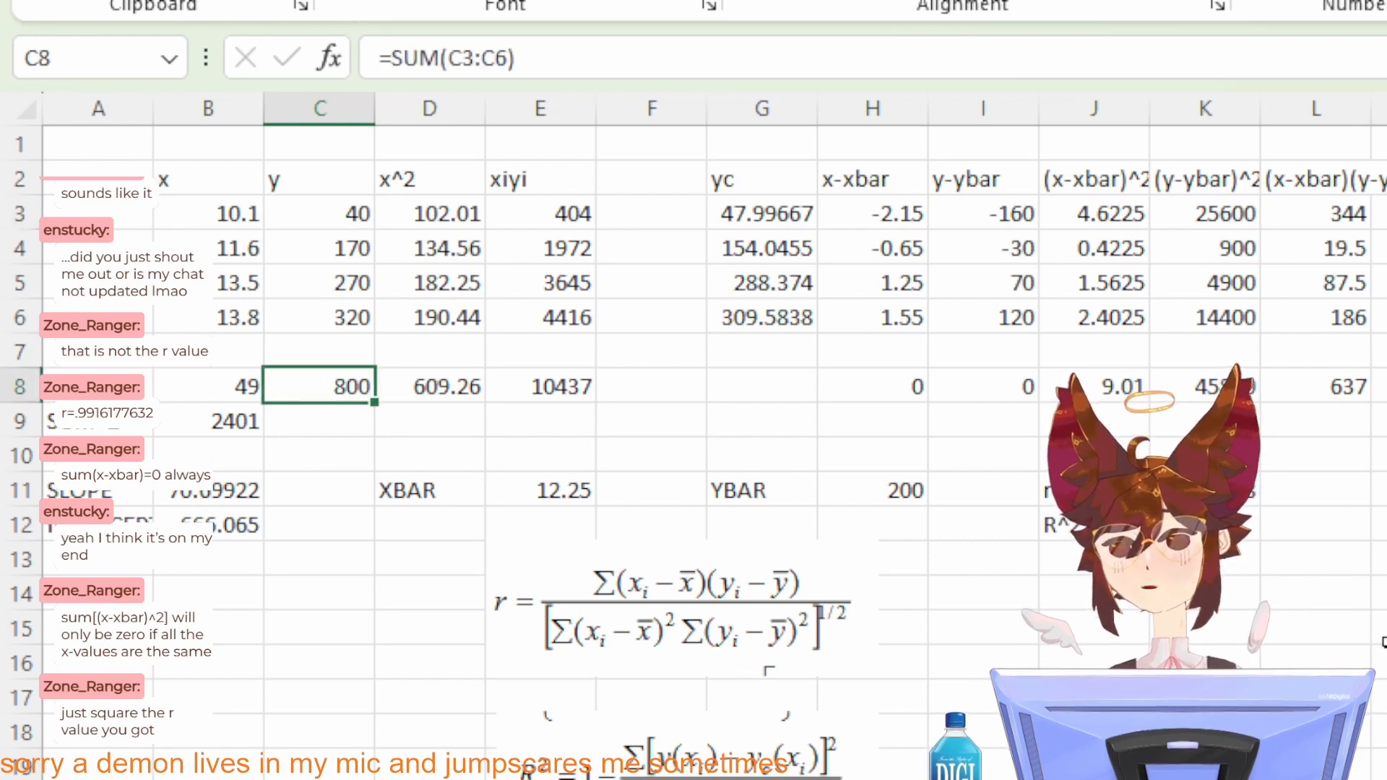
double_click(321, 214)
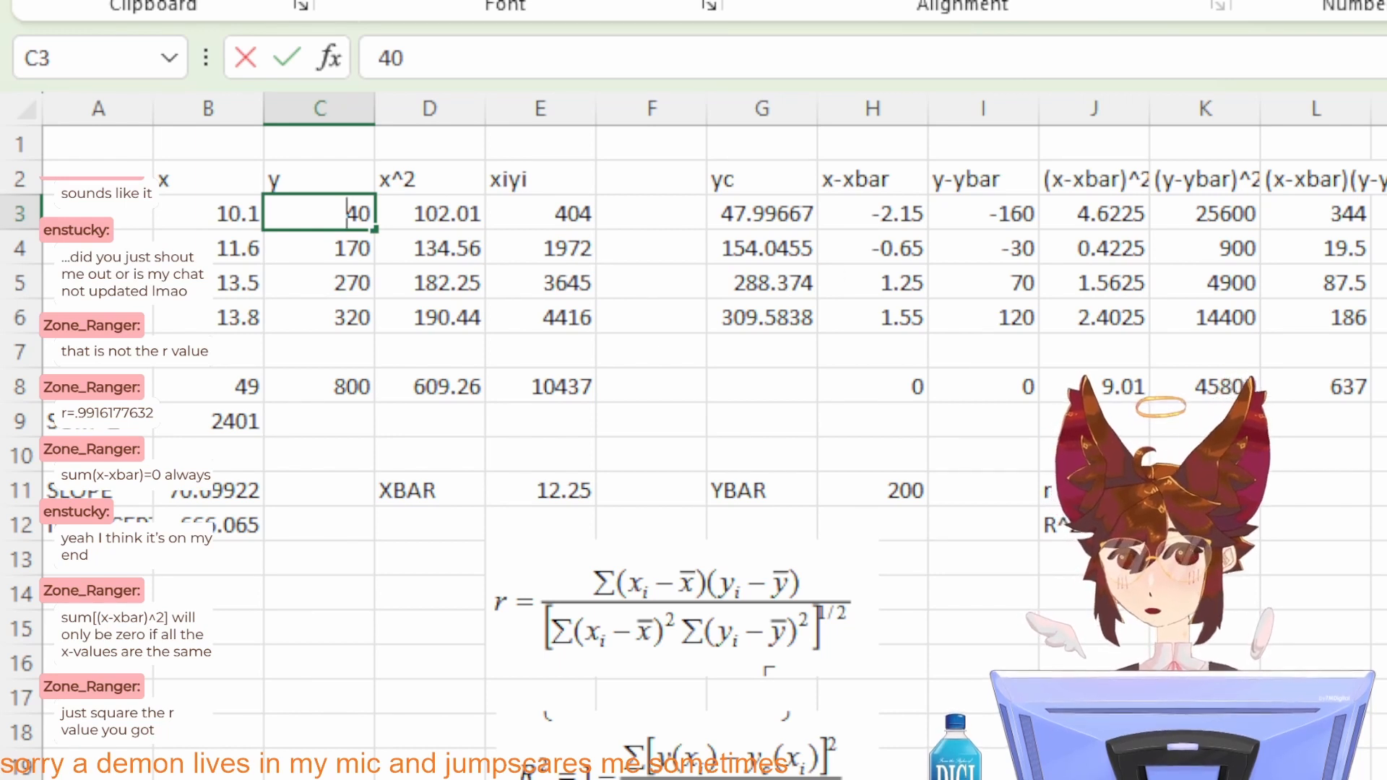
left_click(1386, 214)
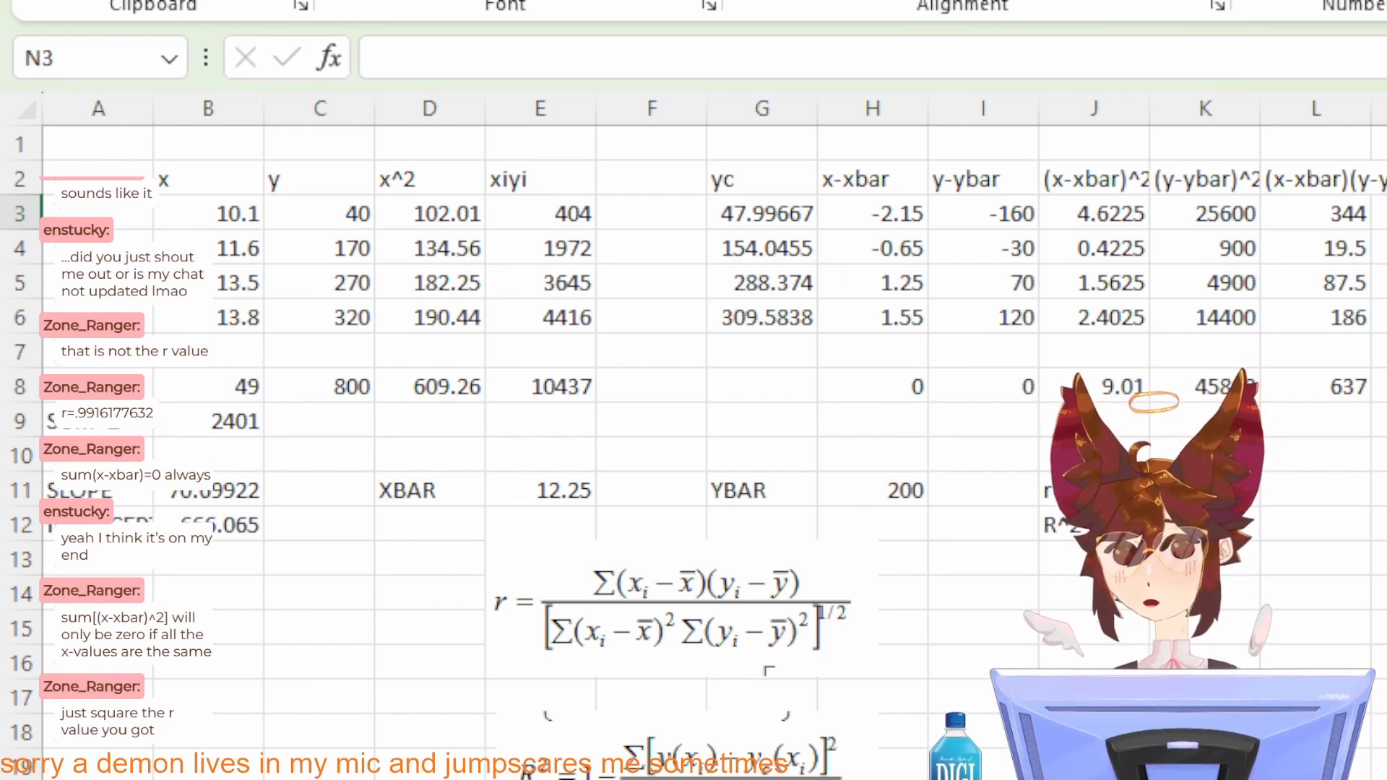
key("Up")
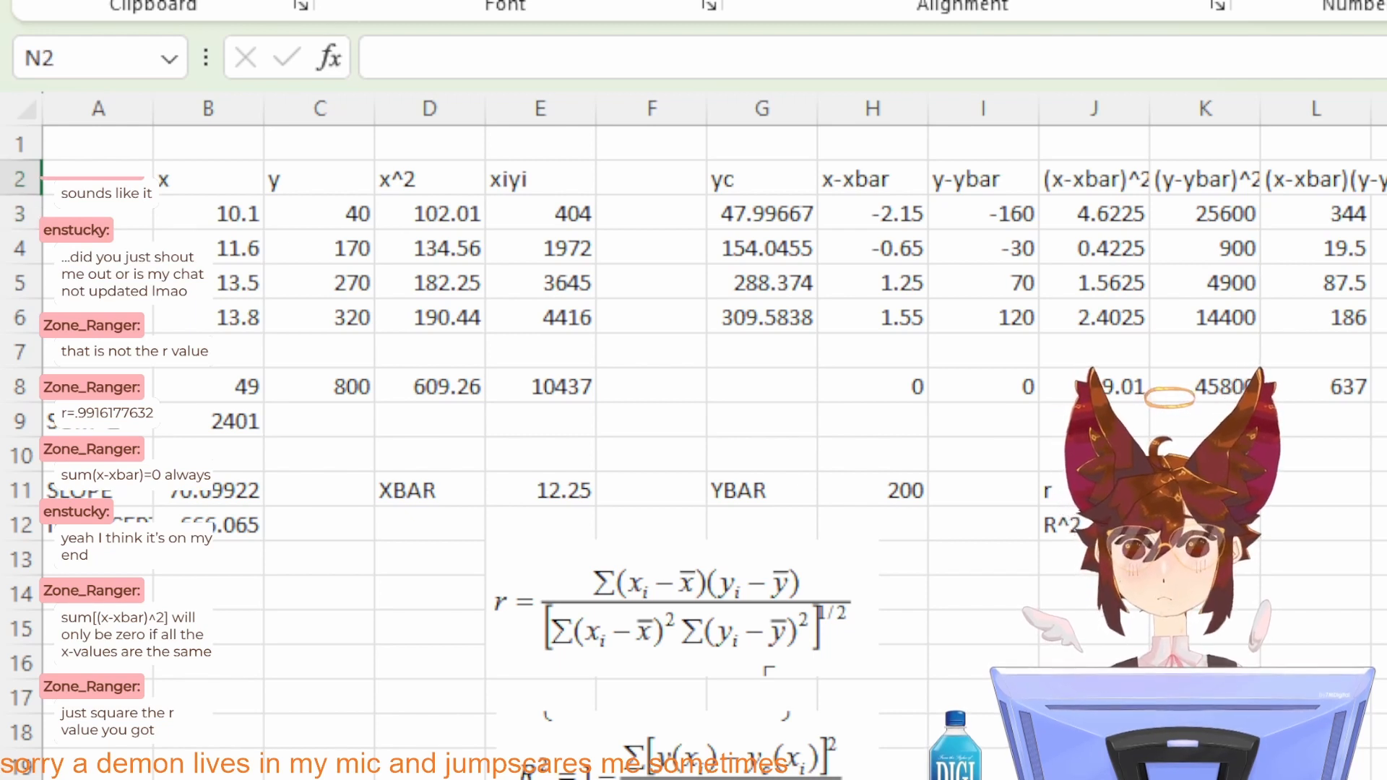
Step: Label cell N2 as y-yc
type("y")
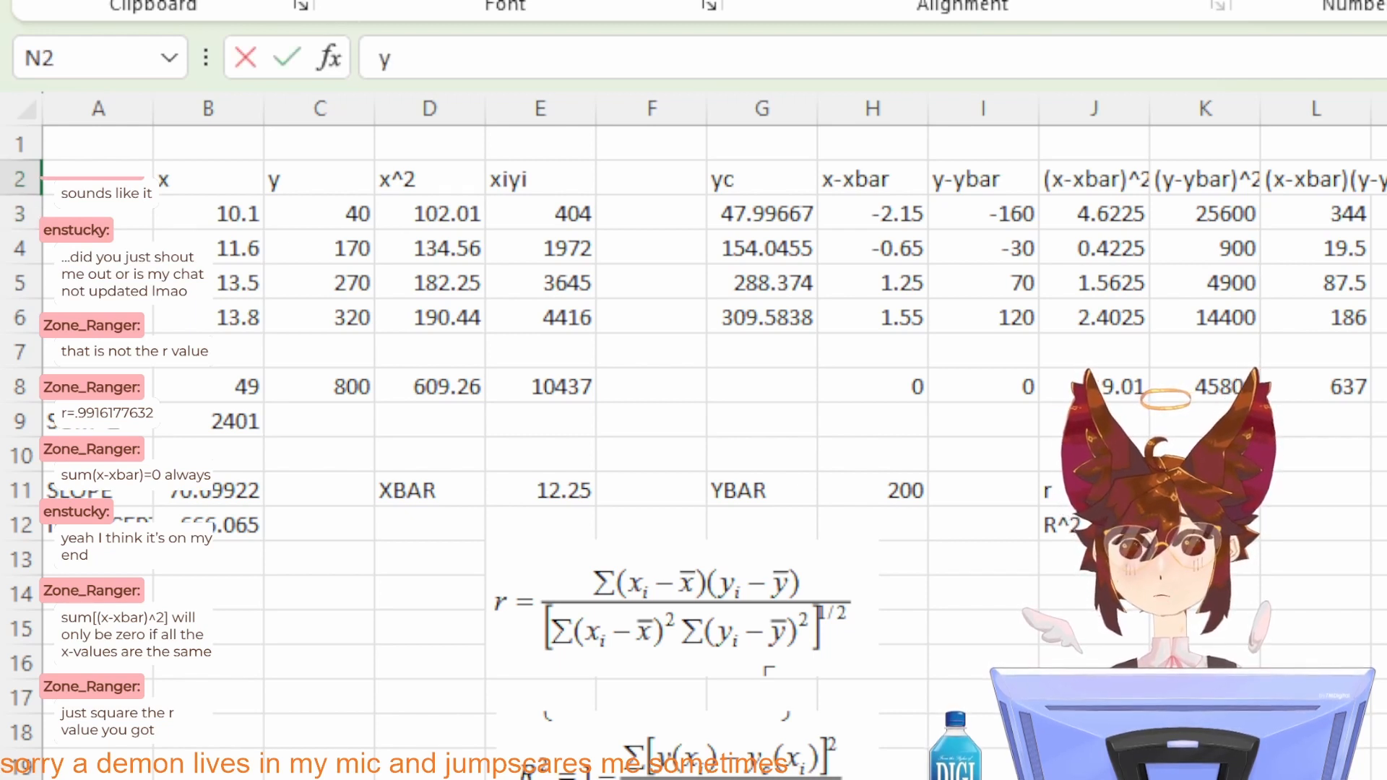
type("-yc")
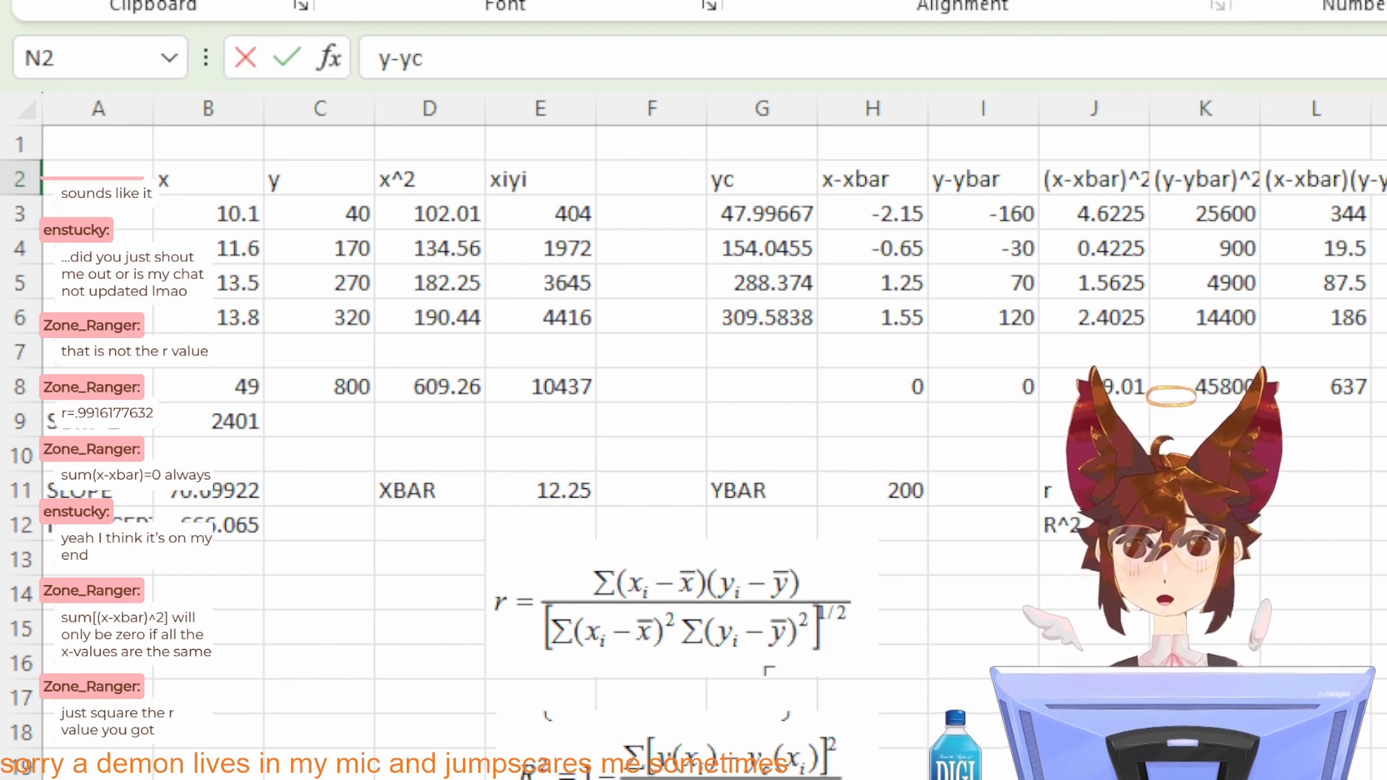
key("Return")
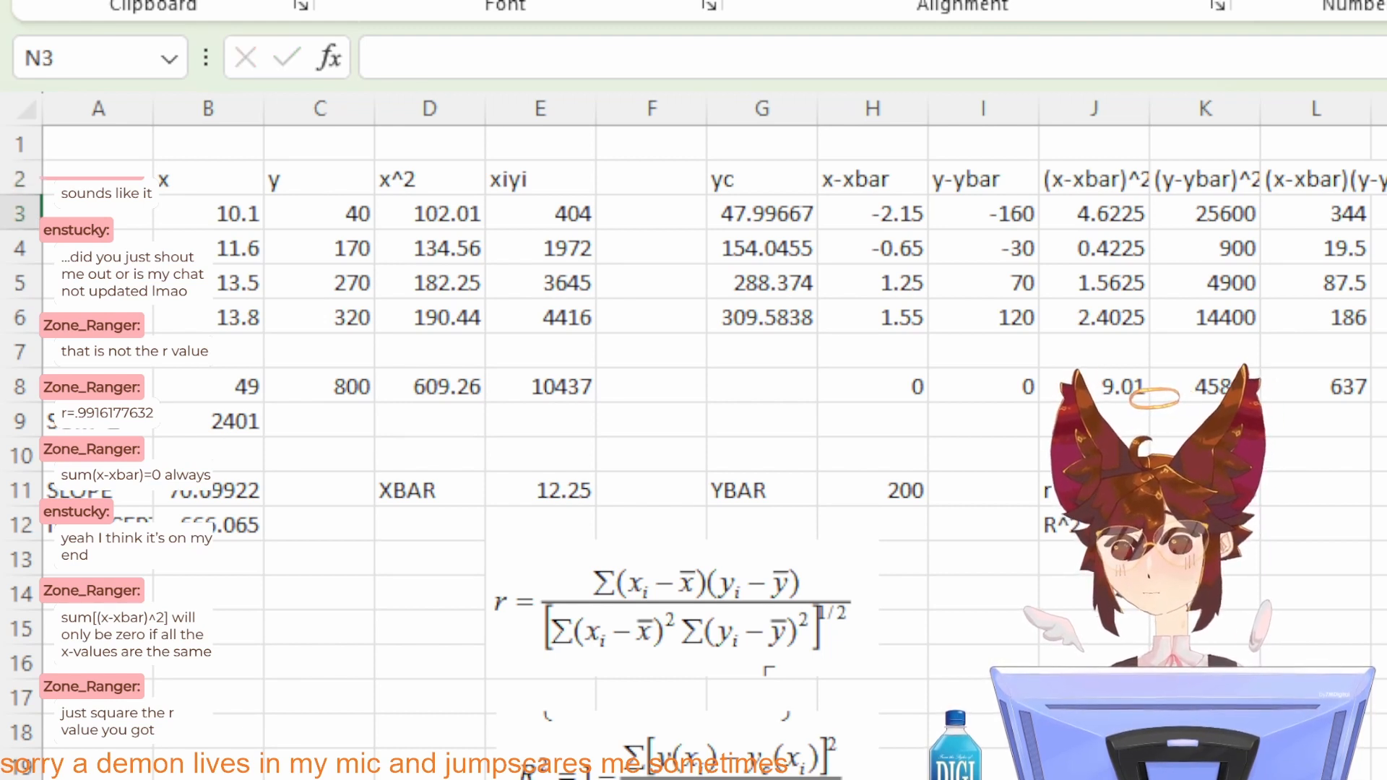
Step: Compute the squared difference between y and yc in N3 with =(C3-G3)^2
type("=")
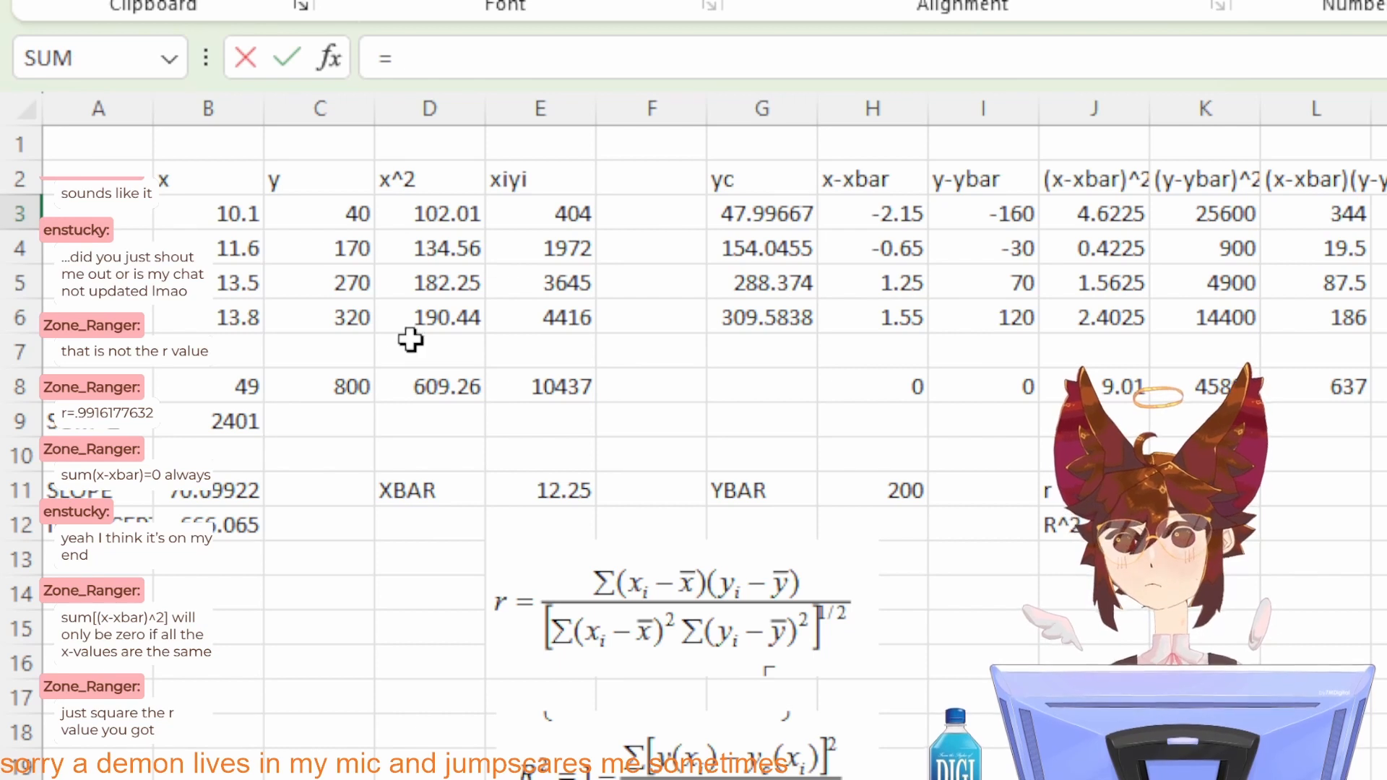
left_click(304, 231)
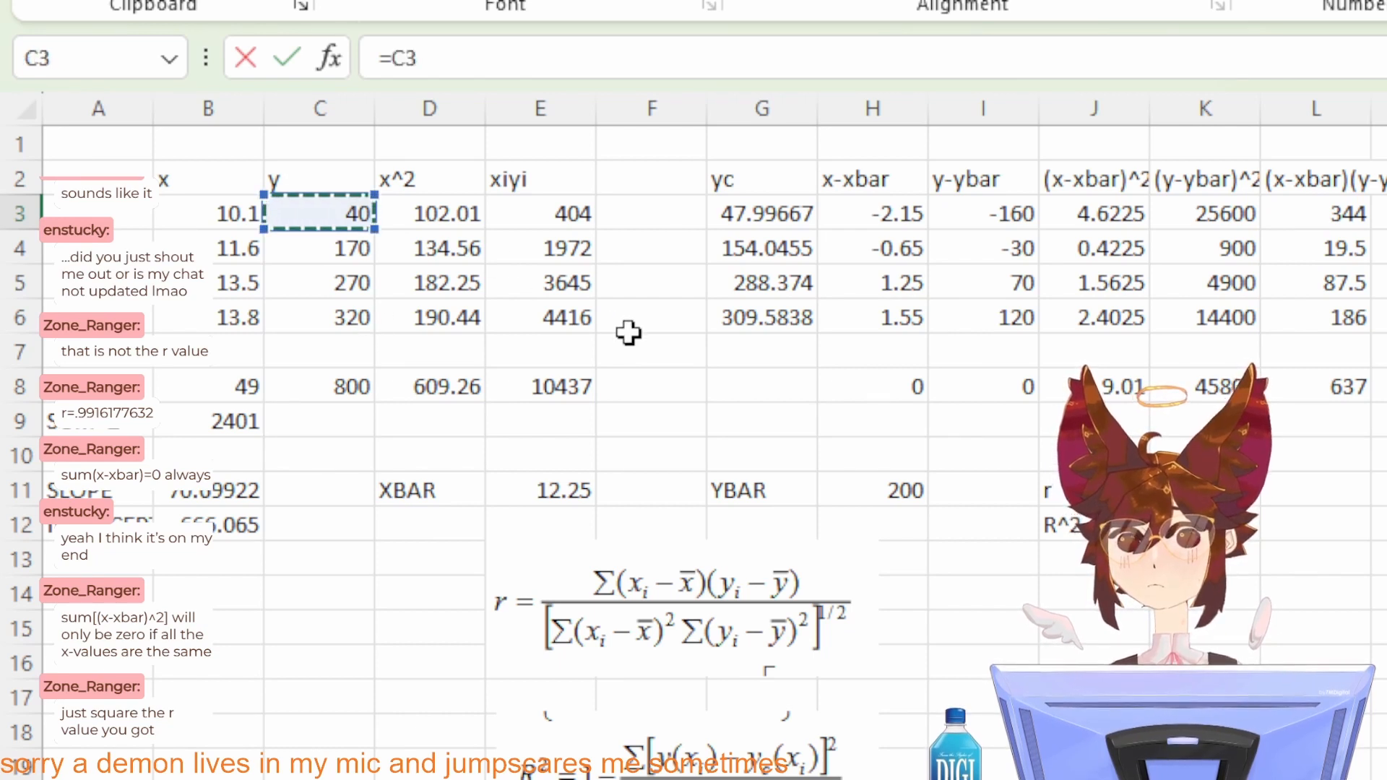
type("-")
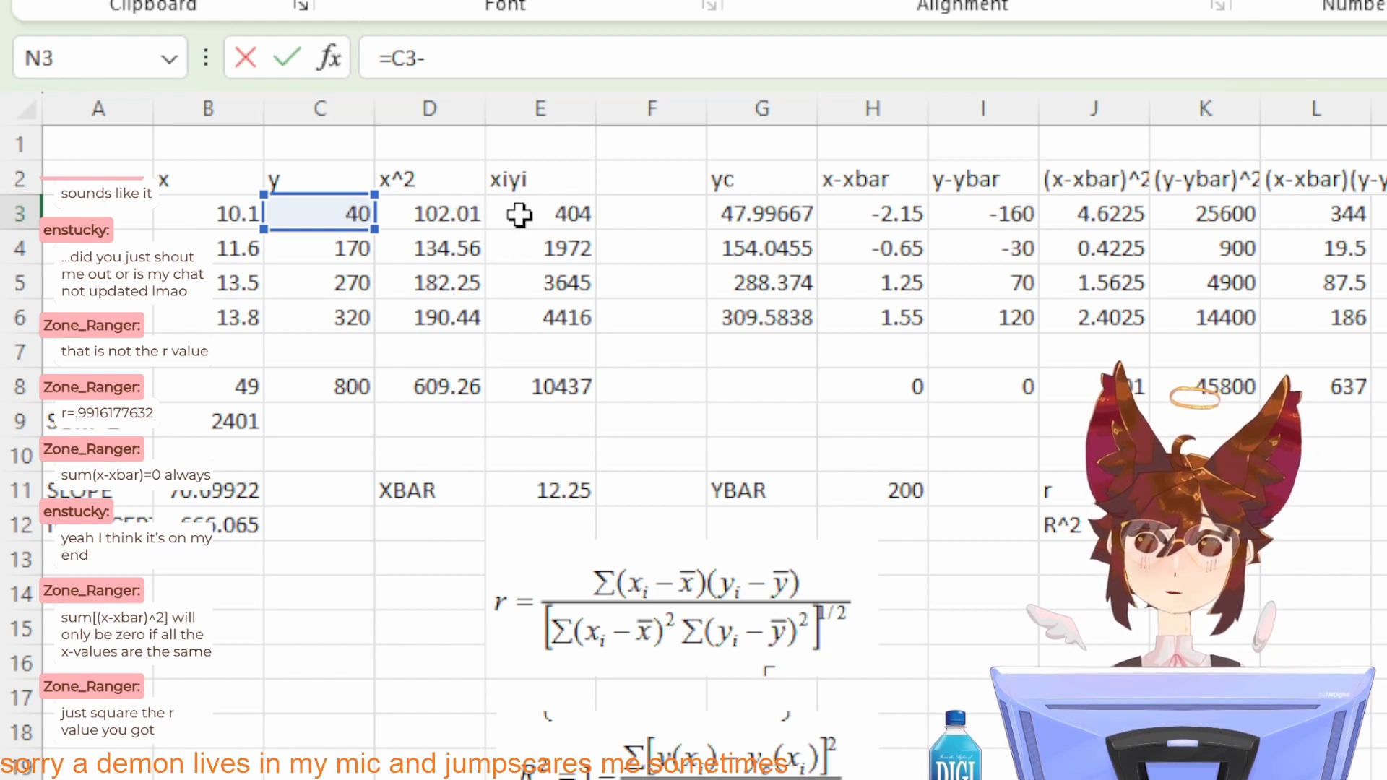
left_click(745, 216)
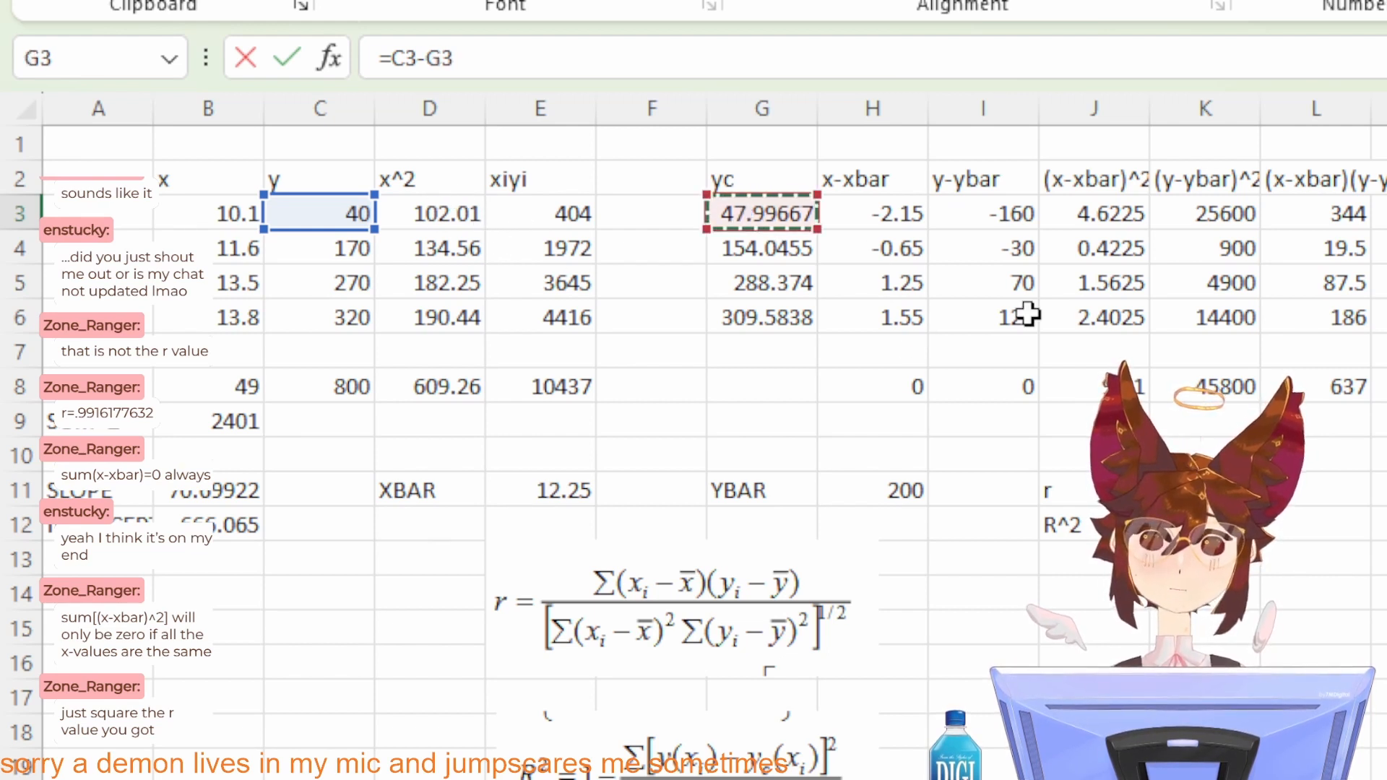
type(")")
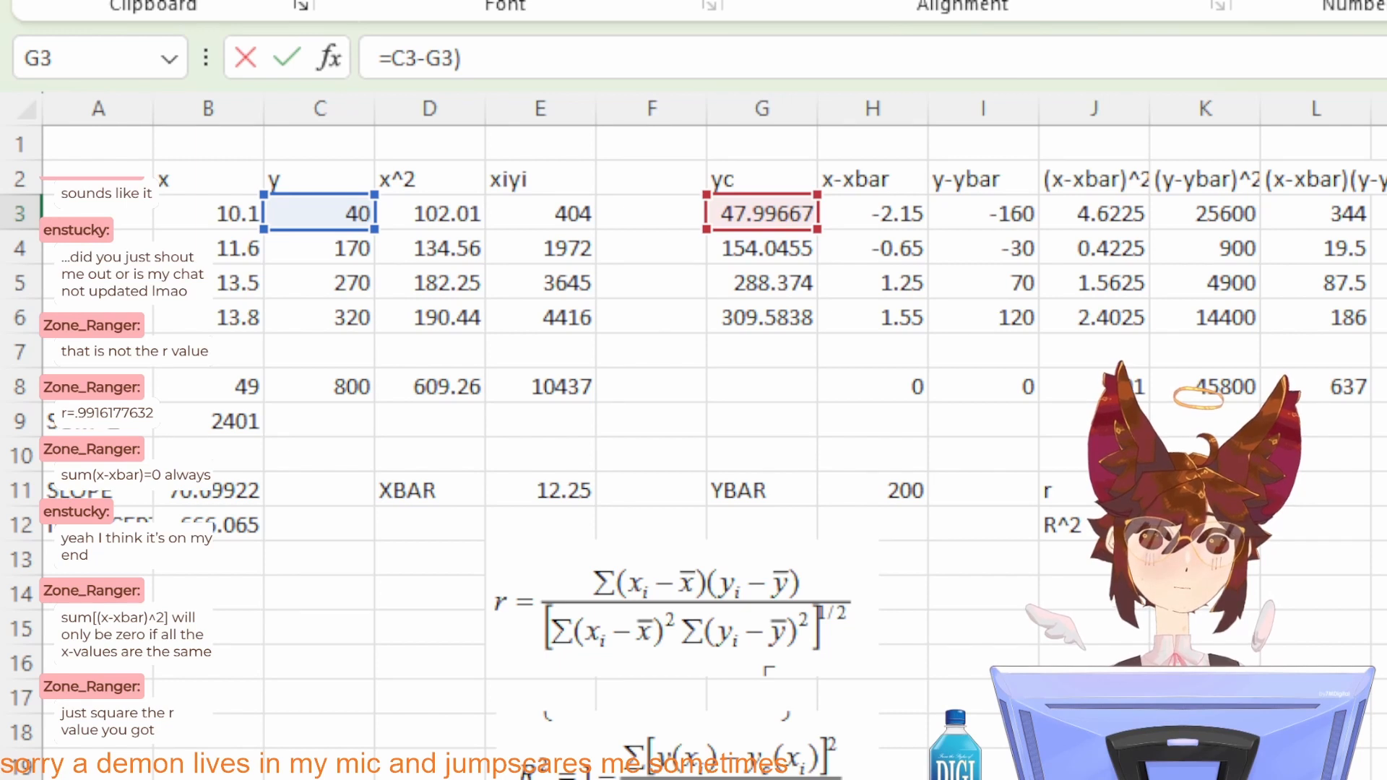
type("(")
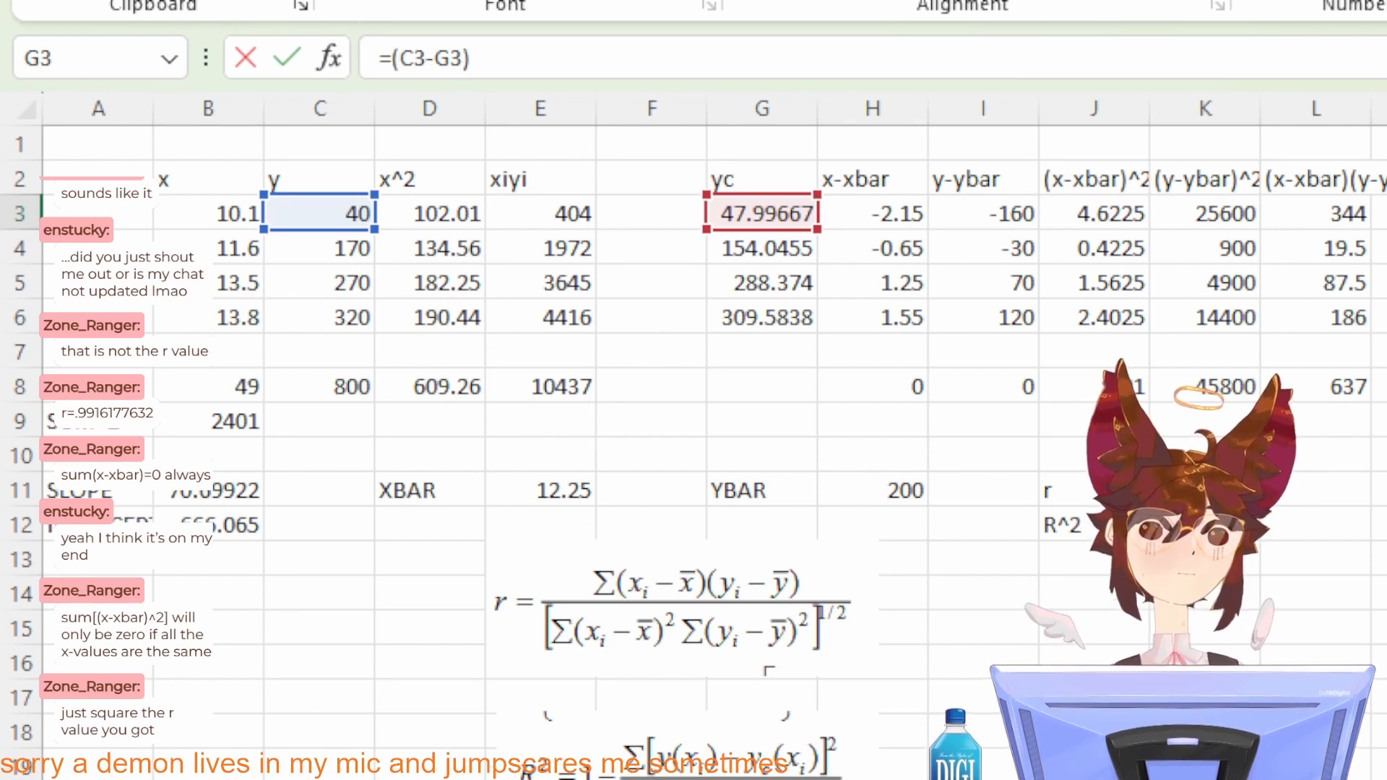
type("^2")
key("Return")
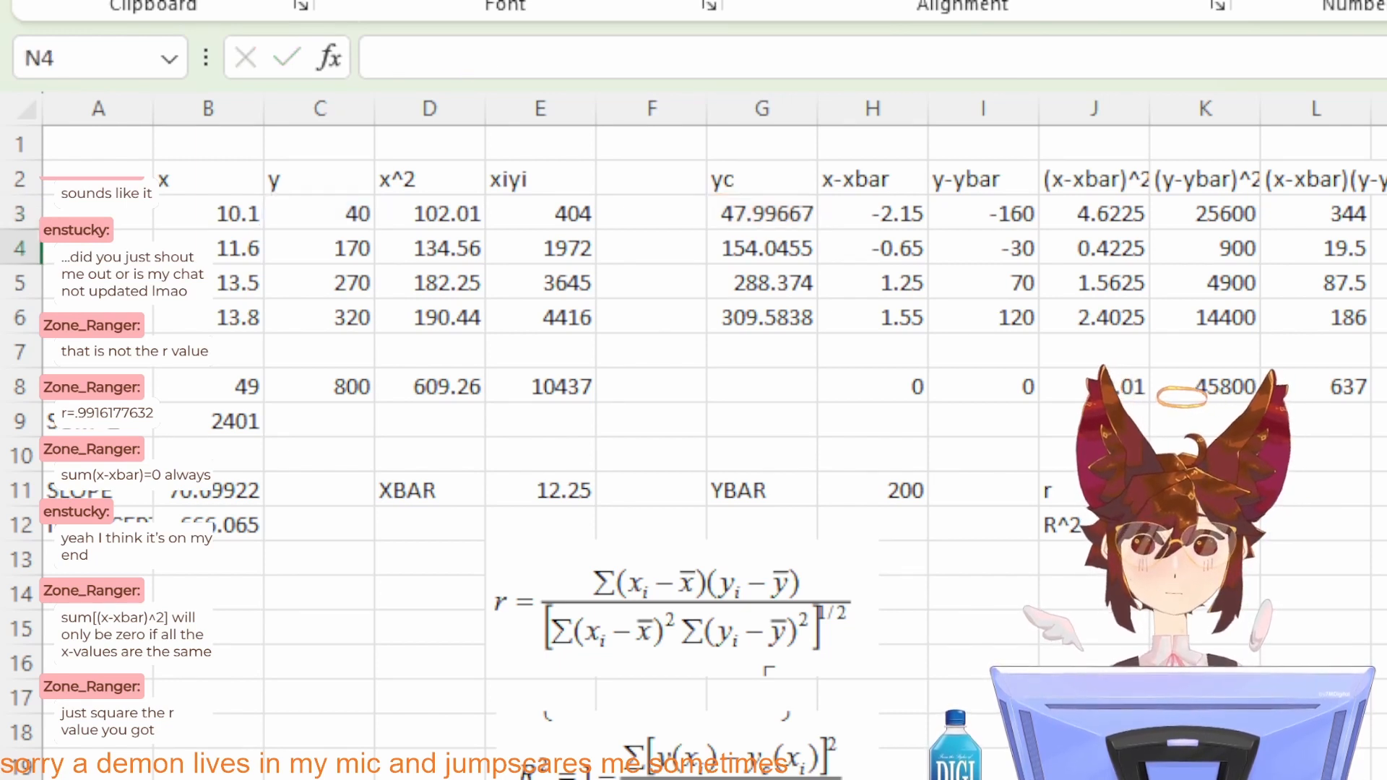
Step: Fill the squared-difference formula from N3 down through N6 and total the column in N8 with =SUM(N3:N6)
key("Up")
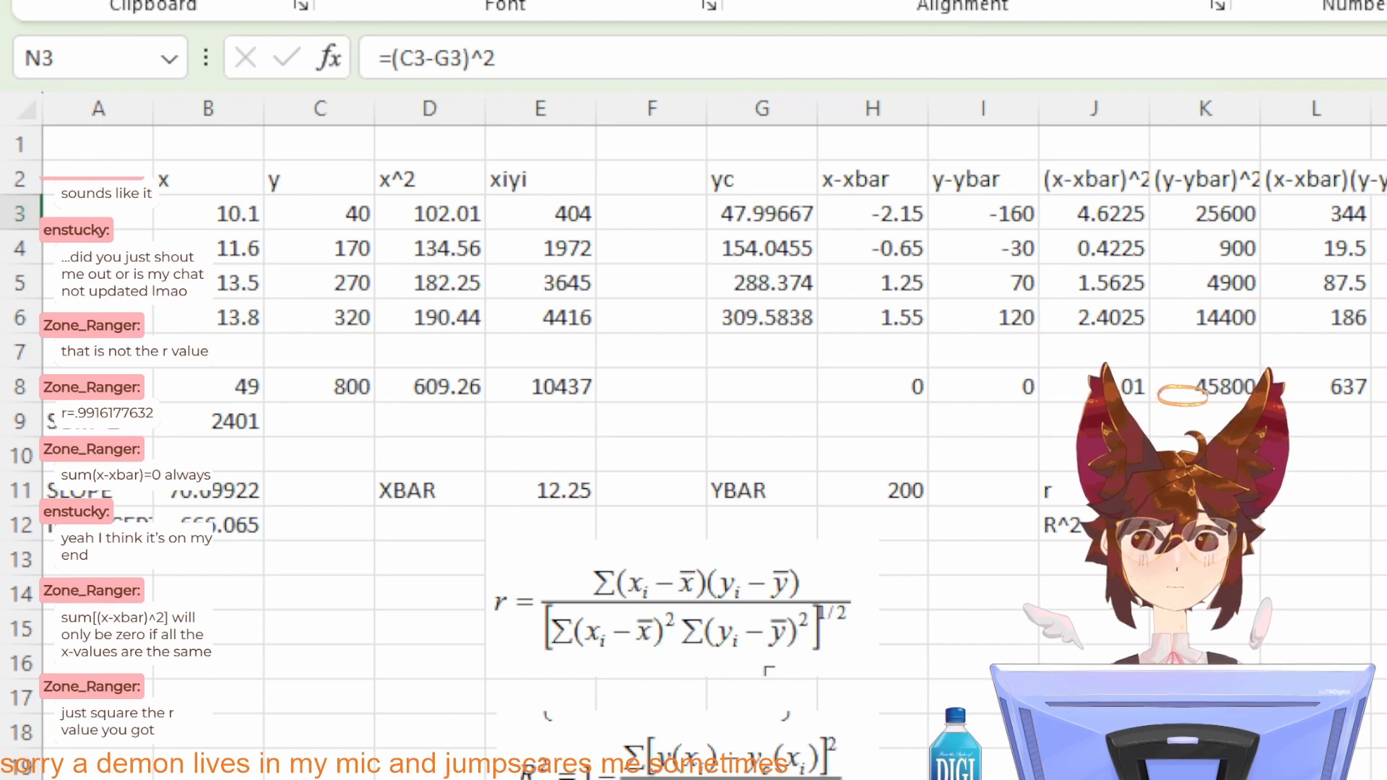
key("shift+Down")
key("shift+Down")
key("shift+Down")
left_click(1386, 387)
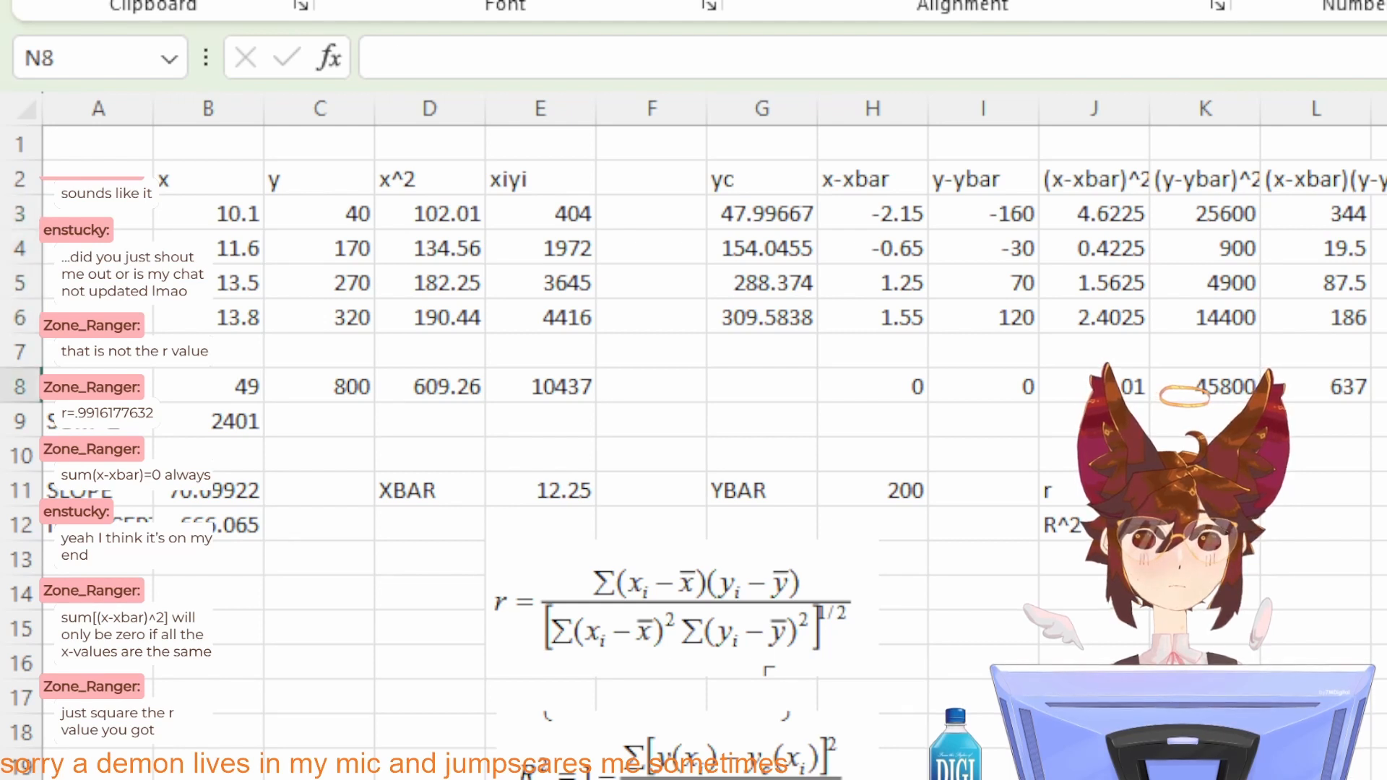
left_click(1328, 391)
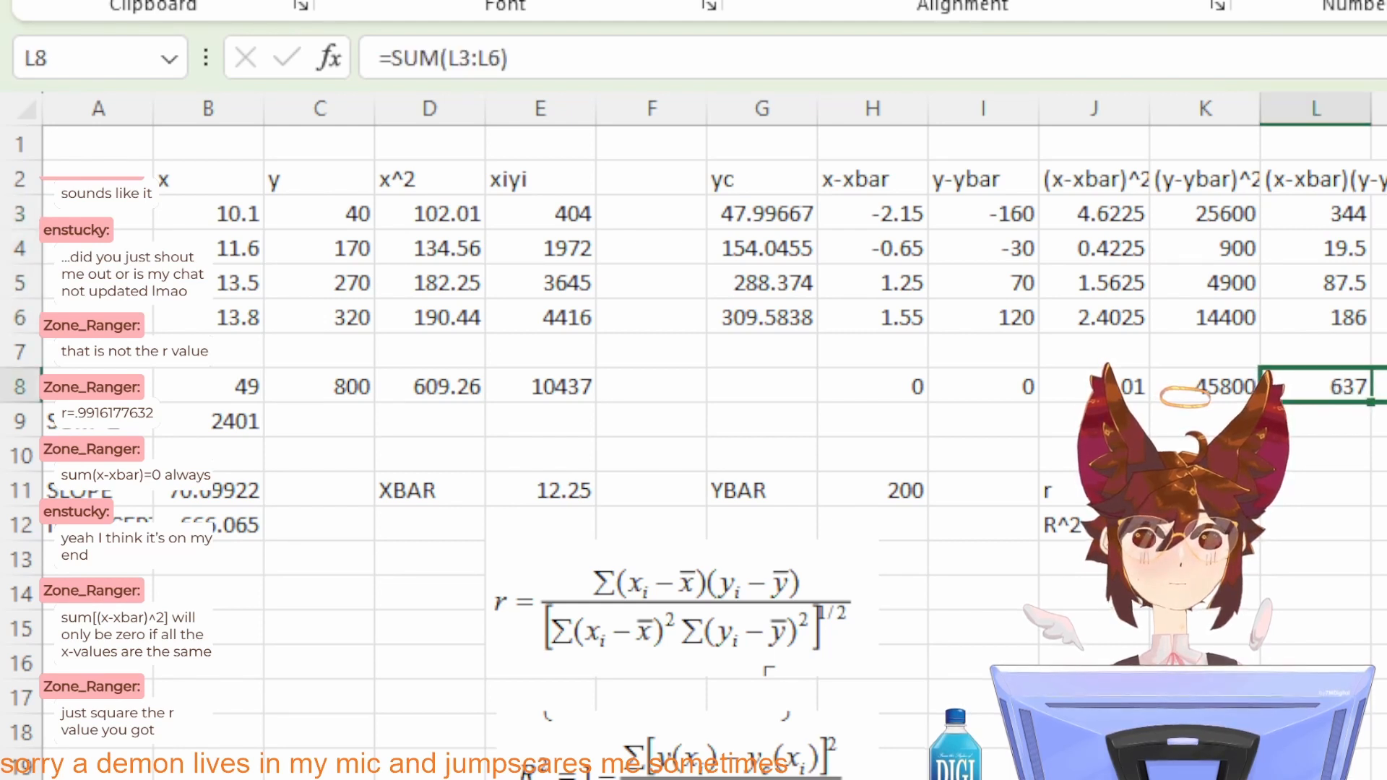
left_click(1383, 390)
double_click(1383, 390)
key("Return")
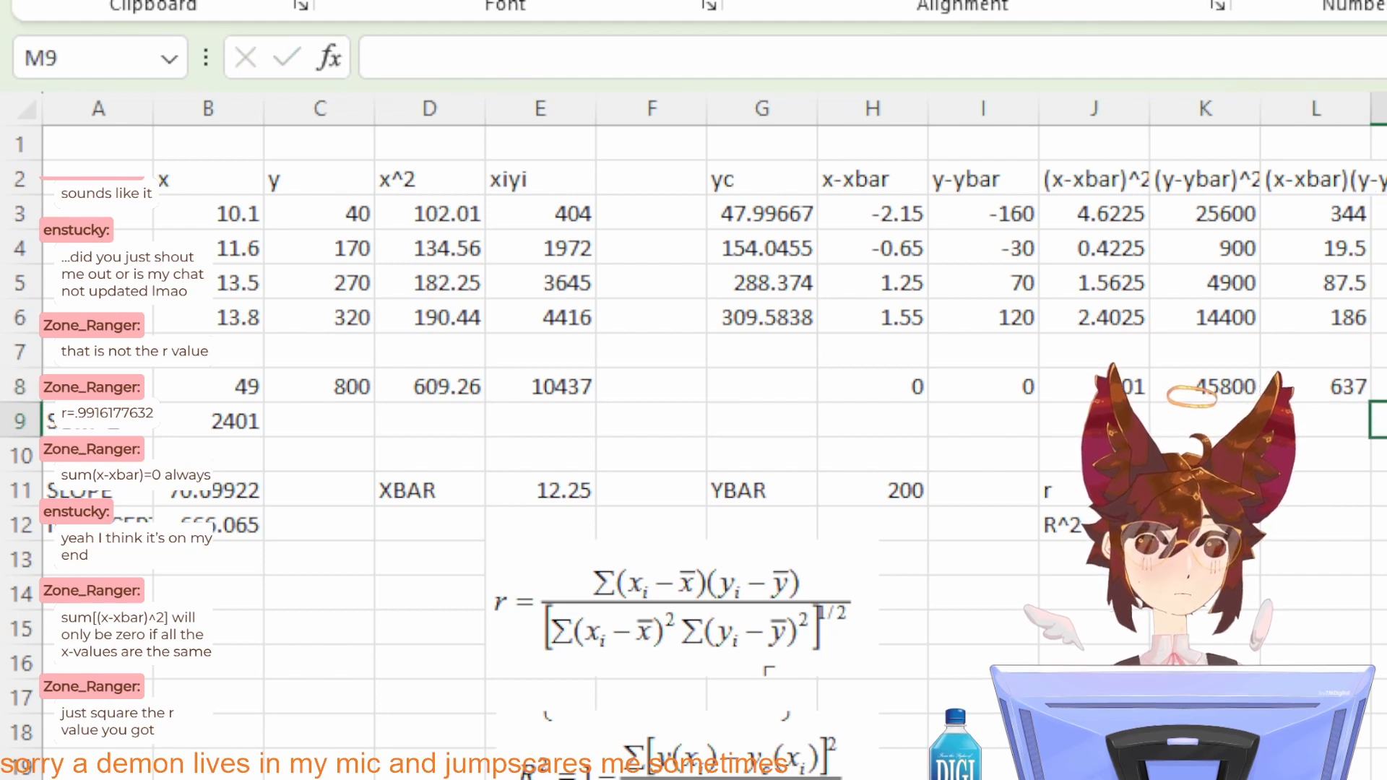
left_click(1386, 389)
Step: Change the heading in N2 to (y-yc)^2
double_click(1386, 179)
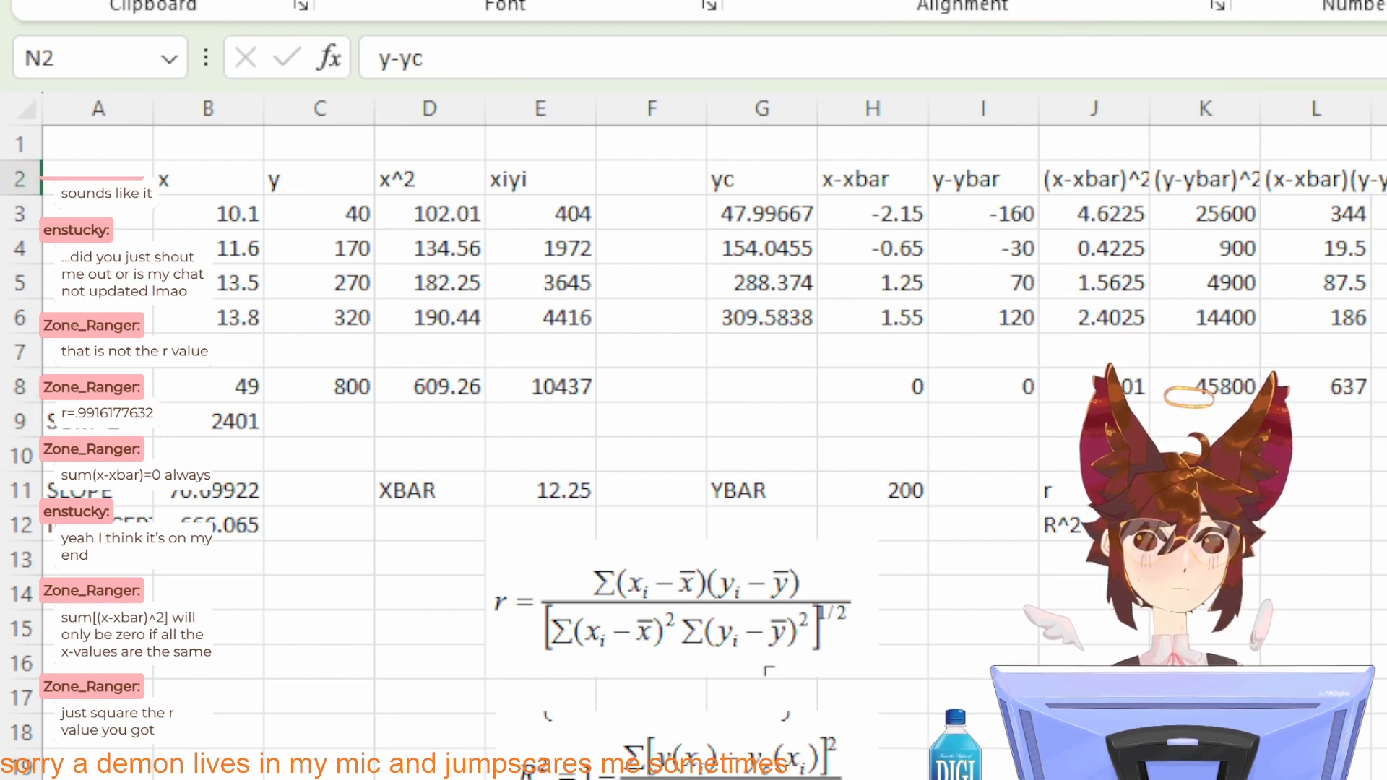
type(")")
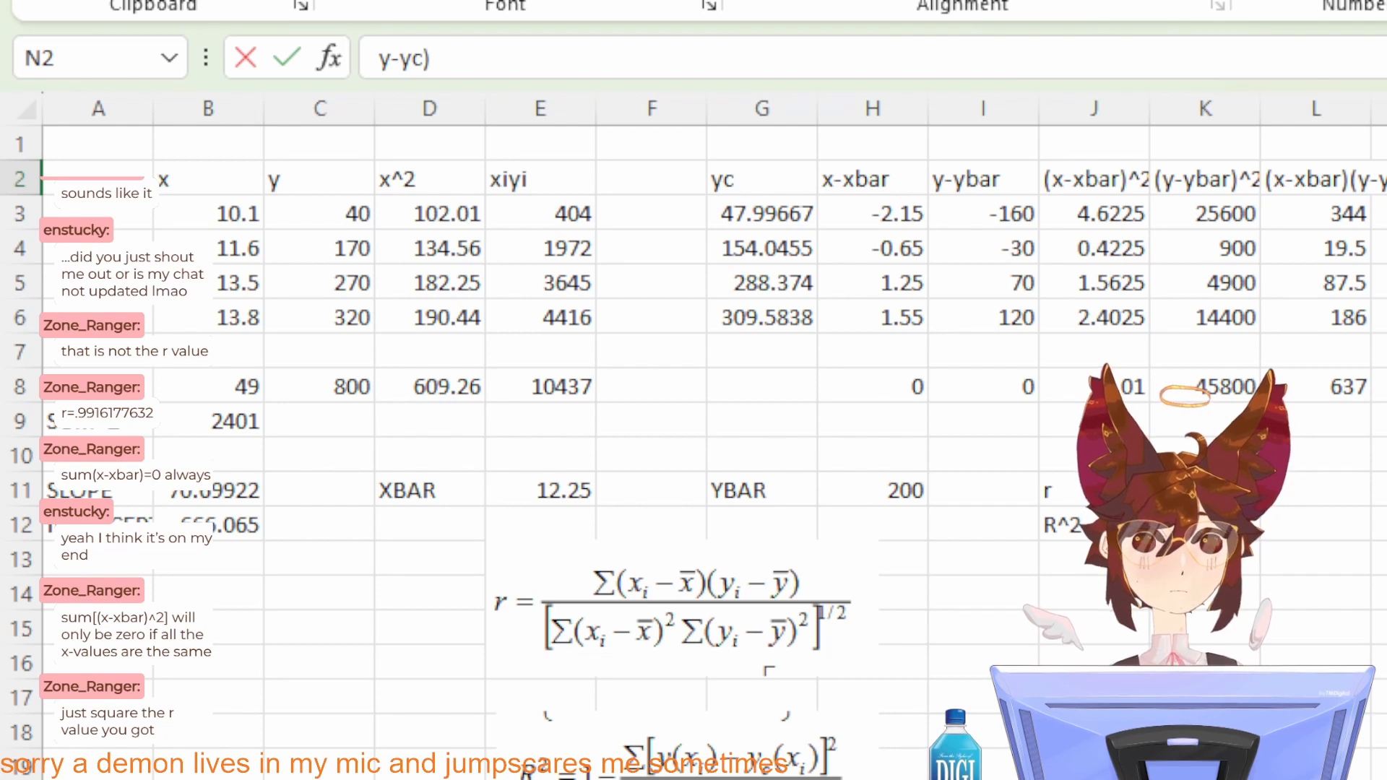
key("Home")
type("(")
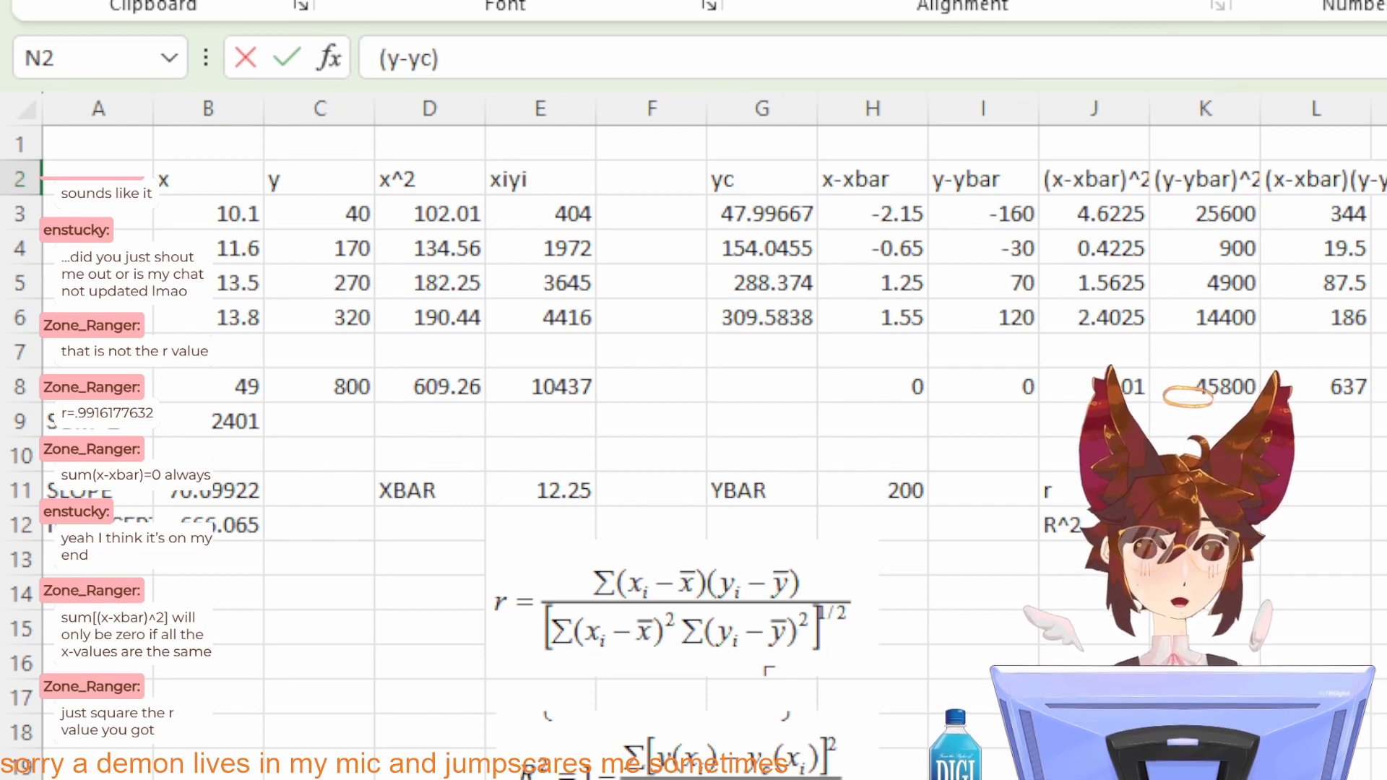
key("End")
type("^")
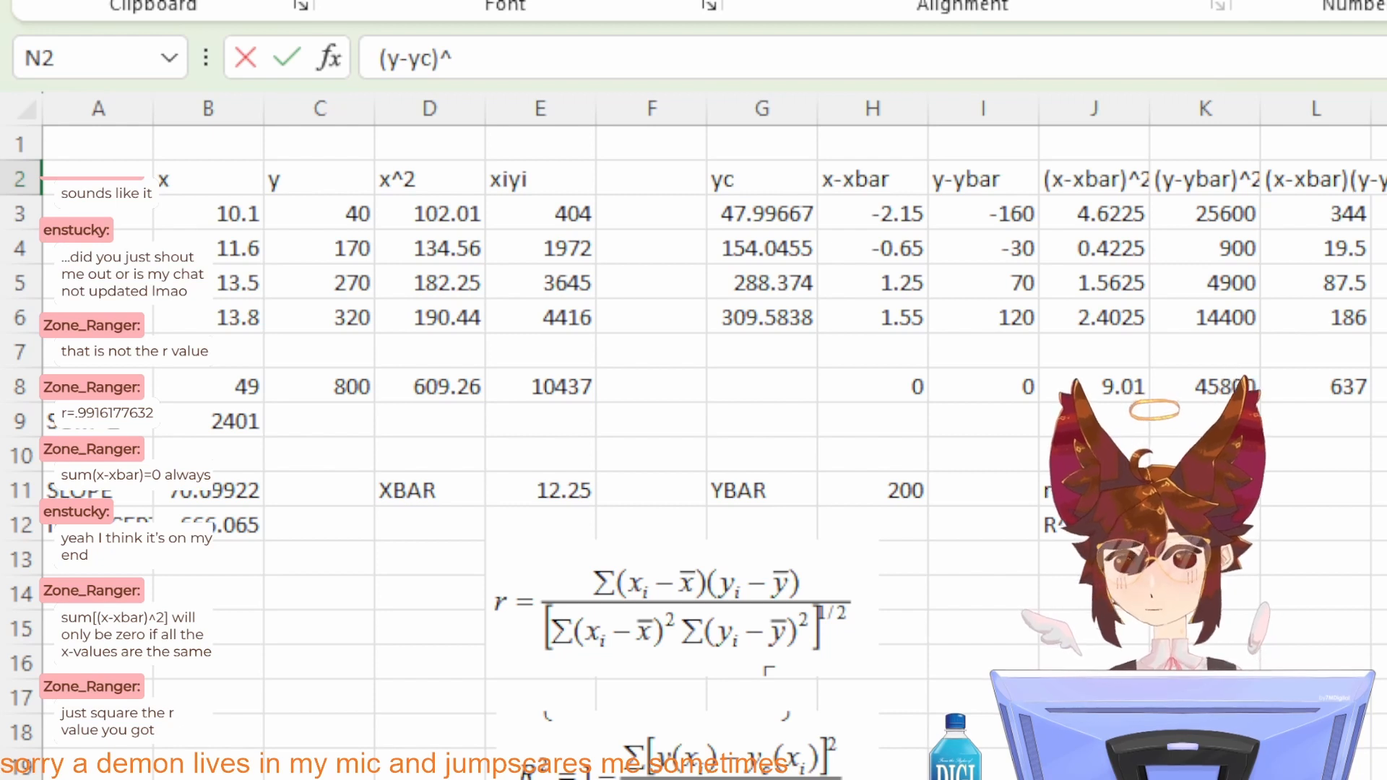
type("2")
key("Return")
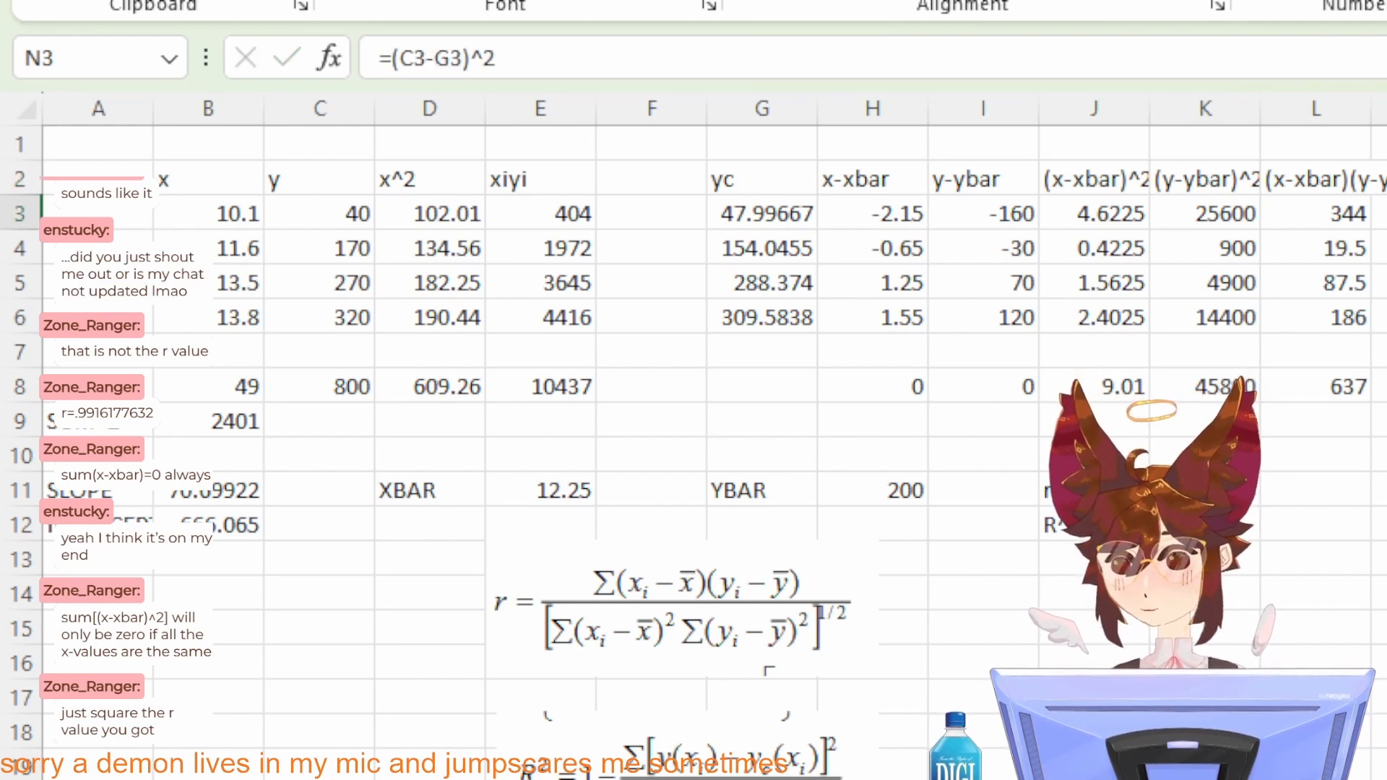
Step: Label cell O2 as (y-ybar)^2
key("Up")
key("Right")
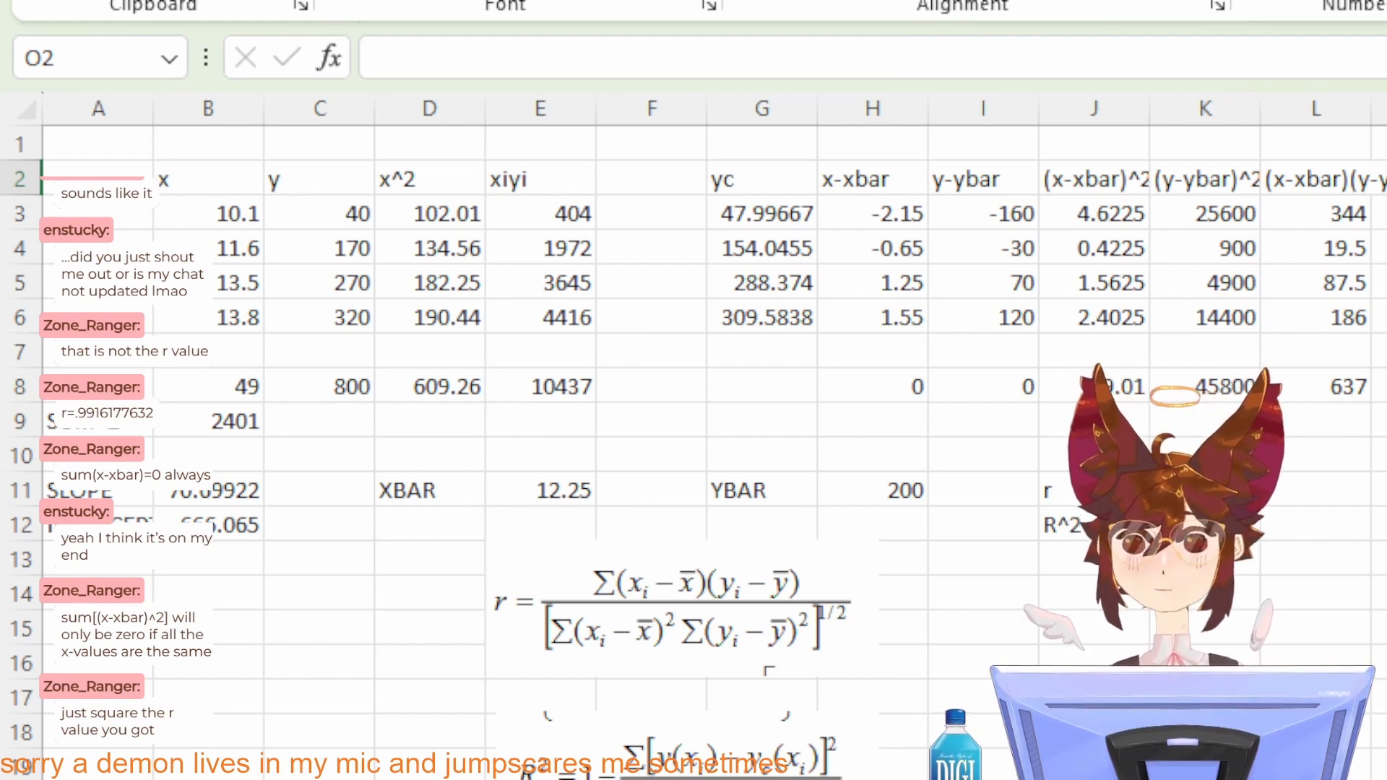
scroll(693, 361, "right", 1)
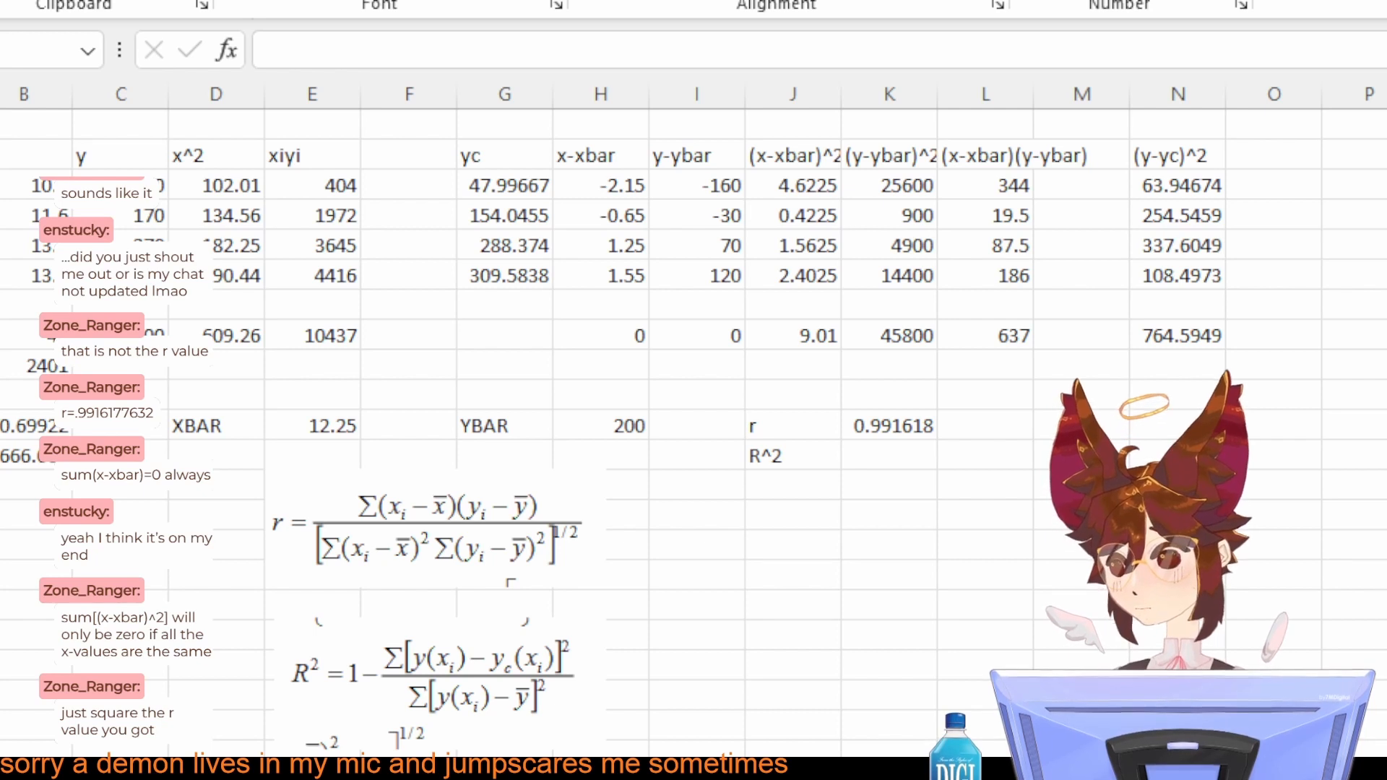
left_click(1275, 155)
left_click(1181, 364)
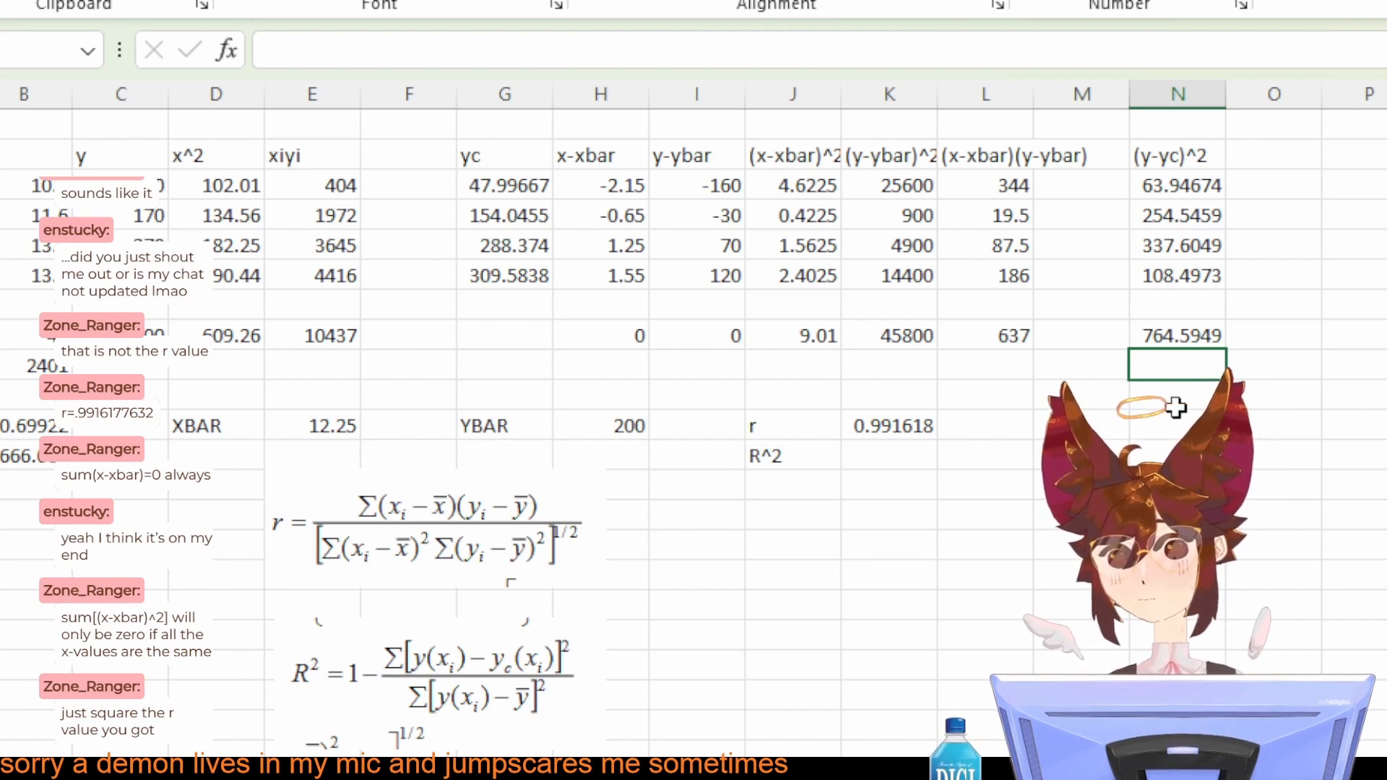
left_click(1304, 157)
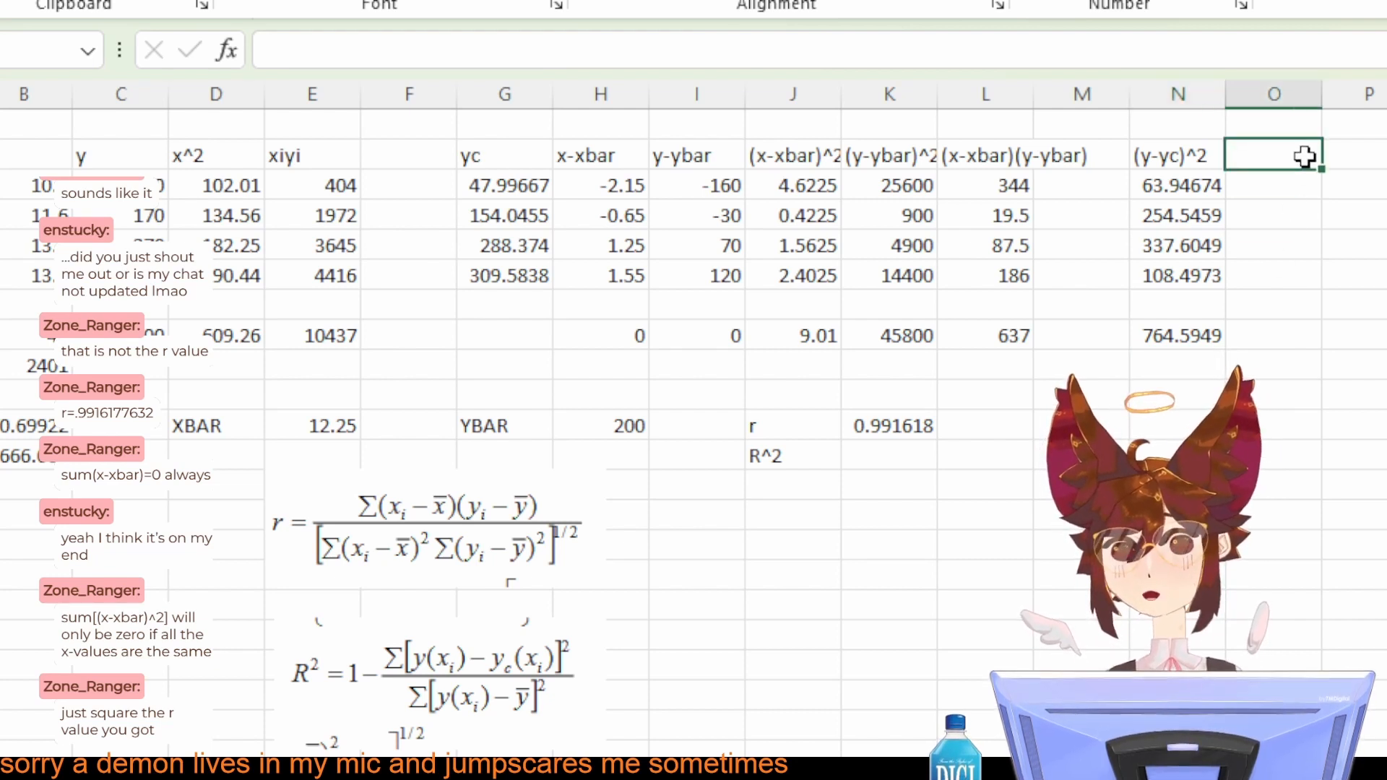
type("y-ybar)")
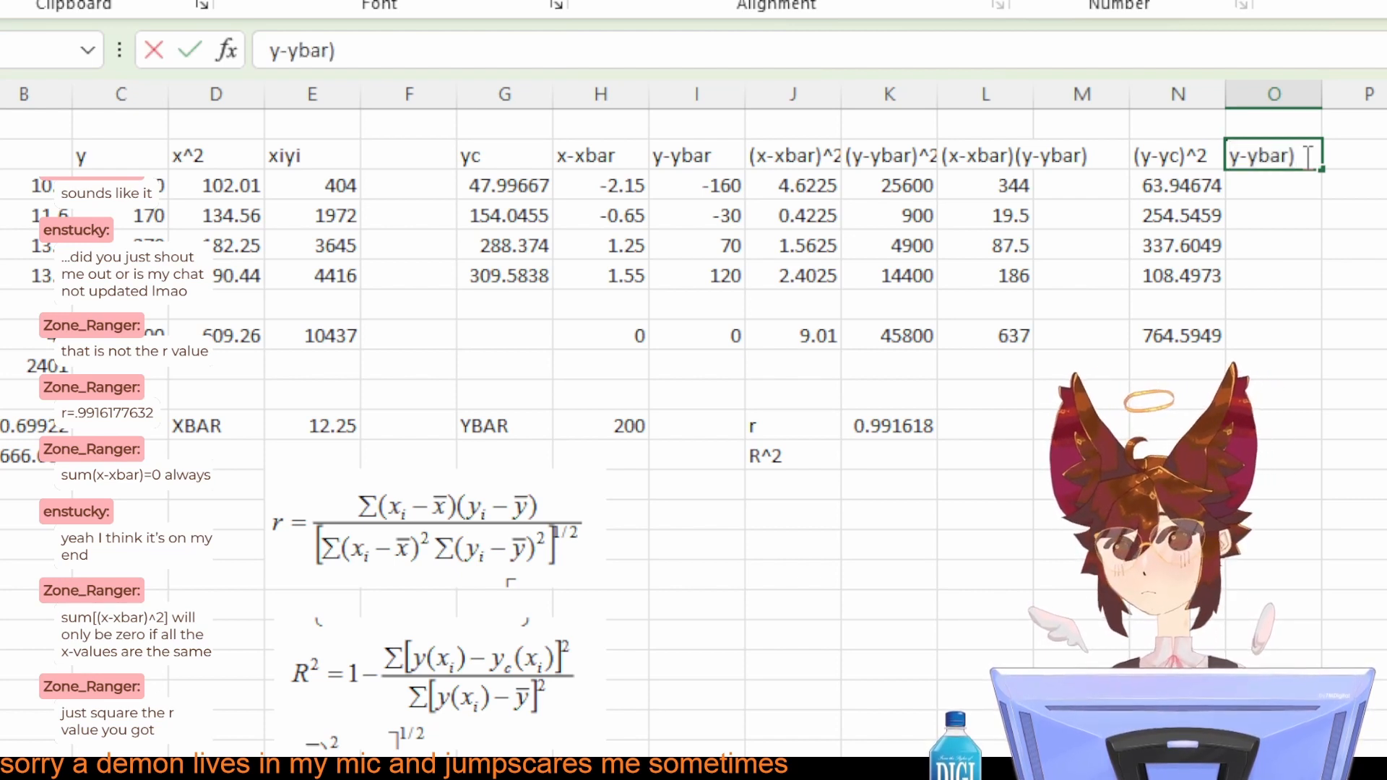
type("(")
key("ctrl+a")
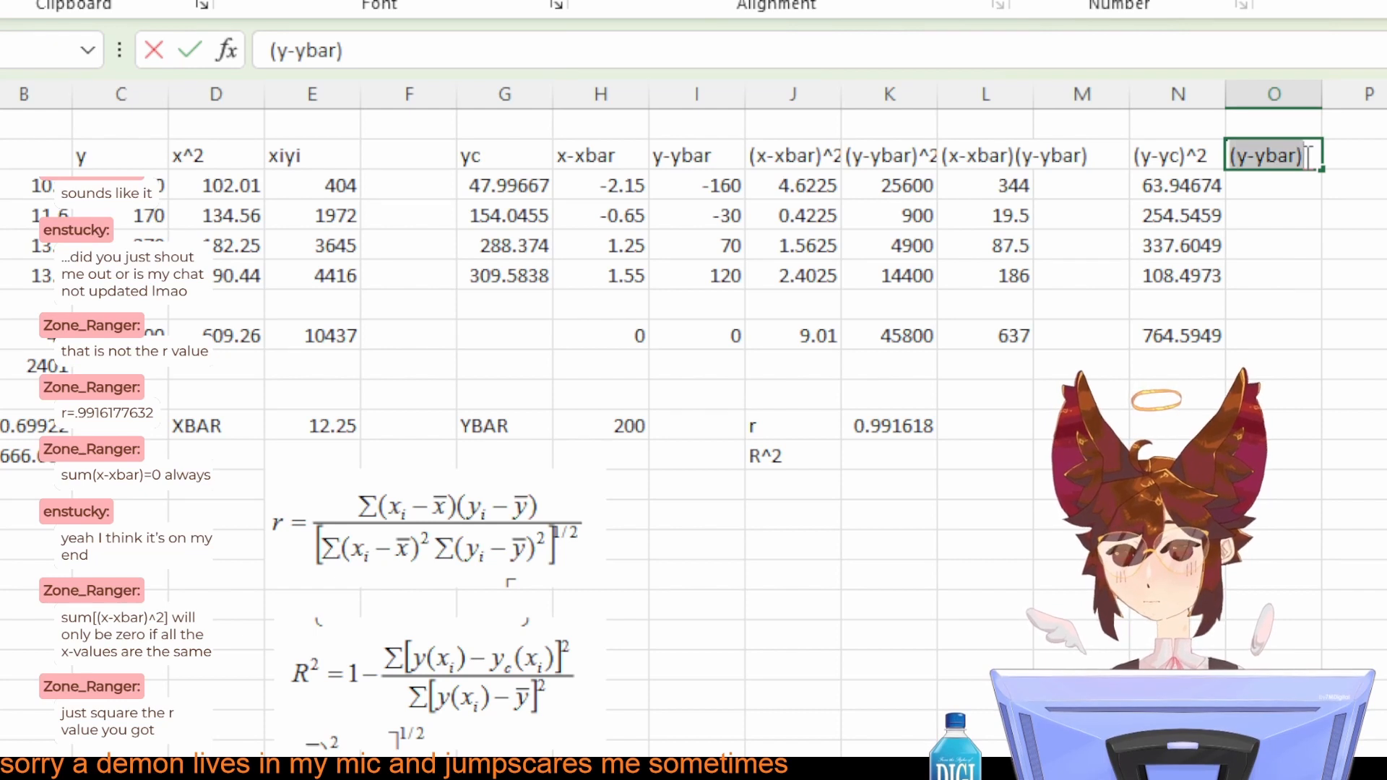
left_click(1307, 157)
type("^2")
key("Return")
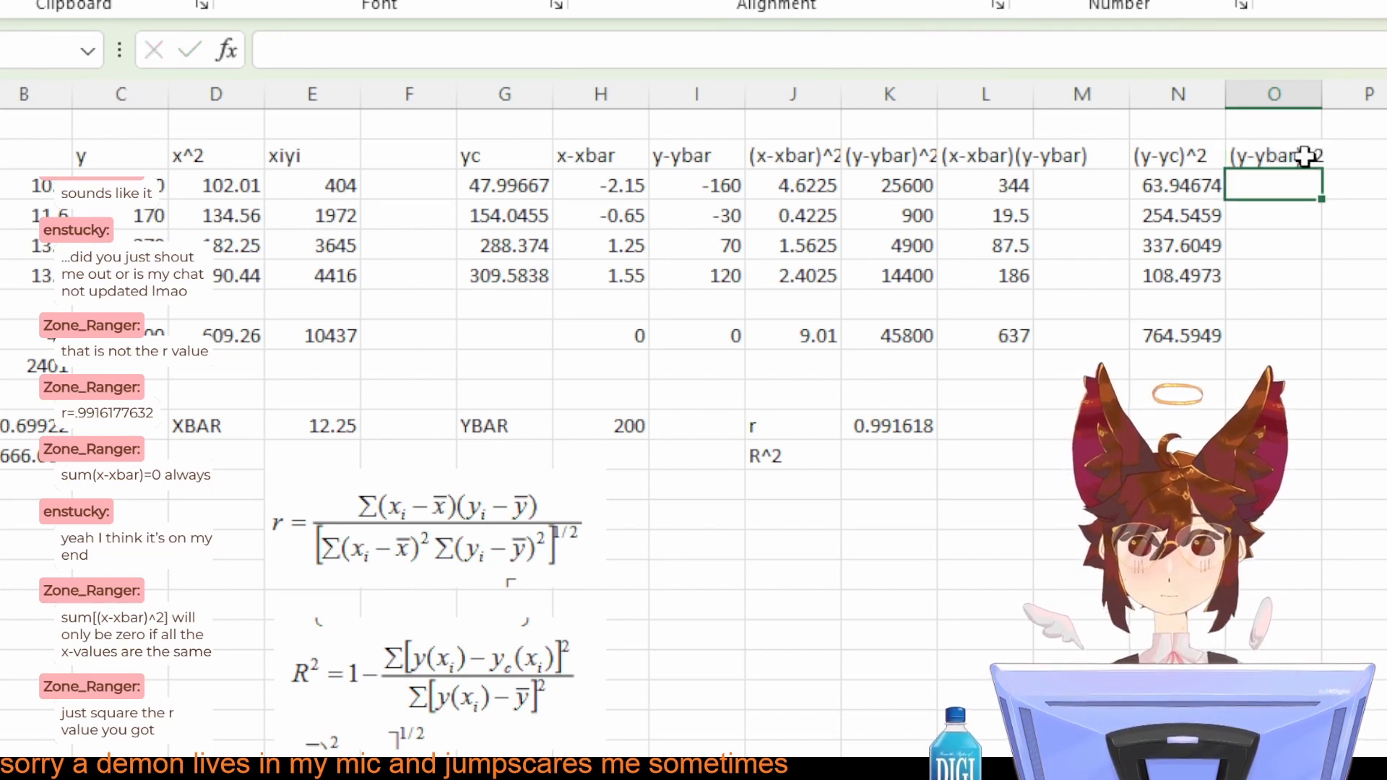
Step: Enter =(C3-I3)^2 in O3 under the (y-ybar)^2 heading
type("=")
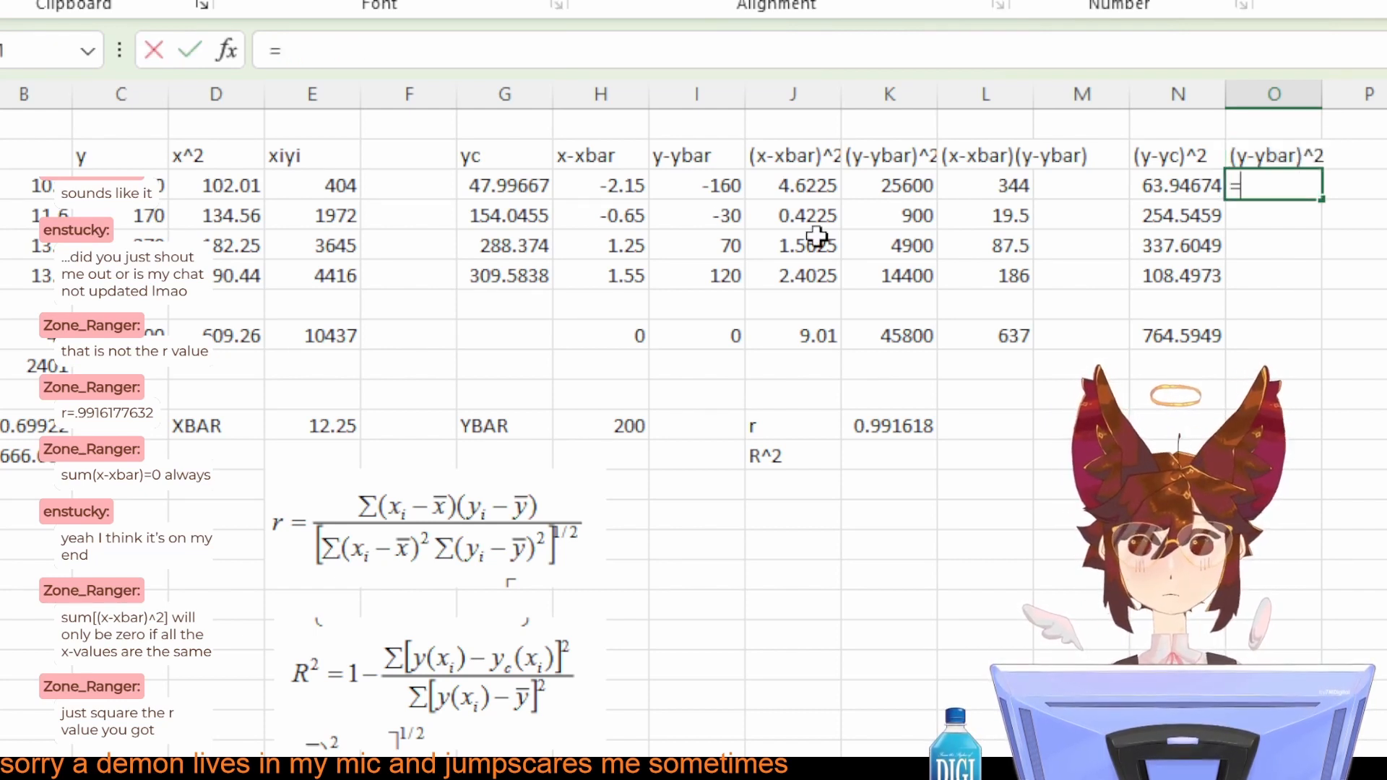
left_click(162, 185)
type("-")
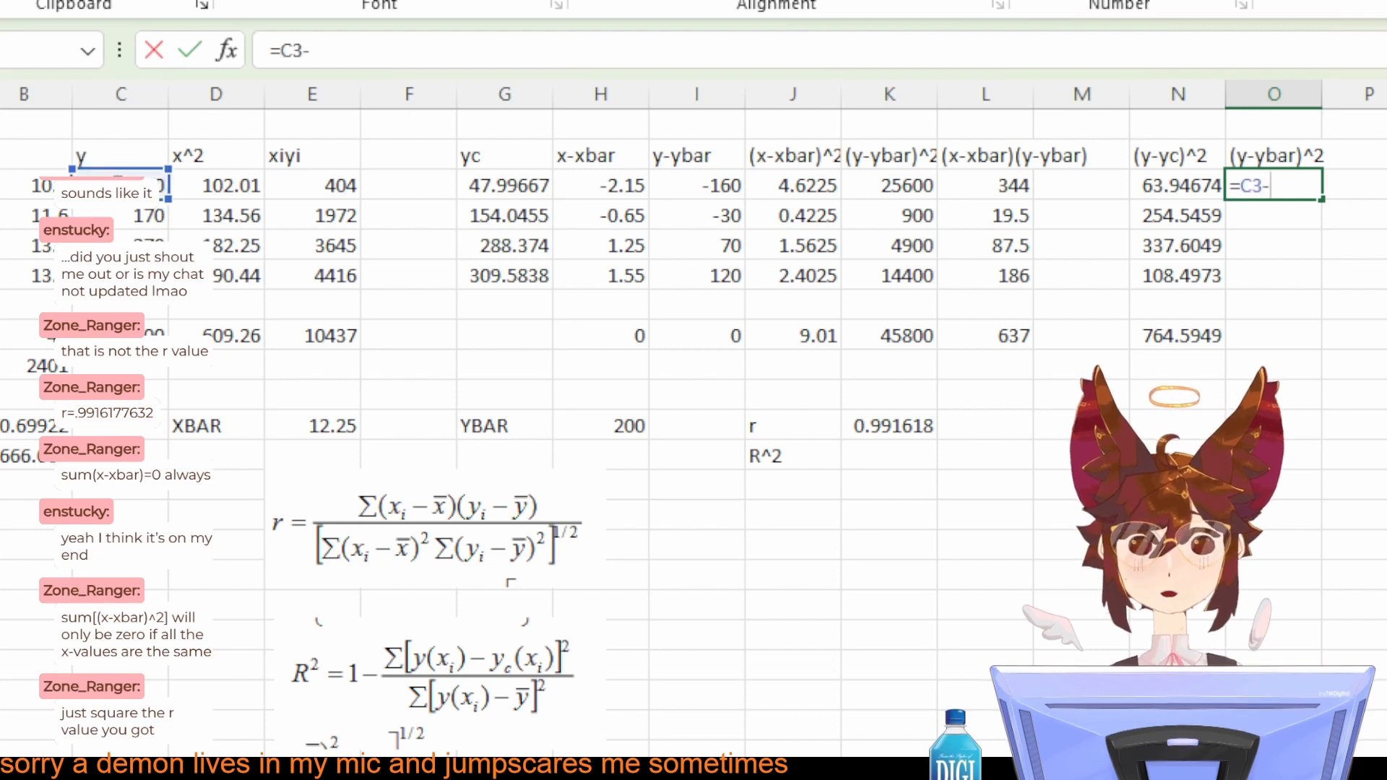
left_click(736, 193)
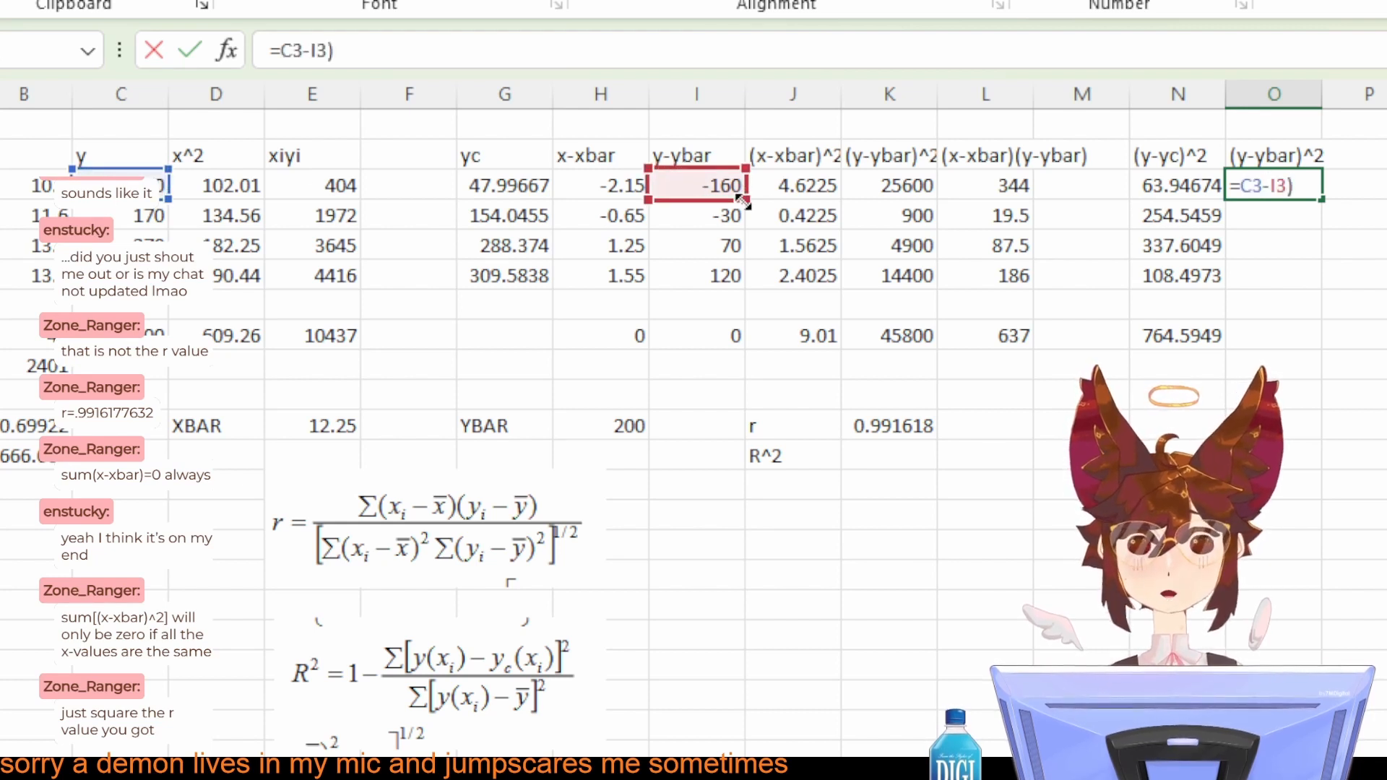
type(")")
key("Left")
key("Left")
key("Left")
key("Left")
key("Left")
key("Left")
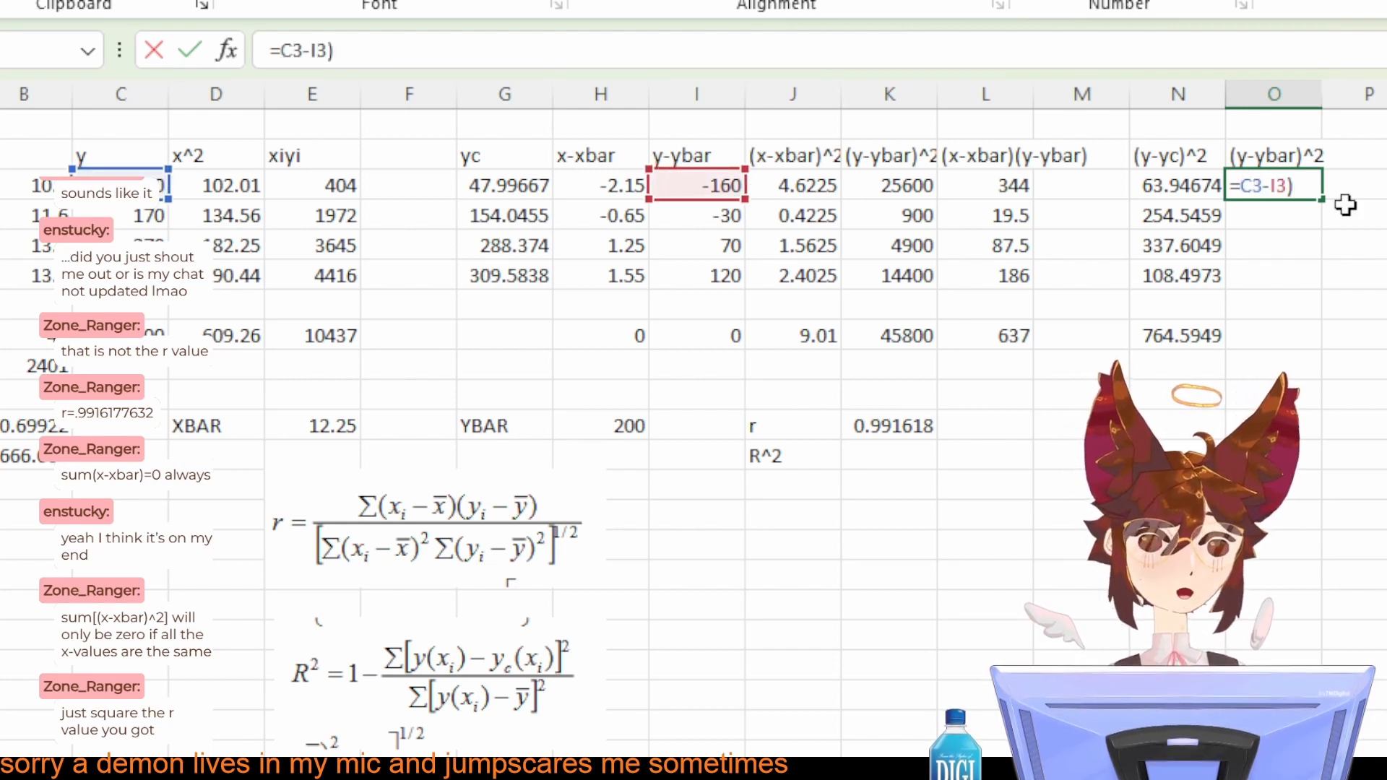
type("(")
left_click(1315, 186)
type("^2")
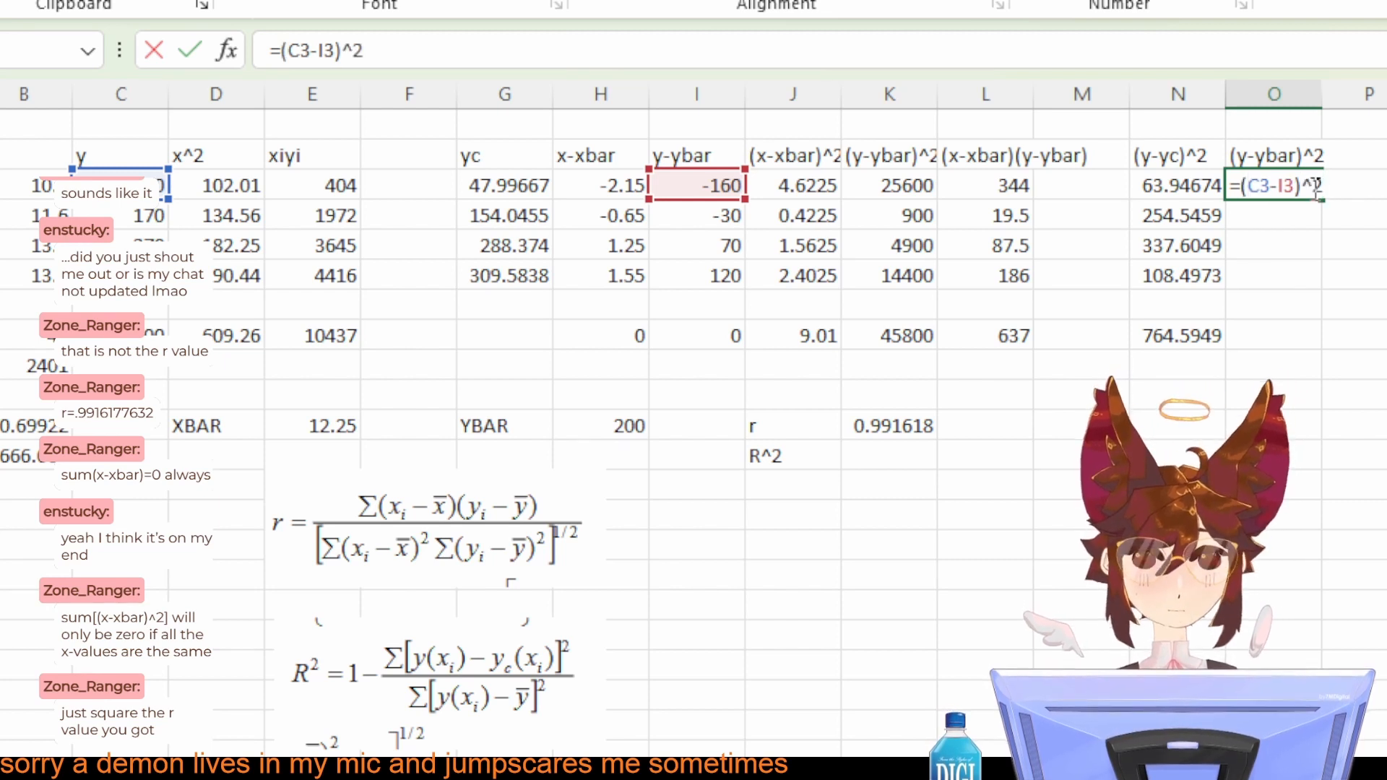
key("Return")
Step: Fill the O3 formula down through O6 and extend the sum formula from N8 into O8
left_click(1309, 186)
left_click_drag(1321, 199, 1315, 279)
left_click(1201, 345)
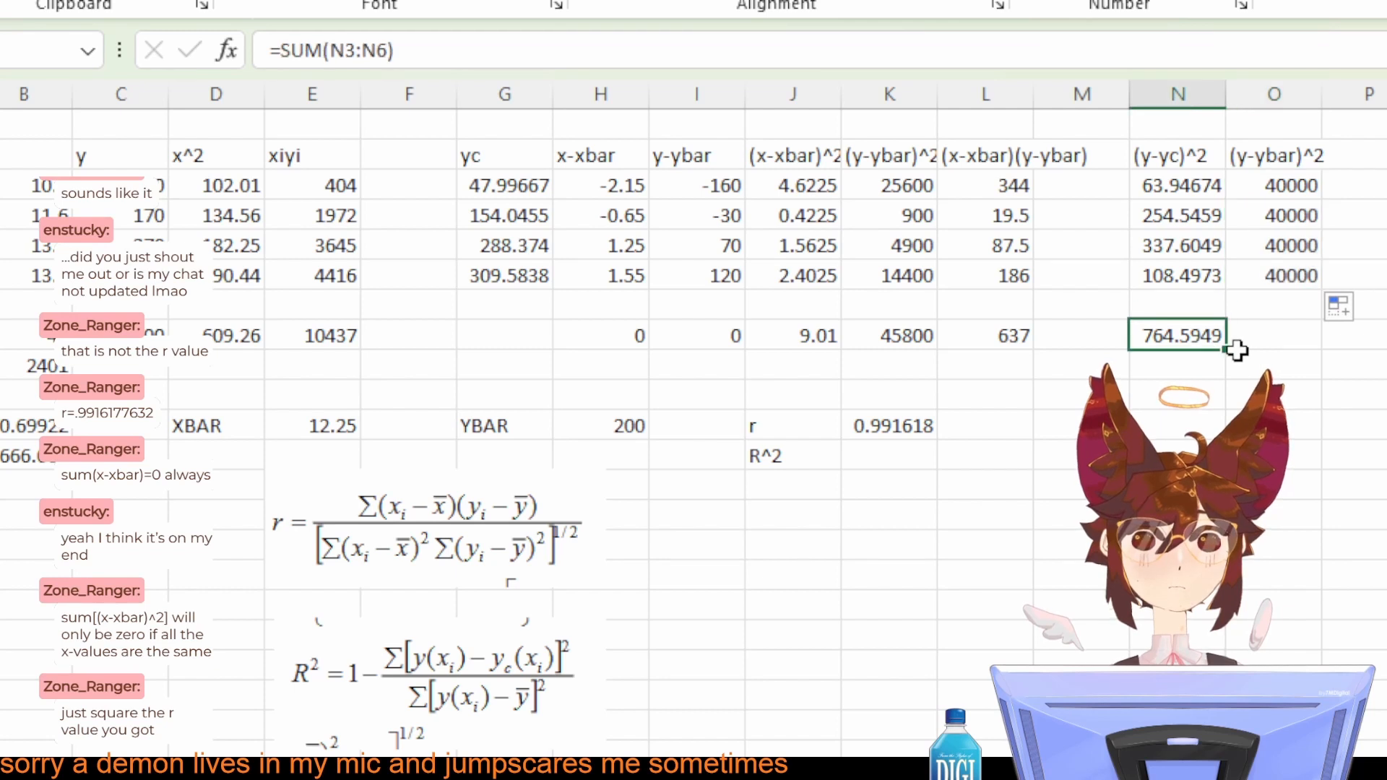
left_click_drag(1233, 351, 1285, 341)
left_click(1164, 327)
left_click(1359, 338)
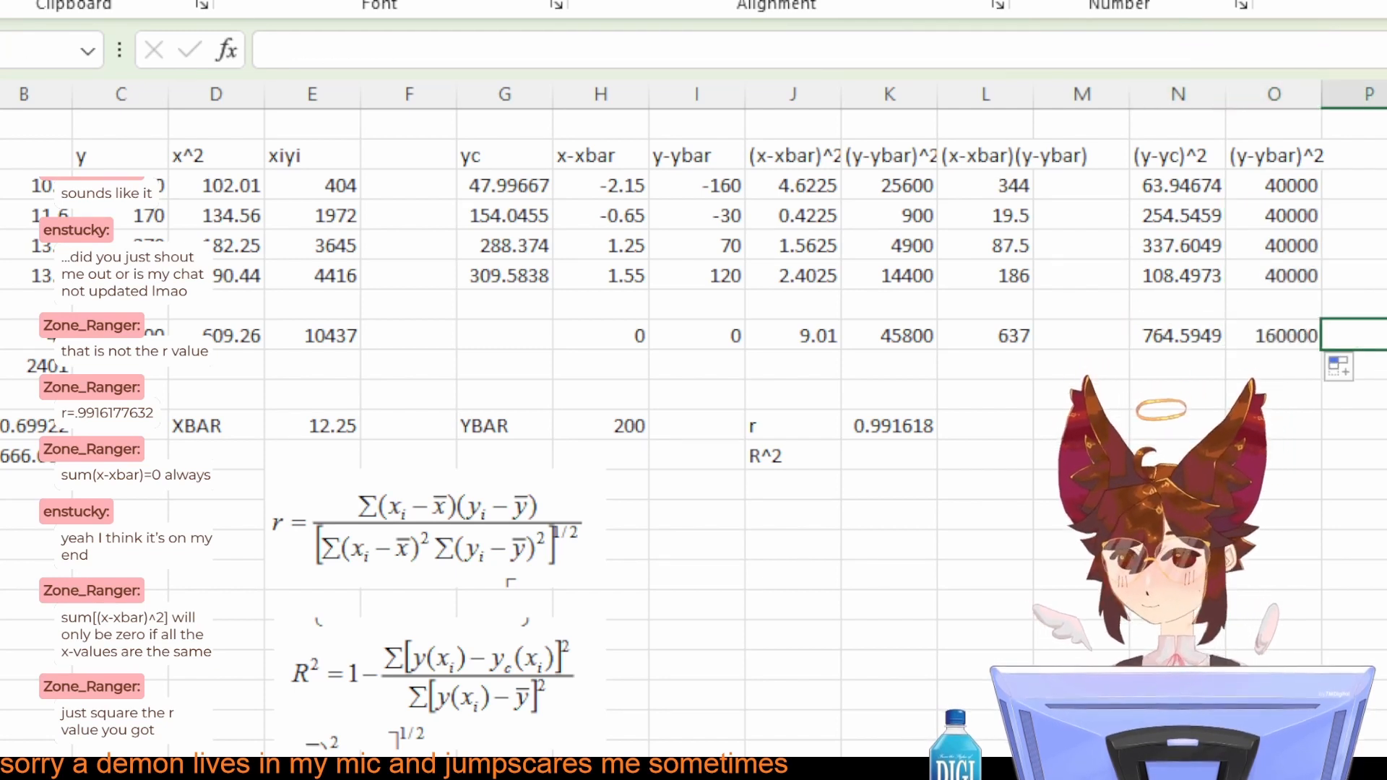
Step: Calculate R^2 in K12 with =1-(N8/O8), using the (y-yc)^2 and (y-ybar)^2 sums
left_click(1282, 273)
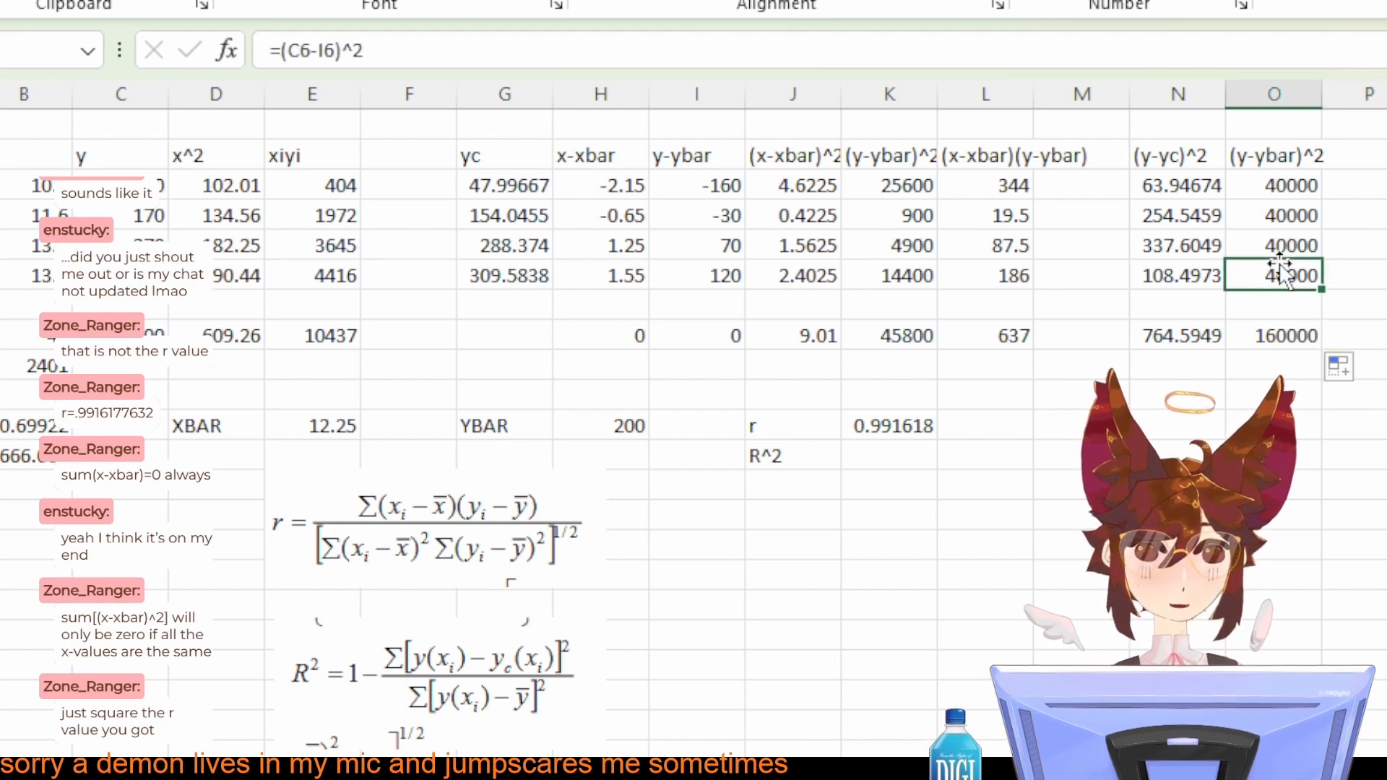
left_click(1291, 184)
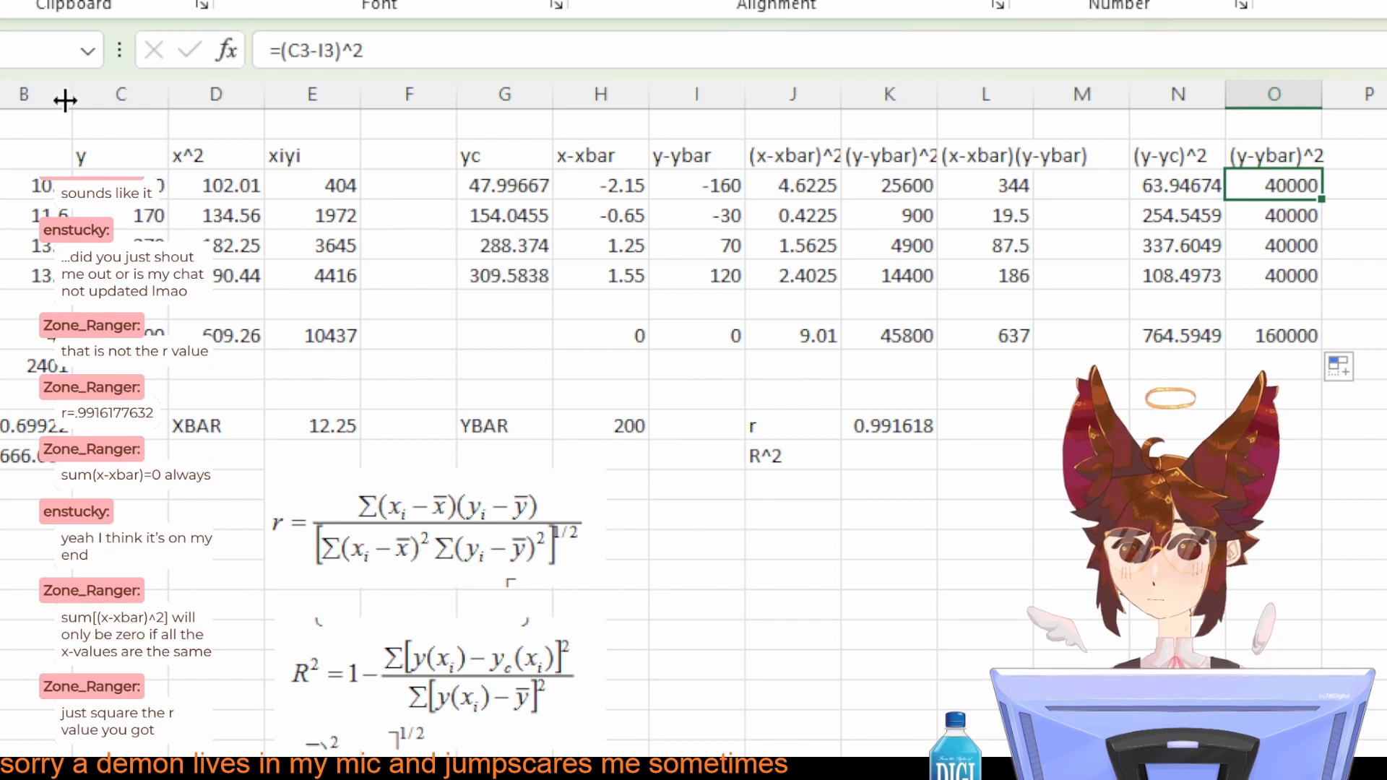
left_click(119, 186)
left_click(1257, 184)
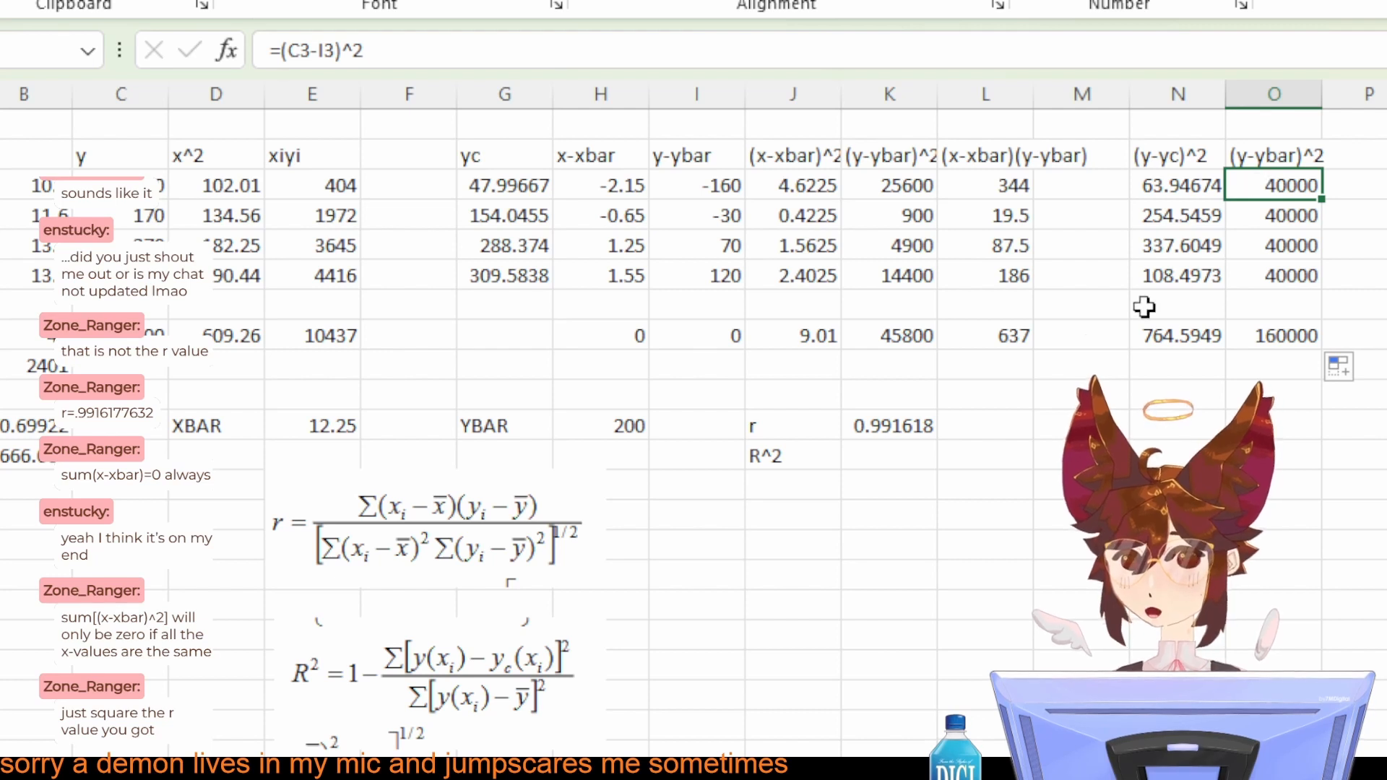
left_click(869, 470)
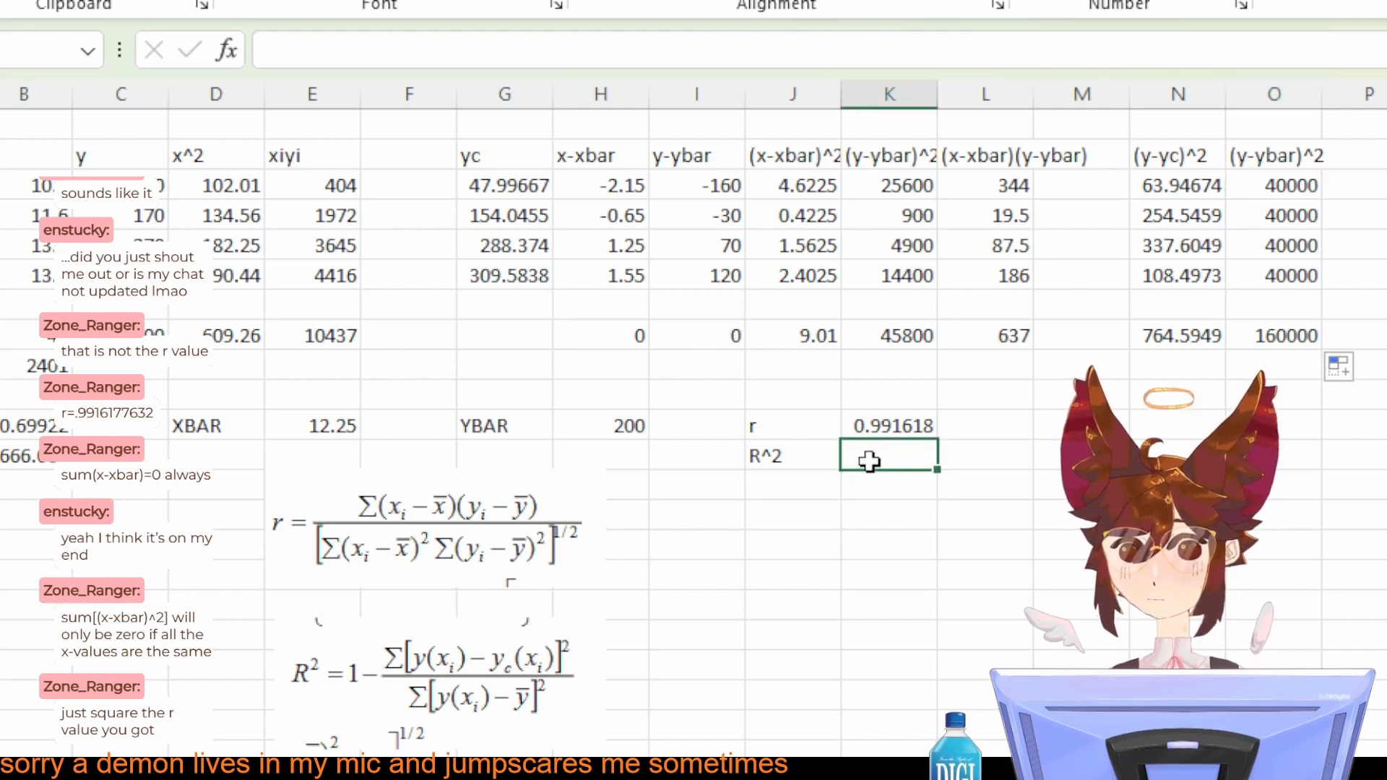
type("=1-")
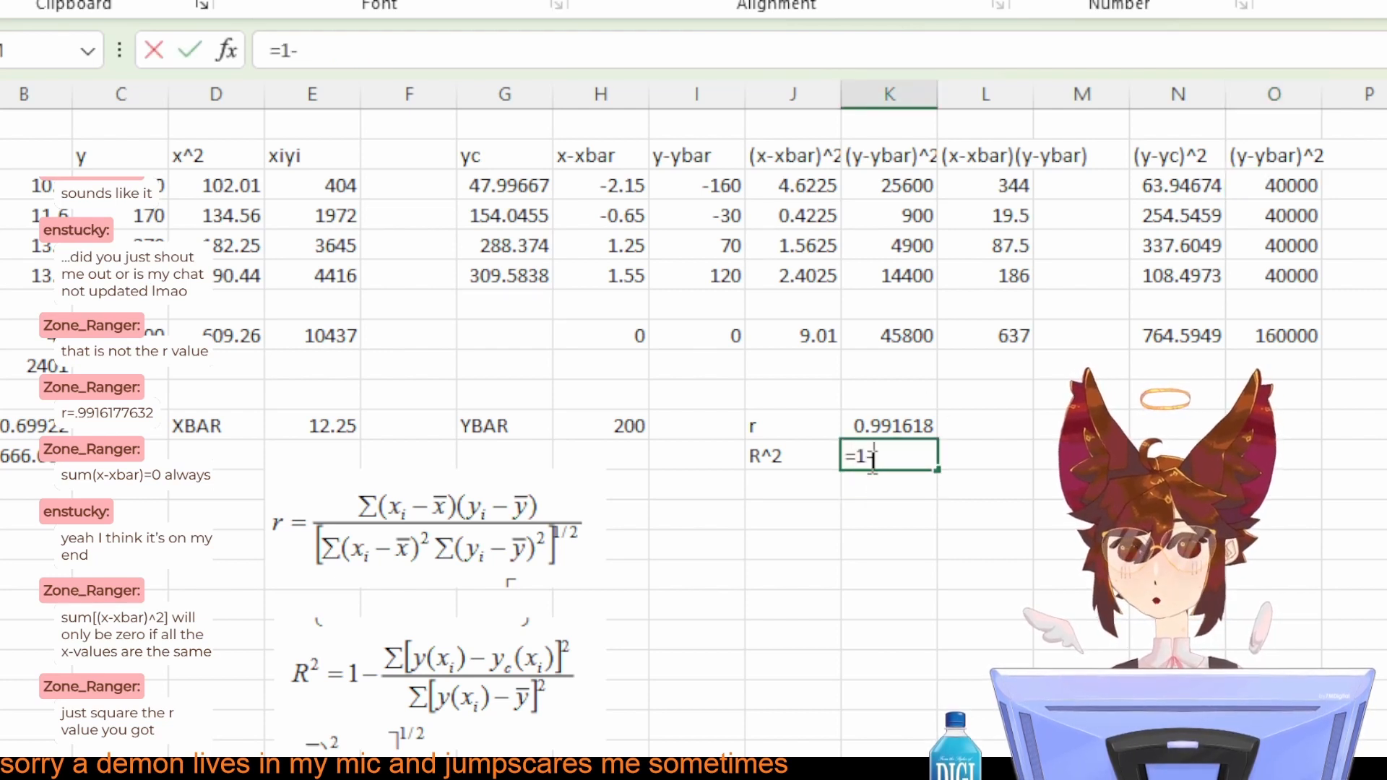
type(" (")
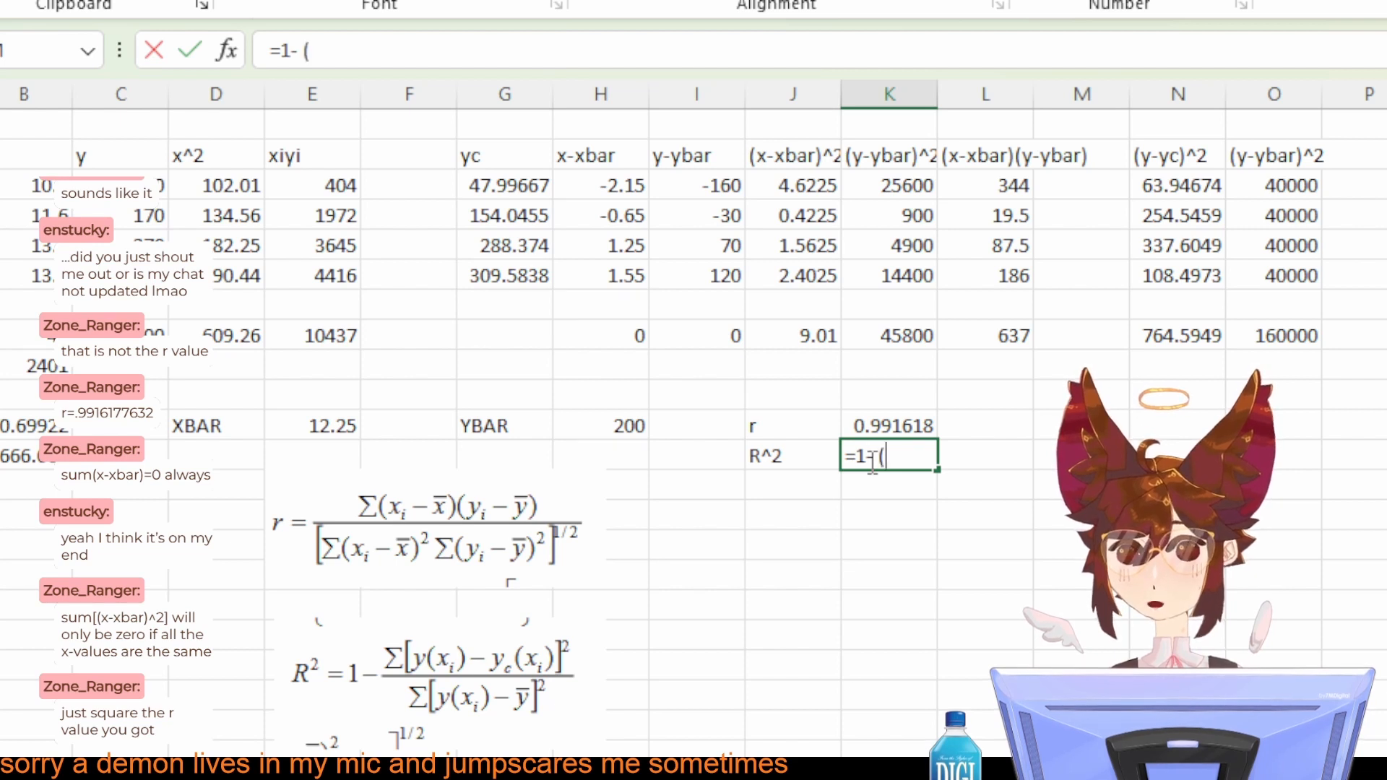
left_click(1161, 335)
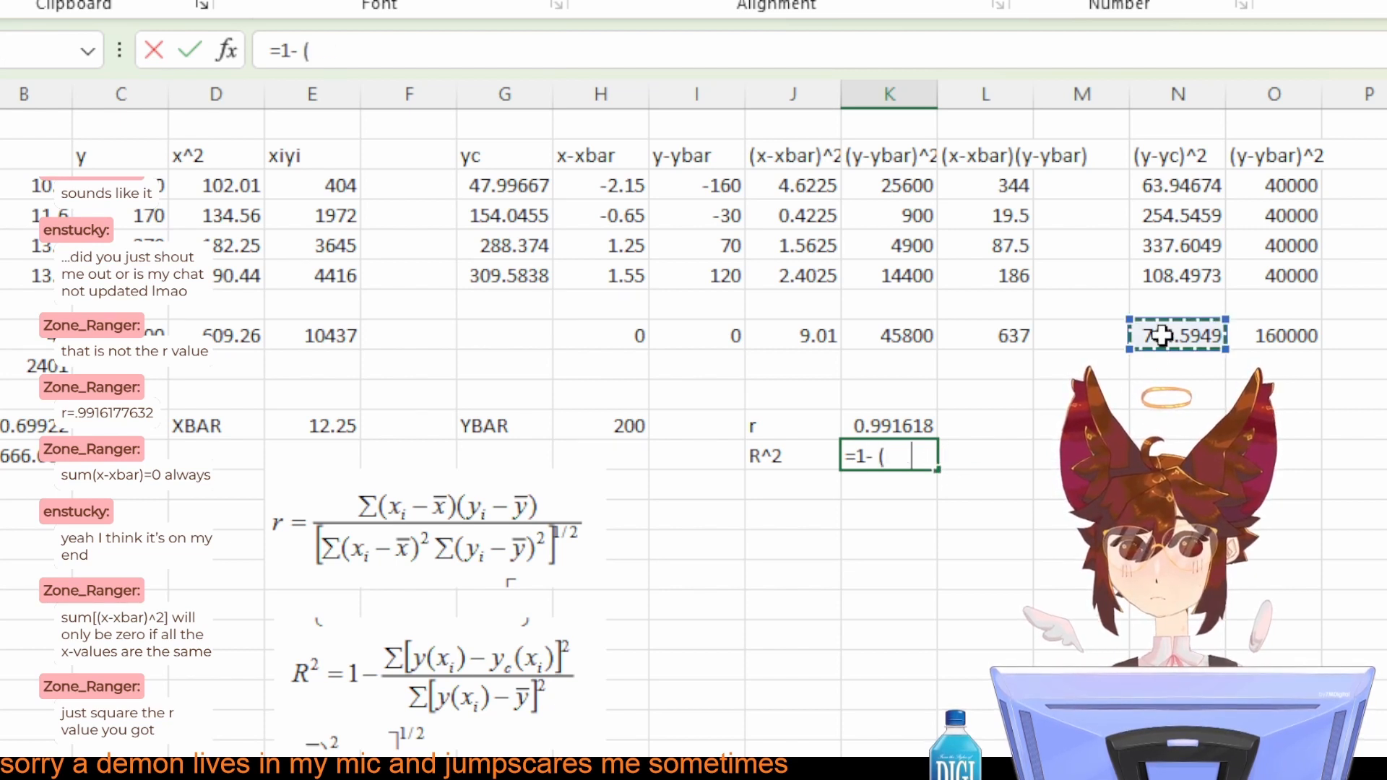
type("/")
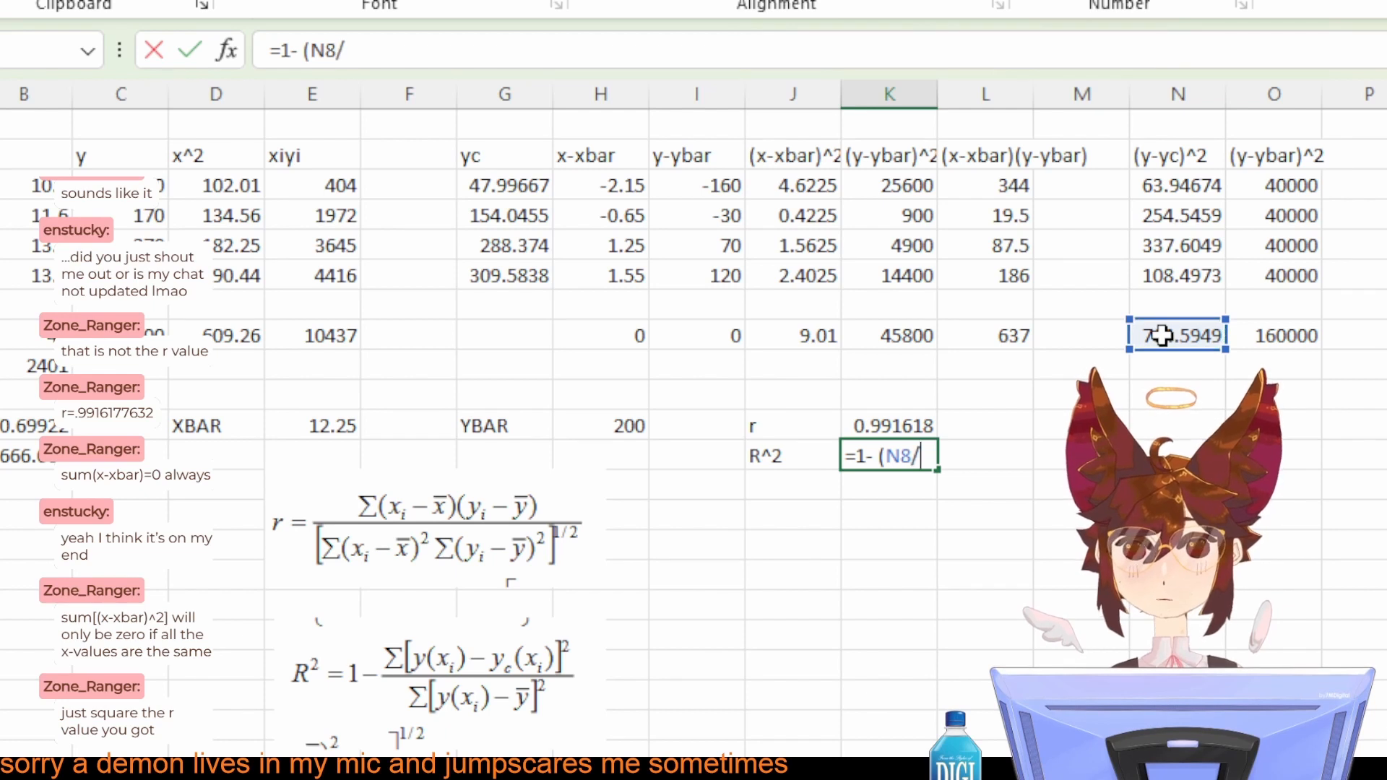
left_click(1267, 338)
type(")")
key("Return")
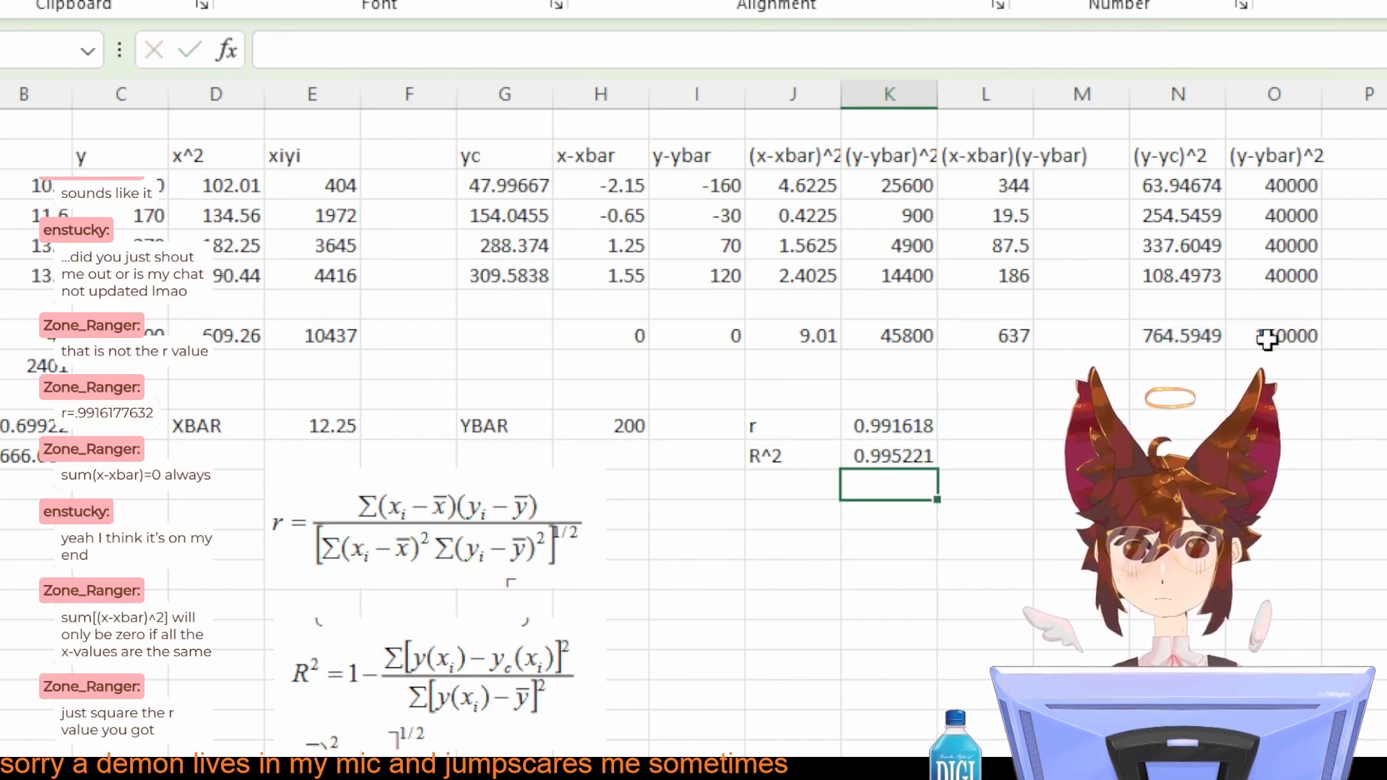
Step: Enter =K11^2 in L12 to square the correlation coefficient beside the R^2 result
left_click(1004, 426)
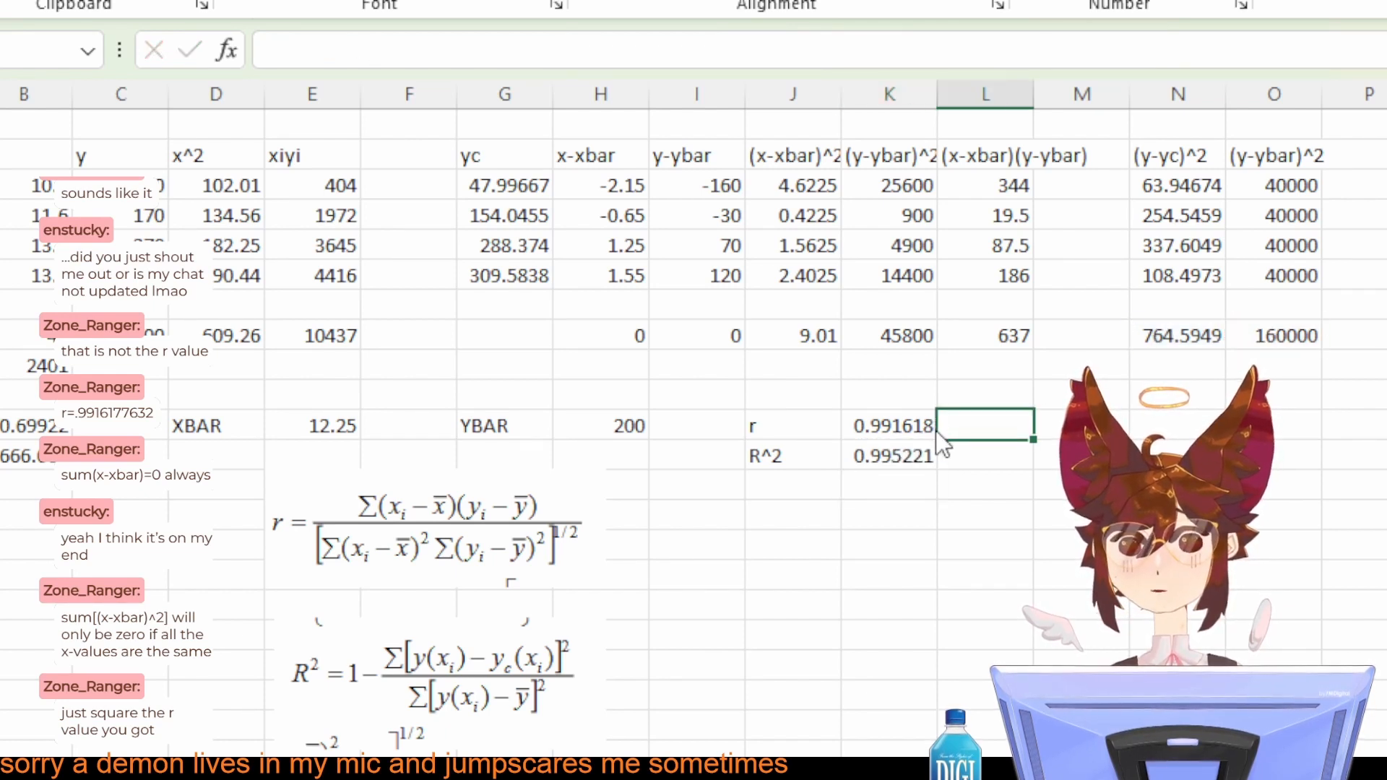
left_click(1011, 466)
type("=")
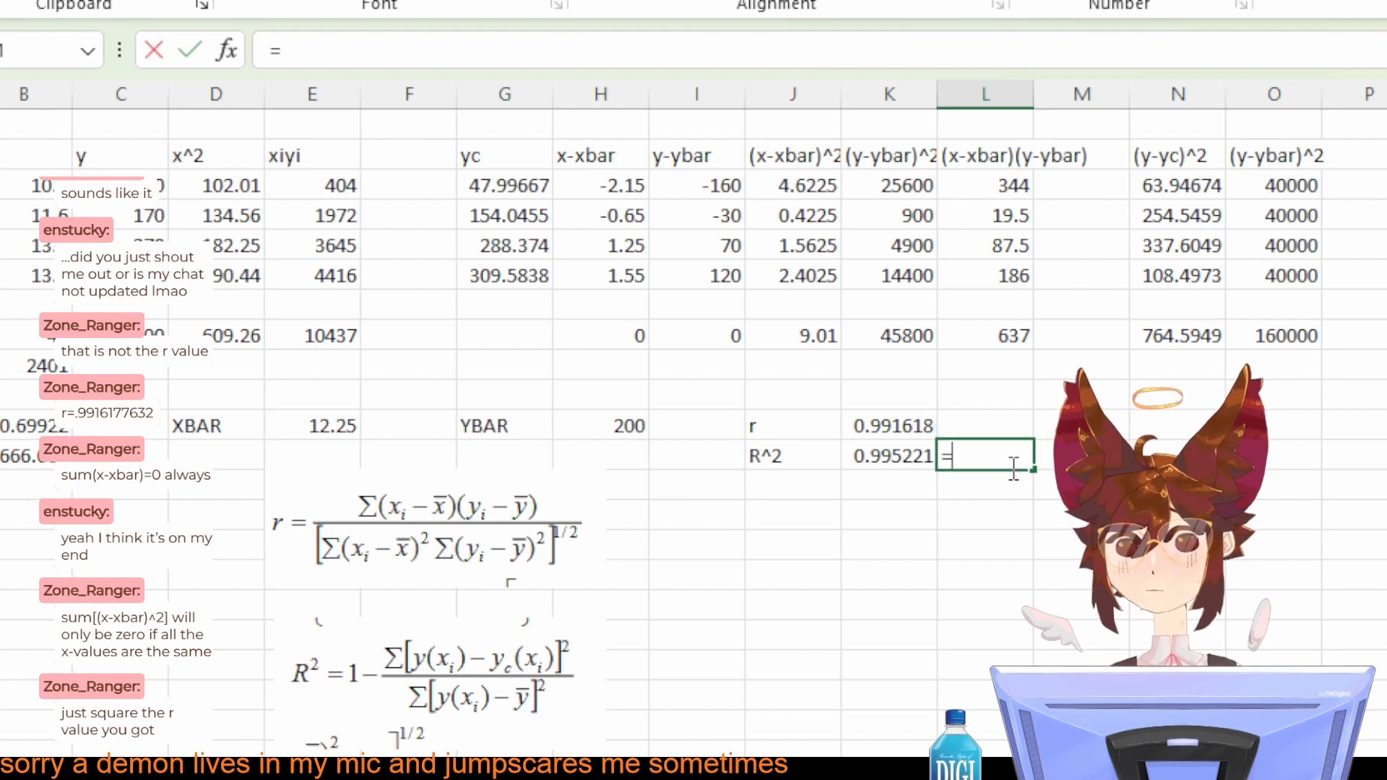
left_click(896, 423)
type("^^")
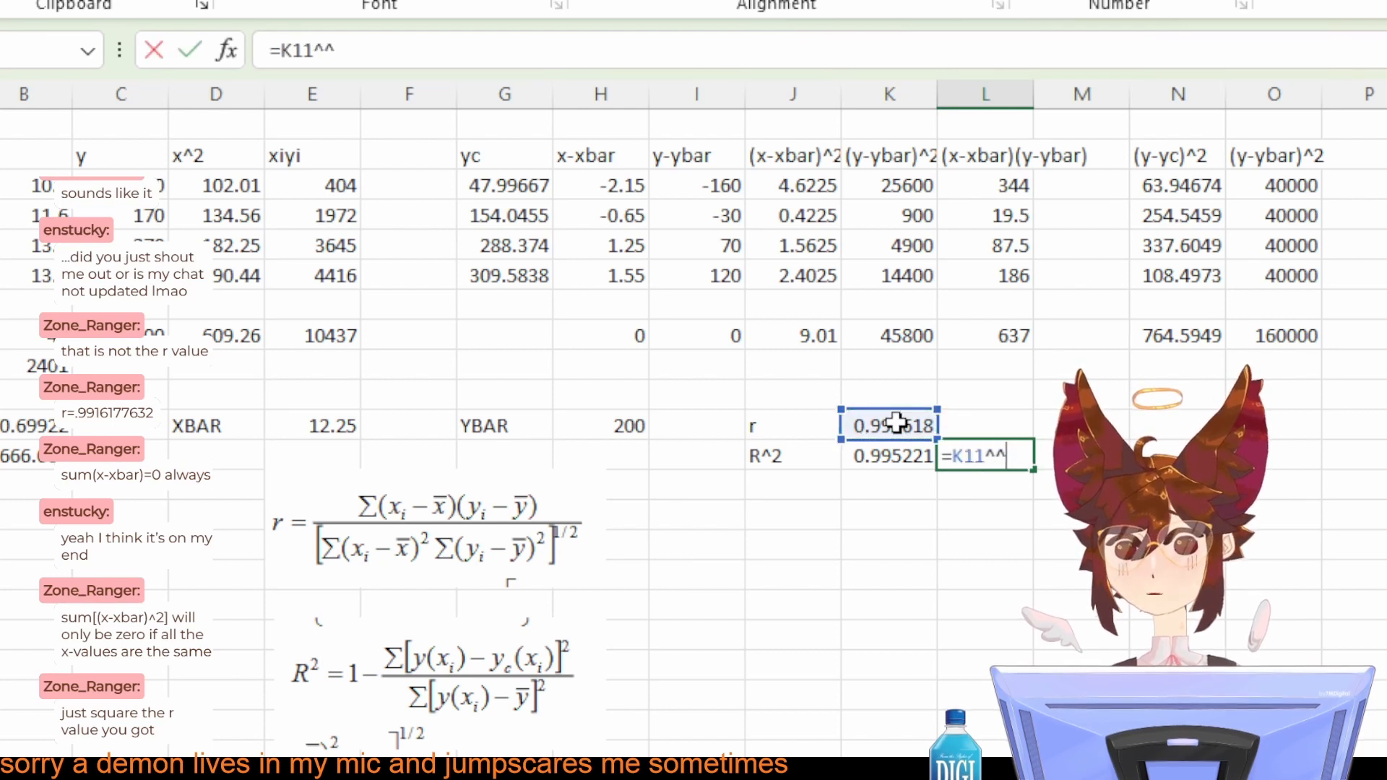
key("BackSpace")
type("2")
key("Return")
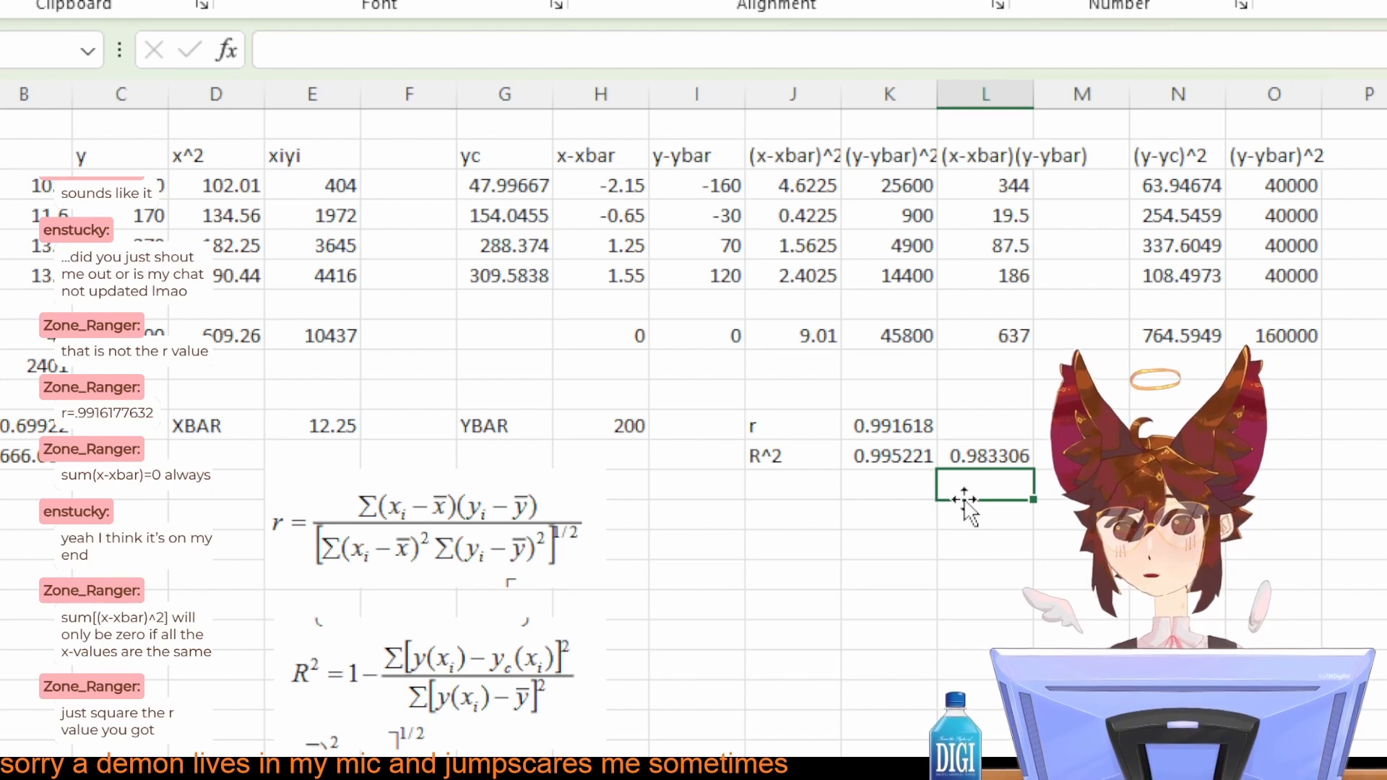
key("alt+Tab")
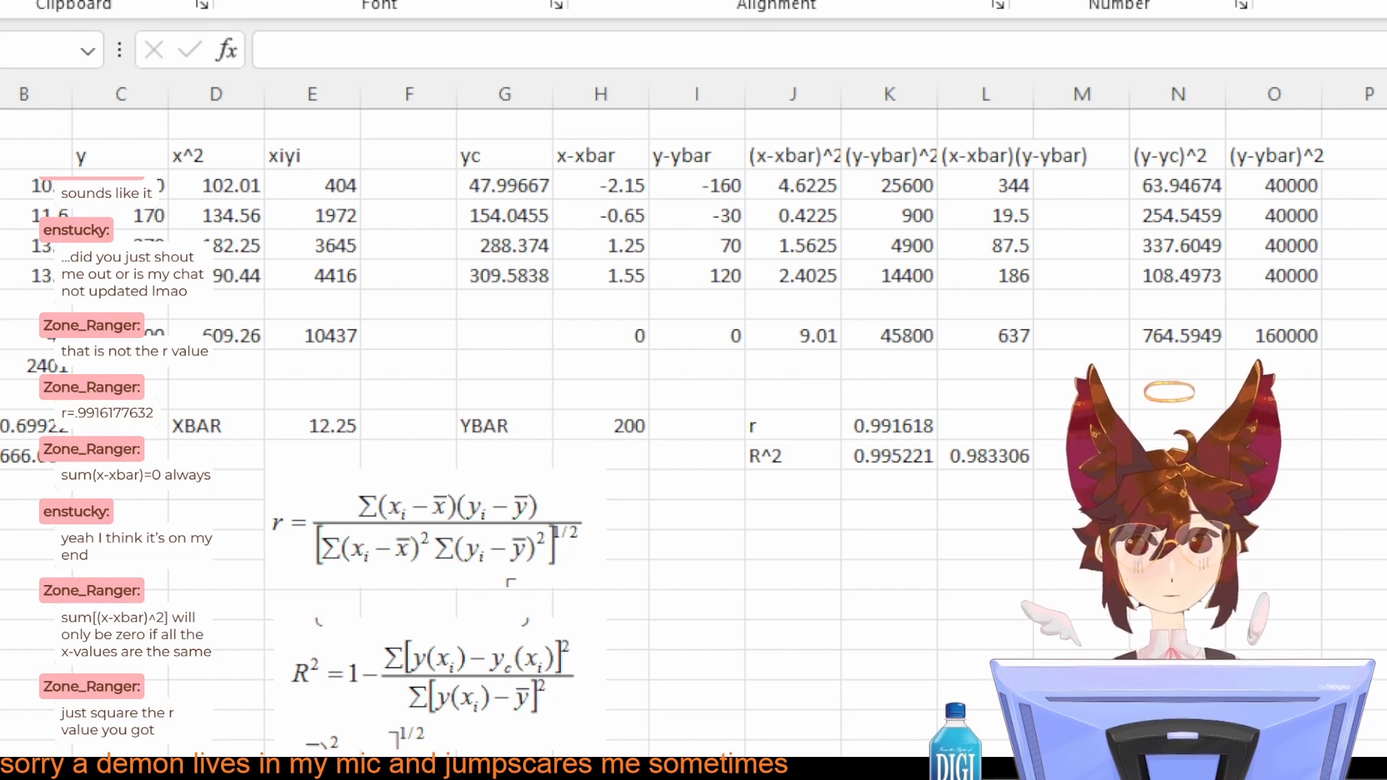
key("alt+Tab")
key("alt+Tab")
key("alt+Tab")
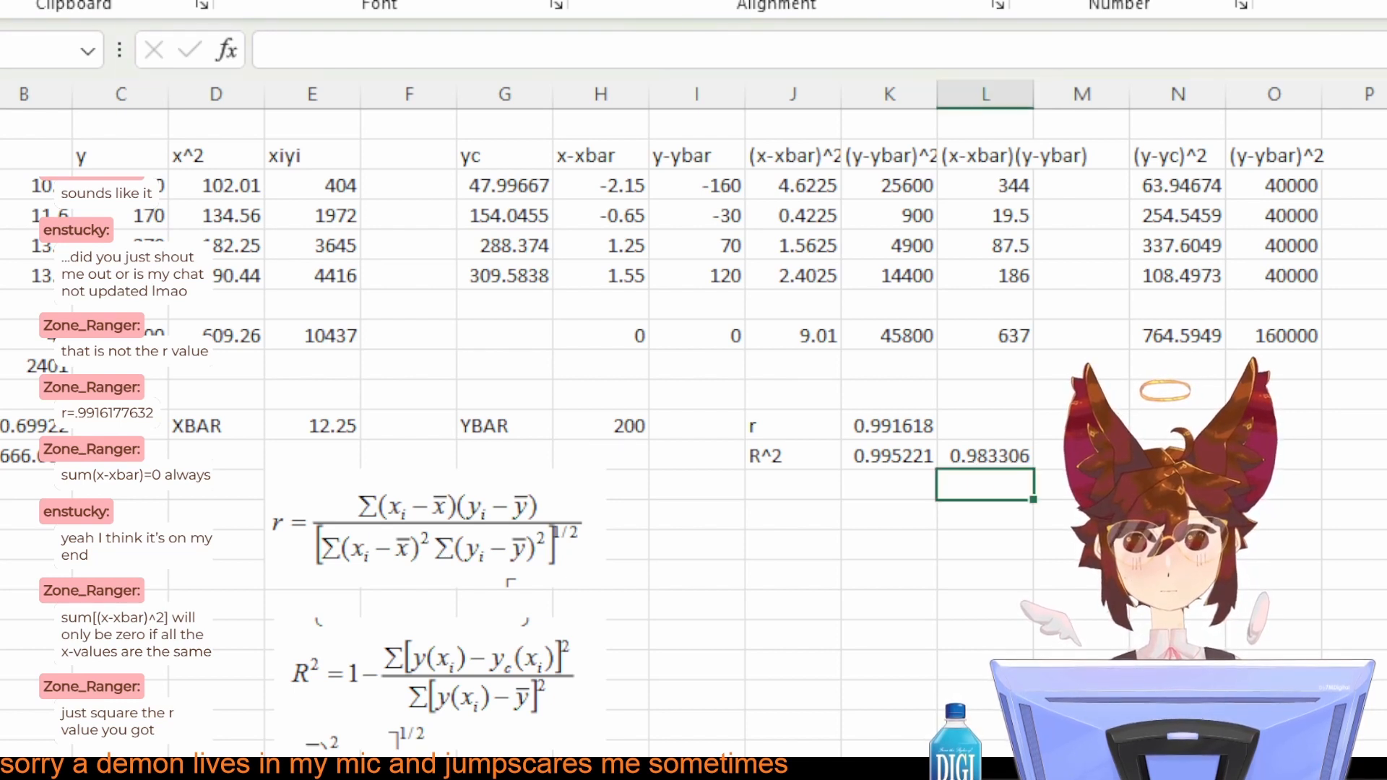
key("alt+Tab")
key("alt+Tab")
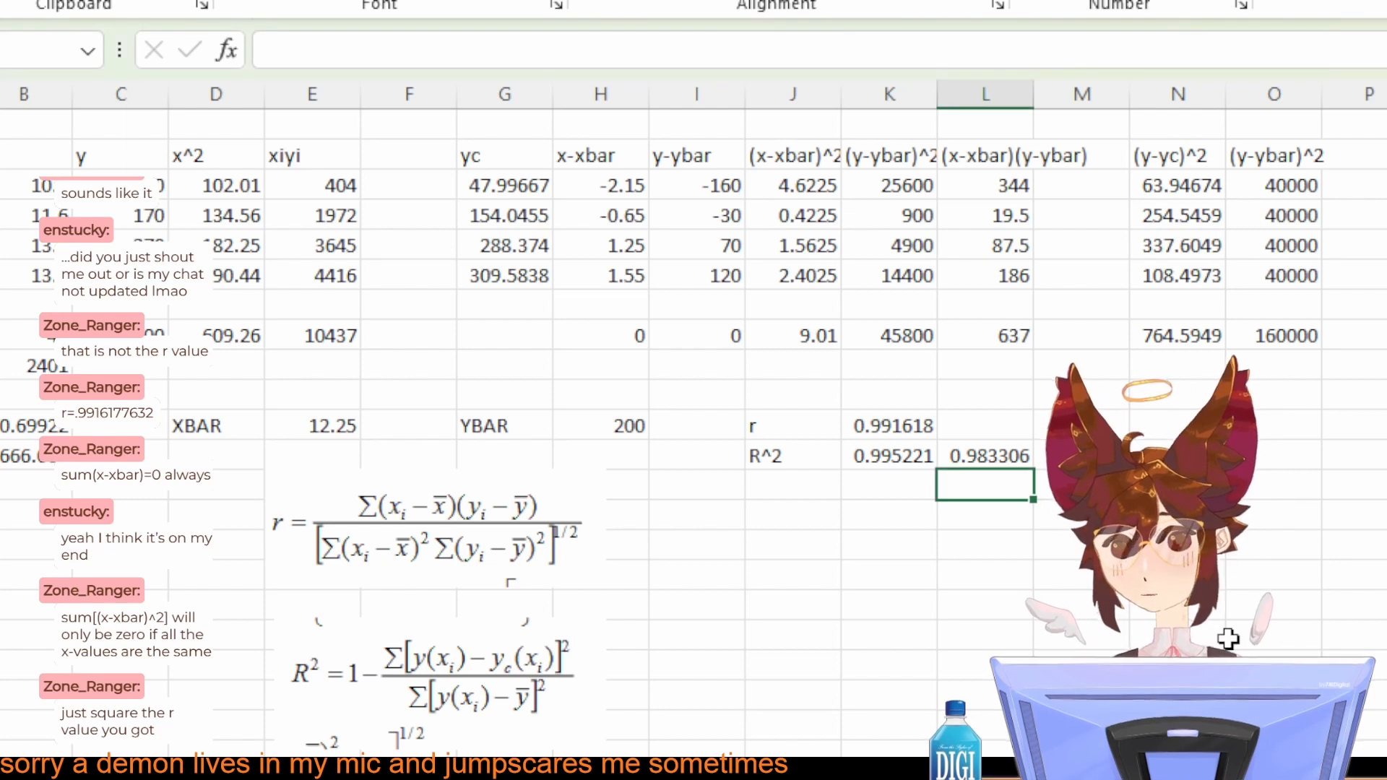
Step: Clear the incorrect formulas from O3 through O6 under the (y-ybar)^2 heading
left_click(1263, 186)
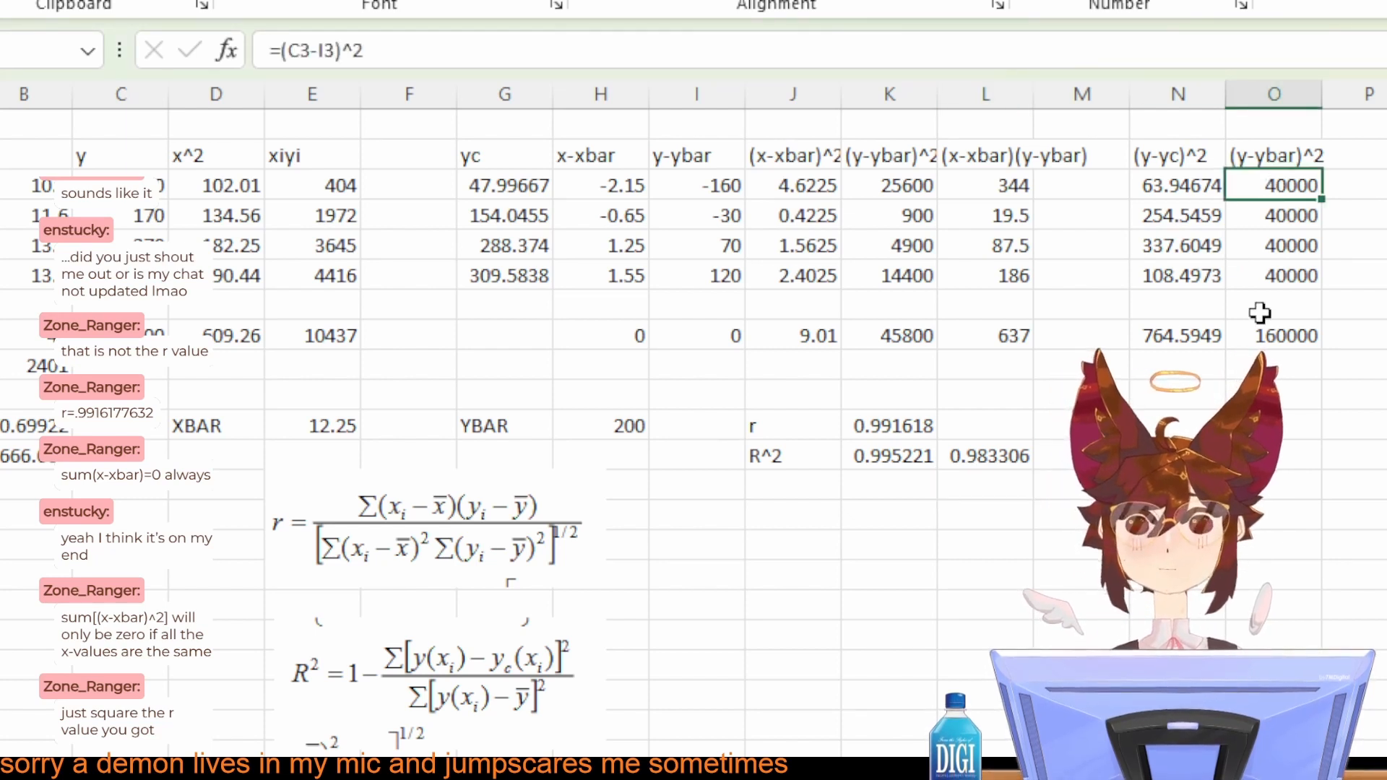
double_click(1284, 186)
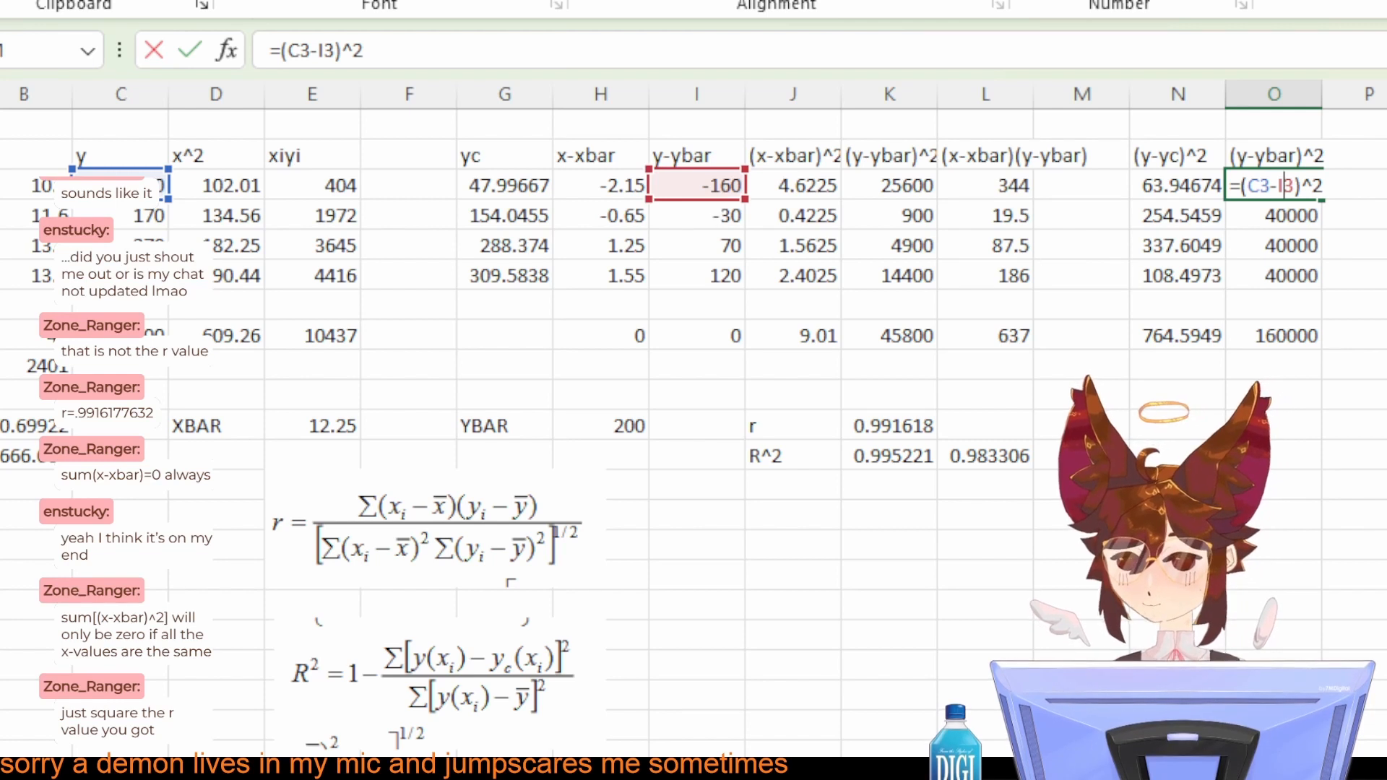
left_click(1376, 196)
left_click(1305, 163)
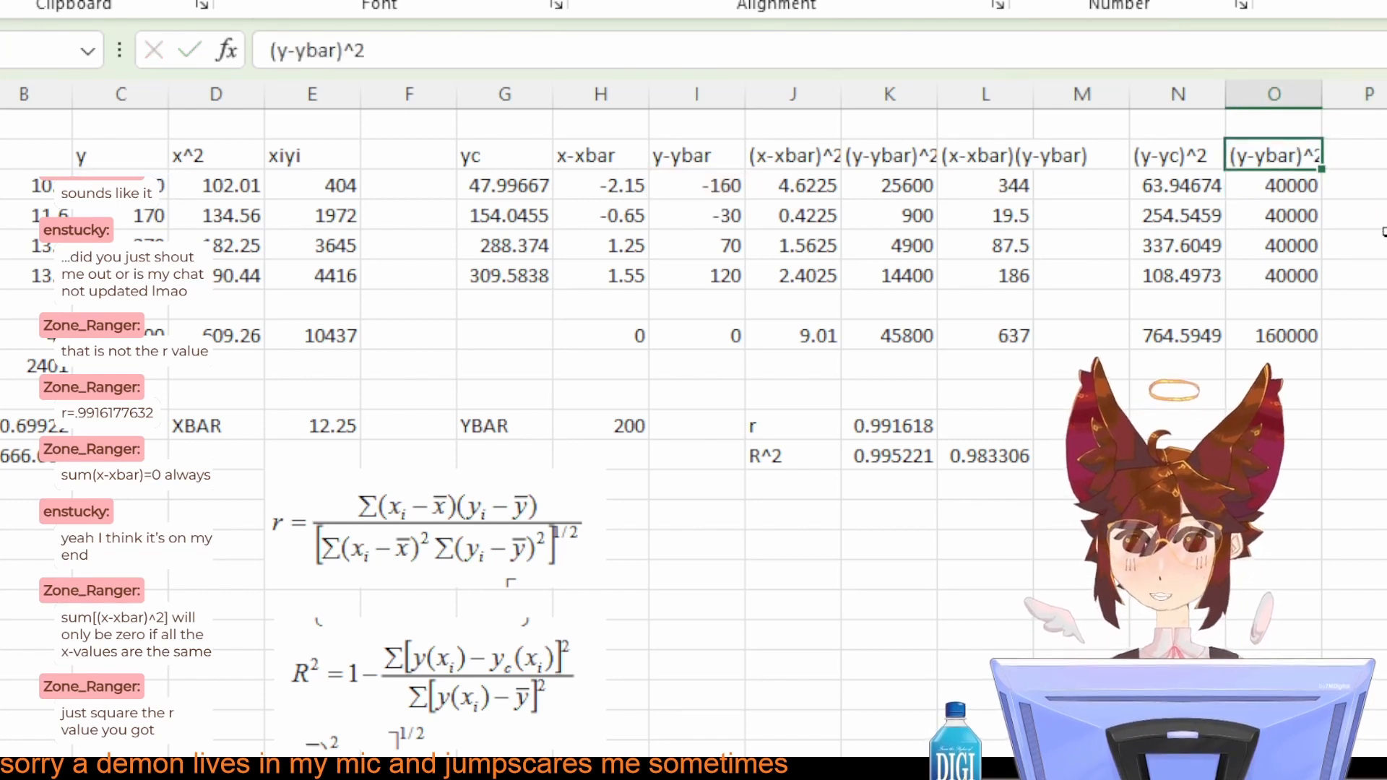
left_click_drag(1282, 191, 1265, 267)
key("BackSpace")
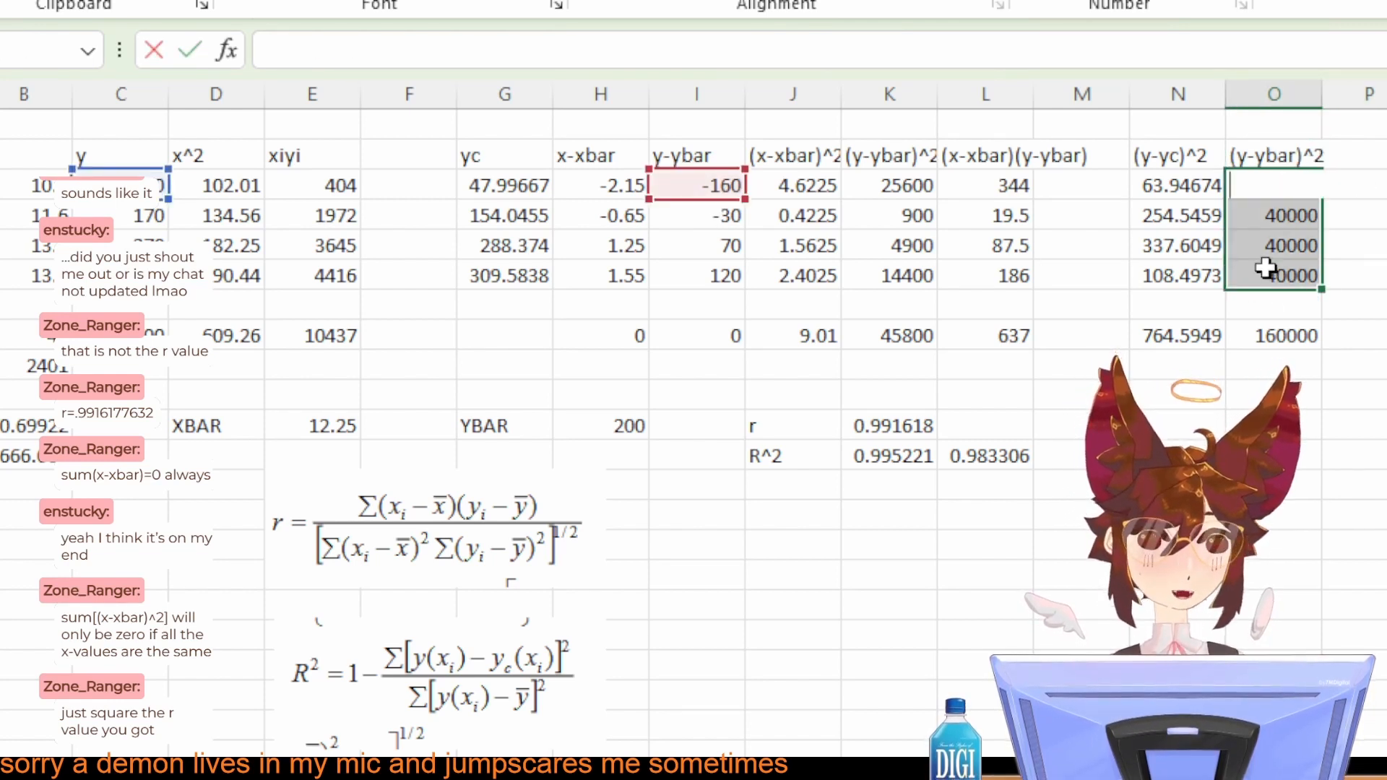
key("Return")
key("Return")
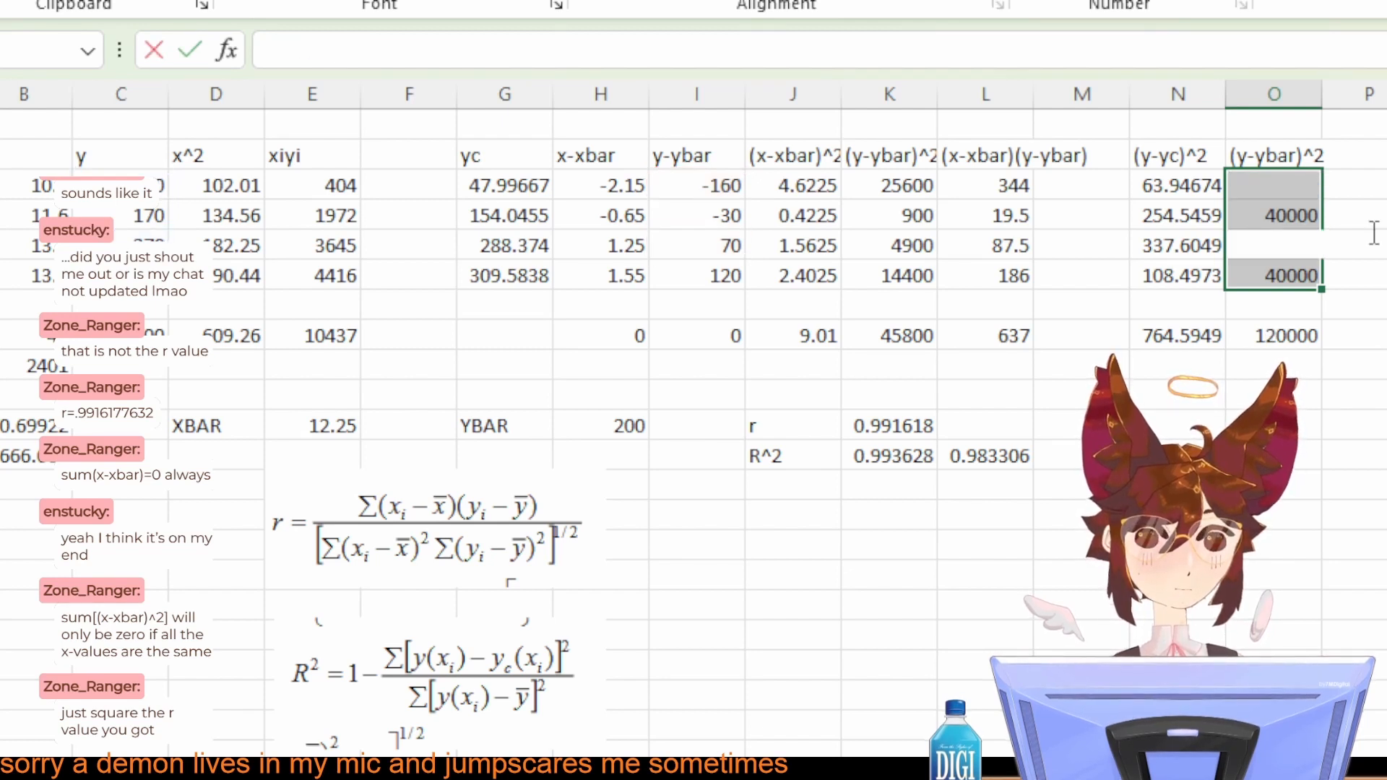
key("Return")
key("BackSpace")
key("Return")
left_click(1310, 221)
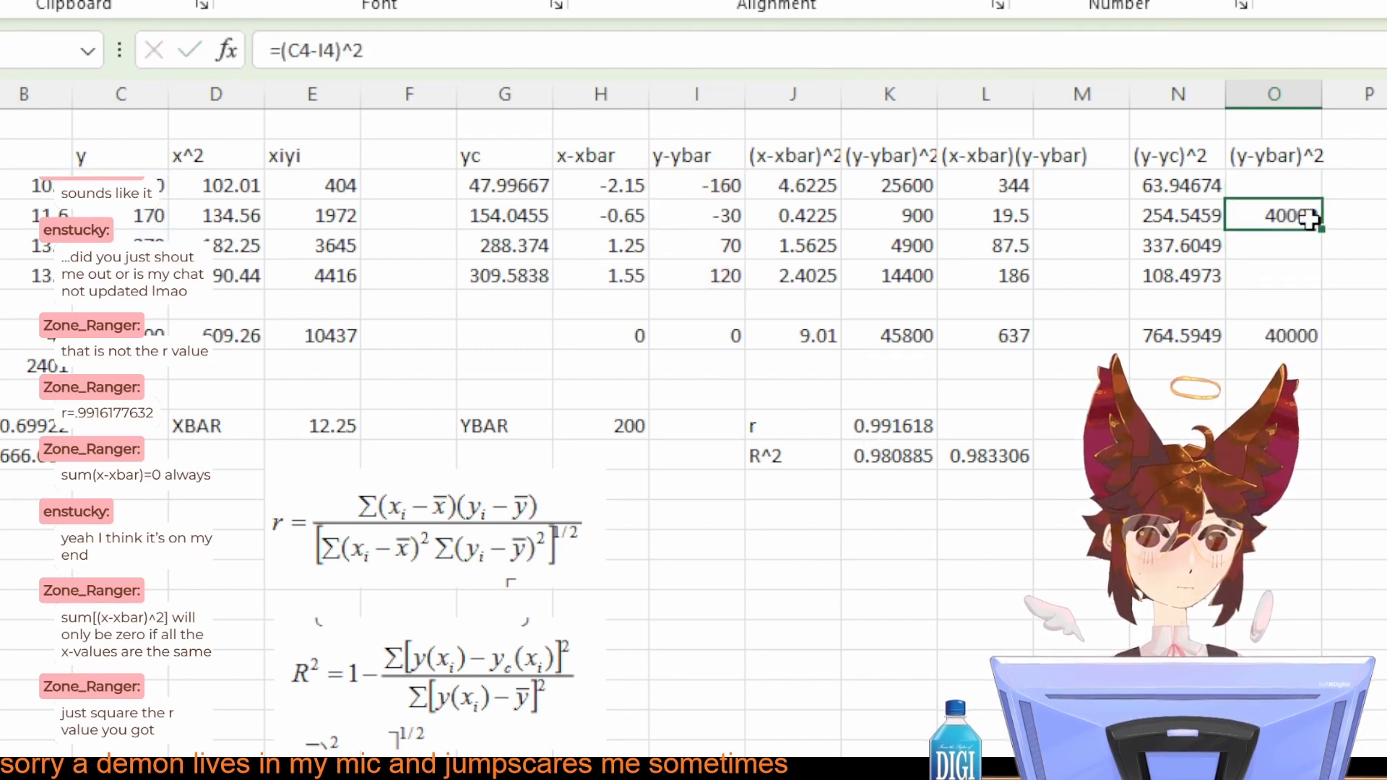
key("BackSpace")
key("Return")
Step: Enter =I3^2 in O3 to square the existing y-ybar deviation
left_click(1286, 175)
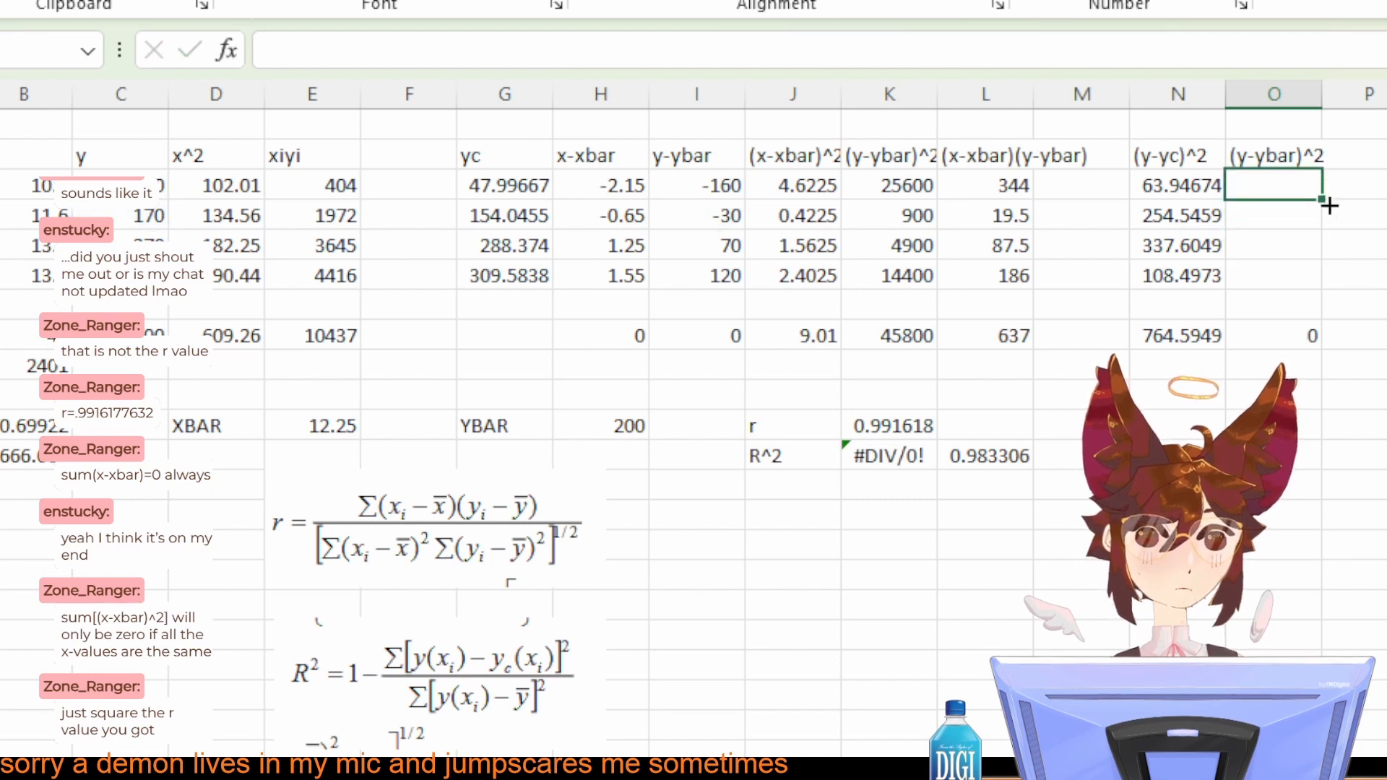
left_click(694, 186)
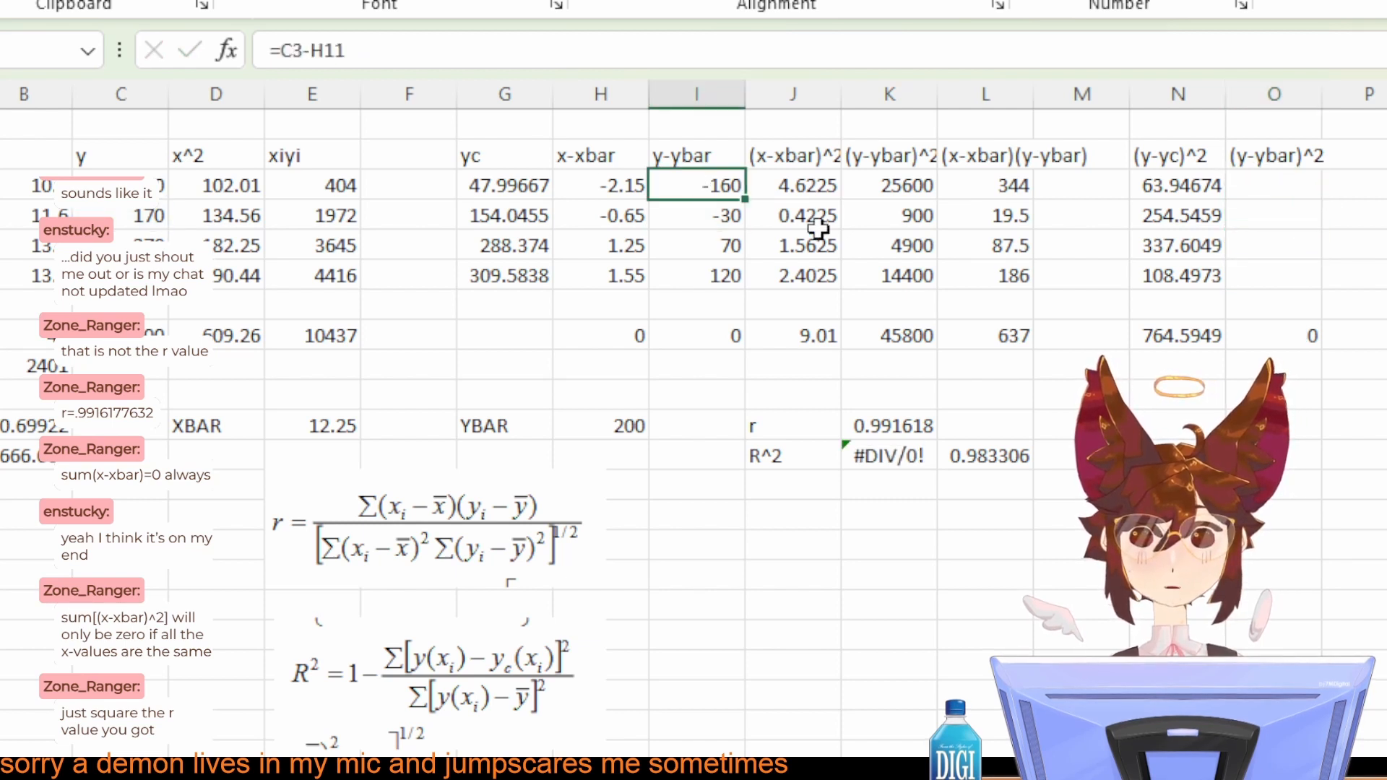
left_click(1262, 191)
type("=")
left_click(731, 182)
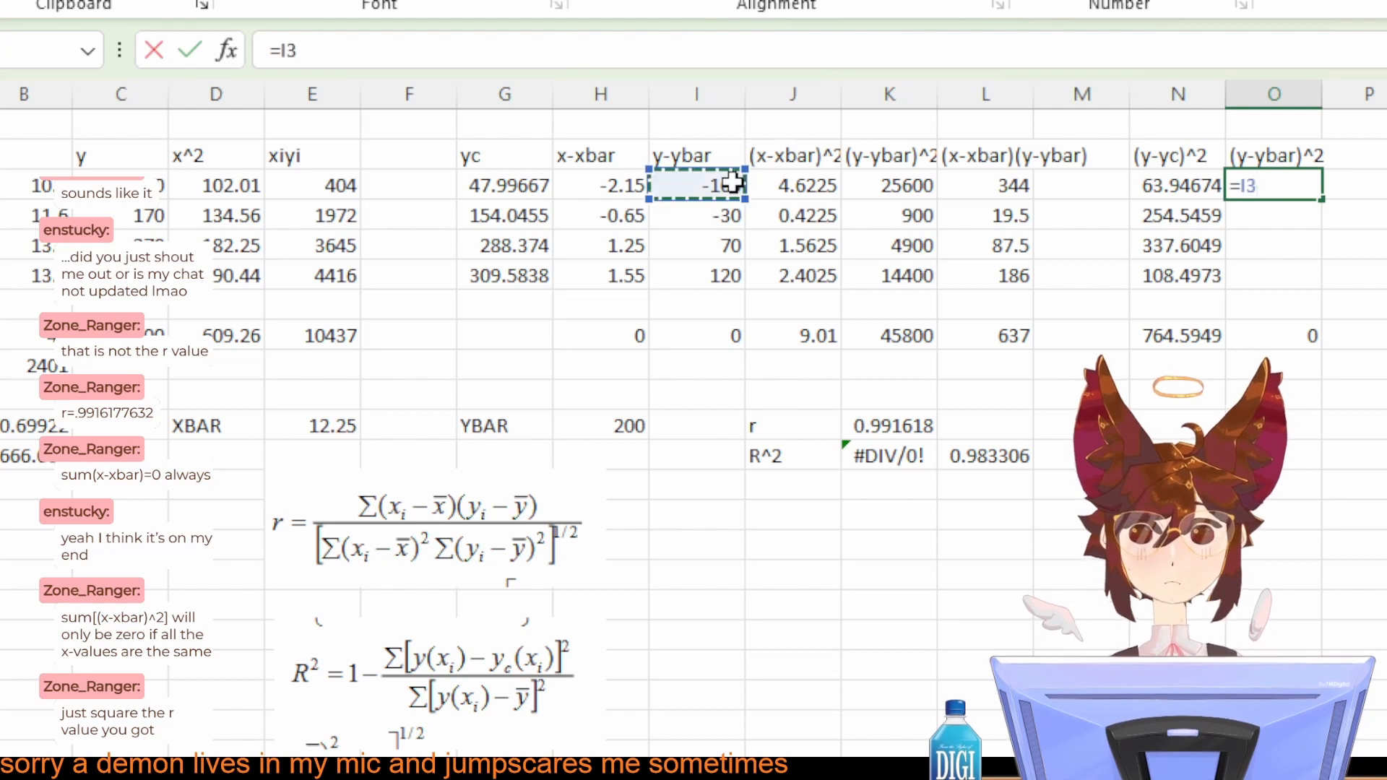
type("^2")
key("Return")
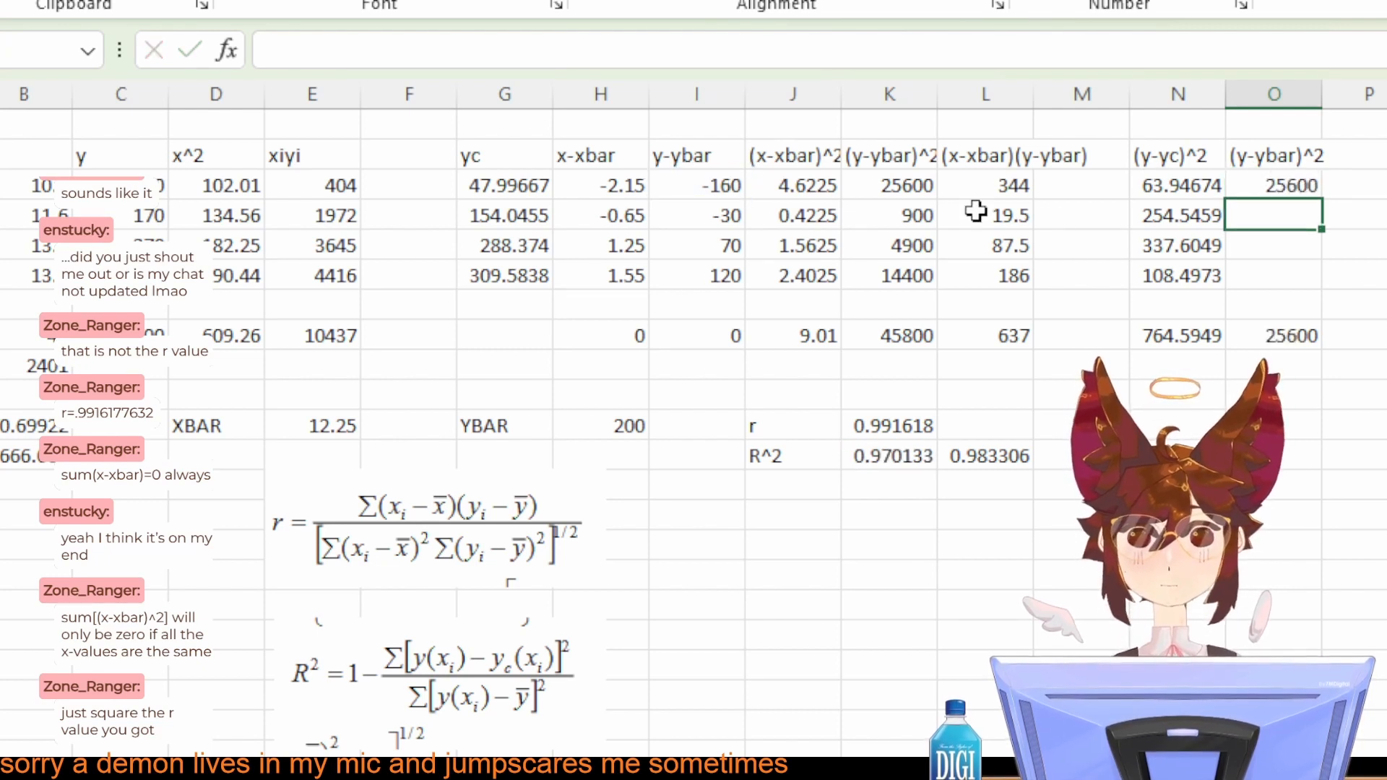
Step: Fill the squared-deviation formula from O3 down through O6 and check the sum formula in O8
left_click(1291, 182)
left_click_drag(1322, 211, 1312, 277)
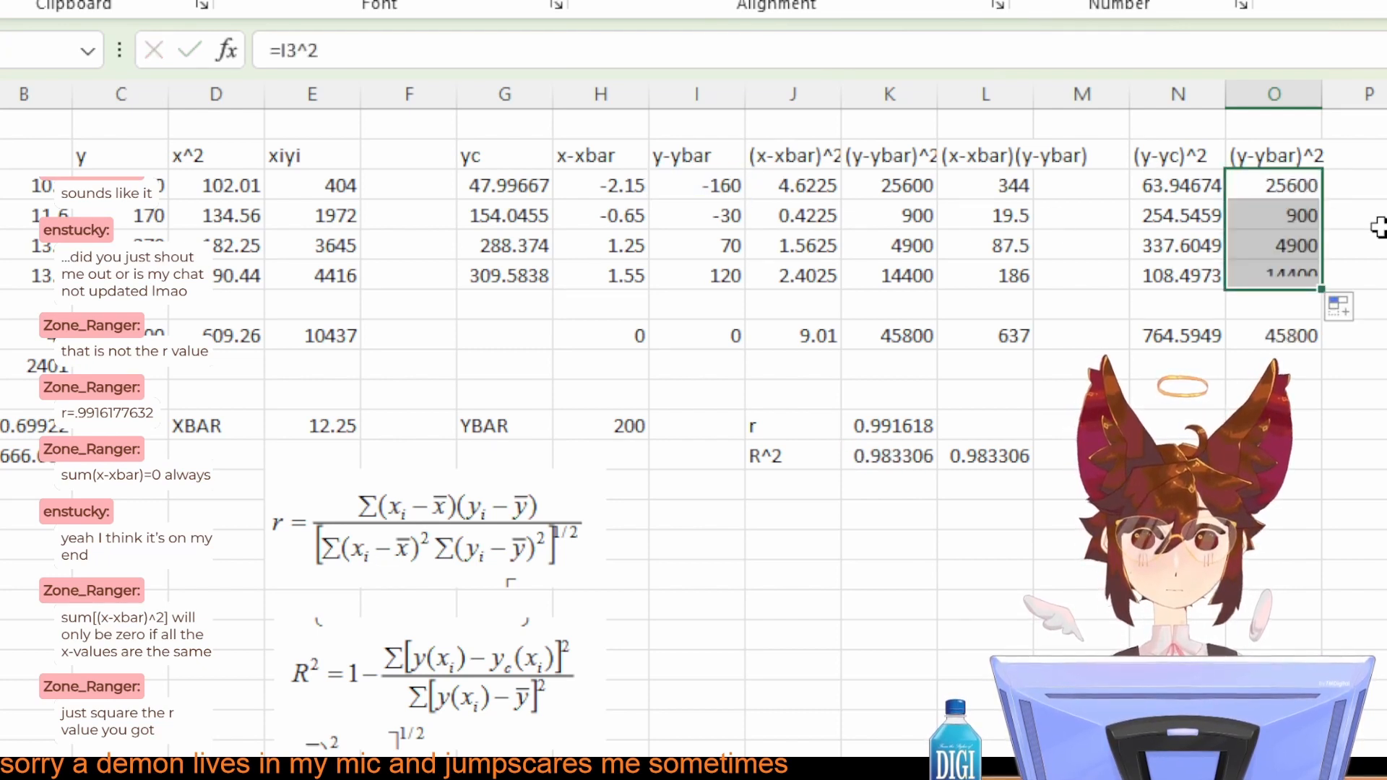
left_click(1376, 216)
left_click(1290, 337)
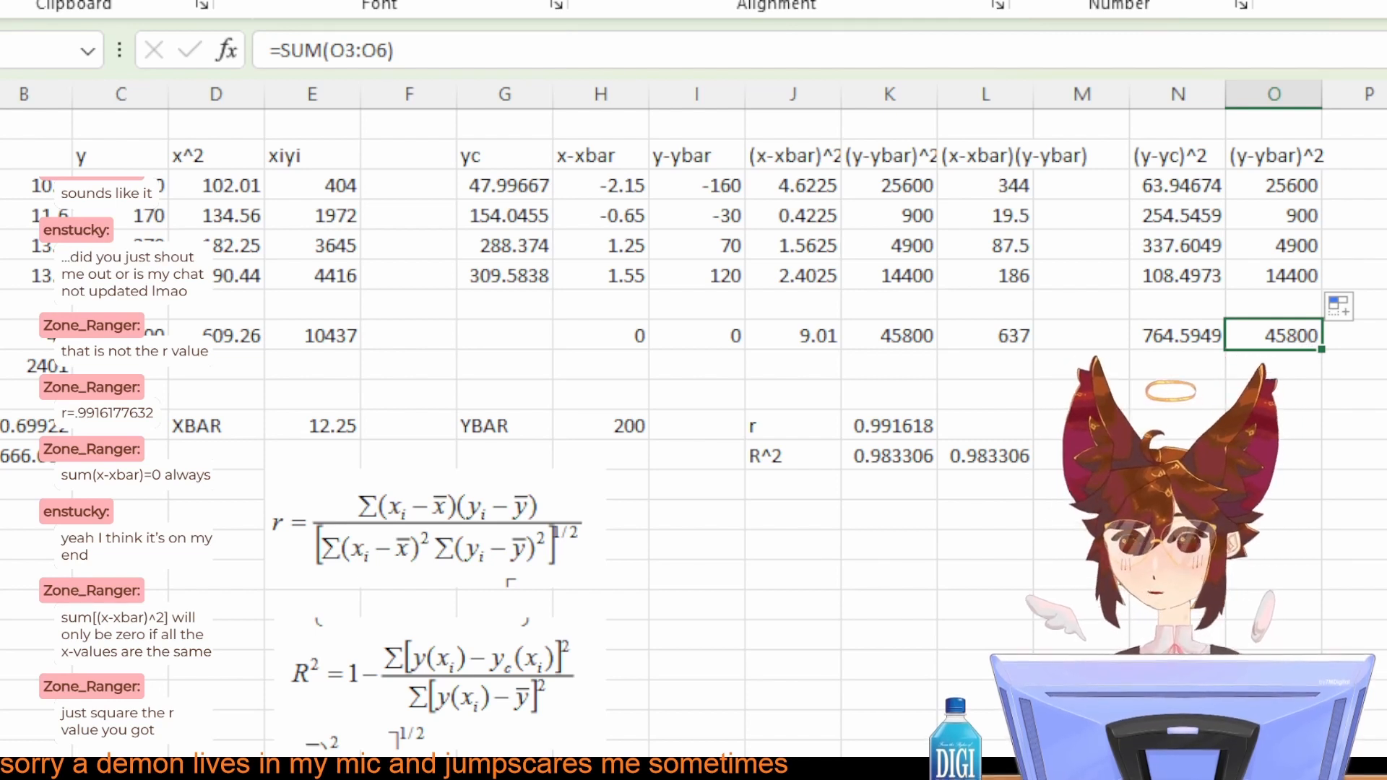
Step: Add the note "<- CHECK W/" in M12 beside the squared r value
left_click(1051, 455)
left_click(1008, 453)
left_click(1062, 459)
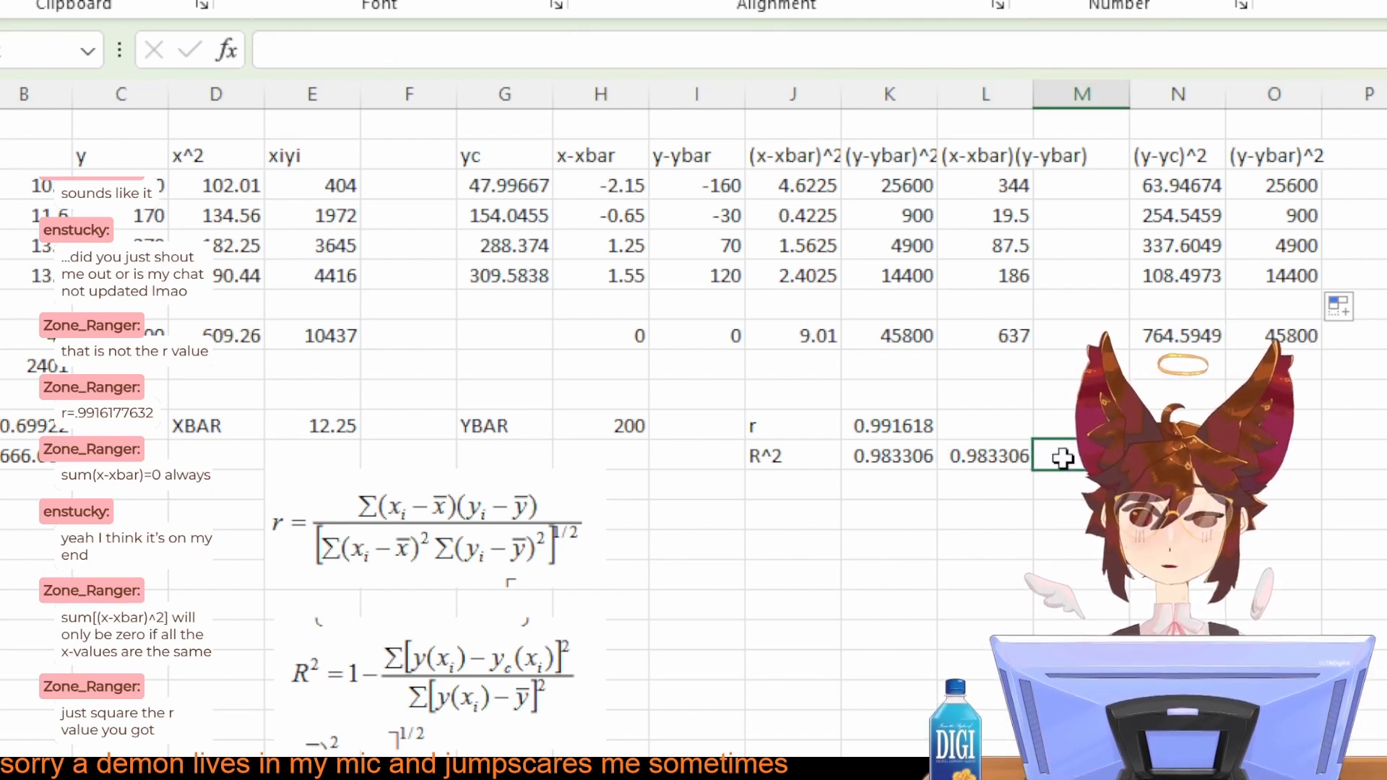
type("<- Ch")
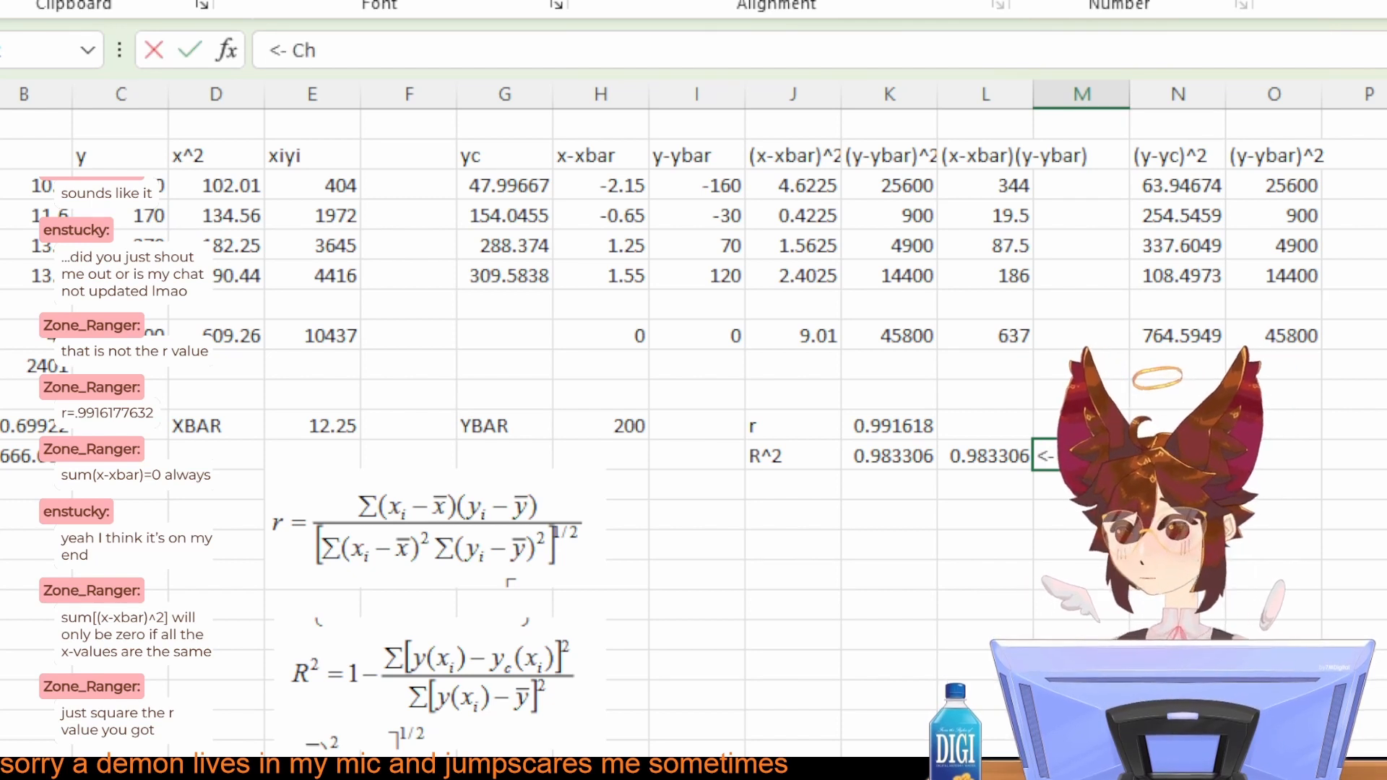
key("BackSpace")
type("HECK W/")
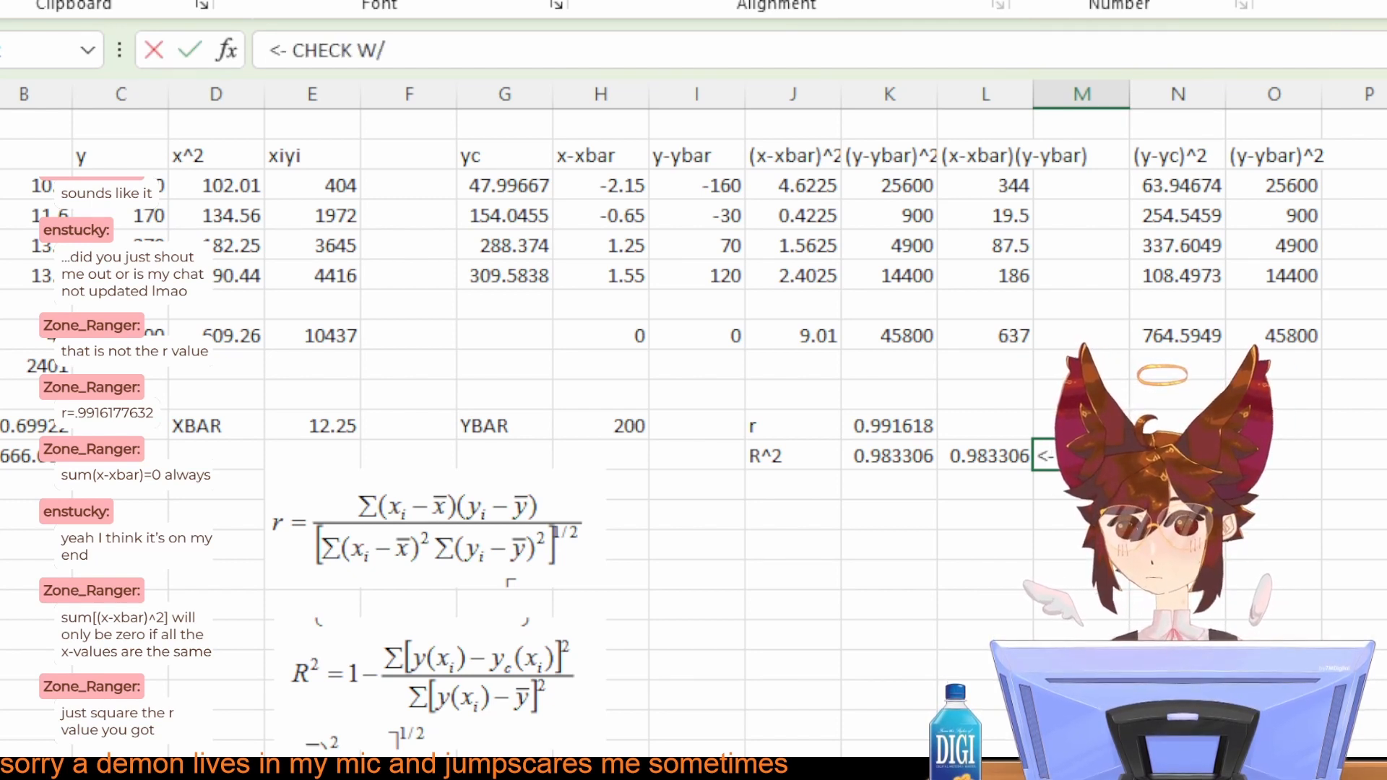
key("Return")
left_click(1277, 567)
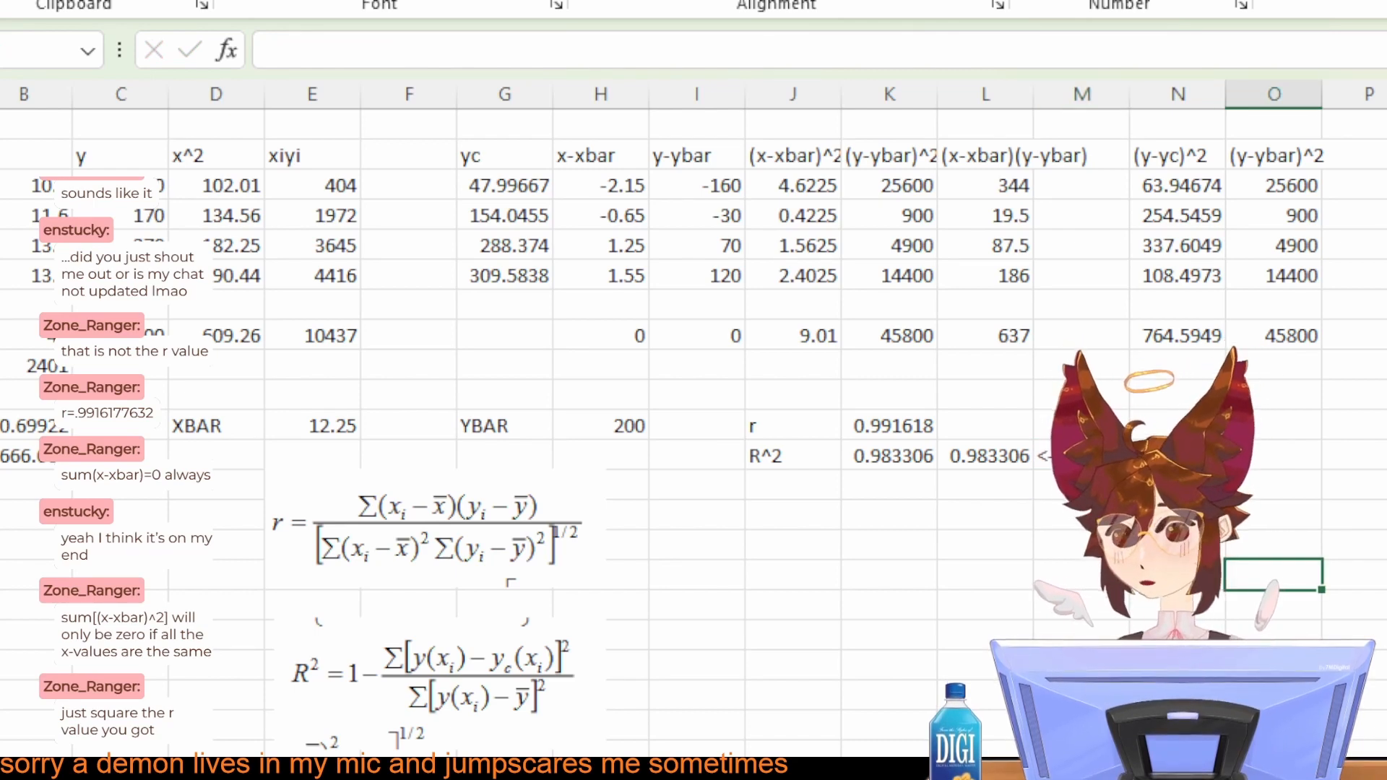
scroll(694, 433, "right", 1)
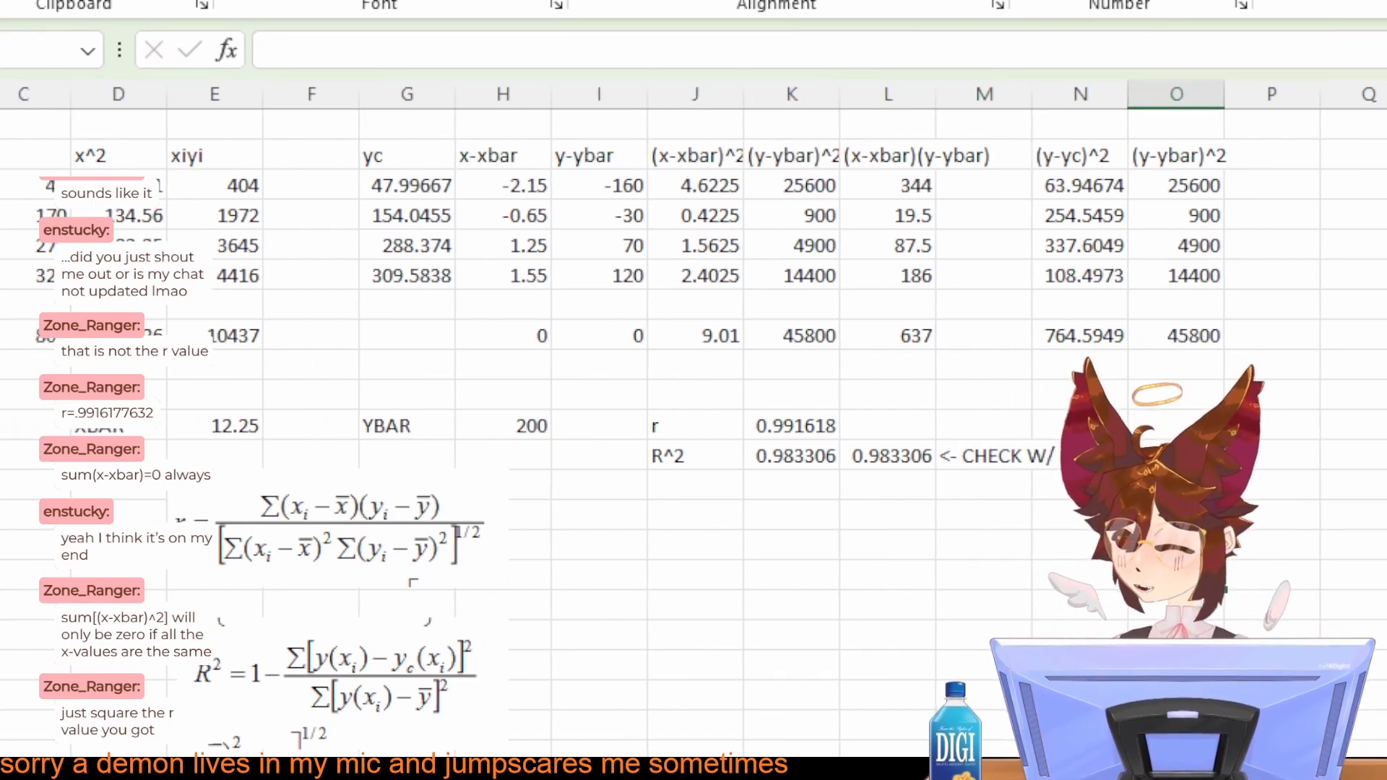
scroll(693, 419, "left", 2)
key("alt+Tab")
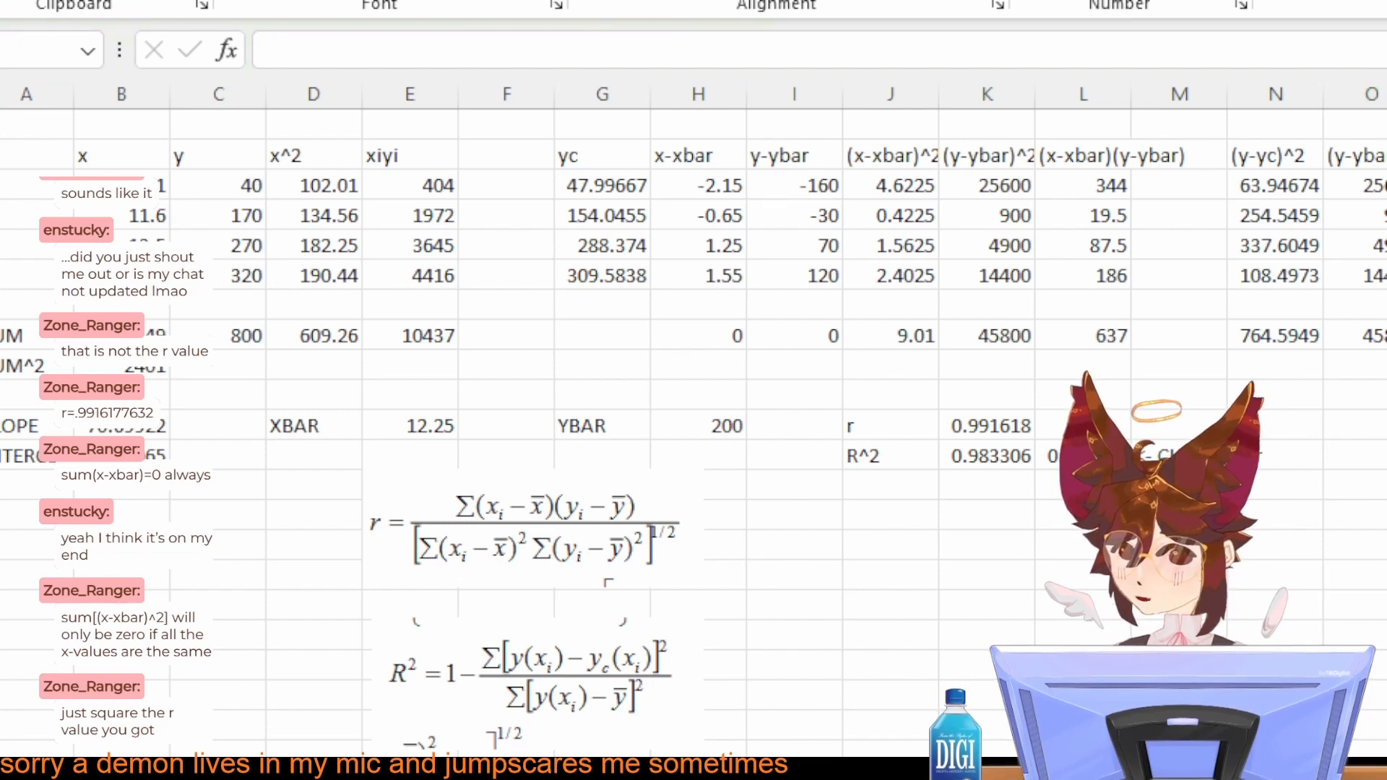
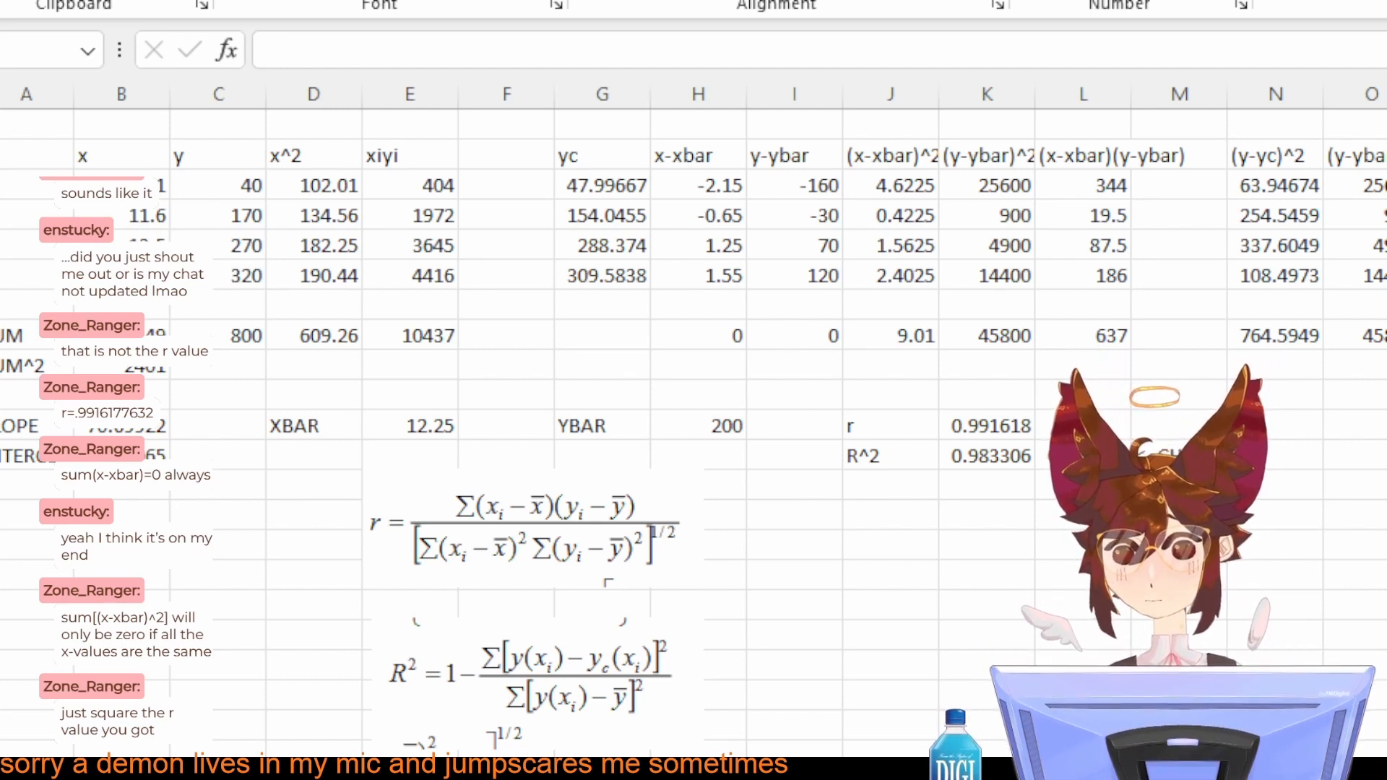
Step: Switch to the handwritten notes in Clip Studio Paint and write an underlined "WANT:" heading below the 70.6992 slope result
left_click(1372, 575)
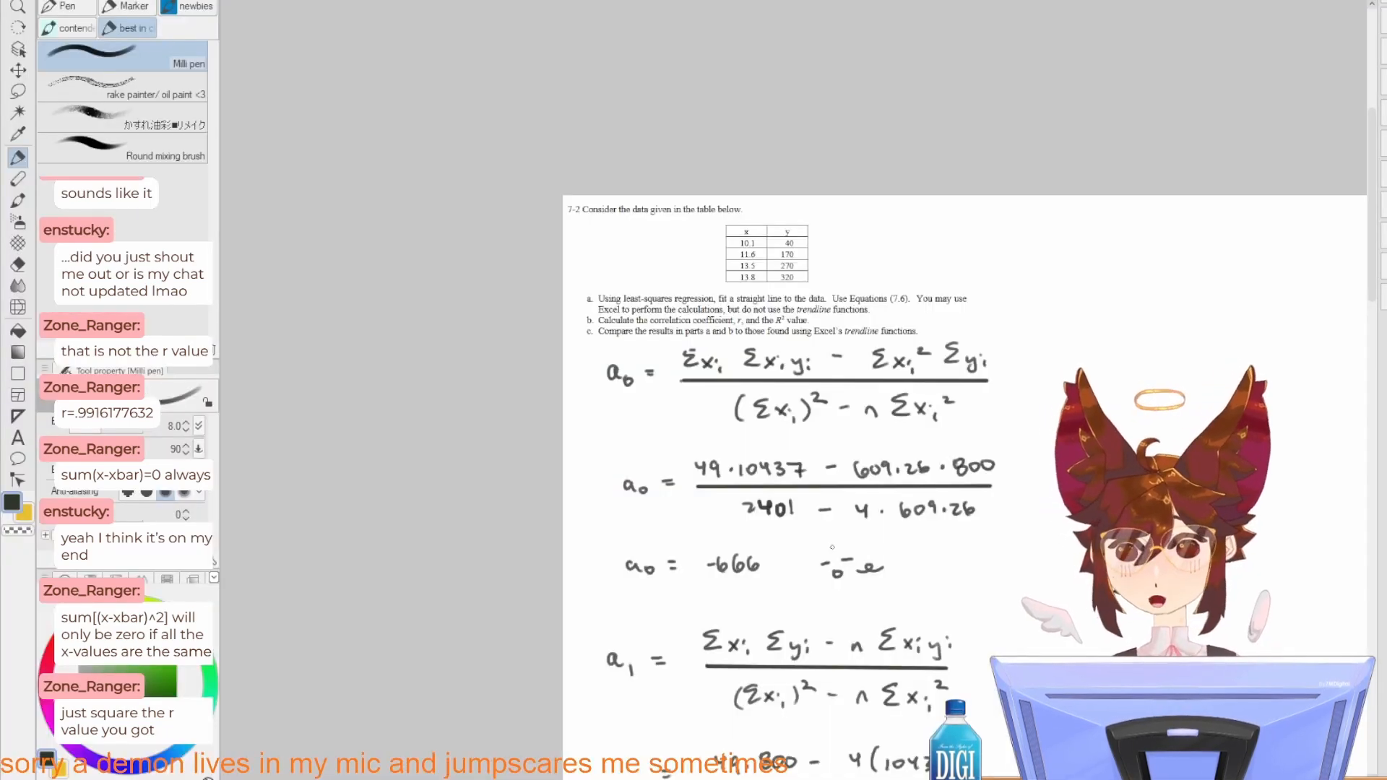
left_click_drag(849, 364, 806, 258)
mouse_move(847, 484)
left_mouse_down()
mouse_move(789, 224)
mouse_move(843, 440)
left_mouse_up()
left_click_drag(863, 748, 824, 100)
mouse_move(769, 312)
left_mouse_down()
mouse_move(752, 176)
mouse_move(771, 297)
left_mouse_up()
scroll(577, 135, "up", 4)
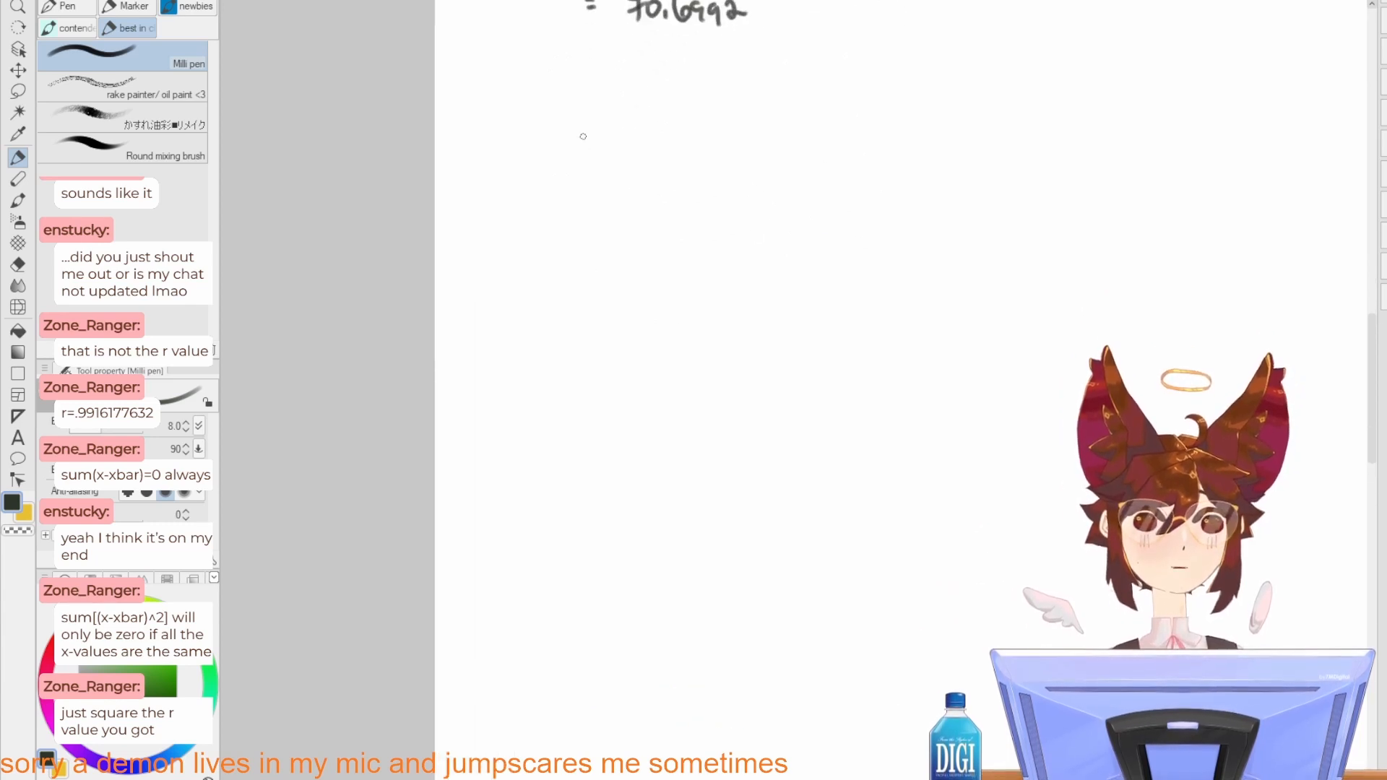
scroll(583, 136, "up", 1)
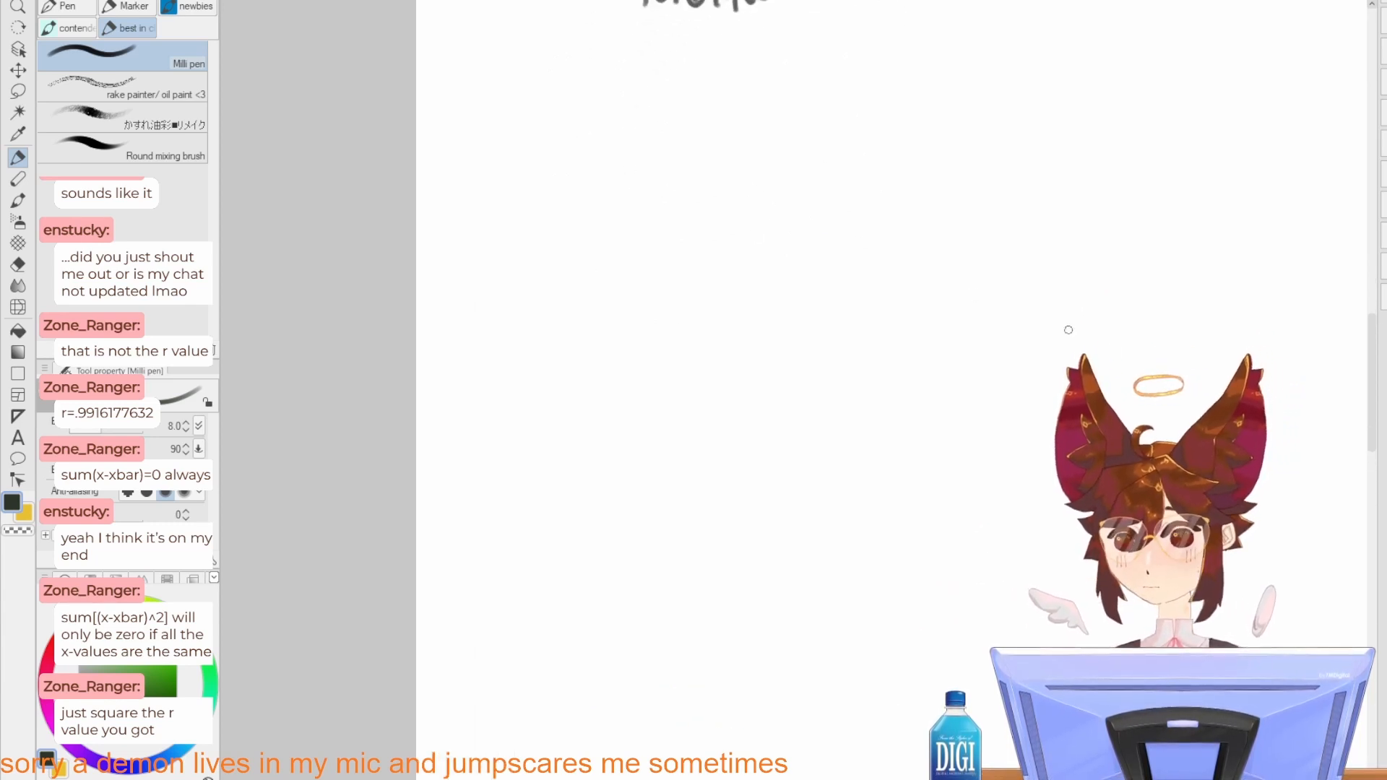
left_click_drag(750, 244, 837, 405)
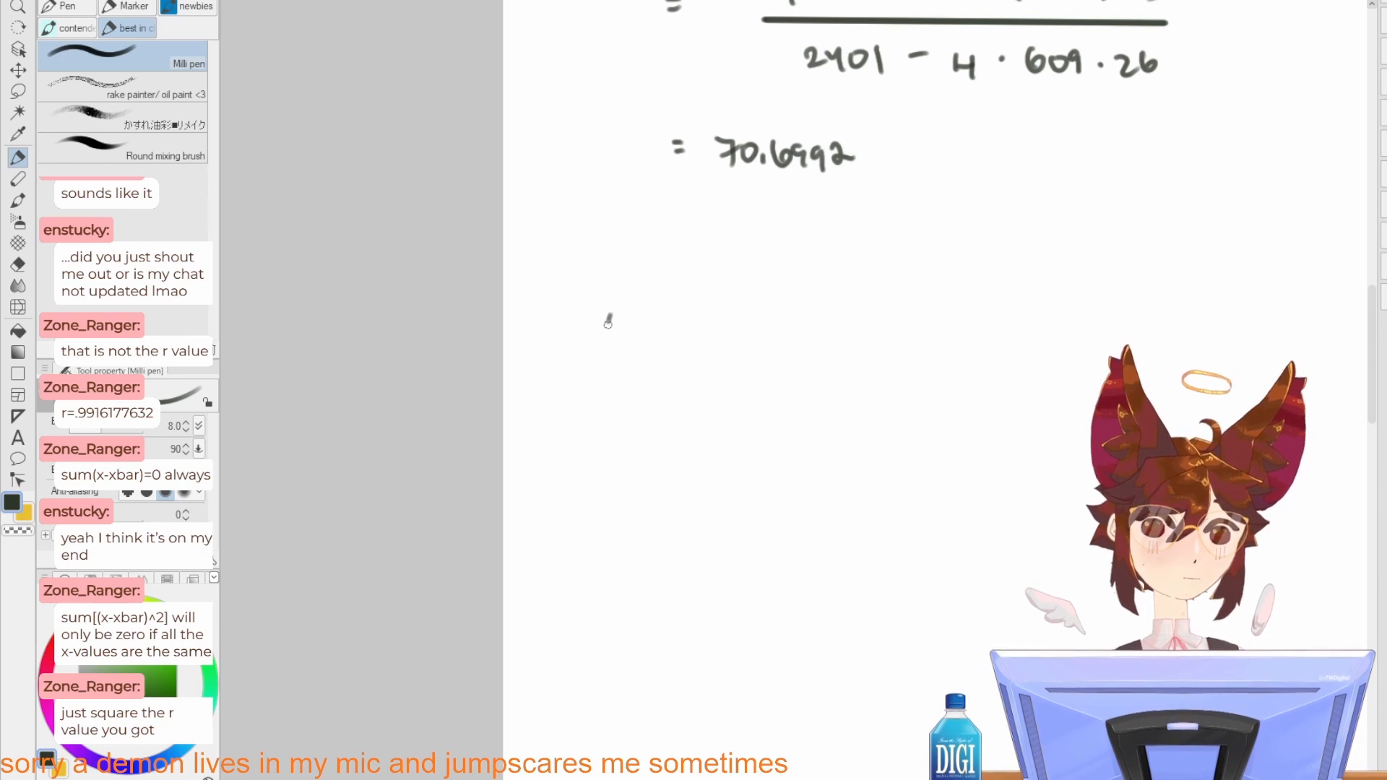
left_click_drag(605, 317, 635, 316)
mouse_move(638, 340)
left_mouse_down()
mouse_move(650, 310)
mouse_move(662, 340)
left_mouse_up()
left_click_drag(642, 328, 683, 316)
left_click_drag(686, 315, 706, 312)
left_click_drag(697, 315, 699, 351)
left_click(712, 323)
left_click(714, 342)
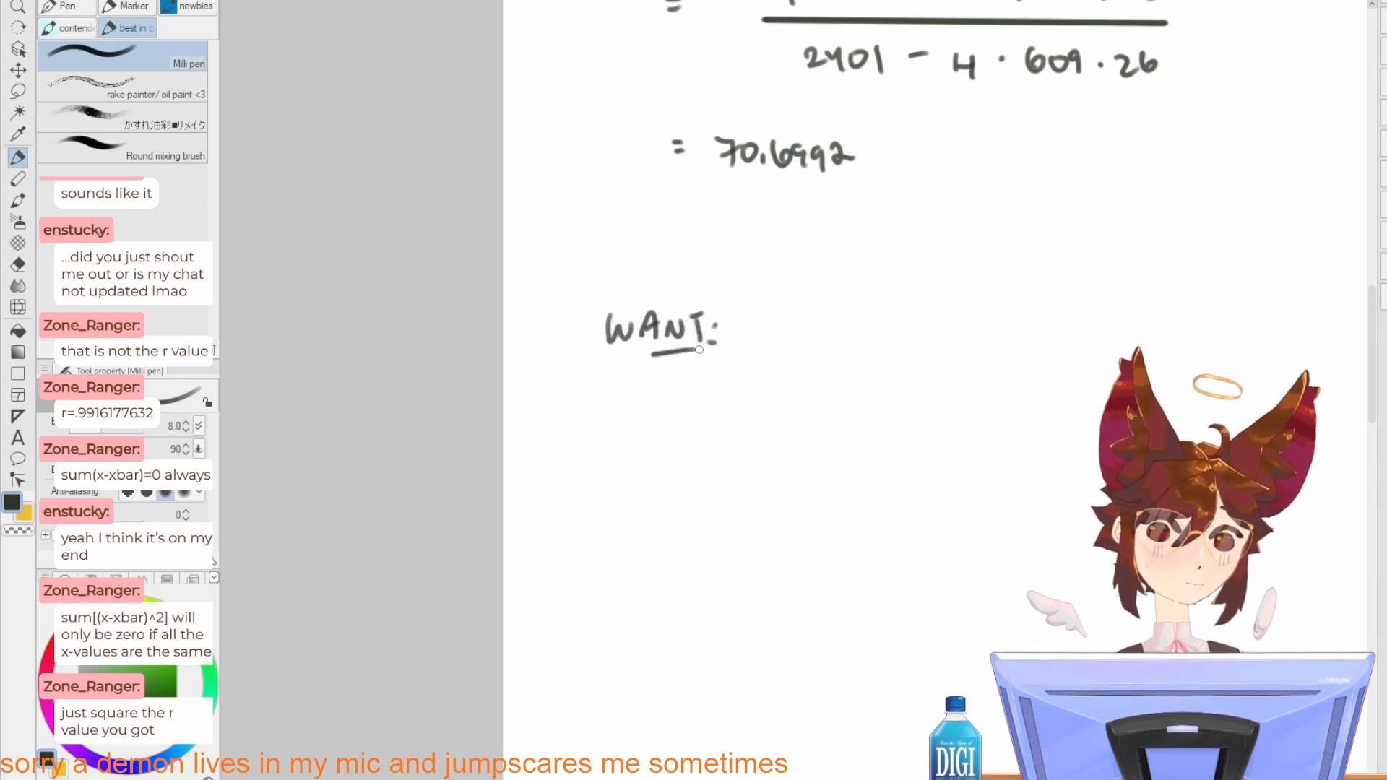
Step: Write "y @ x=12, 90% CONF." beside the WANT heading
mouse_move(796, 354)
left_mouse_down()
mouse_move(696, 409)
mouse_move(683, 401)
left_mouse_up()
left_click_drag(694, 381, 679, 418)
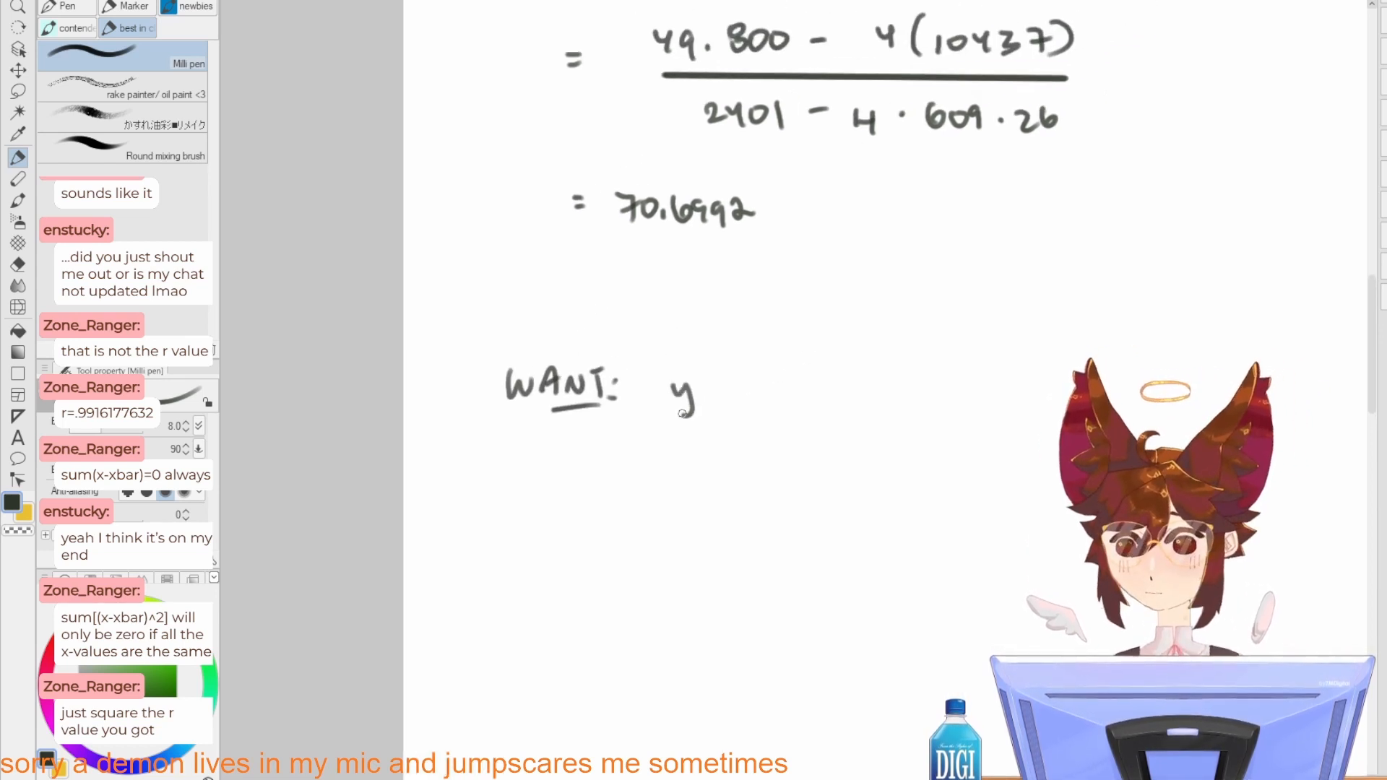
mouse_move(745, 383)
left_mouse_down()
mouse_move(756, 400)
mouse_move(814, 396)
mouse_move(794, 399)
left_mouse_up()
left_click_drag(828, 385, 842, 394)
left_click_drag(855, 381, 860, 402)
left_click_drag(871, 384, 919, 416)
left_click_drag(981, 378, 978, 401)
left_click_drag(1002, 378, 1020, 374)
mouse_move(1037, 374)
left_mouse_down()
mouse_move(1020, 398)
mouse_move(1070, 398)
left_mouse_up()
left_click(1038, 396)
left_click_drag(1097, 387, 1113, 384)
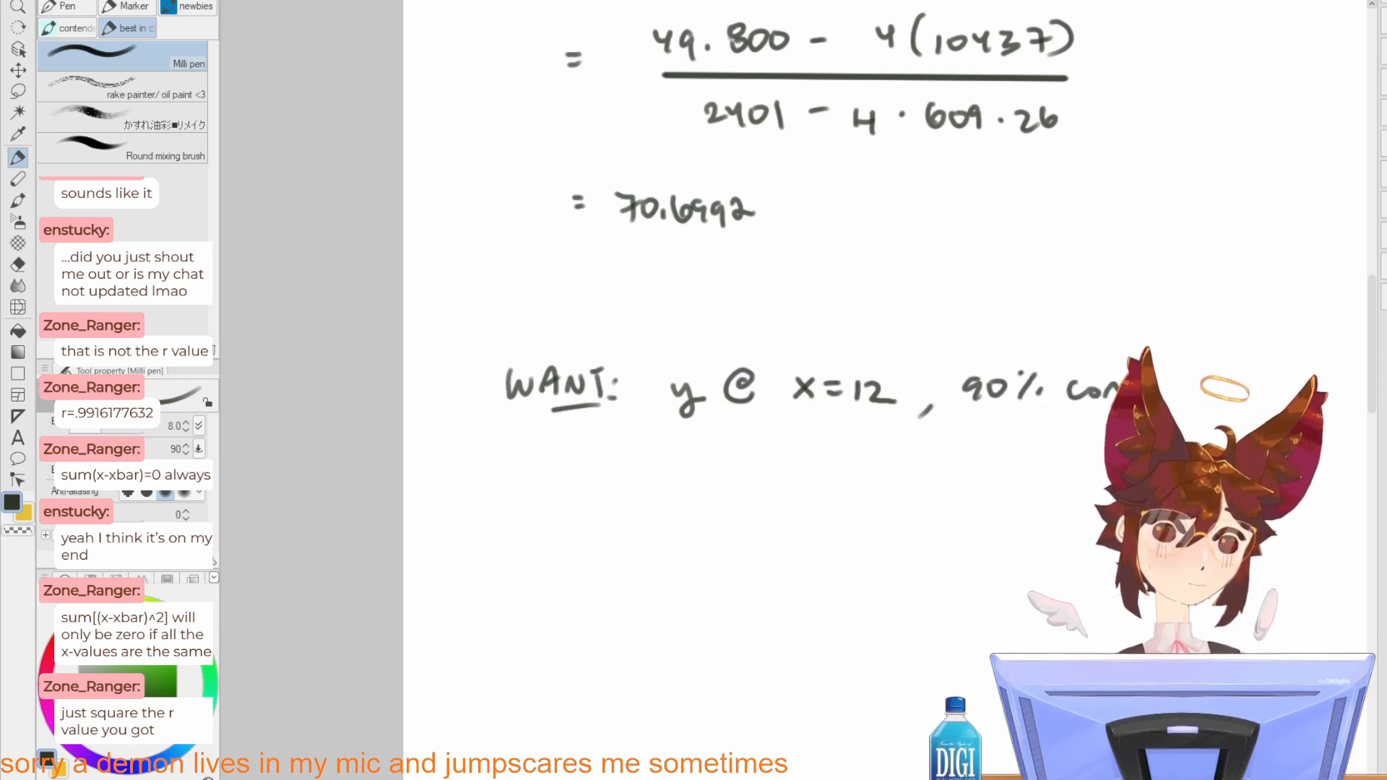
left_click(1162, 394)
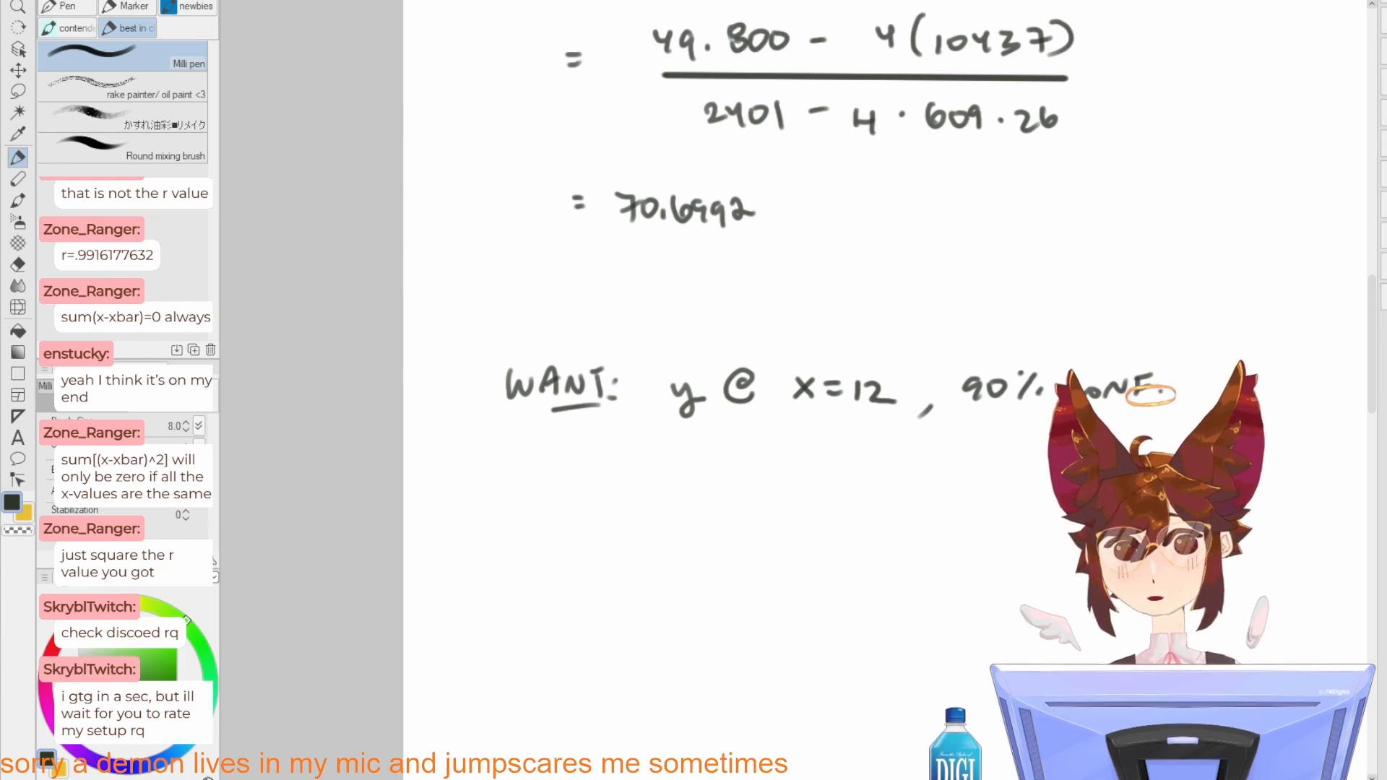
Step: Examine the "Select all squares with stairs" image covering part of the problem statement
scroll(739, 388, "up", 10)
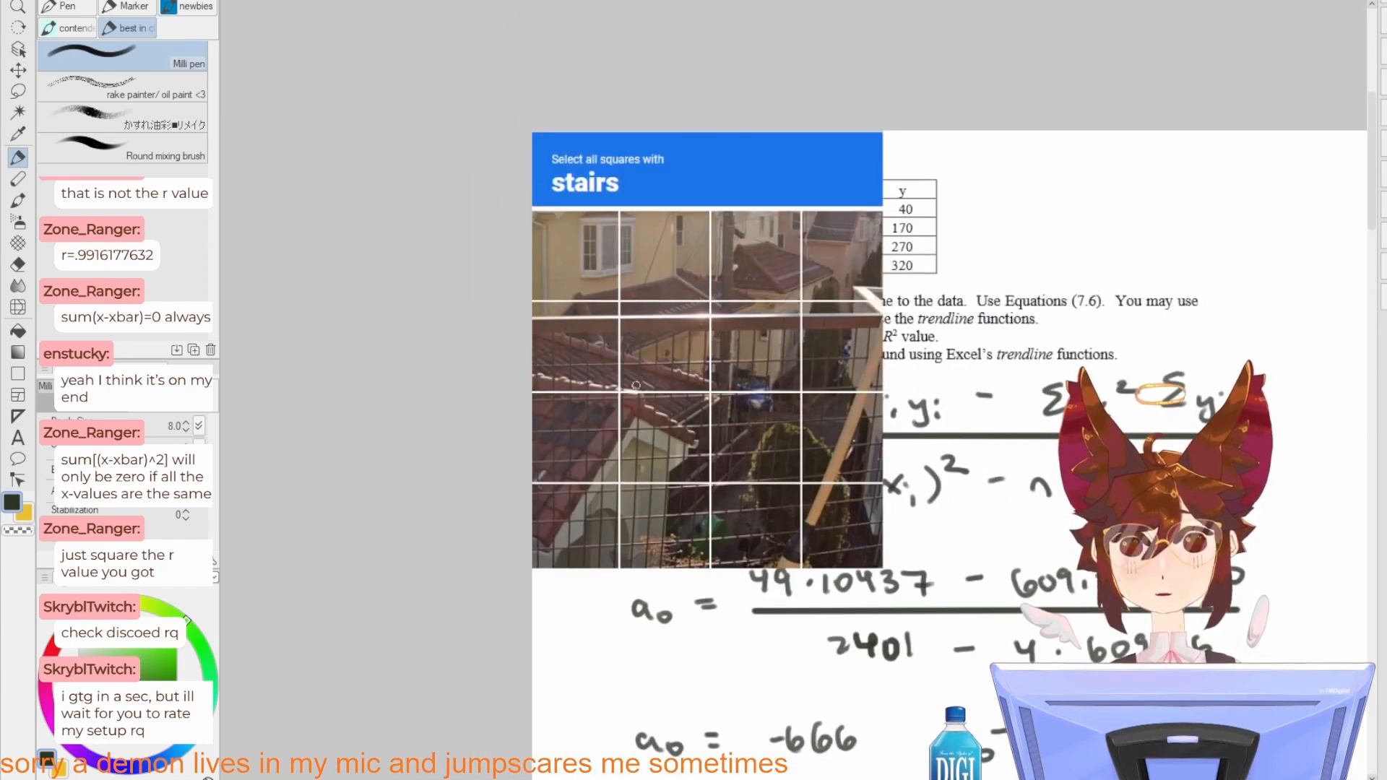
scroll(709, 334, "up", 3)
mouse_move(724, 417)
left_mouse_down()
mouse_move(700, 392)
mouse_move(664, 416)
left_mouse_up()
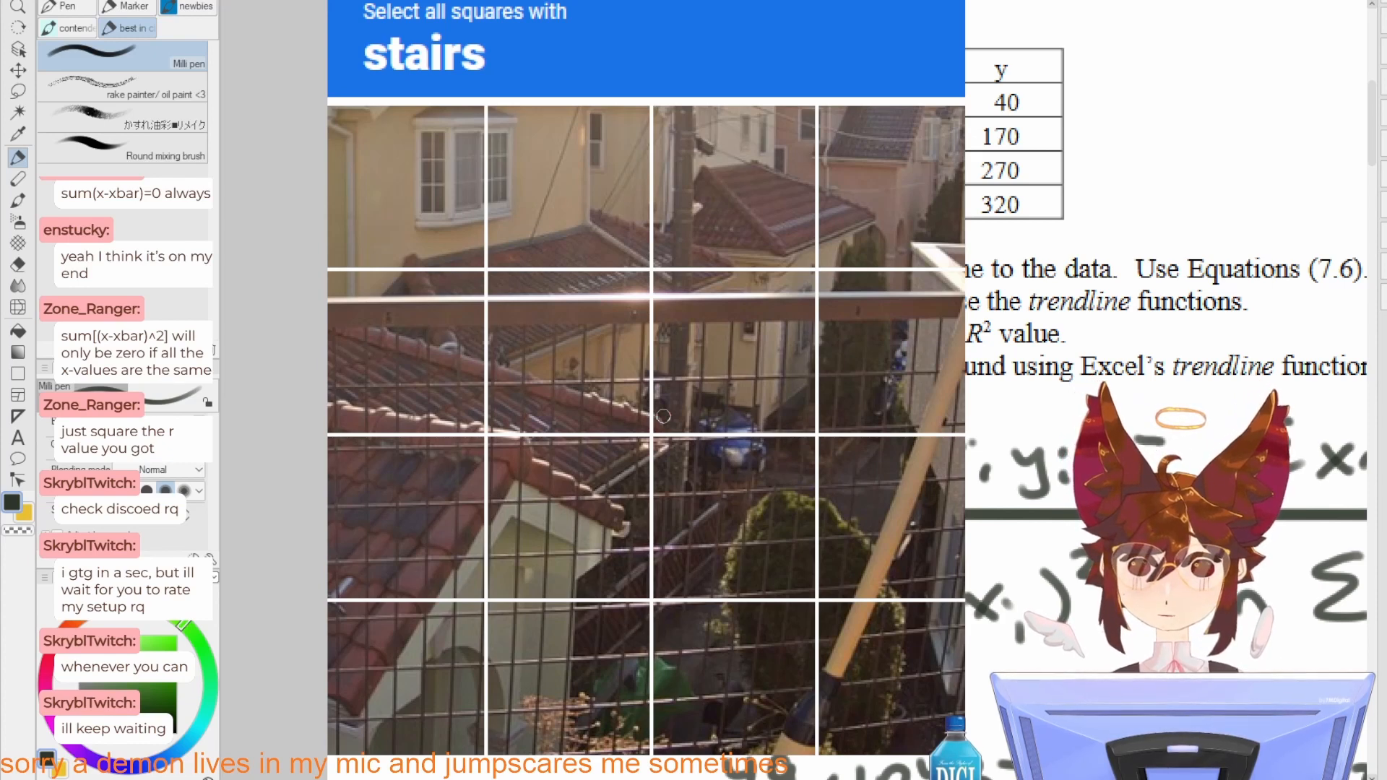
left_click_drag(763, 447, 734, 467)
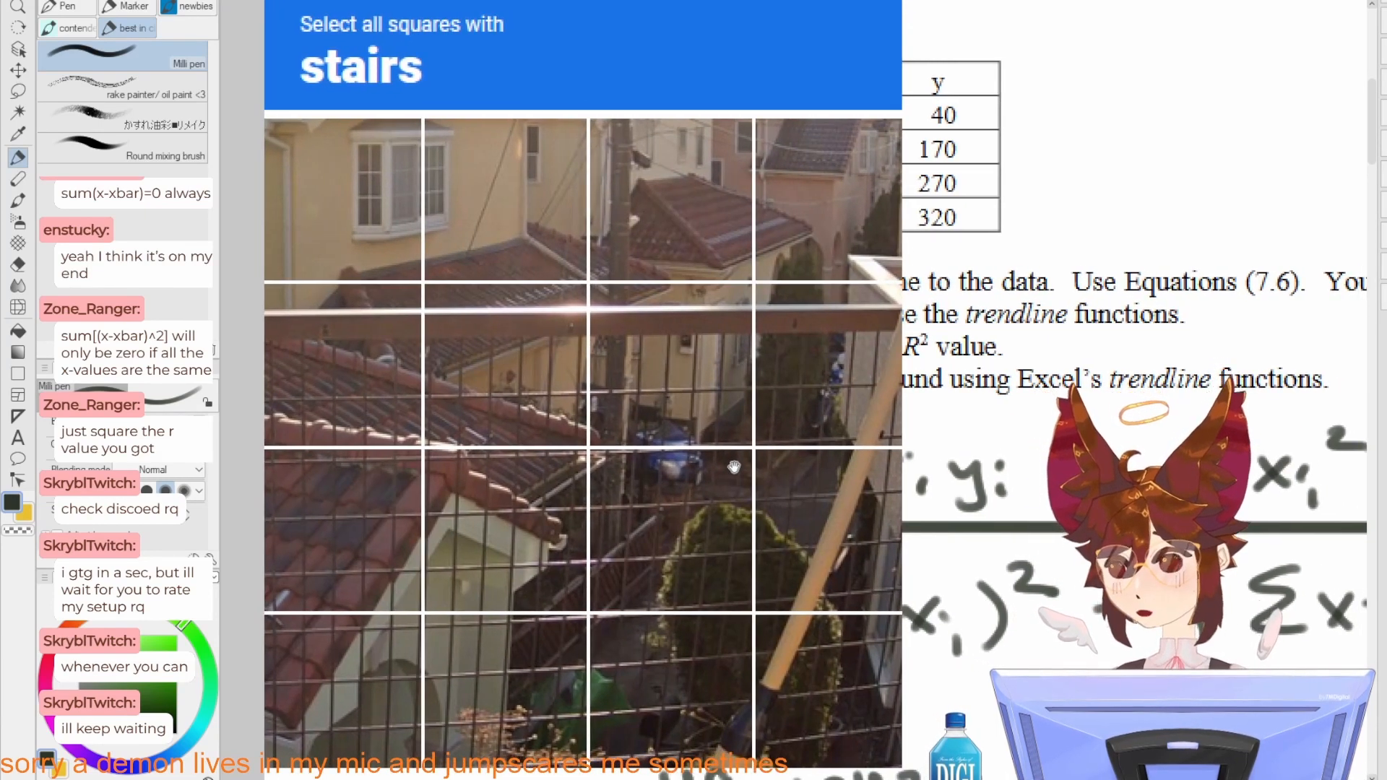
mouse_move(734, 466)
left_mouse_down()
mouse_move(739, 488)
mouse_move(737, 449)
left_mouse_up()
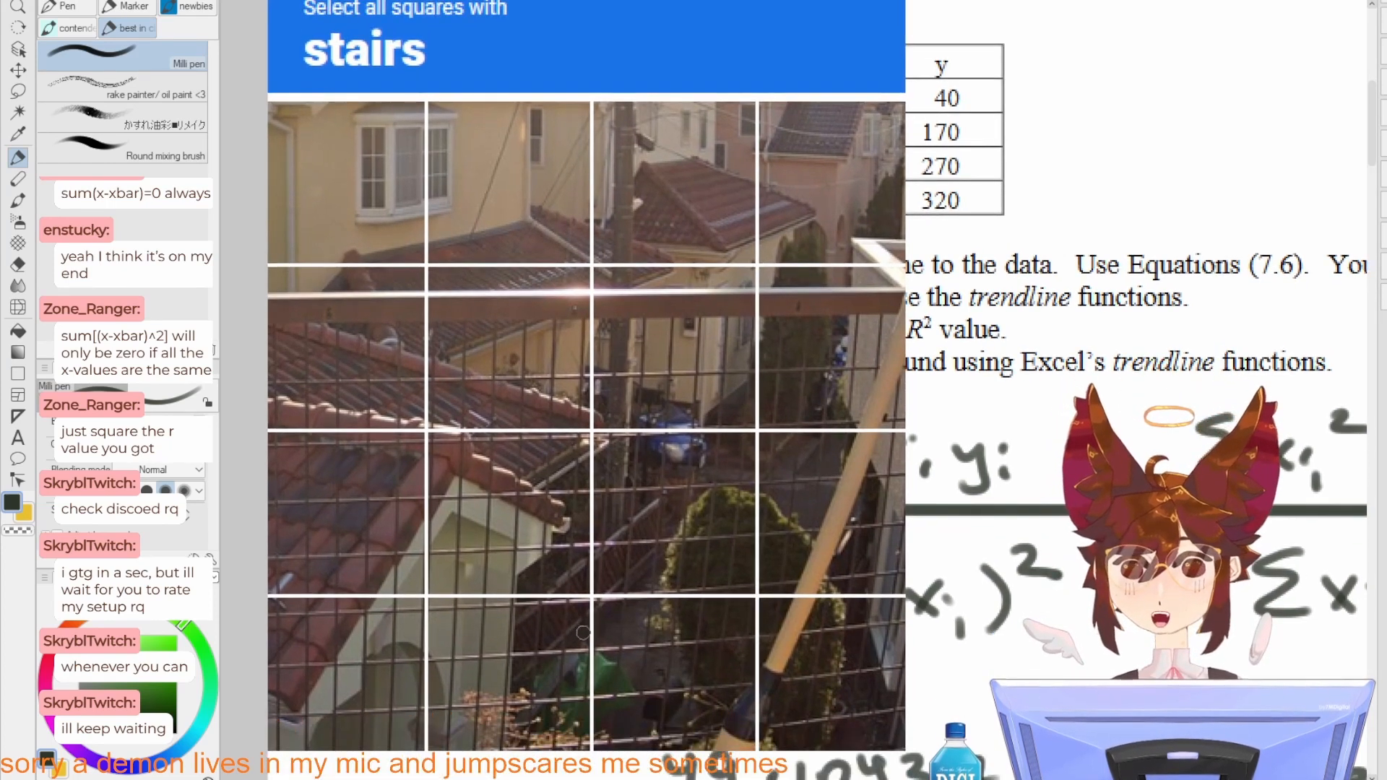
Step: Try circling the area around the green object in the stairs image in yellow
key("x")
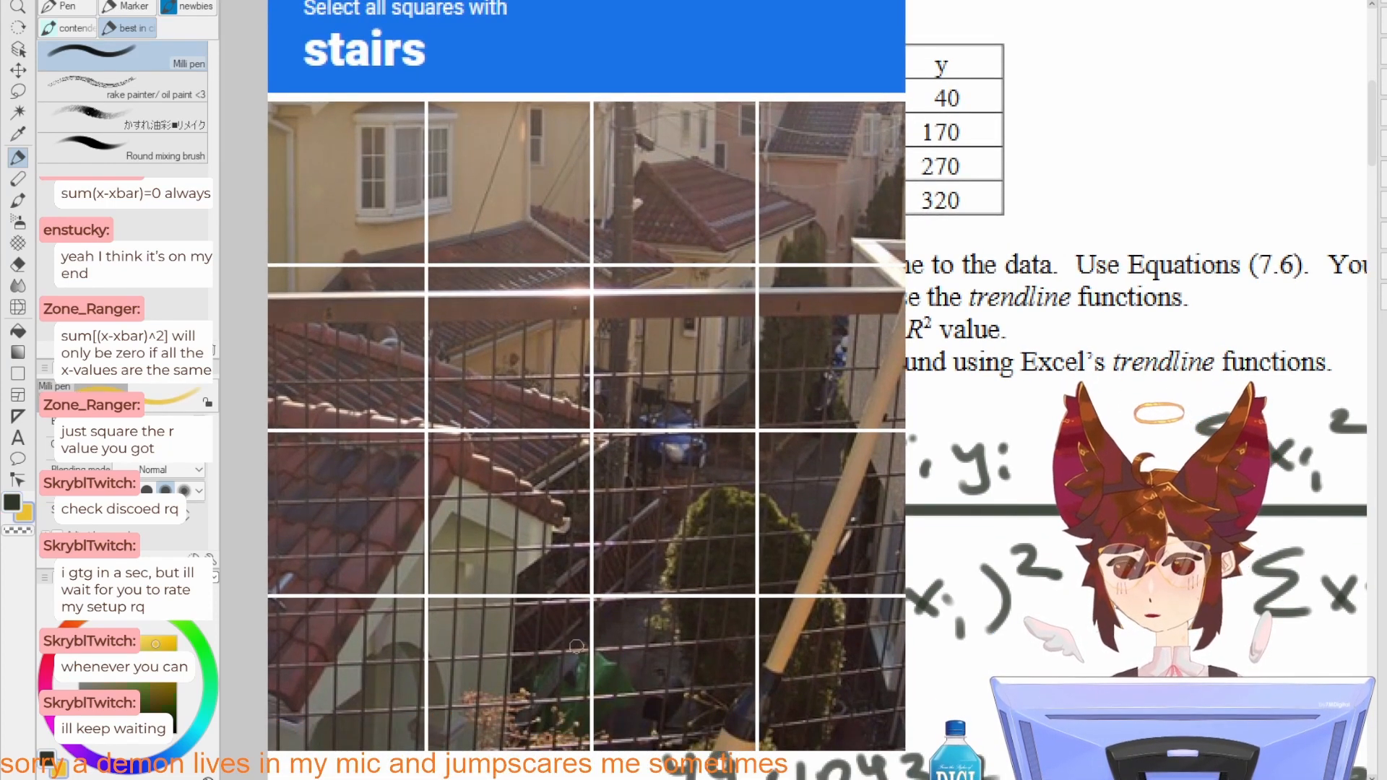
mouse_move(551, 628)
left_mouse_down()
mouse_move(543, 734)
mouse_move(604, 598)
mouse_move(483, 652)
mouse_move(610, 731)
mouse_move(431, 594)
left_mouse_up()
key("ctrl+z")
left_click(543, 625)
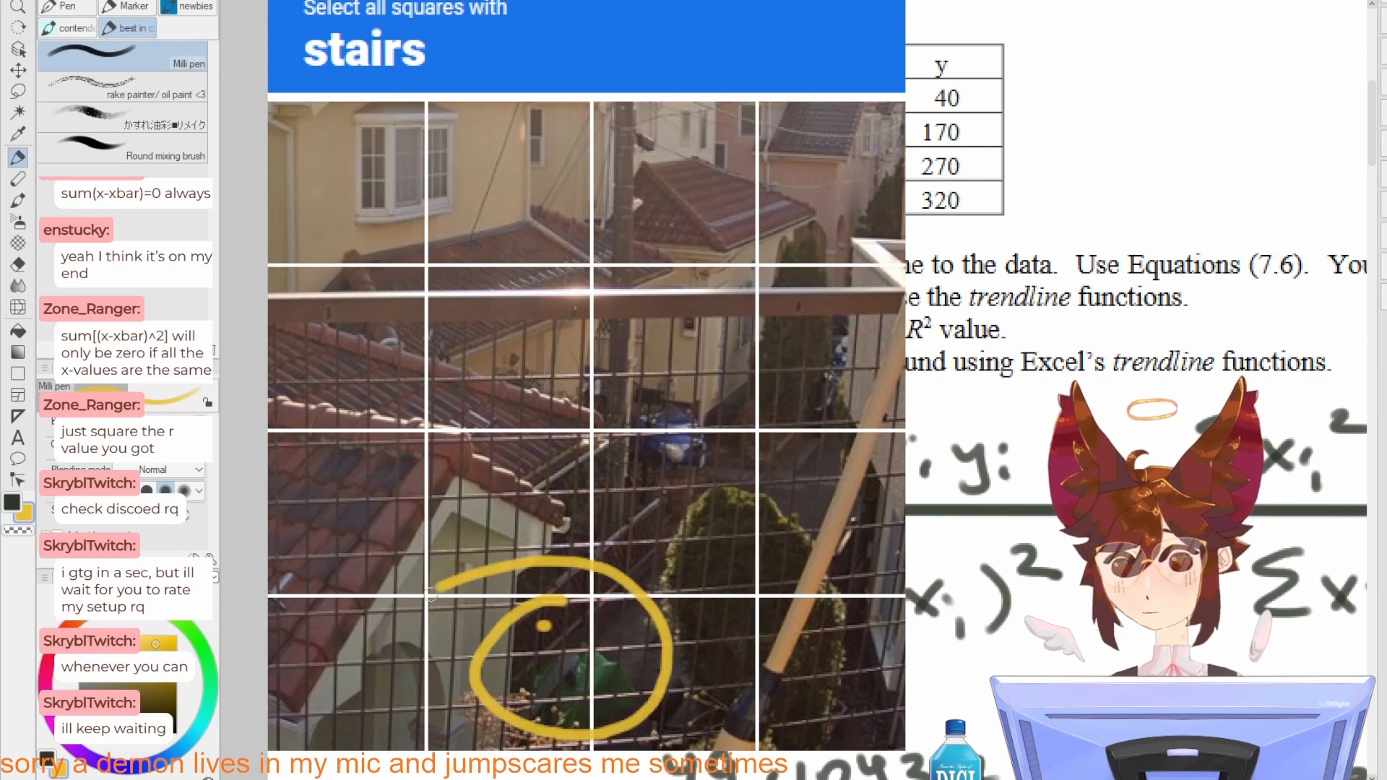
key("ctrl+z")
Step: Try further yellow marks on a close-up of the stairs image and undo the yellow strokes
scroll(571, 686, "up", 5)
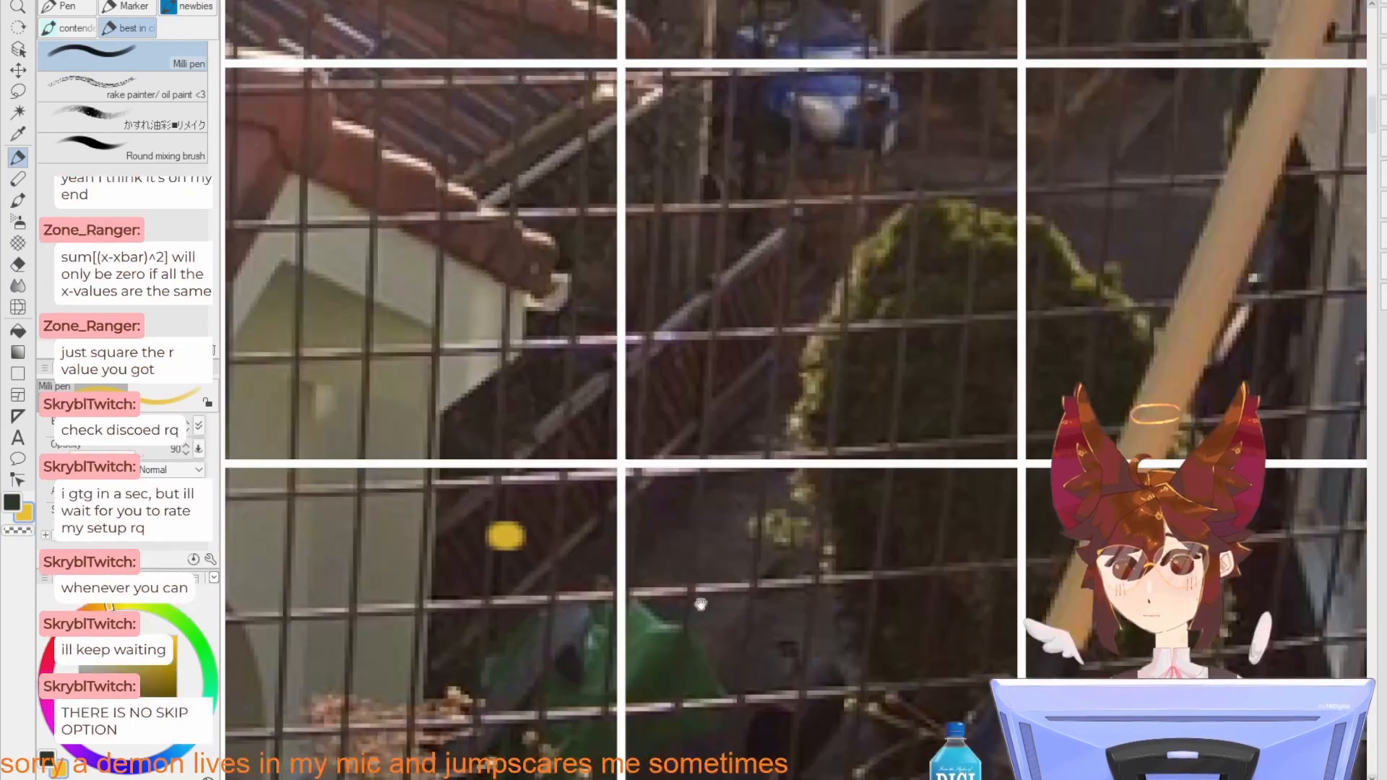
mouse_move(701, 604)
left_mouse_down()
mouse_move(686, 491)
mouse_move(681, 510)
left_mouse_up()
mouse_move(831, 530)
left_mouse_down()
mouse_move(826, 616)
mouse_move(778, 614)
left_mouse_up()
left_click_drag(778, 544, 870, 585)
key("ctrl+z")
key("ctrl+z")
key("ctrl+z")
scroll(728, 542, "down", 3)
left_click_drag(727, 505, 730, 666)
scroll(713, 537, "down", 1)
left_click_drag(713, 451, 741, 362)
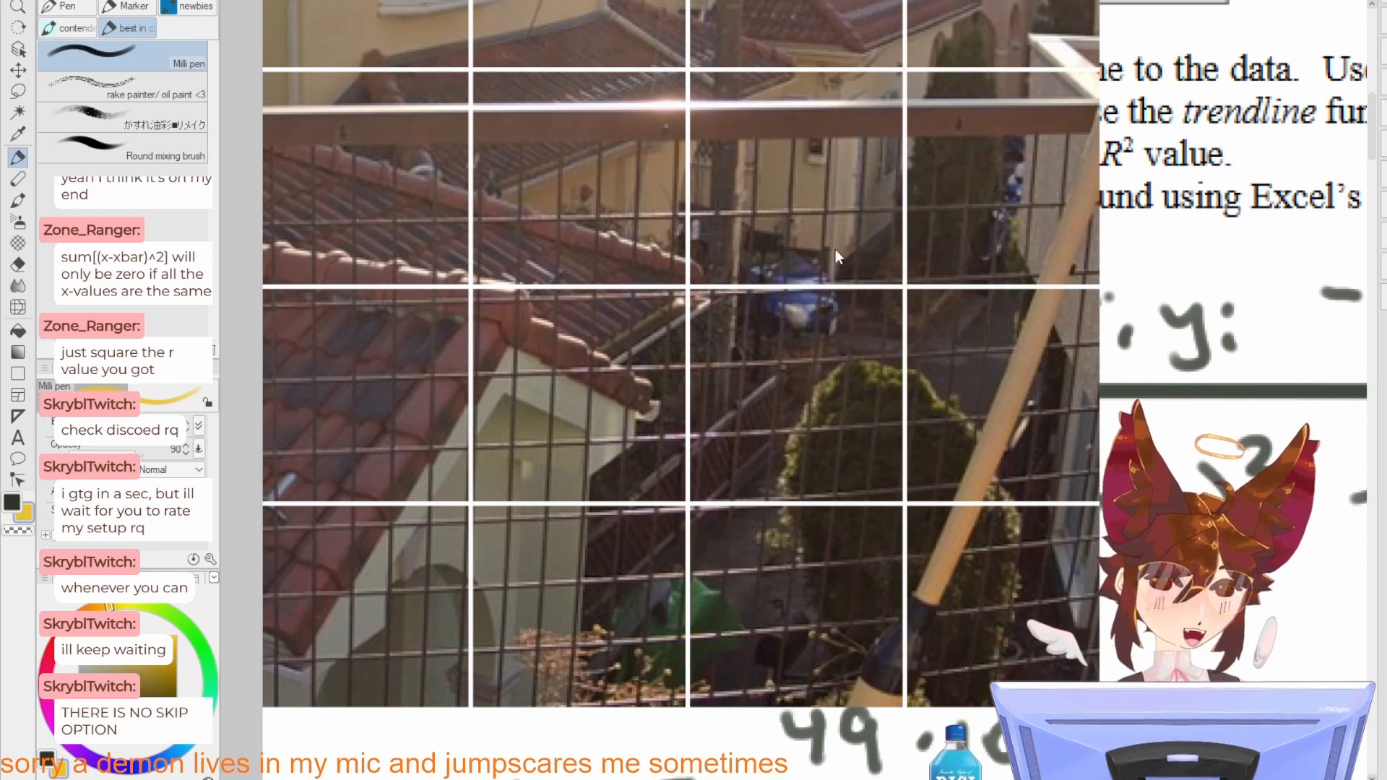
key("ctrl+z")
Step: Replace the y with μ in the WANT line of the handwritten notes
scroll(857, 481, "down", 4)
left_click_drag(878, 630, 768, 174)
scroll(657, 291, "up", 5)
left_click_drag(783, 312, 682, 429)
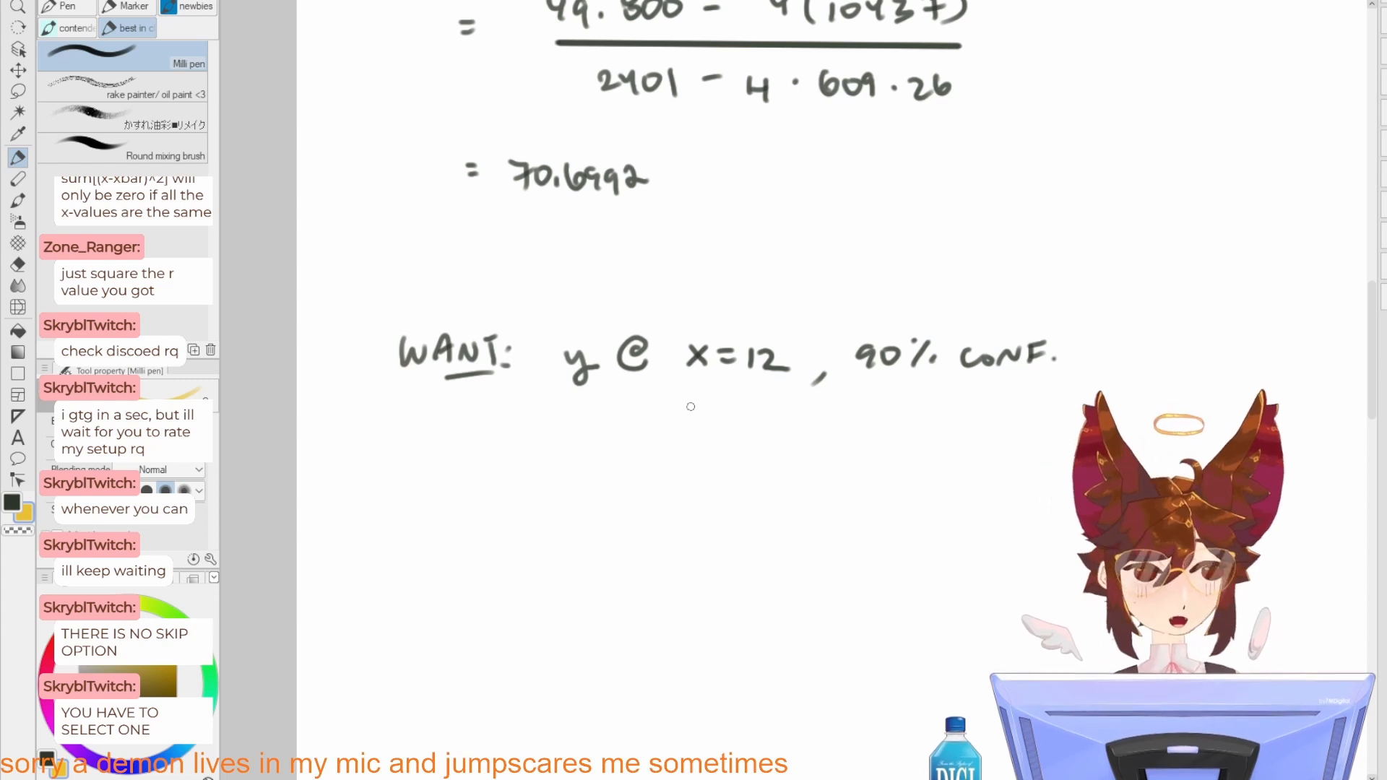
key("e")
mouse_move(589, 382)
left_mouse_down()
mouse_move(570, 348)
mouse_move(601, 364)
mouse_move(588, 364)
left_mouse_up()
key("p")
key("ctrl+z")
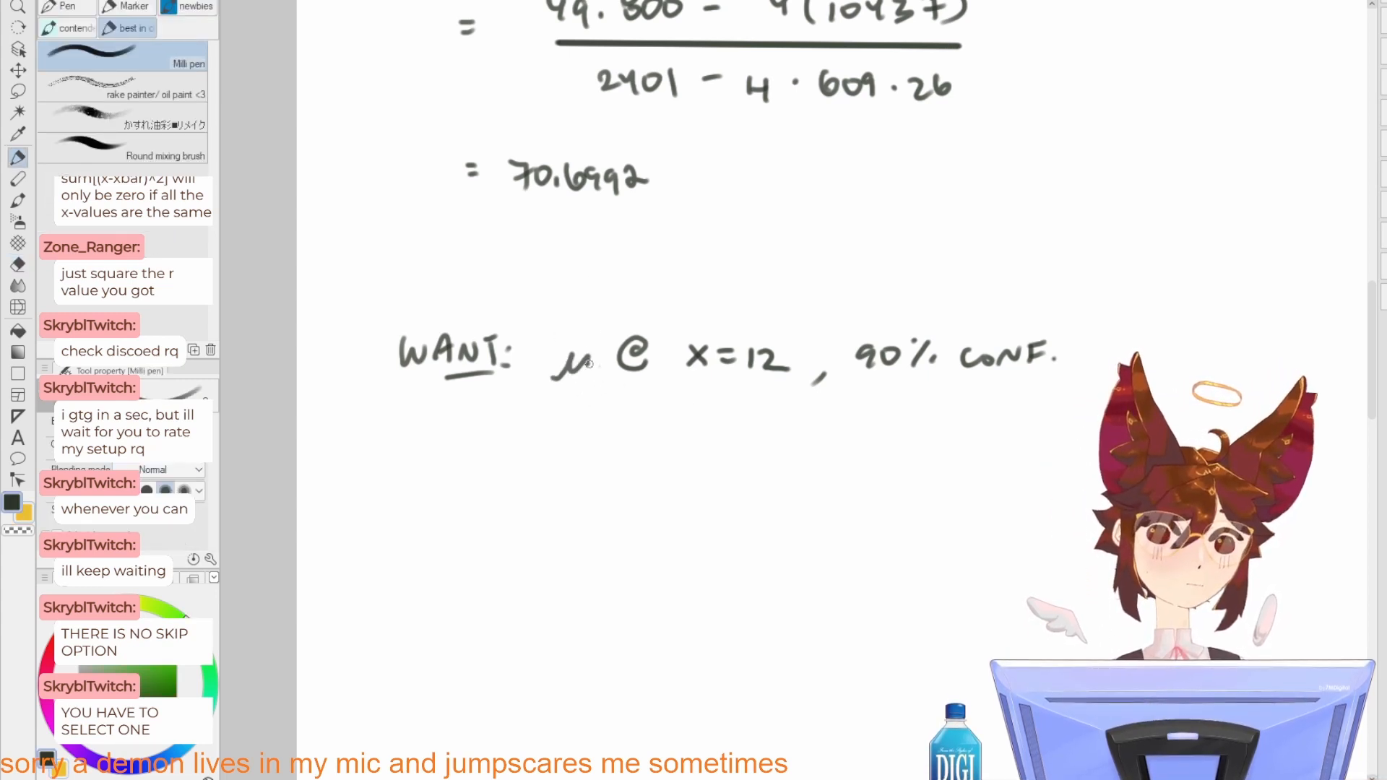
Step: Write the start of the confidence interval equation, "μY12 = yc(12)", below the WANT line
left_click_drag(615, 425, 635, 469)
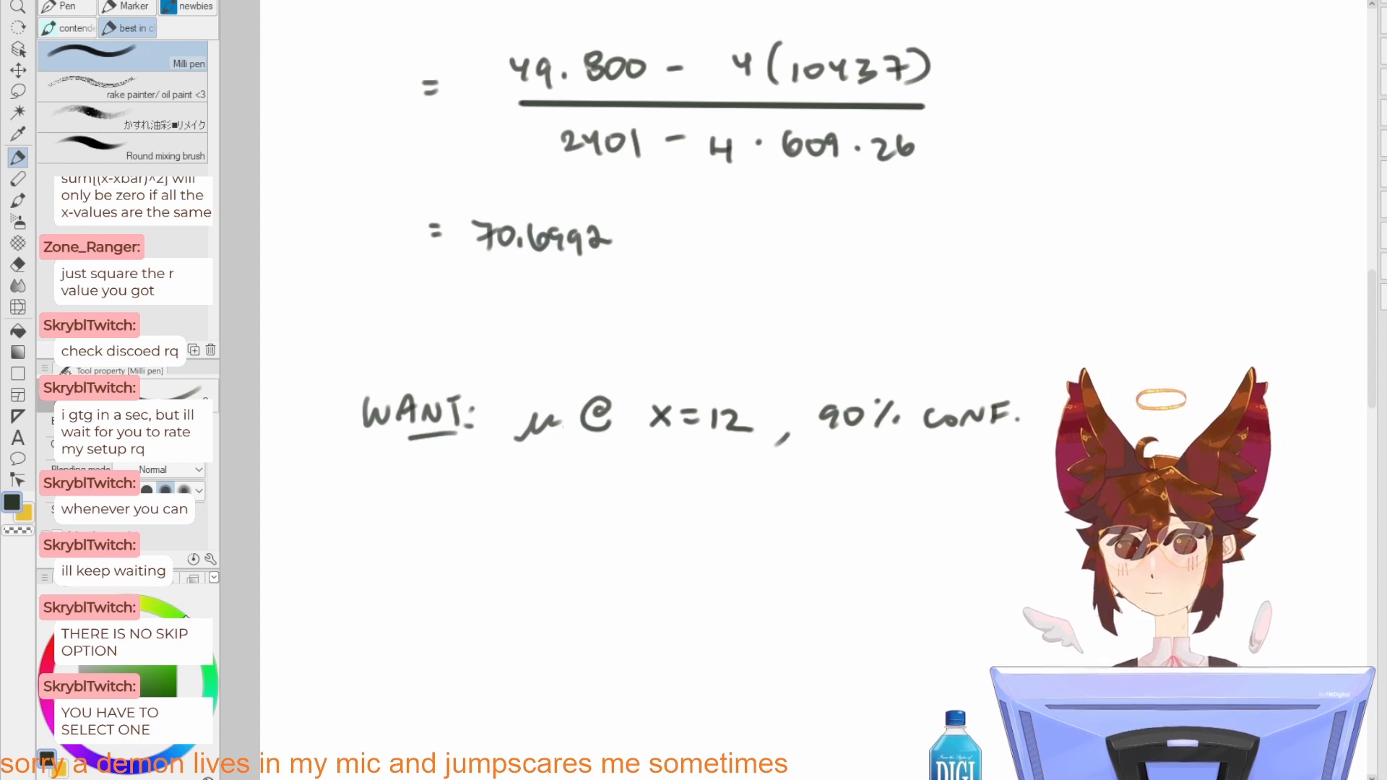
left_click_drag(543, 504, 725, 428)
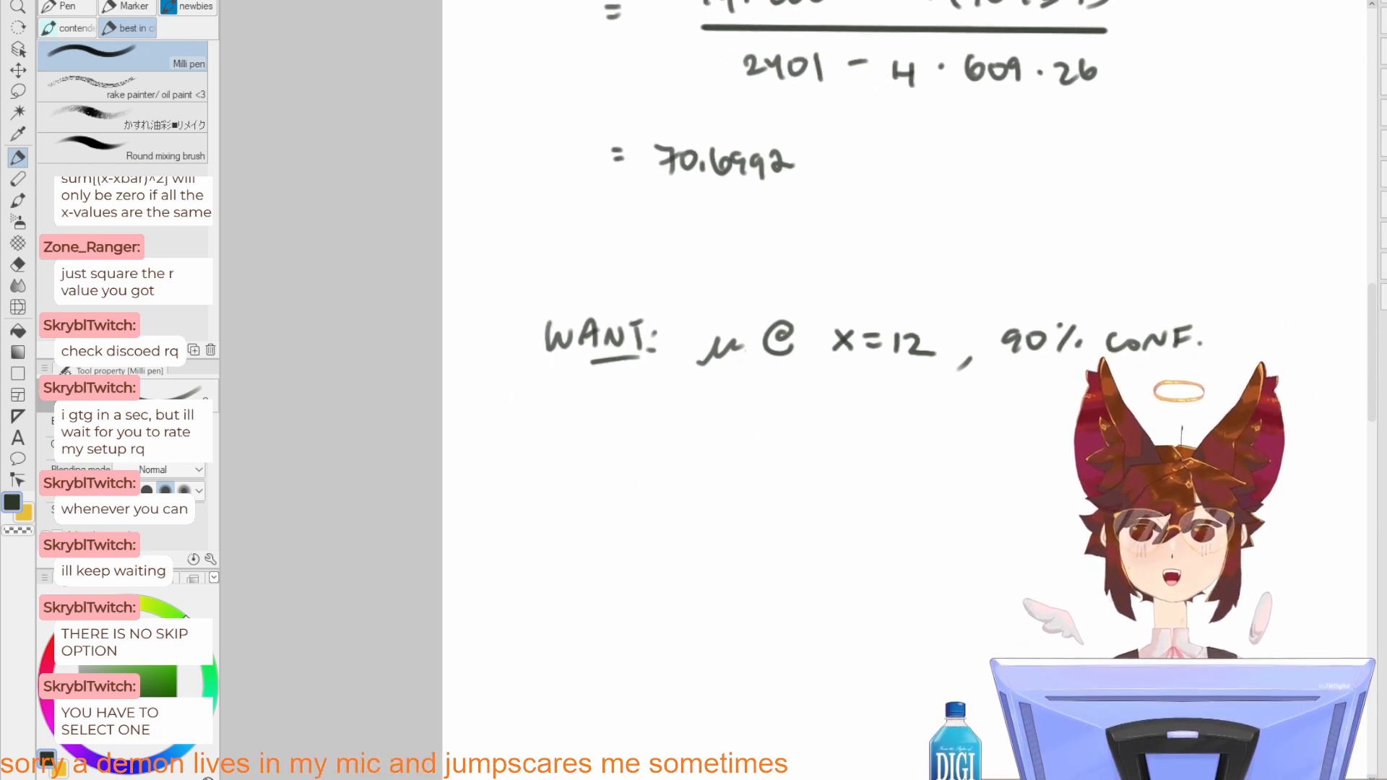
left_click_drag(538, 512, 575, 511)
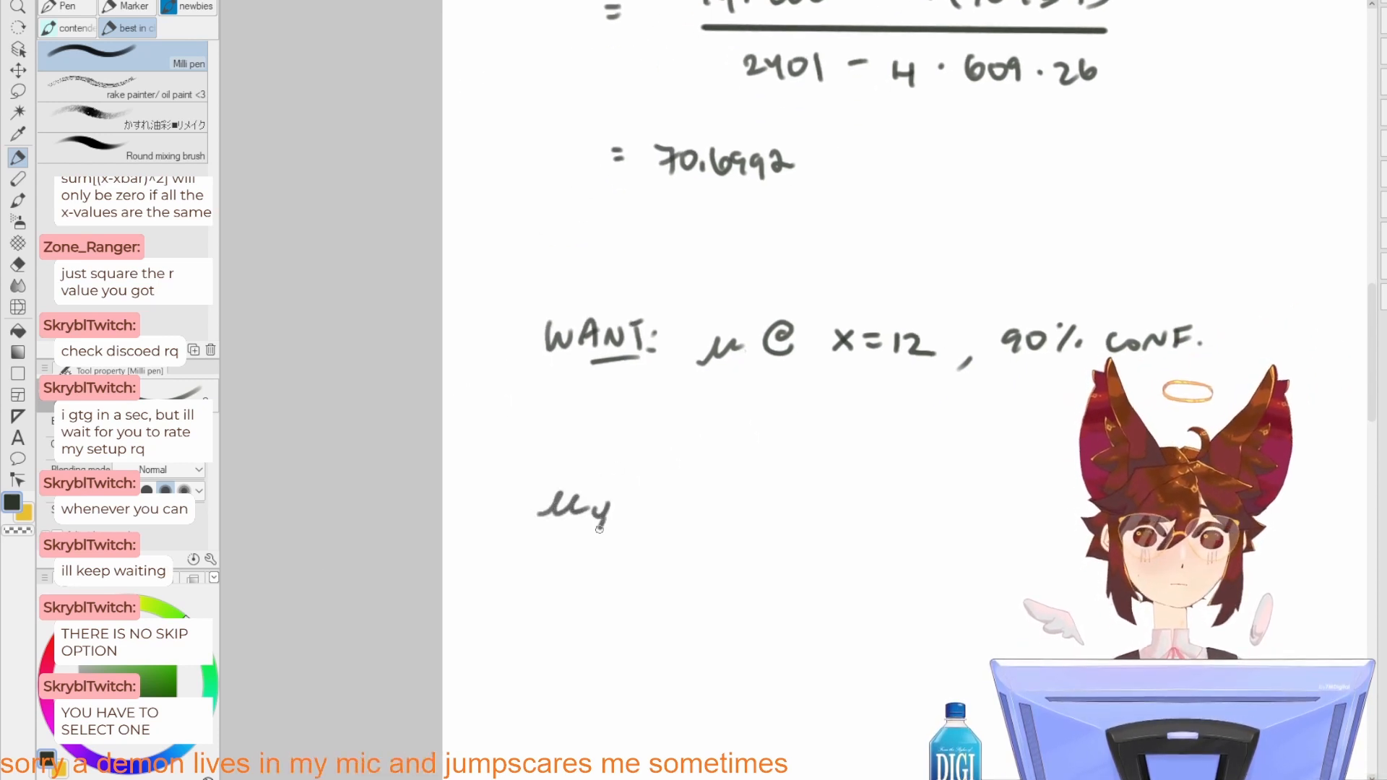
key("ctrl+z")
key("ctrl+z")
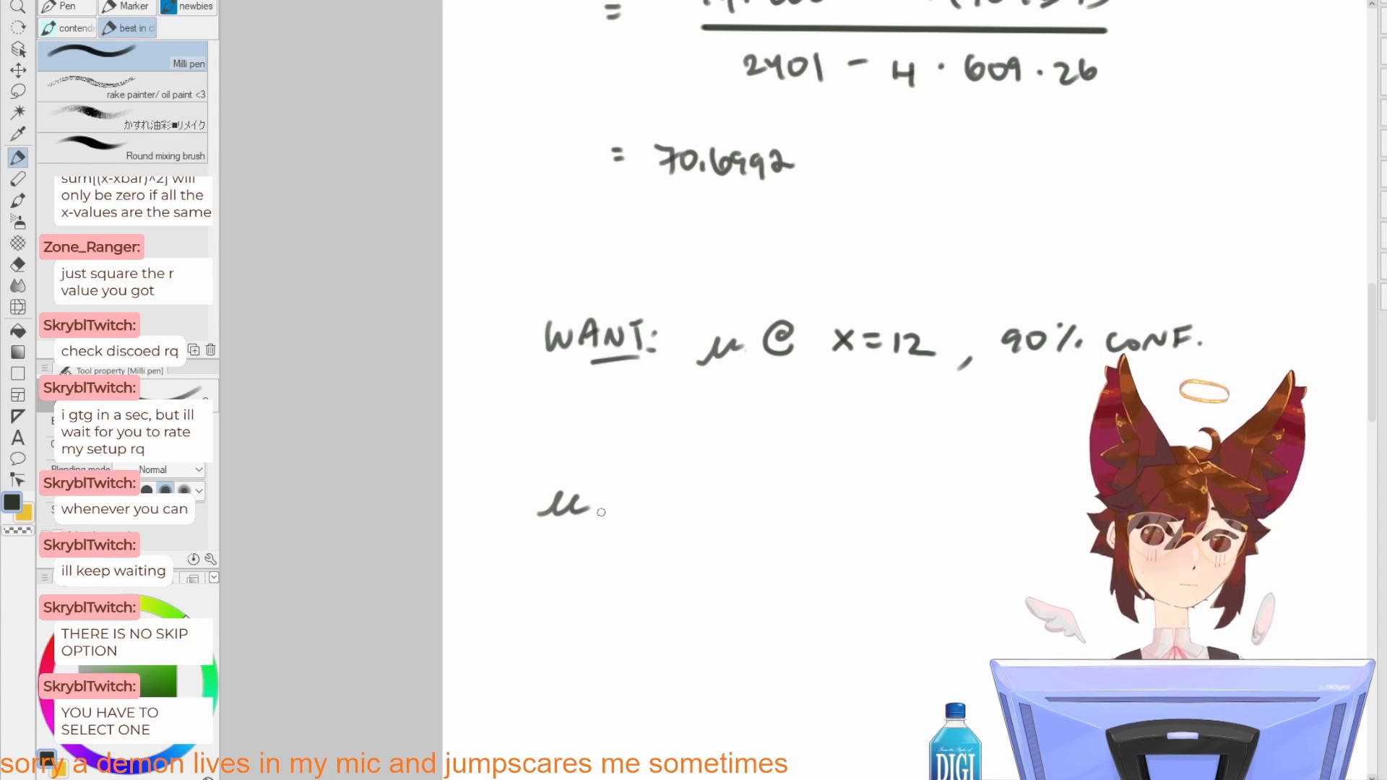
mouse_move(594, 504)
left_mouse_down()
mouse_move(605, 529)
mouse_move(627, 525)
left_mouse_up()
left_click_drag(633, 509, 648, 518)
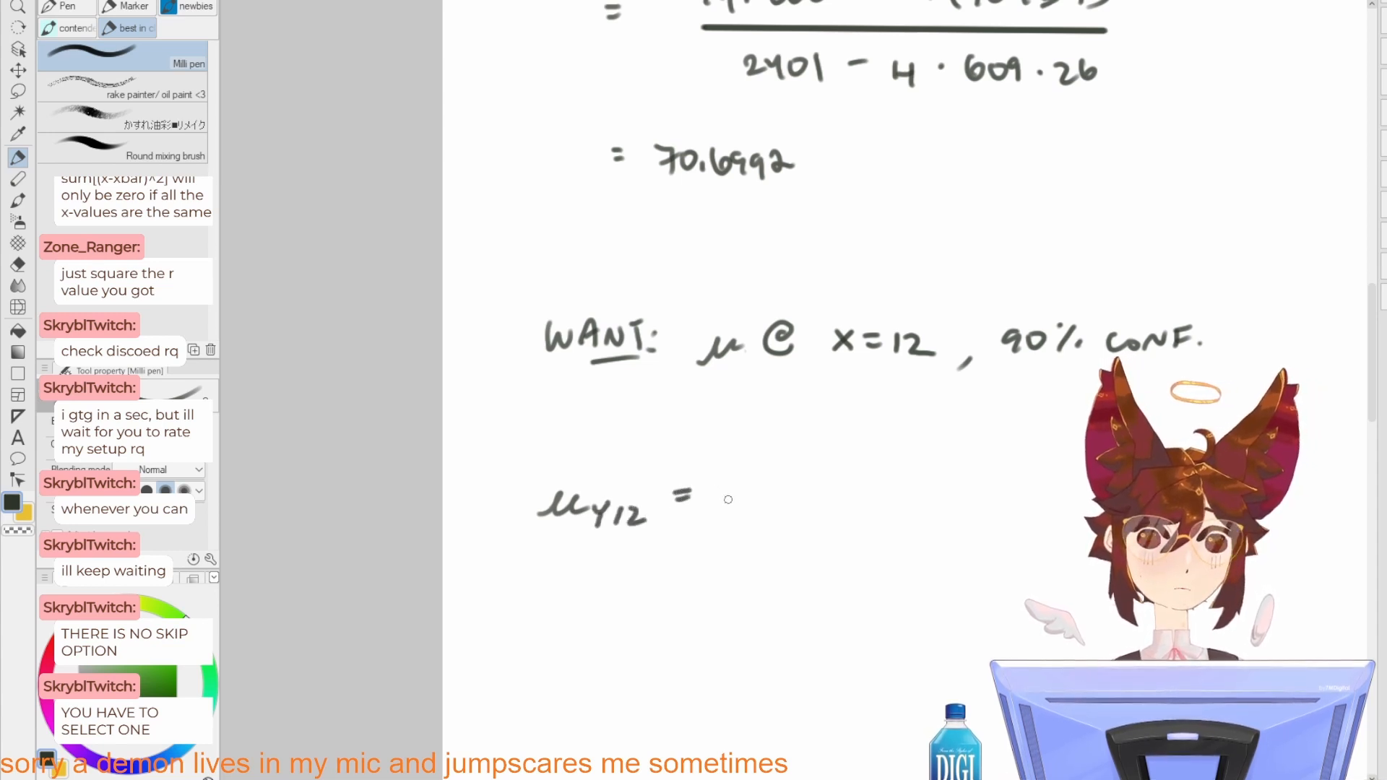
left_click_drag(728, 484, 742, 512)
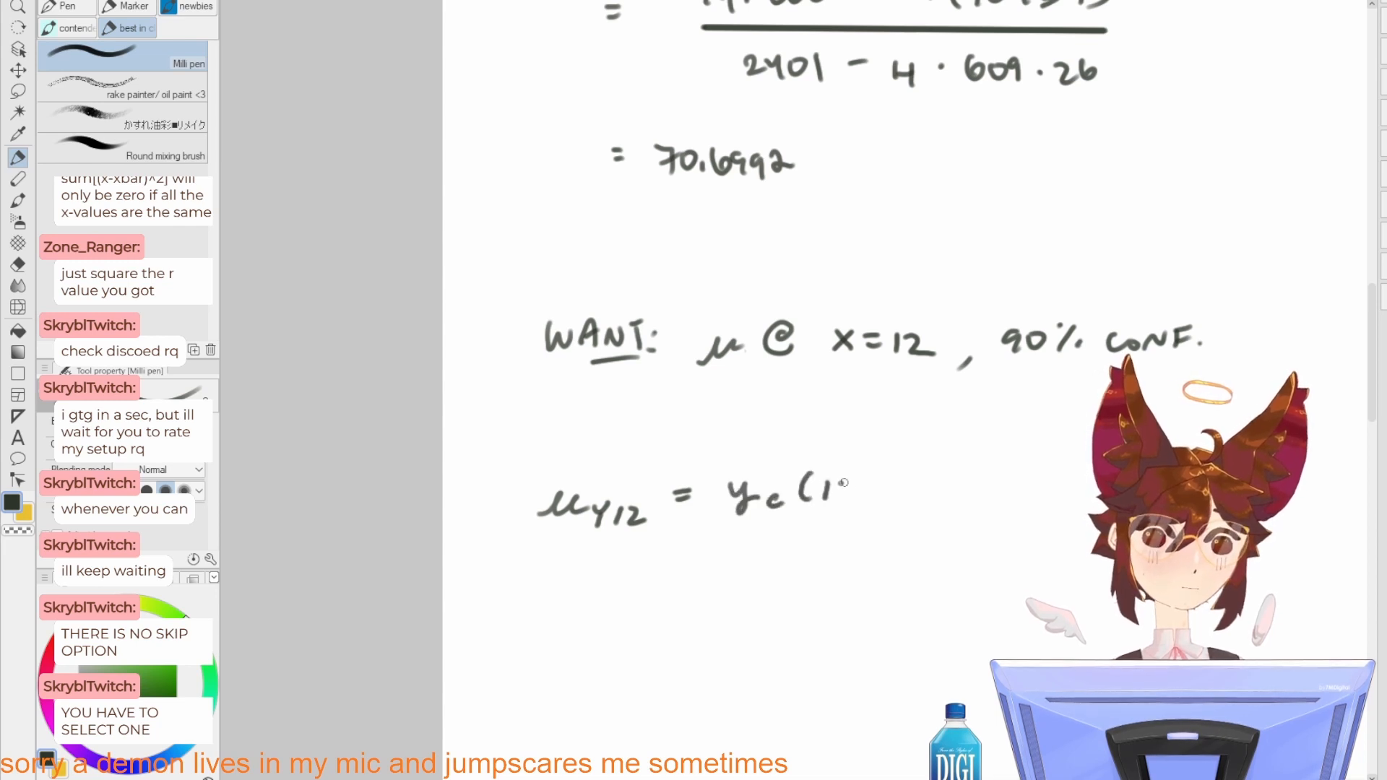
left_click_drag(842, 481, 863, 498)
left_click_drag(870, 475, 866, 504)
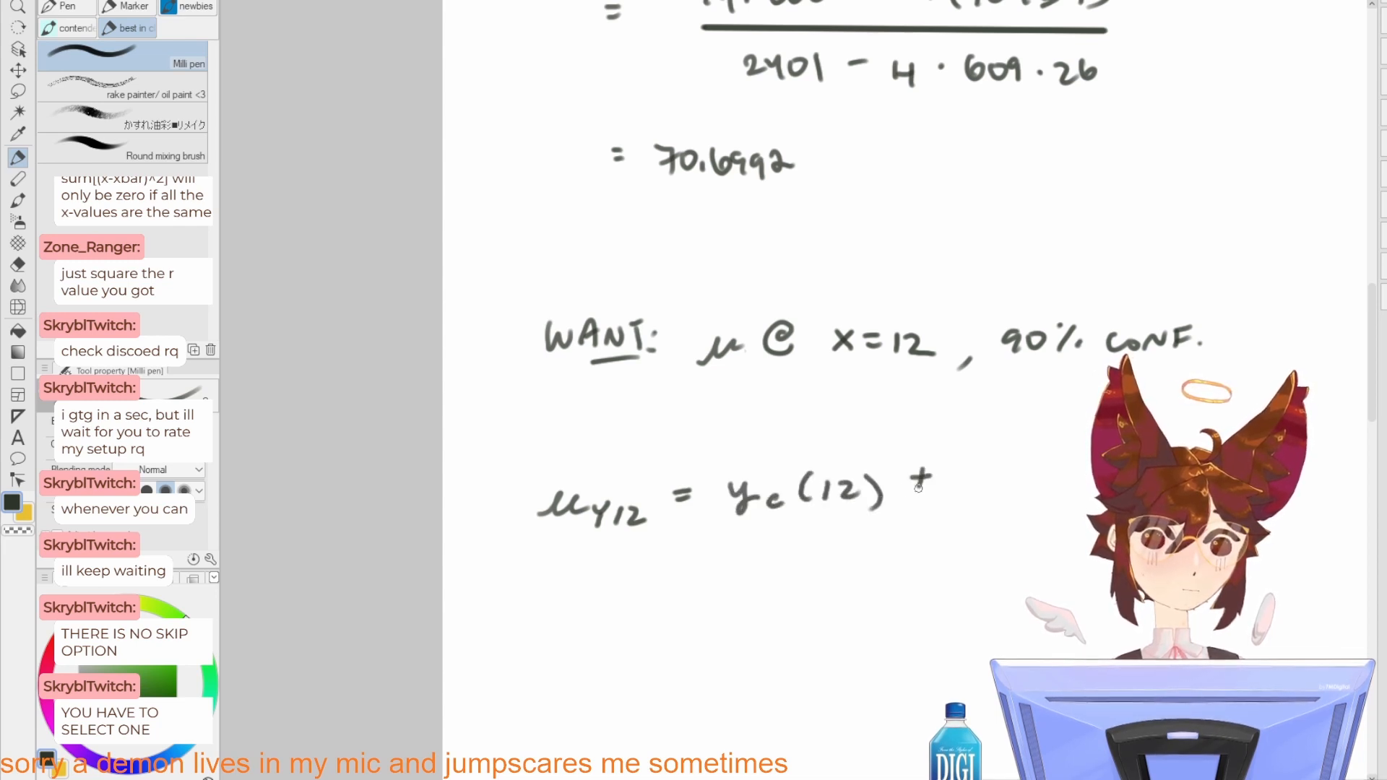
Step: Continue the equation after ± with "t Syx" and an opening parenthesis followed by "1/n +"
left_click_drag(977, 474, 983, 502)
mouse_move(961, 492)
left_mouse_down()
mouse_move(995, 486)
mouse_move(883, 502)
mouse_move(883, 523)
mouse_move(943, 538)
left_mouse_up()
left_click_drag(942, 517, 923, 538)
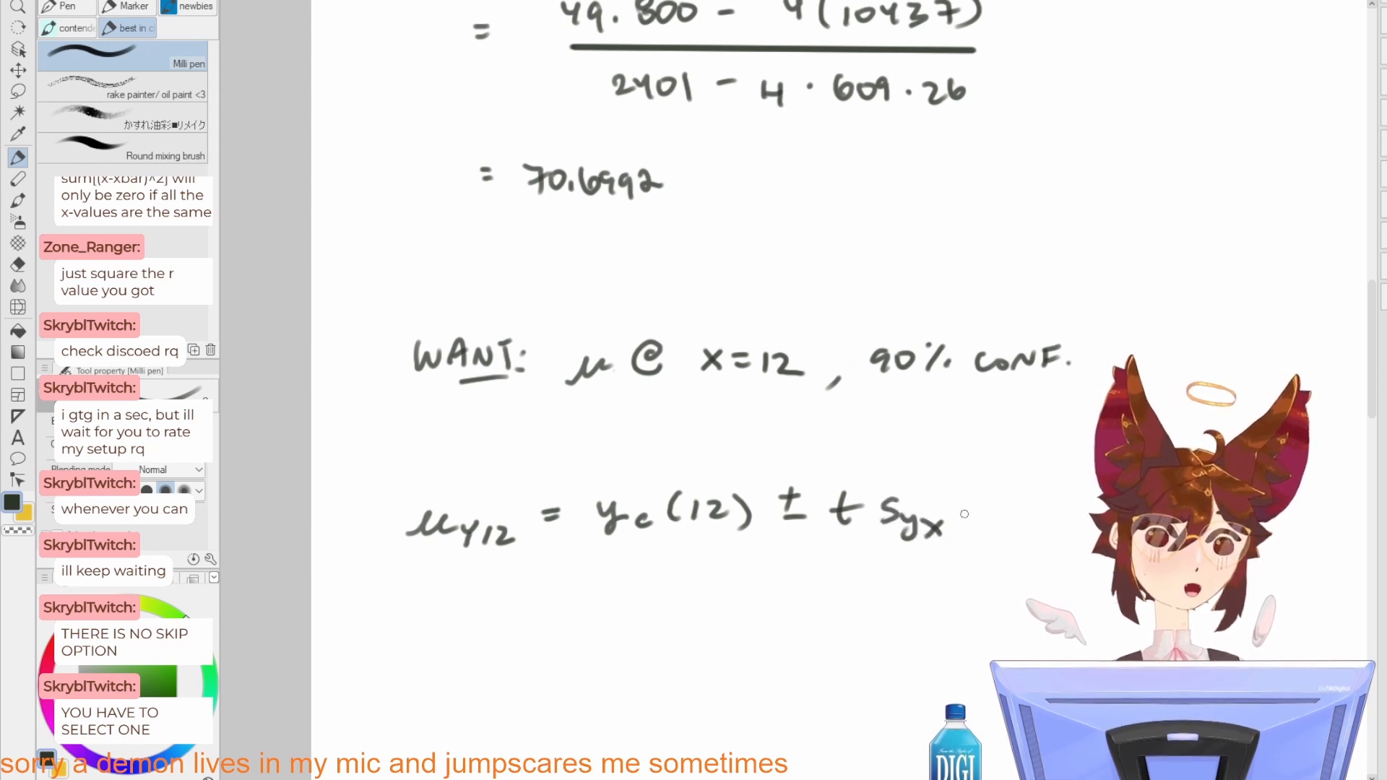
mouse_move(1026, 509)
left_mouse_down()
mouse_move(902, 452)
mouse_move(865, 466)
left_mouse_up()
left_click_drag(827, 402, 824, 516)
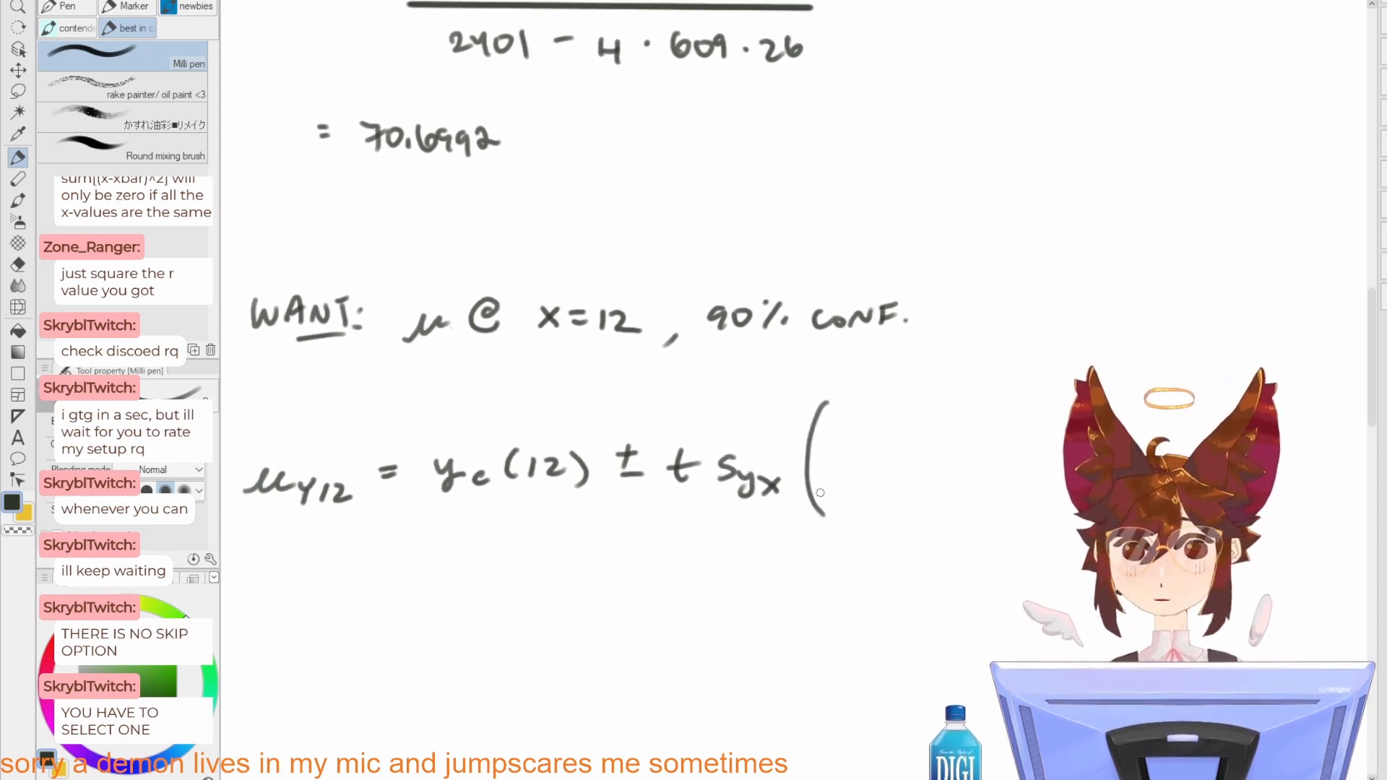
left_click_drag(866, 425, 885, 454)
left_click_drag(863, 481, 875, 495)
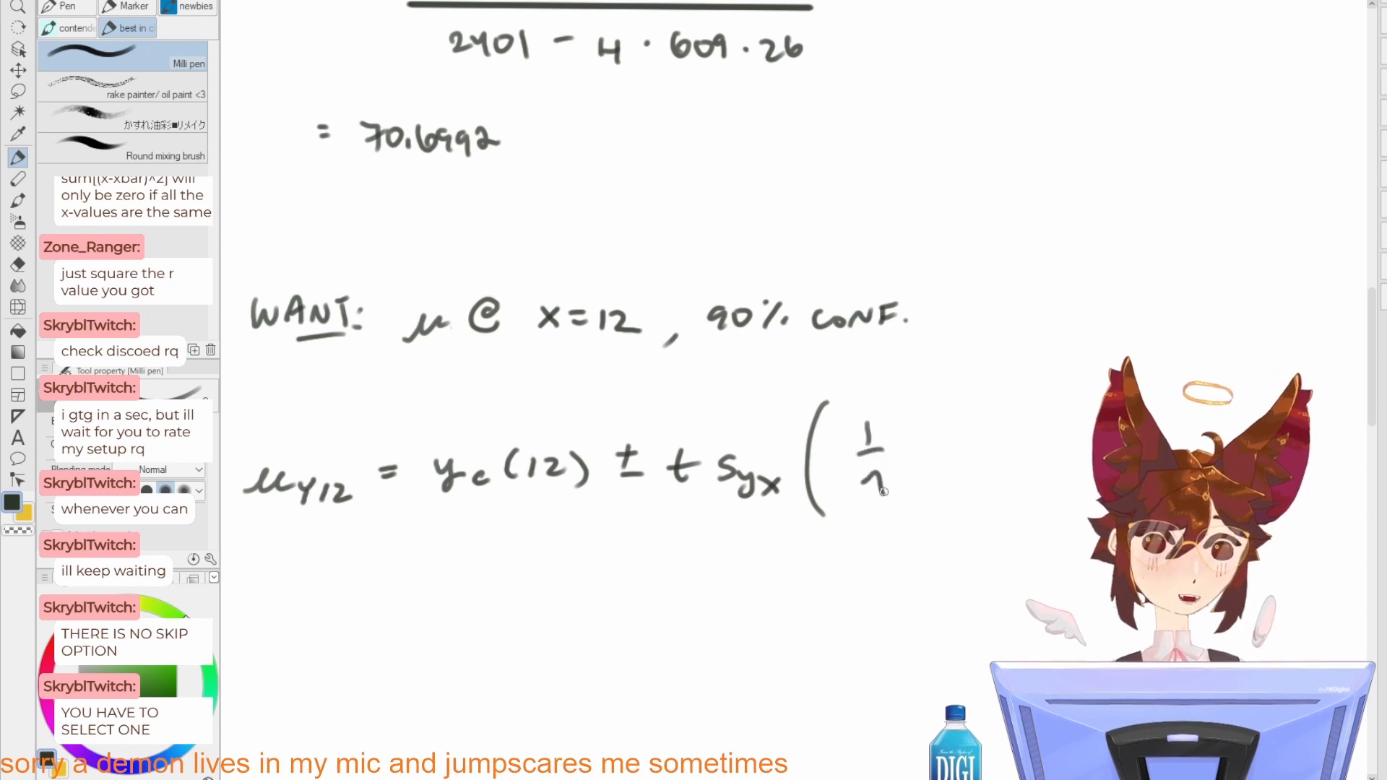
mouse_move(927, 456)
left_mouse_down()
mouse_move(954, 455)
mouse_move(941, 469)
left_mouse_up()
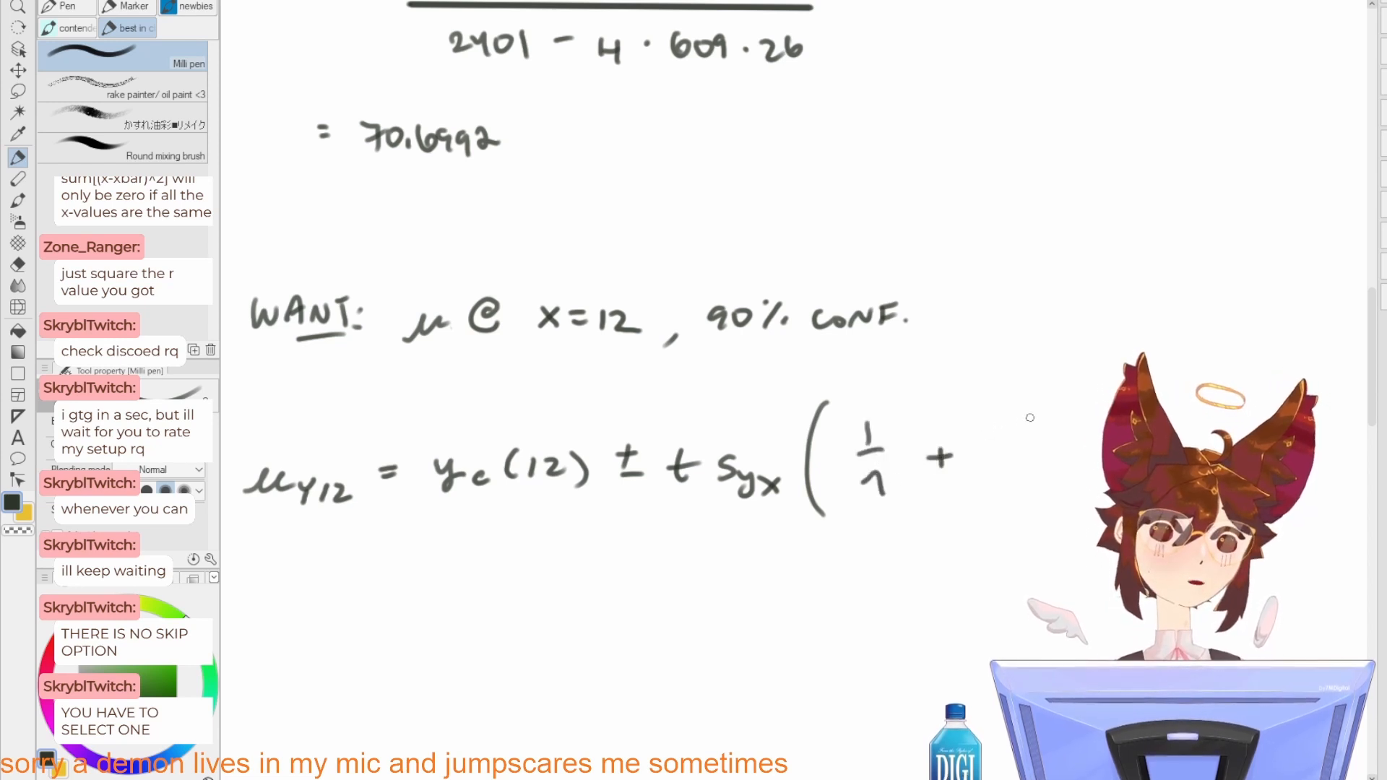
Step: Complete the parenthesis with the fraction (x - x̄)^2 / Σ(xi - x̄)^2 and the outer exponent 1/2
mouse_move(1026, 417)
left_mouse_down()
mouse_move(1048, 434)
mouse_move(1025, 434)
left_mouse_up()
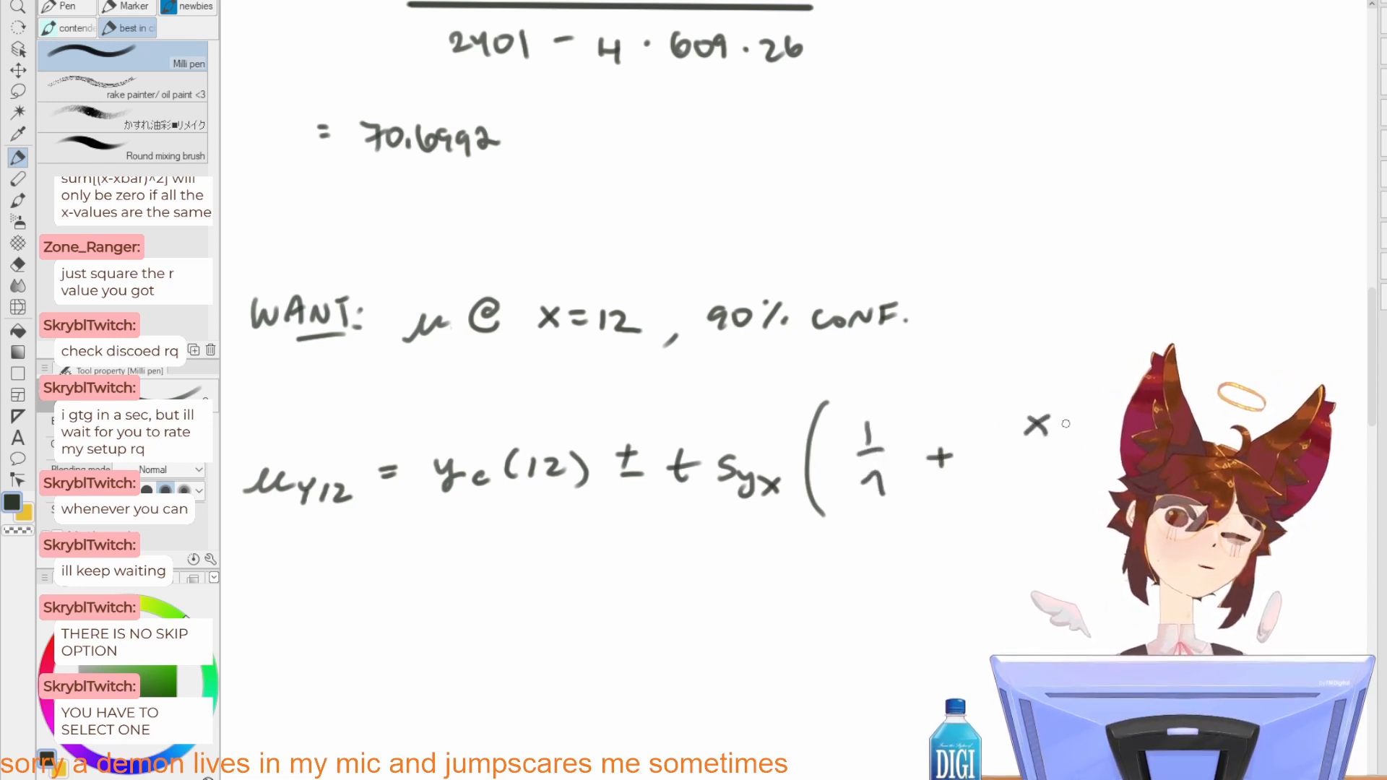
left_click_drag(1113, 397, 1122, 396)
left_click_drag(1020, 399, 1008, 422)
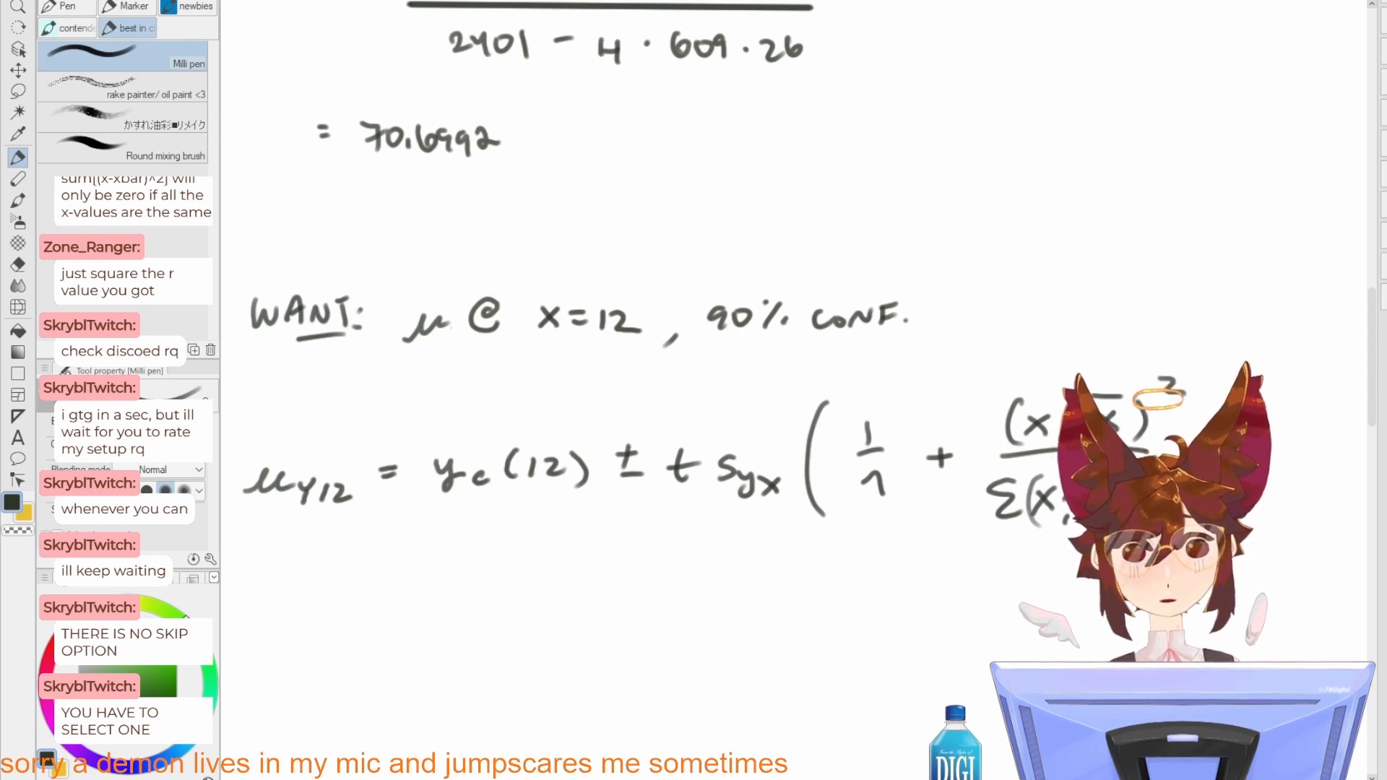
left_click_drag(1198, 490, 1005, 527)
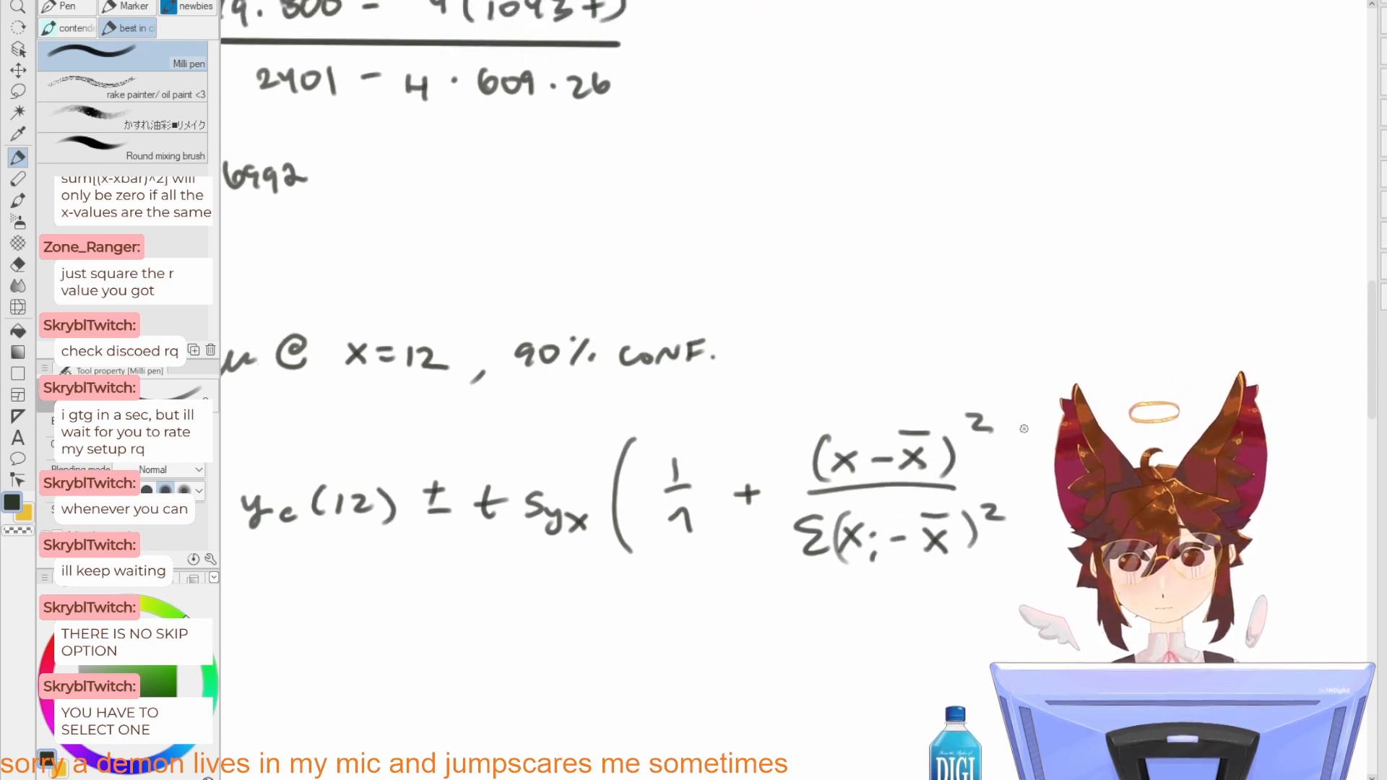
left_click_drag(957, 505, 971, 364)
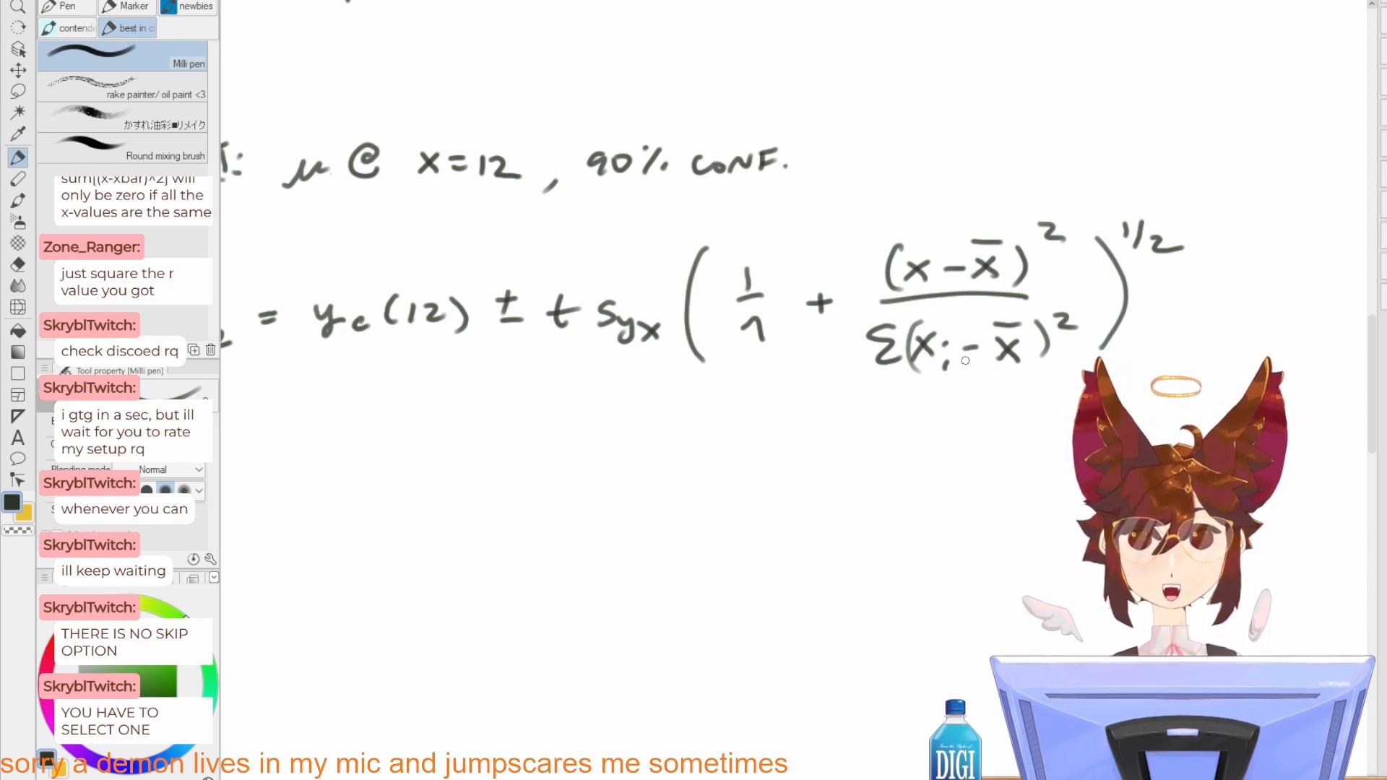
Step: Write an underlined "PLOT:" heading below the μY12 equation
left_click_drag(588, 459, 889, 449)
left_click_drag(767, 457, 828, 391)
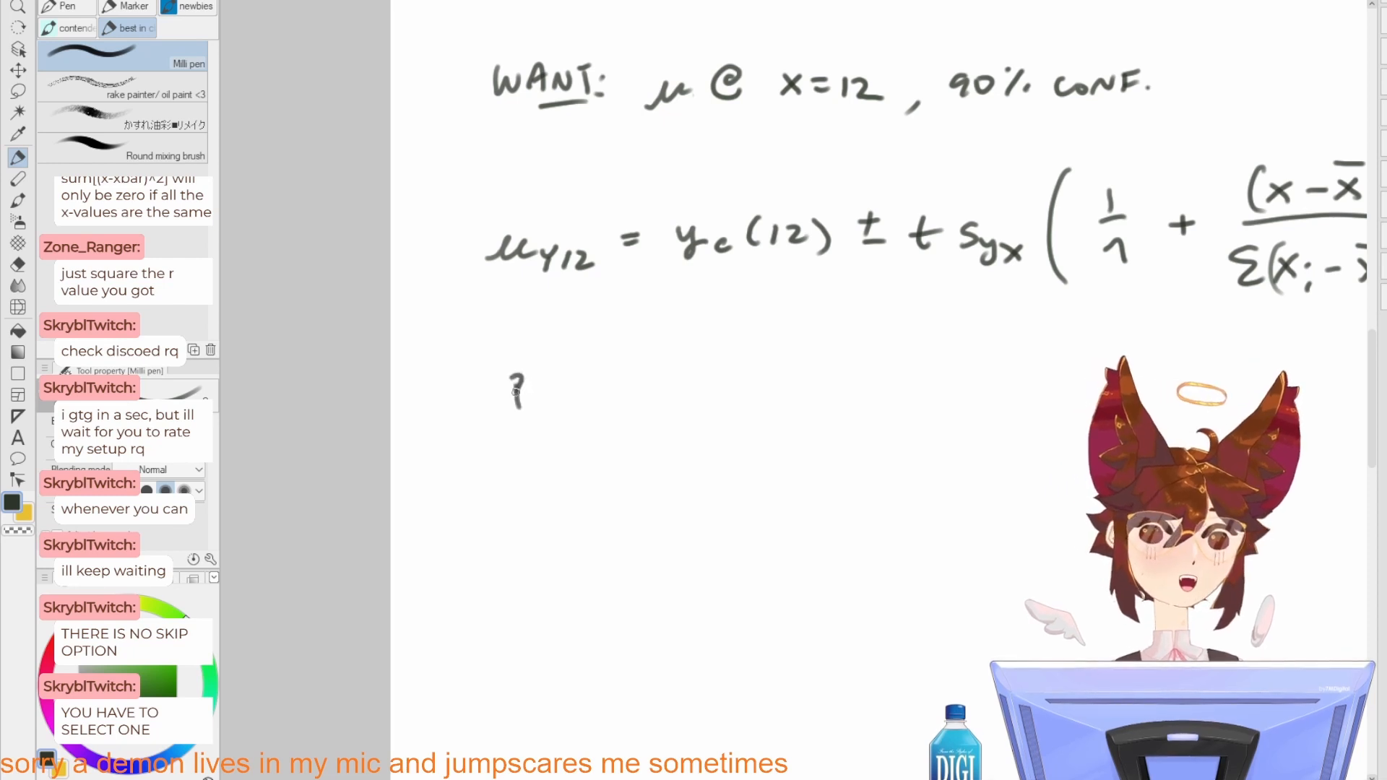
left_click_drag(531, 379, 544, 400)
left_click_drag(554, 391, 587, 381)
left_click_drag(576, 382, 580, 412)
left_click(586, 392)
left_click(587, 402)
Step: Sketch a bell curve over a horizontal axis with a vertical centre line labelled "yc(12)" under the PLOT heading
mouse_move(579, 569)
left_mouse_down()
mouse_move(525, 516)
mouse_move(762, 553)
left_mouse_up()
key("ctrl+z")
mouse_move(486, 570)
left_mouse_down()
mouse_move(770, 576)
mouse_move(719, 506)
mouse_move(787, 543)
left_mouse_up()
left_click_drag(612, 412, 616, 609)
key("ctrl+z")
mouse_move(611, 417)
left_mouse_down()
mouse_move(610, 607)
mouse_move(594, 652)
left_mouse_up()
mouse_move(620, 632)
left_mouse_down()
mouse_move(616, 646)
mouse_move(668, 638)
left_mouse_up()
left_click_drag(679, 614, 681, 634)
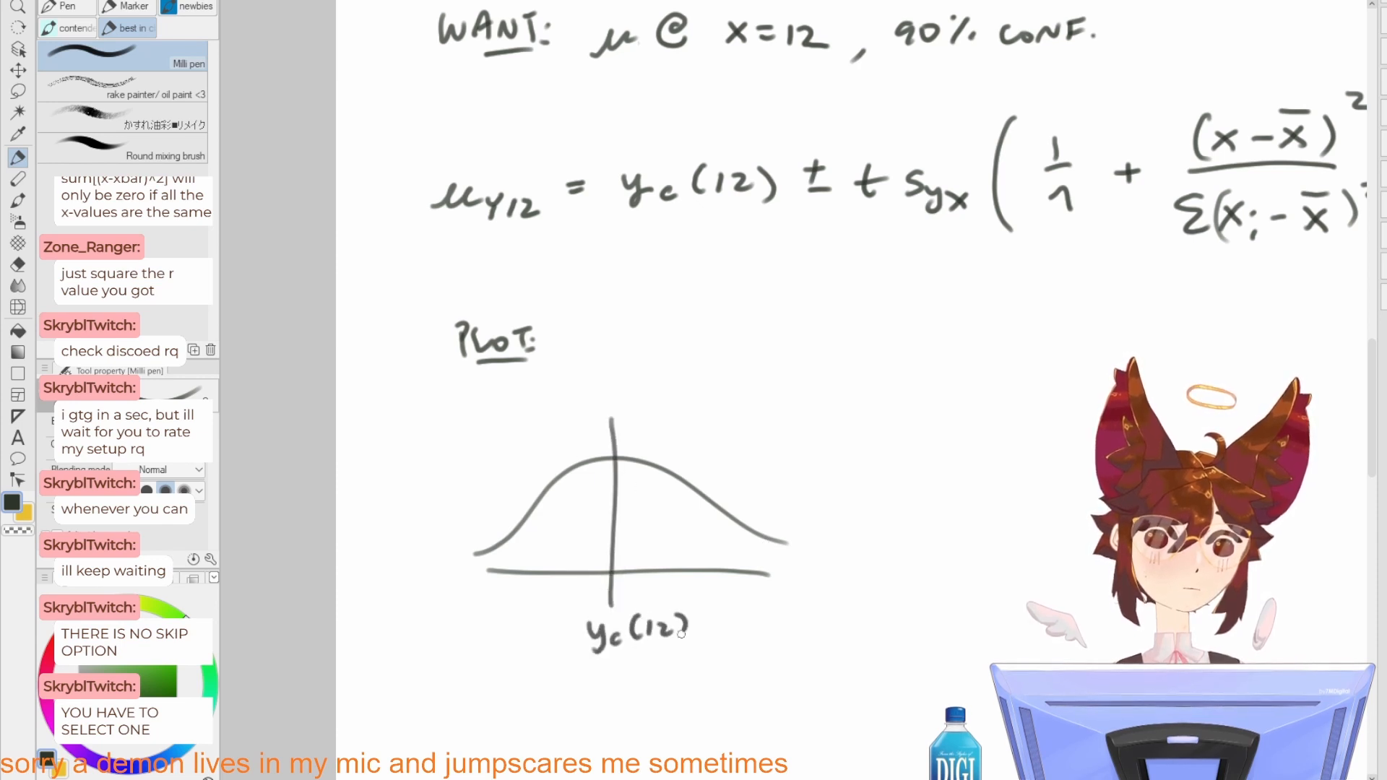
Step: Mark the two limits on the bell curve with vertical lines labelled μmin and μmax
left_click_drag(733, 563, 687, 569)
left_click_drag(692, 482, 695, 574)
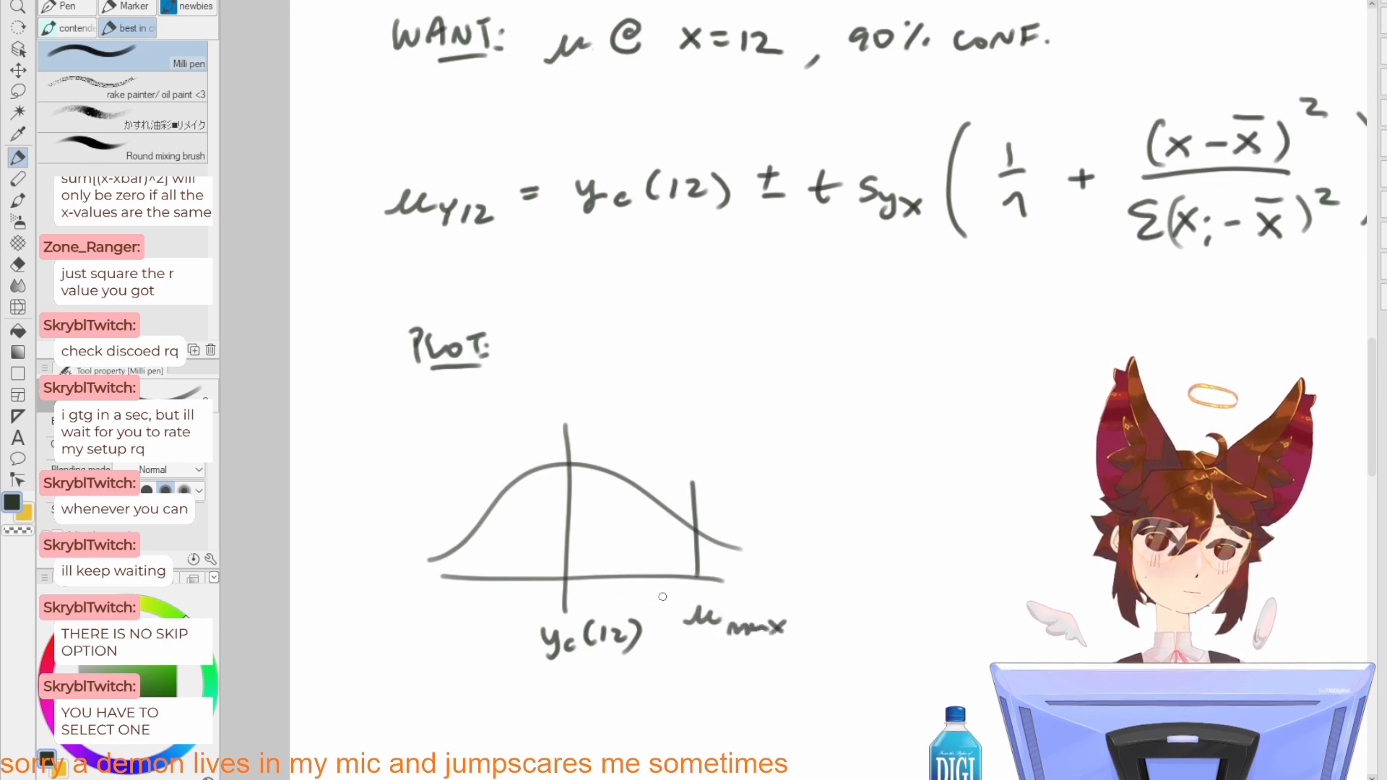
left_click_drag(457, 501, 456, 548)
mouse_move(401, 615)
left_mouse_down()
mouse_move(394, 632)
mouse_move(442, 625)
left_mouse_up()
Step: Hatch the area under the curve between μmin and μmax and label it ".90" with a leader line
left_click_drag(504, 500, 462, 572)
mouse_move(542, 470)
left_mouse_down()
mouse_move(488, 569)
mouse_move(515, 566)
left_mouse_up()
mouse_move(592, 474)
left_mouse_down()
mouse_move(554, 540)
mouse_move(600, 498)
left_mouse_up()
left_click_drag(622, 494, 583, 567)
mouse_move(644, 503)
left_mouse_down()
mouse_move(611, 563)
mouse_move(625, 567)
left_mouse_up()
mouse_move(679, 514)
left_mouse_down()
mouse_move(646, 570)
mouse_move(668, 573)
left_mouse_up()
left_click_drag(626, 490, 603, 536)
left_click_drag(609, 526, 578, 572)
mouse_move(631, 500)
left_mouse_down()
mouse_move(677, 425)
mouse_move(670, 450)
mouse_move(699, 458)
left_mouse_up()
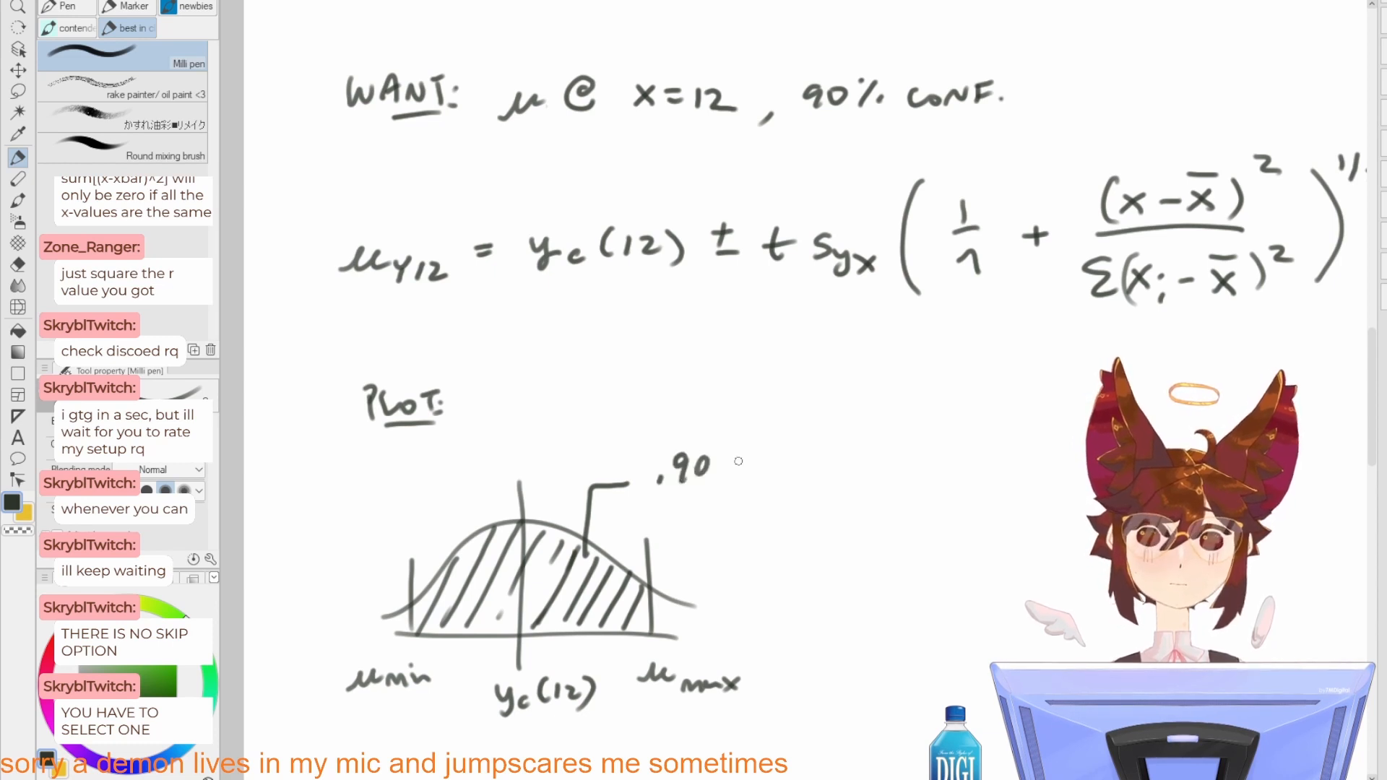
Step: Write a list beside the plot starting with "have yc(12)" and "n", each followed by a checkmark
mouse_move(735, 552)
left_mouse_down()
mouse_move(693, 484)
mouse_move(659, 475)
mouse_move(799, 548)
mouse_move(799, 479)
mouse_move(744, 474)
left_mouse_up()
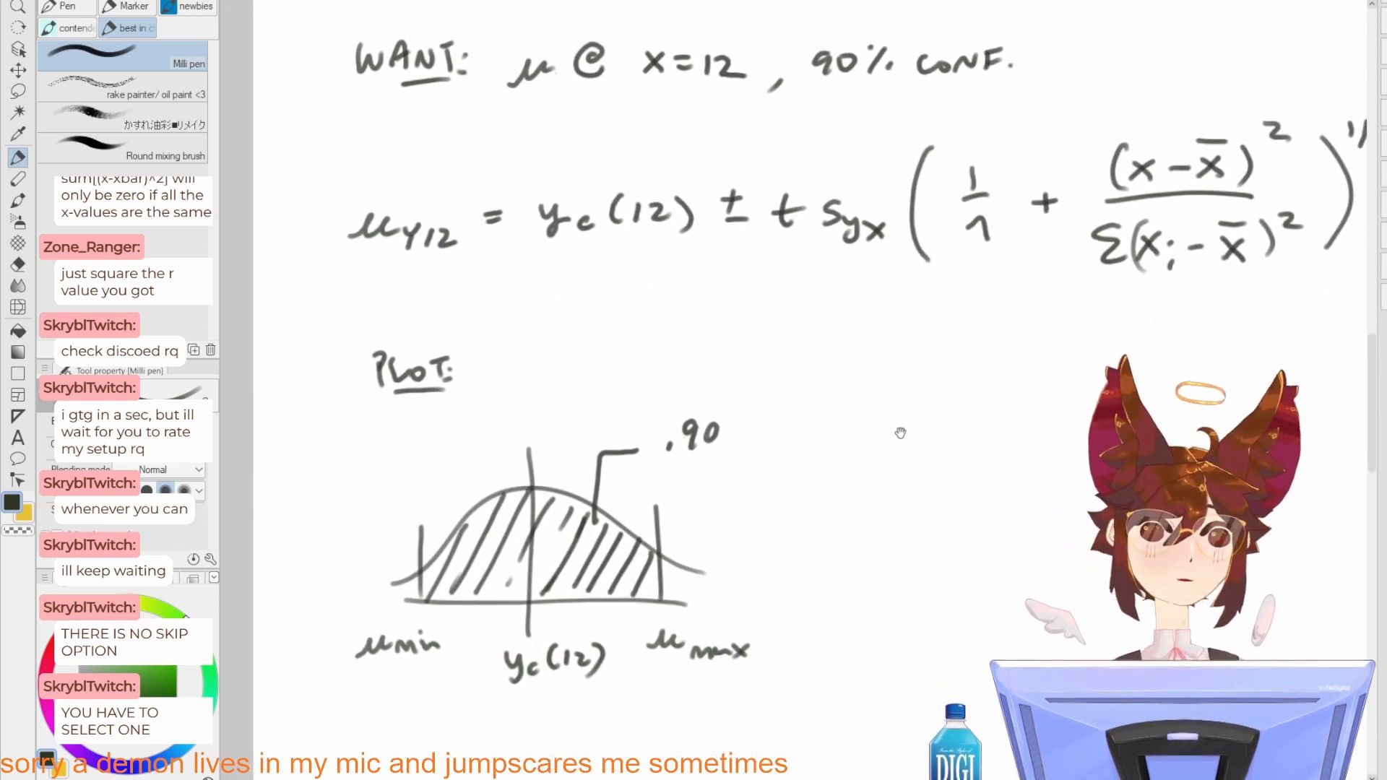
left_click_drag(901, 433, 863, 500)
left_click_drag(839, 451, 854, 478)
left_click_drag(867, 462, 941, 484)
mouse_move(972, 462)
left_mouse_down()
mouse_move(969, 478)
mouse_move(935, 486)
left_mouse_up()
key("ctrl+z")
key("ctrl+z")
left_click_drag(970, 472, 974, 482)
left_click_drag(998, 455, 998, 479)
left_click_drag(1014, 455, 1015, 475)
left_click_drag(1024, 459, 1040, 473)
left_click_drag(1048, 451, 1049, 471)
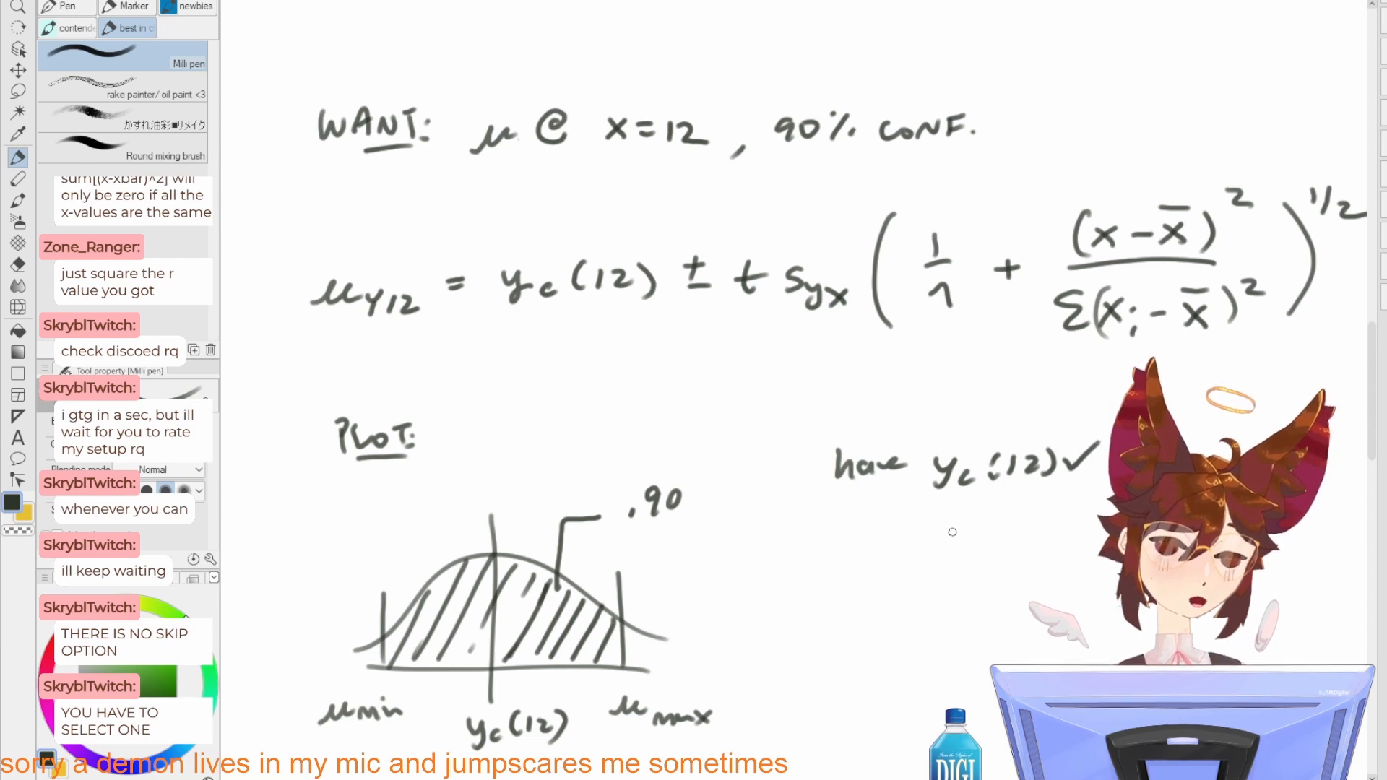
left_click_drag(975, 524, 1018, 503)
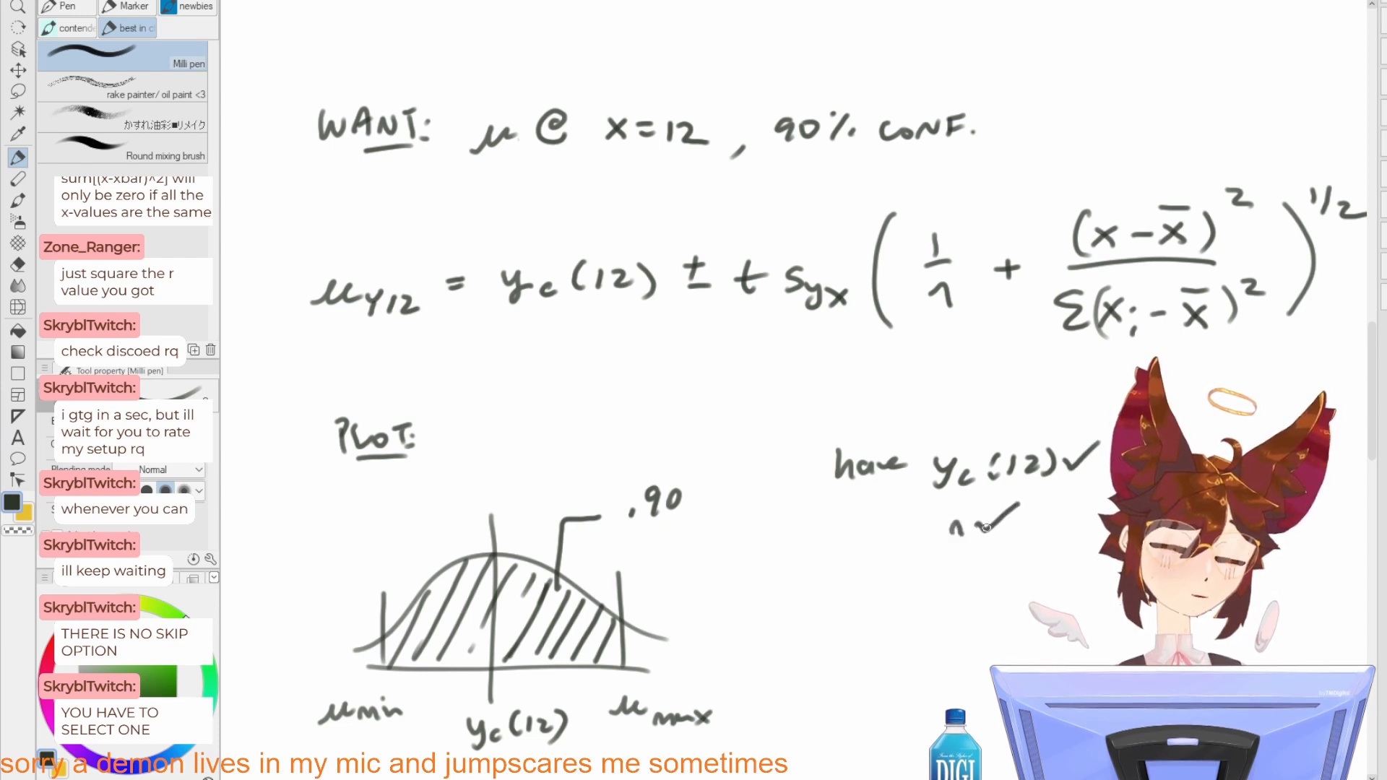
left_click_drag(934, 563, 952, 583)
mouse_move(951, 562)
left_mouse_down()
mouse_move(934, 584)
mouse_move(984, 568)
left_mouse_up()
mouse_move(993, 561)
left_mouse_down()
mouse_move(1013, 580)
mouse_move(992, 581)
left_mouse_up()
left_click_drag(997, 557, 1026, 552)
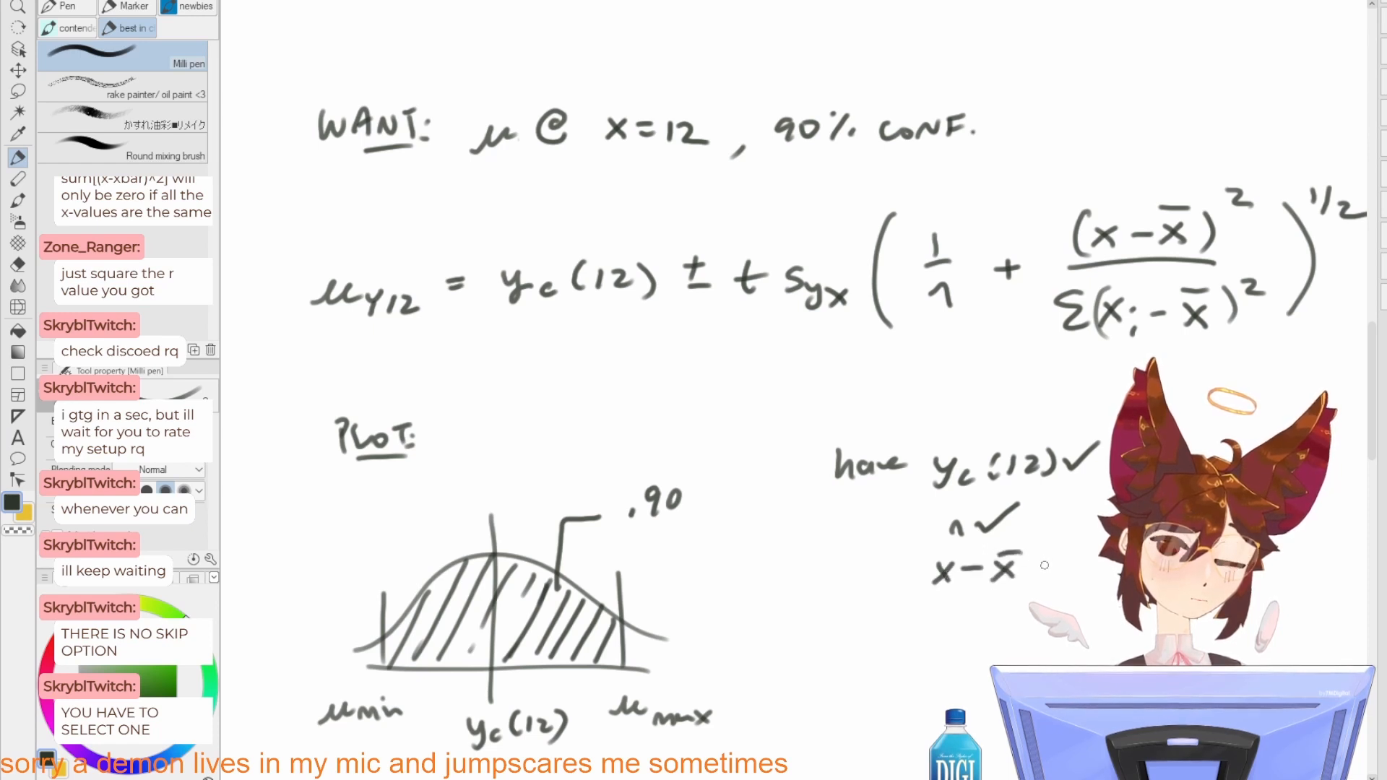
key("ctrl+z")
key("ctrl+z")
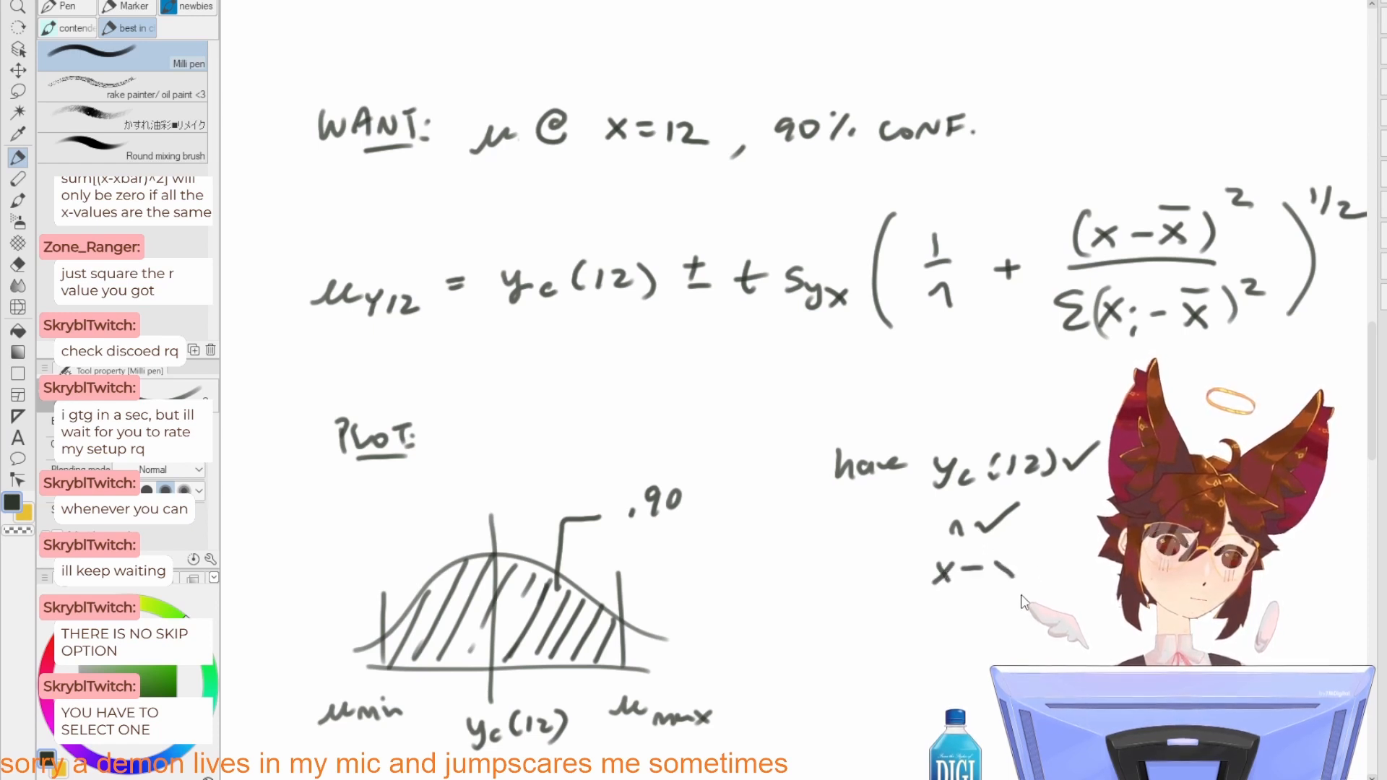
Step: Add x̄ and Σ(xi - x̄)^2 to the list of known quantities, each followed by a checkmark
key("ctrl+z")
key("ctrl+z")
key("ctrl+z")
key("ctrl+z")
mouse_move(994, 585)
left_mouse_down()
mouse_move(922, 527)
mouse_move(872, 542)
left_mouse_up()
mouse_move(874, 523)
left_mouse_down()
mouse_move(854, 543)
mouse_move(875, 513)
mouse_move(931, 508)
left_mouse_up()
mouse_move(837, 582)
left_mouse_down()
mouse_move(850, 599)
mouse_move(837, 599)
left_mouse_up()
mouse_move(819, 580)
left_mouse_down()
mouse_move(795, 580)
mouse_move(830, 598)
left_mouse_up()
left_click_drag(868, 580, 882, 597)
mouse_move(886, 581)
left_mouse_down()
mouse_move(868, 612)
mouse_move(905, 596)
left_mouse_up()
key("ctrl+z")
key("ctrl+z")
key("ctrl+z")
key("ctrl+z")
mouse_move(916, 584)
left_mouse_down()
mouse_move(933, 600)
mouse_move(916, 601)
left_mouse_up()
mouse_move(914, 573)
left_mouse_down()
mouse_move(939, 572)
mouse_move(965, 602)
left_mouse_up()
left_click_drag(840, 575, 835, 612)
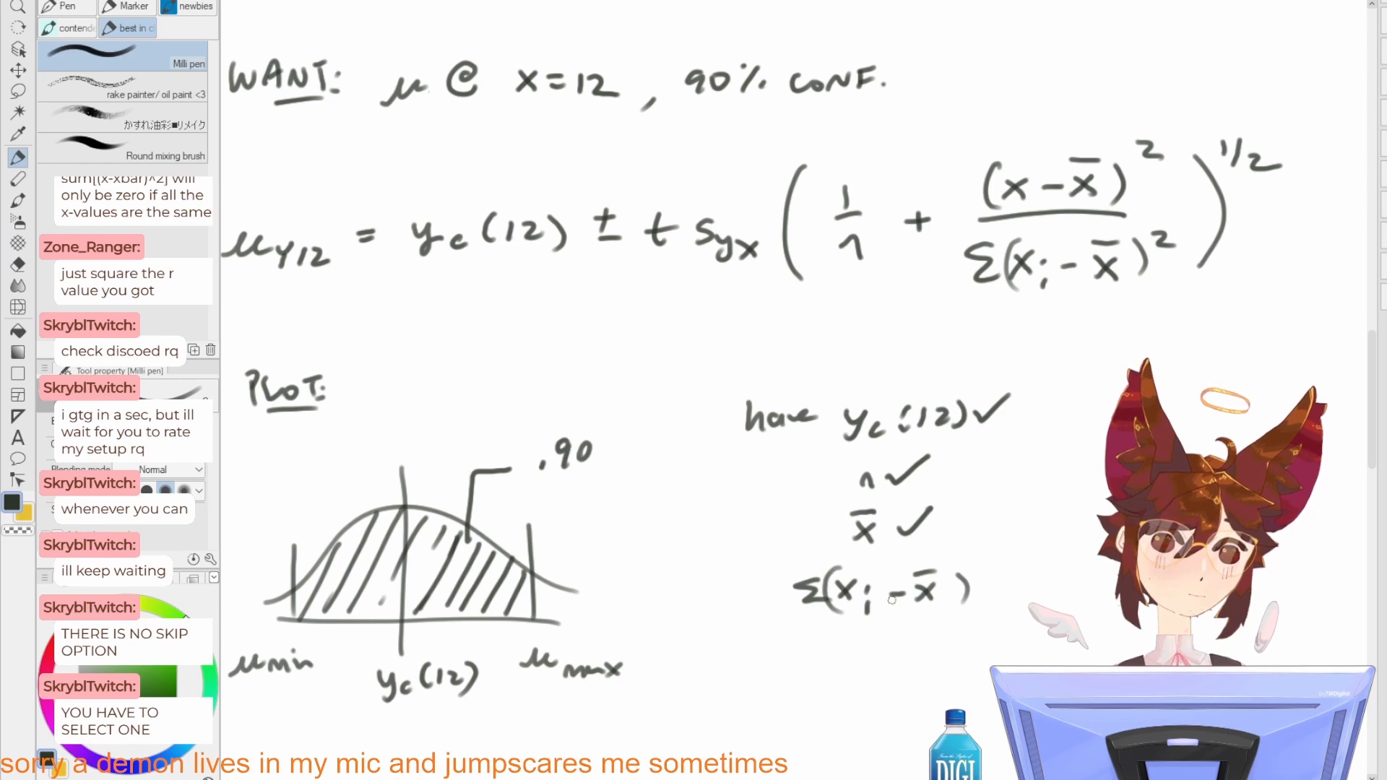
left_click_drag(1004, 573, 1049, 544)
Step: Write "need t, Syx" below the list of known quantities
scroll(826, 610, "down", 2)
mouse_move(816, 618)
left_mouse_down()
mouse_move(888, 605)
mouse_move(890, 618)
left_mouse_up()
mouse_move(929, 597)
left_mouse_down()
mouse_move(927, 624)
mouse_move(943, 609)
left_mouse_up()
mouse_move(952, 618)
left_mouse_down()
mouse_move(949, 632)
mouse_move(976, 628)
left_mouse_up()
left_click_drag(997, 622, 1020, 642)
Step: Write "FIND t" with a rightward arrow beneath it in the blank area beside the list
left_click_drag(1074, 553, 798, 616)
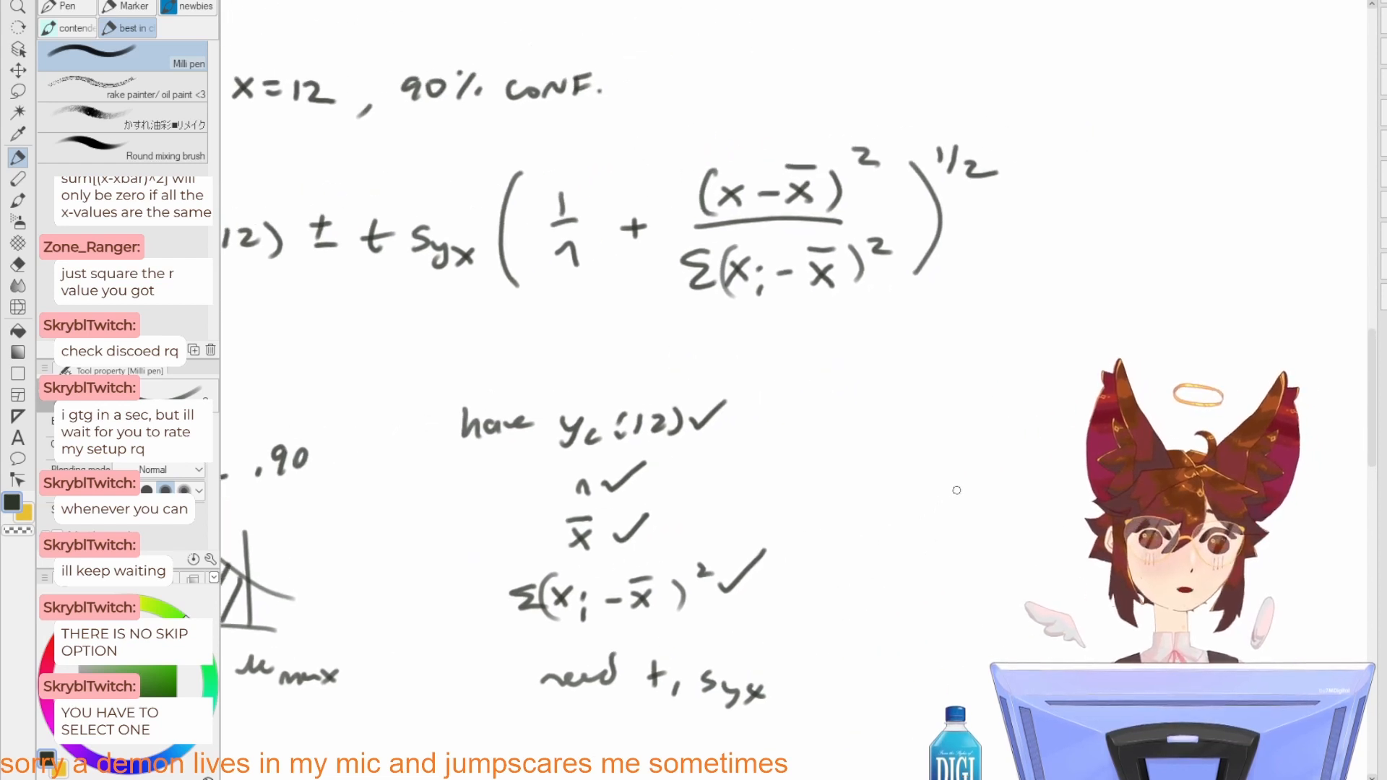
left_click_drag(954, 488, 954, 514)
left_click_drag(954, 490, 975, 485)
left_click_drag(954, 505, 986, 515)
mouse_move(1001, 514)
left_mouse_down()
mouse_move(1019, 485)
mouse_move(1029, 514)
mouse_move(982, 556)
left_mouse_up()
mouse_move(971, 543)
left_mouse_down()
mouse_move(991, 542)
mouse_move(827, 572)
mouse_move(857, 580)
left_mouse_up()
mouse_move(840, 574)
left_mouse_down()
mouse_move(857, 580)
mouse_move(841, 589)
left_mouse_up()
Step: Sketch a second bell curve over a horizontal axis with a vertical centre line beside the FIND t arrow
left_click_drag(953, 581, 786, 518)
mouse_move(763, 581)
left_mouse_down()
mouse_move(1108, 580)
mouse_move(1072, 552)
left_mouse_up()
left_click_drag(907, 426, 916, 597)
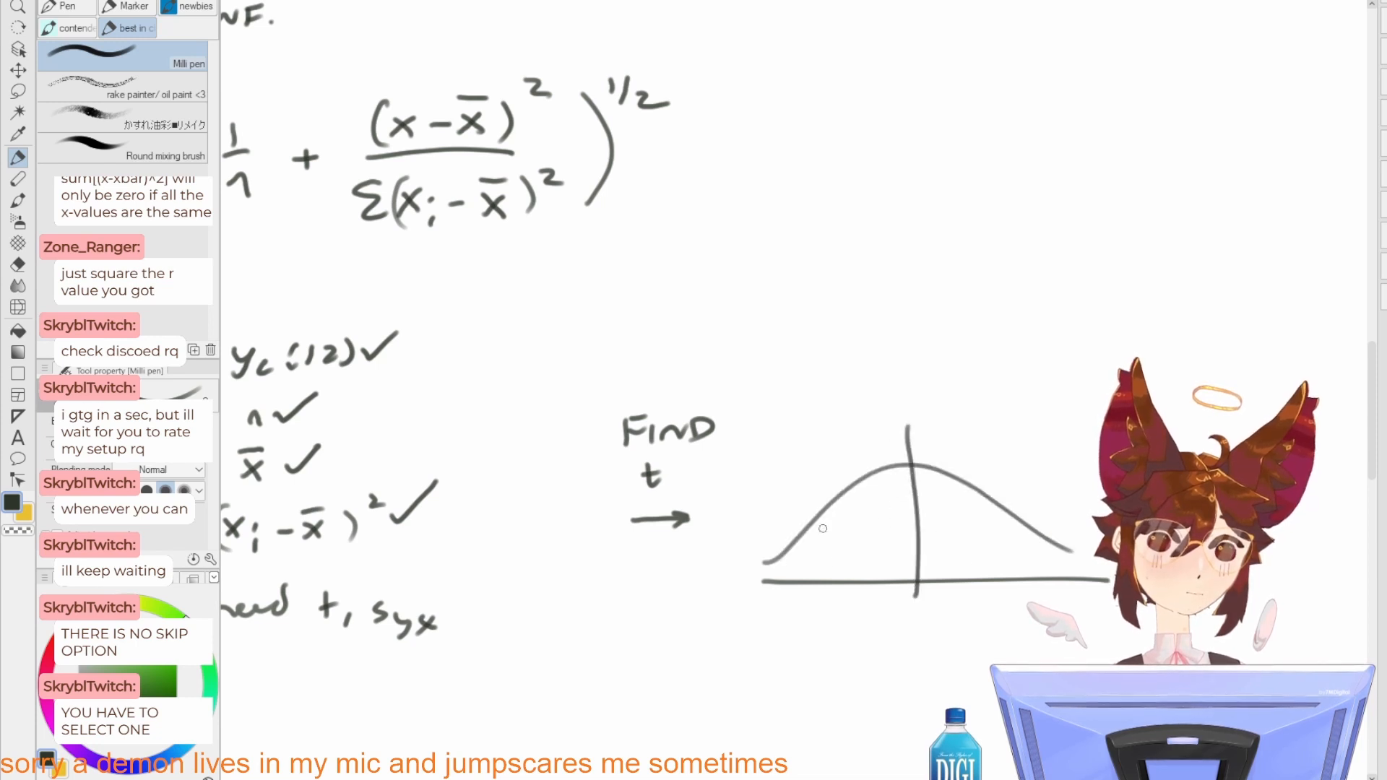
Step: Draw two limit lines on the second curve, hatch the area between them and label the right tail "α = ?"
left_click_drag(820, 510, 819, 581)
left_click_drag(1030, 512, 1027, 578)
mouse_move(827, 543)
left_mouse_down()
mouse_move(928, 509)
mouse_move(999, 568)
left_mouse_up()
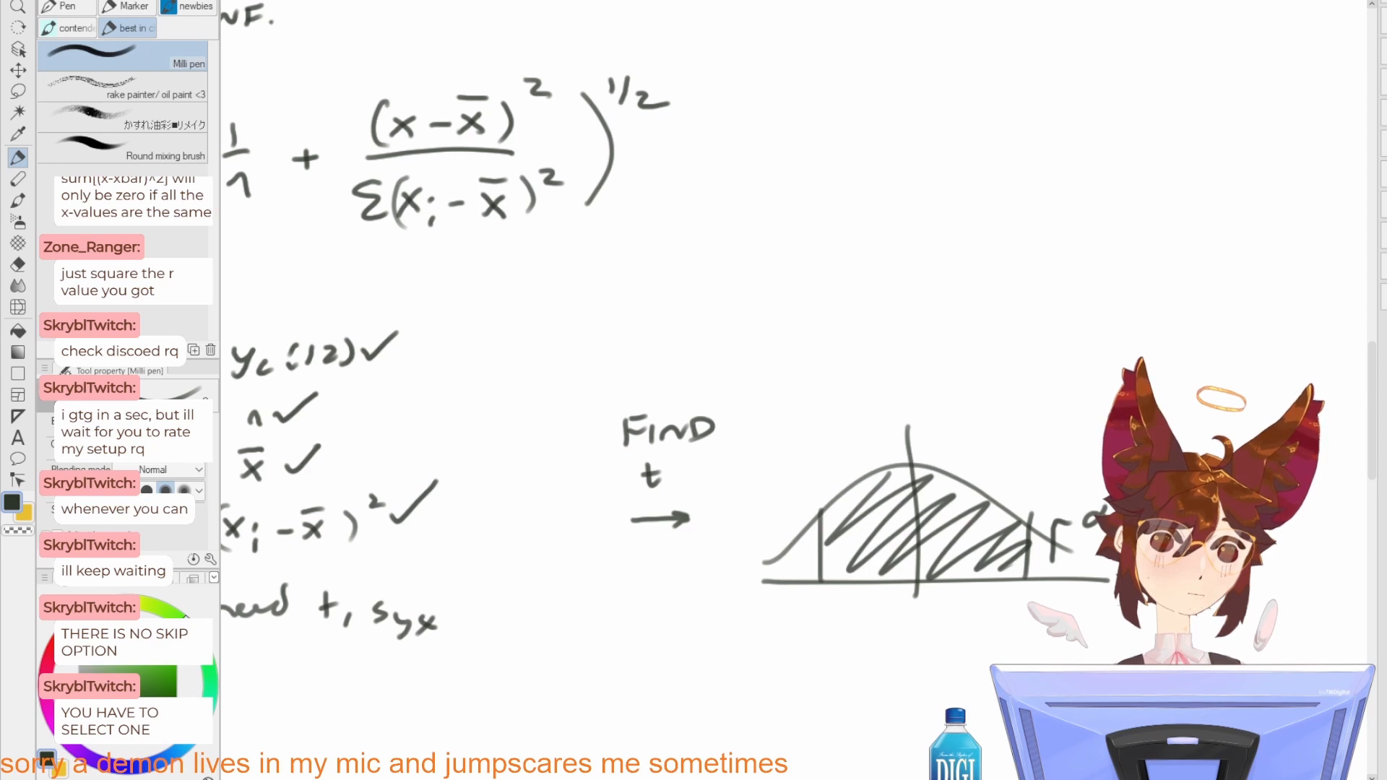
left_click_drag(879, 563, 908, 543)
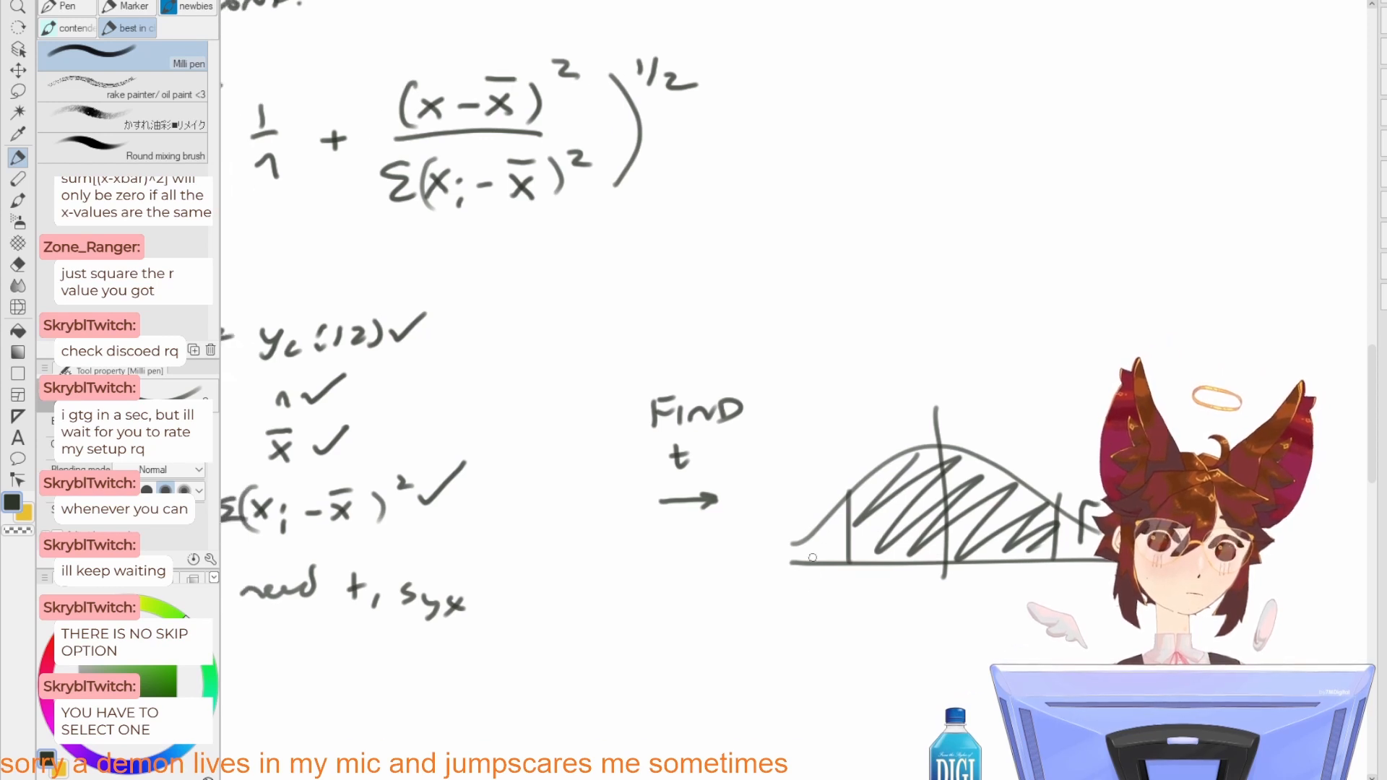
mouse_move(812, 558)
left_mouse_down()
mouse_move(831, 589)
mouse_move(804, 580)
mouse_move(806, 616)
left_mouse_up()
key("ctrl+z")
mouse_move(821, 606)
left_mouse_down()
mouse_move(810, 620)
mouse_move(833, 608)
left_mouse_up()
mouse_move(822, 638)
left_mouse_down()
mouse_move(795, 639)
mouse_move(824, 646)
left_mouse_up()
key("ctrl+z")
mouse_move(874, 547)
left_mouse_down()
mouse_move(803, 588)
mouse_move(830, 497)
left_mouse_up()
key("ctrl+z")
key("ctrl+z")
key("ctrl+z")
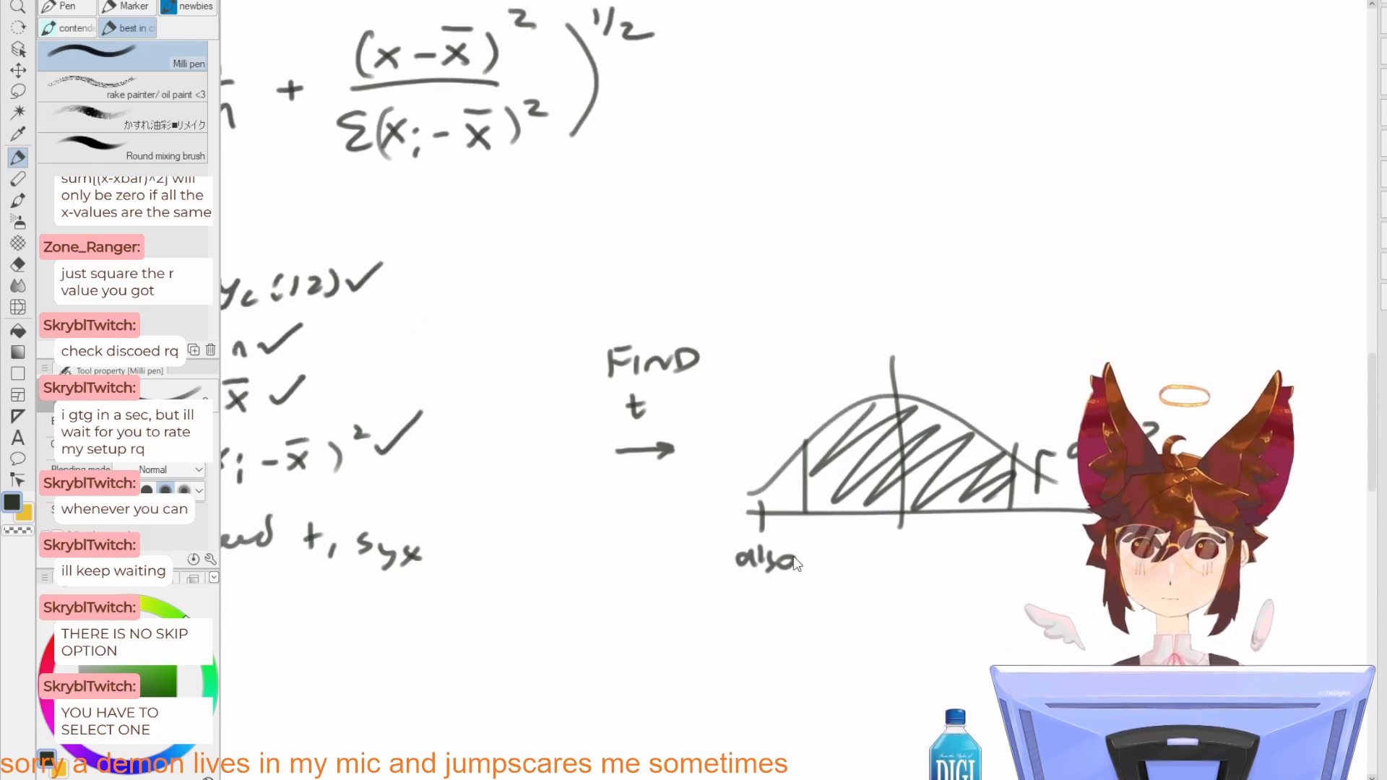
key("ctrl+z")
Step: Label the hatched area of the second curve "0.9" with a leader line
mouse_move(878, 416)
left_mouse_down()
mouse_move(859, 397)
mouse_move(847, 488)
mouse_move(933, 432)
left_mouse_up()
left_click_drag(954, 420, 979, 422)
left_click(970, 434)
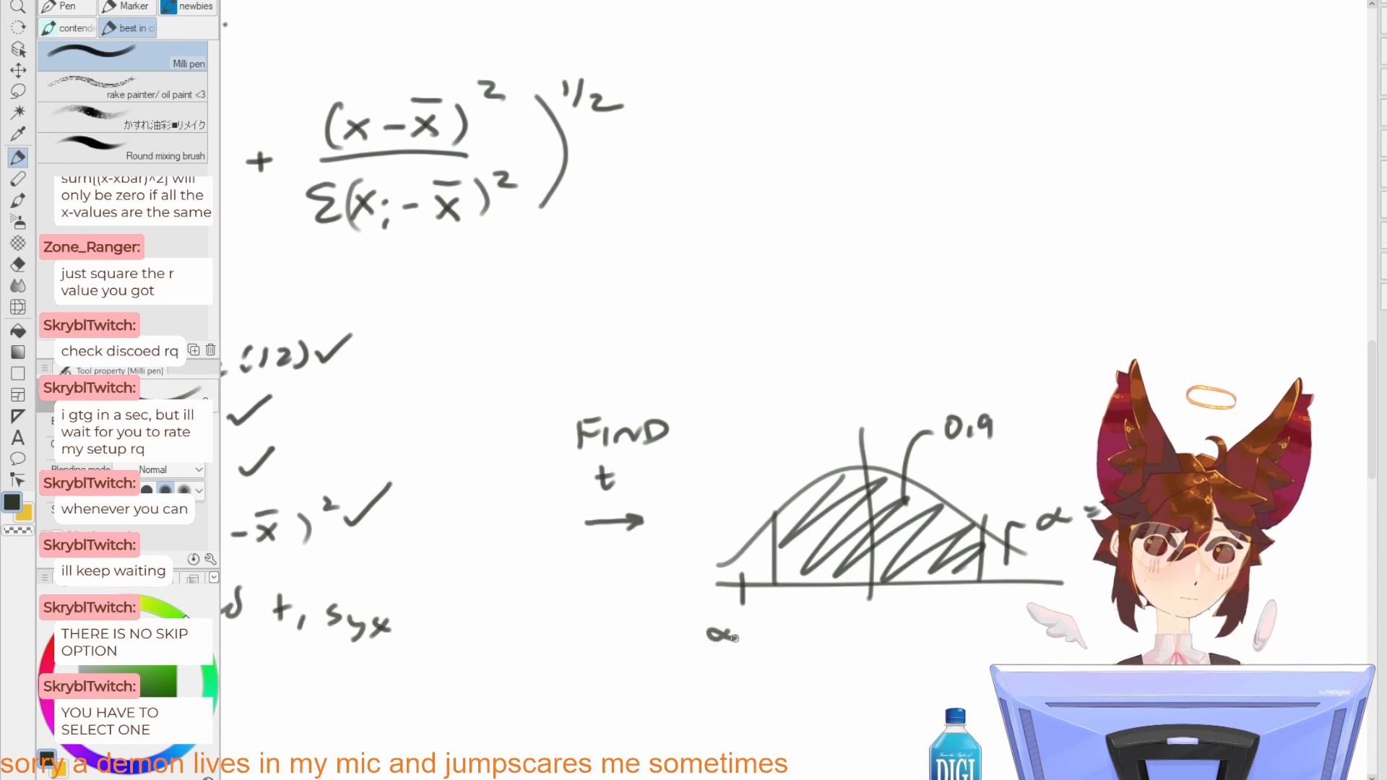
Step: Write "by sym" below the second curve's left tail and label that tail α with a downward arrow
key("ctrl+z")
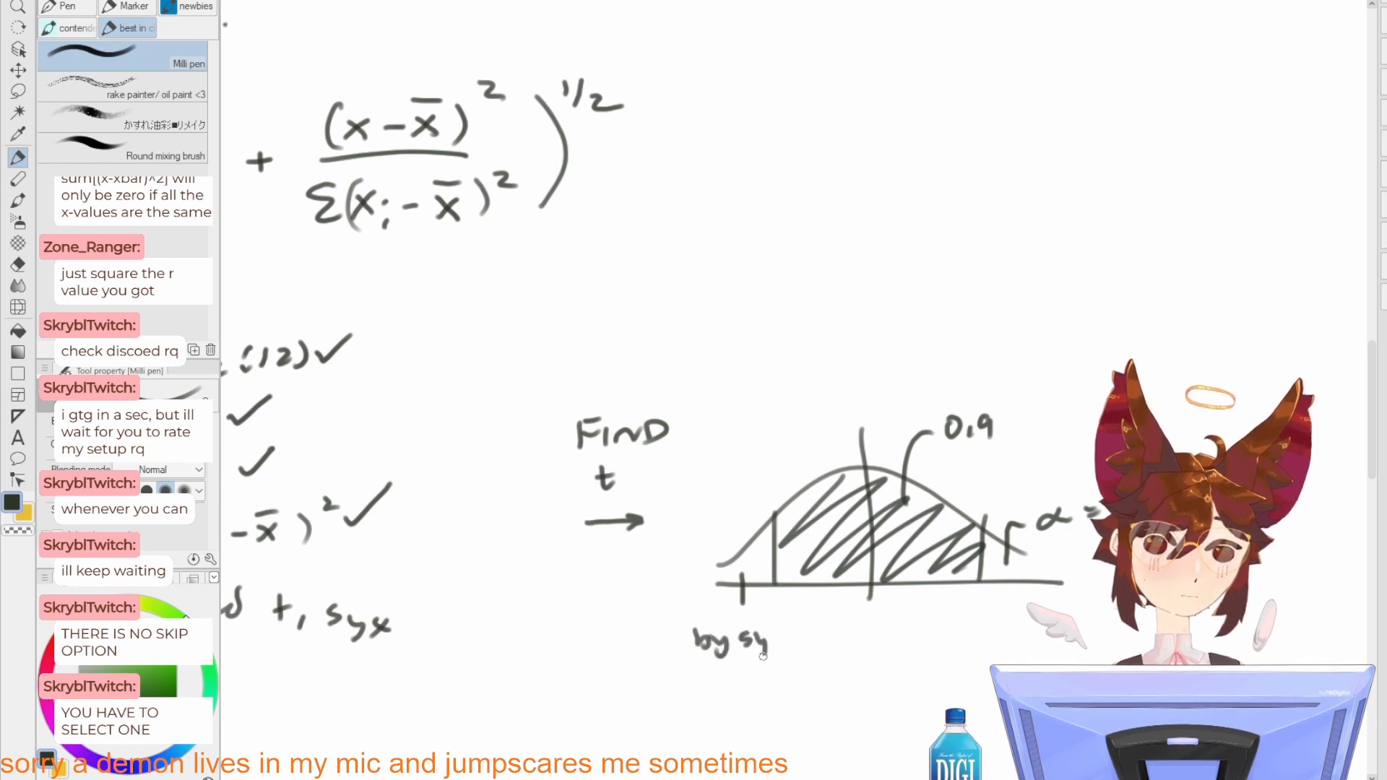
left_click_drag(763, 636, 751, 664)
left_click_drag(767, 642, 785, 639)
key("ctrl+z")
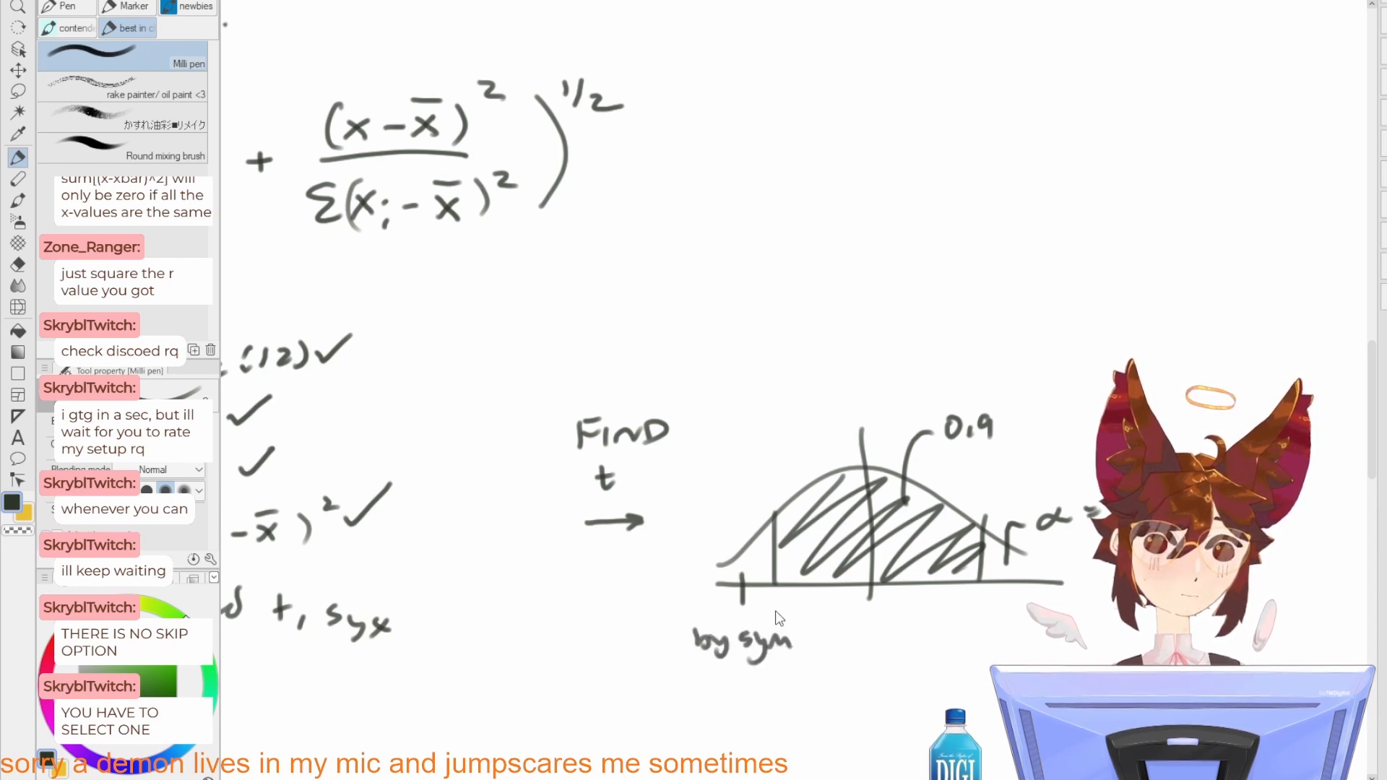
left_click_drag(740, 566, 749, 507)
key("ctrl+z")
mouse_move(861, 450)
left_mouse_down()
mouse_move(839, 391)
mouse_move(794, 372)
mouse_move(795, 411)
left_mouse_up()
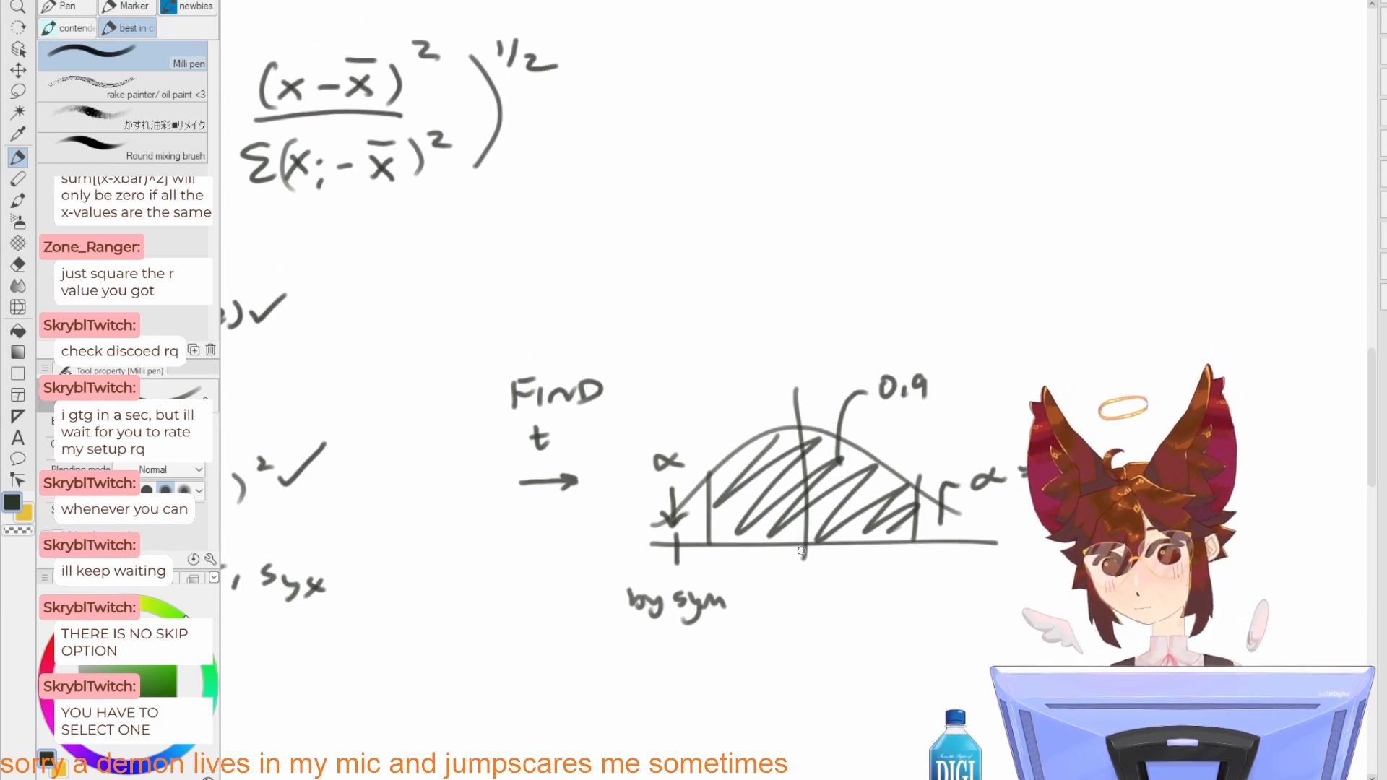
Step: Erase the "by sym" note and its tick, and replace the right tail's label with "also α, by sym." and "α = ?"
key("e")
mouse_move(675, 534)
left_mouse_down()
mouse_move(661, 571)
mouse_move(737, 609)
mouse_move(711, 621)
left_mouse_up()
key("p")
key("e")
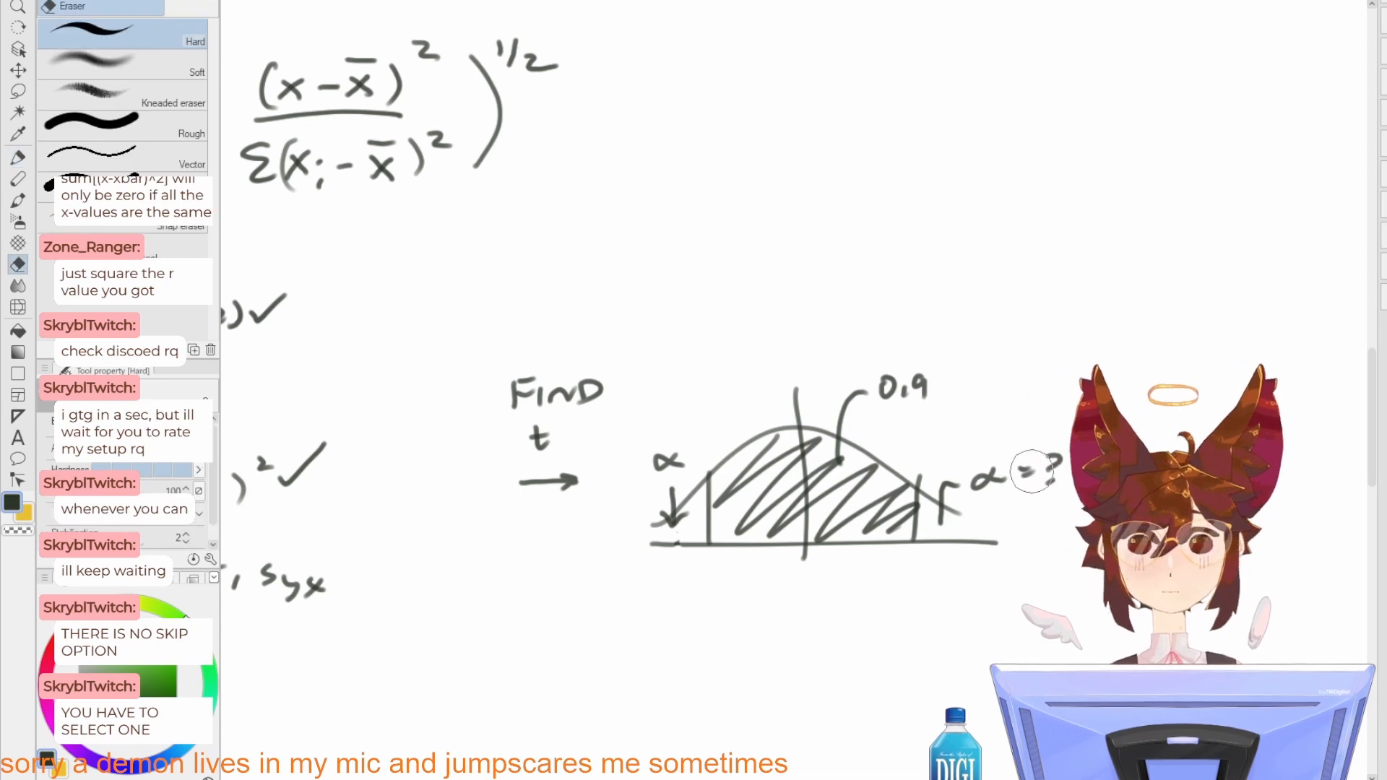
mouse_move(1028, 477)
left_mouse_down()
mouse_move(1040, 469)
mouse_move(978, 479)
mouse_move(1042, 474)
left_mouse_up()
key("p")
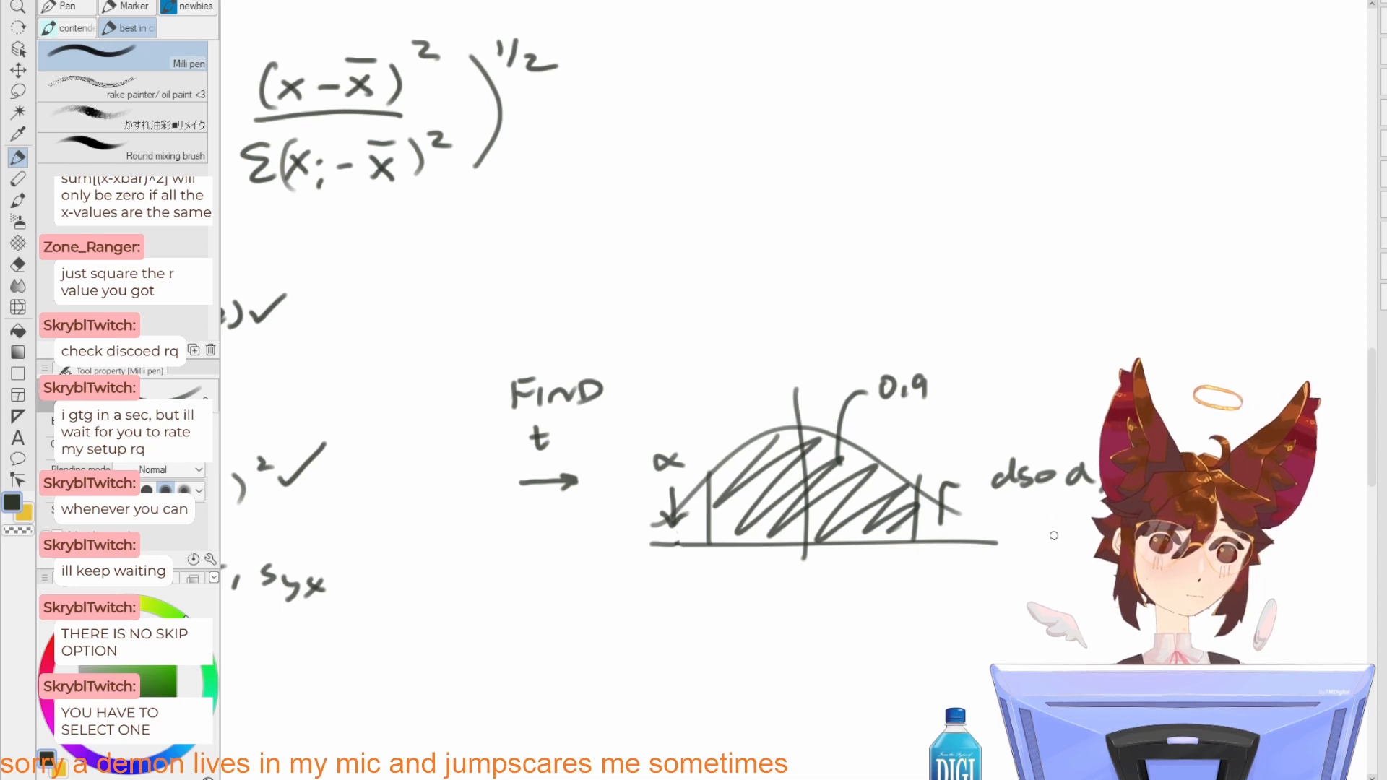
Step: Write the equation "0.9 - 2α = 1" below the second bell curve
left_click_drag(819, 563, 840, 508)
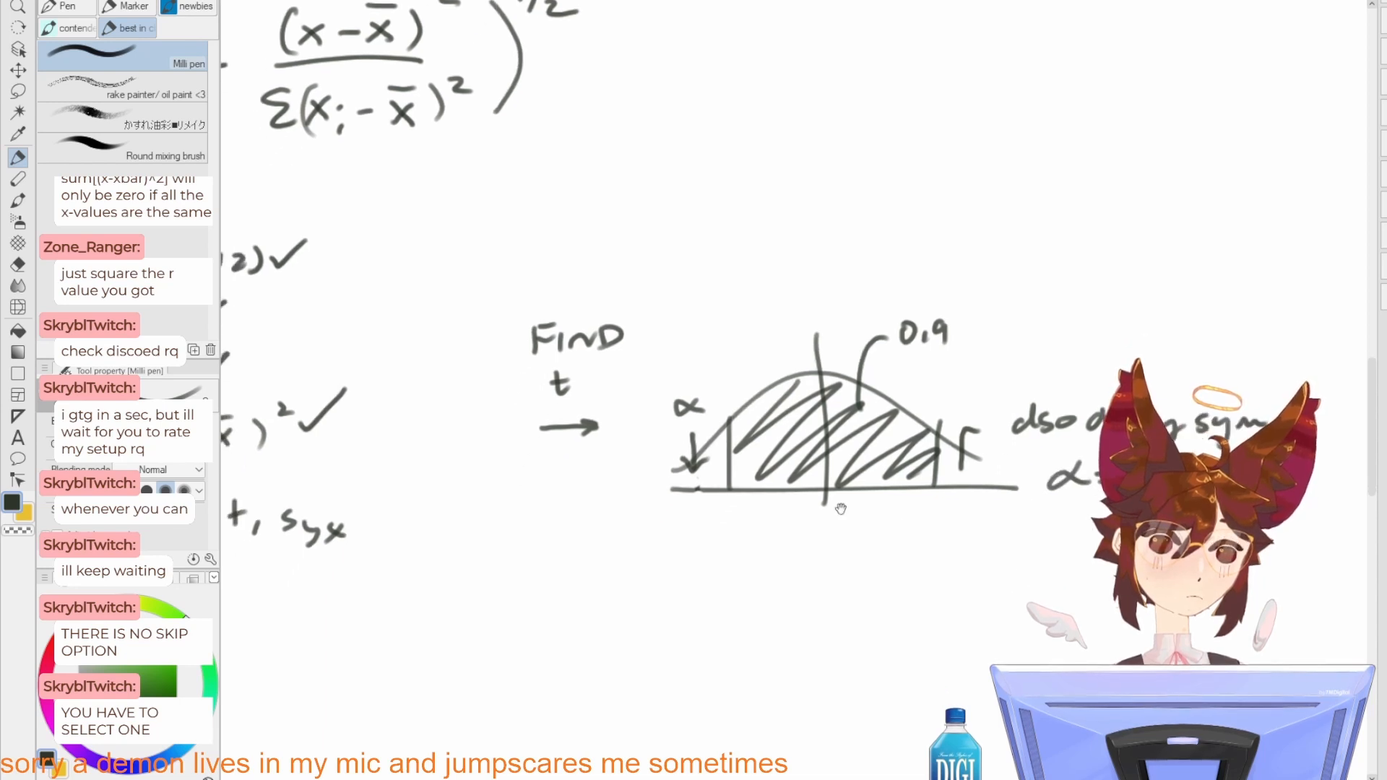
left_click_drag(756, 549, 758, 546)
mouse_move(776, 557)
left_mouse_down()
mouse_move(773, 568)
mouse_move(799, 570)
mouse_move(953, 551)
left_mouse_up()
left_click_drag(932, 564, 955, 561)
left_click_drag(972, 538, 977, 566)
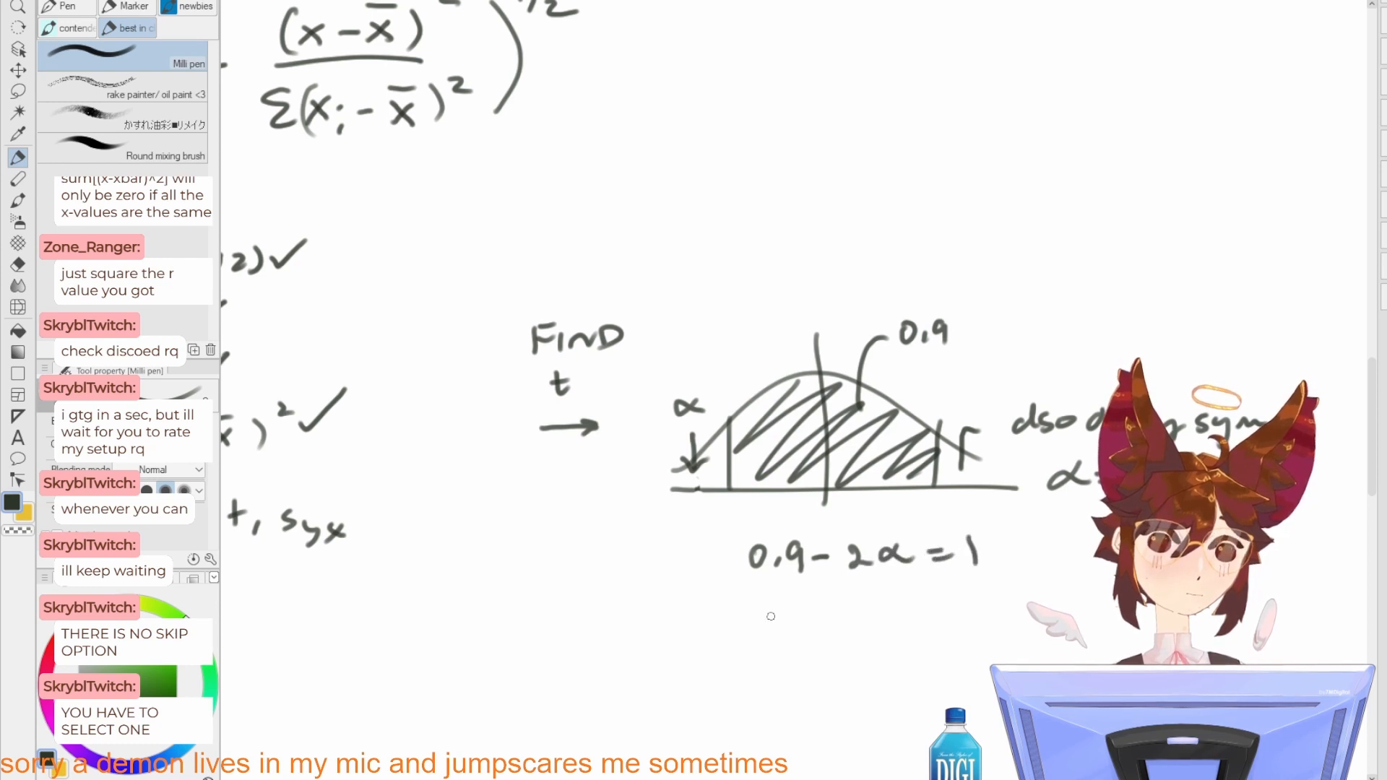
Step: Write "α = 0.05" beneath the 0.9 - 2α equation, correcting the last digit to 5
mouse_move(771, 616)
left_mouse_down()
mouse_move(787, 633)
mouse_move(864, 614)
left_mouse_up()
left_click_drag(880, 627, 898, 616)
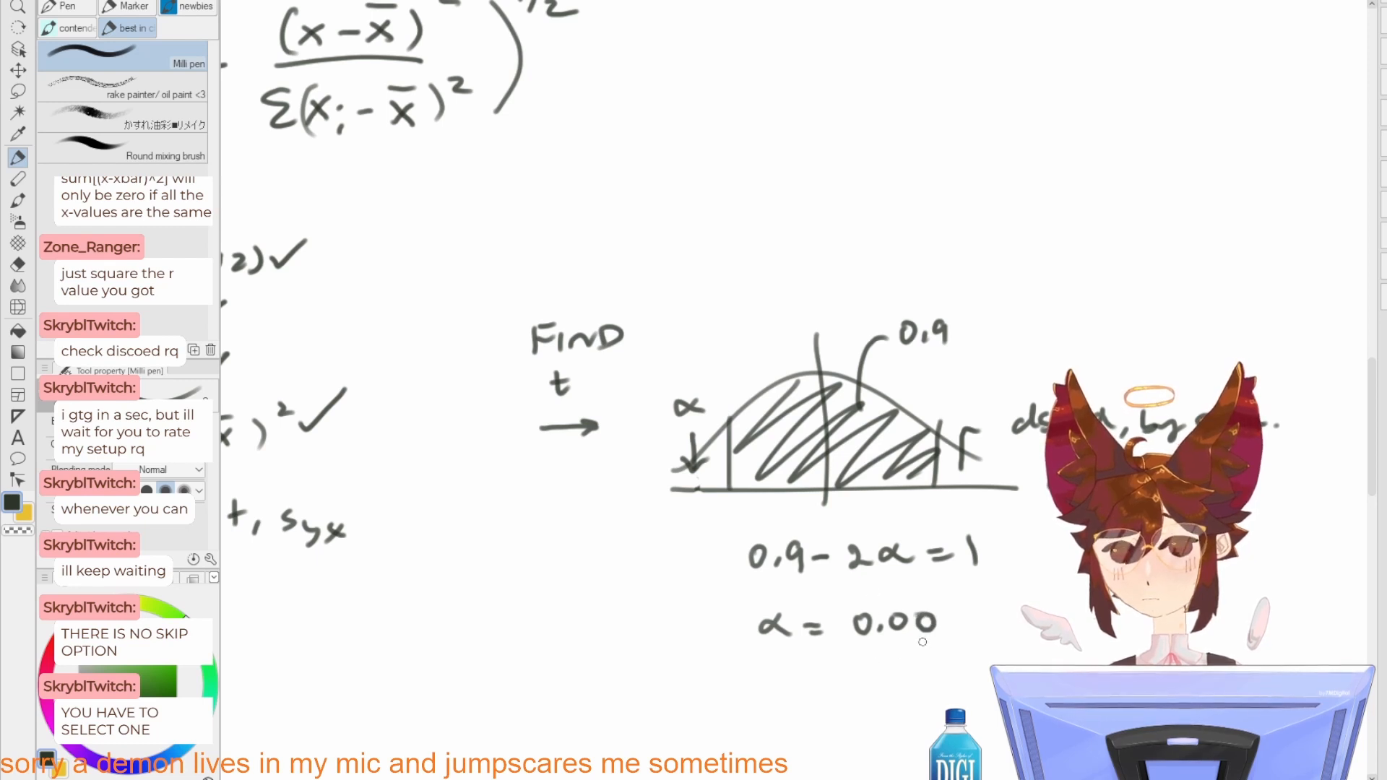
key("ctrl+z")
left_click_drag(933, 612, 921, 633)
left_click_drag(931, 612, 948, 610)
Step: Write the degrees of freedom "ν = 4 - 2 = 2" below the α value
left_click_drag(935, 668, 878, 644)
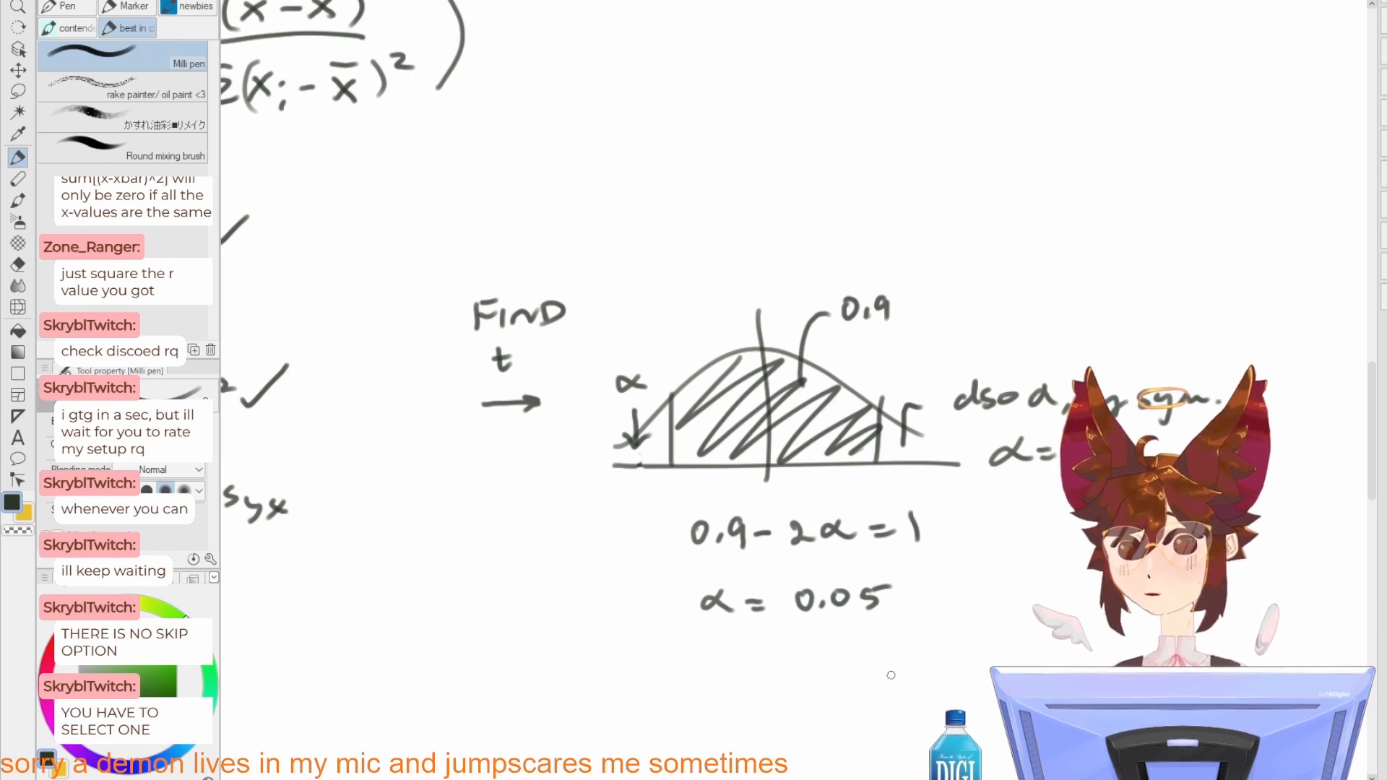
mouse_move(874, 535)
left_mouse_down()
mouse_move(839, 531)
mouse_move(842, 448)
left_mouse_up()
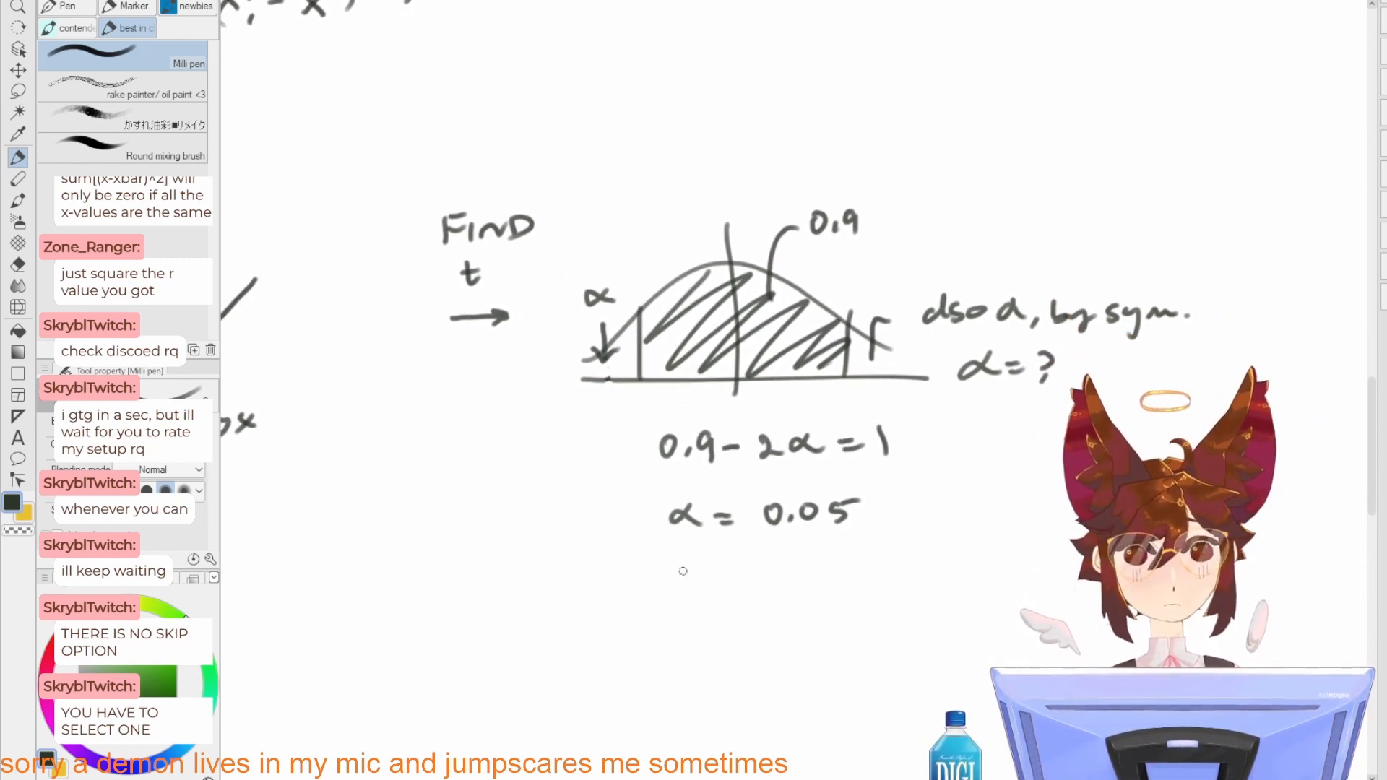
left_click_drag(677, 568, 738, 585)
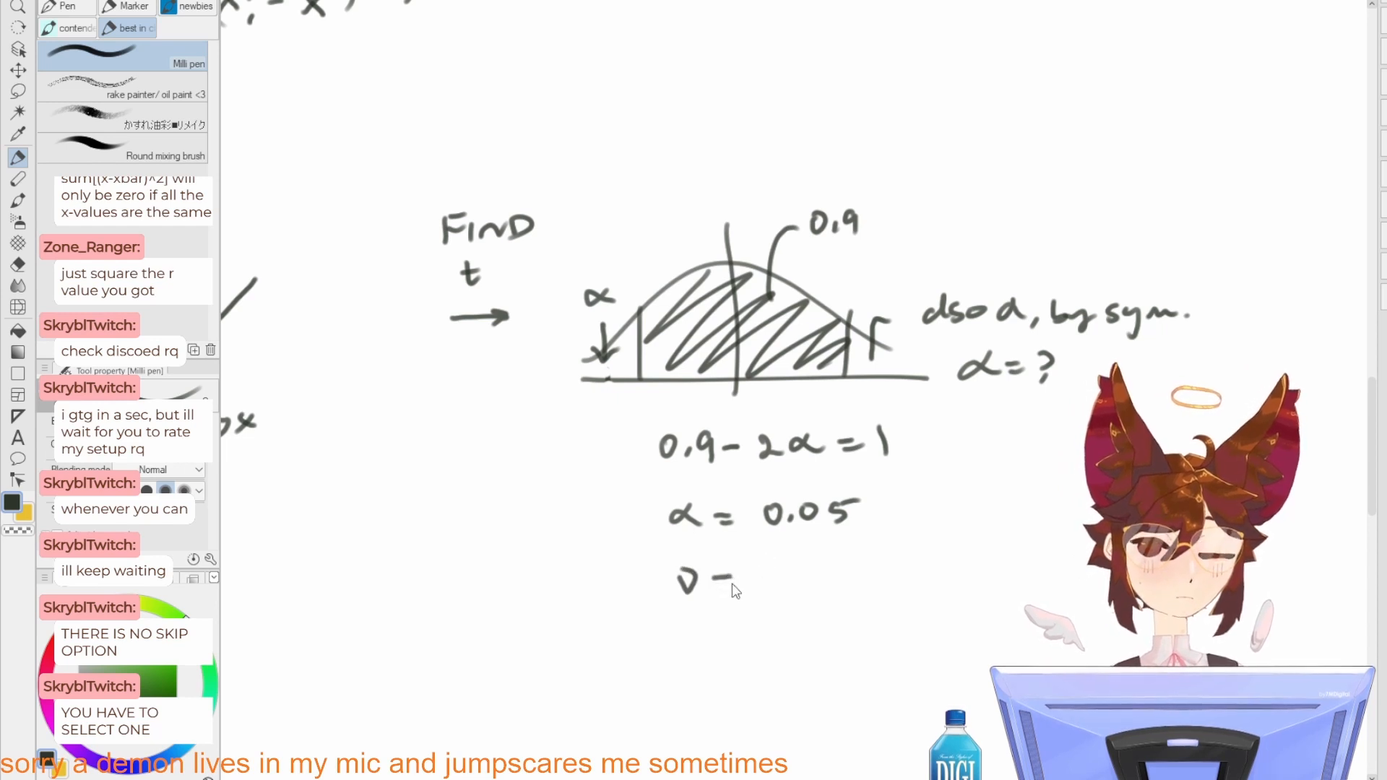
mouse_move(794, 532)
left_mouse_down()
mouse_move(846, 611)
mouse_move(827, 559)
left_mouse_up()
left_click_drag(823, 590, 838, 619)
mouse_move(850, 608)
left_mouse_down()
mouse_move(895, 619)
mouse_move(886, 561)
mouse_move(846, 539)
mouse_move(857, 567)
left_mouse_up()
mouse_move(873, 556)
left_mouse_down()
mouse_move(903, 569)
mouse_move(846, 565)
mouse_move(871, 554)
mouse_move(901, 571)
left_mouse_up()
key("ctrl+z")
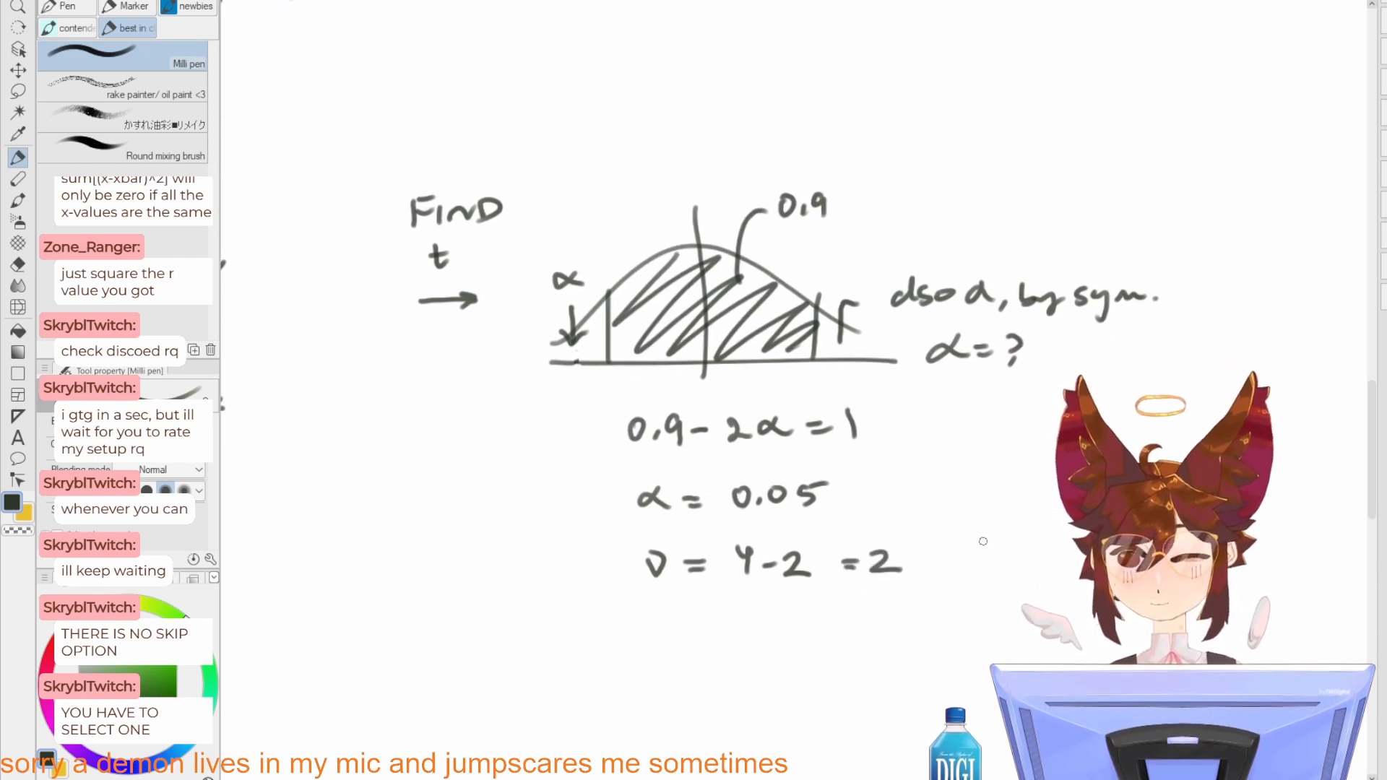
Step: Write "t from table" beside the α and ν lines, removing the arrow started after the t
left_click_drag(963, 497, 967, 520)
left_click_drag(954, 508, 1006, 507)
left_click_drag(991, 516, 1007, 514)
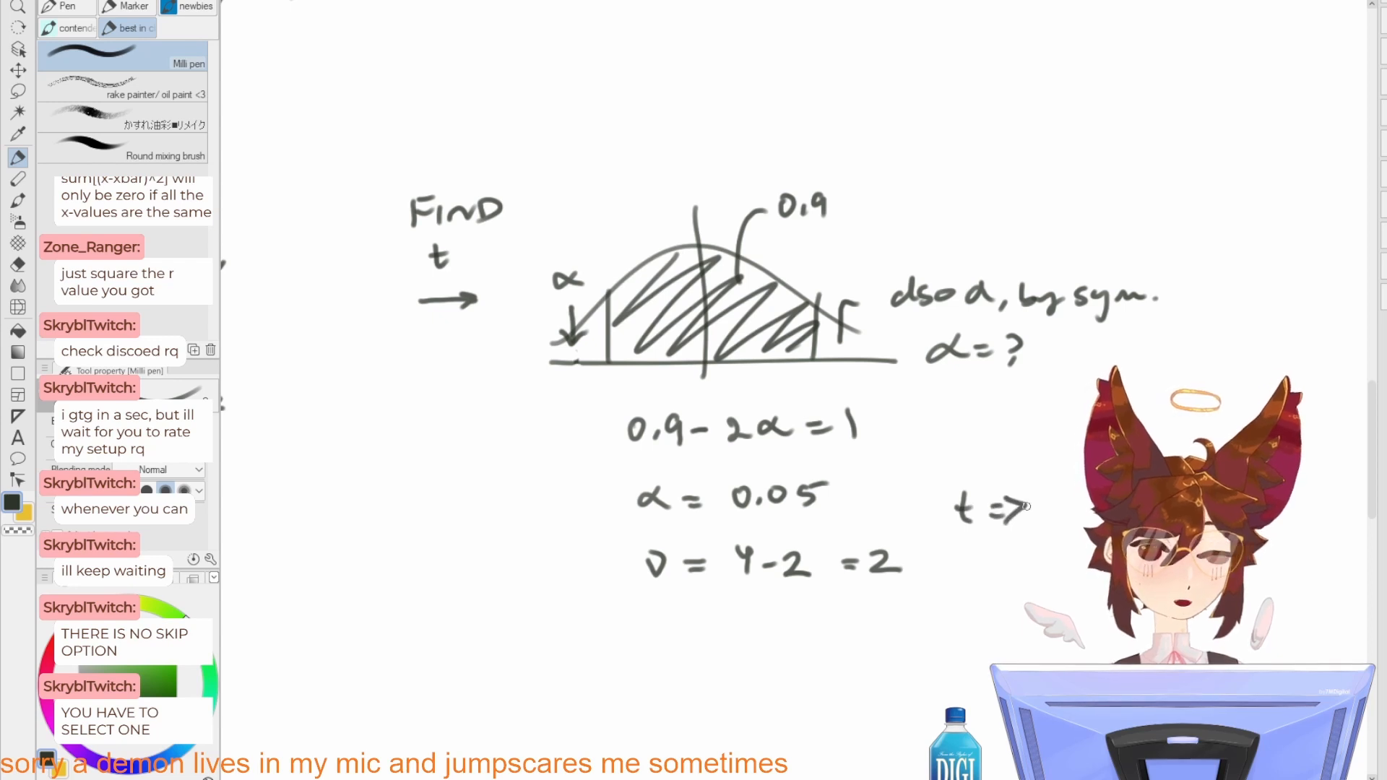
key("ctrl+z")
key("ctrl+z")
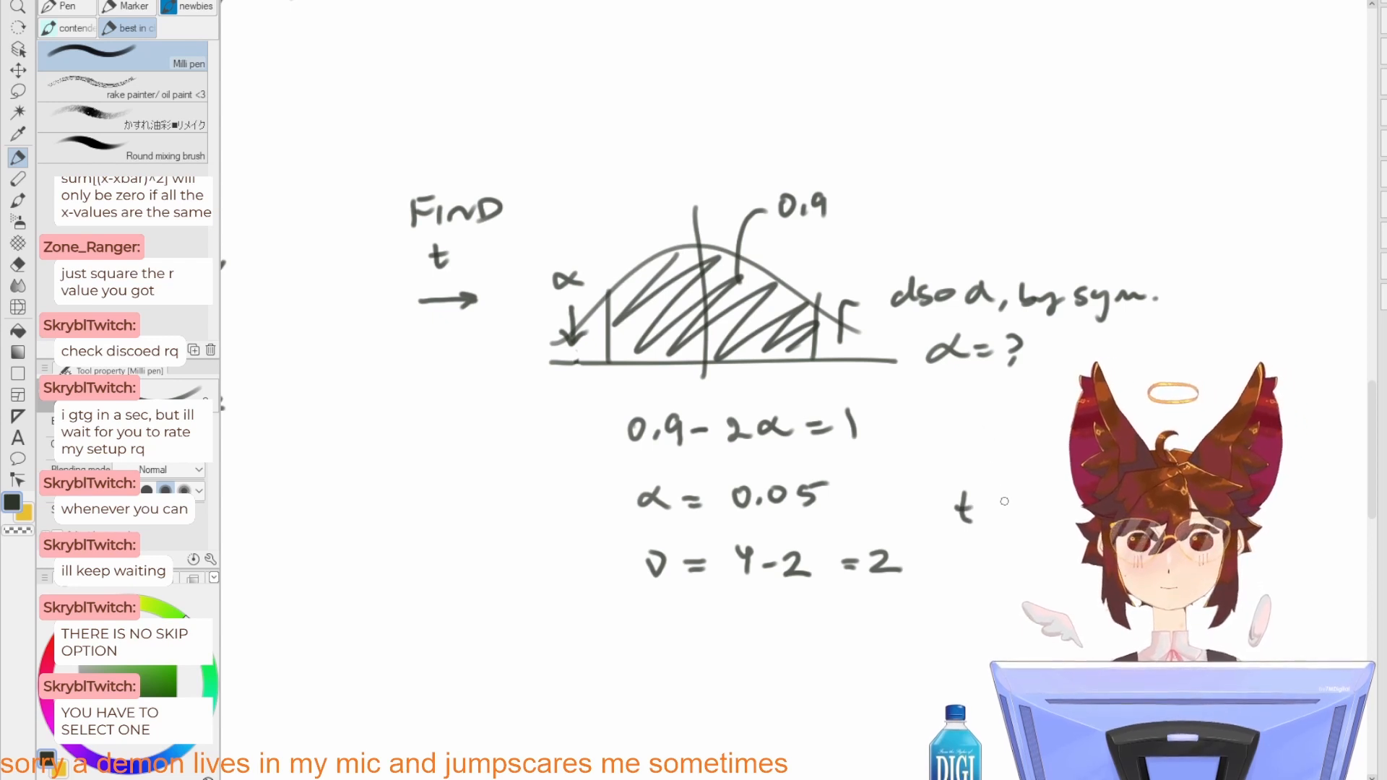
left_click_drag(1006, 498, 1005, 515)
left_click_drag(1006, 497, 1021, 495)
left_click_drag(1006, 506, 1094, 503)
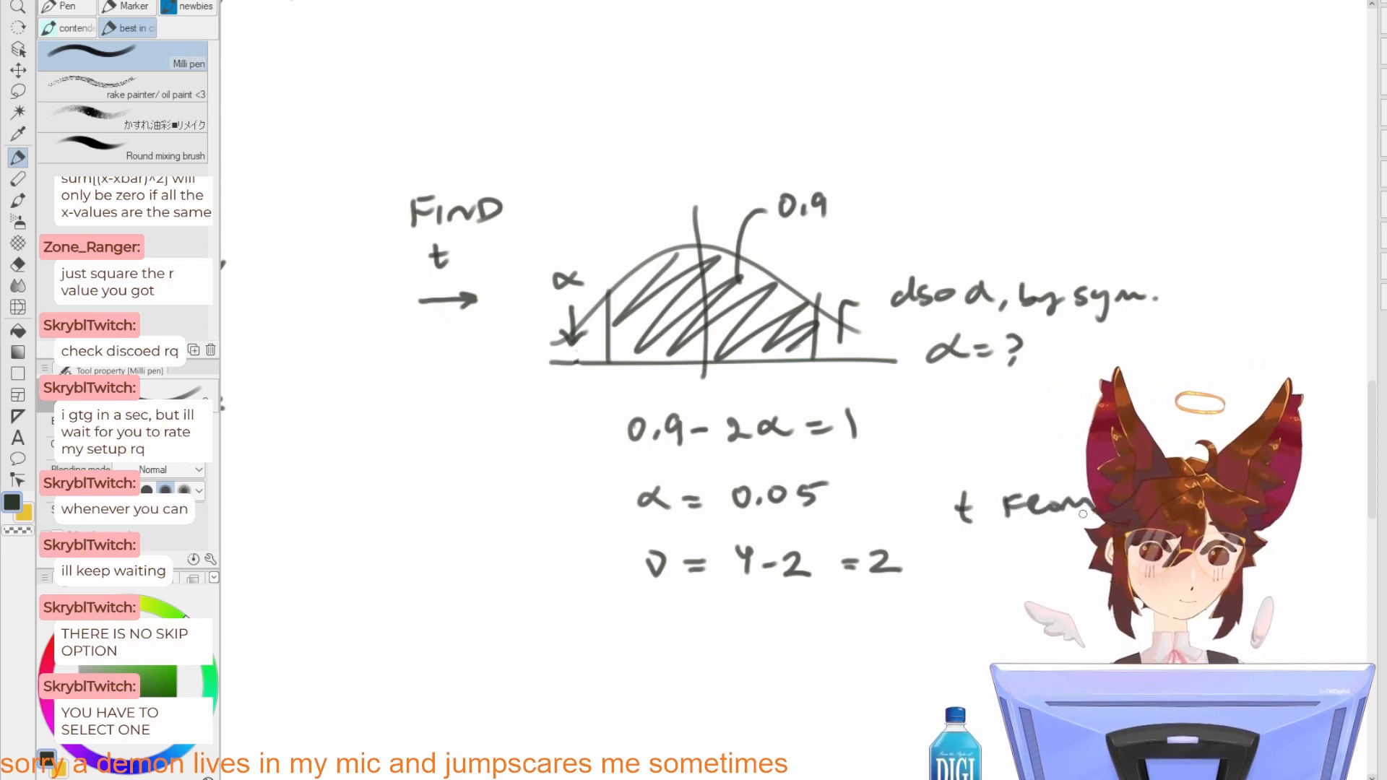
mouse_move(990, 538)
left_mouse_down()
mouse_move(994, 565)
mouse_move(1068, 554)
mouse_move(957, 549)
left_mouse_up()
mouse_move(978, 538)
left_mouse_down()
mouse_move(1019, 535)
mouse_move(1008, 546)
left_mouse_up()
key("ctrl+z")
left_click_drag(1058, 519, 1065, 543)
left_click_drag(1047, 533, 1095, 530)
left_click_drag(1082, 540, 1096, 540)
Step: Add an arrow after "t from table" followed by the result "t = 2.920"
left_click_drag(1113, 517, 875, 424)
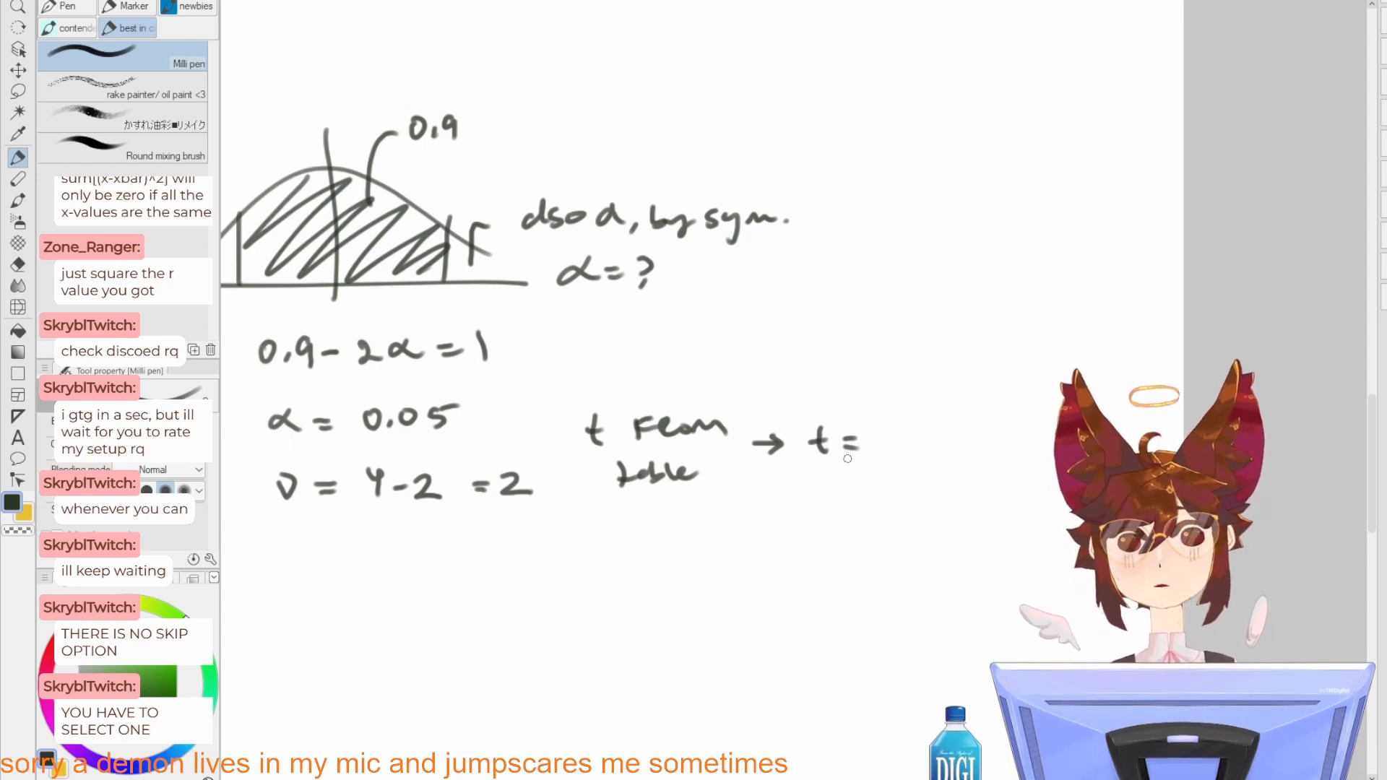
mouse_move(879, 431)
left_mouse_down()
mouse_move(913, 453)
mouse_move(968, 453)
mouse_move(986, 435)
left_mouse_up()
left_click(911, 449)
scroll(997, 435, "down", 2)
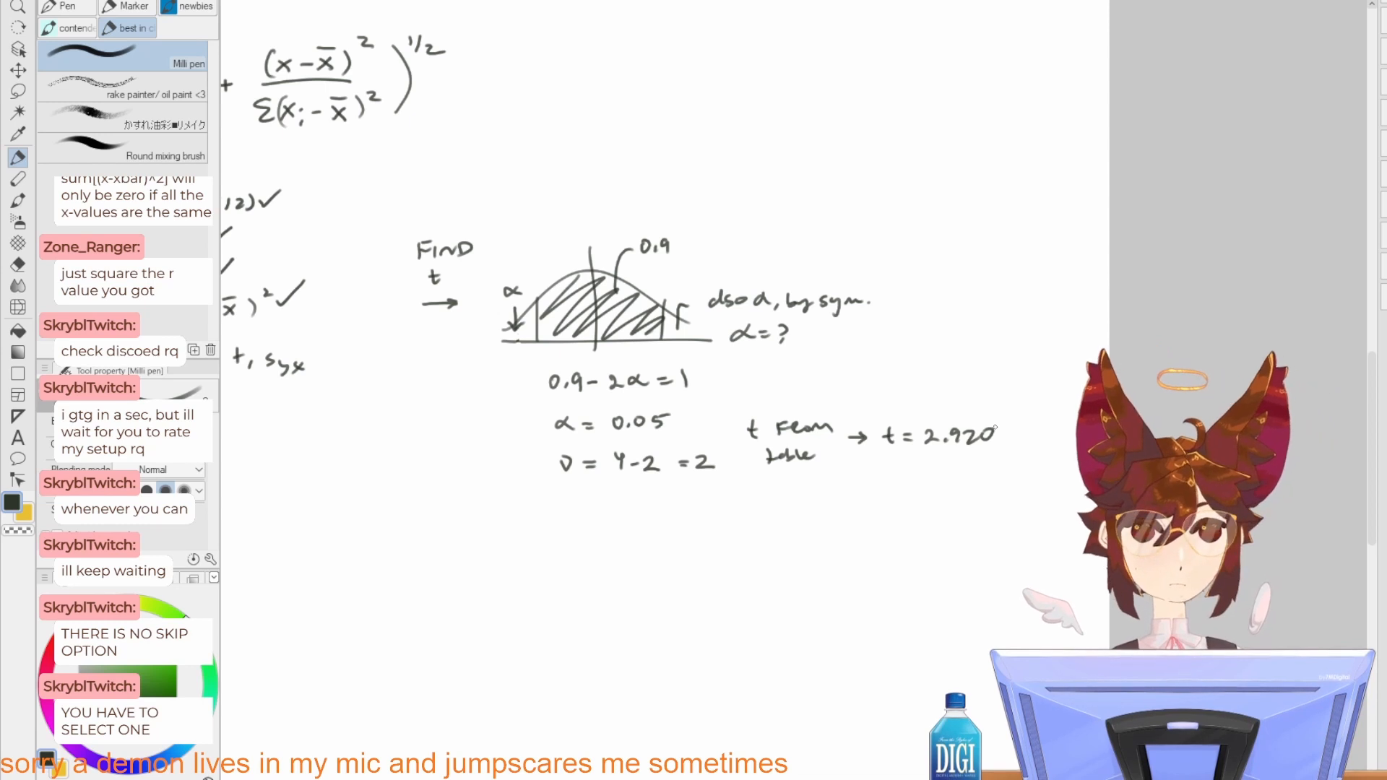
left_click_drag(665, 433, 851, 452)
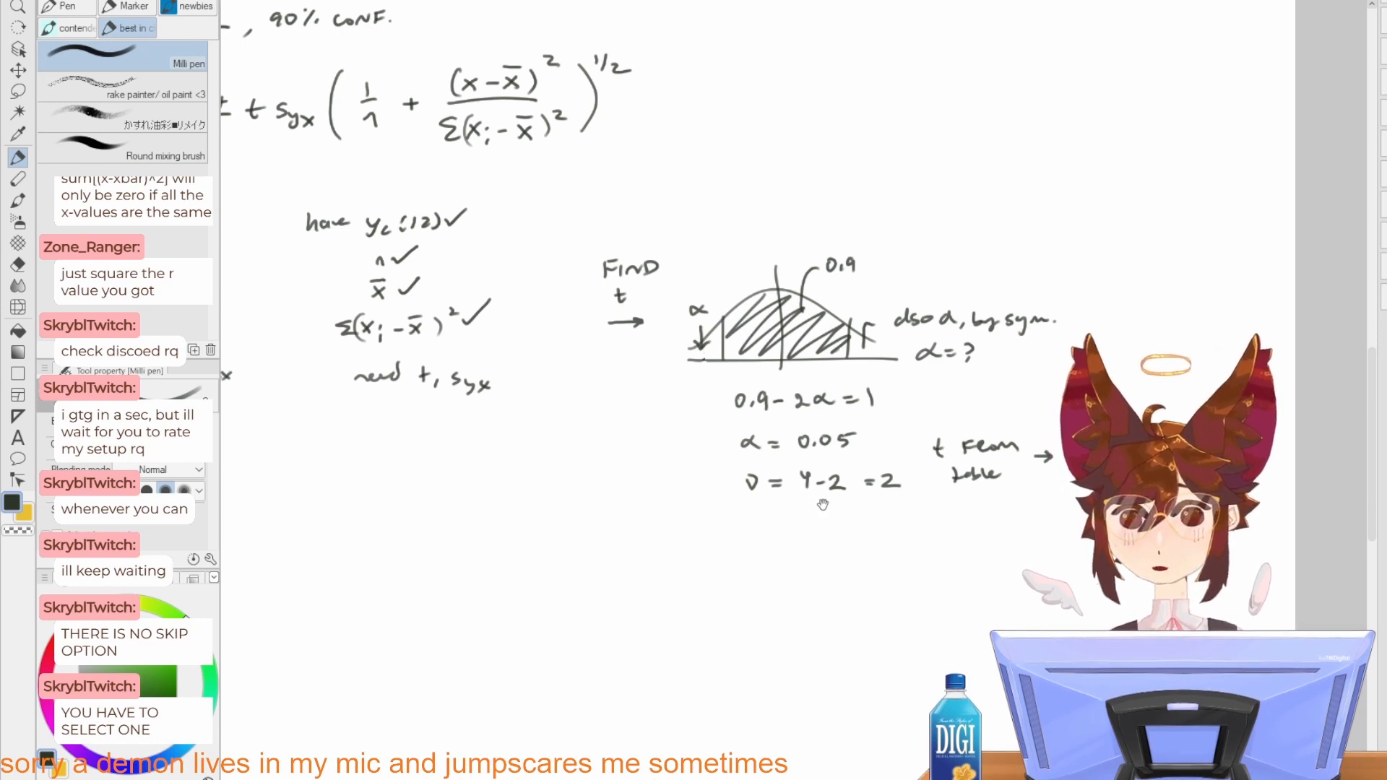
left_click_drag(797, 463, 1019, 488)
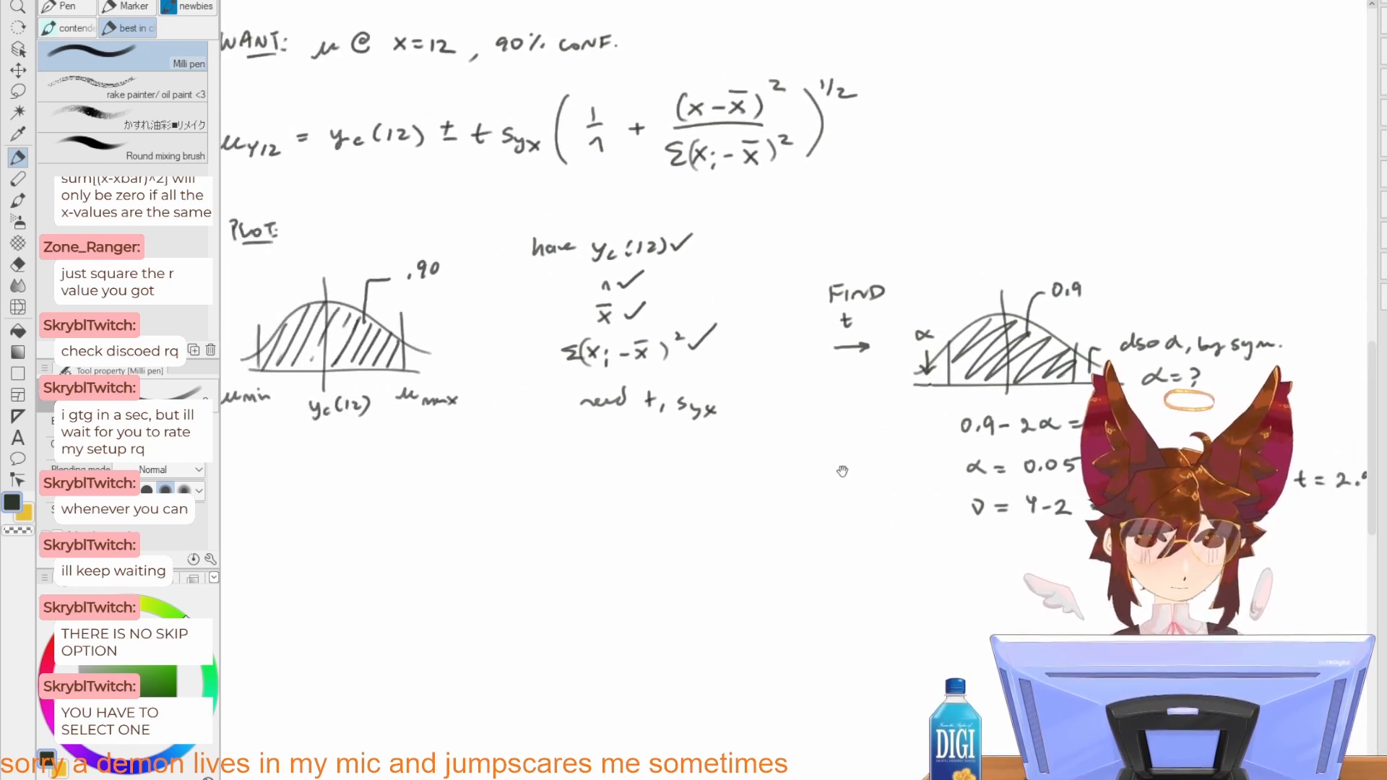
left_click_drag(841, 472, 945, 526)
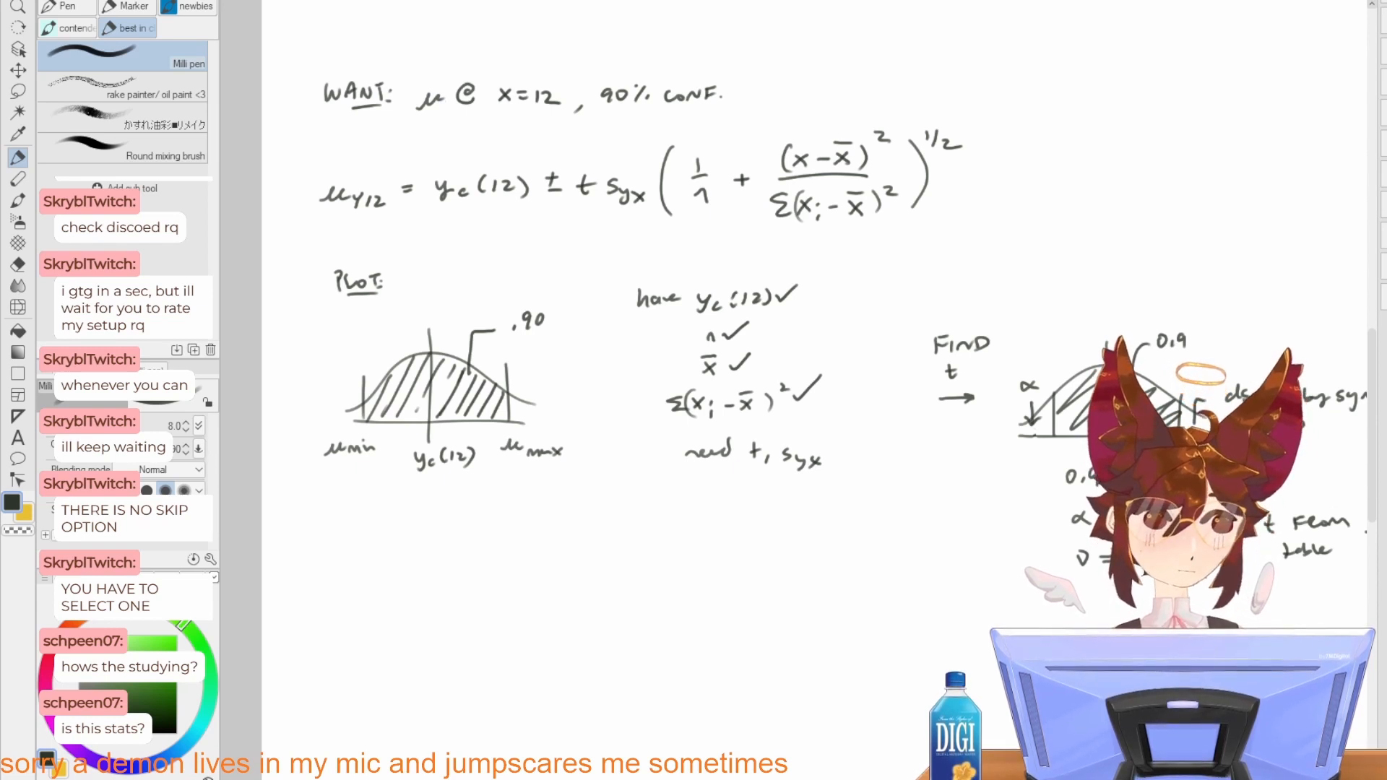
left_click_drag(666, 557, 858, 411)
scroll(858, 411, "up", 1)
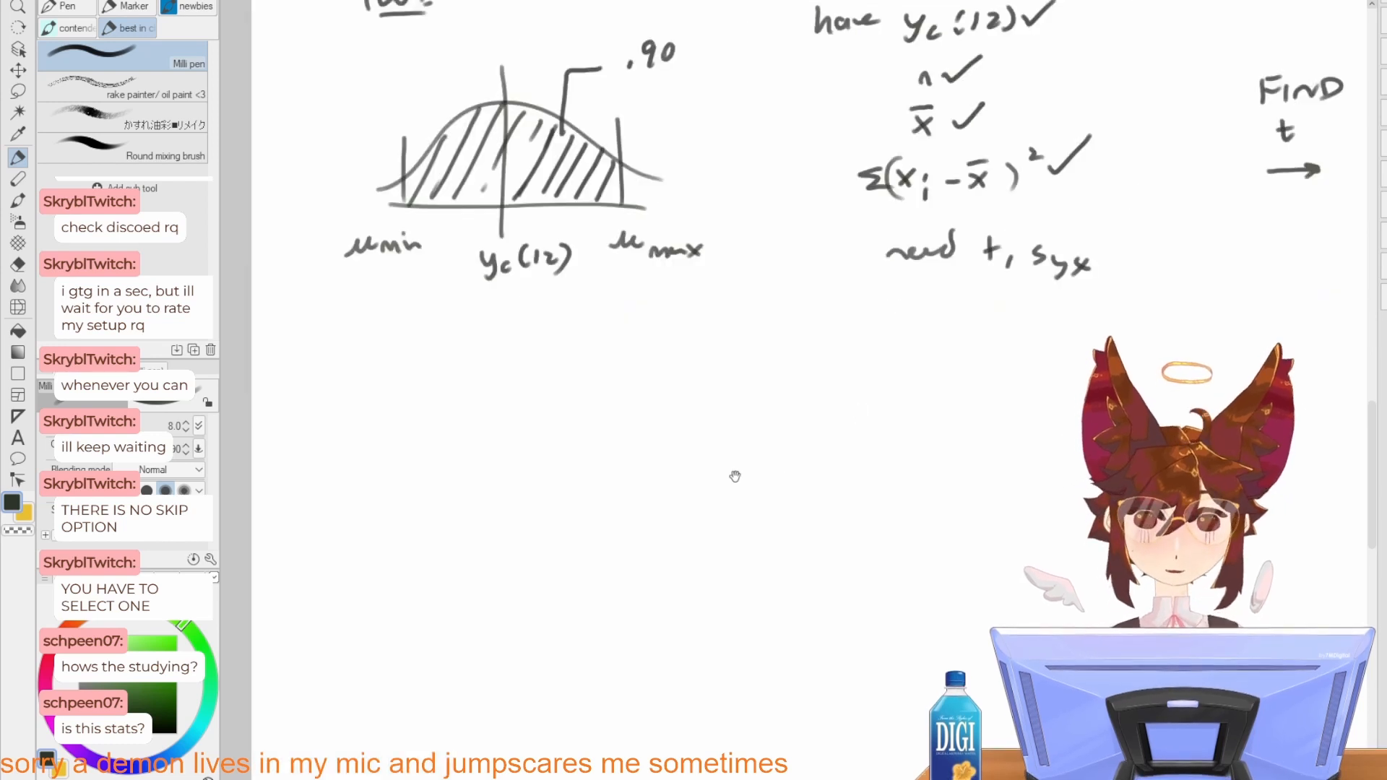
Step: Write the heading "FIND Syx" in the blank area below the shaded distribution plot
left_click_drag(735, 477, 833, 569)
left_click_drag(471, 472, 474, 492)
mouse_move(473, 474)
left_mouse_down()
mouse_move(498, 492)
mouse_move(526, 468)
mouse_move(605, 504)
mouse_move(638, 500)
left_mouse_up()
mouse_move(638, 484)
left_mouse_down()
mouse_move(623, 502)
mouse_move(701, 408)
left_mouse_up()
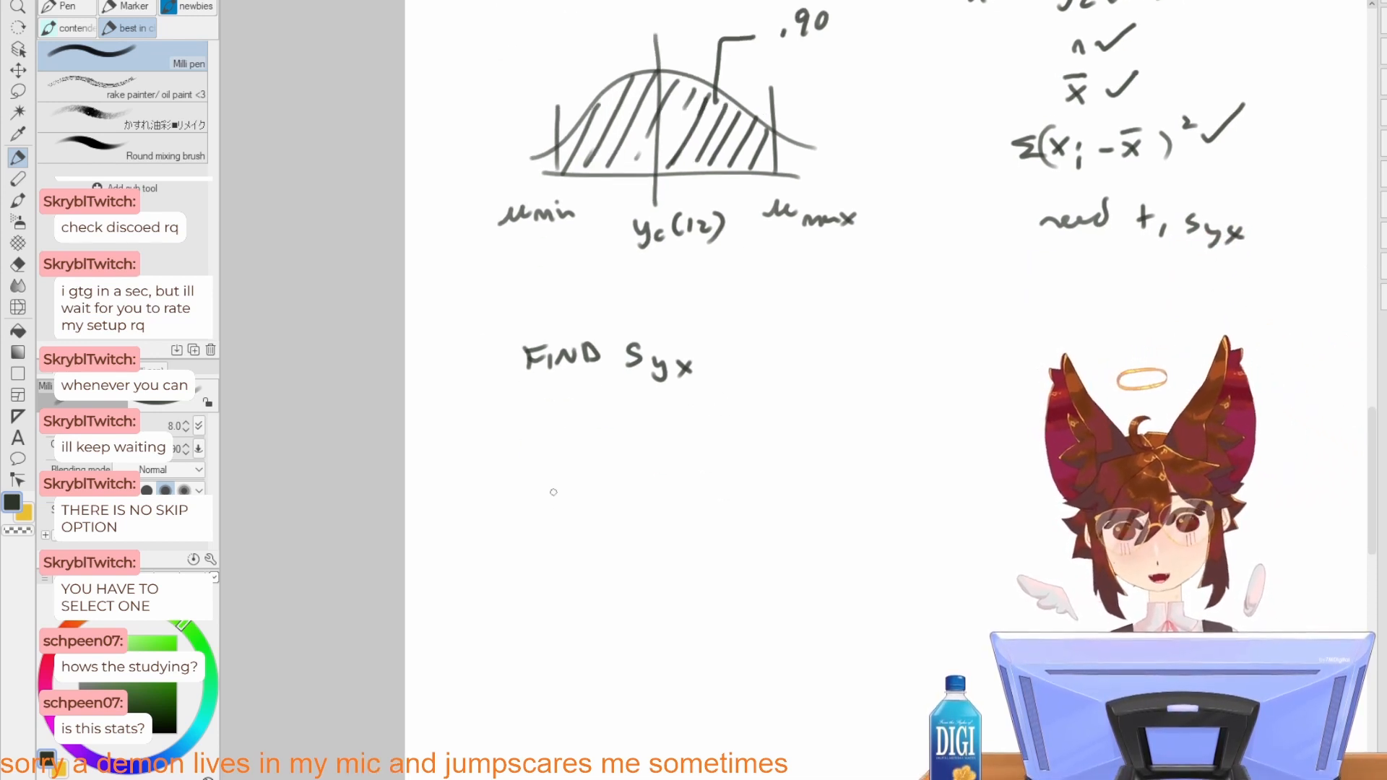
Step: Write "Syx =" beneath the heading, followed by a tall opening square bracket and a summation sign Σ
left_click_drag(506, 468, 494, 494)
left_click_drag(510, 481, 517, 509)
left_click_drag(536, 488, 555, 506)
mouse_move(554, 488)
left_mouse_down()
mouse_move(540, 503)
mouse_move(589, 480)
left_mouse_up()
left_click_drag(575, 490, 592, 489)
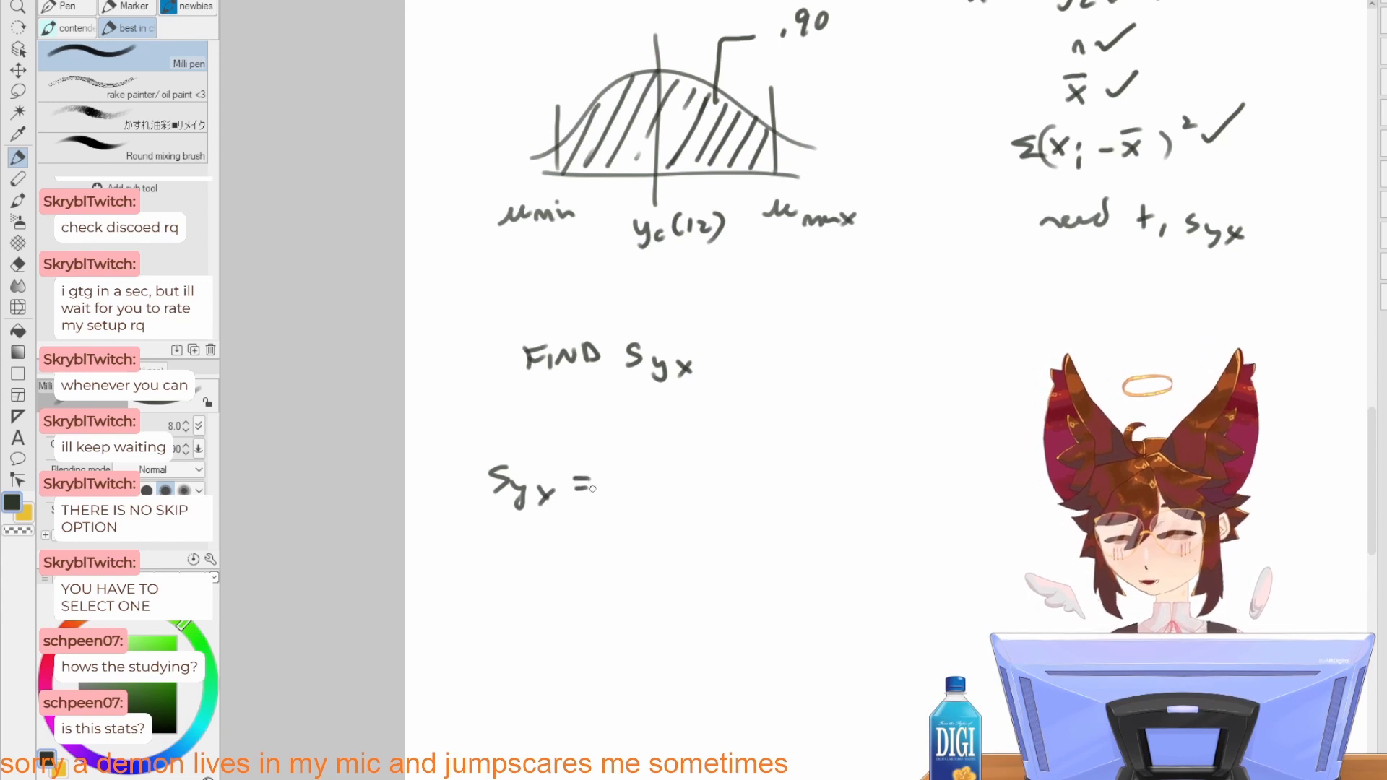
left_click_drag(645, 442, 641, 549)
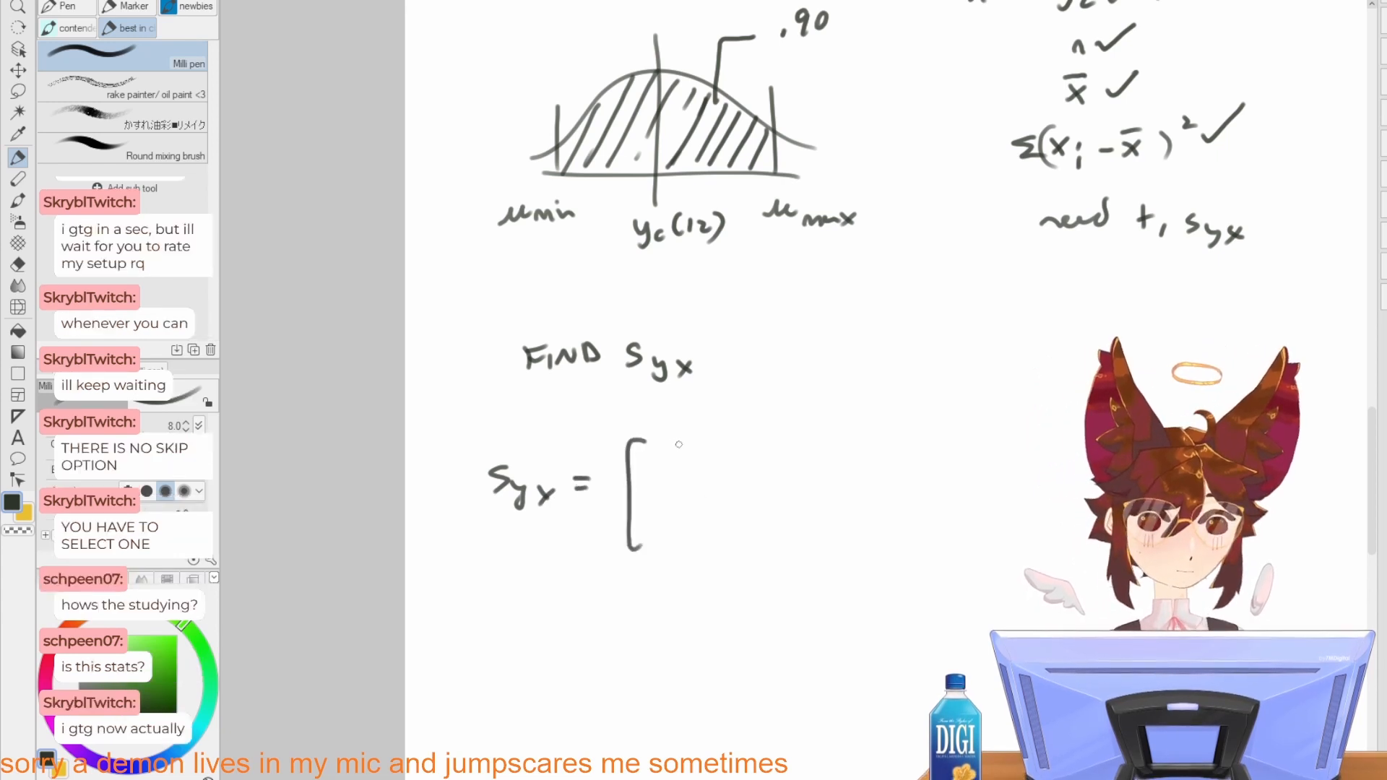
mouse_move(695, 441)
left_mouse_down()
mouse_move(686, 454)
mouse_move(705, 466)
mouse_move(742, 459)
left_mouse_up()
mouse_move(754, 444)
left_mouse_down()
mouse_move(744, 475)
mouse_move(801, 458)
left_mouse_up()
left_click_drag(801, 442, 785, 459)
left_click_drag(807, 455, 830, 468)
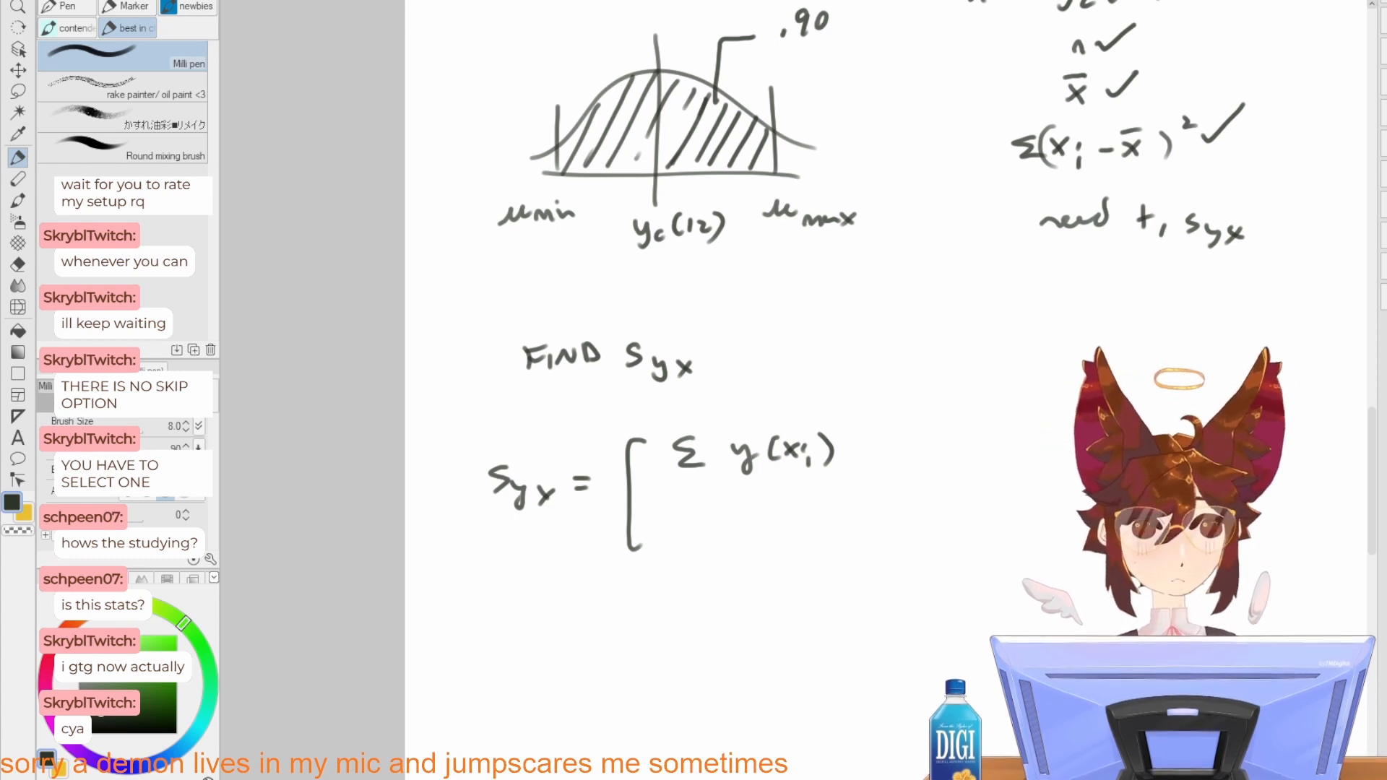
left_click_drag(852, 450, 906, 456)
mouse_move(918, 442)
left_mouse_down()
mouse_move(905, 471)
mouse_move(954, 461)
left_mouse_up()
key("e")
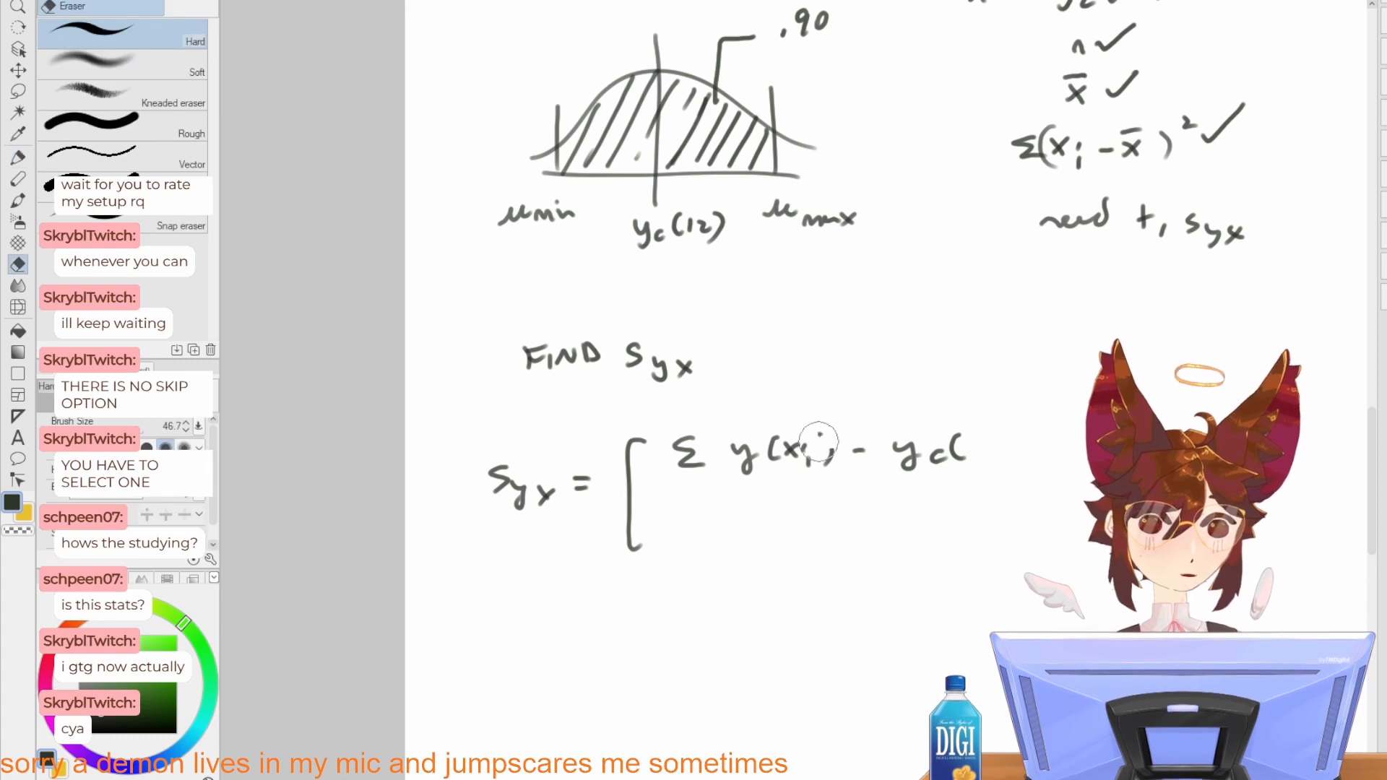
mouse_move(823, 452)
left_mouse_down()
mouse_move(758, 469)
mouse_move(777, 445)
mouse_move(863, 443)
mouse_move(880, 470)
mouse_move(953, 443)
left_mouse_up()
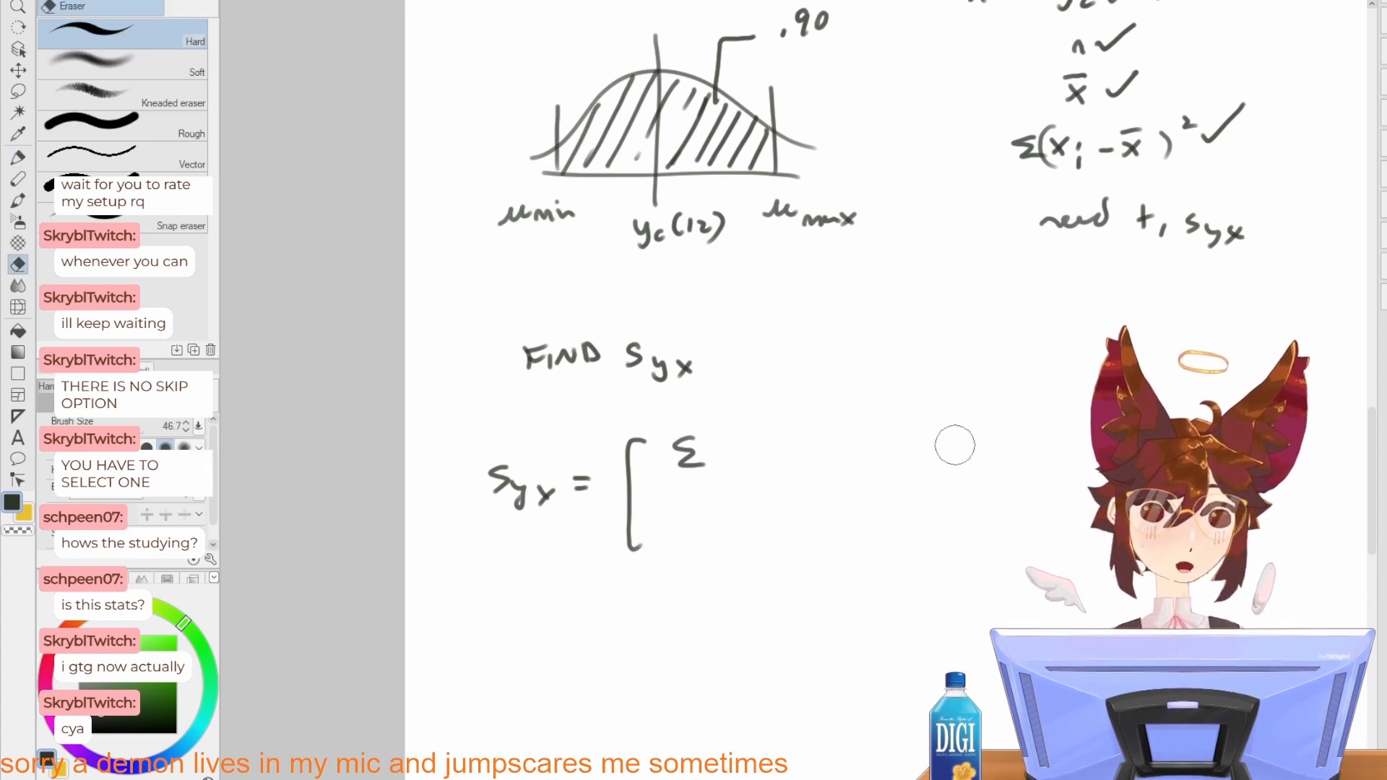
Step: Write "(y - yc(x))²" after the Σ and draw a straight fraction bar under the whole numerator
key("p")
left_click_drag(739, 450, 748, 462)
mouse_move(758, 449)
left_mouse_down()
mouse_move(751, 477)
mouse_move(807, 453)
mouse_move(831, 466)
left_mouse_up()
left_click_drag(842, 444, 830, 475)
left_click_drag(862, 455, 865, 469)
mouse_move(887, 433)
left_mouse_down()
mouse_move(885, 469)
mouse_move(912, 468)
left_mouse_up()
mouse_move(912, 450)
left_mouse_down()
mouse_move(898, 468)
mouse_move(928, 473)
left_mouse_up()
left_click_drag(952, 427, 958, 469)
left_click_drag(737, 430, 734, 479)
left_click_drag(958, 413, 983, 423)
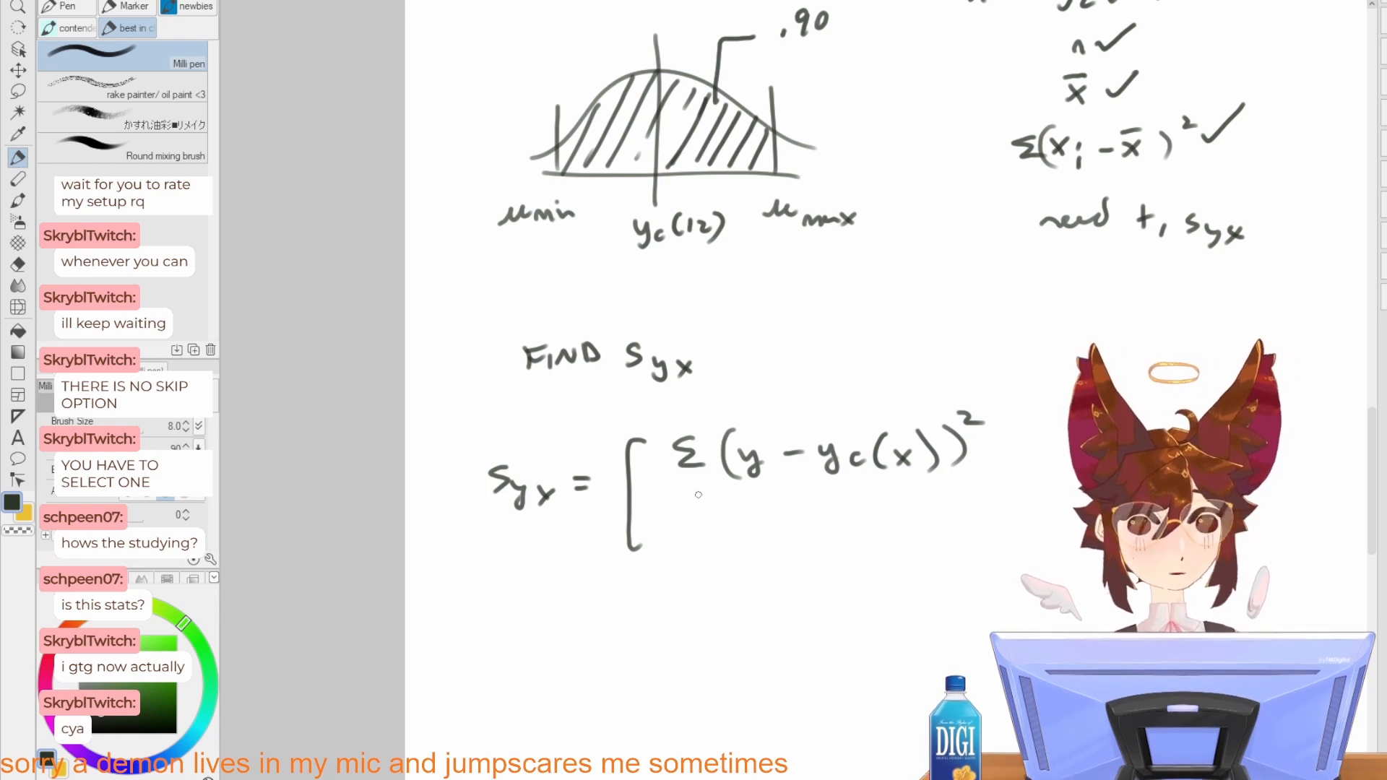
left_click_drag(683, 491, 974, 494)
key("ctrl+z")
left_click_drag(691, 490, 975, 485)
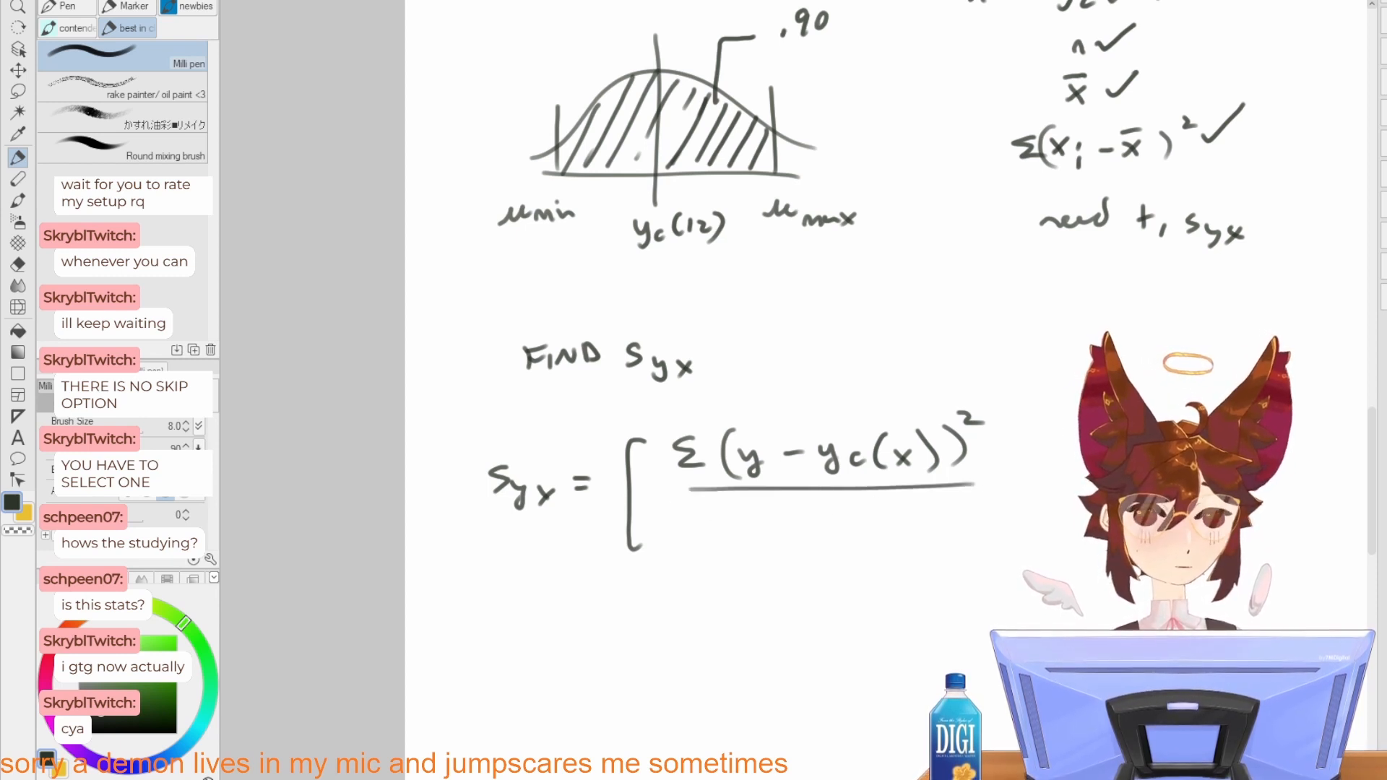
mouse_move(730, 531)
left_mouse_down()
mouse_move(737, 555)
mouse_move(820, 531)
mouse_move(855, 558)
mouse_move(871, 511)
mouse_move(853, 557)
left_mouse_up()
key("ctrl+z")
key("ctrl+z")
key("ctrl+z")
key("ctrl+z")
left_click_drag(846, 513, 866, 512)
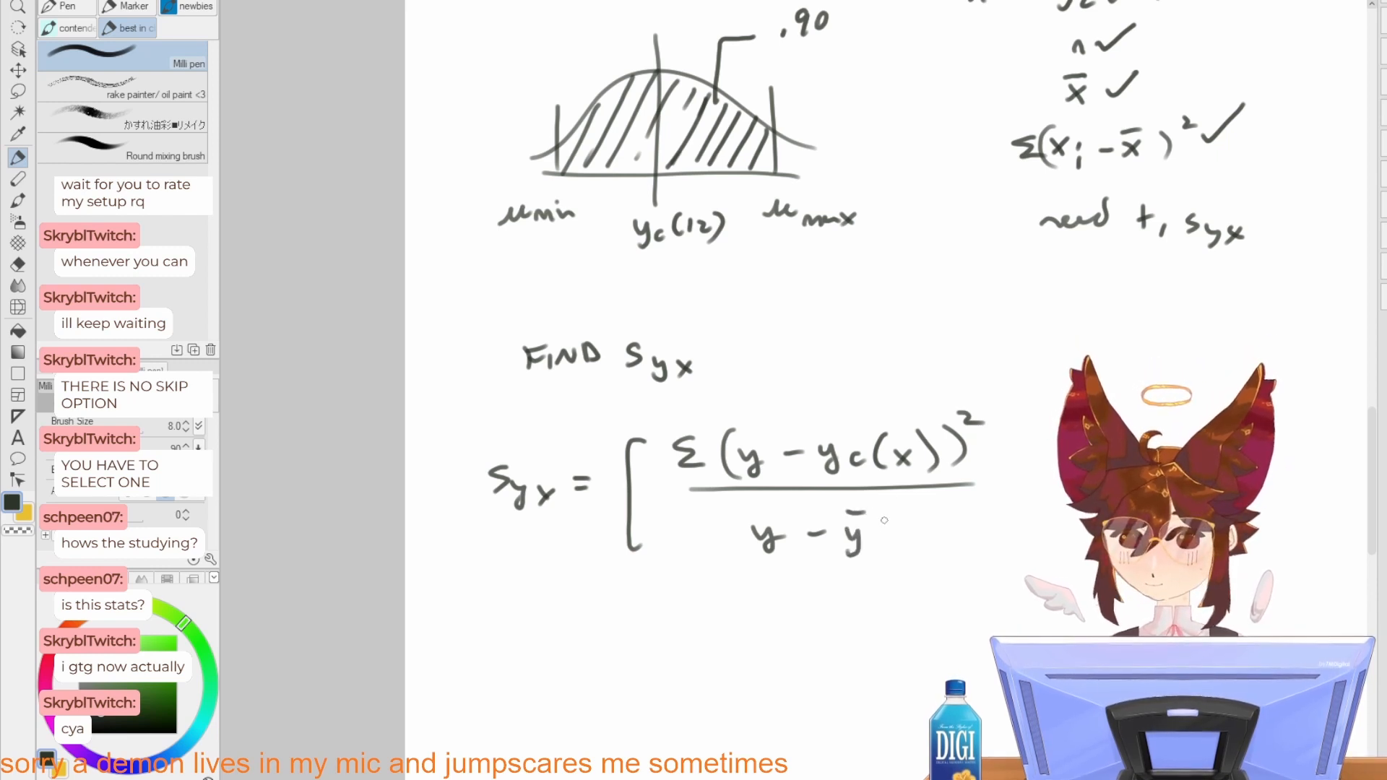
left_click_drag(893, 513, 894, 544)
left_click_drag(746, 513, 754, 552)
left_click_drag(899, 506, 917, 515)
left_click_drag(708, 521, 718, 550)
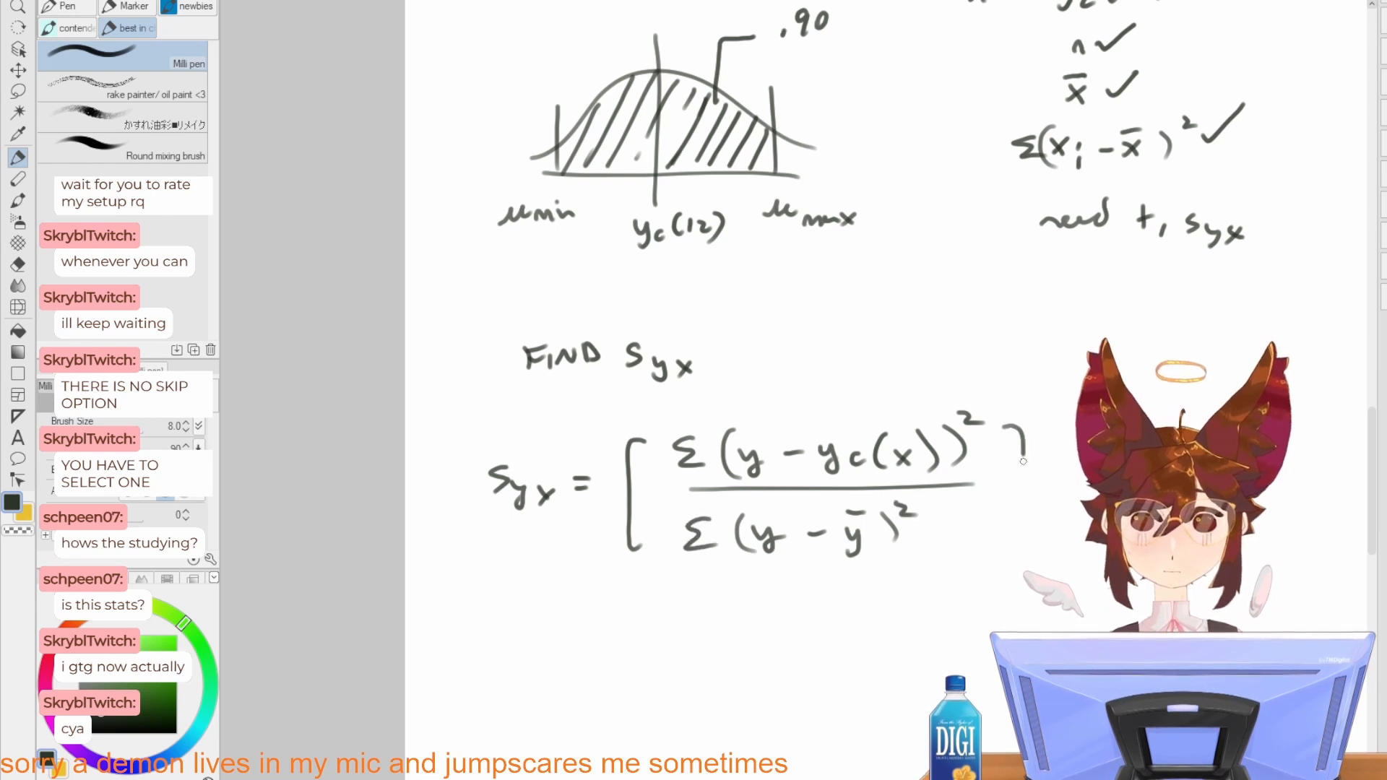
left_click_drag(1022, 461, 1009, 553)
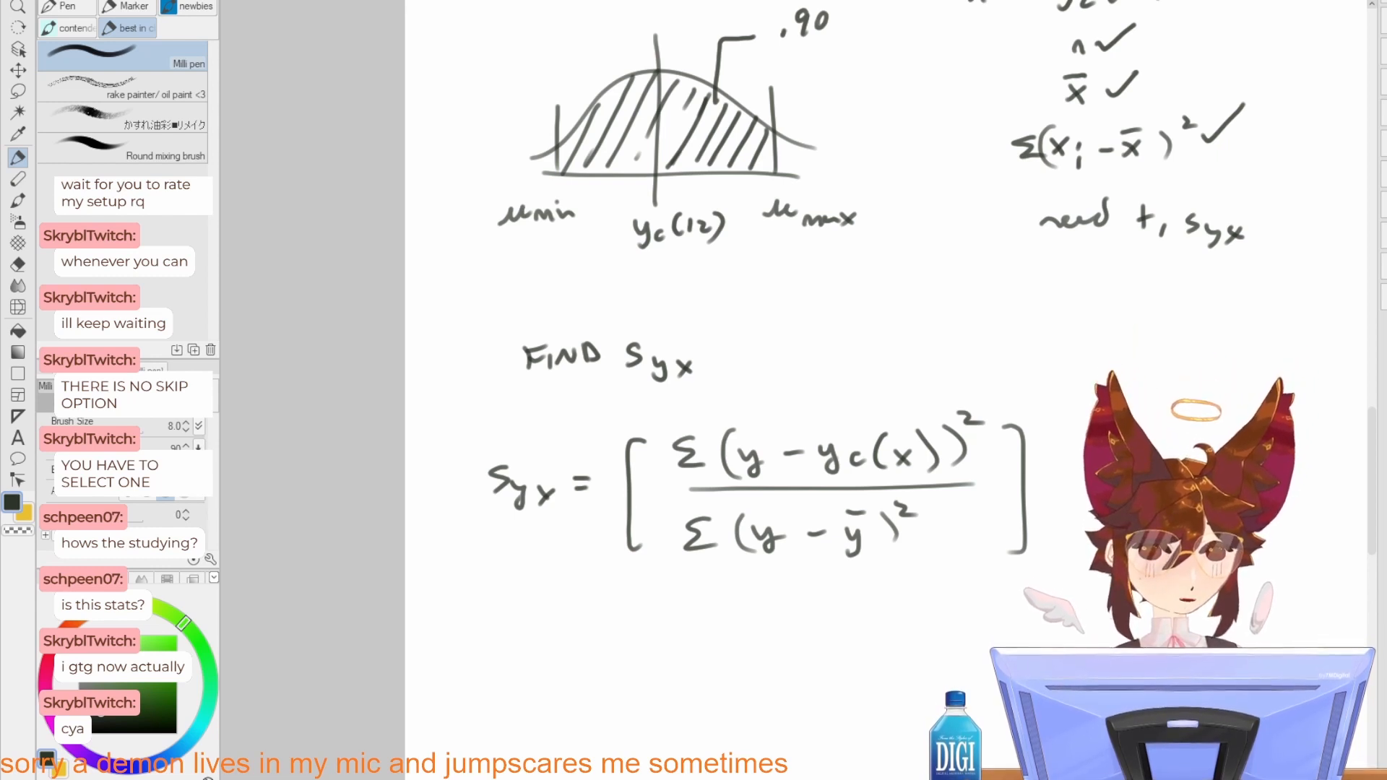
key("ctrl+z")
key("ctrl+z")
key("ctrl+z")
key("ctrl+z")
key("ctrl+z")
key("ctrl+z")
key("ctrl+z")
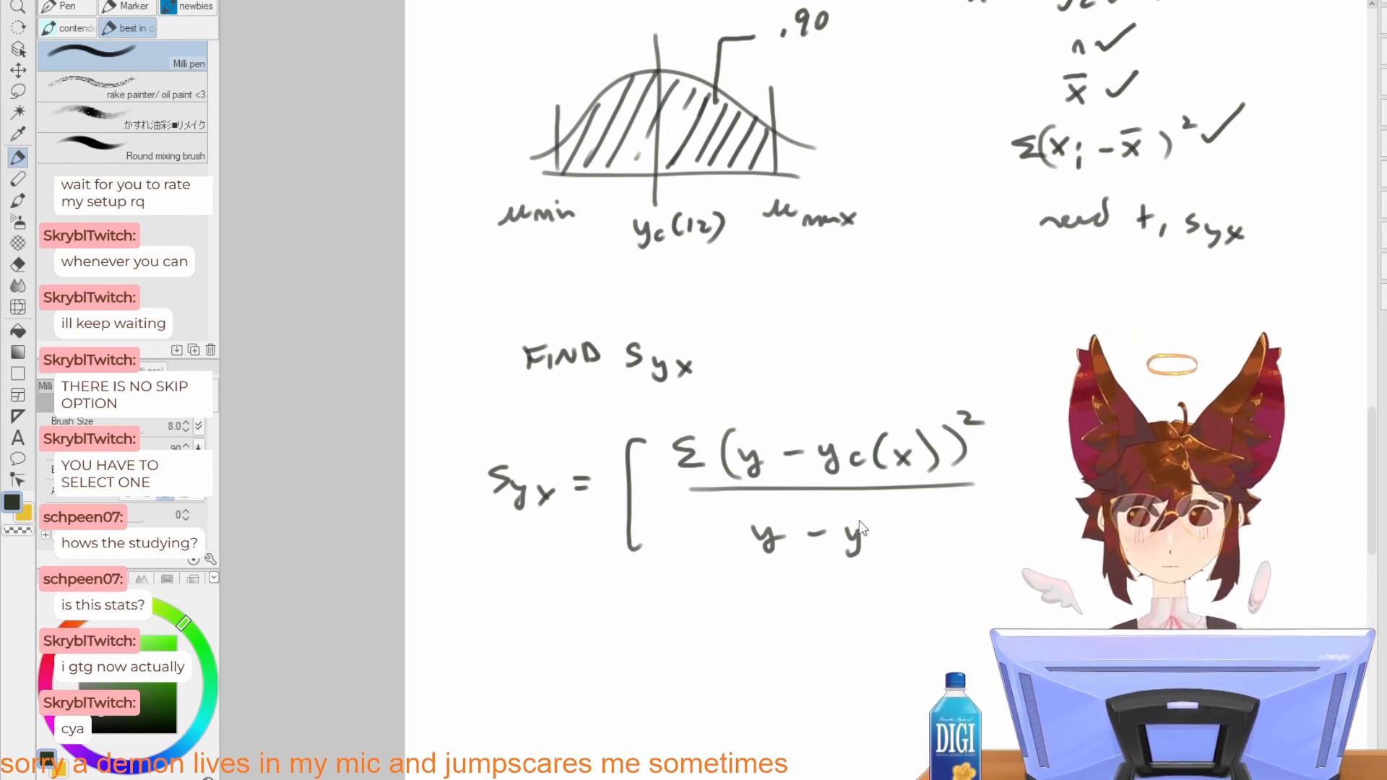
key("ctrl+z")
key("ctrl+z")
key("ctrl+z")
Step: Write ν as the denominator, then close the square bracket and add the exponent 1/2
mouse_move(797, 526)
left_mouse_down()
mouse_move(807, 551)
mouse_move(822, 514)
left_mouse_up()
left_click_drag(1001, 433, 1011, 512)
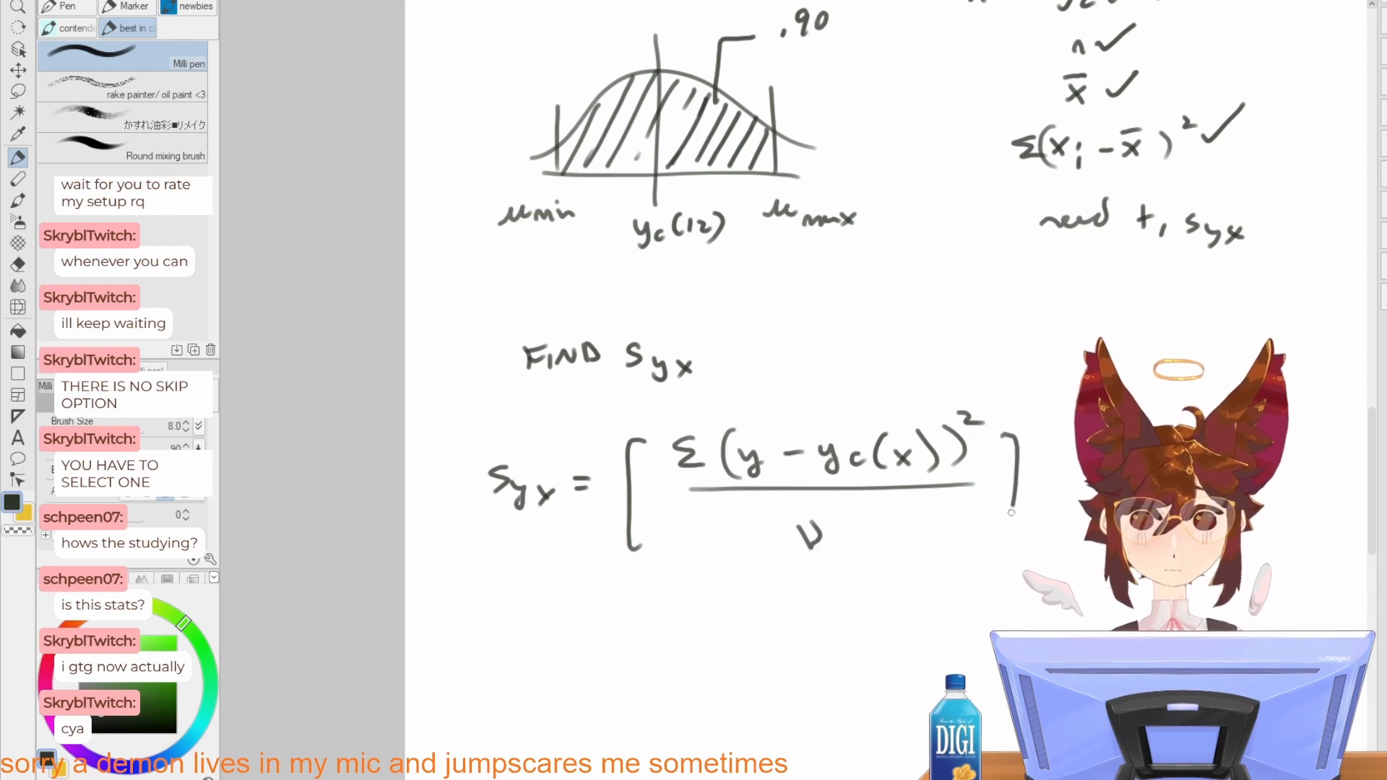
key("ctrl+z")
left_click_drag(1015, 431, 1029, 551)
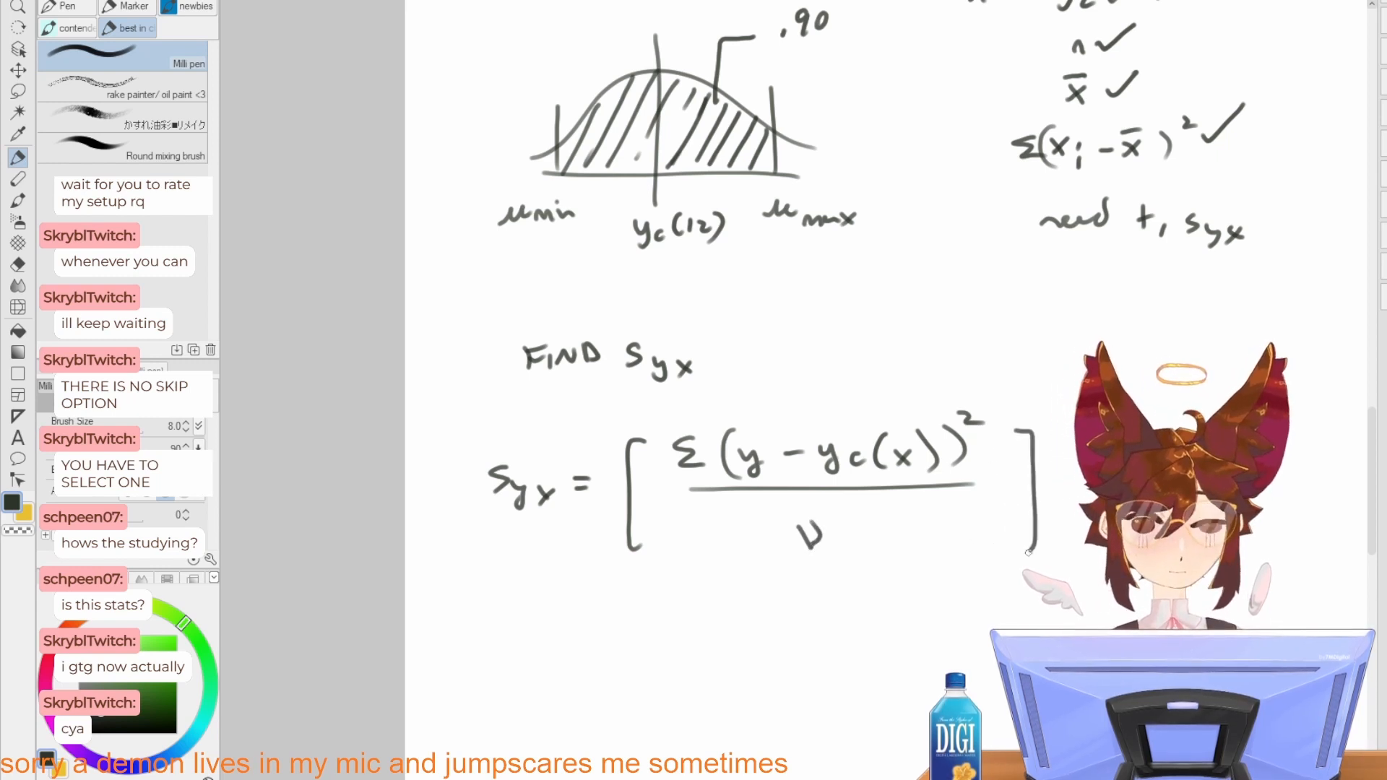
mouse_move(1080, 479)
left_mouse_down()
mouse_move(944, 520)
mouse_move(956, 468)
mouse_move(962, 499)
mouse_move(1041, 471)
left_mouse_up()
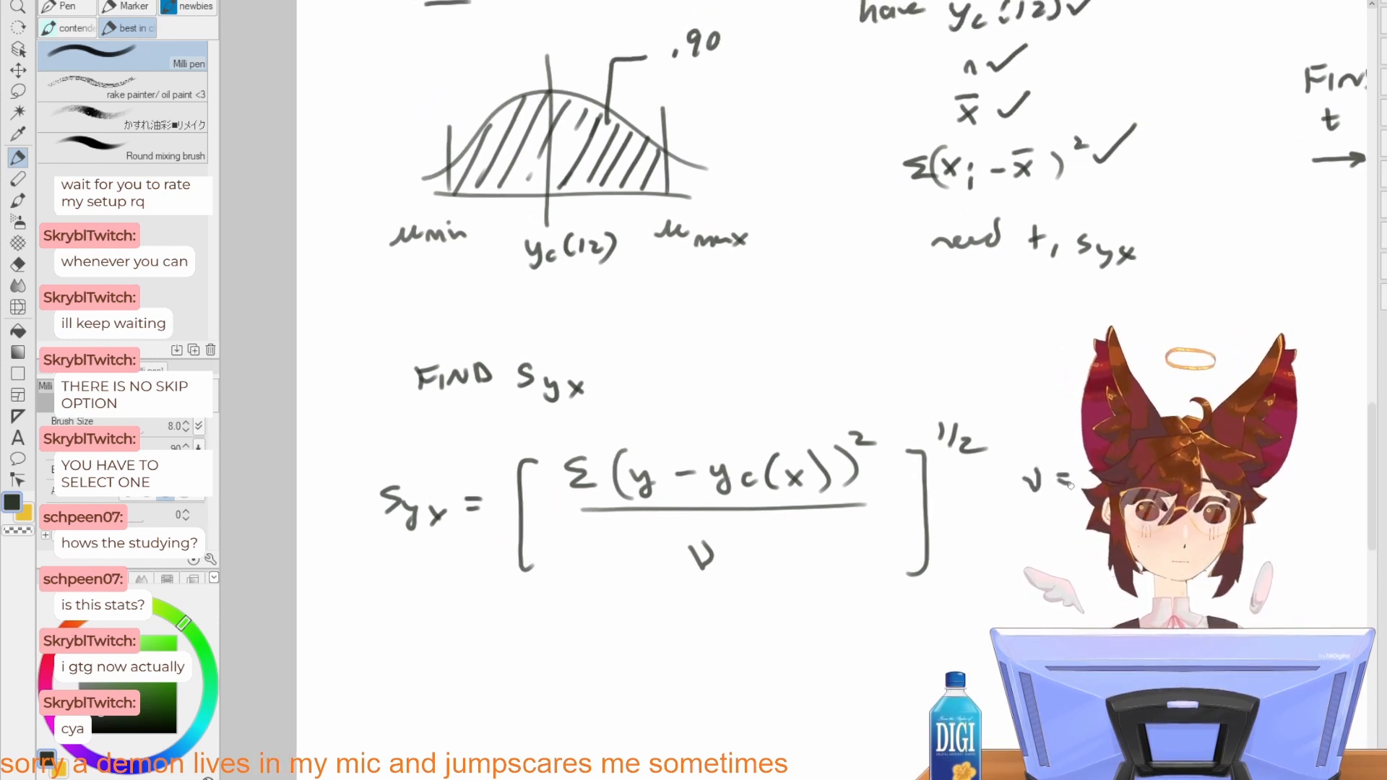
key("ctrl+z")
Step: Write the note "SUBST VAL." below the Syx formula
mouse_move(420, 642)
left_mouse_down()
mouse_move(544, 592)
mouse_move(517, 612)
left_mouse_up()
left_click_drag(541, 598, 560, 609)
mouse_move(559, 593)
left_mouse_down()
mouse_move(560, 609)
mouse_move(583, 608)
left_mouse_up()
left_click_drag(587, 585, 608, 582)
mouse_move(597, 585)
left_mouse_down()
mouse_move(596, 608)
mouse_move(658, 593)
left_mouse_up()
left_click_drag(664, 583, 677, 602)
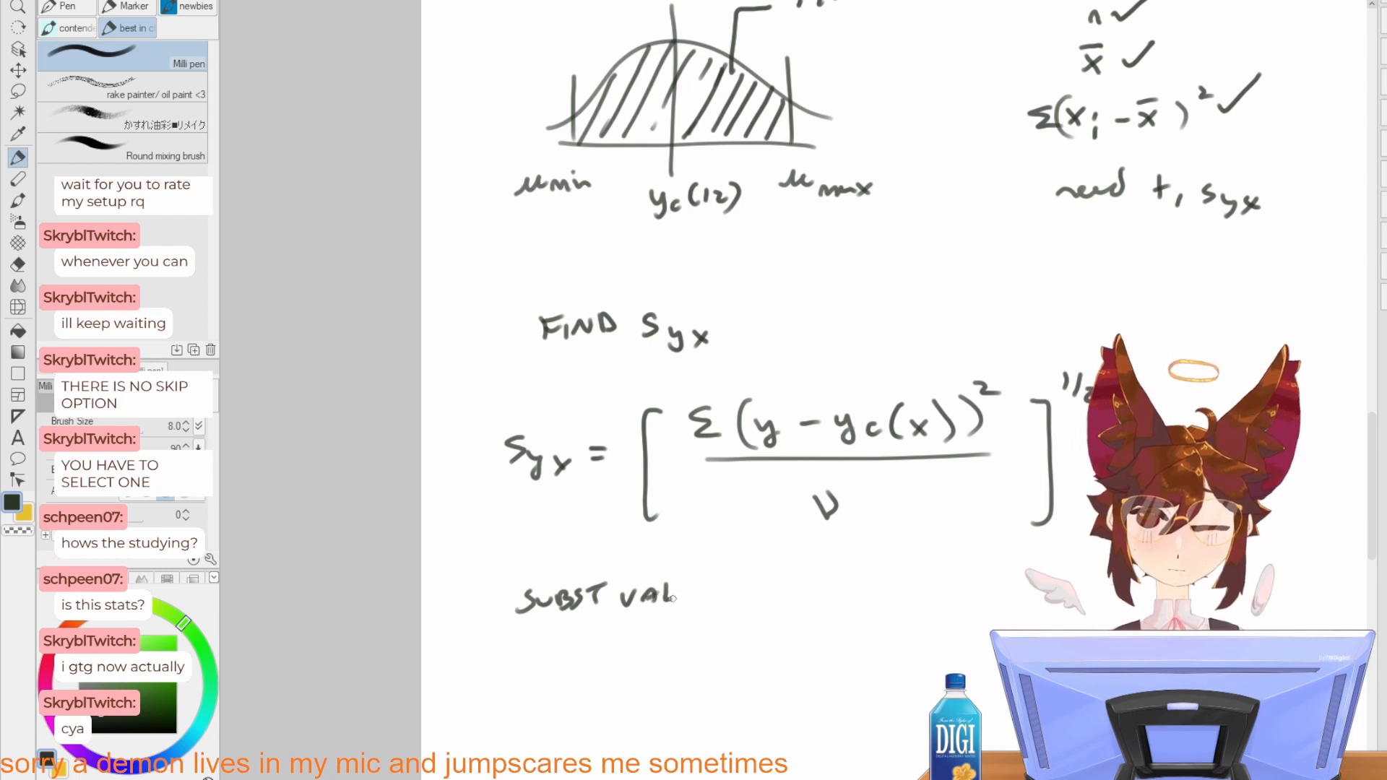
left_click(684, 598)
Step: Write "Syx =" under the note, followed by the fraction 764.5949 over 2
left_click_drag(527, 677, 514, 703)
left_click_drag(534, 693, 548, 722)
mouse_move(567, 698)
left_mouse_down()
mouse_move(585, 707)
mouse_move(569, 713)
left_mouse_up()
left_click_drag(608, 679, 627, 683)
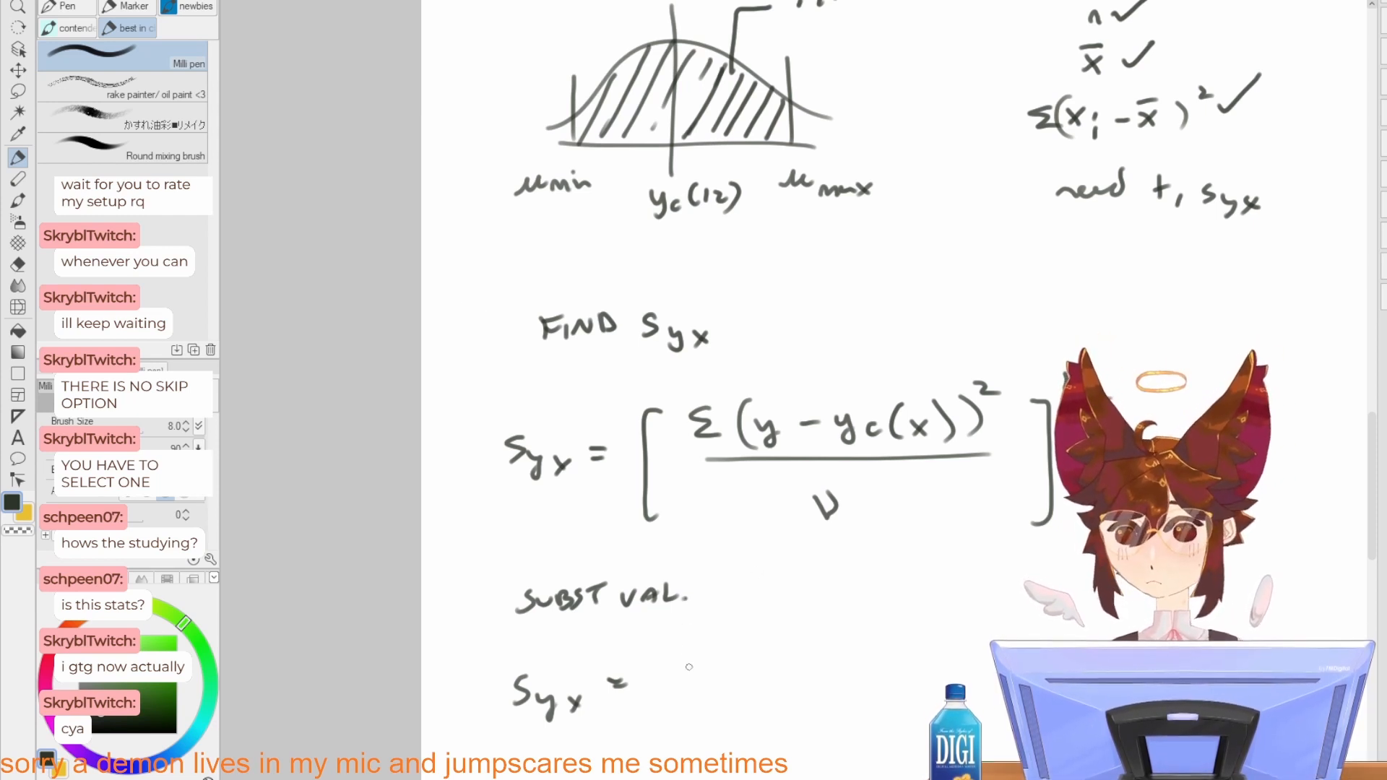
mouse_move(688, 667)
left_mouse_down()
mouse_move(694, 636)
mouse_move(695, 655)
left_mouse_up()
left_click_drag(691, 645, 709, 645)
left_click_drag(725, 633, 723, 645)
left_click_drag(743, 636, 780, 651)
left_click(764, 650)
mouse_move(783, 629)
left_mouse_down()
mouse_move(814, 652)
mouse_move(844, 642)
left_mouse_up()
mouse_move(837, 631)
left_mouse_down()
mouse_move(838, 650)
mouse_move(863, 650)
left_mouse_up()
left_click_drag(700, 671, 867, 669)
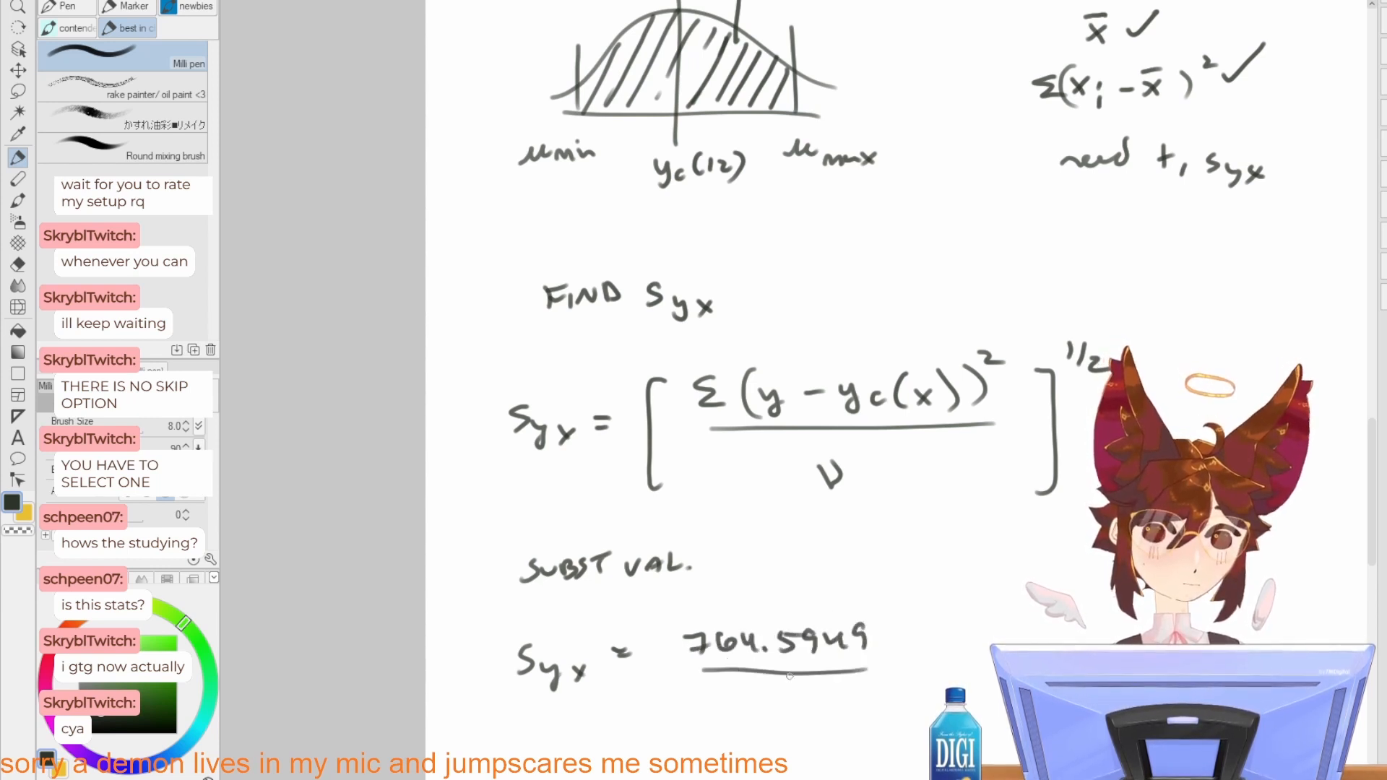
mouse_move(771, 686)
left_mouse_down()
mouse_move(768, 700)
mouse_move(806, 697)
left_mouse_up()
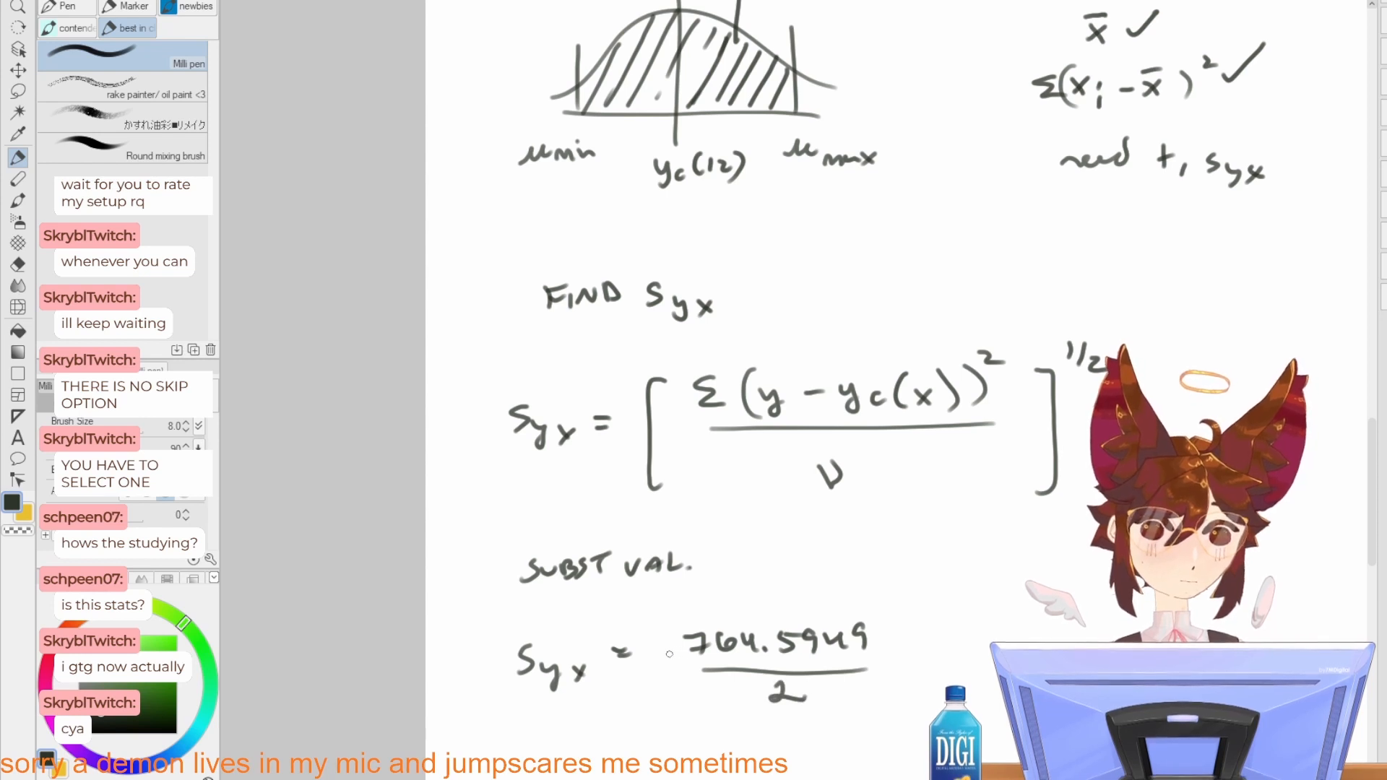
Step: Enclose the fraction in parentheses with the exponent 1/2 and write the result "= 19.55" after it
left_click_drag(670, 620, 661, 690)
mouse_move(883, 620)
left_mouse_down()
mouse_move(885, 692)
mouse_move(905, 622)
left_mouse_up()
mouse_move(922, 605)
left_mouse_down()
mouse_move(910, 633)
mouse_move(936, 633)
left_mouse_up()
left_click_drag(1006, 653, 919, 638)
left_click_drag(889, 639, 907, 641)
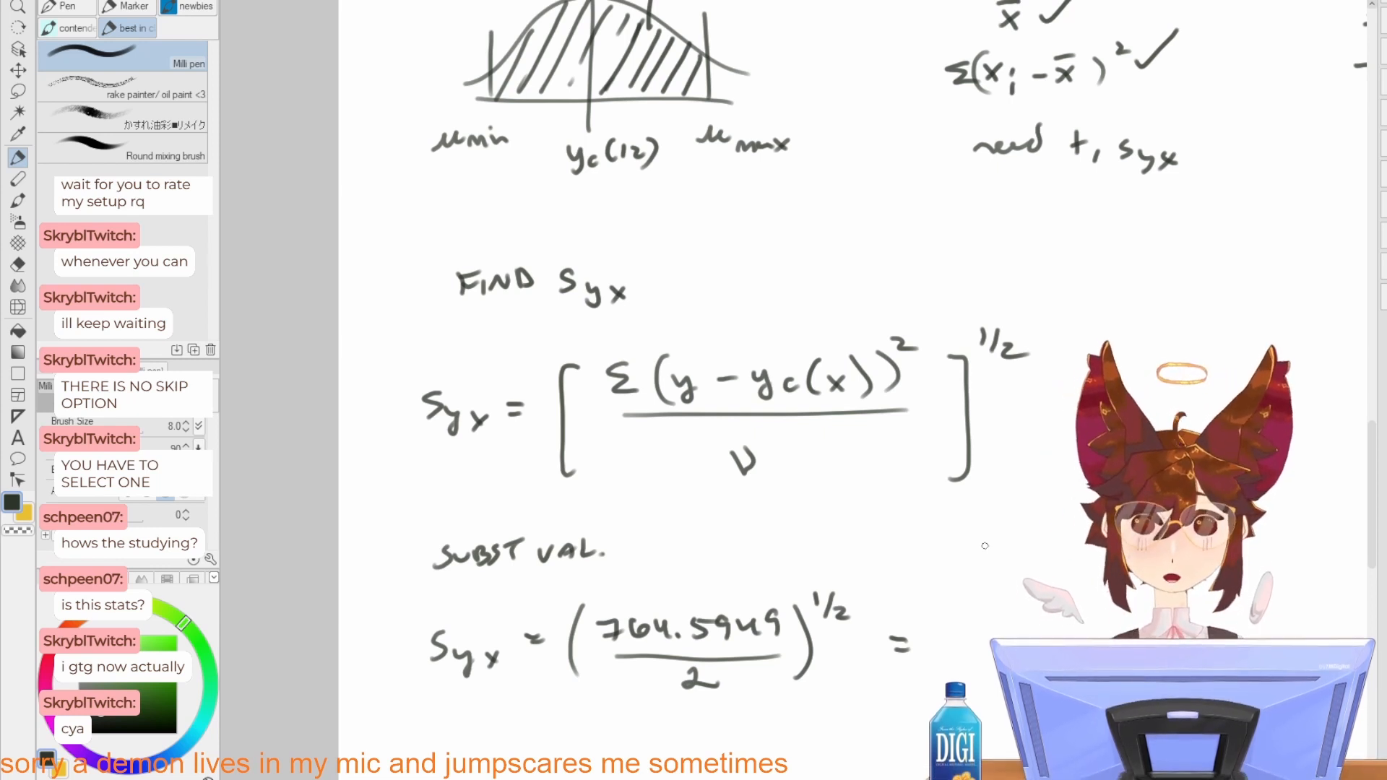
left_click_drag(964, 567, 945, 485)
mouse_move(925, 546)
left_mouse_down()
mouse_move(924, 573)
mouse_move(969, 572)
mouse_move(925, 610)
mouse_move(865, 624)
left_mouse_up()
left_click(960, 569)
left_click_drag(994, 582, 772, 724)
left_click_drag(953, 553, 708, 632)
Step: Write "μy12 =" below the Syx calculation to start the confidence interval line
mouse_move(581, 601)
left_mouse_down()
mouse_move(830, 603)
mouse_move(1058, 650)
left_mouse_up()
left_click_drag(861, 450, 851, 644)
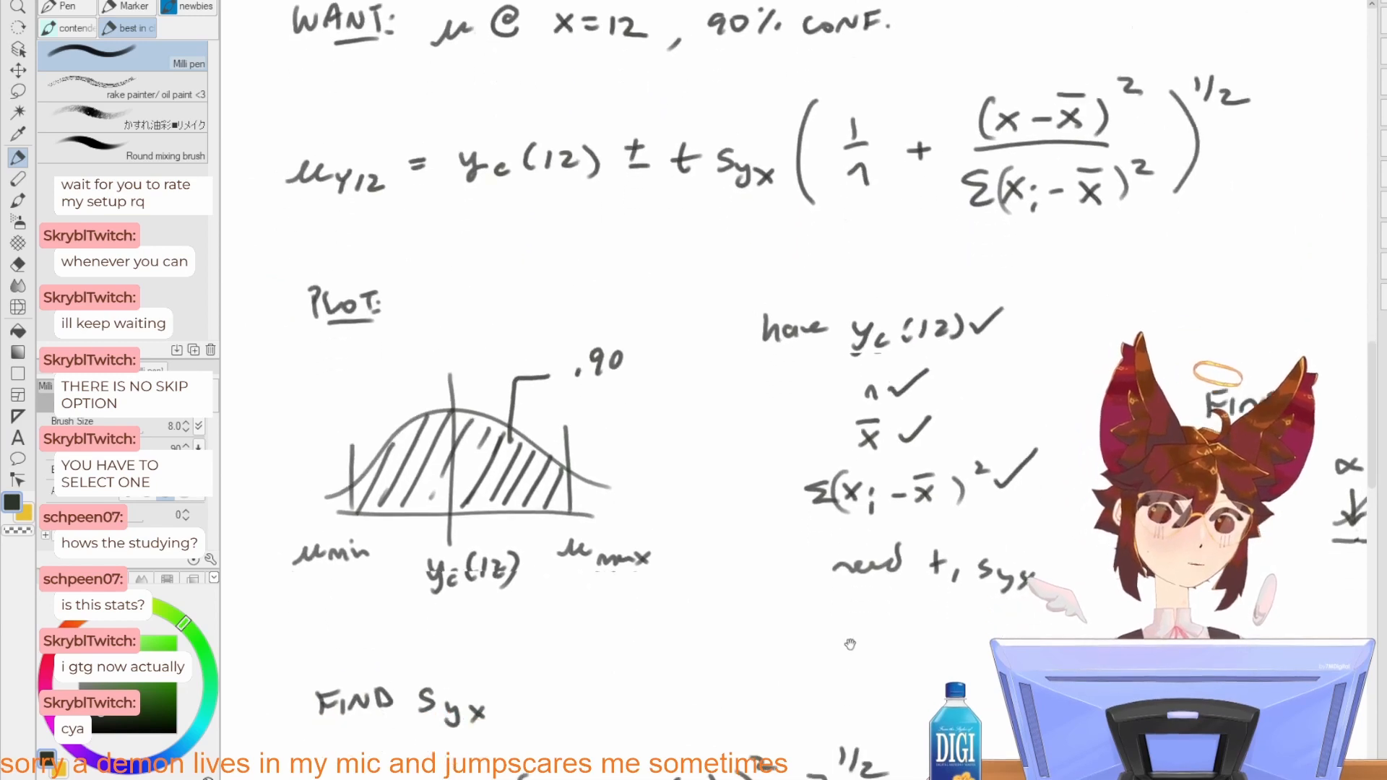
mouse_move(725, 777)
left_mouse_down()
mouse_move(922, 340)
mouse_move(951, 242)
left_mouse_up()
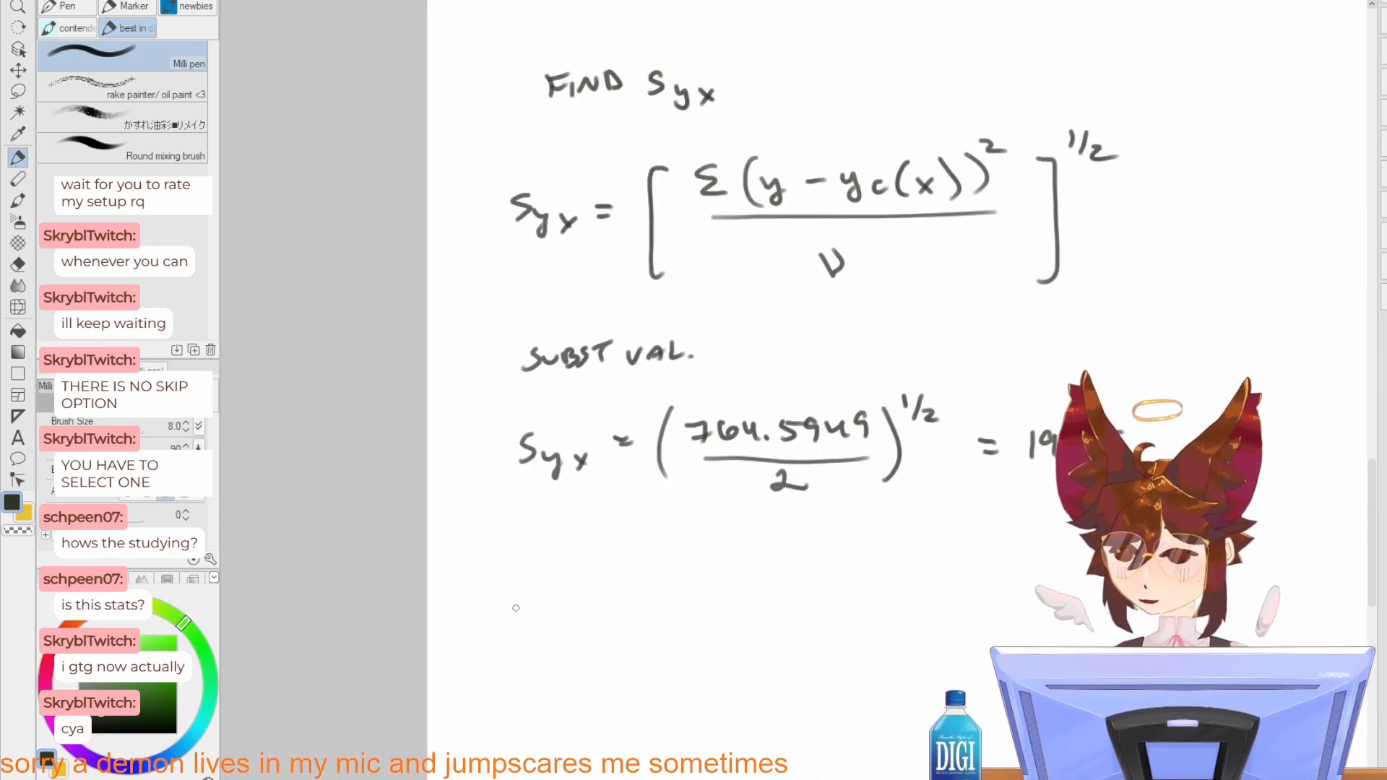
left_click_drag(522, 631, 556, 632)
key("ctrl+z")
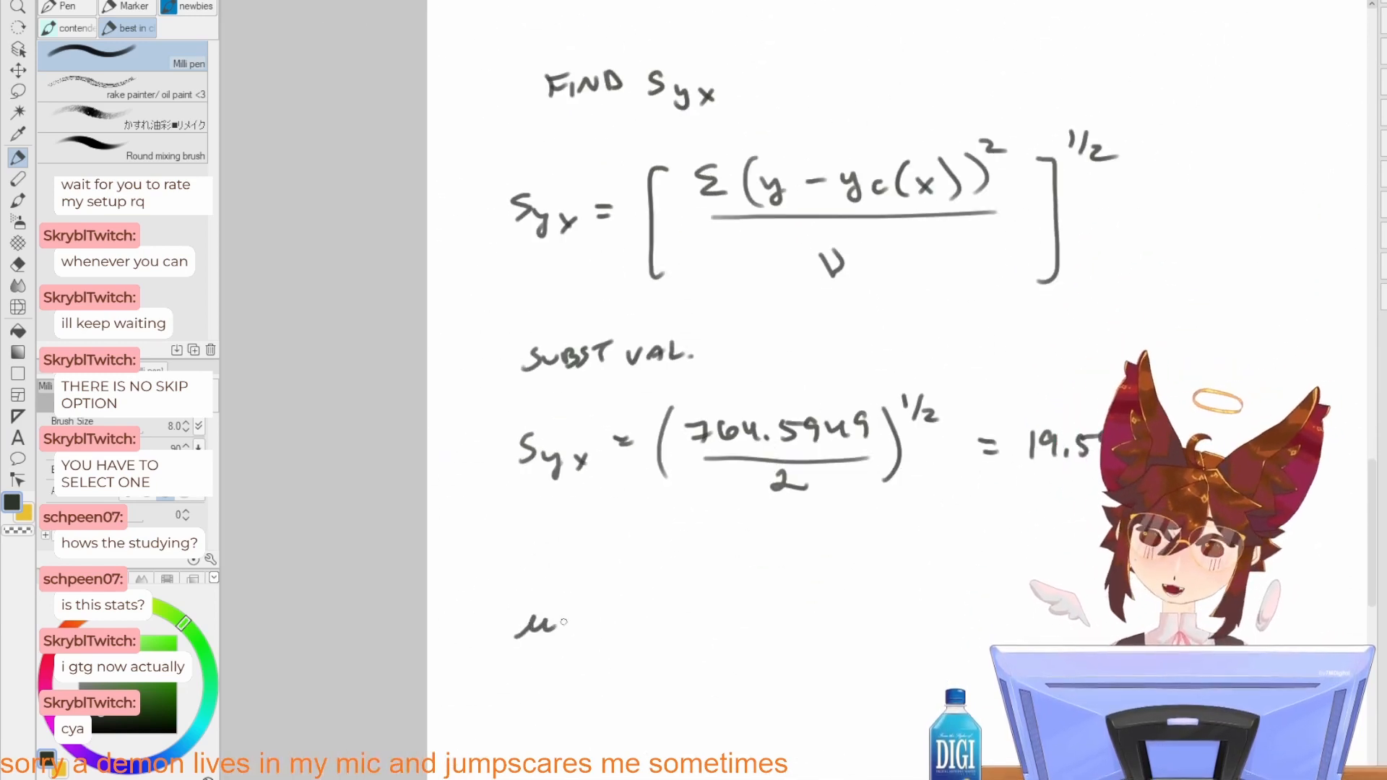
mouse_move(721, 167)
left_mouse_down()
mouse_move(627, 523)
mouse_move(613, 744)
mouse_move(731, 118)
left_mouse_up()
left_click_drag(570, 580, 580, 591)
mouse_move(588, 579)
left_mouse_down()
mouse_move(577, 605)
mouse_move(600, 601)
left_mouse_up()
left_click_drag(610, 587, 629, 600)
left_click_drag(652, 576, 663, 574)
left_click_drag(653, 584, 666, 582)
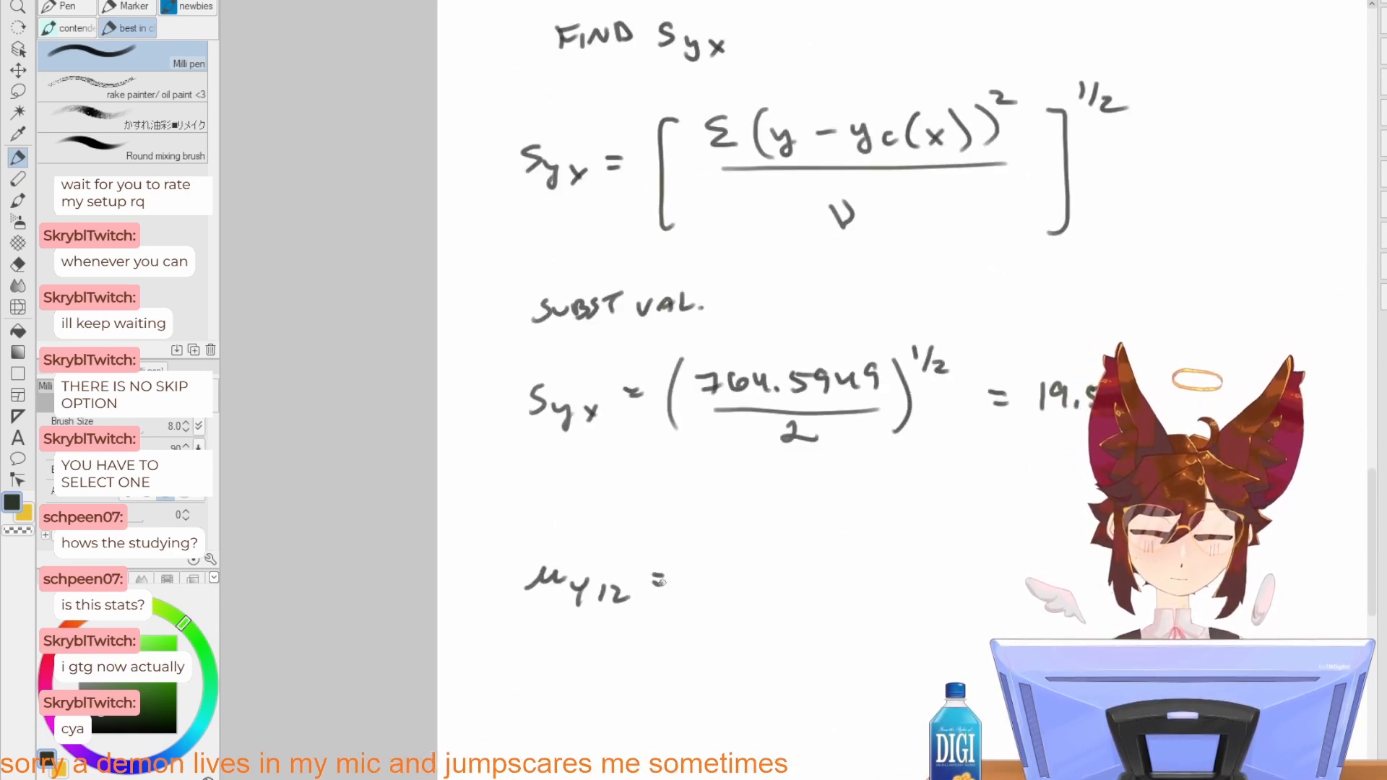
Step: Write "182.3252 ±" after the equals sign of the μy12 line
left_click_drag(729, 473, 604, 735)
mouse_move(695, 336)
left_mouse_down()
mouse_move(653, 570)
mouse_move(699, 43)
left_mouse_up()
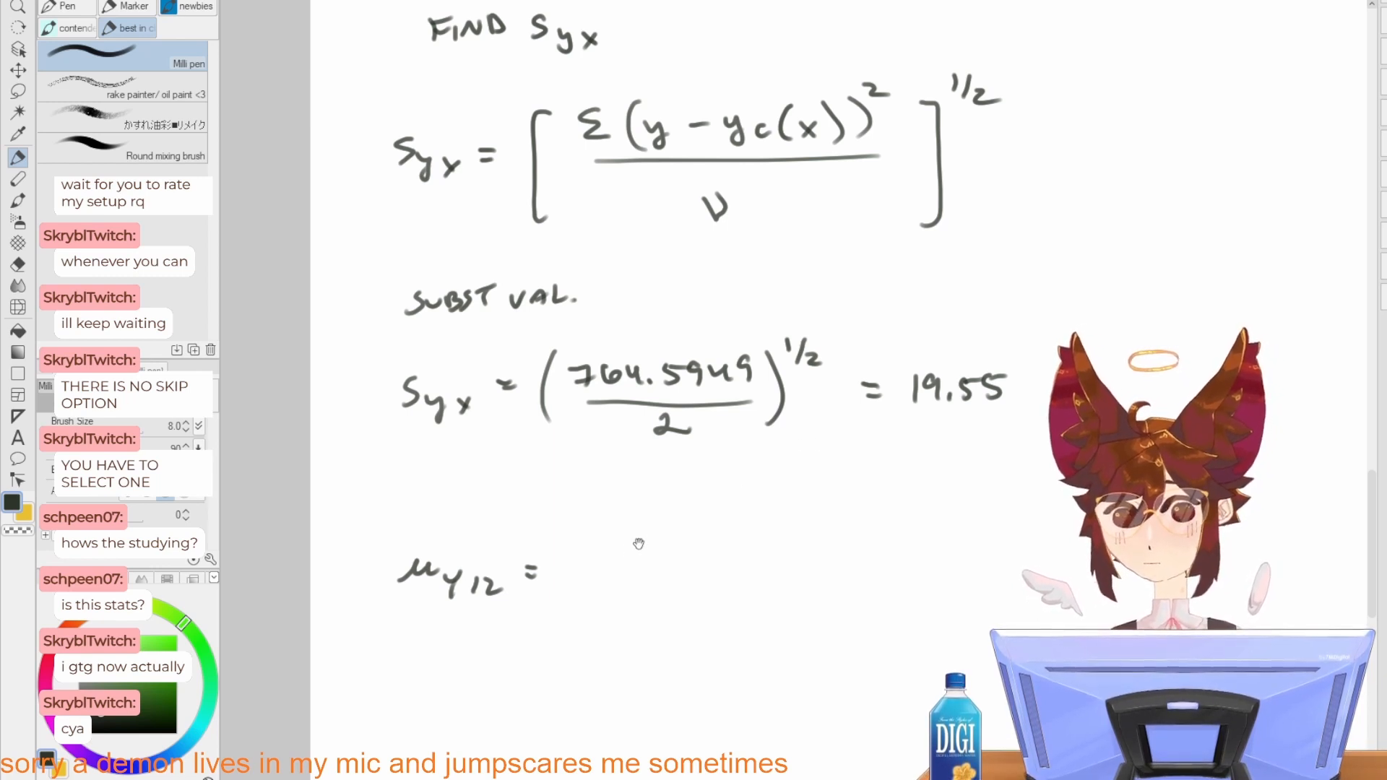
left_click_drag(639, 545, 667, 513)
left_click_drag(607, 536, 603, 554)
left_click_drag(633, 534, 634, 554)
mouse_move(652, 536)
left_mouse_down()
mouse_move(671, 553)
mouse_move(722, 551)
left_mouse_up()
left_click(683, 553)
left_click_drag(739, 531, 728, 552)
left_click_drag(767, 533, 807, 552)
mouse_move(838, 525)
left_mouse_down()
mouse_move(858, 523)
mouse_move(848, 538)
left_mouse_up()
left_click_drag(843, 549, 866, 544)
Step: Write the product "2.920 · 19.55" after the ± sign, followed by a tall opening parenthesis
left_click_drag(942, 449, 771, 489)
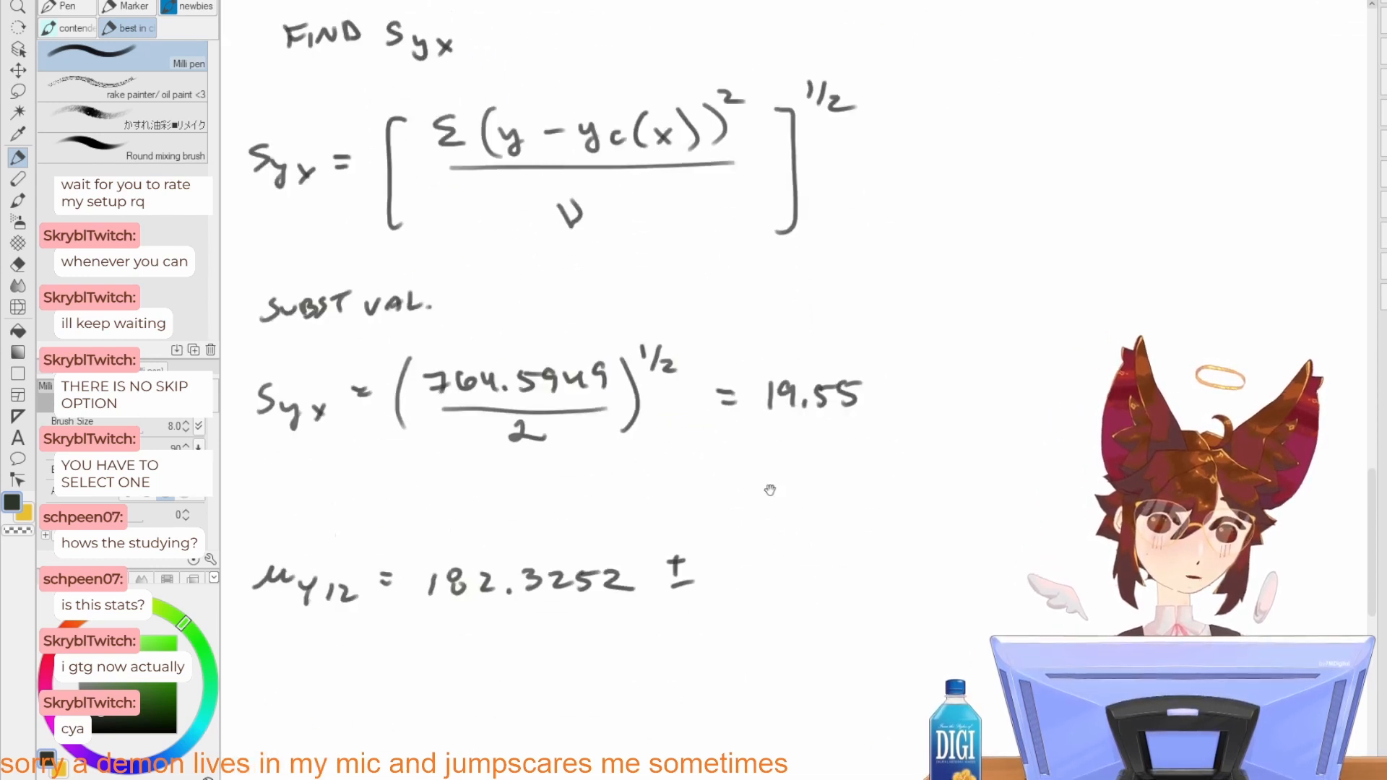
mouse_move(1293, 289)
left_mouse_down()
mouse_move(595, 517)
mouse_move(1078, 306)
left_mouse_up()
left_click_drag(549, 584, 569, 599)
mouse_move(582, 583)
left_mouse_down()
mouse_move(583, 601)
mouse_move(542, 598)
mouse_move(606, 599)
left_mouse_up()
key("ctrl+z")
key("ctrl+z")
left_click(555, 597)
mouse_move(616, 586)
left_mouse_down()
mouse_move(722, 548)
mouse_move(769, 561)
left_mouse_up()
left_click(745, 555)
mouse_move(793, 540)
left_mouse_down()
mouse_move(789, 563)
mouse_move(816, 562)
mouse_move(840, 538)
left_mouse_up()
left_click(803, 561)
mouse_move(839, 538)
left_mouse_down()
mouse_move(843, 564)
mouse_move(866, 534)
mouse_move(911, 615)
left_mouse_up()
Step: Write "1/4 +" inside the parenthesis as the 1/n term of the interval formula
mouse_move(921, 418)
left_mouse_down()
mouse_move(876, 527)
mouse_move(823, 765)
left_mouse_up()
left_click_drag(856, 531, 869, 734)
left_click_drag(816, 462, 869, 650)
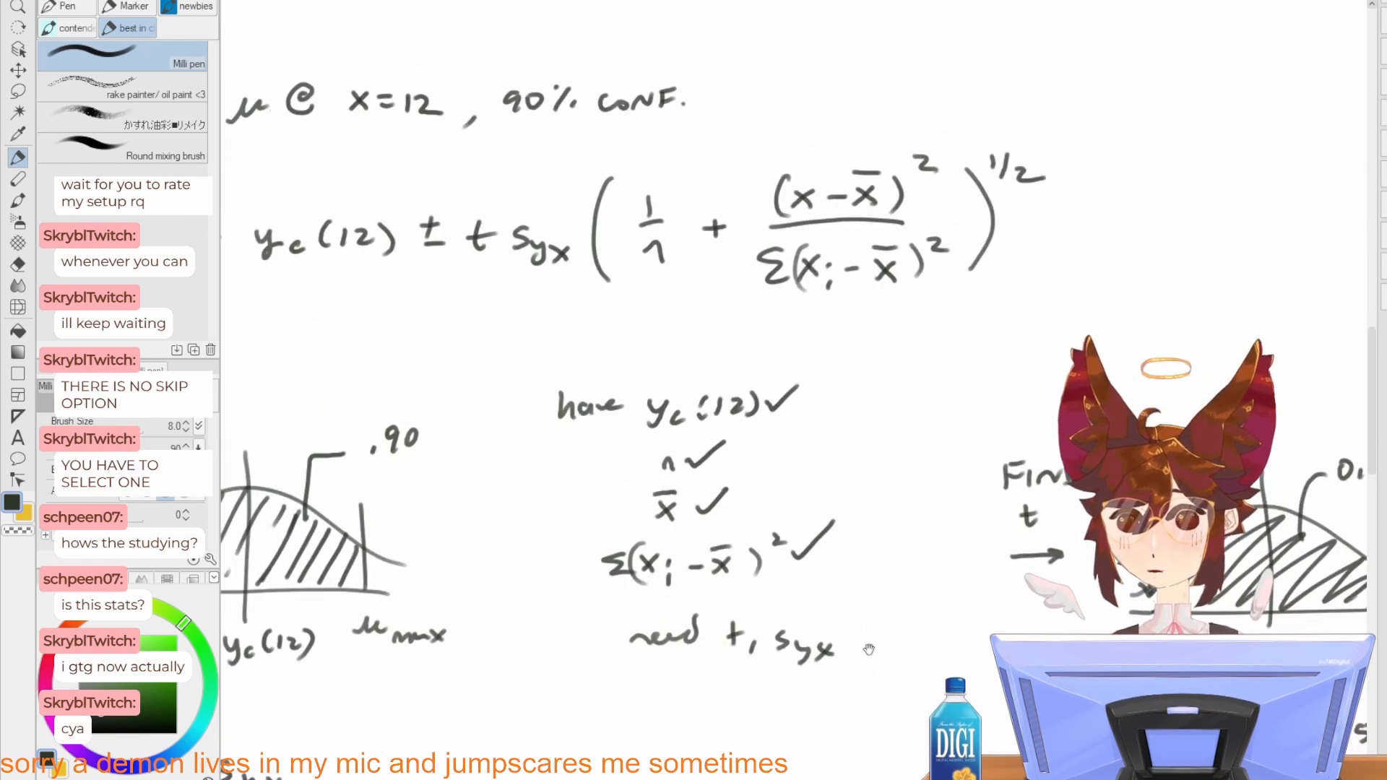
left_click_drag(880, 579, 805, 271)
left_click_drag(843, 548, 803, 318)
left_click_drag(800, 617, 777, 421)
left_click_drag(759, 522, 761, 541)
mouse_move(748, 556)
left_mouse_down()
mouse_move(774, 555)
mouse_move(772, 593)
left_mouse_up()
mouse_move(806, 558)
left_mouse_down()
mouse_move(827, 556)
mouse_move(819, 578)
left_mouse_up()
Step: Compare the x minus x̄ fraction in the original interval formula with the partly substituted μy12 line
left_click_drag(830, 374, 829, 600)
left_click_drag(786, 331, 814, 604)
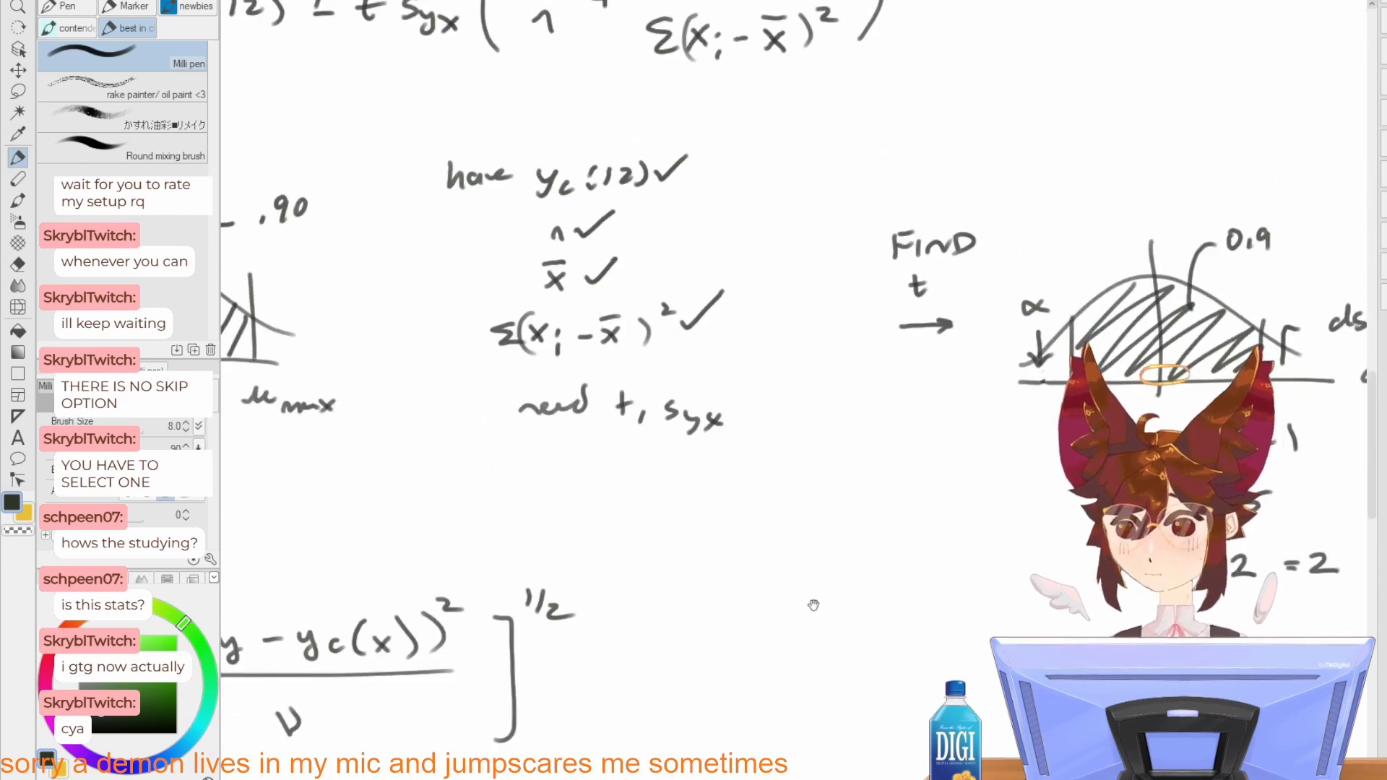
left_click_drag(806, 479, 812, 609)
left_click_drag(810, 542, 813, 619)
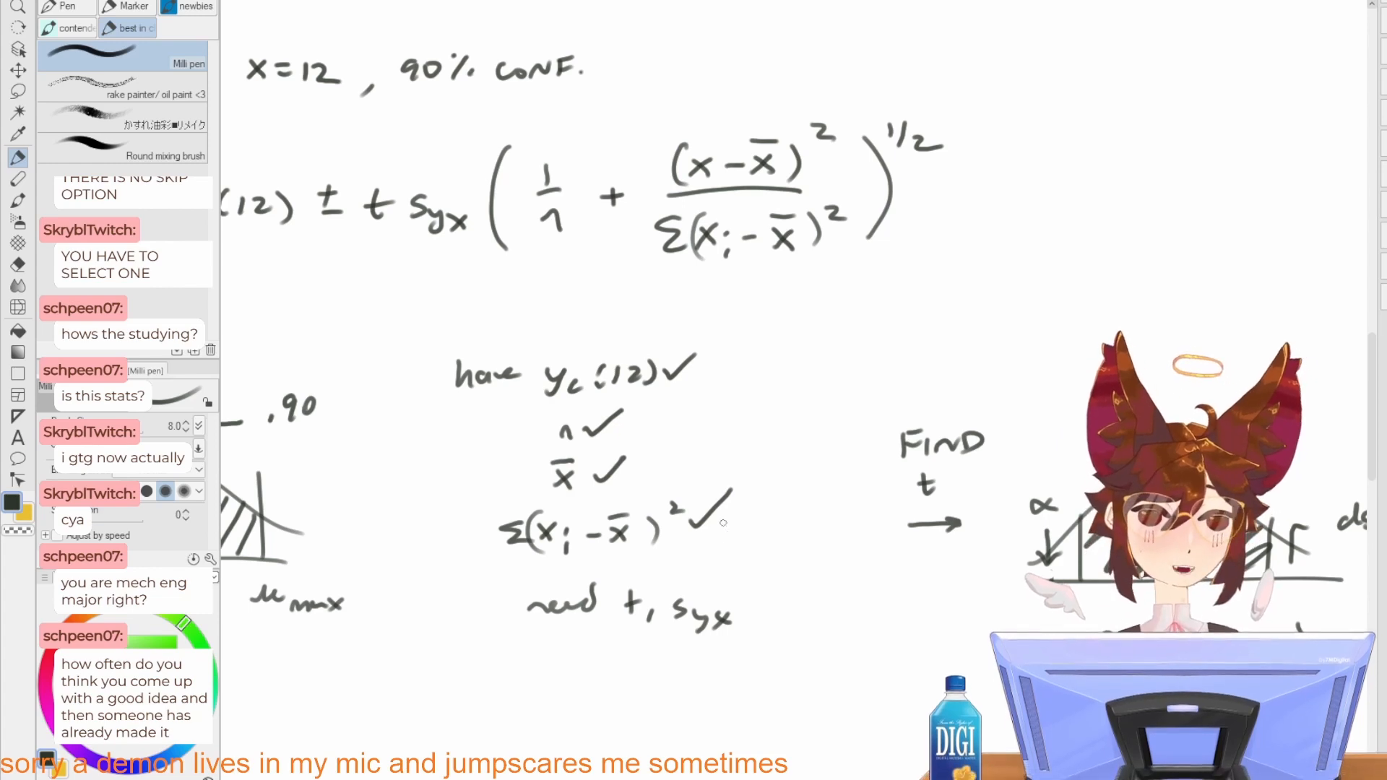
left_click_drag(617, 707, 904, 291)
left_click_drag(789, 574, 858, 314)
left_click_drag(918, 348, 686, 448)
left_click_drag(832, 404, 671, 516)
left_click_drag(804, 444, 758, 289)
left_click_drag(833, 338, 802, 311)
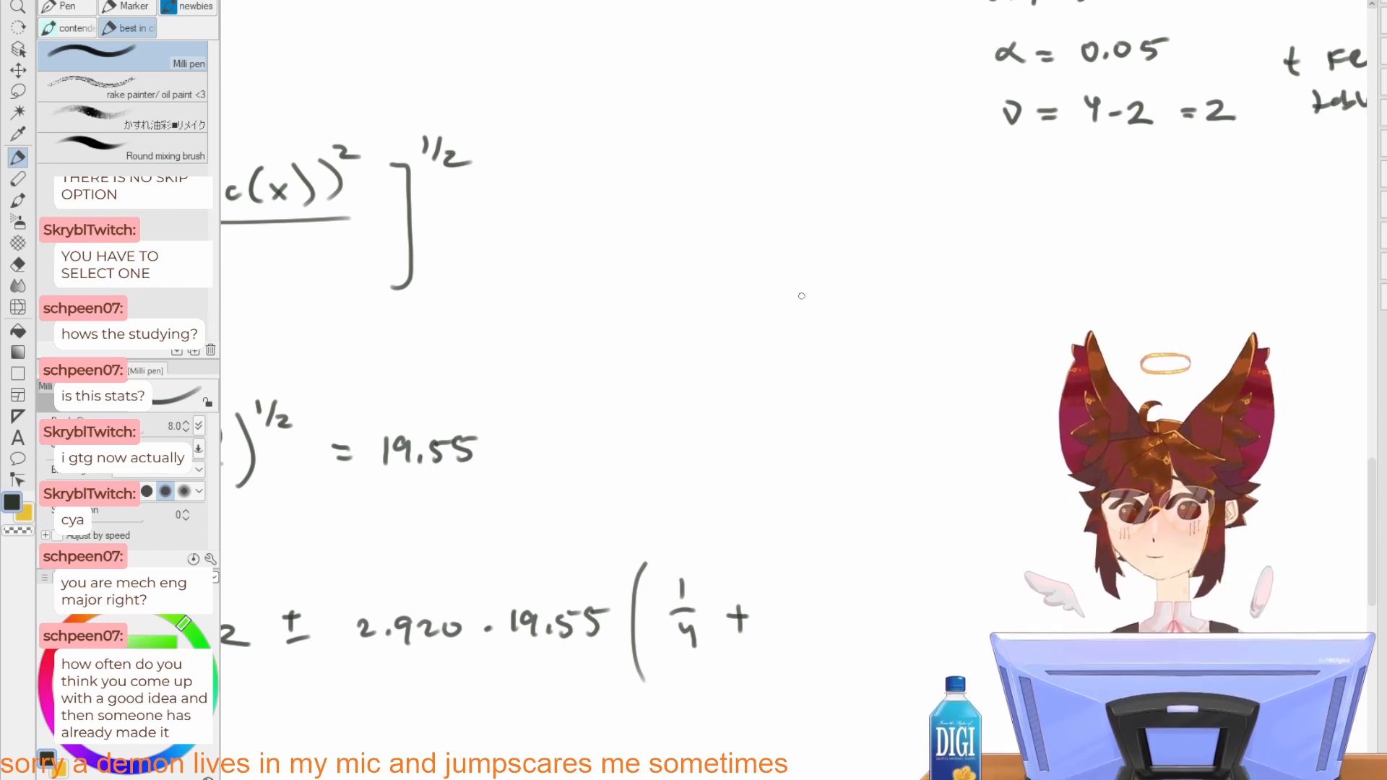
left_click_drag(796, 442, 823, 330)
left_click_drag(805, 83, 793, 409)
left_click_drag(770, 159, 785, 449)
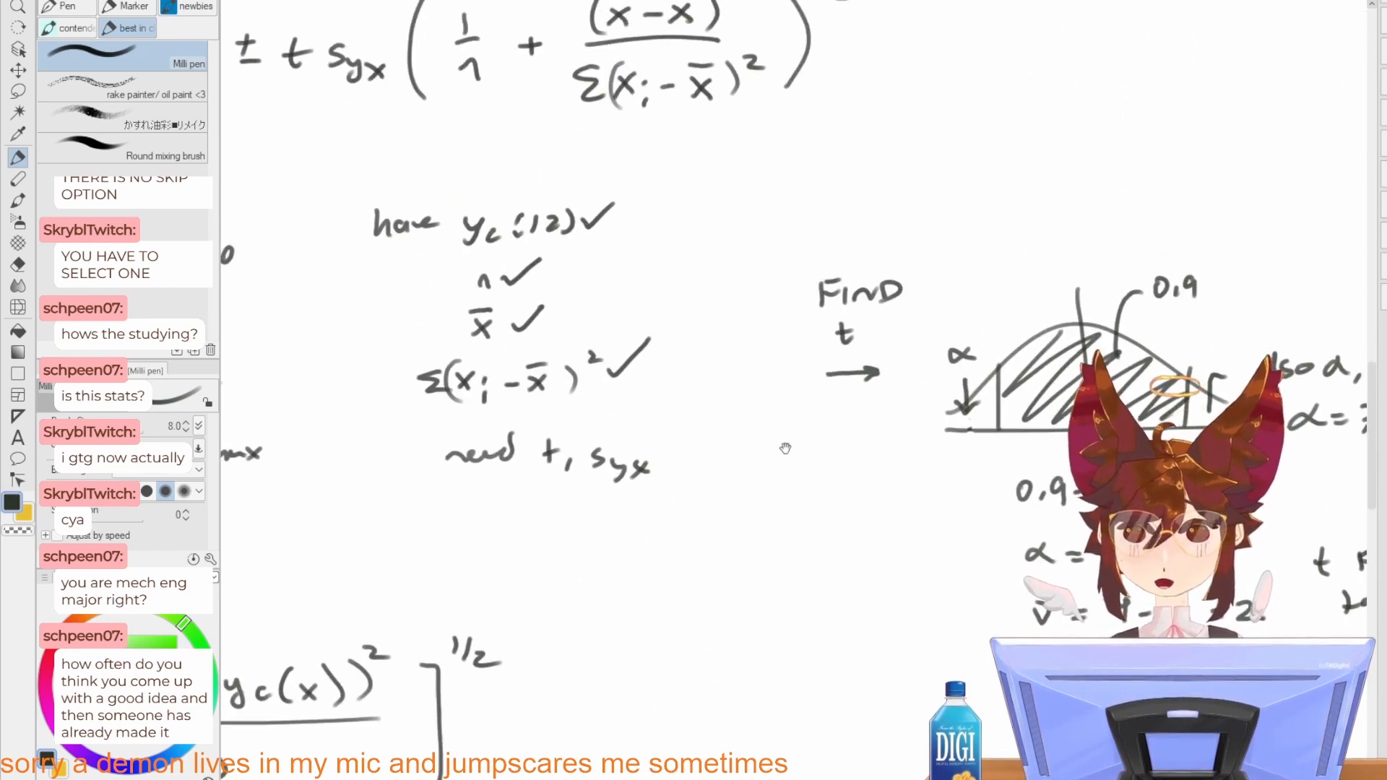
left_click_drag(763, 332, 793, 273)
left_click_drag(811, 683, 833, 382)
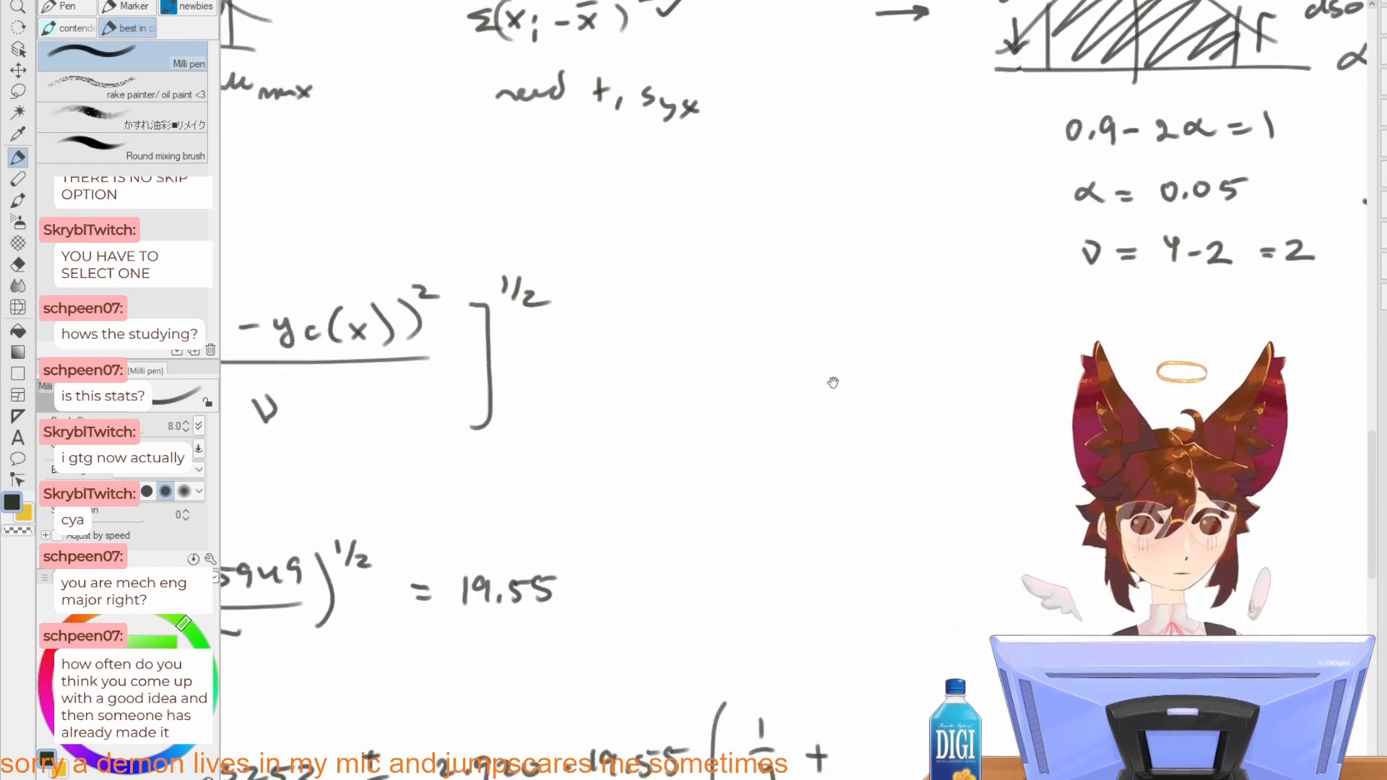
left_click_drag(834, 465, 839, 368)
left_click_drag(790, 497, 829, 409)
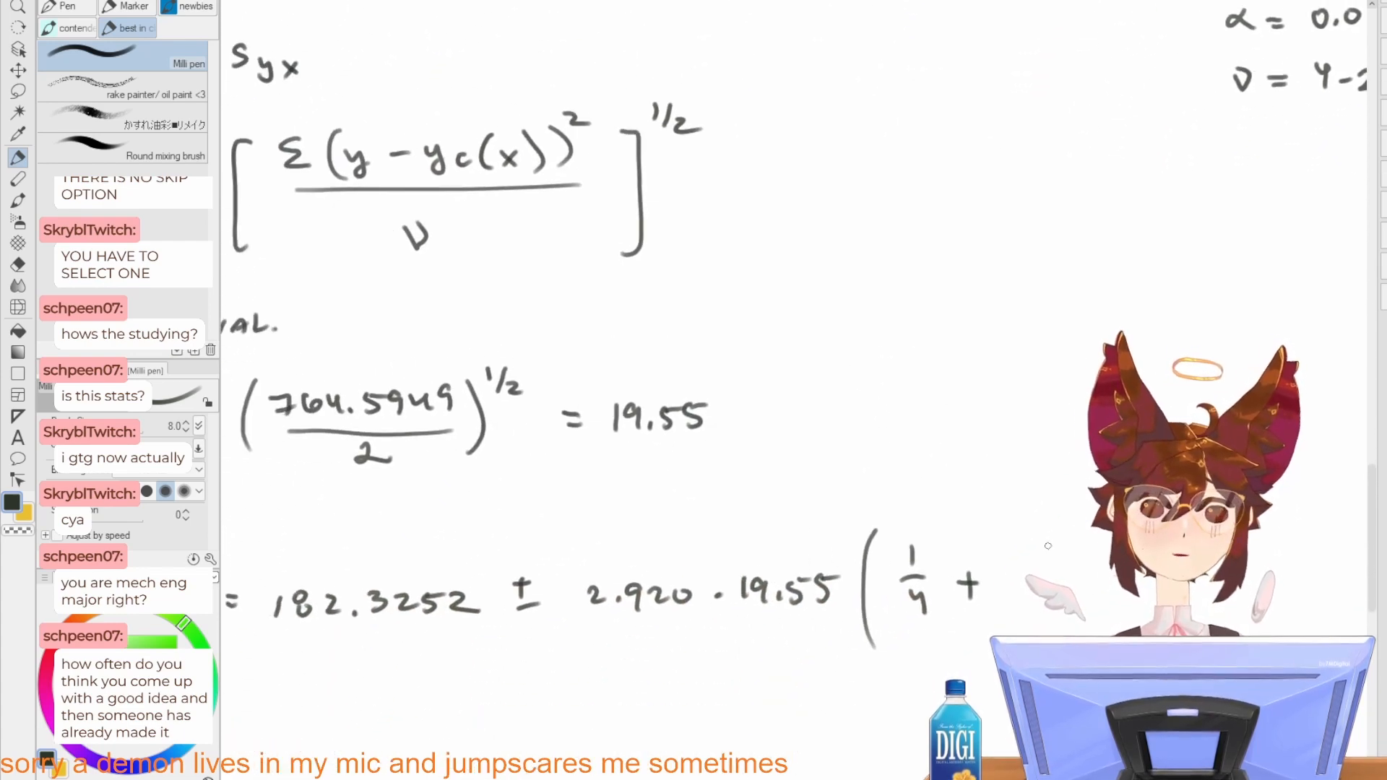
Step: Write "182.3252 −" as the start of the fraction's numerator after "1/4 +" in the μy12 line
left_click_drag(1048, 534, 1046, 548)
left_click_drag(1068, 536, 1070, 541)
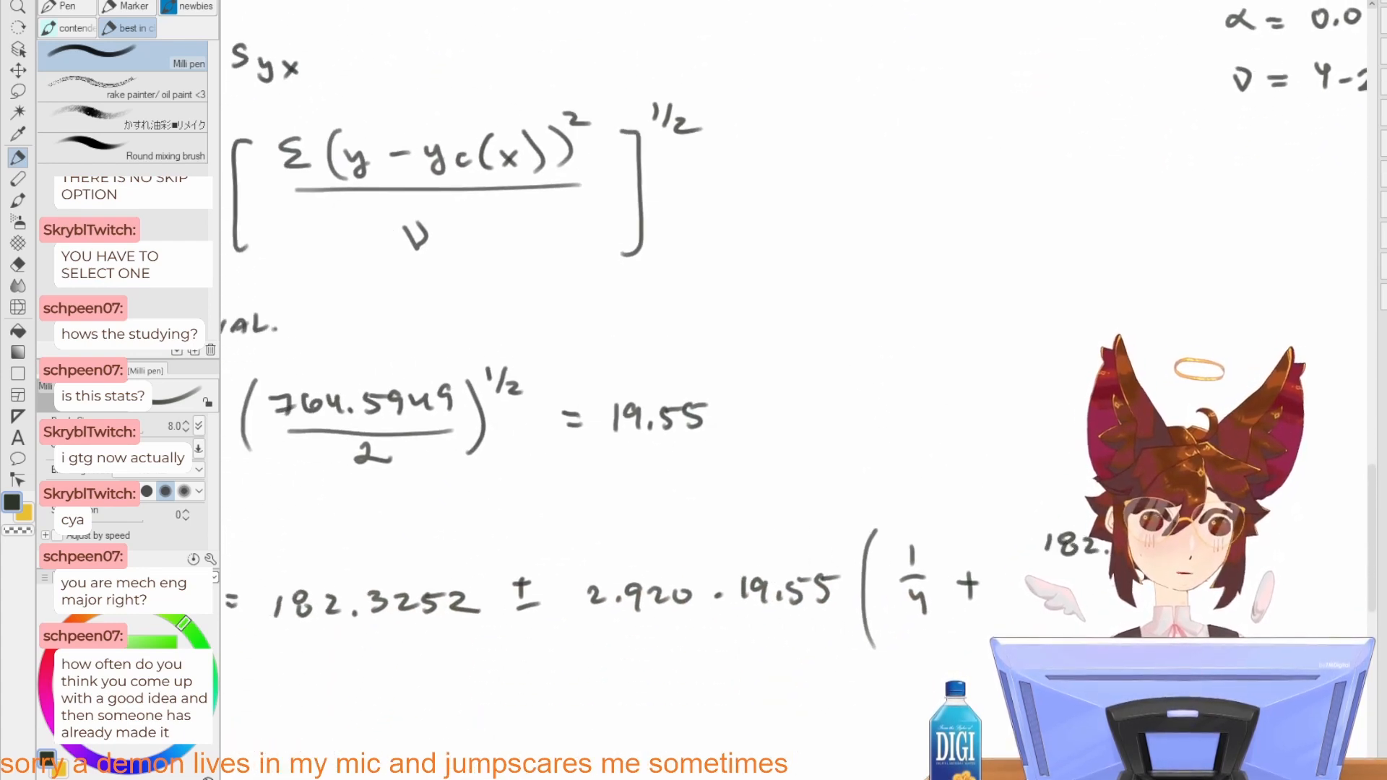
mouse_move(1243, 505)
left_mouse_down()
mouse_move(1009, 520)
mouse_move(964, 531)
mouse_move(962, 567)
left_mouse_up()
mouse_move(923, 221)
left_mouse_down()
mouse_move(893, 766)
mouse_move(940, 599)
mouse_move(939, 501)
mouse_move(870, 394)
left_mouse_up()
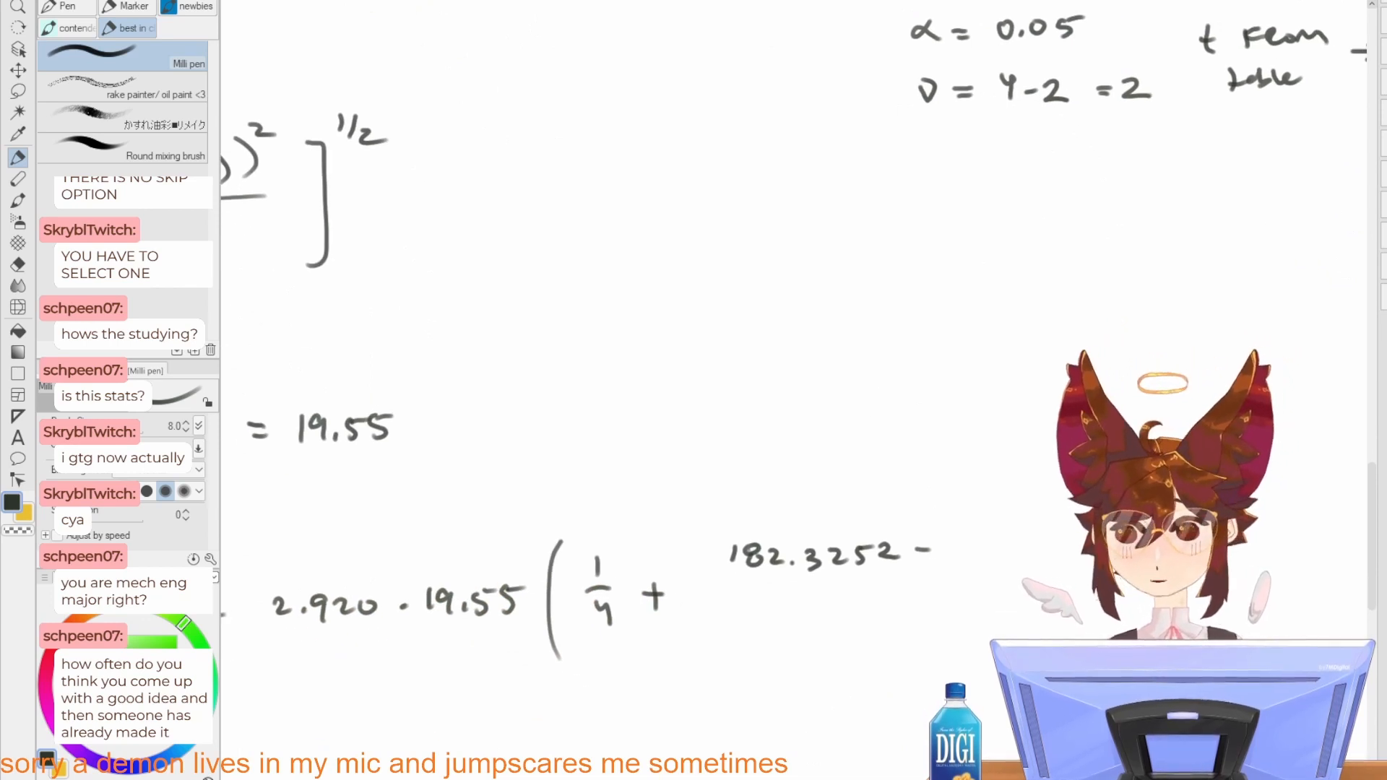
left_click_drag(945, 543, 966, 555)
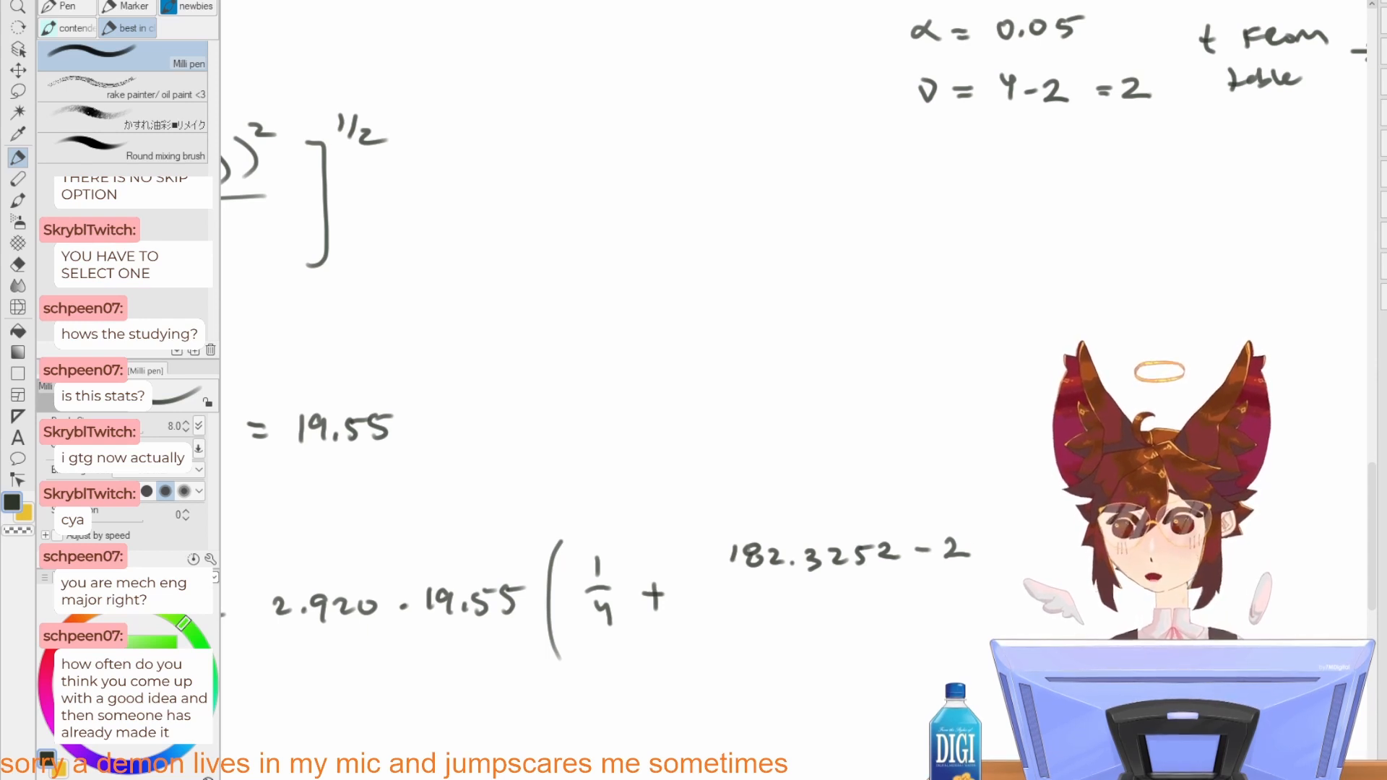
key("ctrl+z")
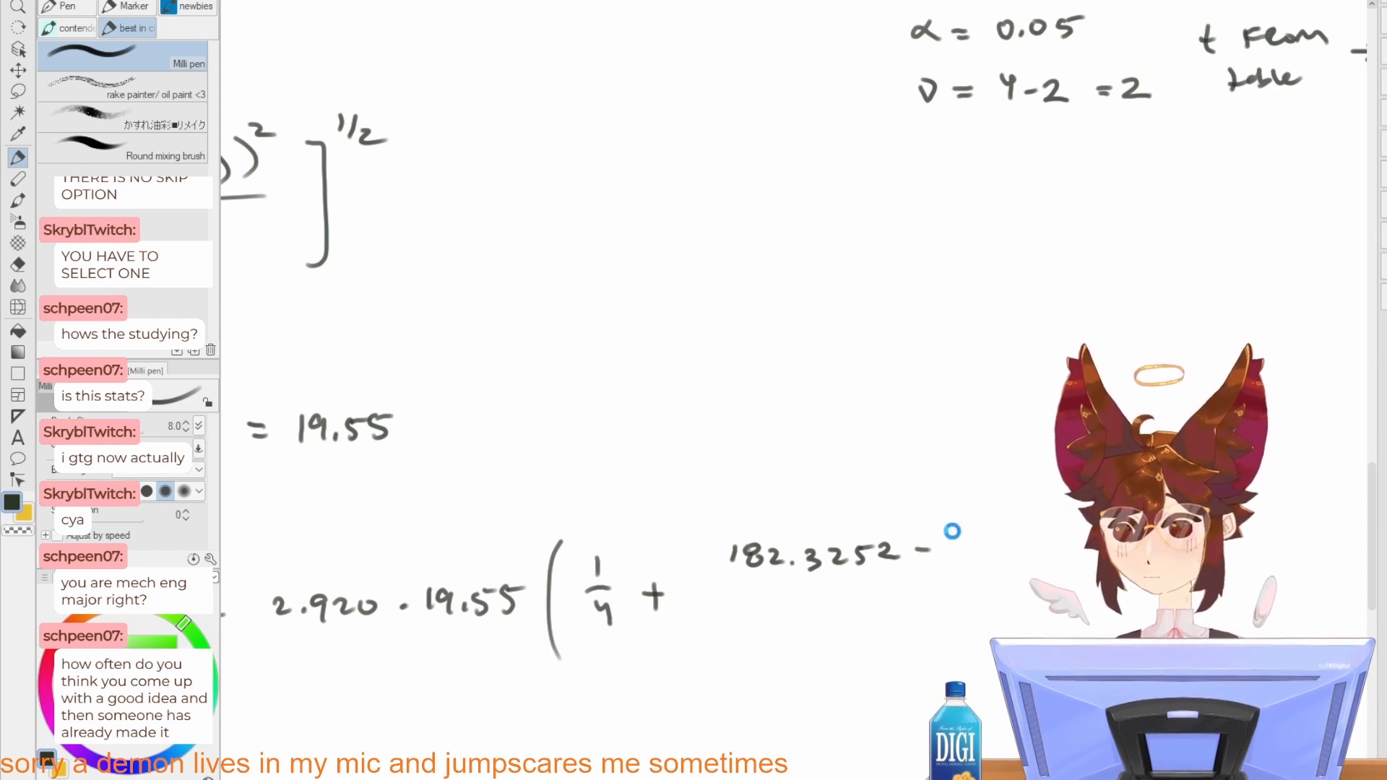
Step: Review the original interval formula and the list of known quantities against the numerator started in the μy12 line
left_click_drag(910, 479, 978, 648)
left_click_drag(926, 502, 1006, 725)
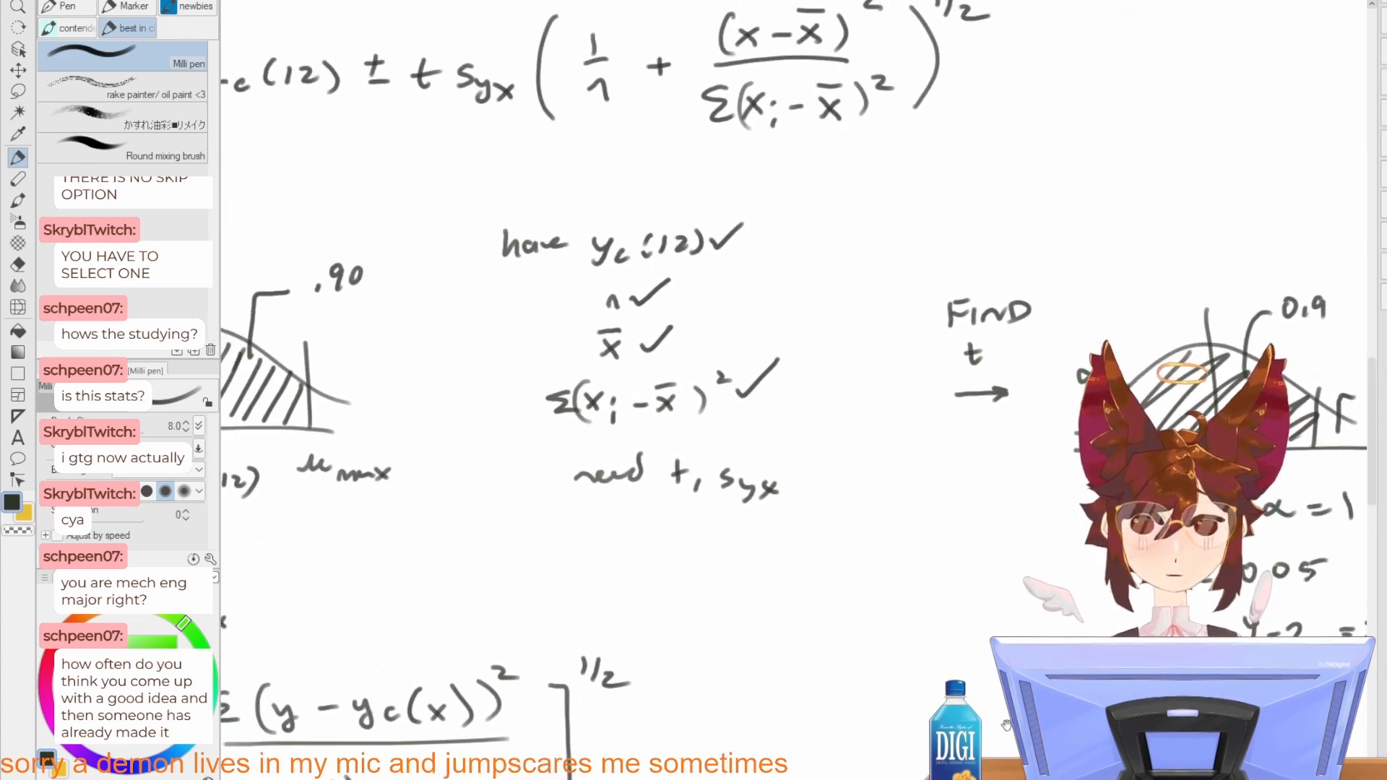
left_click_drag(947, 526, 953, 648)
left_click_drag(934, 751, 938, 501)
left_click_drag(919, 695, 923, 446)
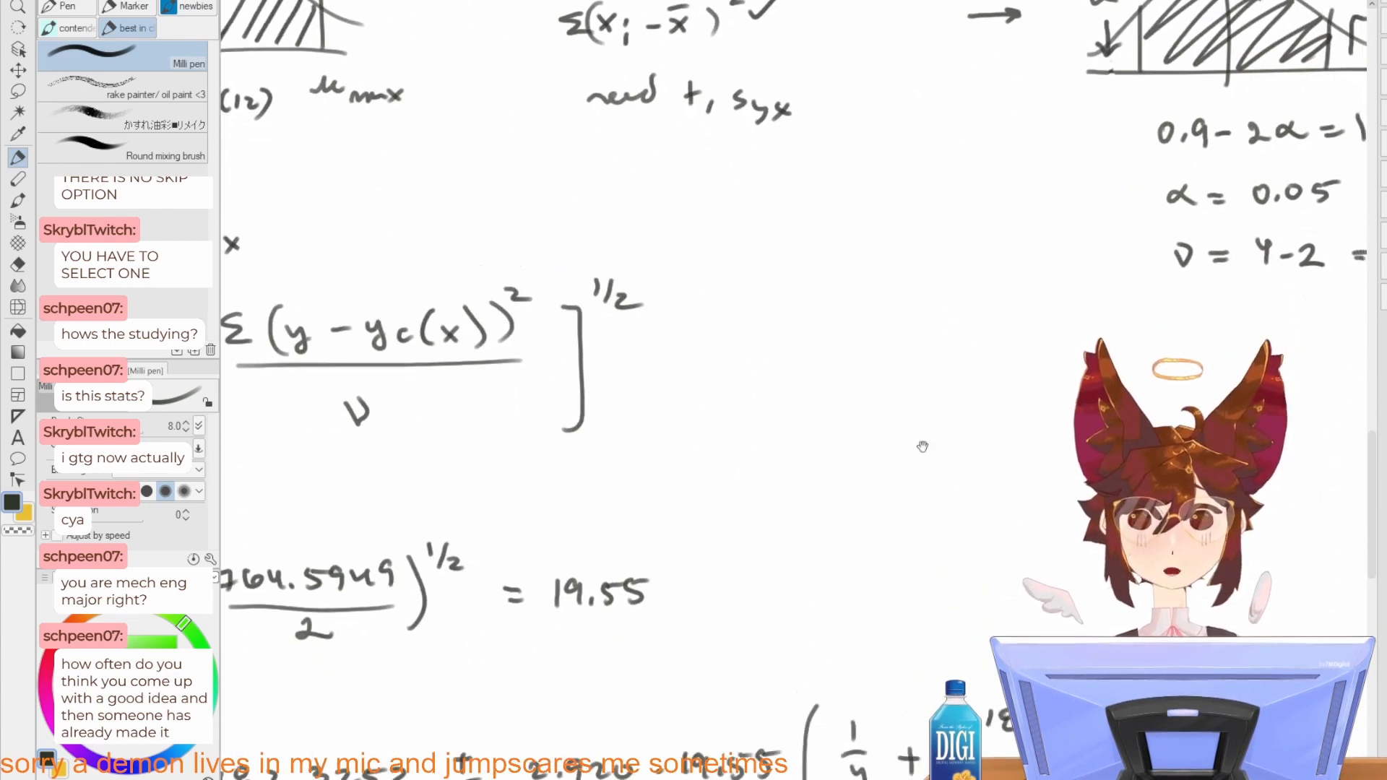
left_click_drag(996, 575, 772, 367)
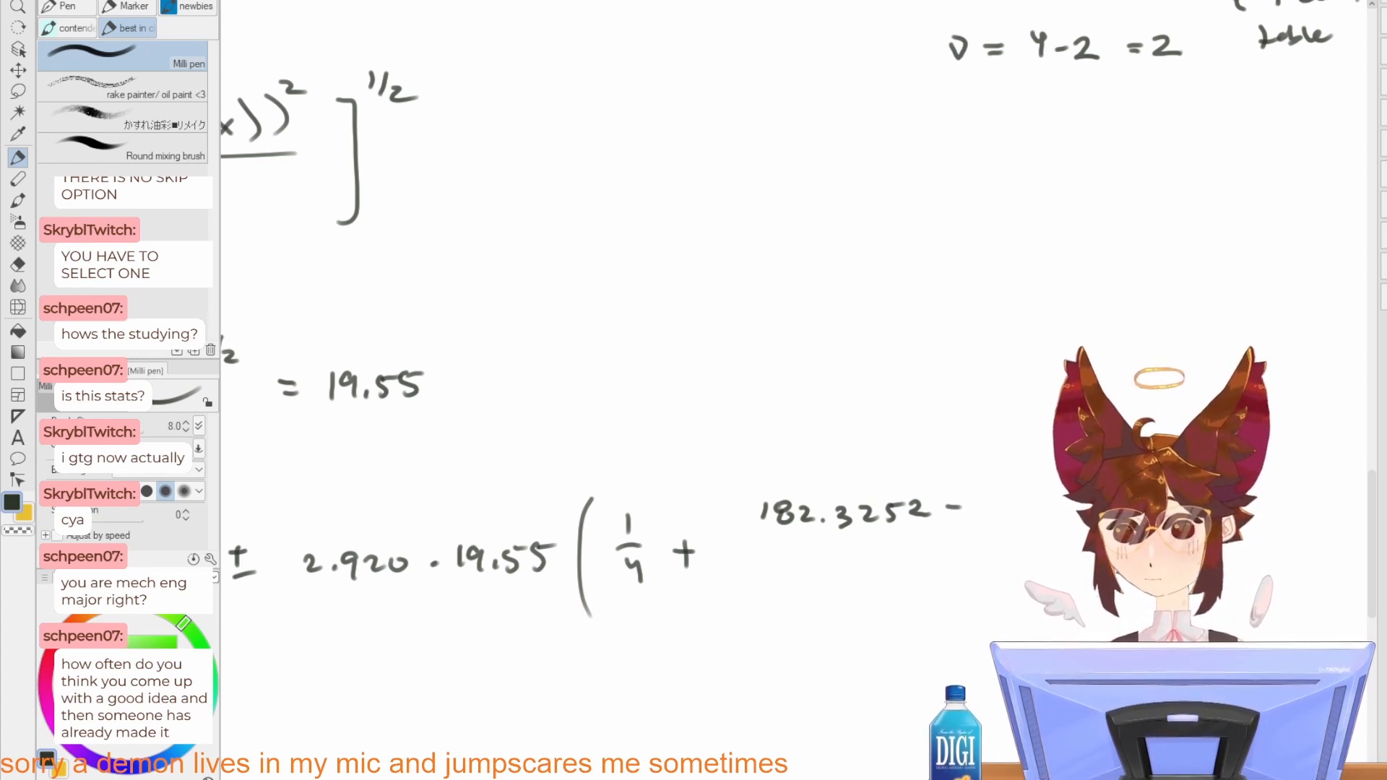
left_click_drag(742, 453, 984, 483)
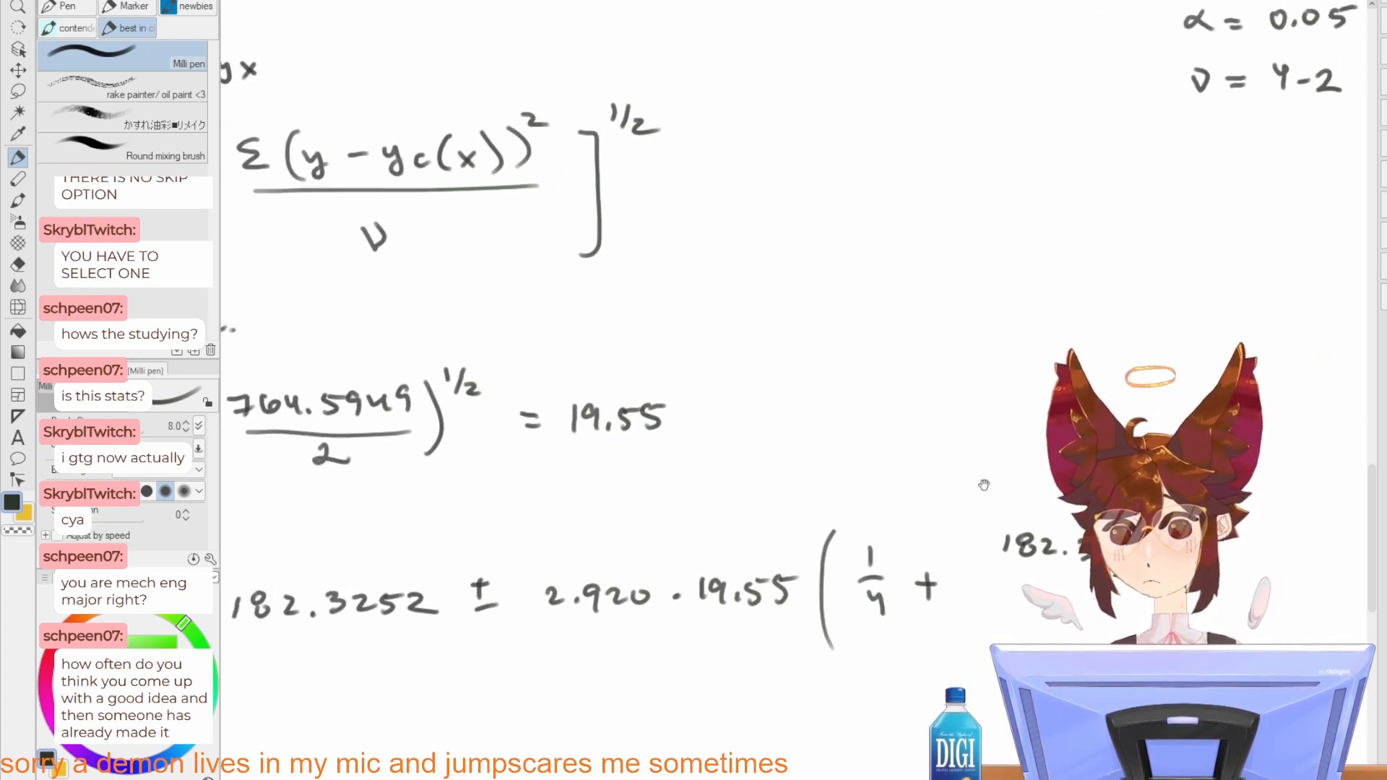
mouse_move(811, 431)
left_mouse_down()
mouse_move(912, 479)
mouse_move(1095, 479)
left_mouse_up()
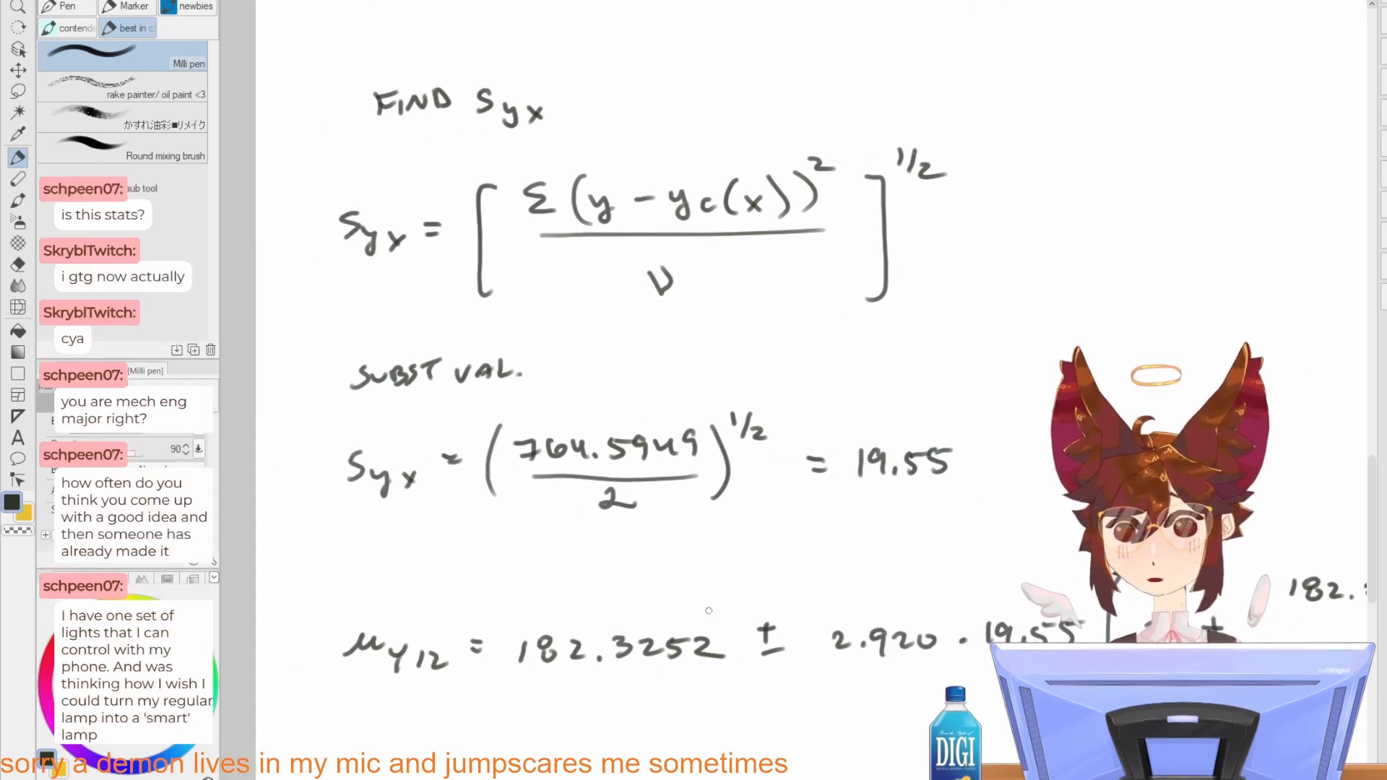
mouse_move(726, 587)
left_mouse_down()
mouse_move(684, 621)
mouse_move(708, 620)
left_mouse_up()
key("ctrl+z")
key("ctrl+z")
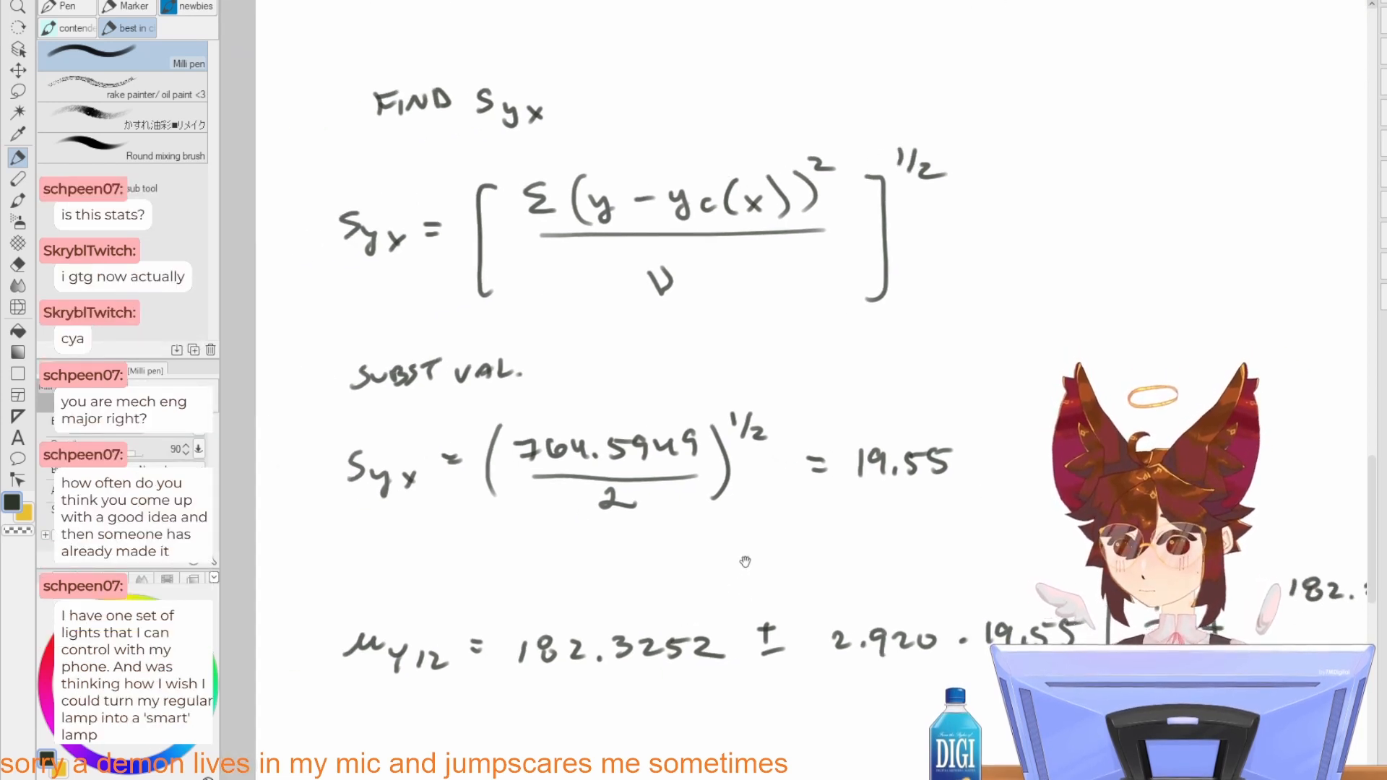
left_click_drag(745, 559, 764, 509)
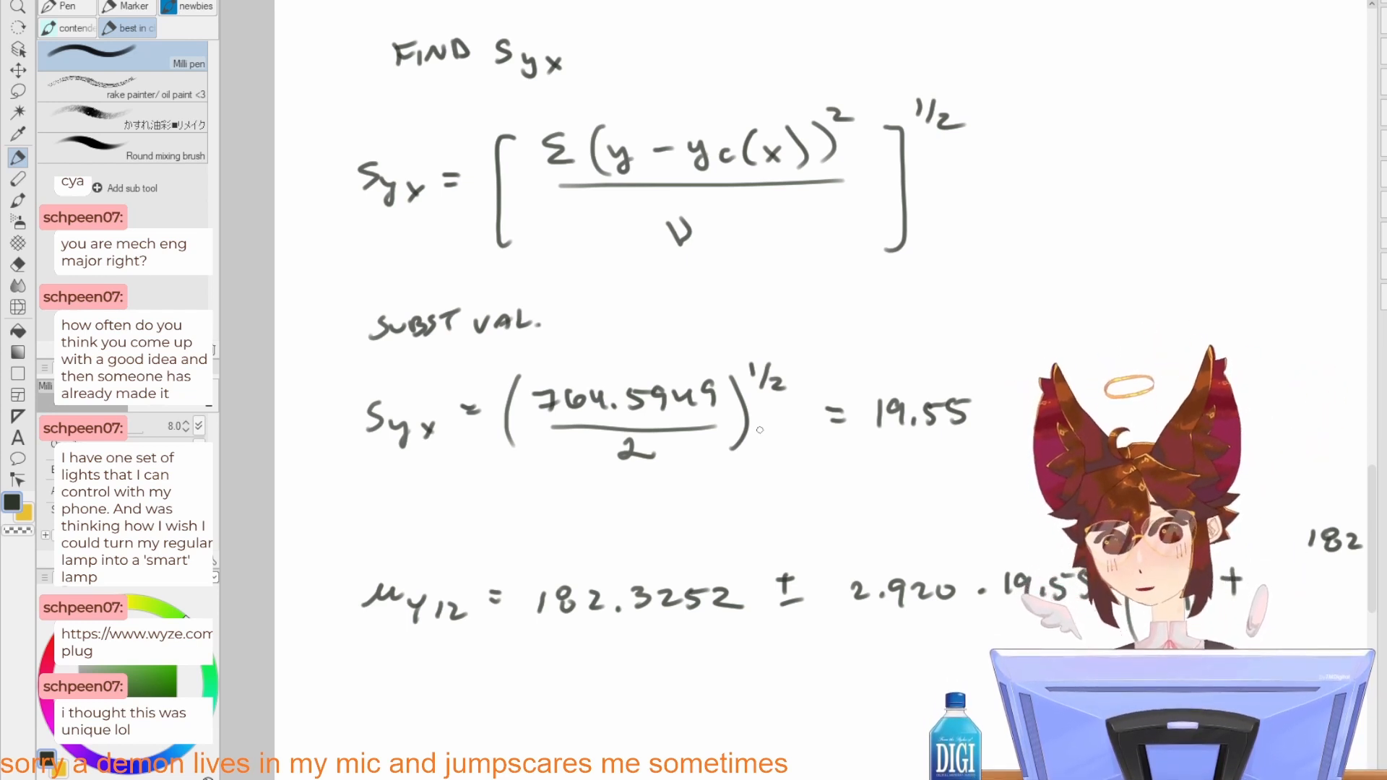
Step: Sketch a slanted bar with a flared, open end in the blank area below the μy12 line
scroll(881, 510, "down", 5)
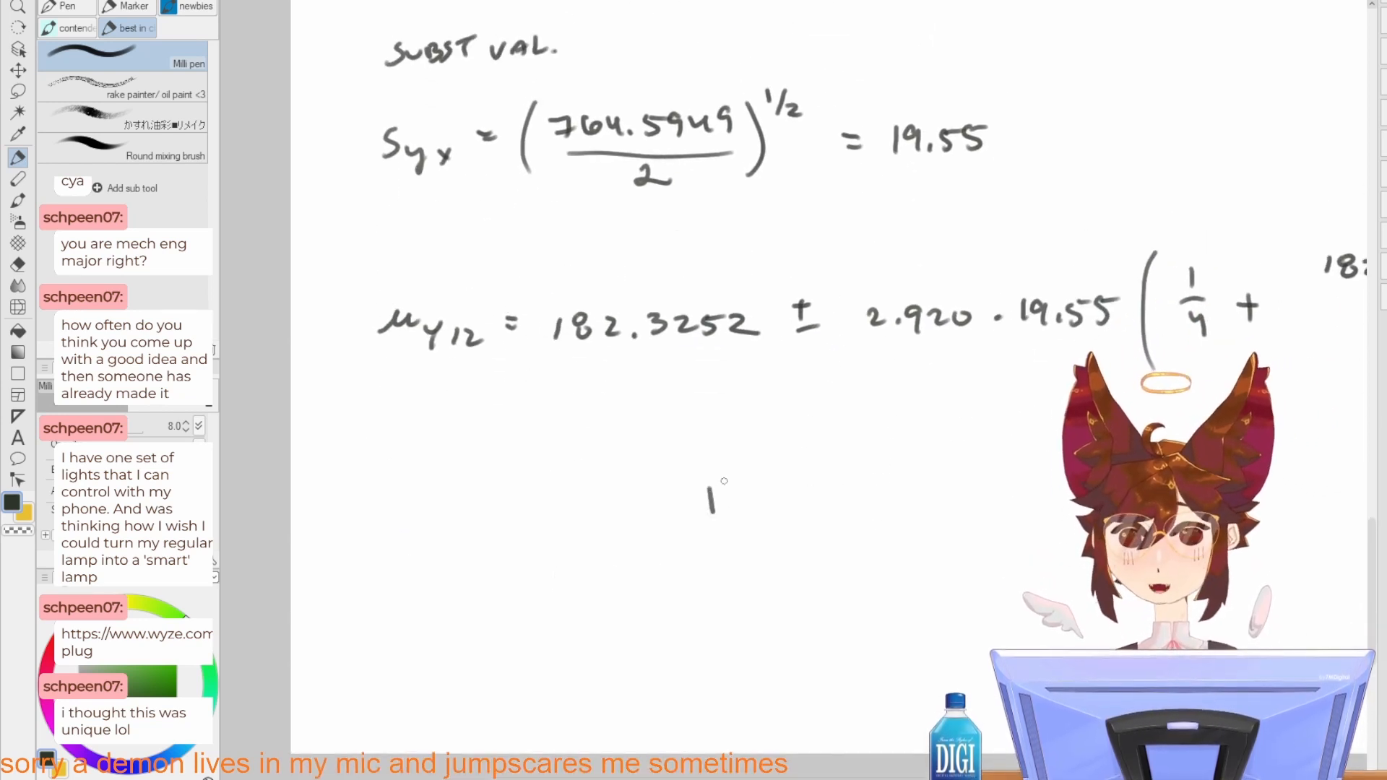
mouse_move(687, 500)
left_mouse_down()
mouse_move(752, 501)
mouse_move(873, 457)
left_mouse_up()
left_click_drag(684, 500, 751, 442)
mouse_move(878, 457)
left_mouse_down()
mouse_move(875, 482)
mouse_move(785, 518)
left_mouse_up()
key("ctrl+z")
key("ctrl+z")
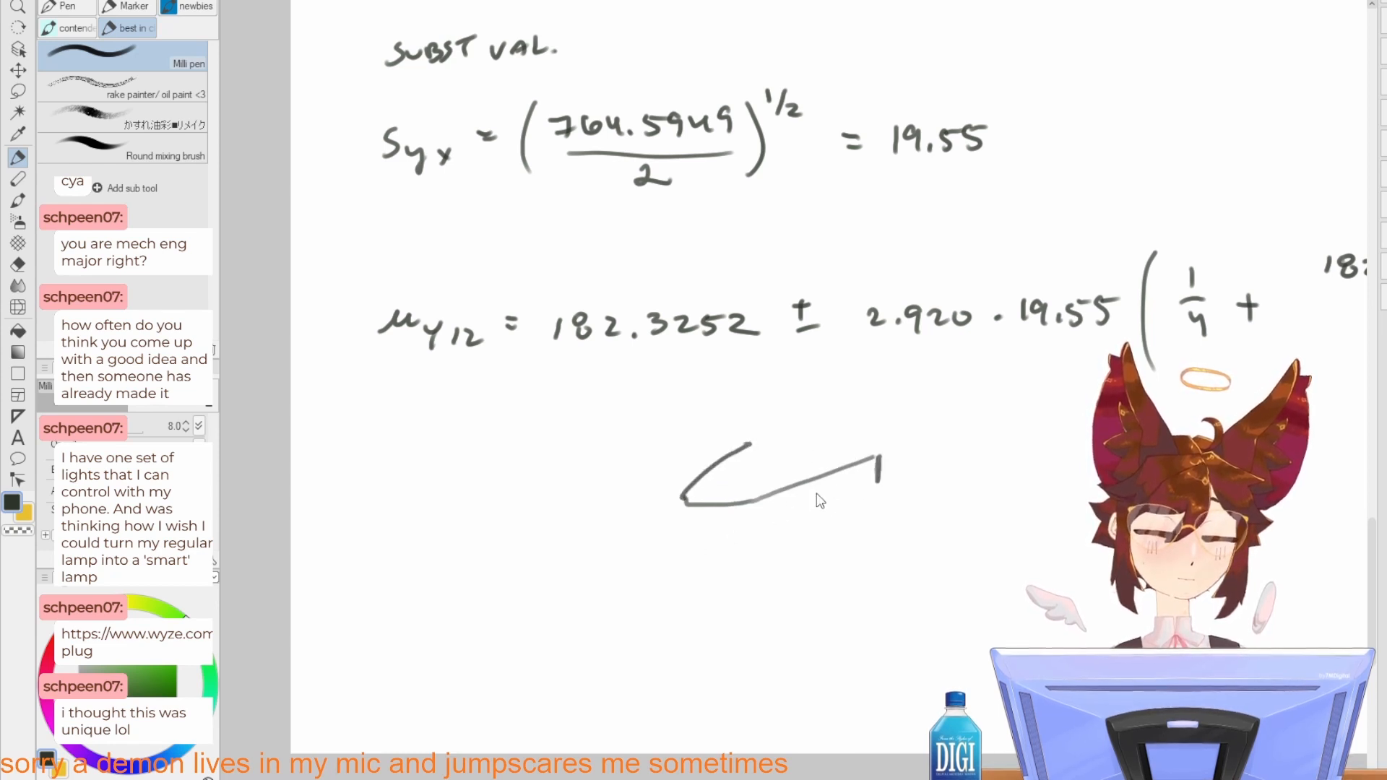
left_click_drag(883, 480, 748, 536)
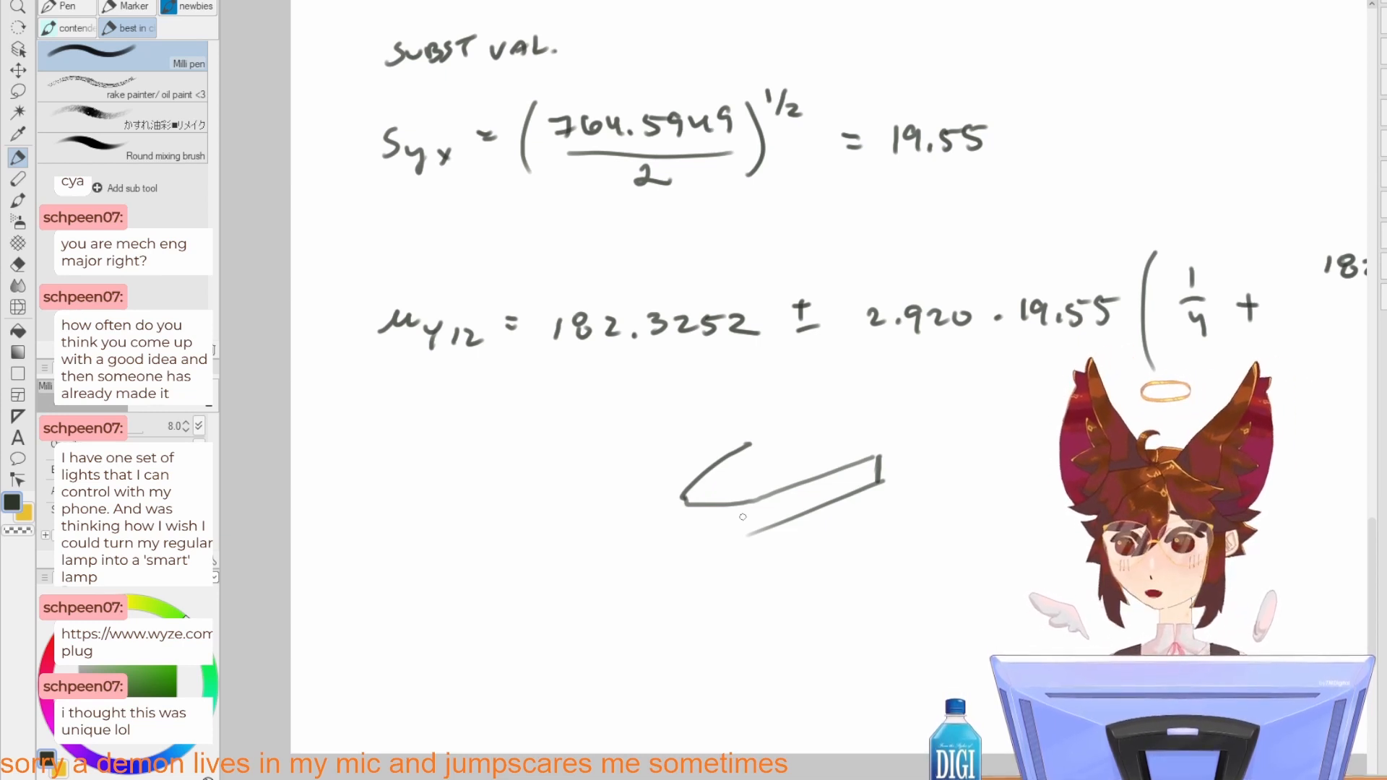
mouse_move(673, 486)
left_mouse_down()
mouse_move(661, 512)
mouse_move(768, 512)
mouse_move(701, 528)
mouse_move(735, 530)
left_mouse_up()
key("ctrl+z")
Step: Add a small rectangle and cross-band lines to the slanted bar of the doodle
mouse_move(812, 478)
left_mouse_down()
mouse_move(811, 514)
mouse_move(839, 489)
left_mouse_up()
left_click_drag(811, 518, 853, 504)
left_click_drag(802, 473, 788, 524)
left_click_drag(796, 475, 784, 523)
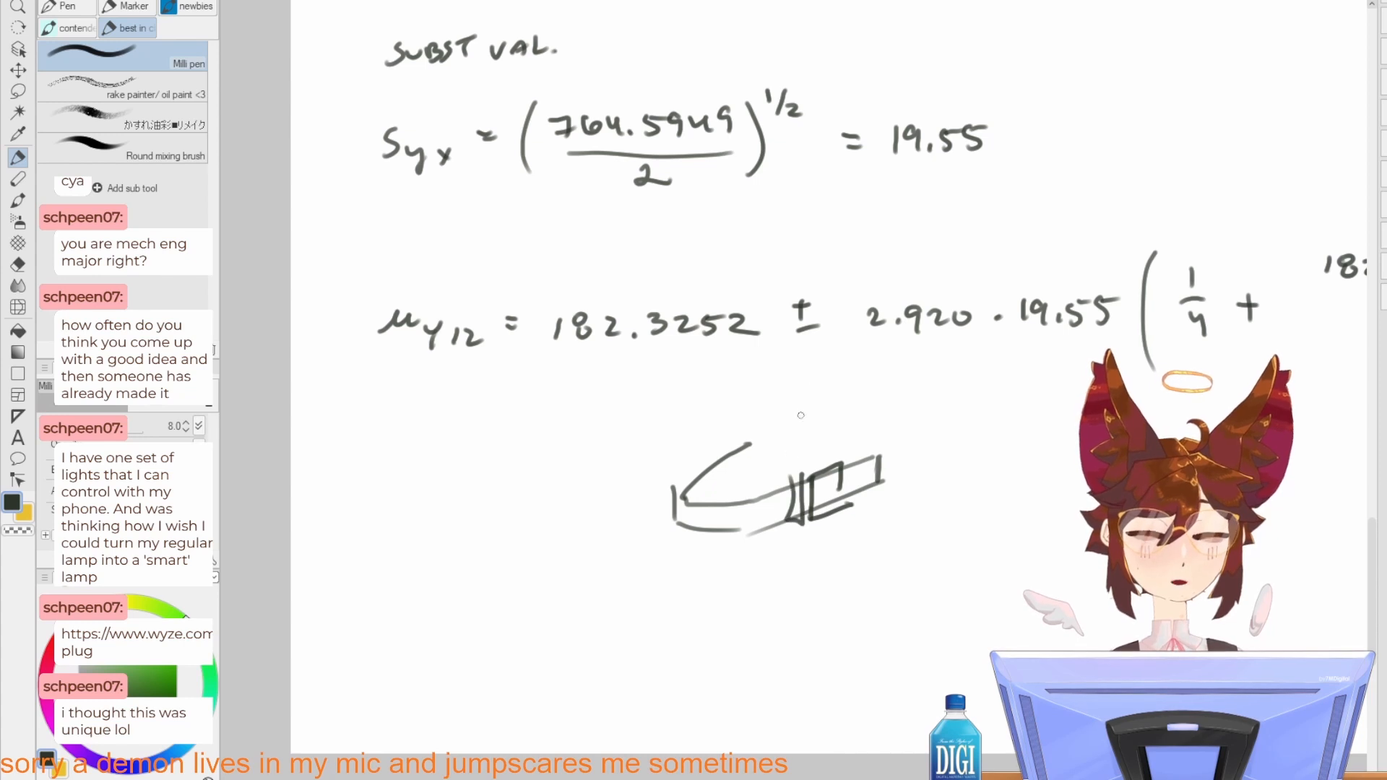
Step: Draw a large arched outline with a doubled curved lower edge beneath the slanted bar
mouse_move(872, 544)
left_mouse_down()
mouse_move(870, 566)
mouse_move(891, 485)
left_mouse_up()
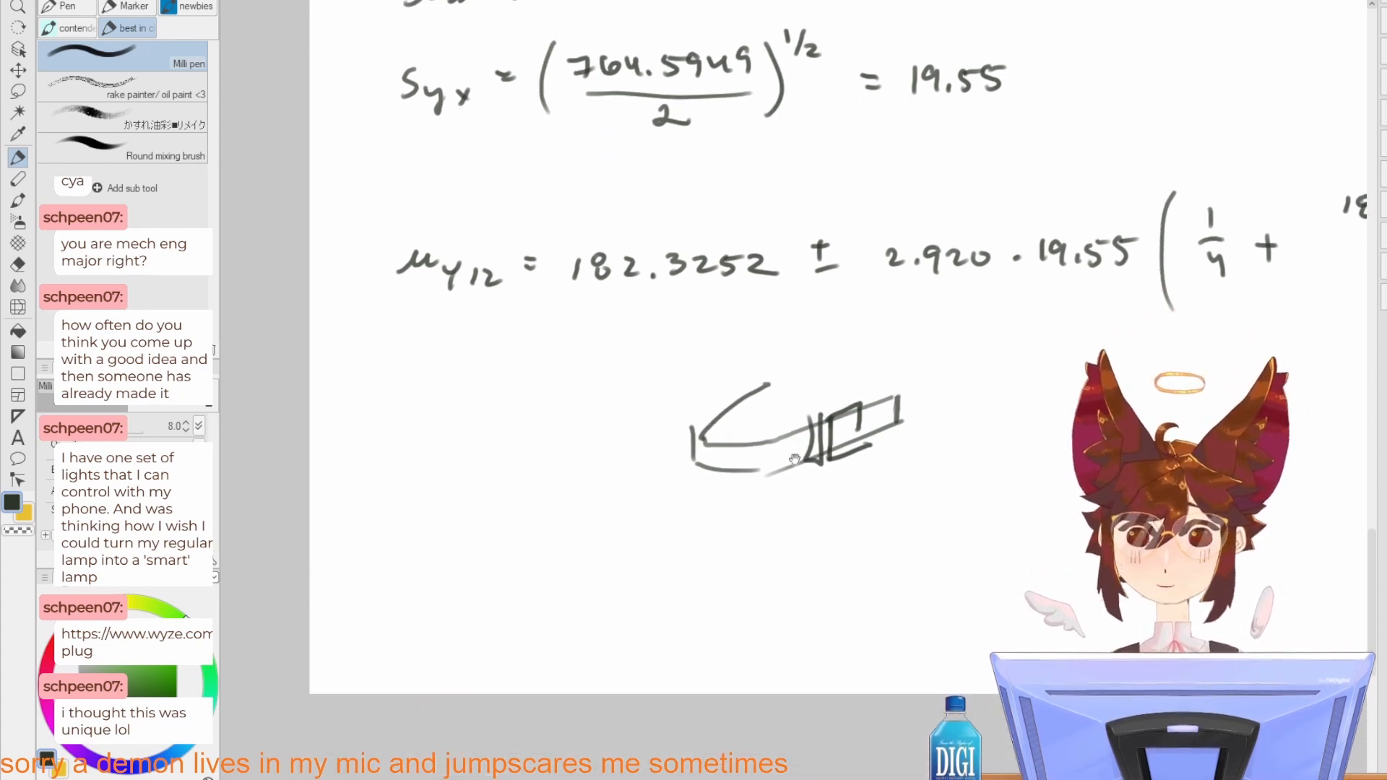
mouse_move(691, 429)
left_mouse_down()
mouse_move(676, 455)
mouse_move(625, 478)
mouse_move(547, 643)
left_mouse_up()
key("ctrl+z")
mouse_move(648, 429)
left_mouse_down()
mouse_move(778, 527)
mouse_move(779, 578)
left_mouse_up()
left_click_drag(782, 578, 706, 681)
mouse_move(551, 611)
left_mouse_down()
mouse_move(641, 593)
mouse_move(700, 659)
left_mouse_up()
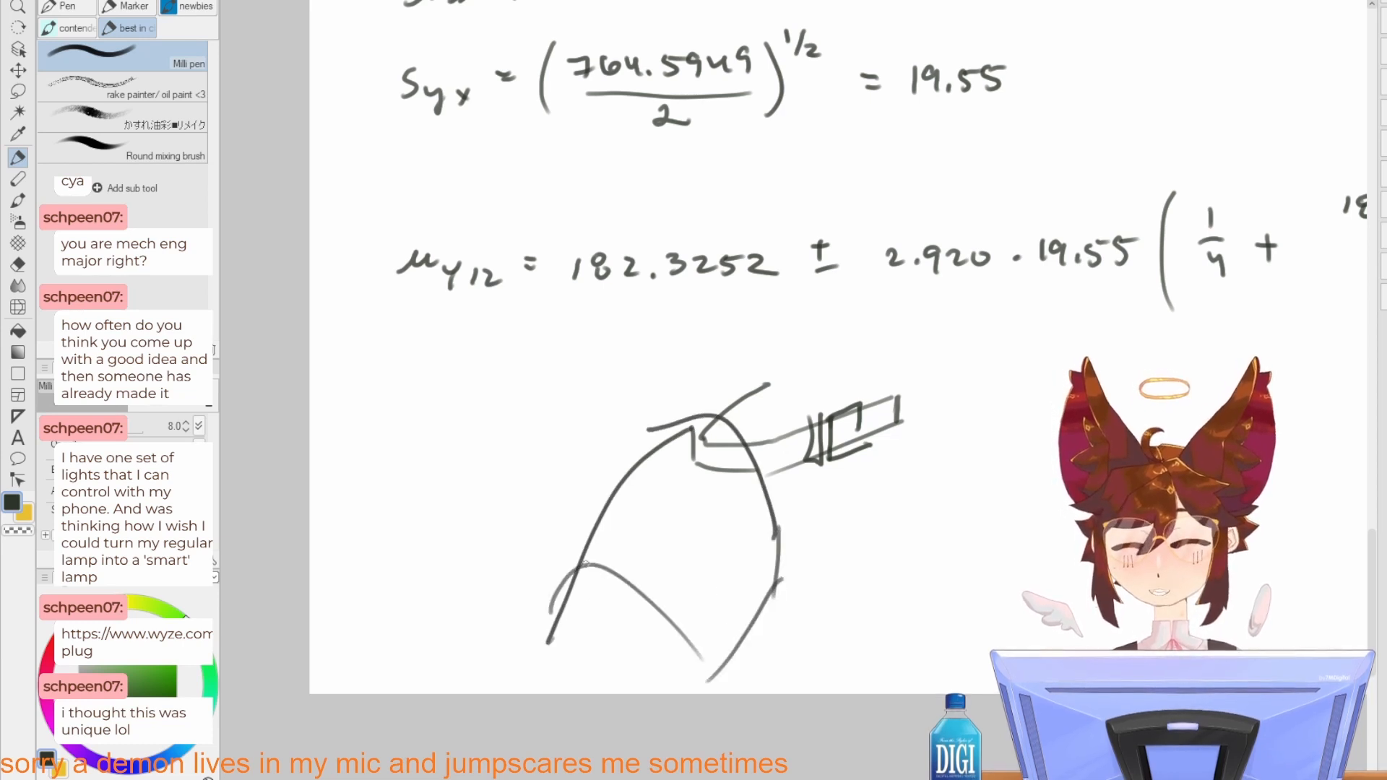
left_click_drag(585, 558, 721, 681)
left_click_drag(777, 556, 683, 597)
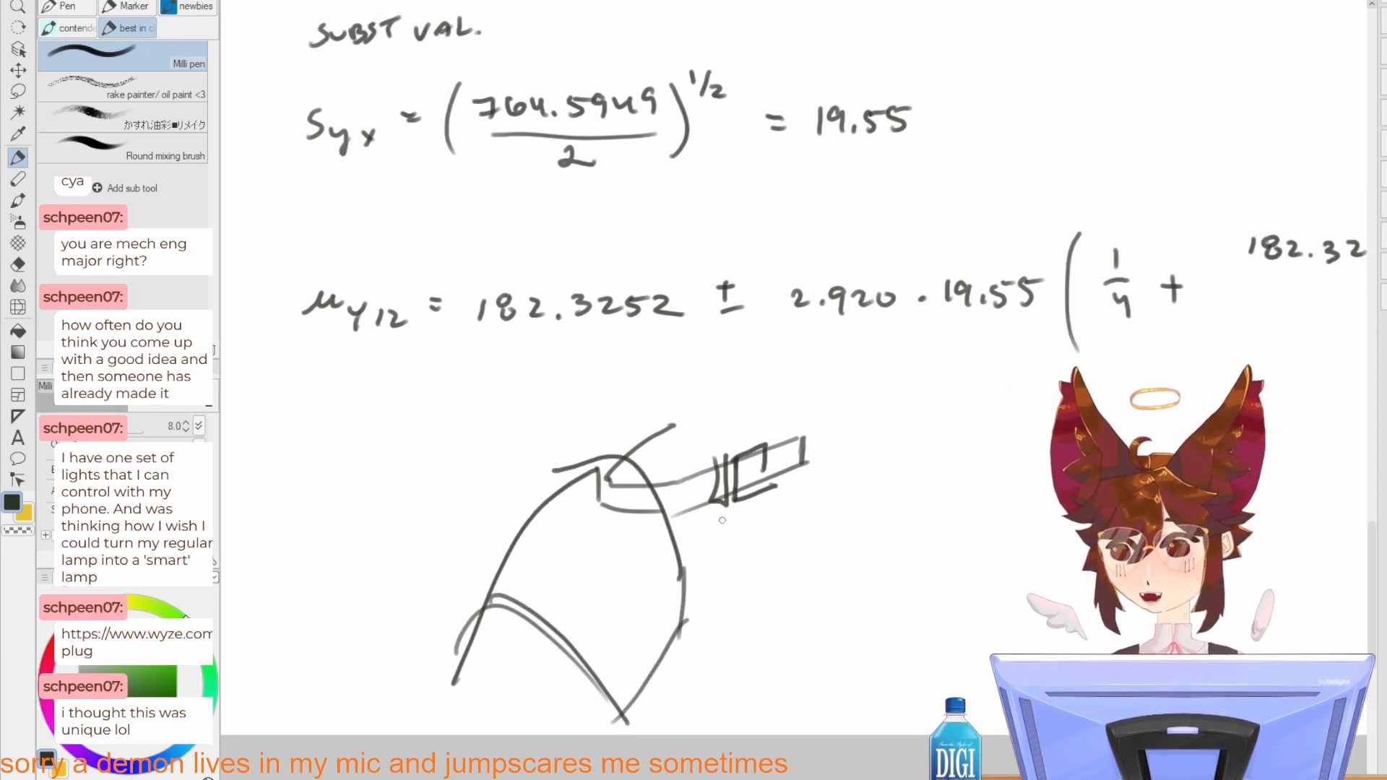
left_click_drag(770, 547, 584, 581)
mouse_move(687, 567)
left_mouse_down()
mouse_move(744, 592)
mouse_move(722, 560)
mouse_move(773, 501)
mouse_move(814, 506)
mouse_move(774, 458)
left_mouse_up()
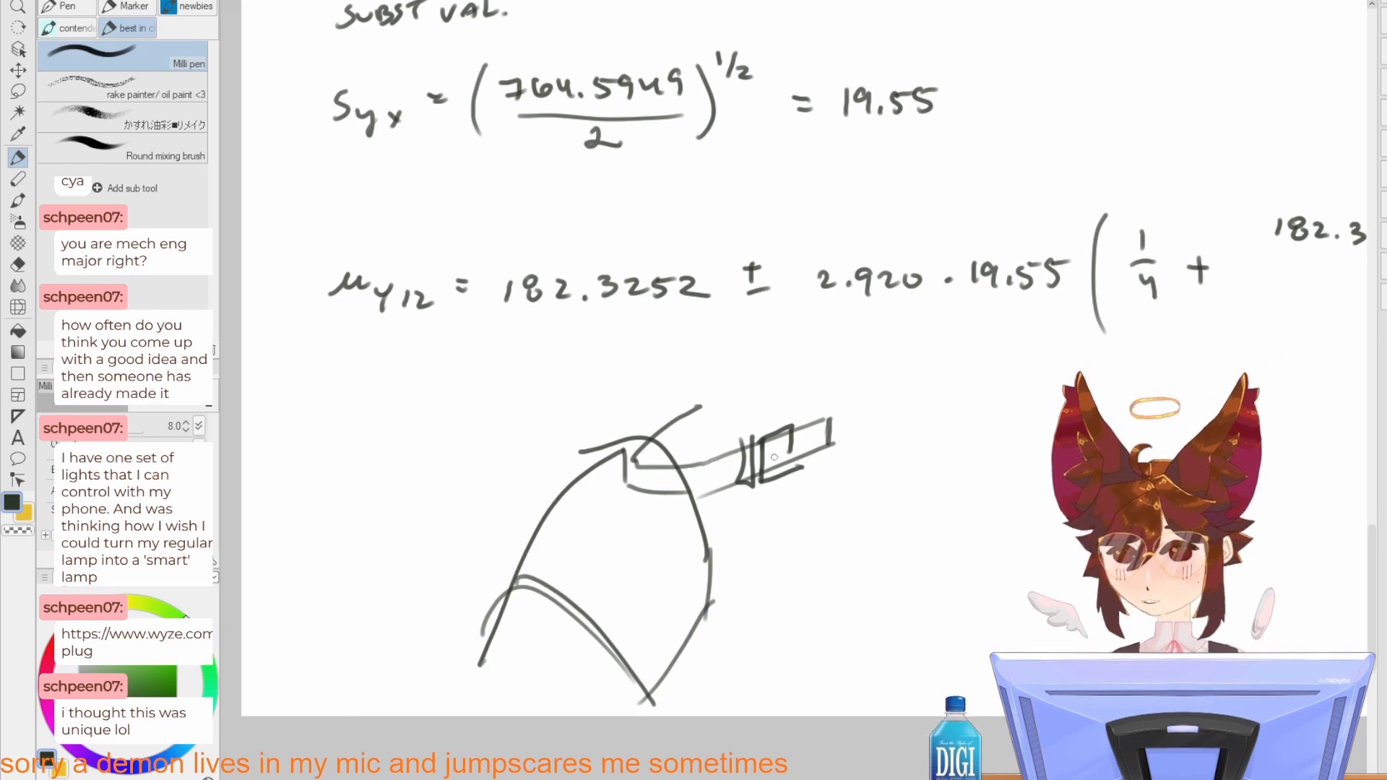
key("m")
mouse_move(734, 366)
left_mouse_down()
mouse_move(605, 396)
mouse_move(441, 546)
mouse_move(527, 741)
mouse_move(782, 676)
mouse_move(908, 466)
left_mouse_up()
left_click_drag(751, 460, 789, 542)
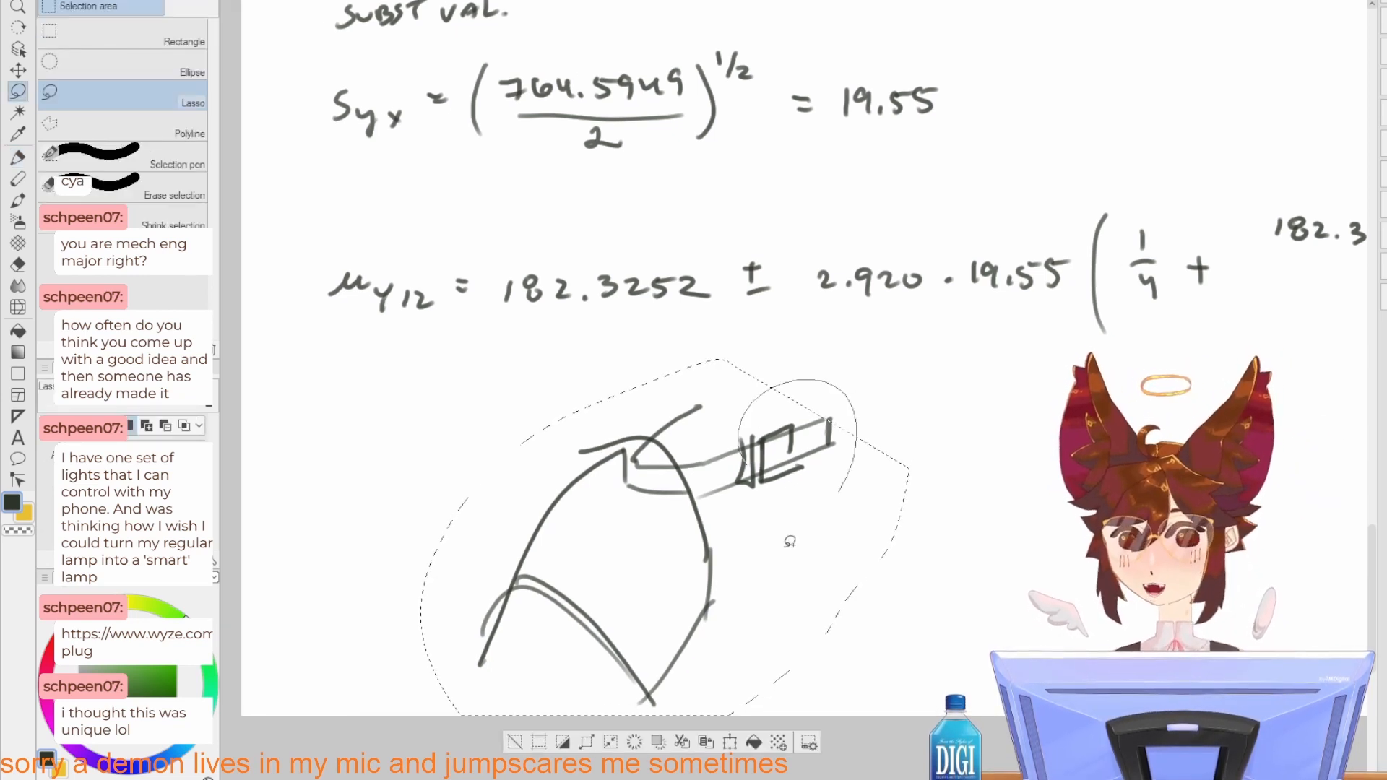
key("ctrl+d")
Step: Draw three small triangles along the outer curve of the arched outline with the pen
key("p")
mouse_move(561, 520)
left_mouse_down()
mouse_move(581, 513)
mouse_move(568, 521)
left_mouse_up()
key("ctrl+z")
left_click_drag(606, 476, 558, 474)
mouse_move(555, 468)
left_mouse_down()
mouse_move(567, 507)
mouse_move(607, 478)
left_mouse_up()
mouse_move(521, 620)
left_mouse_down()
mouse_move(476, 636)
mouse_move(491, 658)
mouse_move(526, 625)
left_mouse_up()
left_click_drag(629, 538, 650, 572)
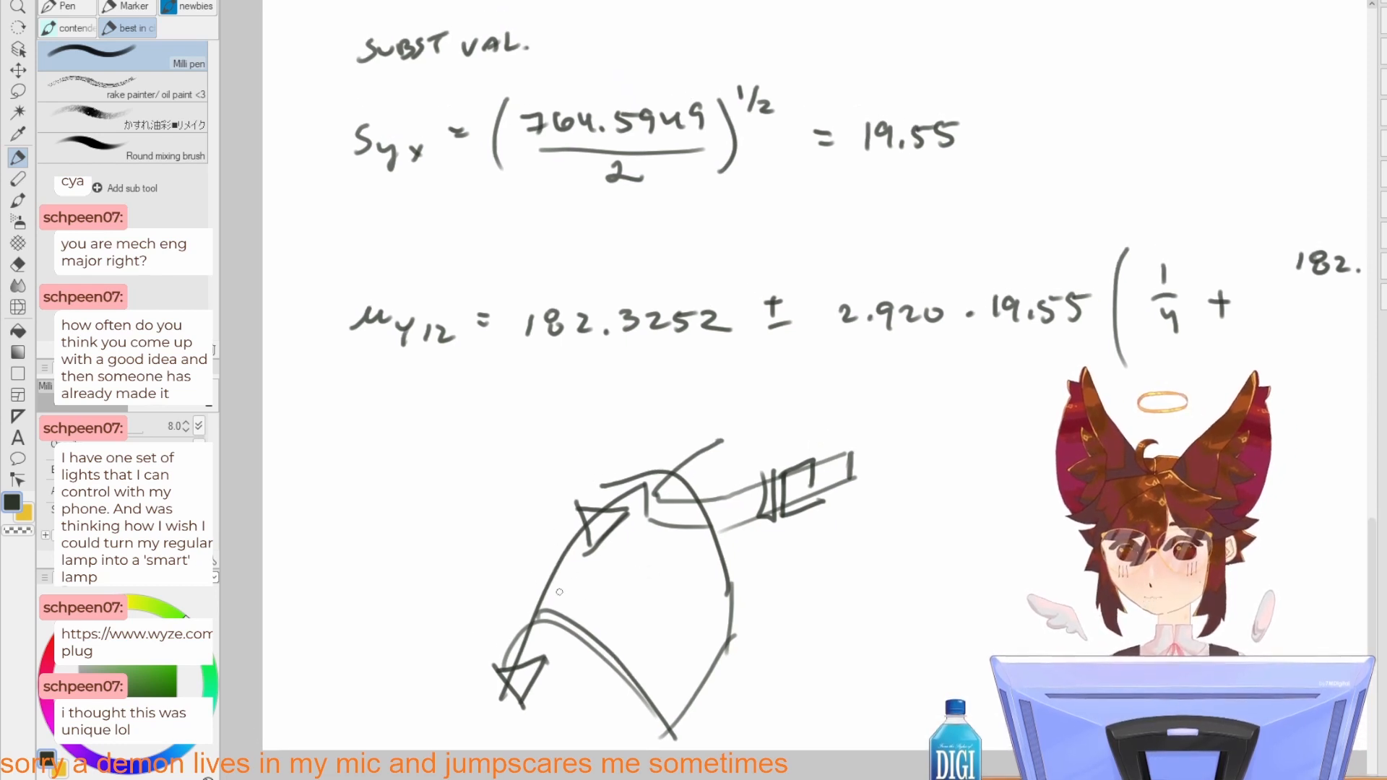
left_click_drag(559, 591, 563, 590)
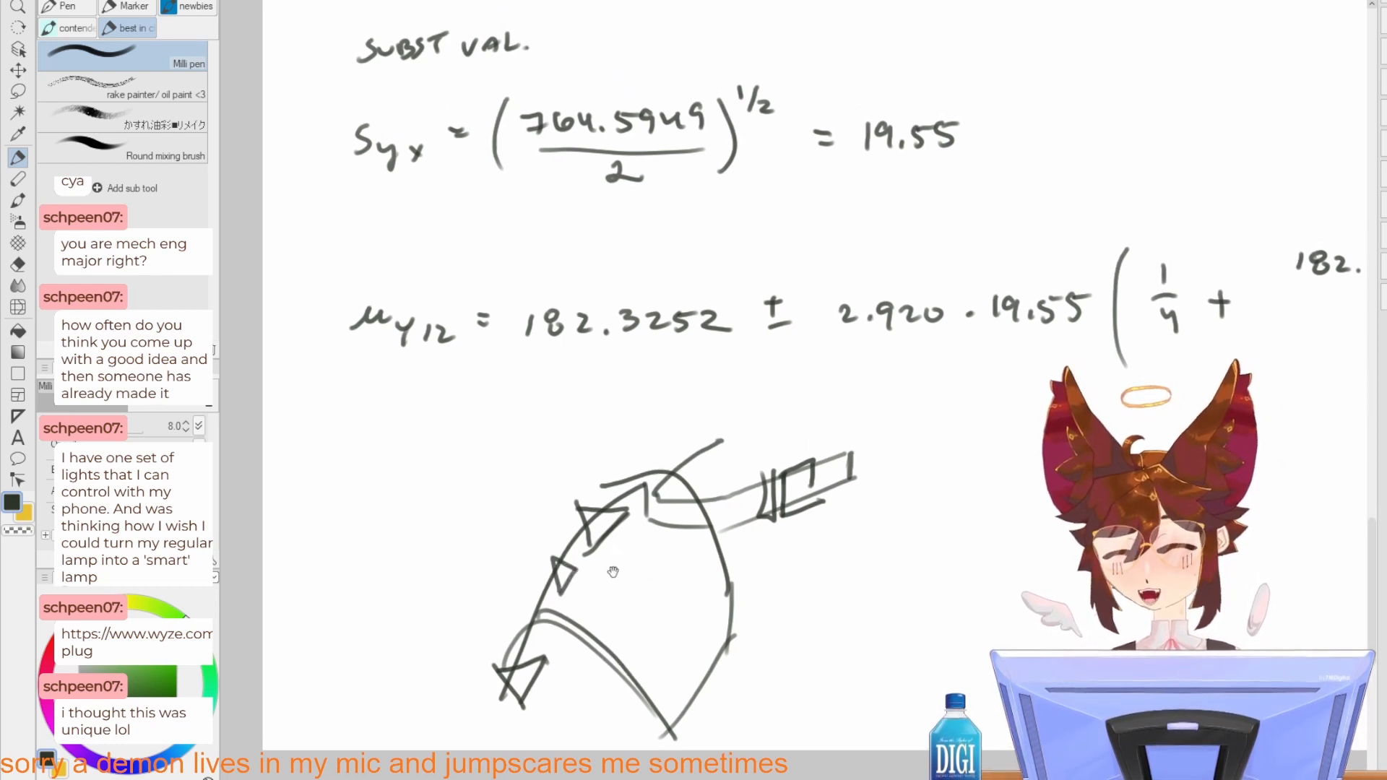
mouse_move(647, 569)
left_mouse_down()
mouse_move(690, 489)
mouse_move(643, 593)
left_mouse_up()
Step: Lasso the whole doodle below the μy12 line and cut it from the page
key("m")
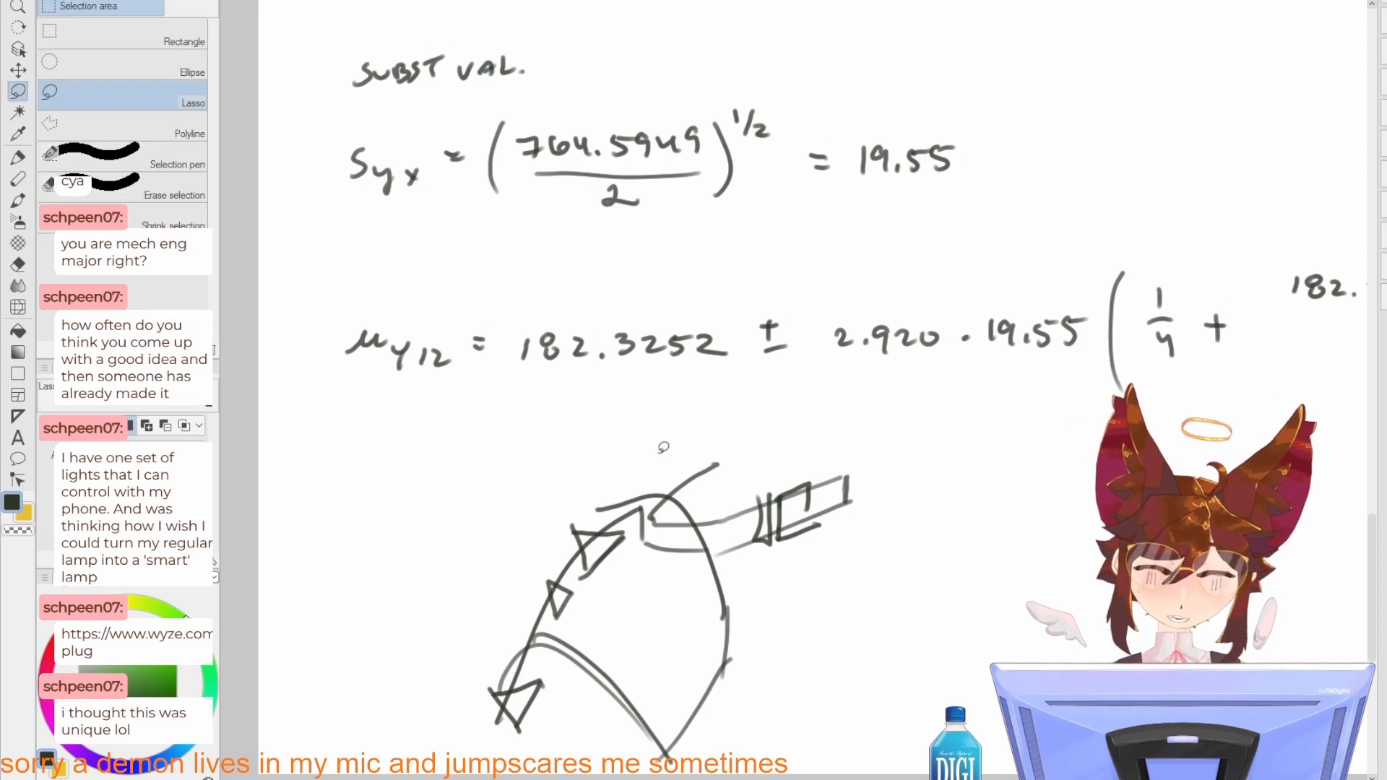
mouse_move(682, 428)
left_mouse_down()
mouse_move(480, 600)
mouse_move(782, 732)
mouse_move(648, 421)
left_mouse_up()
left_click_drag(725, 591, 724, 498)
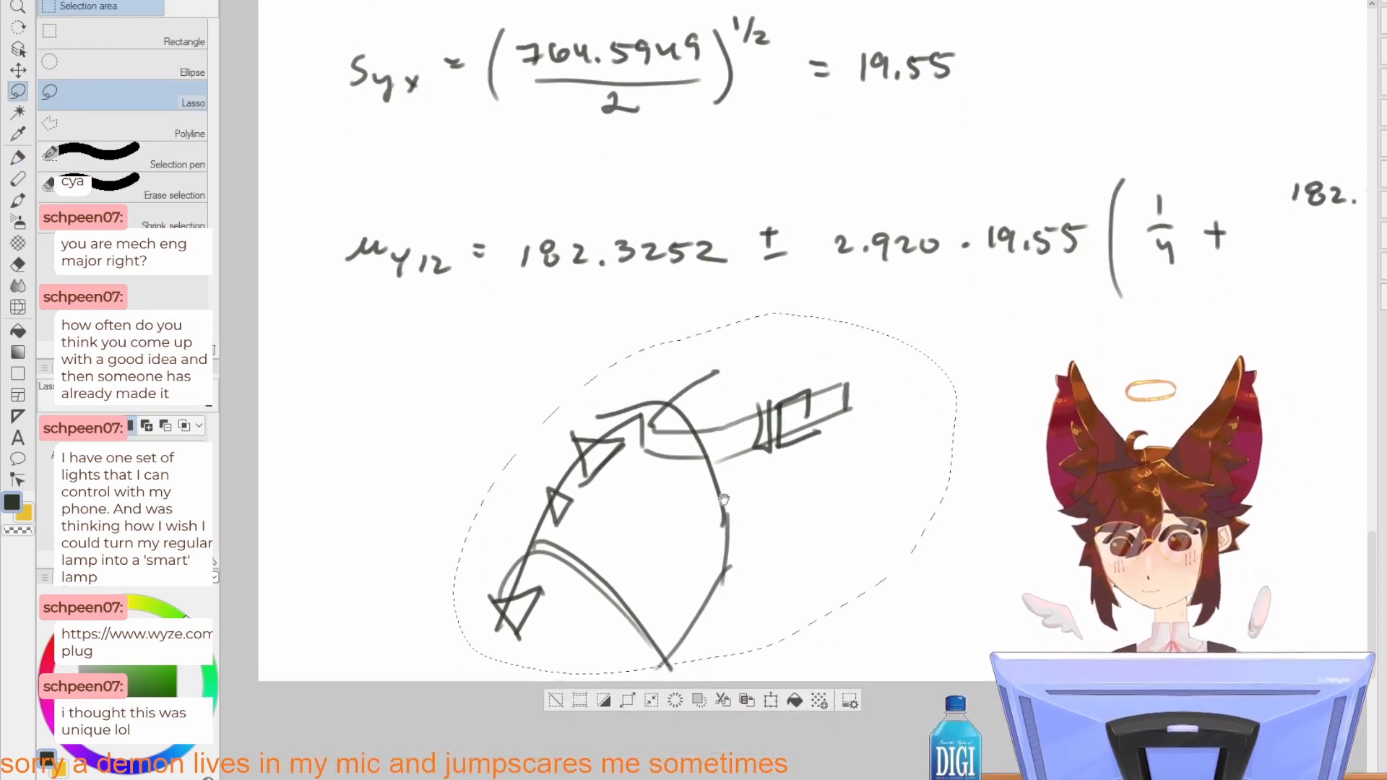
key("ctrl+x")
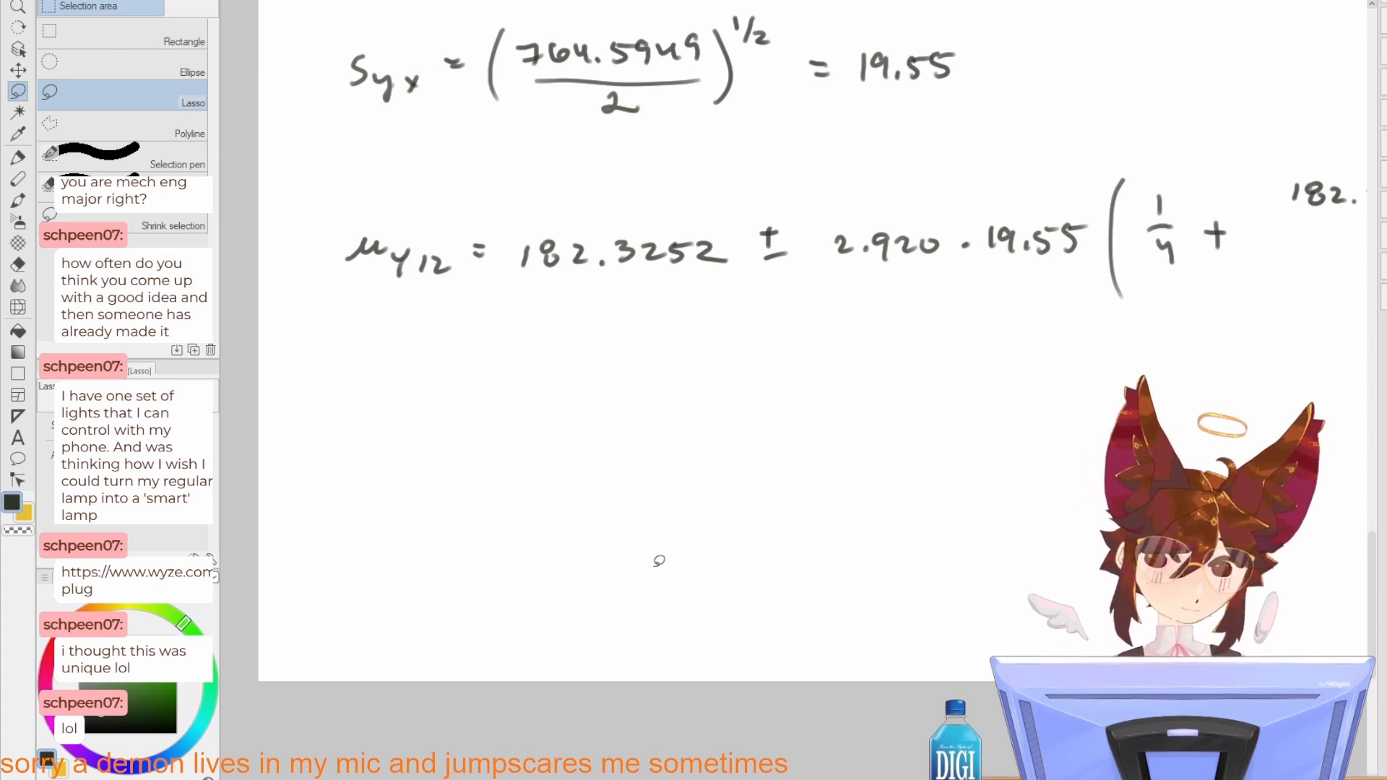
Step: Check the (x − x̄)² term in the interval formula and erase "182.3252 −" from the μy12 line's numerator
scroll(658, 561, "up", 10)
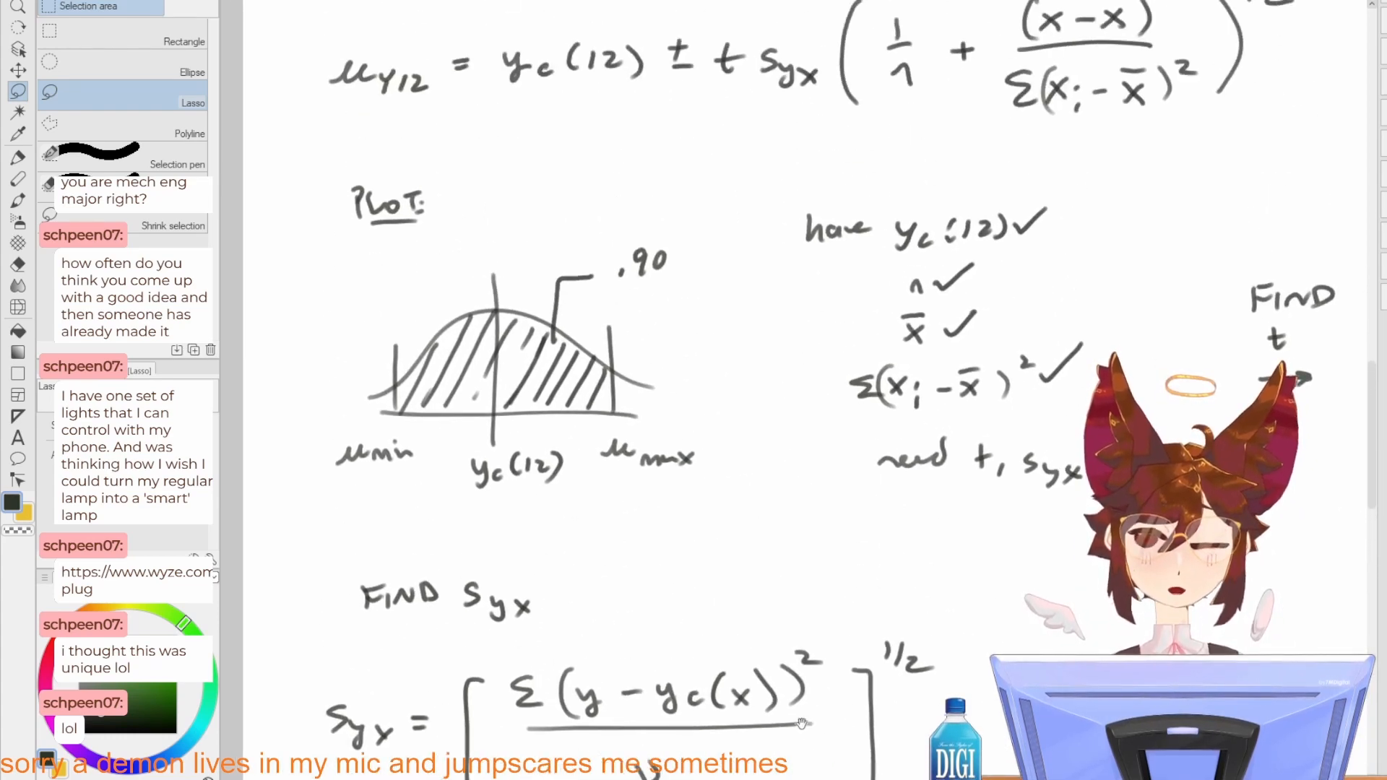
left_click_drag(819, 488, 781, 669)
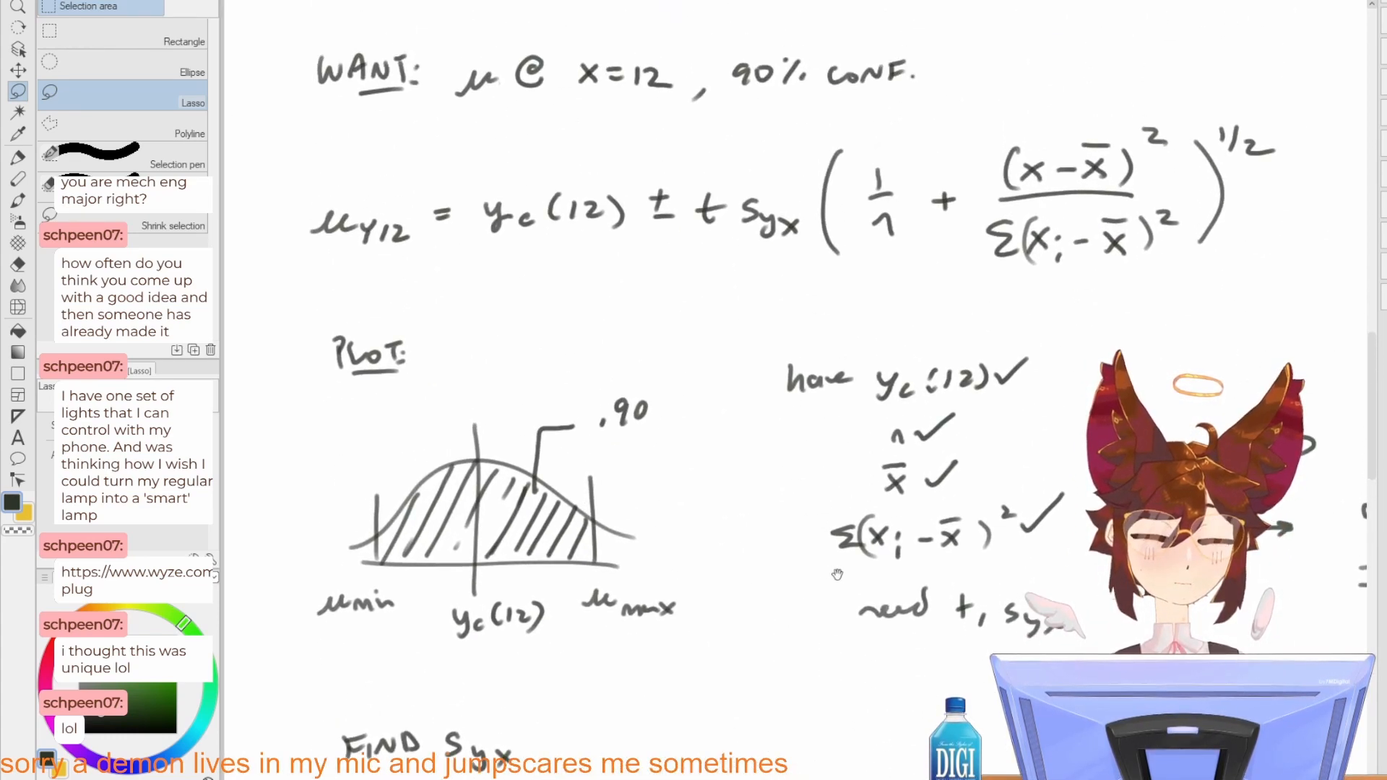
mouse_move(837, 574)
left_mouse_down()
mouse_move(801, 625)
mouse_move(575, 733)
left_mouse_up()
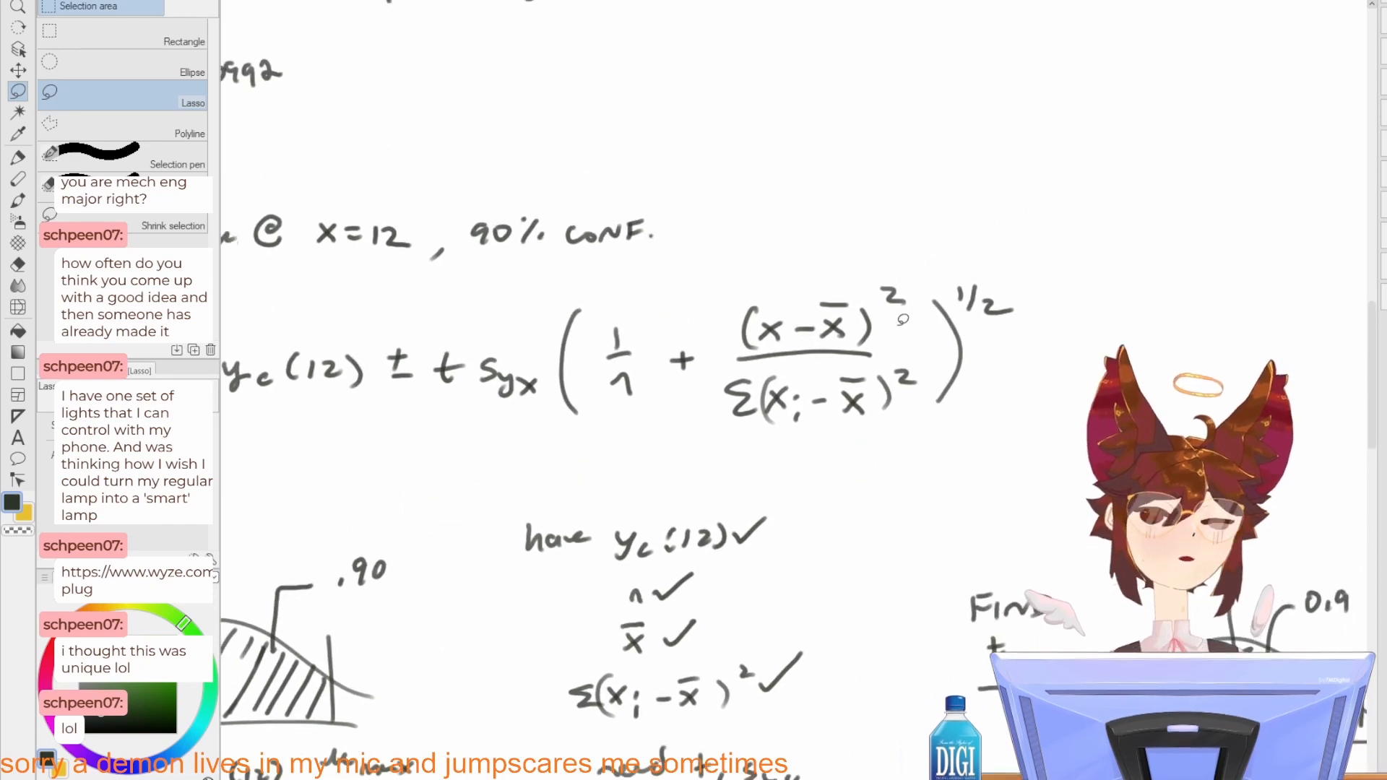
left_click_drag(851, 590, 801, 289)
left_click_drag(819, 546, 835, 353)
left_click_drag(787, 231, 733, 659)
mouse_move(756, 553)
left_mouse_down()
mouse_move(771, 690)
mouse_move(693, 209)
left_mouse_up()
key("e")
left_click_drag(854, 656, 1016, 656)
Step: Write "12 − 12.25" as the numerator after "1/4 +" and draw a fraction bar beneath it
key("p")
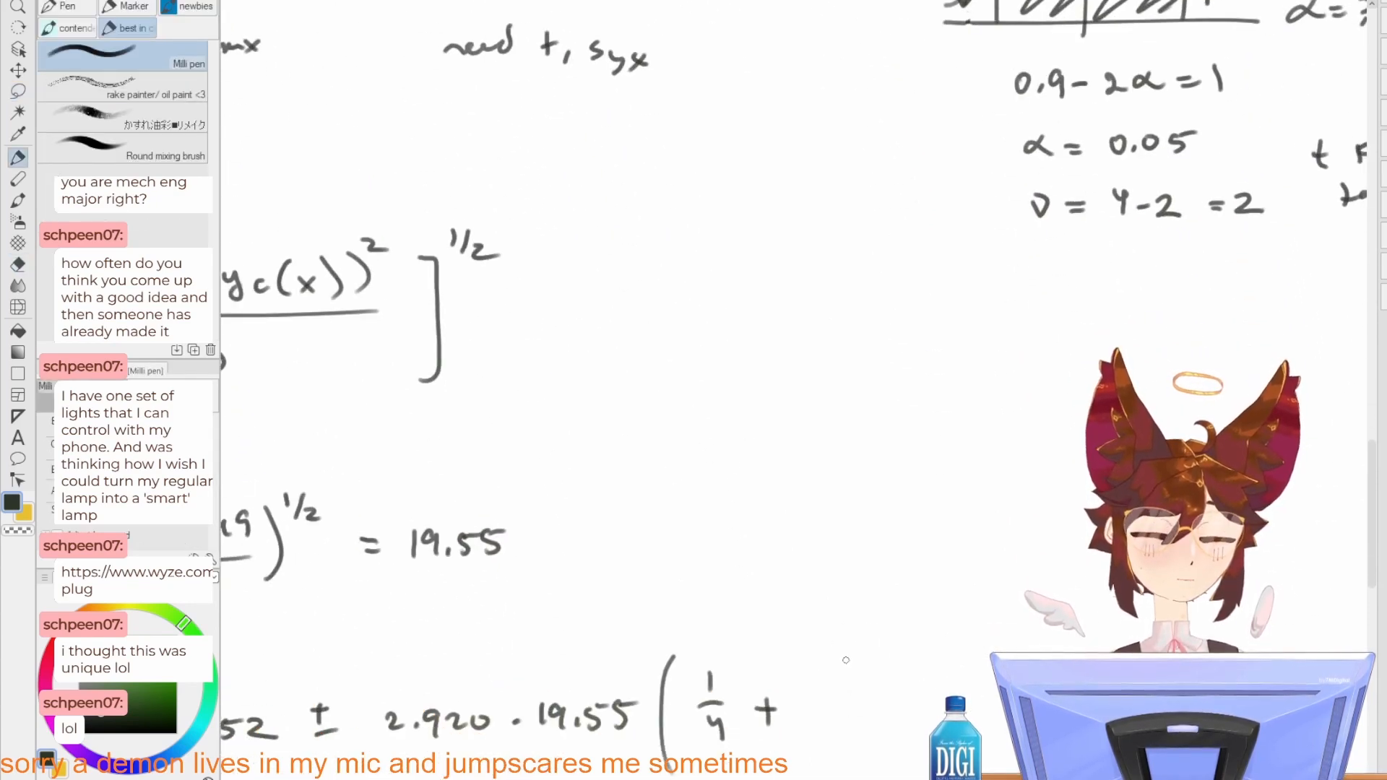
left_click_drag(844, 658, 842, 679)
mouse_move(855, 664)
left_mouse_down()
mouse_move(872, 679)
mouse_move(908, 667)
left_mouse_up()
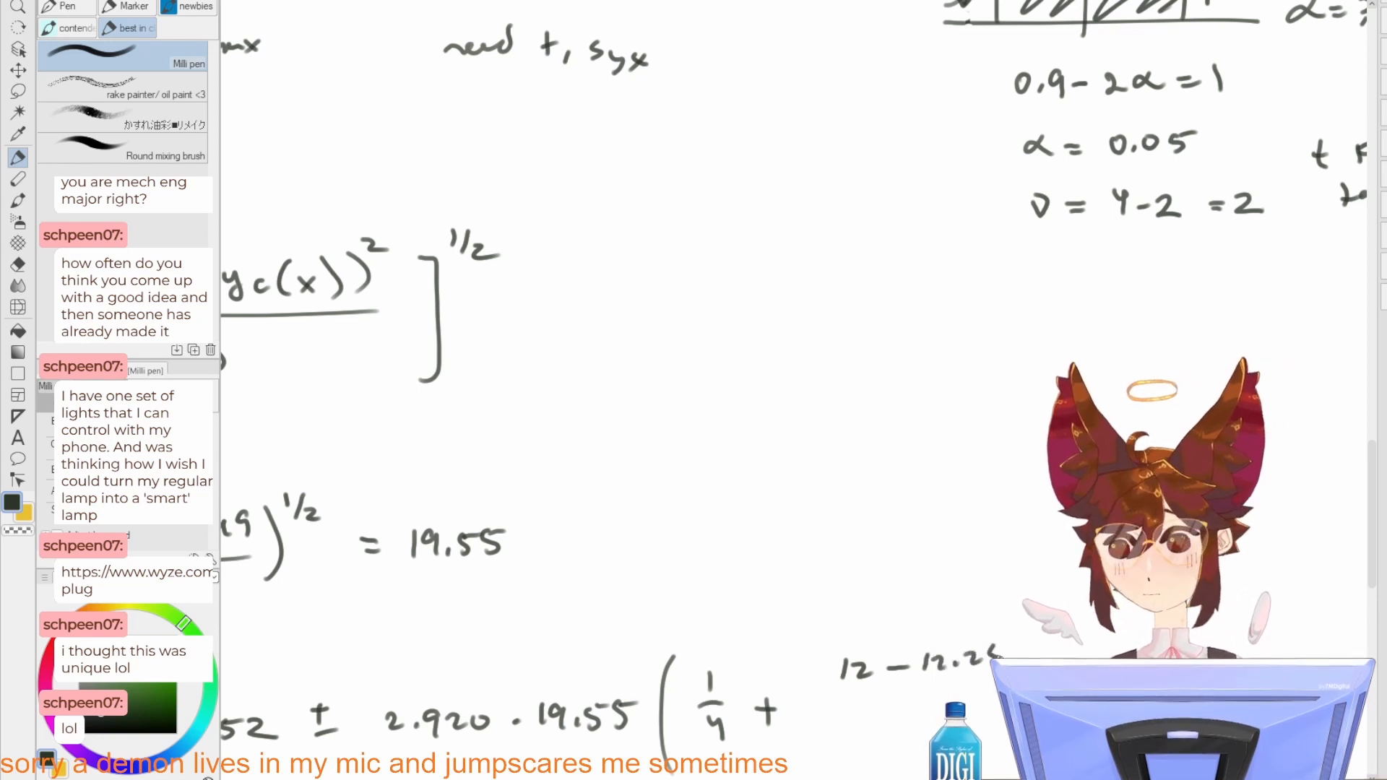
left_click_drag(1000, 657, 988, 664)
left_click_drag(994, 648, 1014, 646)
left_click_drag(938, 693, 963, 631)
left_click_drag(865, 638, 949, 635)
Step: Check the Σ(xi − x̄)² term in the known quantities and write "9.01" as the fraction's denominator
left_click_drag(902, 508, 907, 733)
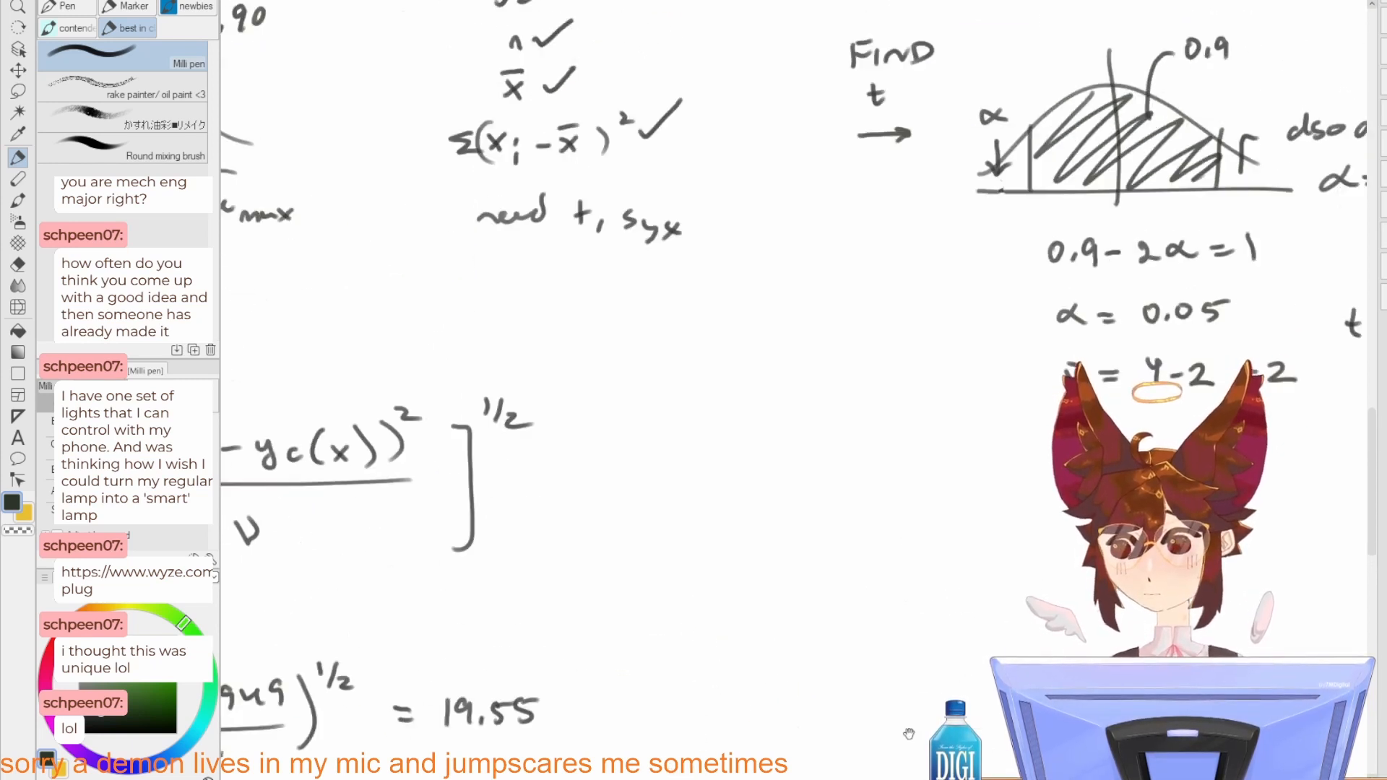
left_click_drag(894, 448, 884, 733)
left_click_drag(859, 553, 845, 600)
left_click_drag(823, 706, 825, 321)
mouse_move(877, 737)
left_mouse_down()
mouse_move(827, 457)
mouse_move(795, 410)
left_mouse_up()
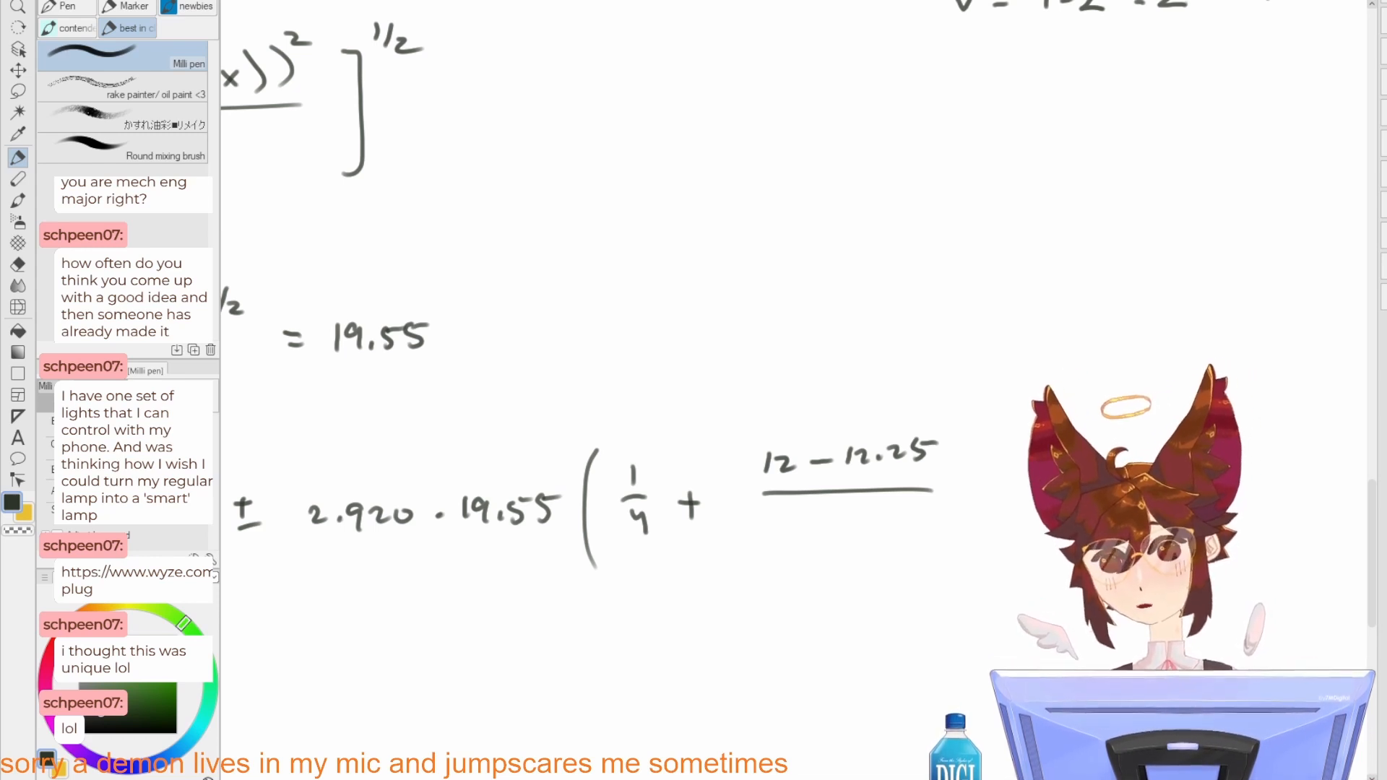
mouse_move(817, 518)
left_mouse_down()
mouse_move(807, 541)
mouse_move(836, 519)
left_mouse_up()
left_click(824, 535)
left_click_drag(853, 514, 855, 539)
Step: Close the μy12 expression with a tall parenthesis right after the fraction and add the exponent "1/2"
left_click_drag(968, 433, 989, 511)
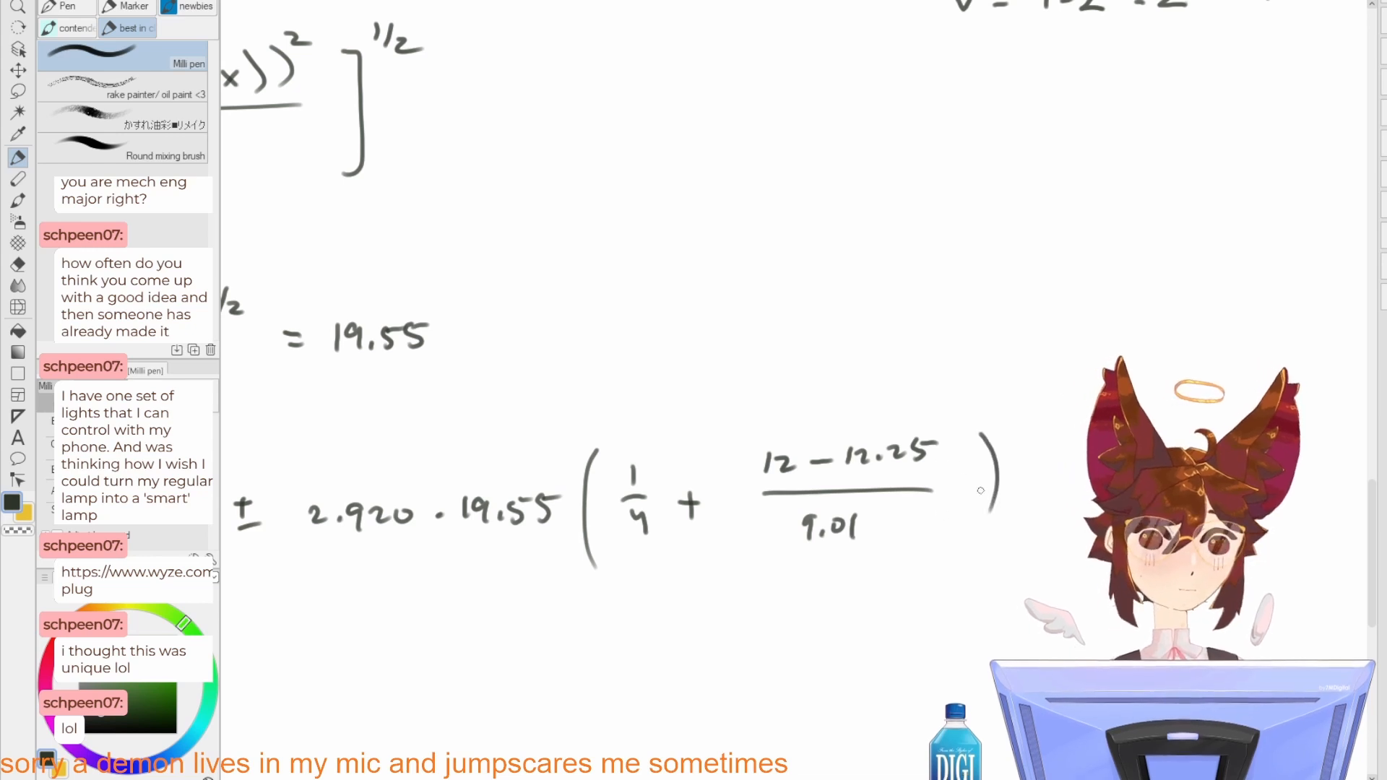
key("ctrl+z")
left_click_drag(957, 455, 953, 549)
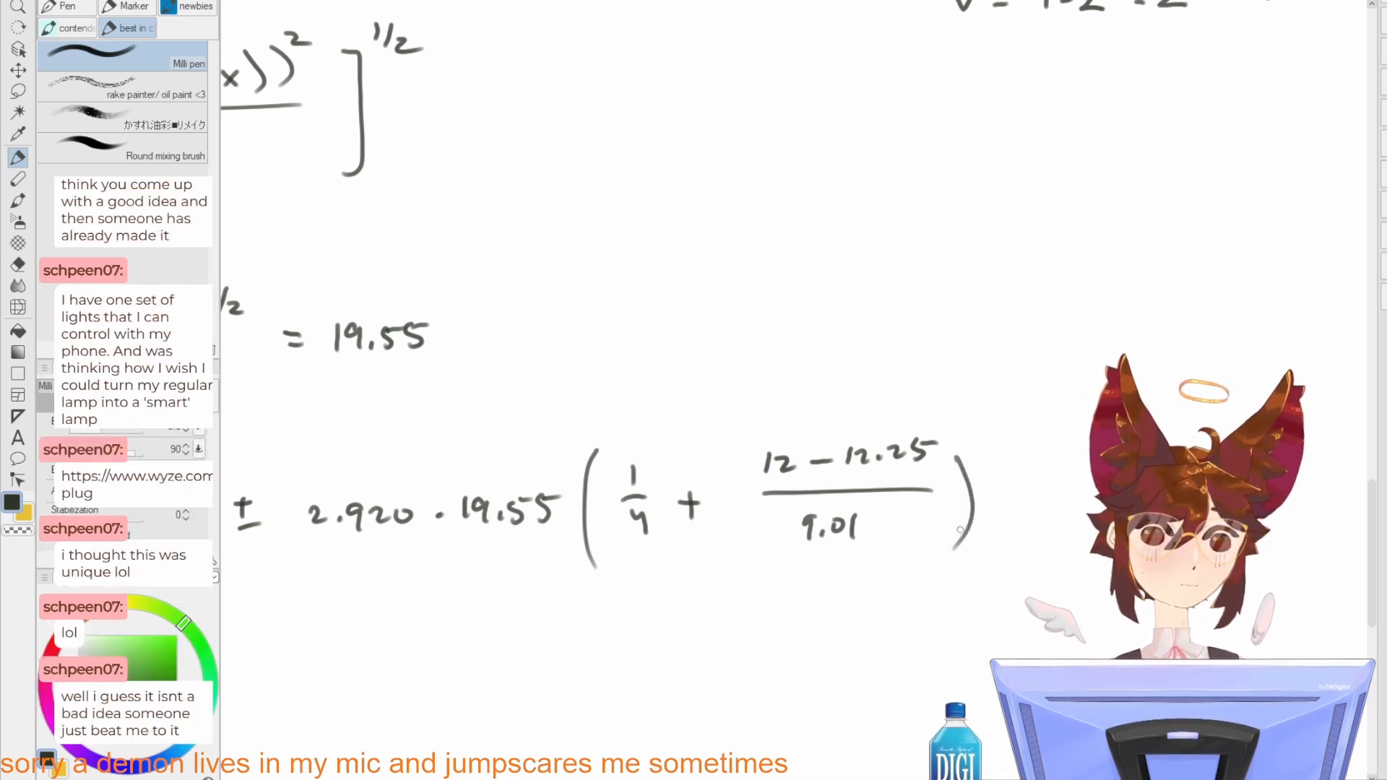
left_click_drag(982, 426, 994, 452)
left_click_drag(1002, 438, 1016, 452)
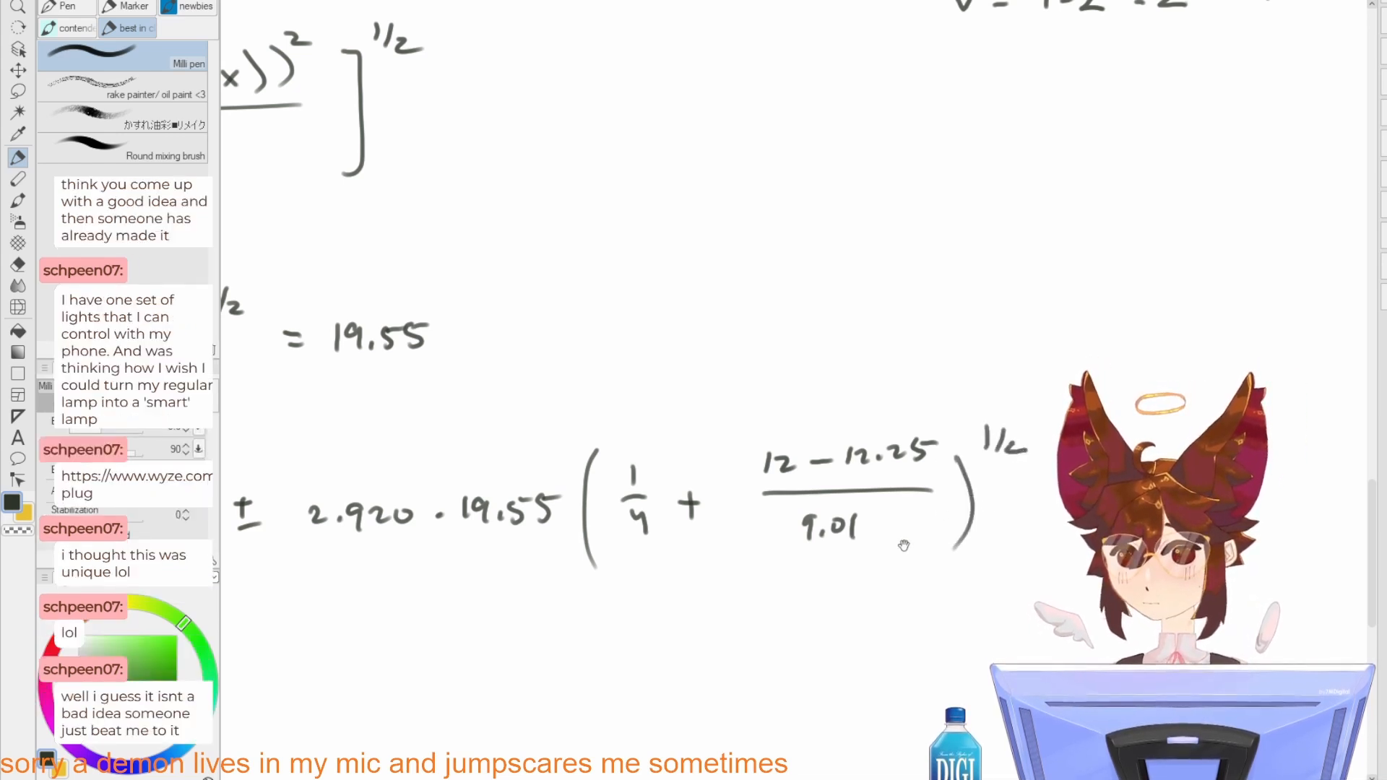
Step: Sketch a table lamp with a tapered shade, narrow stem and round base in the blank space below the μy12 line
left_click_drag(901, 544, 951, 455)
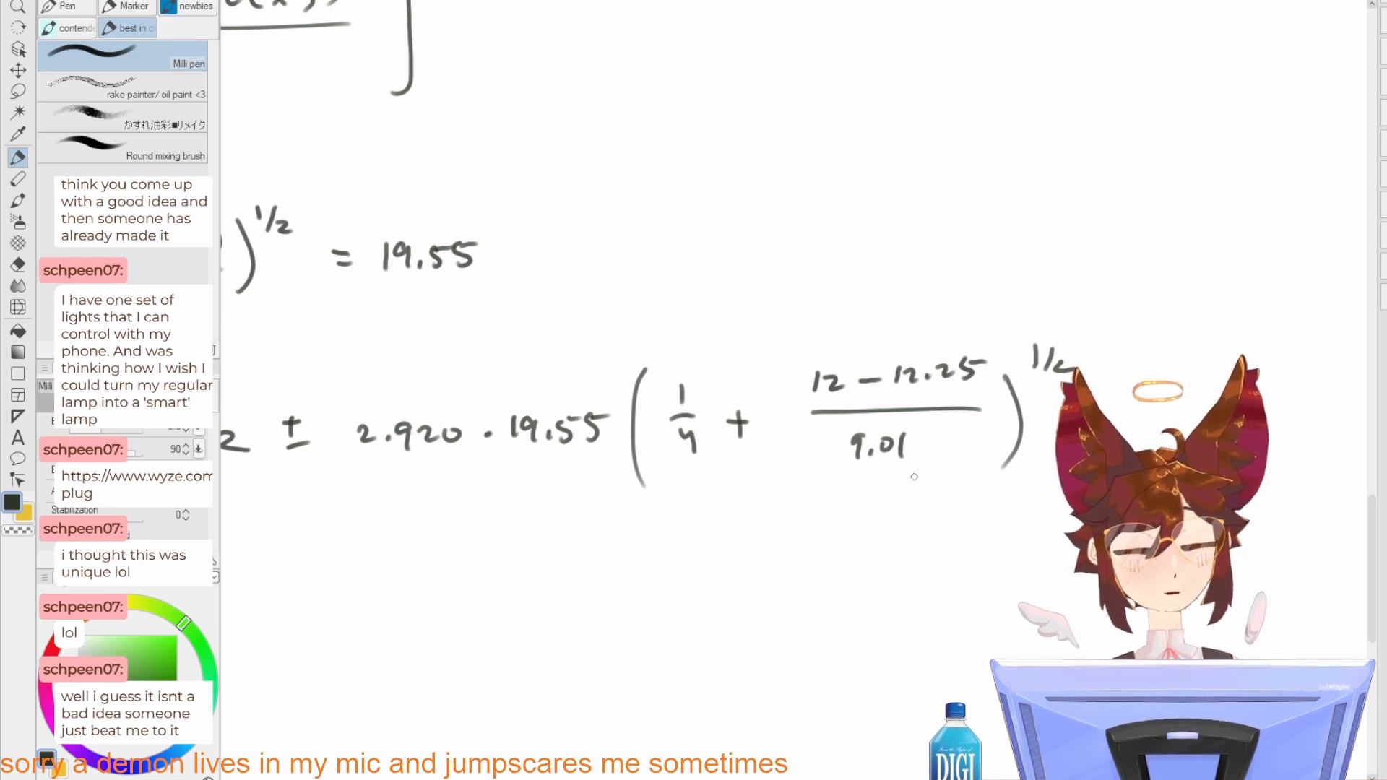
mouse_move(700, 595)
left_mouse_down()
mouse_move(759, 535)
mouse_move(731, 588)
mouse_move(751, 571)
left_mouse_up()
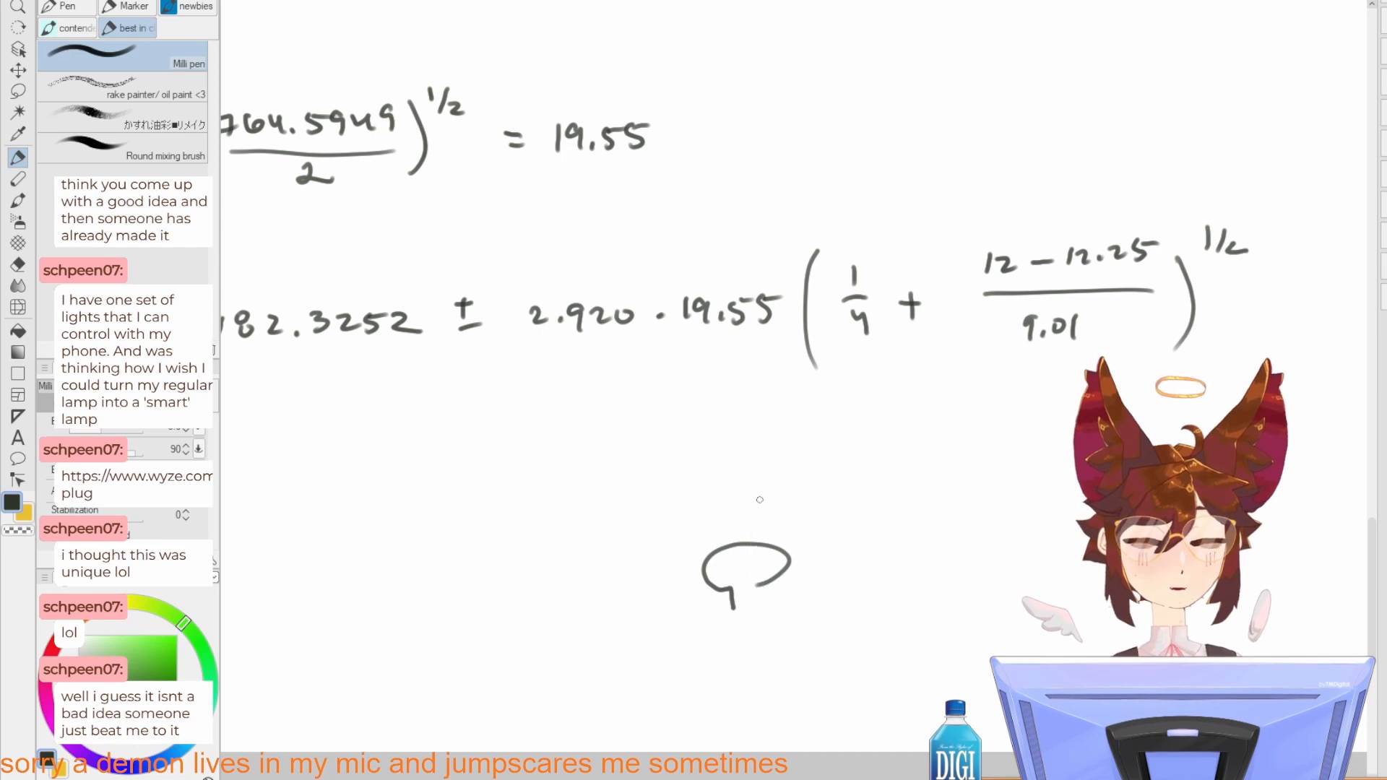
key("ctrl+z")
left_click_drag(741, 471, 715, 552)
mouse_move(733, 468)
left_mouse_down()
mouse_move(786, 460)
mouse_move(839, 534)
left_mouse_up()
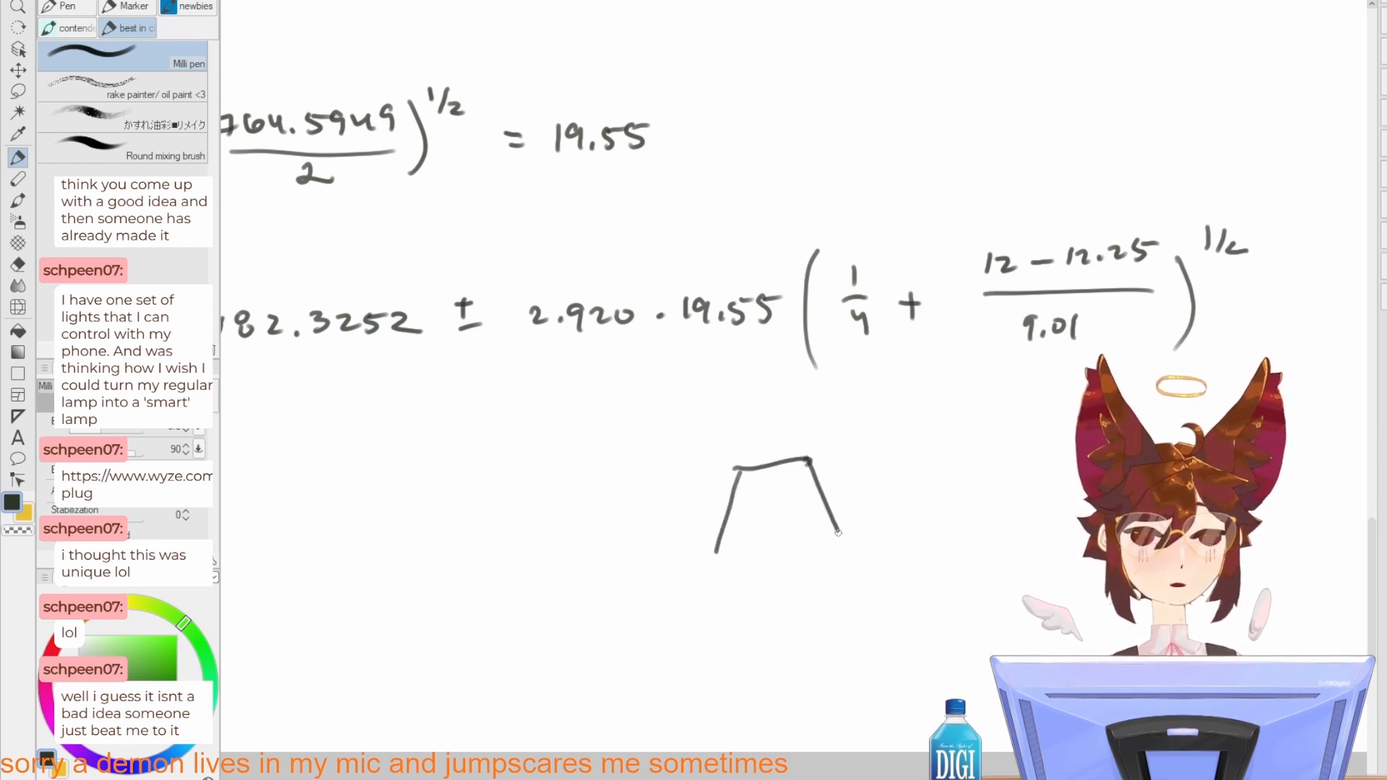
mouse_move(728, 560)
left_mouse_down()
mouse_move(831, 552)
mouse_move(764, 636)
left_mouse_up()
mouse_move(778, 557)
left_mouse_down()
mouse_move(779, 639)
mouse_move(736, 650)
mouse_move(816, 643)
mouse_move(731, 653)
mouse_move(812, 645)
left_mouse_up()
key("ctrl+z")
Step: Draw two asterisk bullets beside the lamp sketch and write "USE LAMP" after the first one
left_click_drag(951, 564, 881, 593)
mouse_move(868, 507)
left_mouse_down()
mouse_move(867, 526)
mouse_move(879, 517)
left_mouse_up()
left_click_drag(860, 512, 876, 525)
left_click_drag(869, 580, 830, 550)
left_click_drag(834, 543, 834, 567)
left_click_drag(823, 556, 843, 555)
left_click_drag(825, 548, 842, 563)
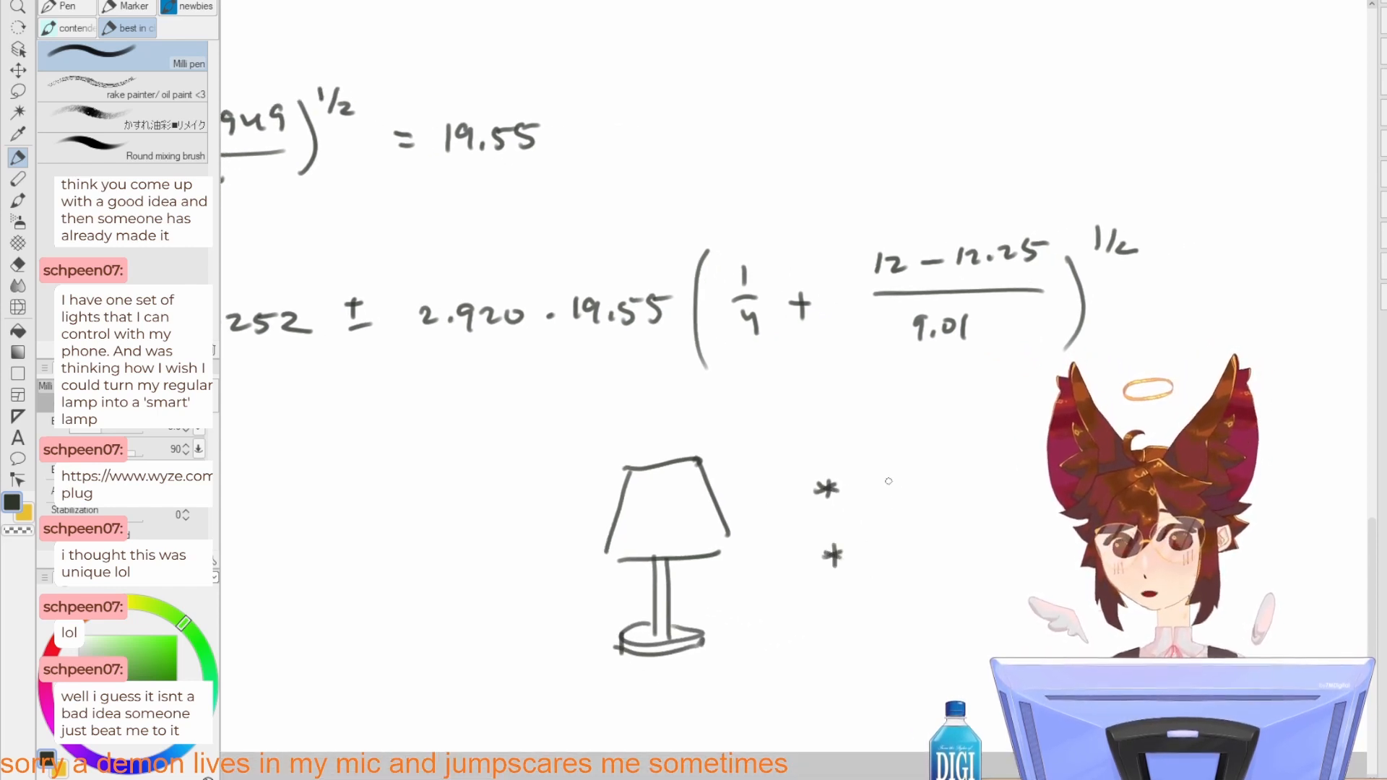
mouse_move(876, 475)
left_mouse_down()
mouse_move(897, 494)
mouse_move(1018, 476)
left_mouse_up()
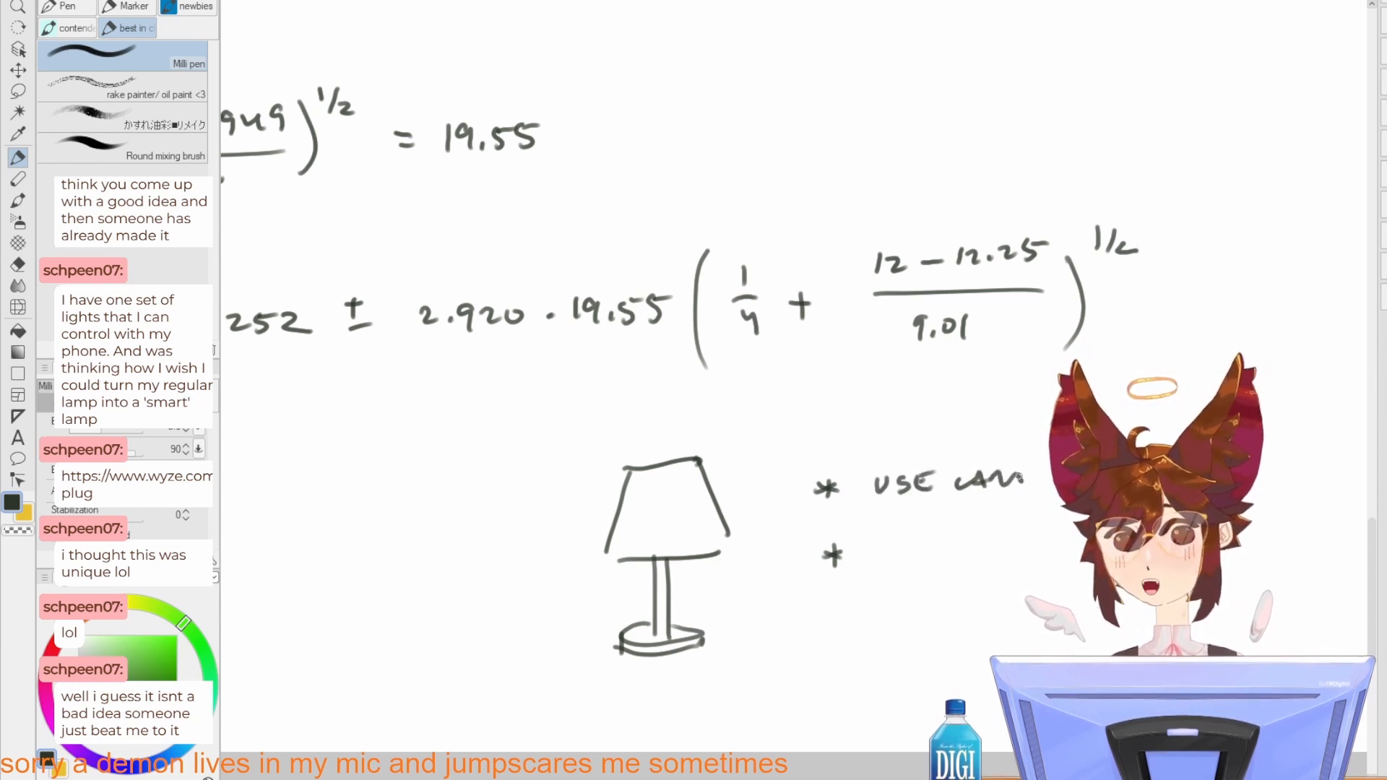
Step: Write "LOST" after the second bullet and add a third asterisk bullet beneath it
left_click_drag(870, 554, 884, 566)
left_click_drag(896, 552, 900, 549)
left_click_drag(931, 556, 933, 561)
left_click_drag(837, 615, 827, 632)
mouse_move(825, 624)
left_mouse_down()
mouse_move(891, 637)
mouse_move(858, 635)
left_mouse_up()
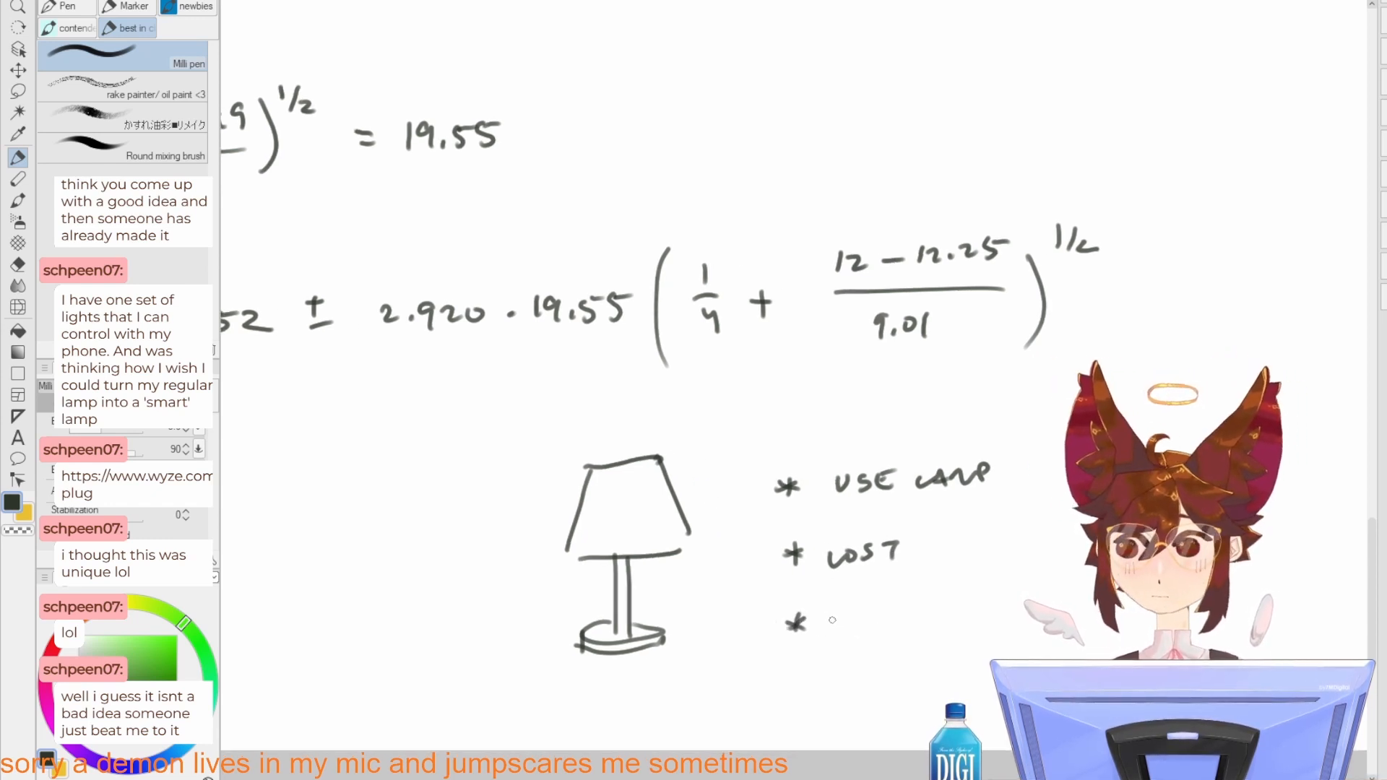
Step: Draw a tall curly brace alongside the bulleted lamp notes
left_click_drag(890, 535, 876, 555)
left_click_drag(1013, 488, 1008, 644)
key("ctrl+z")
left_click_drag(1015, 482, 1019, 606)
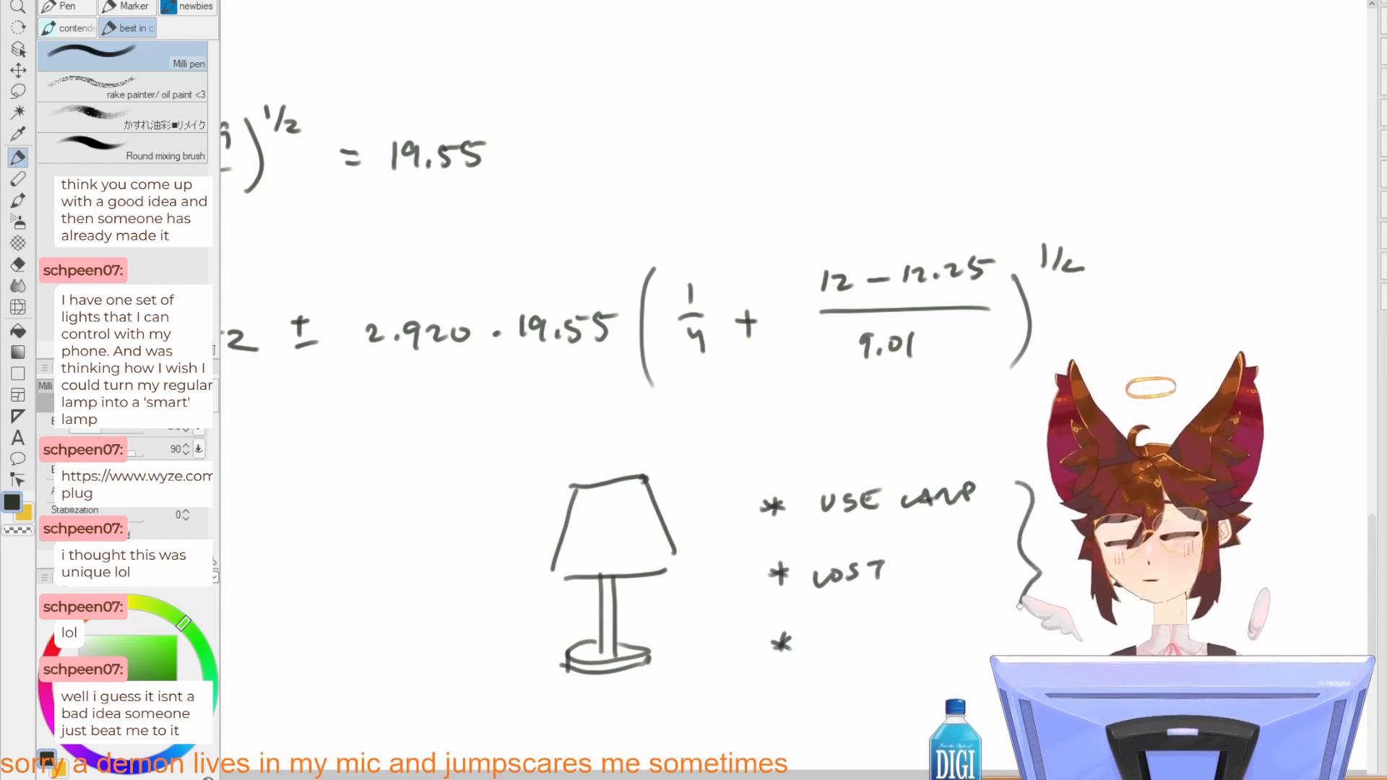
Step: Remove the brace, then add an oval opening and an inner edge line to the lampshade
left_click_drag(802, 577, 849, 563)
left_click_drag(624, 476, 693, 463)
key("ctrl+z")
key("ctrl+z")
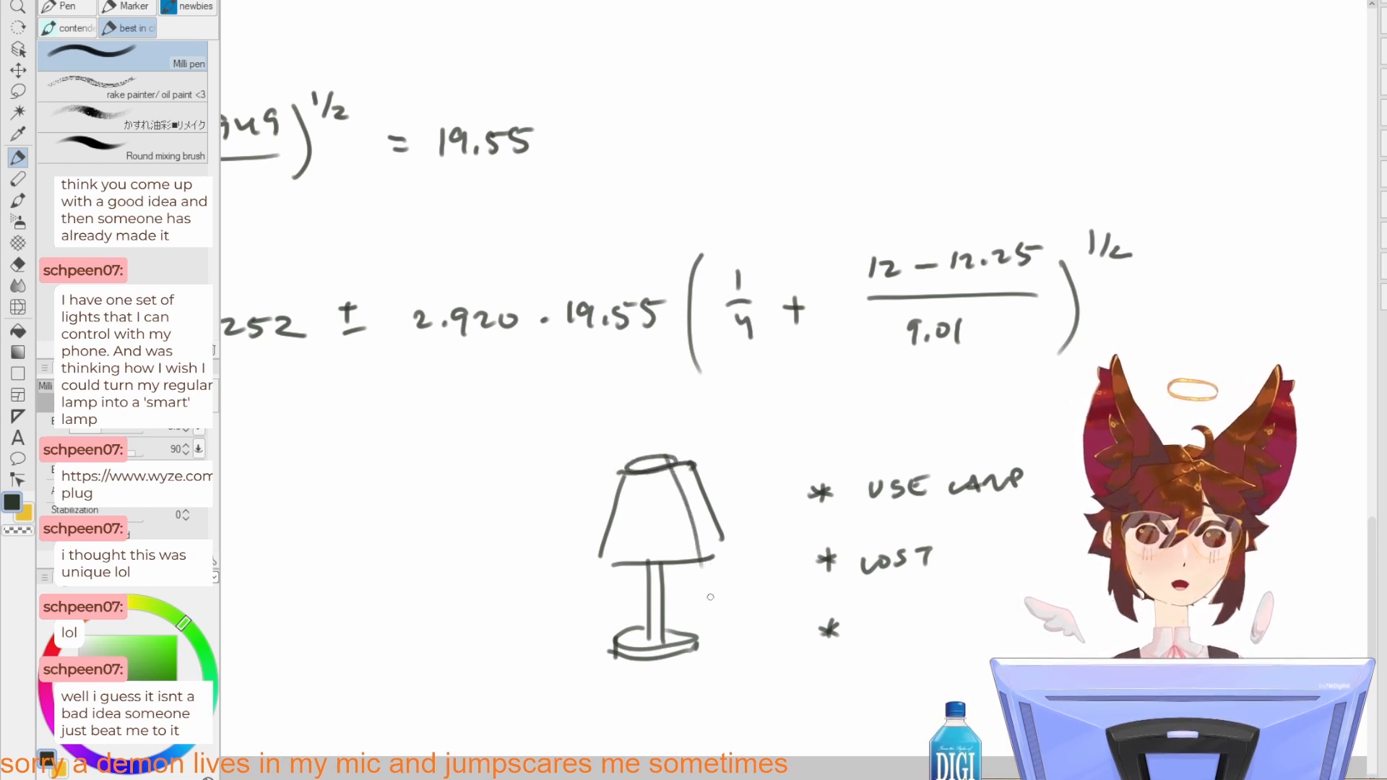
mouse_move(669, 463)
left_mouse_down()
mouse_move(701, 556)
mouse_move(700, 511)
mouse_move(708, 553)
mouse_move(717, 517)
left_mouse_up()
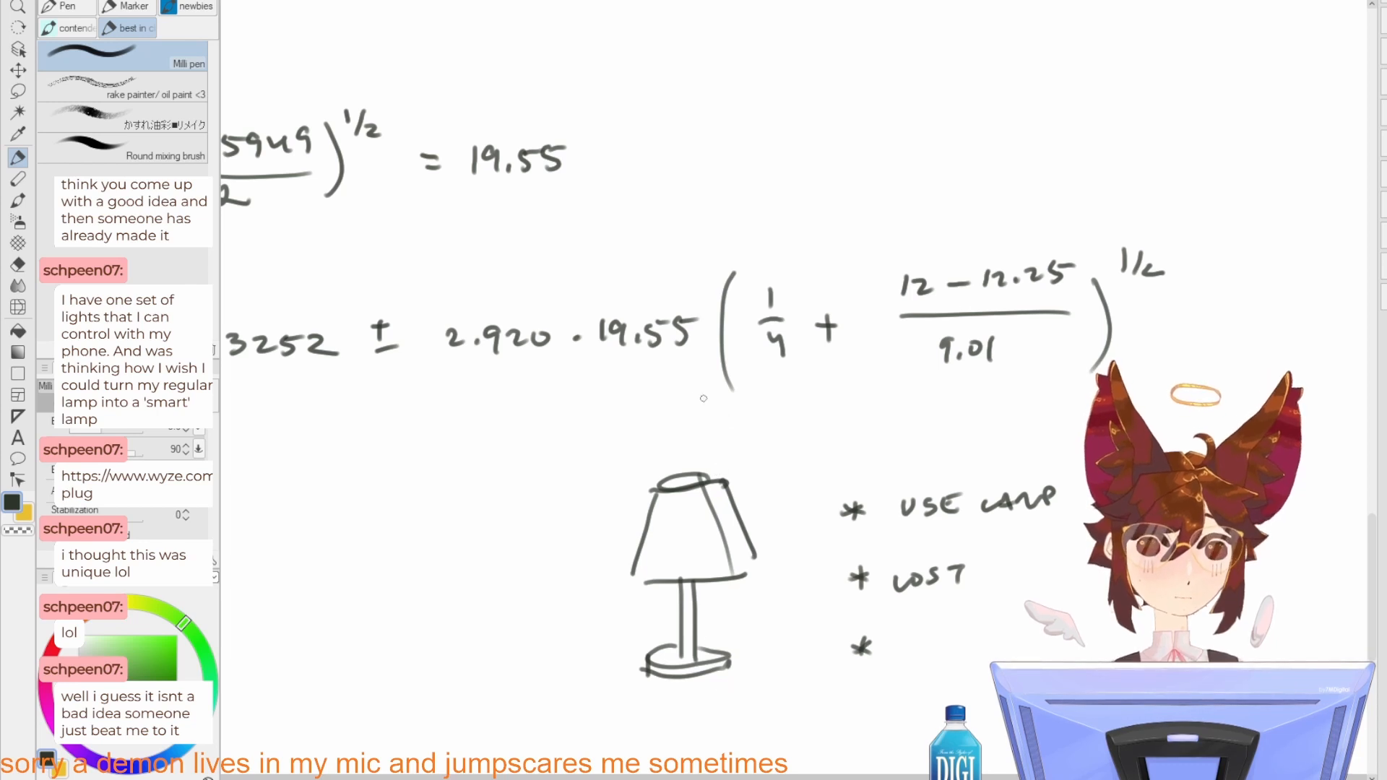
Step: Try out small add-on strokes above the lampshade and beside the lamp's base, undoing each attempt
left_click_drag(691, 432, 682, 476)
left_click_drag(695, 453, 683, 477)
key("ctrl+z")
key("ctrl+z")
key("ctrl+z")
mouse_move(726, 658)
left_mouse_down()
mouse_move(774, 625)
mouse_move(756, 649)
left_mouse_up()
key("ctrl+z")
key("ctrl+z")
mouse_move(754, 630)
left_mouse_down()
mouse_move(779, 645)
mouse_move(757, 651)
left_mouse_up()
key("ctrl+z")
key("ctrl+z")
key("ctrl+z")
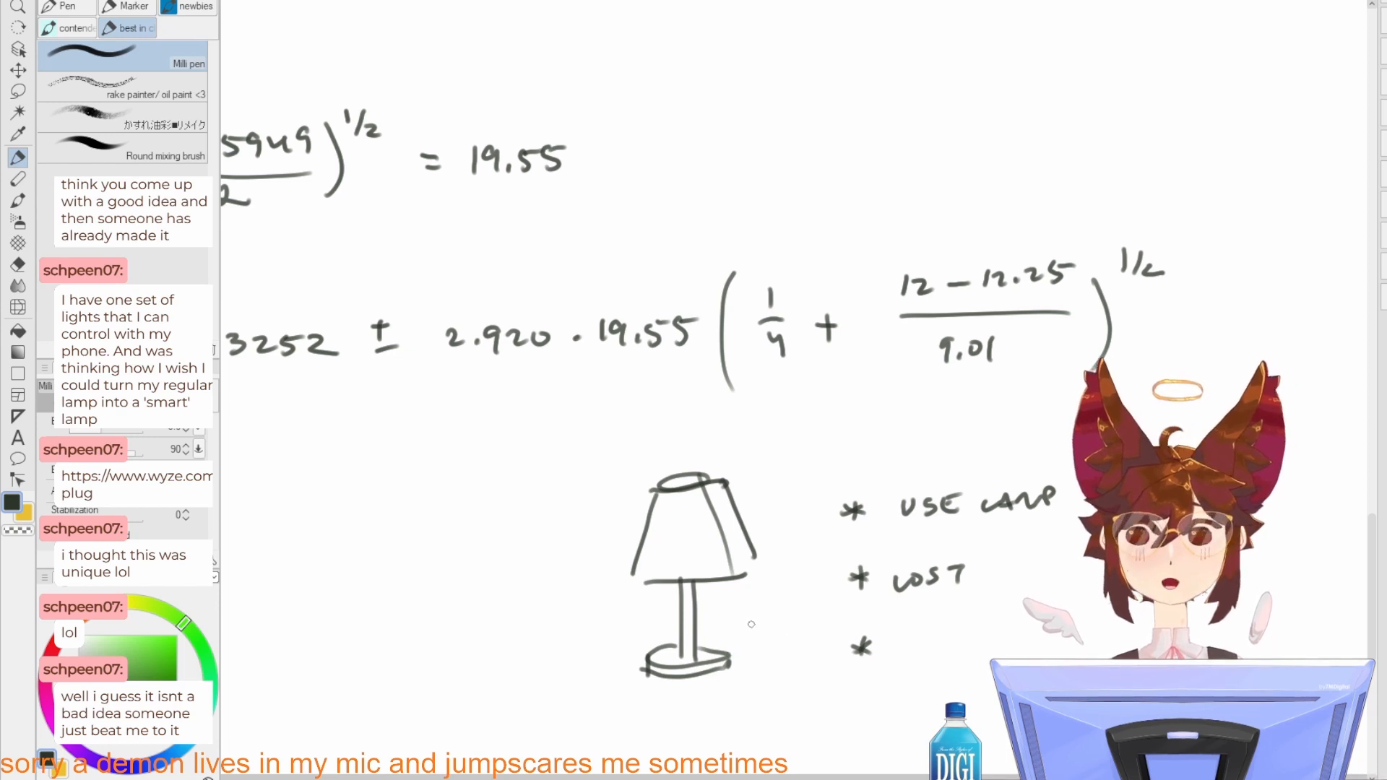
Step: Try a small square box on the lamp's stem and undo it
mouse_move(685, 599)
left_mouse_down()
mouse_move(686, 611)
mouse_move(704, 602)
mouse_move(694, 622)
left_mouse_up()
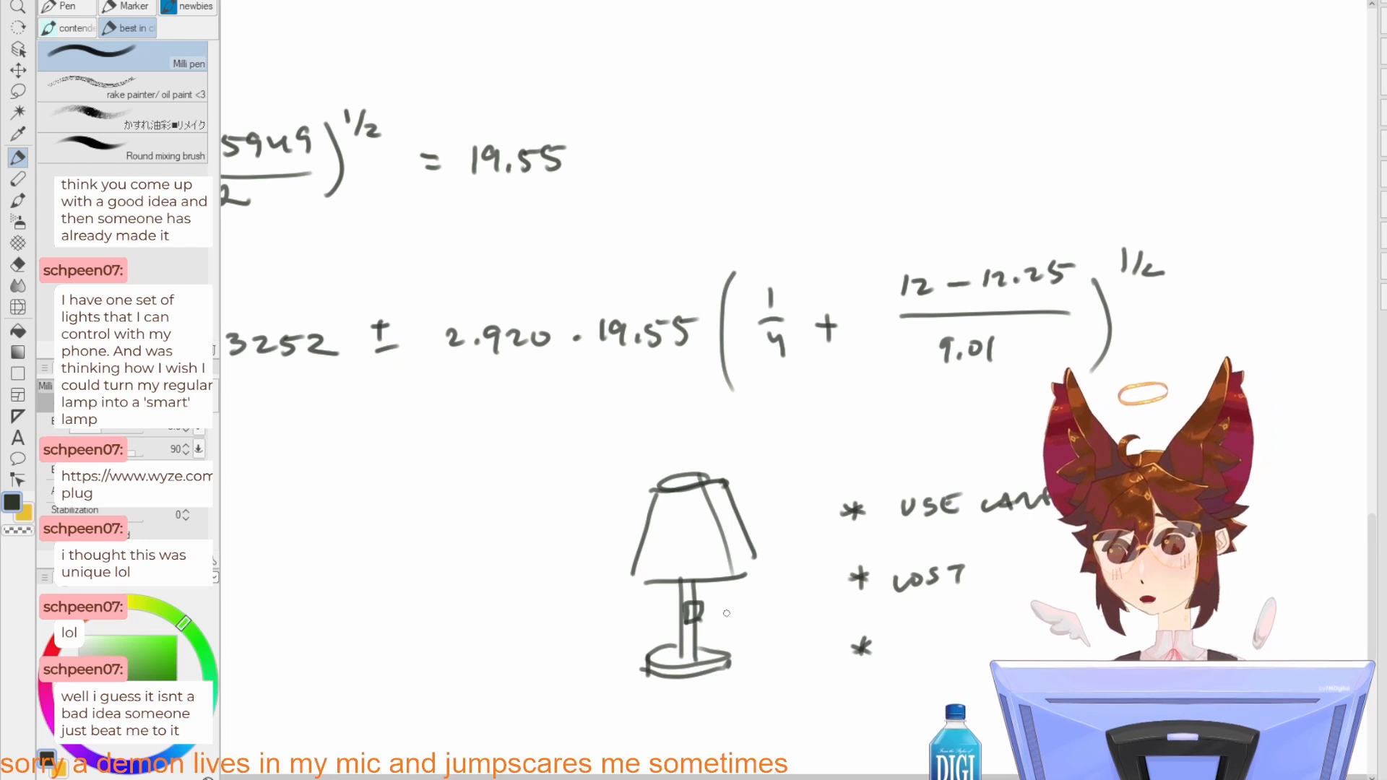
key("ctrl+z")
key("ctrl+z")
mouse_move(685, 614)
left_mouse_down()
mouse_move(703, 601)
mouse_move(685, 609)
left_mouse_up()
key("ctrl+z")
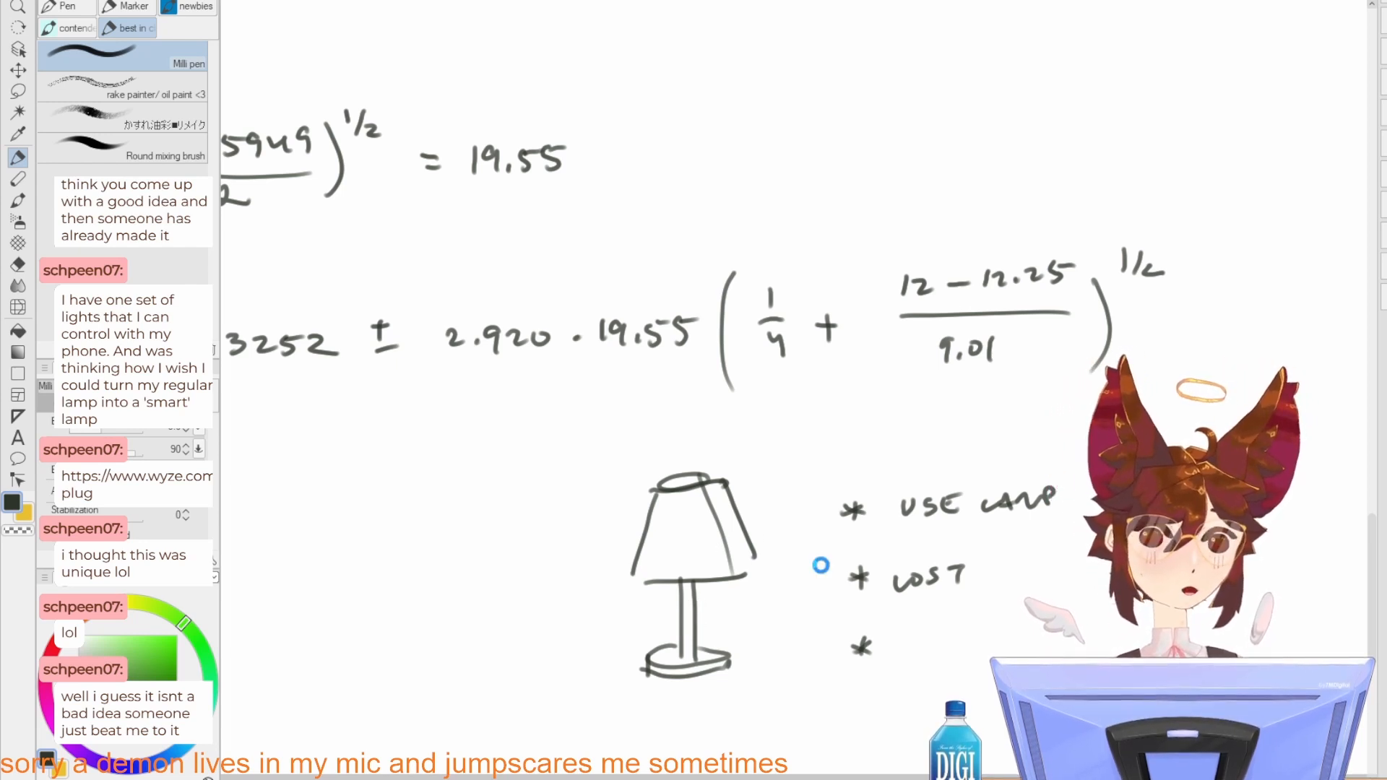
Step: Lasso the lamp sketch with its bulleted notes, delete everything inside and clear the selection
left_click_drag(817, 575, 804, 535)
key("m")
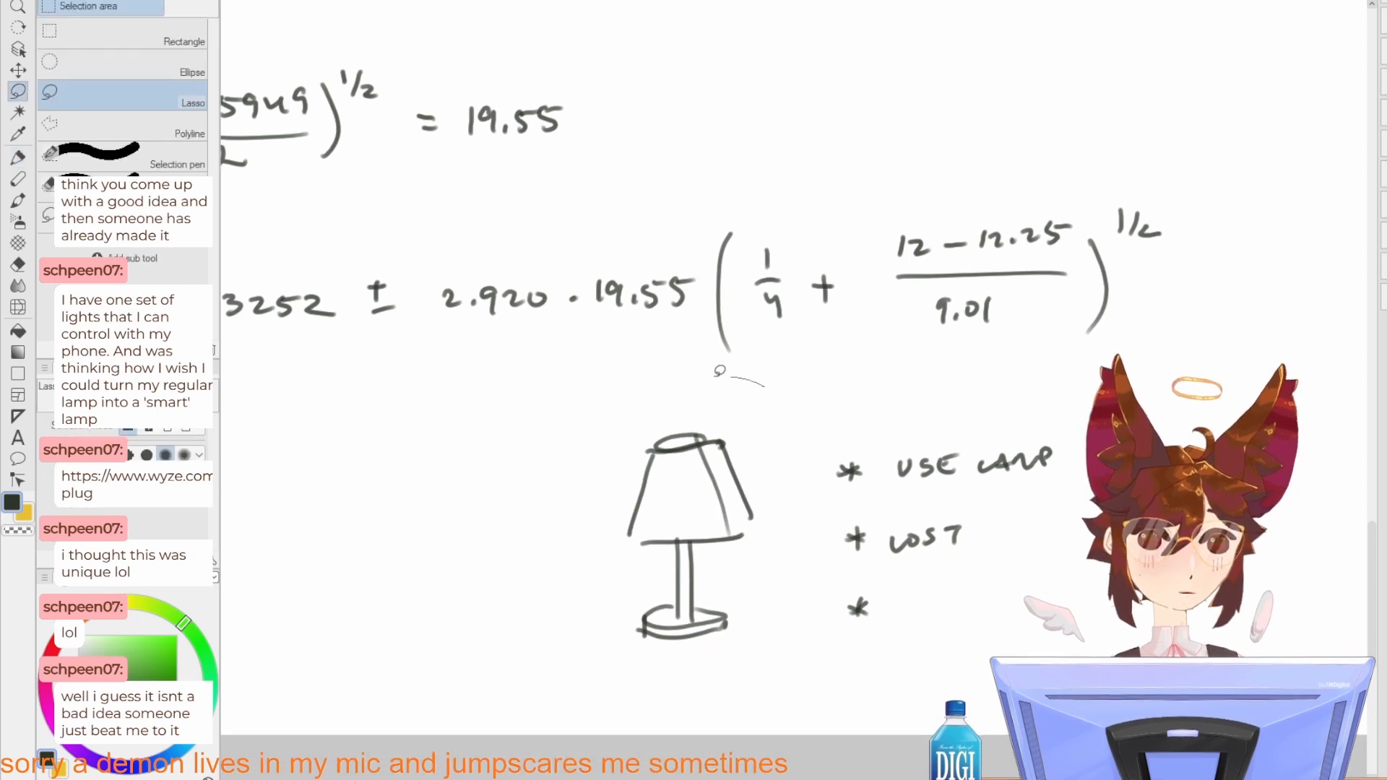
mouse_move(748, 377)
left_mouse_down()
mouse_move(831, 722)
mouse_move(746, 366)
left_mouse_up()
key("Delete")
key("ctrl+d")
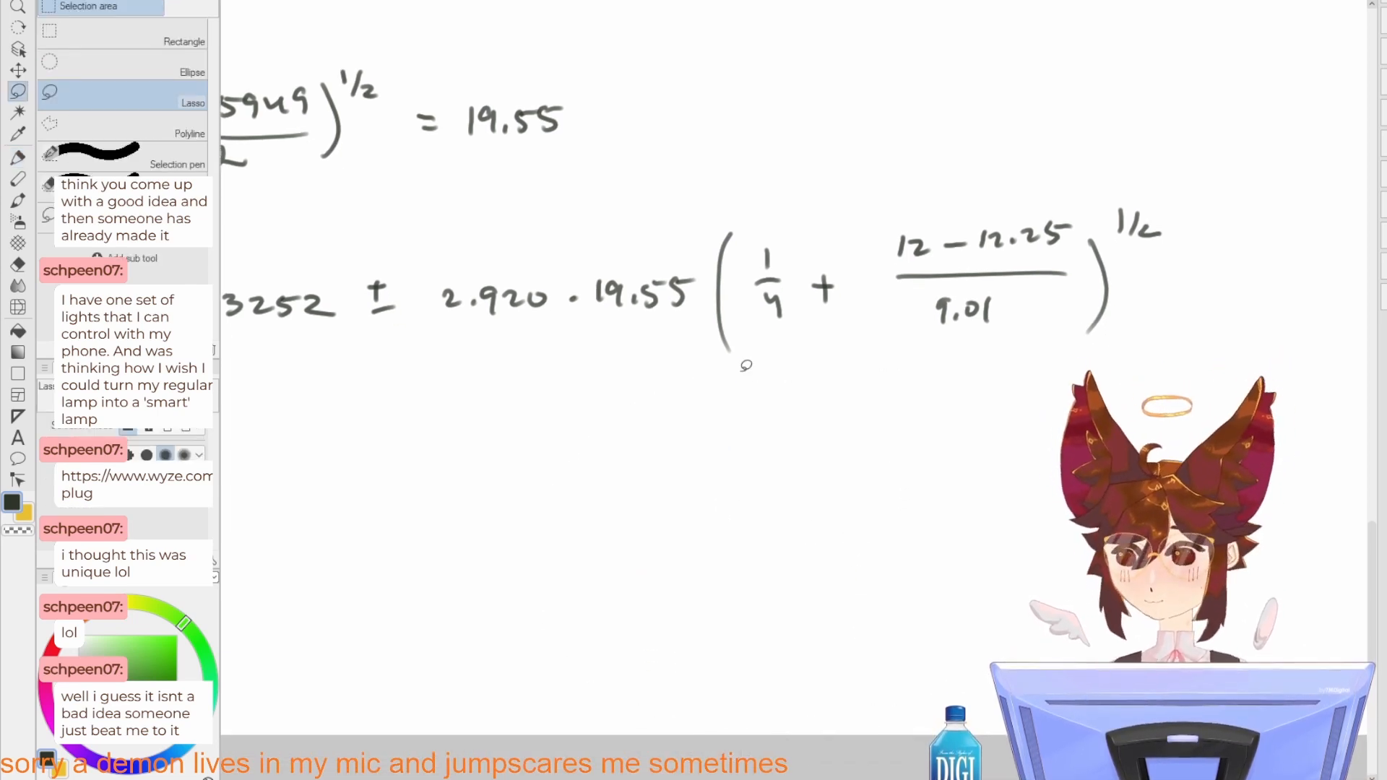
Step: Write "= 182.2325" with the Milli pen on a new line below the μy12 expression
left_click_drag(869, 441, 923, 551)
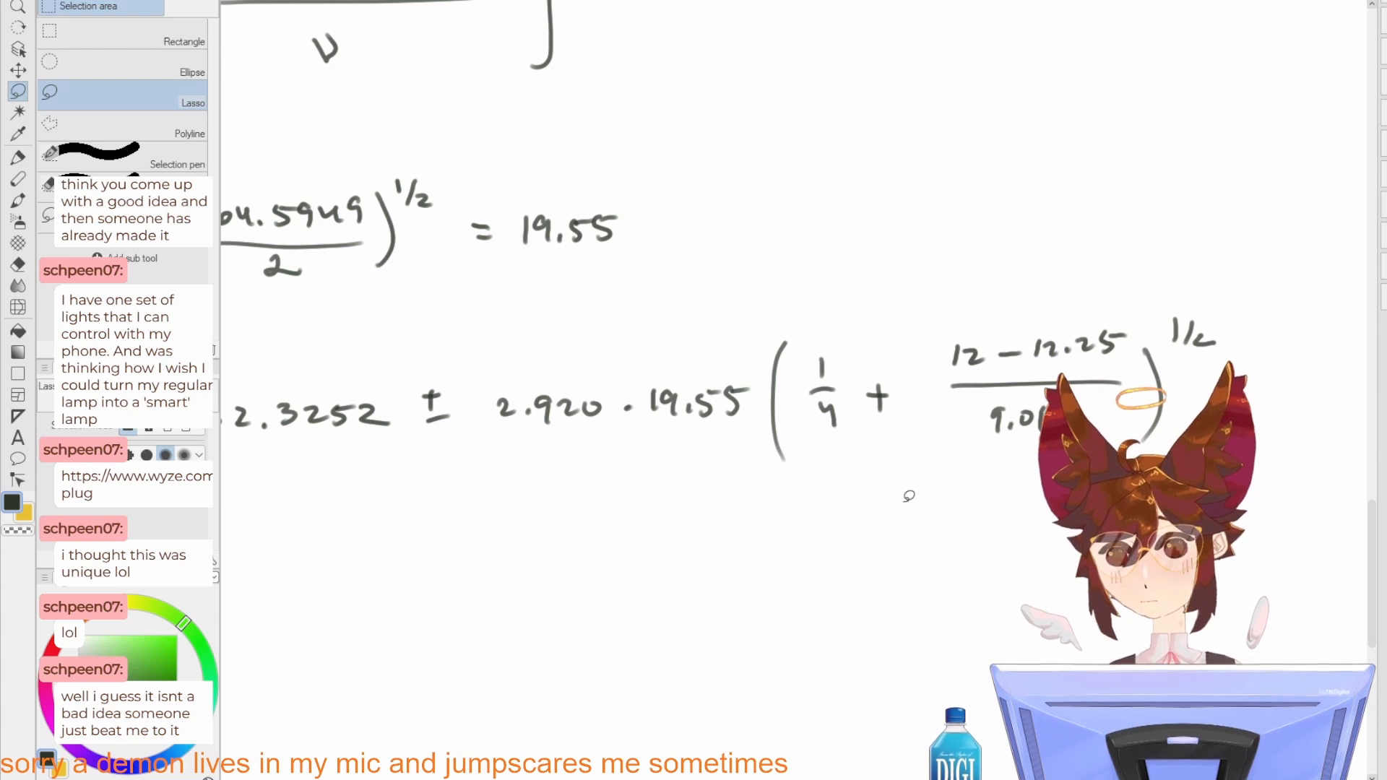
scroll(909, 496, "down", 2)
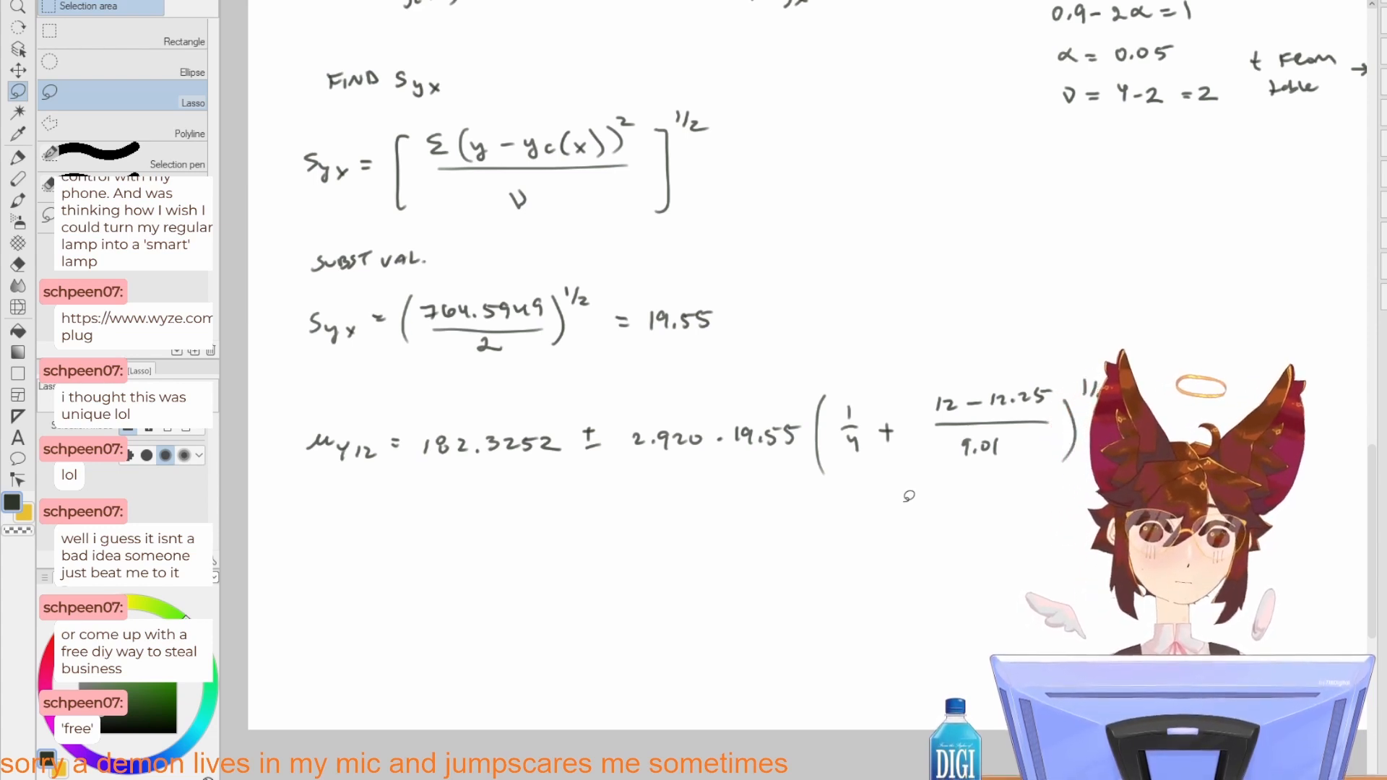
scroll(906, 498, "up", 2)
left_click_drag(677, 471, 954, 461)
left_click_drag(419, 549, 915, 497)
key("p")
mouse_move(602, 486)
left_mouse_down()
mouse_move(618, 484)
mouse_move(619, 502)
left_mouse_up()
left_click_drag(648, 476, 647, 504)
mouse_move(668, 474)
left_mouse_down()
mouse_move(672, 492)
mouse_move(818, 503)
left_mouse_up()
left_click(744, 496)
left_click_drag(838, 473, 866, 498)
left_click_drag(877, 464, 876, 497)
left_click_drag(879, 464, 907, 462)
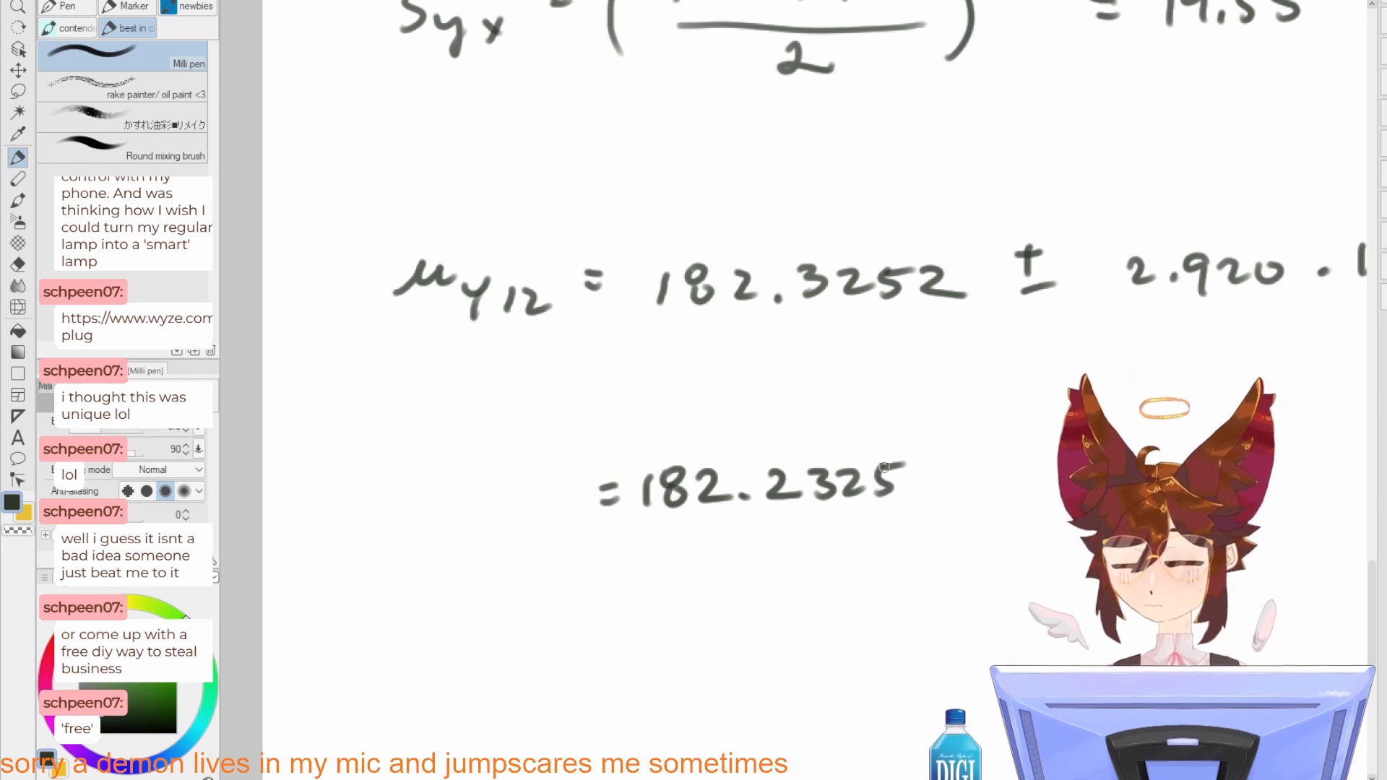
Step: Continue the line after 182.2325 with "± 26.912465" followed by an ellipsis
left_click_drag(938, 514, 772, 547)
mouse_move(815, 494)
left_mouse_down()
mouse_move(839, 492)
mouse_move(826, 515)
left_mouse_up()
left_click_drag(814, 530, 844, 528)
left_click_drag(904, 490, 933, 519)
mouse_move(952, 481)
left_mouse_down()
mouse_move(947, 508)
mouse_move(997, 499)
mouse_move(1024, 526)
left_mouse_up()
left_click(974, 511)
mouse_move(1058, 516)
left_mouse_down()
mouse_move(893, 544)
mouse_move(934, 546)
left_mouse_up()
mouse_move(964, 515)
left_mouse_down()
mouse_move(972, 538)
mouse_move(959, 533)
left_mouse_up()
left_click_drag(985, 515, 981, 548)
left_click_drag(985, 514, 1020, 511)
left_click_drag(1029, 529, 1047, 527)
left_click_drag(1031, 543, 1049, 541)
Step: Start the rounded result line with "= 1" and write "± 27" below the 26.912465 term
mouse_move(477, 621)
left_mouse_down()
mouse_move(681, 549)
mouse_move(491, 627)
left_mouse_up()
mouse_move(534, 601)
left_mouse_down()
mouse_move(535, 635)
mouse_move(565, 615)
left_mouse_up()
left_click_drag(577, 611, 575, 612)
key("ctrl+z")
key("ctrl+z")
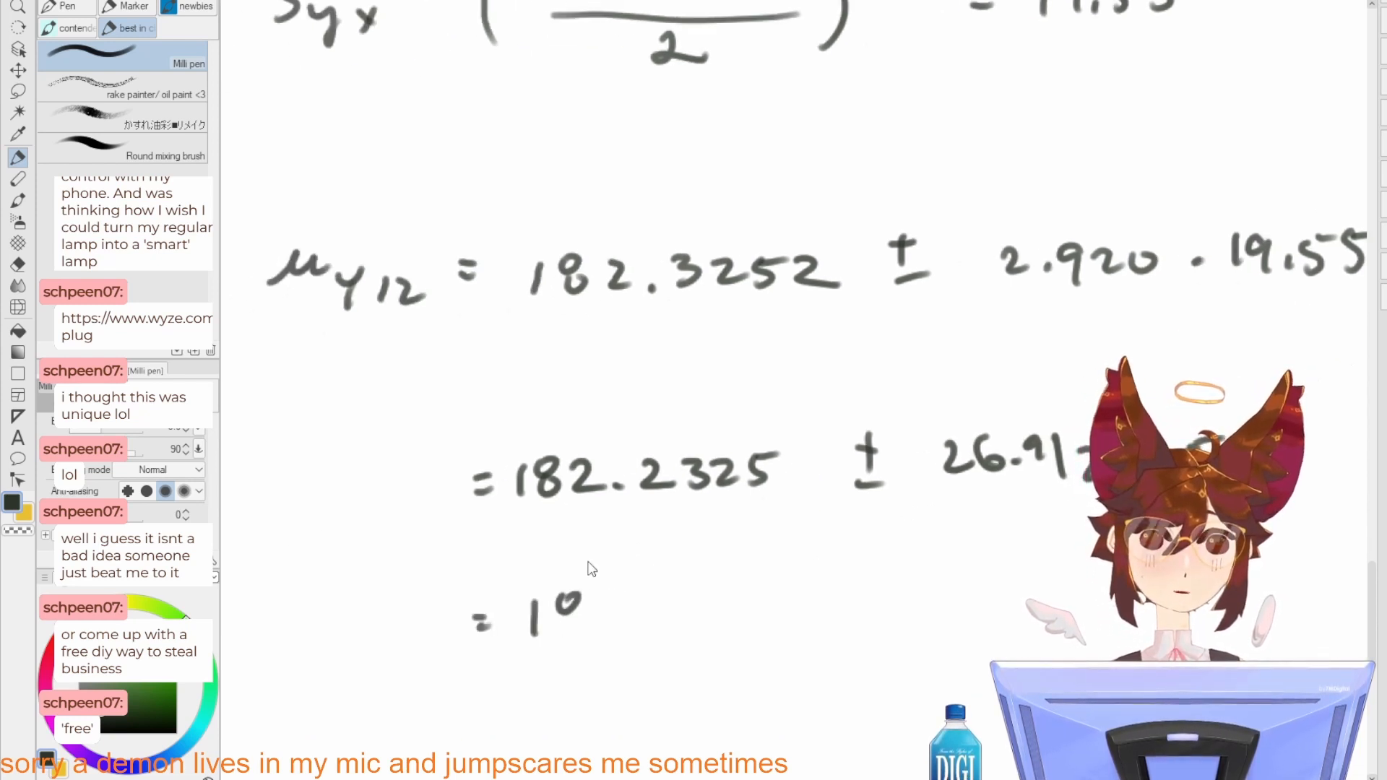
mouse_move(859, 603)
left_mouse_down()
mouse_move(881, 601)
mouse_move(871, 615)
left_mouse_up()
mouse_move(861, 630)
left_mouse_down()
mouse_move(931, 626)
mouse_move(968, 599)
mouse_move(976, 636)
left_mouse_up()
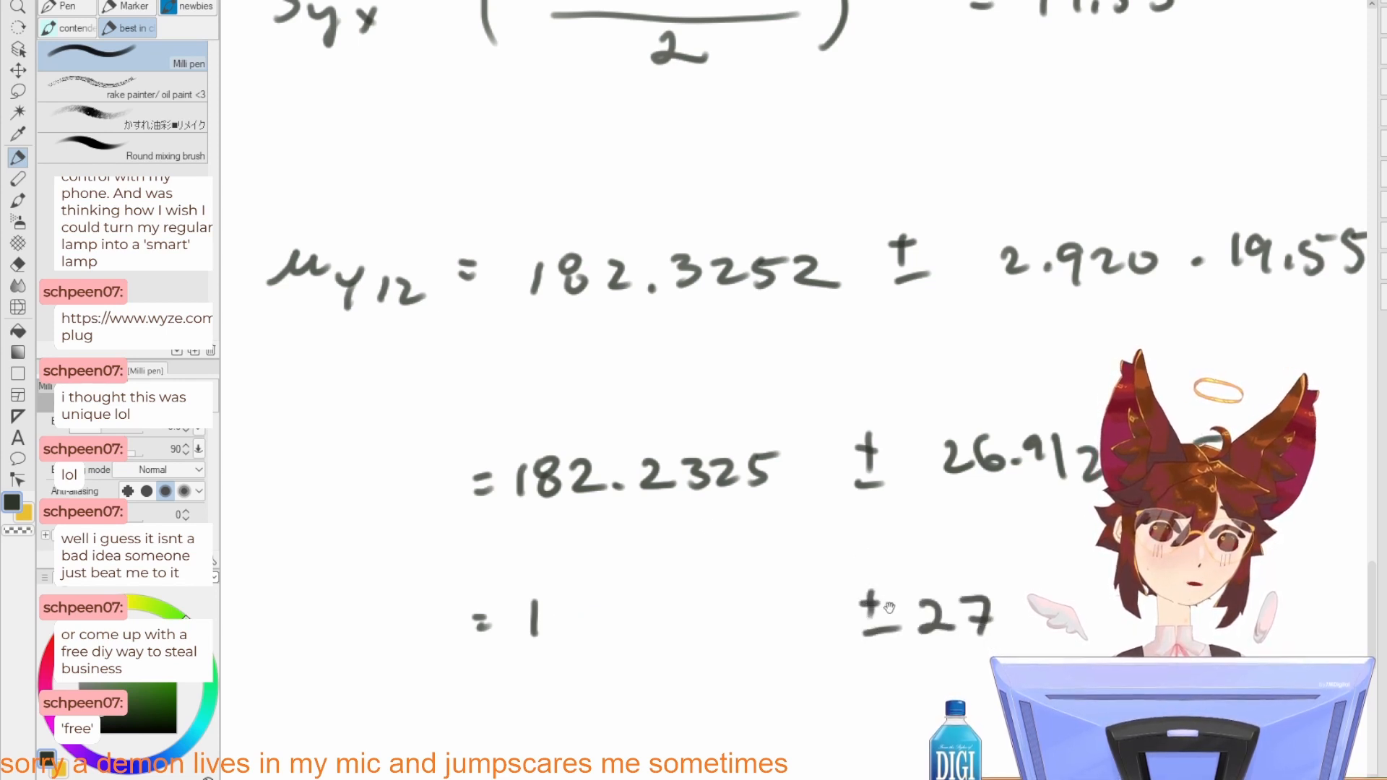
Step: Write "82" after the 1 on the last line to complete the rounded mean as 182
left_click_drag(744, 589, 770, 541)
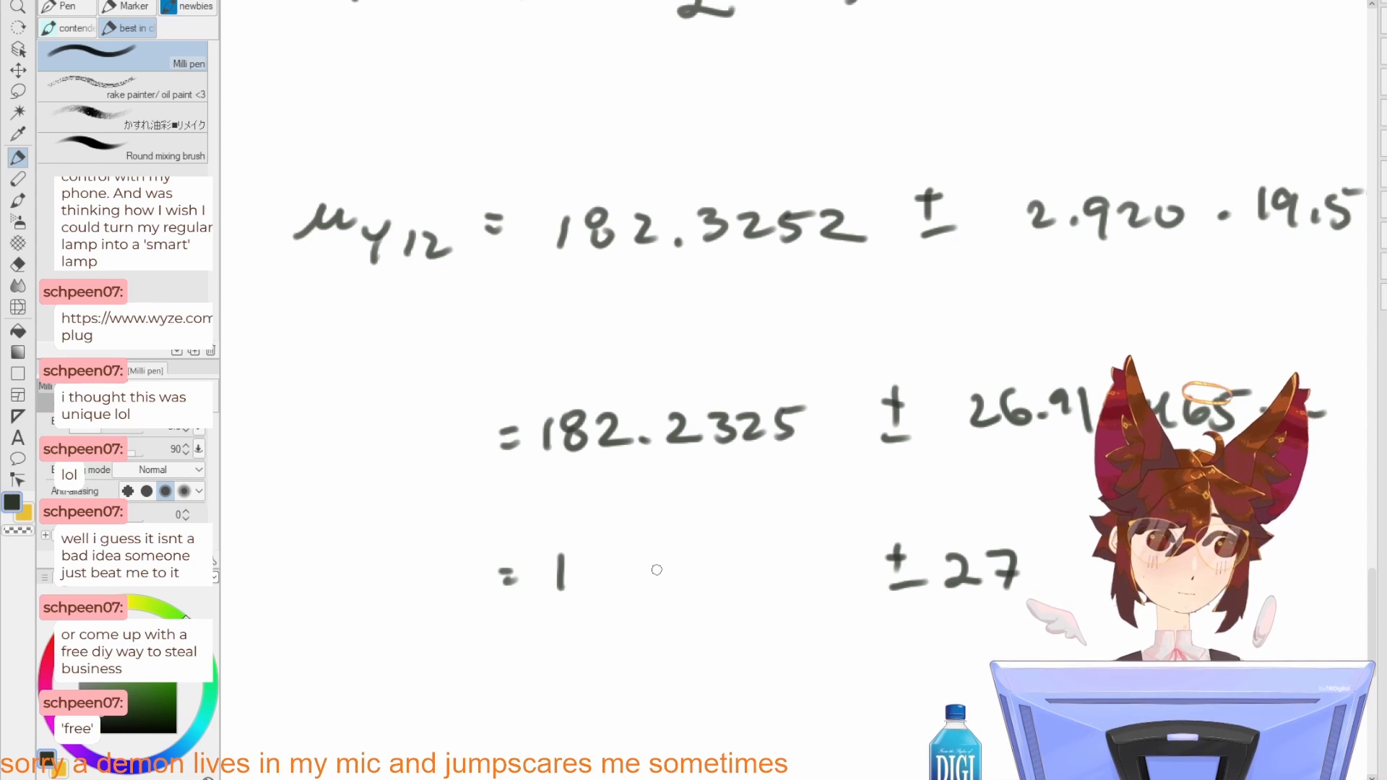
mouse_move(615, 566)
left_mouse_down()
mouse_move(658, 590)
mouse_move(697, 589)
left_mouse_up()
key("ctrl+z")
key("ctrl+z")
key("ctrl+z")
mouse_move(612, 546)
left_mouse_down()
mouse_move(605, 558)
mouse_move(680, 576)
mouse_move(711, 564)
mouse_move(682, 572)
left_mouse_up()
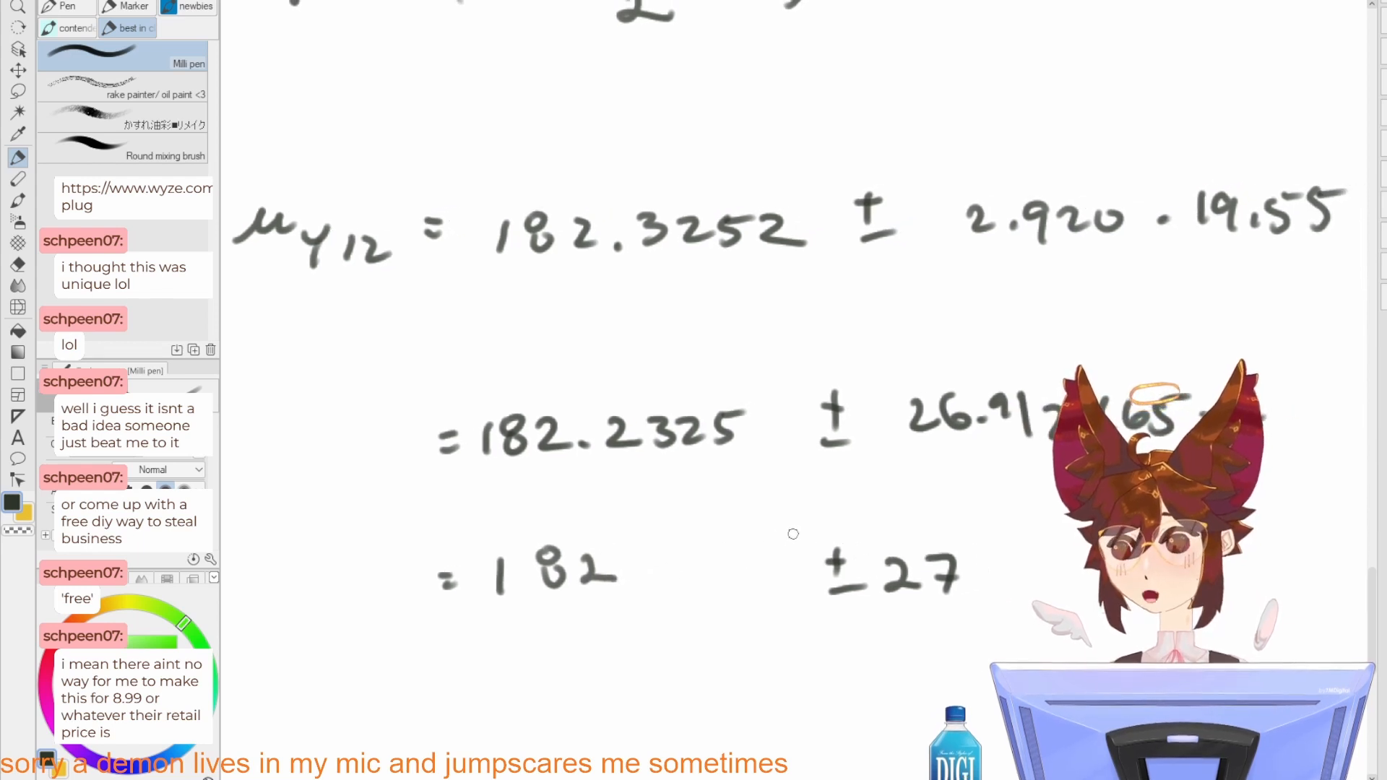
Step: Lasso "± 27", move it close to 182 on the same line and clear the selection
key("m")
left_click_drag(857, 519, 816, 521)
key("ctrl+t")
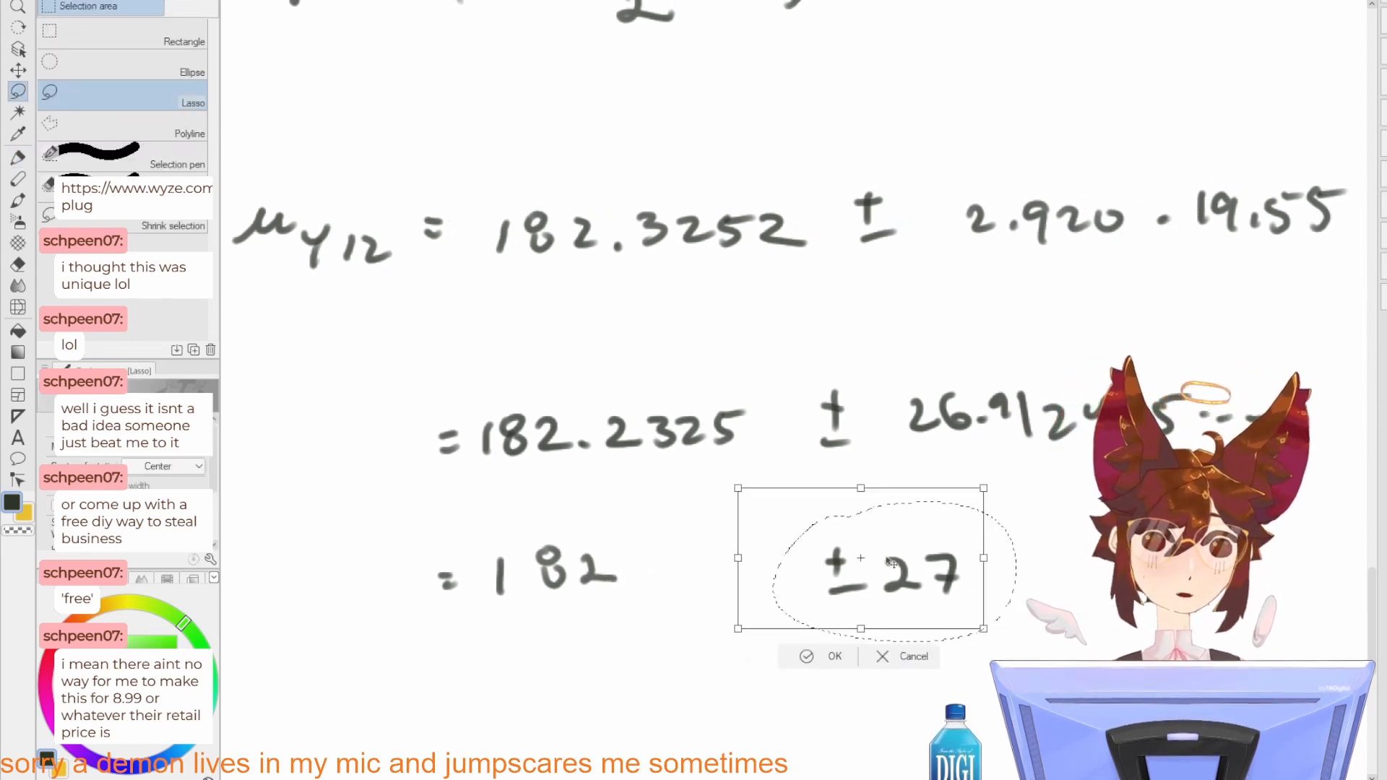
left_click_drag(932, 575, 777, 570)
key("Return")
key("ctrl+d")
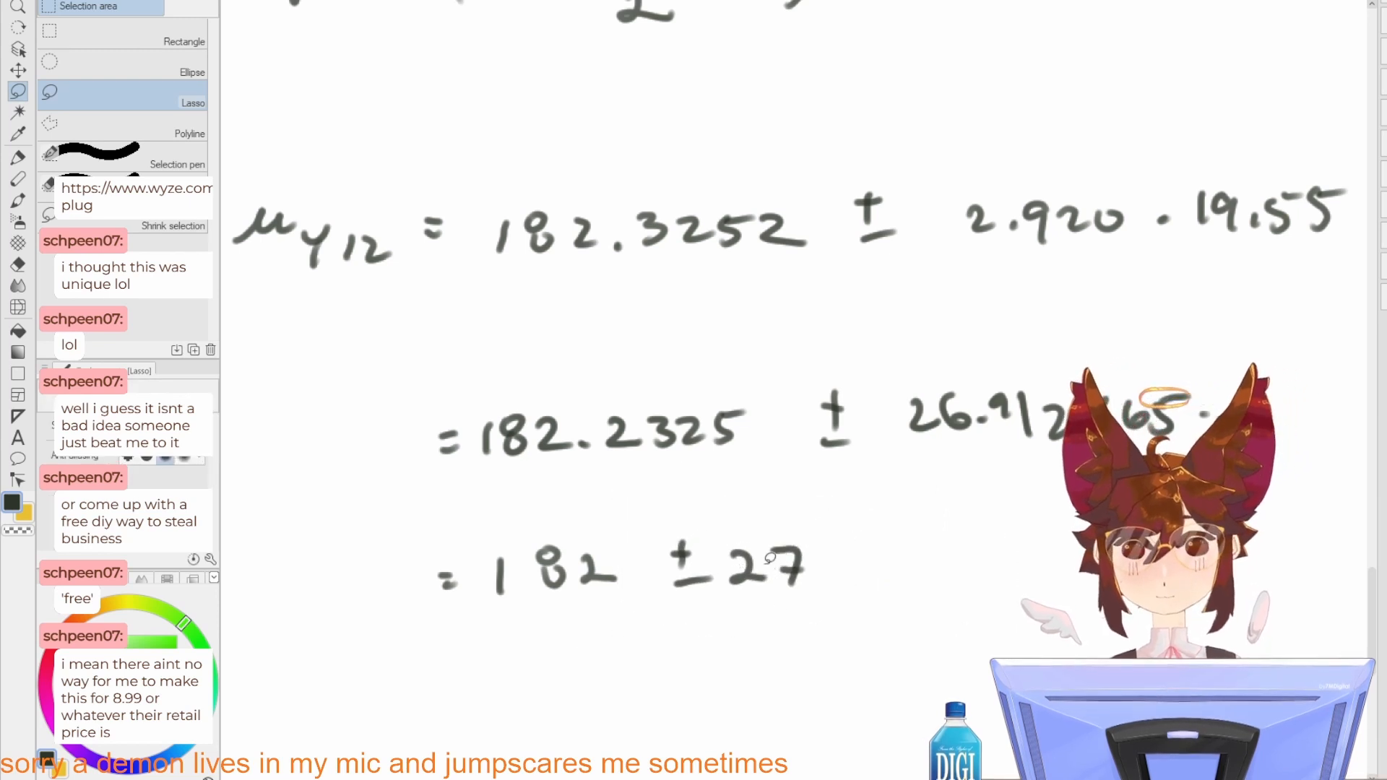
Step: Sketch a tall narrow block in the empty area of the page below the fraction over 9.01
scroll(770, 560, "down", 2)
scroll(770, 560, "down", 1)
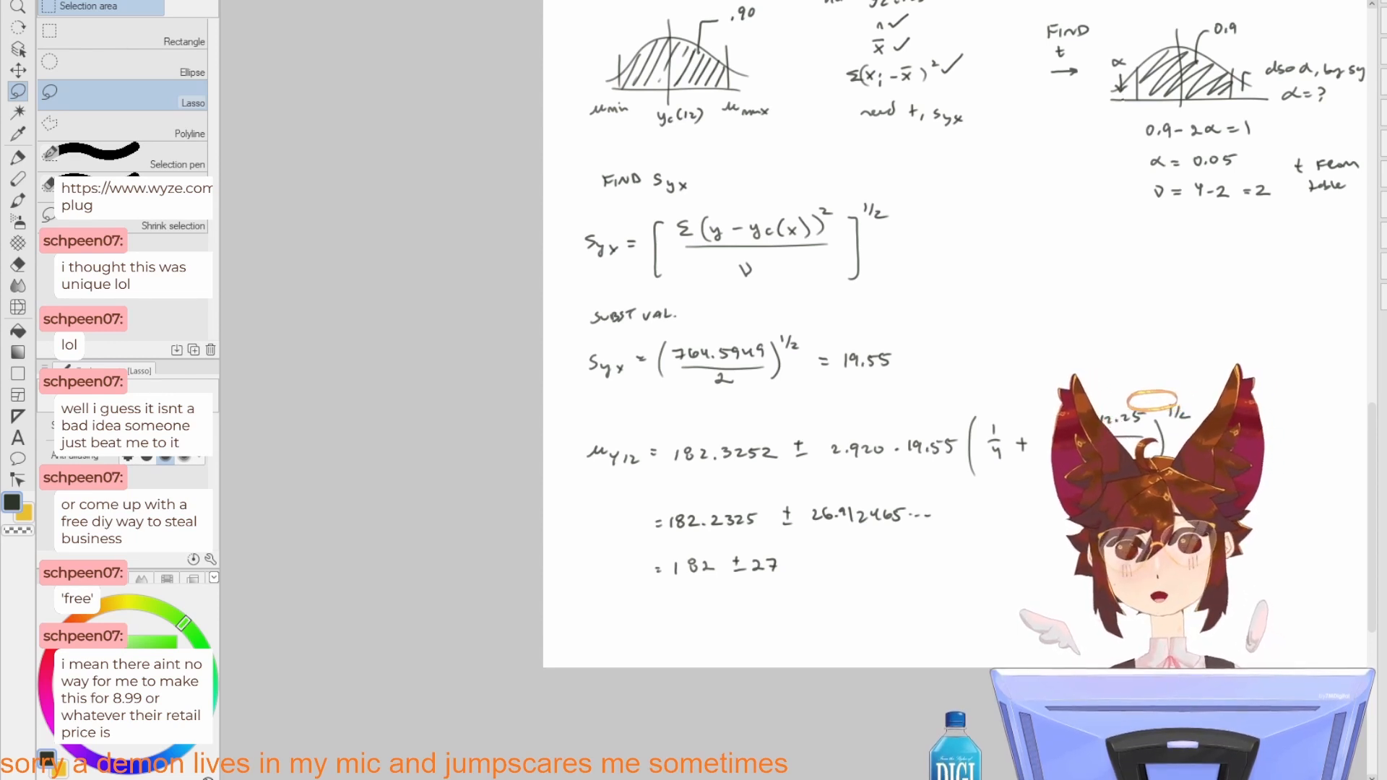
scroll(655, 347, "up", 3)
mouse_move(884, 437)
left_mouse_down()
mouse_move(845, 417)
mouse_move(816, 360)
mouse_move(614, 273)
left_mouse_up()
left_click_drag(798, 421, 860, 429)
left_click_drag(805, 503, 763, 359)
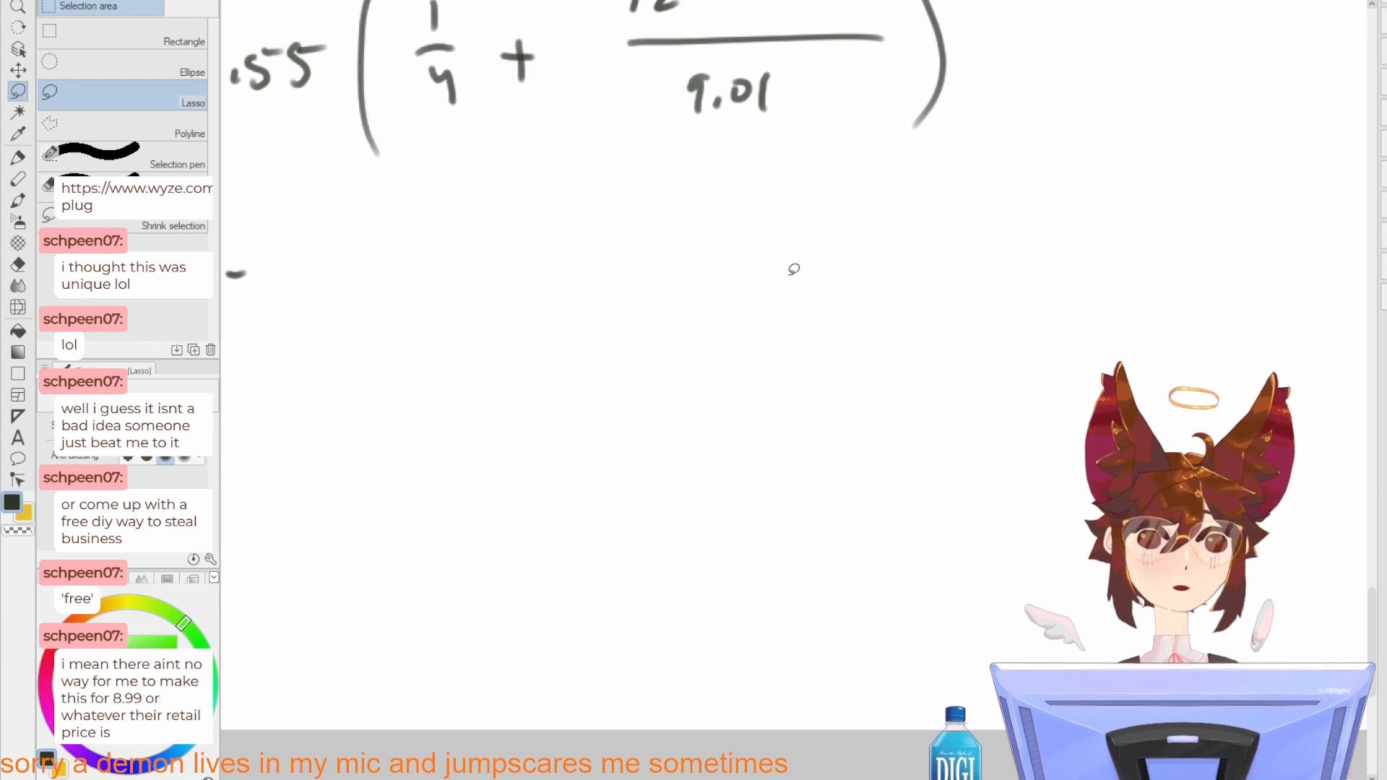
key("p")
mouse_move(663, 645)
left_mouse_down()
mouse_move(672, 442)
mouse_move(735, 469)
mouse_move(735, 639)
left_mouse_up()
key("ctrl+z")
key("ctrl+z")
mouse_move(672, 444)
left_mouse_down()
mouse_move(677, 628)
mouse_move(715, 607)
mouse_move(715, 619)
left_mouse_up()
left_click_drag(748, 445, 737, 424)
Step: Add a short block against the tall one and draw a ground line beneath both
left_click_drag(704, 546, 750, 543)
left_click_drag(750, 539, 757, 597)
left_click_drag(852, 548, 725, 534)
left_click_drag(538, 582, 664, 580)
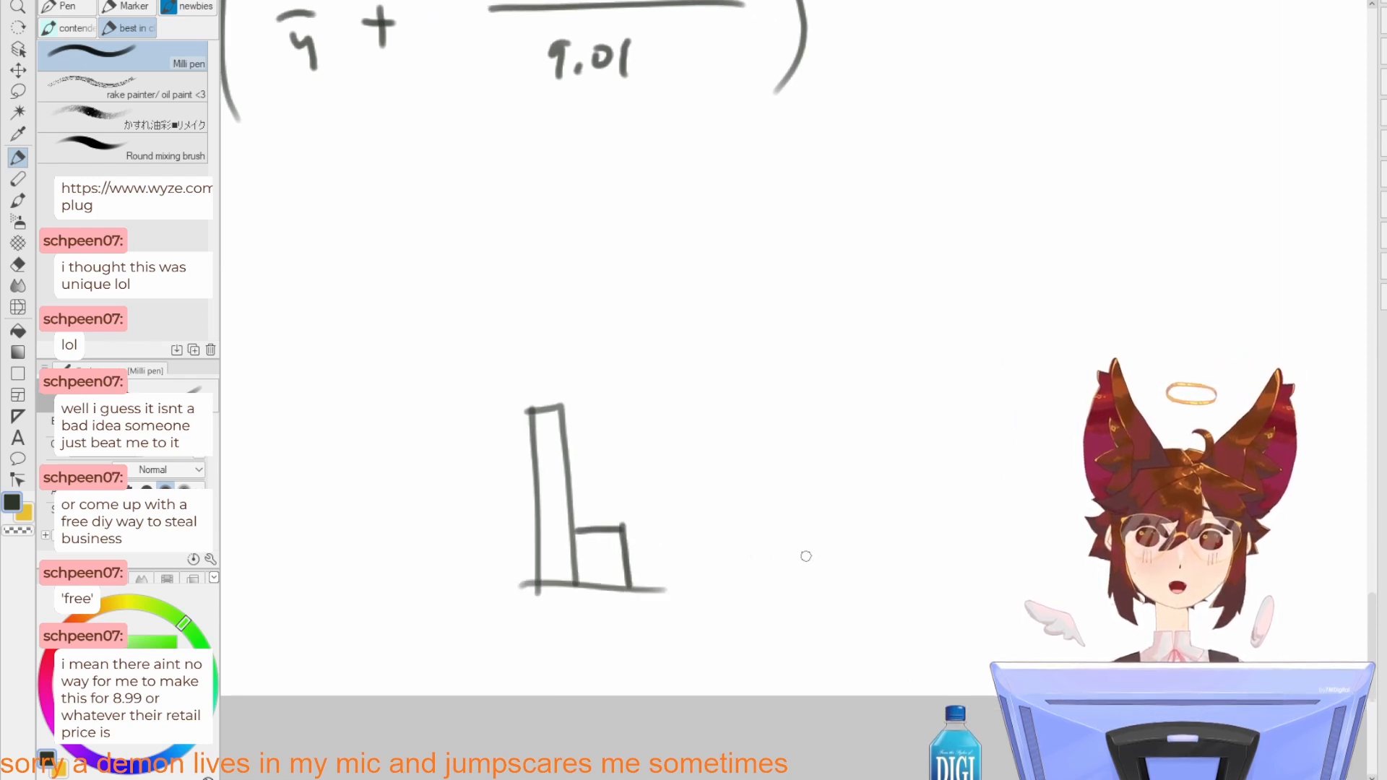
key("ctrl+z")
left_click_drag(532, 586, 665, 579)
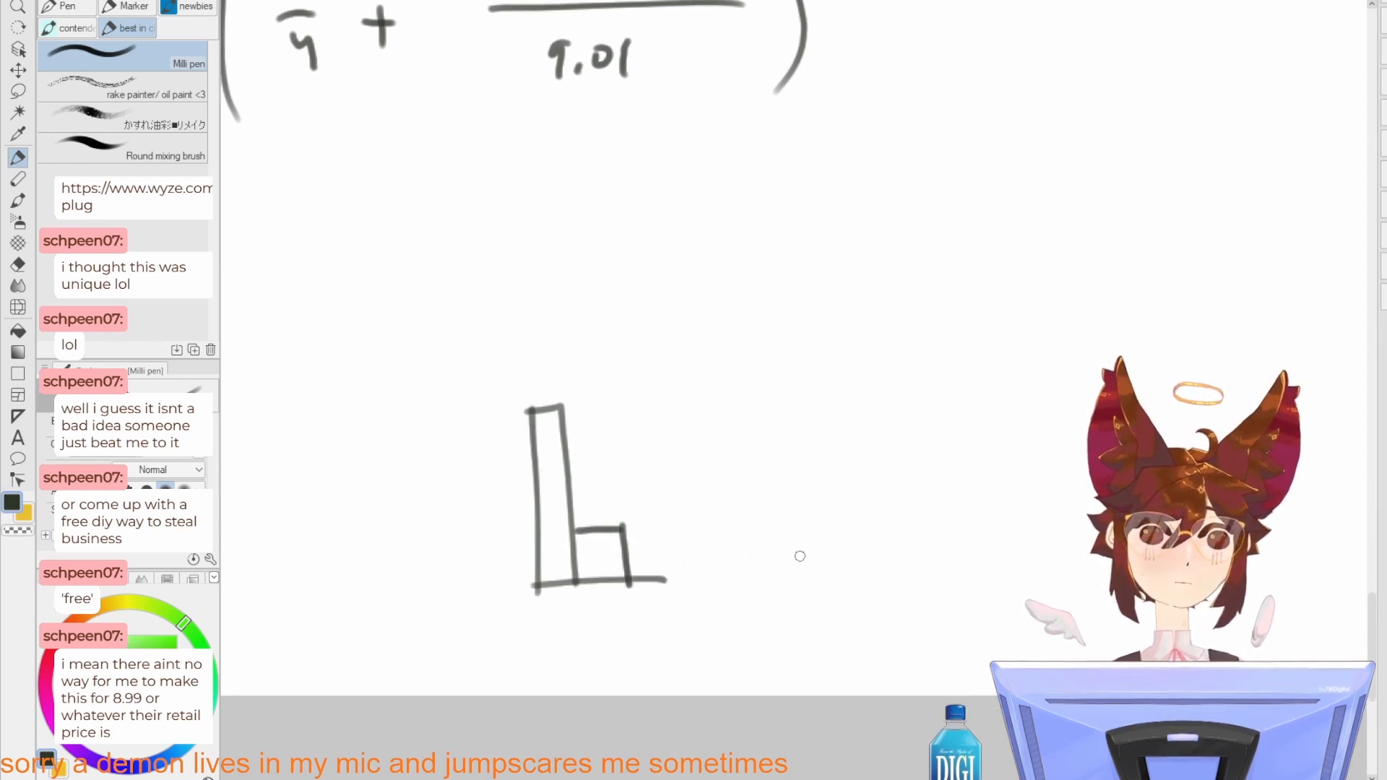
Step: Sketch a second, much smaller pair of adjoining blocks on a ground line beside the first pair
mouse_move(811, 554)
left_mouse_down()
mouse_move(846, 570)
mouse_move(838, 481)
mouse_move(875, 477)
mouse_move(873, 560)
mouse_move(837, 573)
mouse_move(893, 573)
left_mouse_up()
mouse_move(699, 471)
left_mouse_down()
mouse_move(782, 449)
mouse_move(815, 450)
left_mouse_up()
mouse_move(703, 458)
left_mouse_down()
mouse_move(692, 470)
mouse_move(710, 489)
left_mouse_up()
mouse_move(782, 537)
left_mouse_down()
mouse_move(820, 562)
mouse_move(918, 553)
mouse_move(918, 597)
left_mouse_up()
key("ctrl+z")
key("ctrl+z")
key("ctrl+z")
key("ctrl+z")
key("ctrl+z")
key("ctrl+z")
key("ctrl+z")
key("ctrl+z")
key("ctrl+z")
left_click_drag(858, 607, 929, 602)
left_click_drag(895, 528, 889, 484)
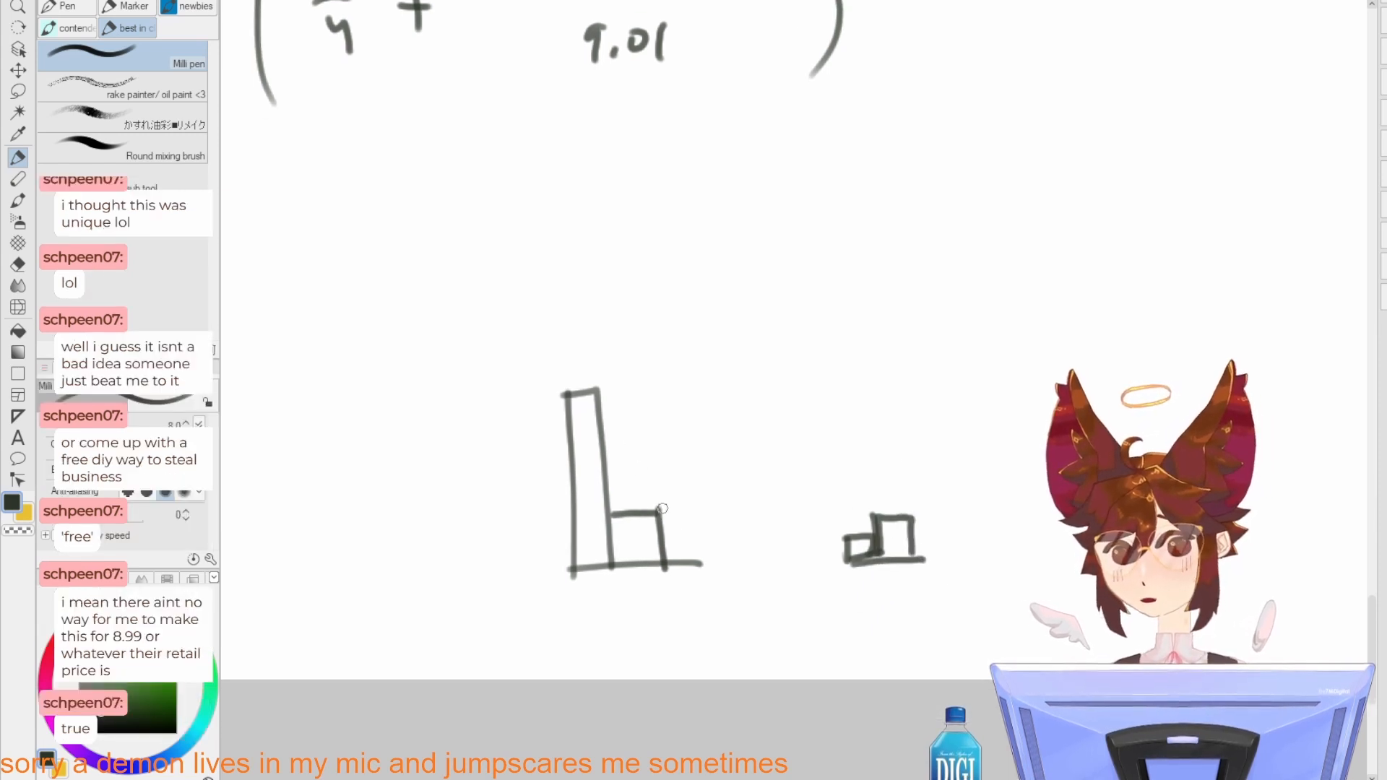
Step: Draw a small height marker beside the first pair's short block and label it "time"
mouse_move(661, 537)
left_mouse_down()
mouse_move(704, 536)
mouse_move(695, 511)
mouse_move(680, 540)
left_mouse_up()
left_click_drag(715, 504, 714, 534)
mouse_move(710, 525)
left_mouse_down()
mouse_move(785, 523)
mouse_move(744, 469)
mouse_move(756, 488)
left_mouse_up()
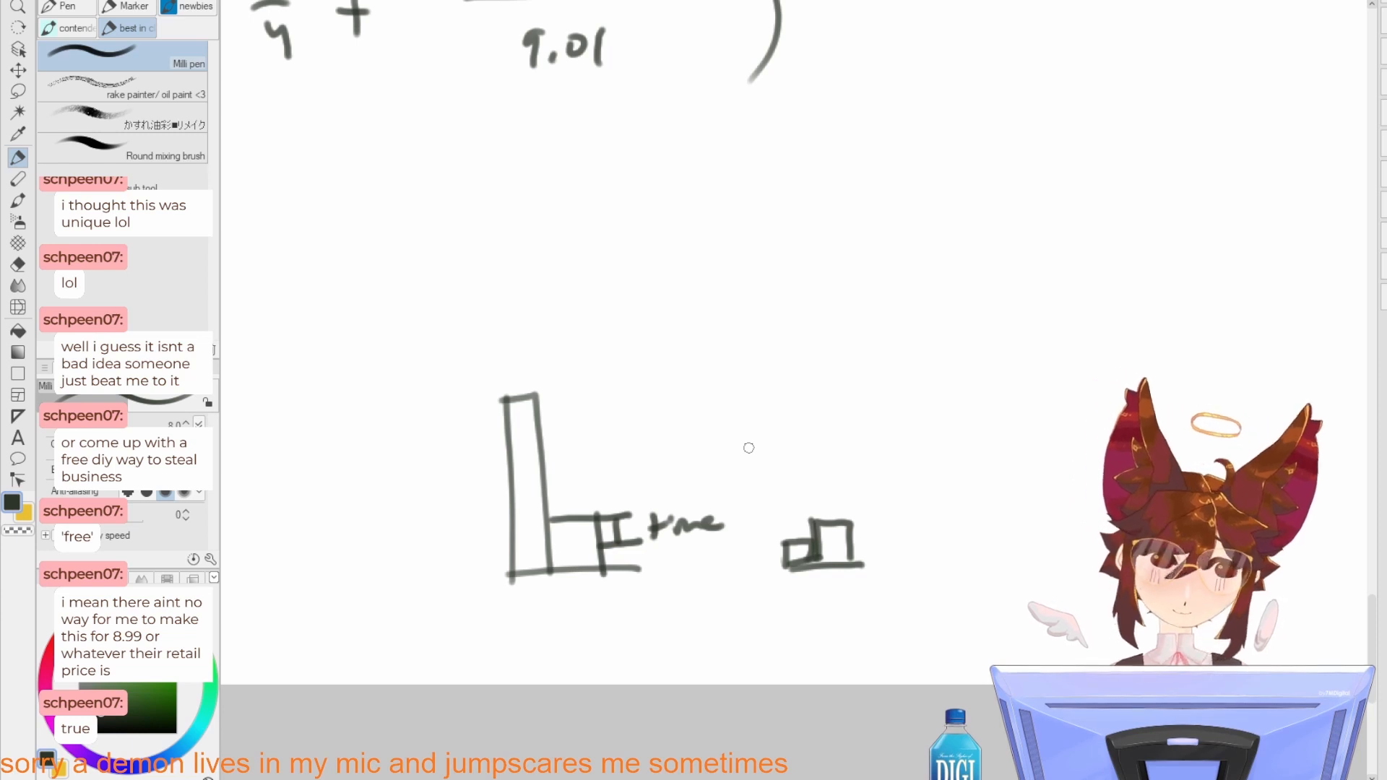
Step: Lasso both block sketches with the "time" label, delete them and clear the selection
key("m")
mouse_move(578, 327)
left_mouse_down()
mouse_move(483, 332)
mouse_move(971, 470)
left_mouse_up()
key("ctrl+d")
scroll(784, 233, "down", 3)
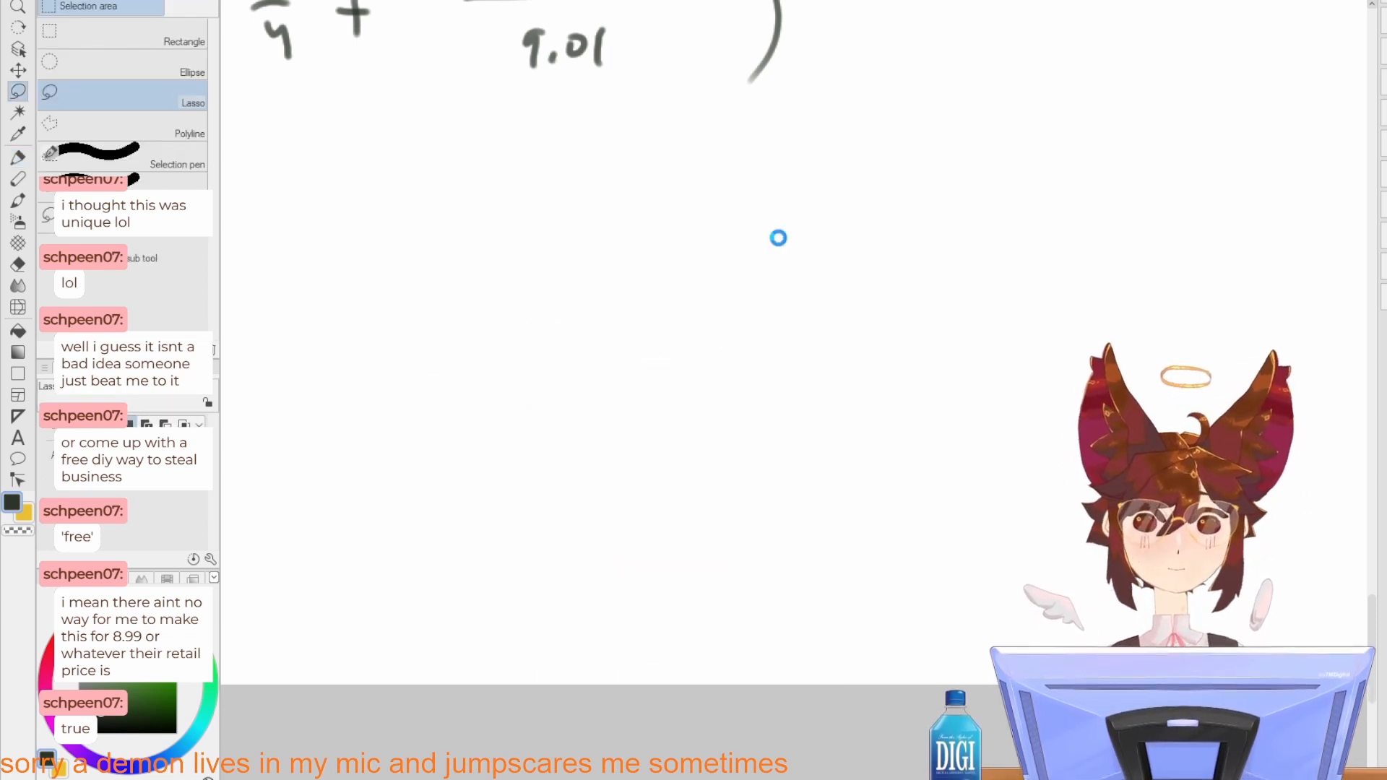